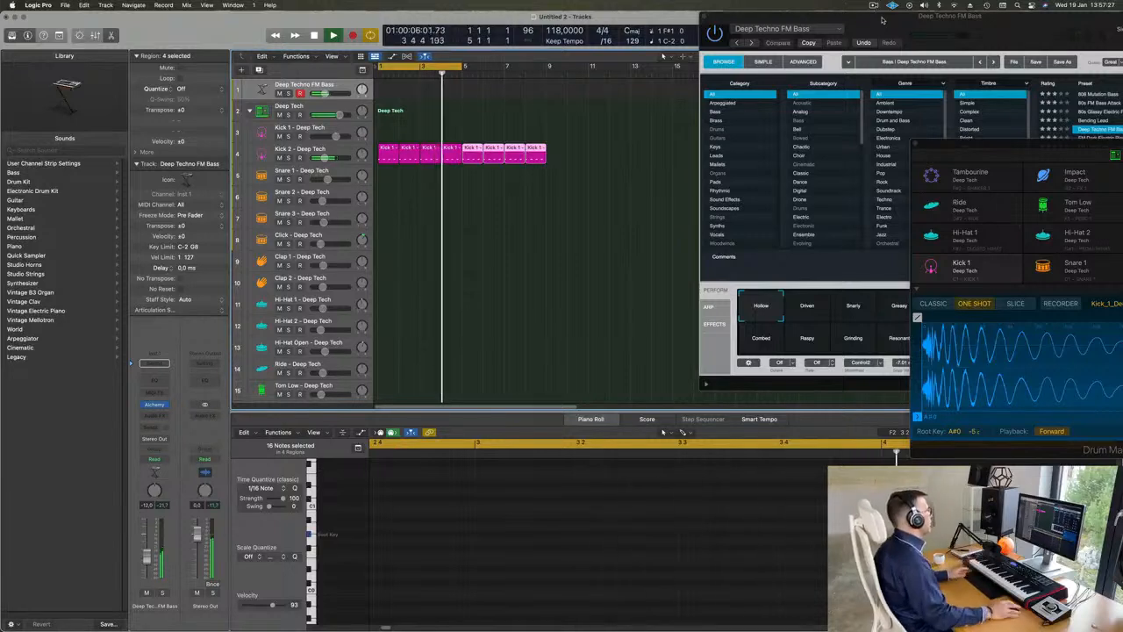
Step: Copy the first Kick 2 region to the start of the Snare 1 track and transpose its four notes up toward the snare's root key
click(389, 151)
drag(389, 187, 416, 155)
key(space)
click(389, 171)
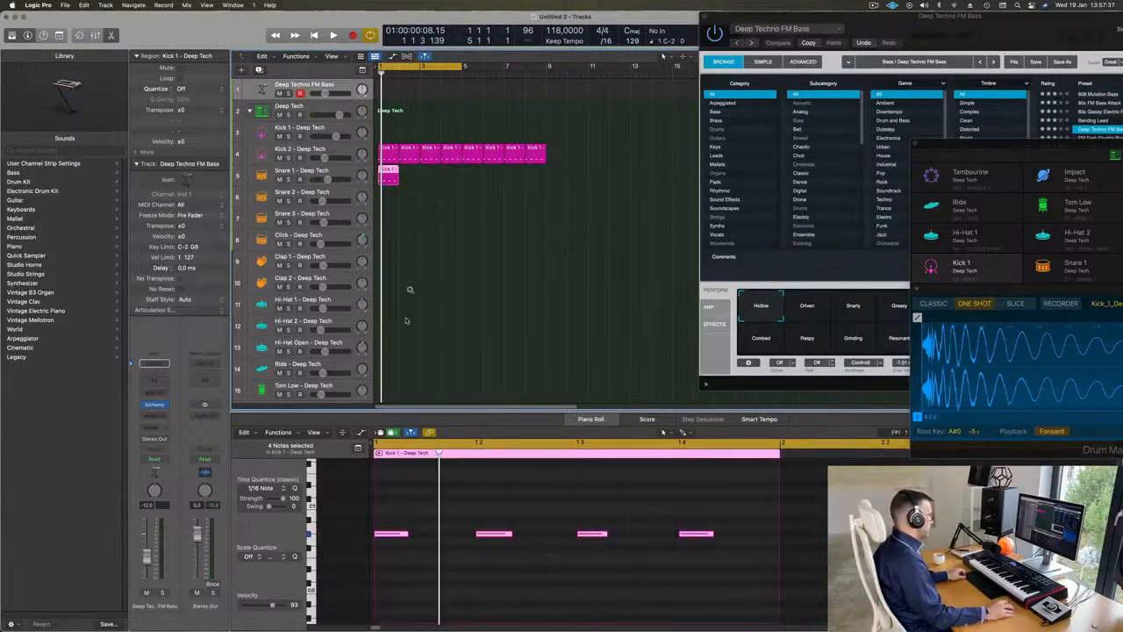
drag(401, 521, 762, 569)
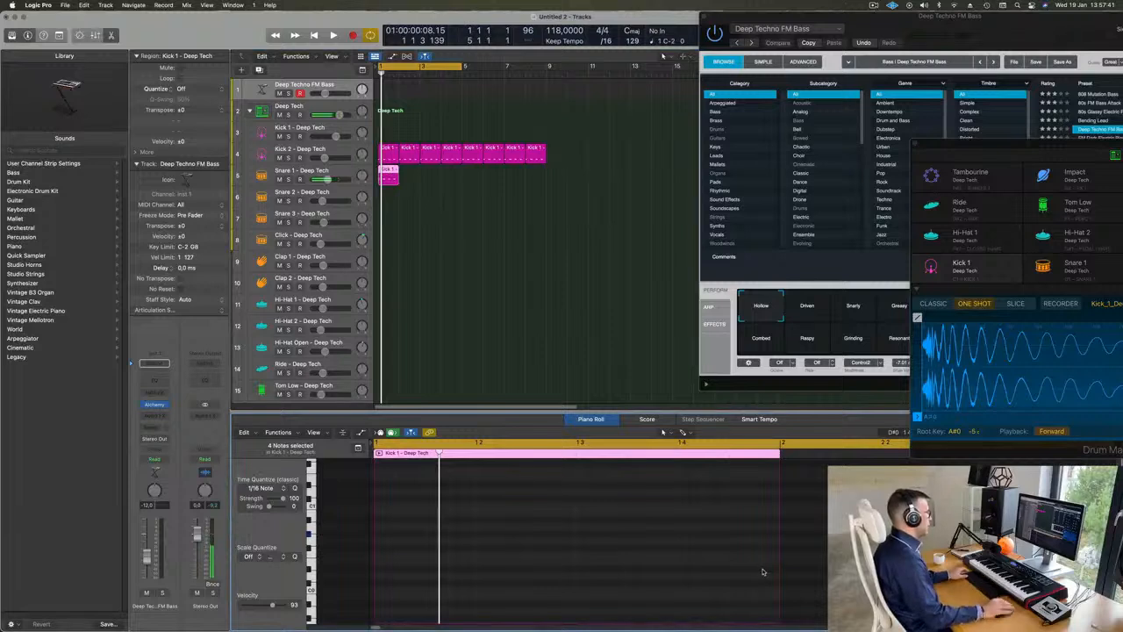
scroll(702, 568, up, 3)
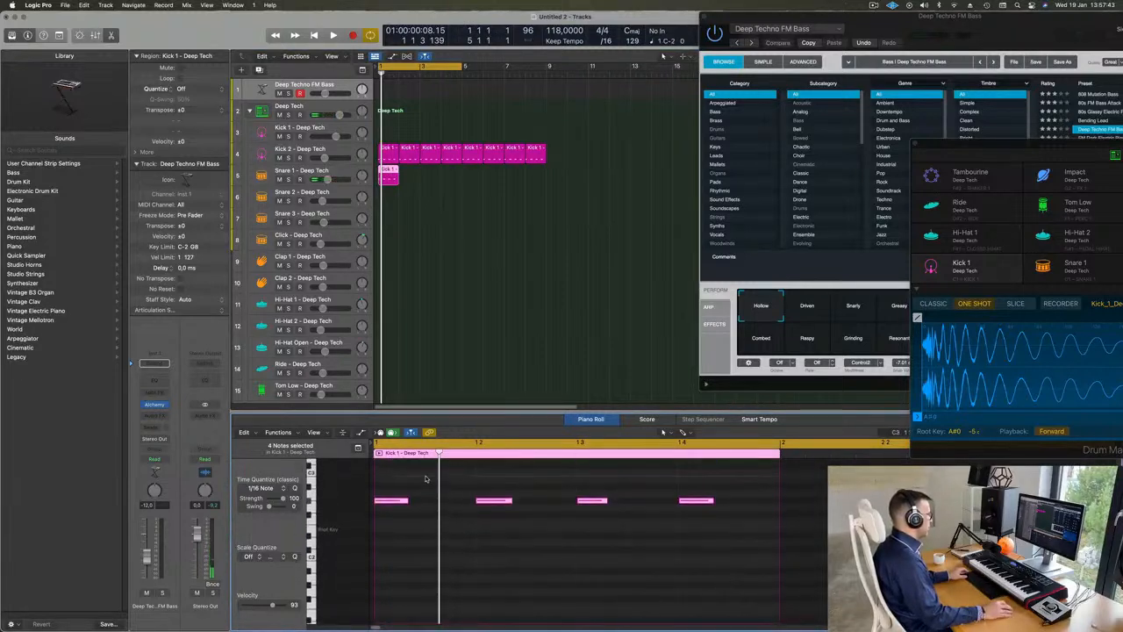
Step: Delete the notes on beats 1 and 3 of the Snare 1 region and transpose the remaining two down near the root key during playback
drag(420, 480, 395, 504)
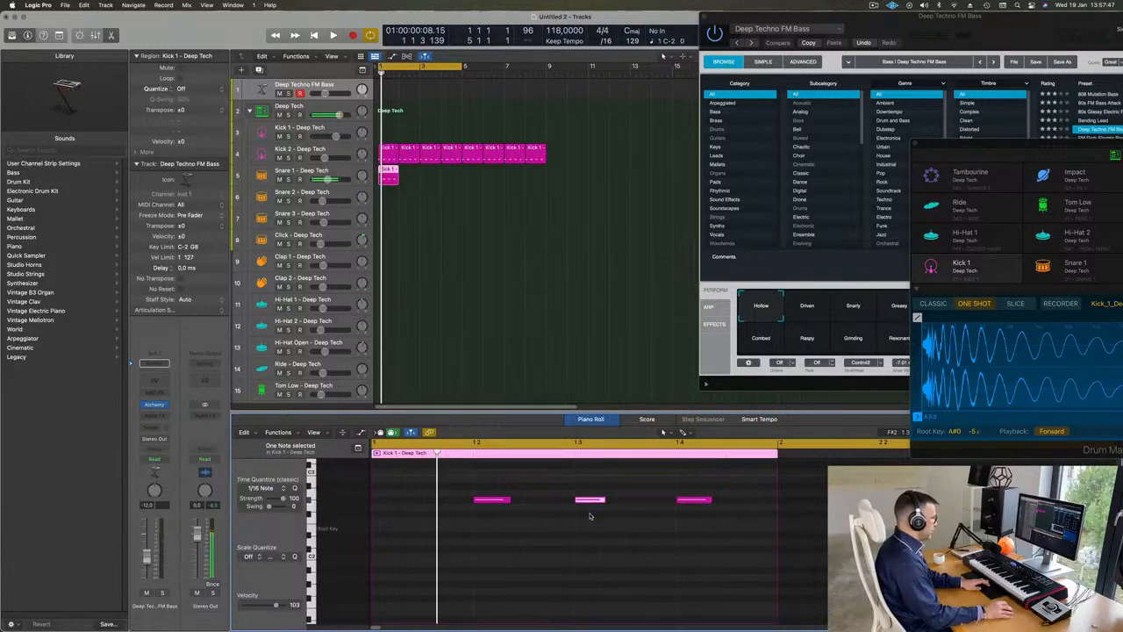
key(Delete)
drag(486, 475, 831, 563)
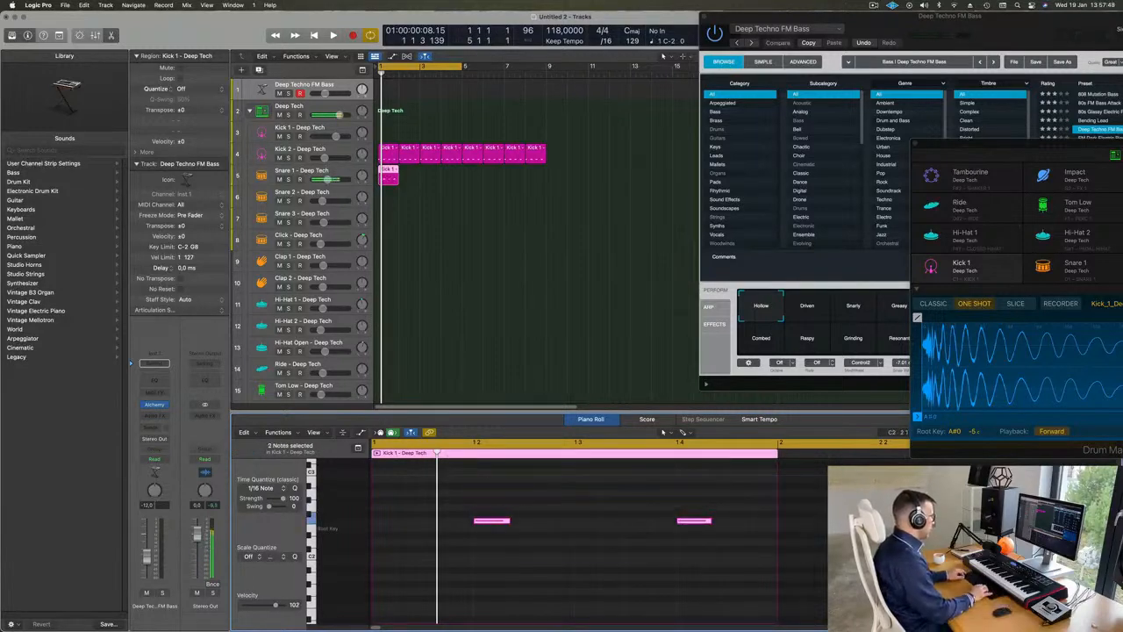
key(space)
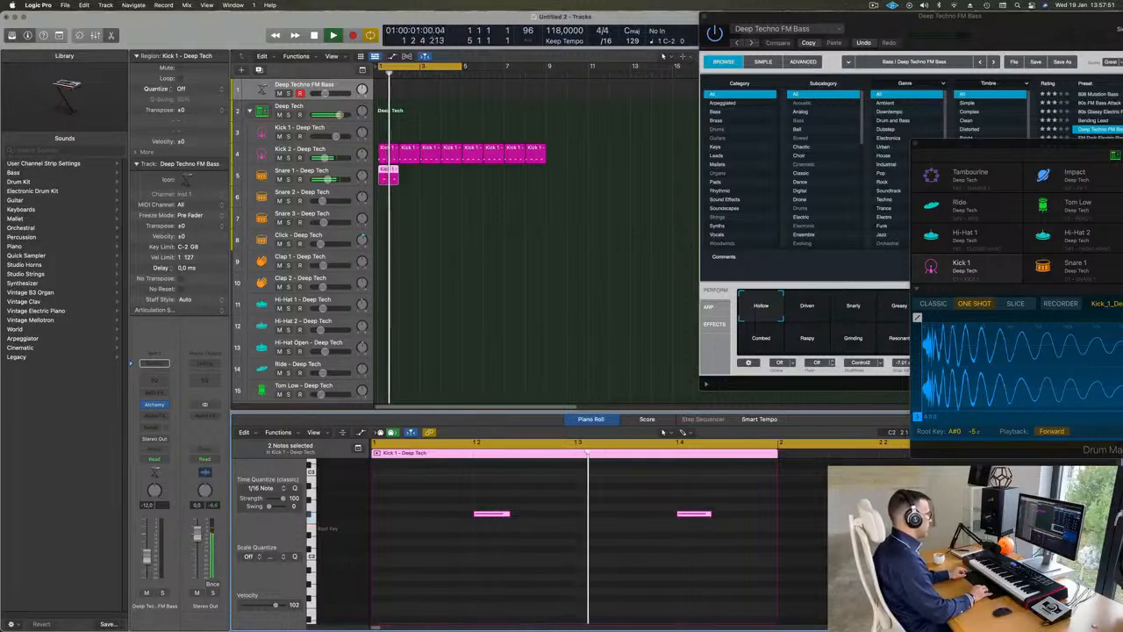
key(alt+Down)
key(alt+Down)
key(alt+Down)
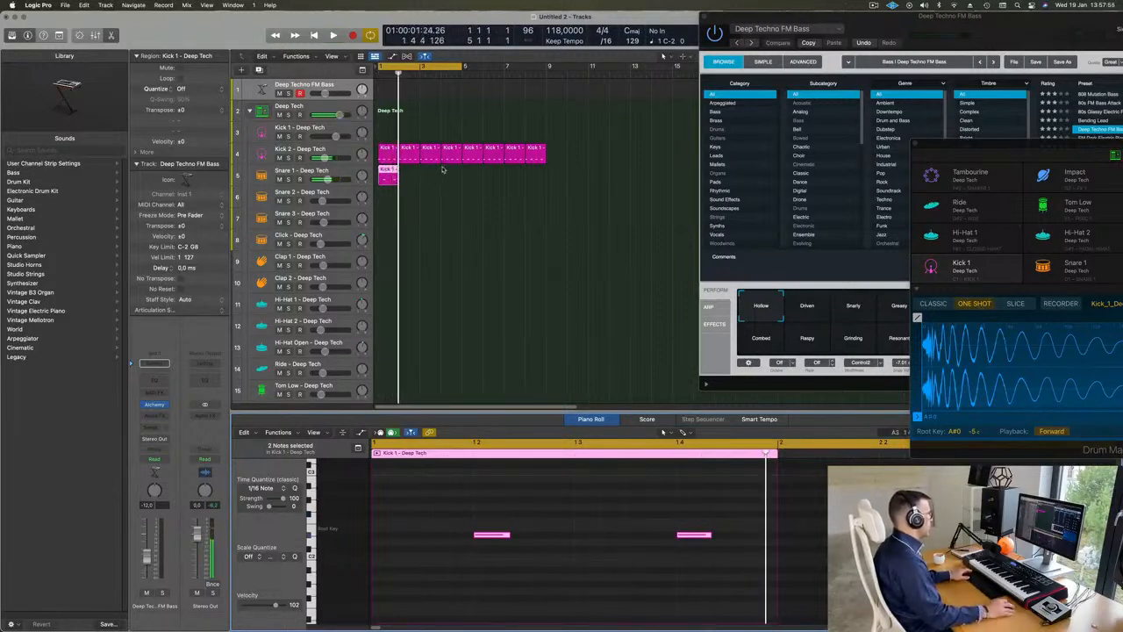
Step: Repeat the one-bar Snare 1 region until it fills bars 1 to 8
click(399, 180)
click(385, 180)
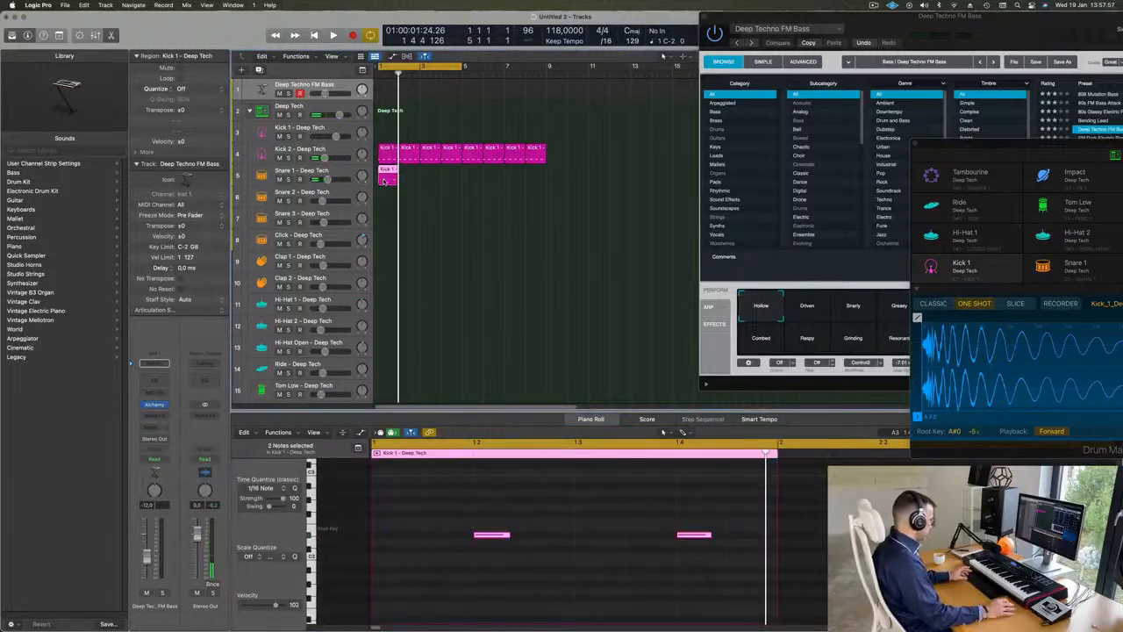
key(super+r)
key(super+r)
key(super+r)
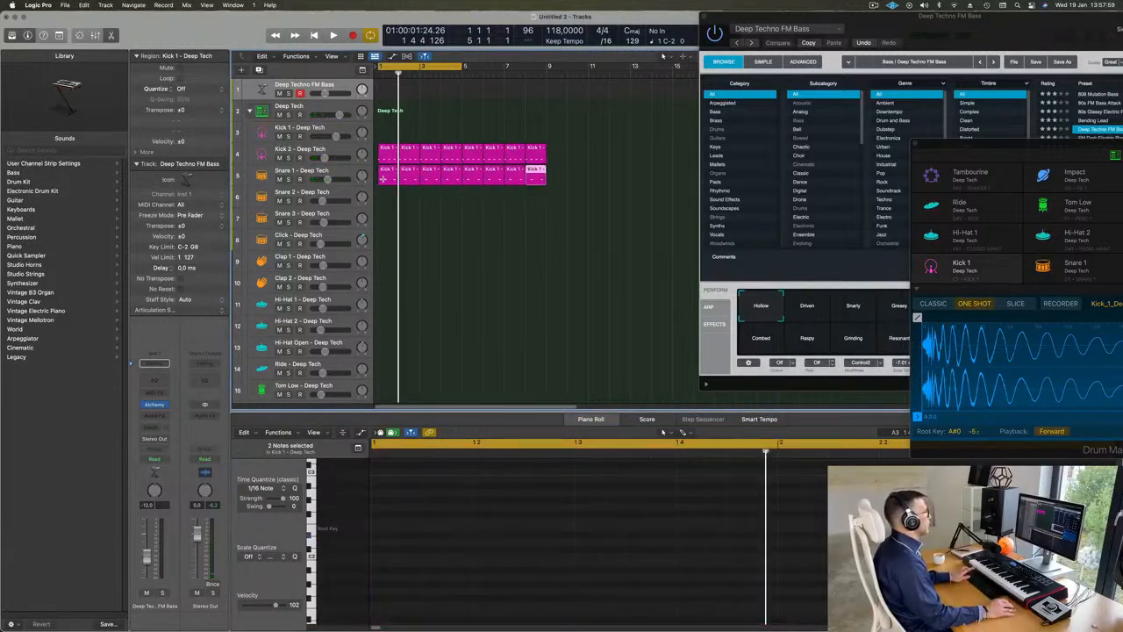
click(386, 172)
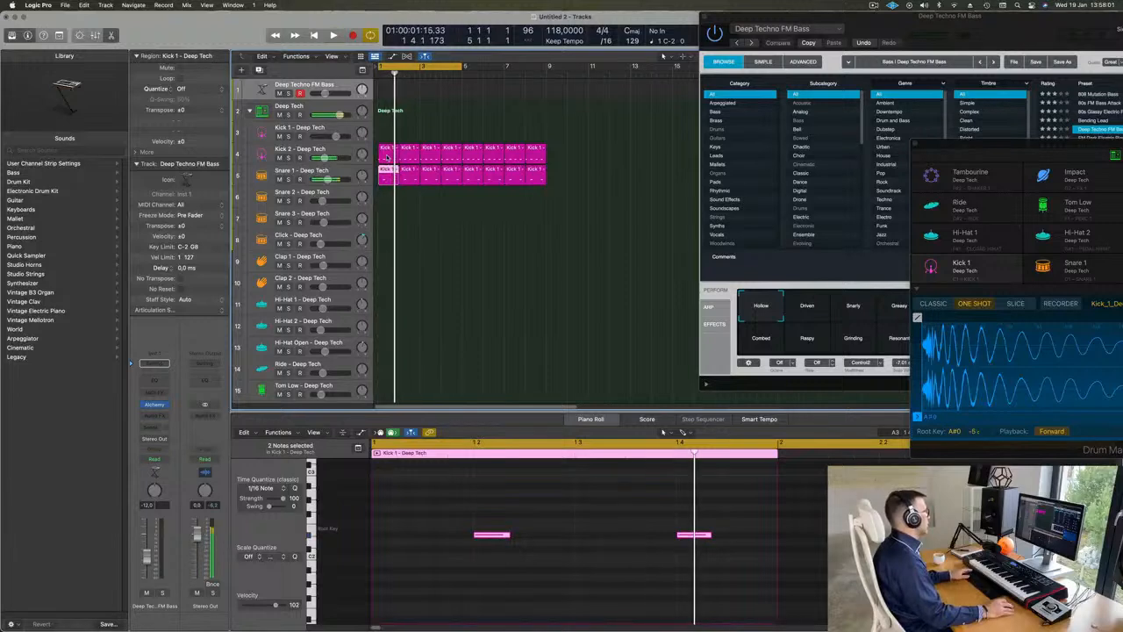
Step: Copy the first Kick 2 region to the Hi-Hat Open track, transpose its notes up near C3, and shift them half a beat later
drag(386, 156, 387, 355)
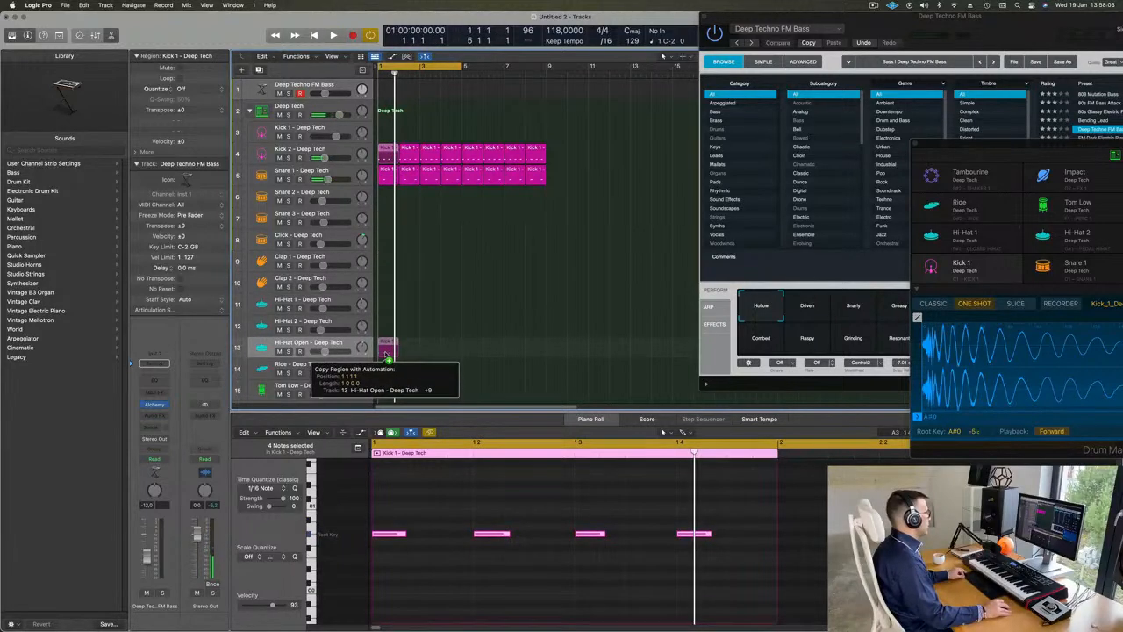
drag(392, 512, 814, 602)
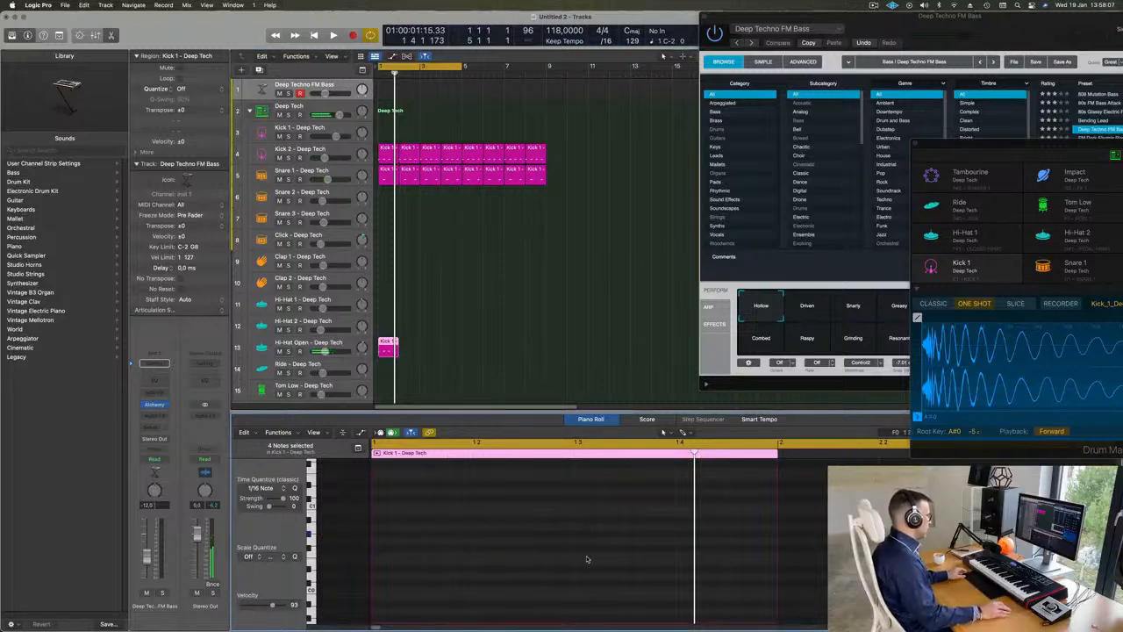
scroll(587, 558, up, 2)
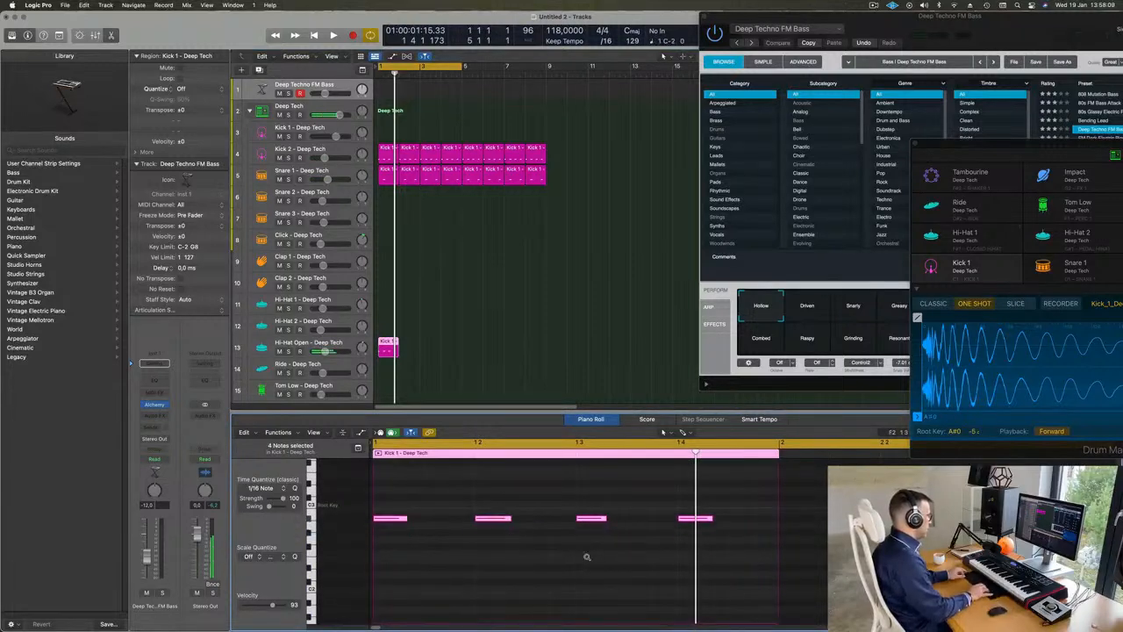
key(space)
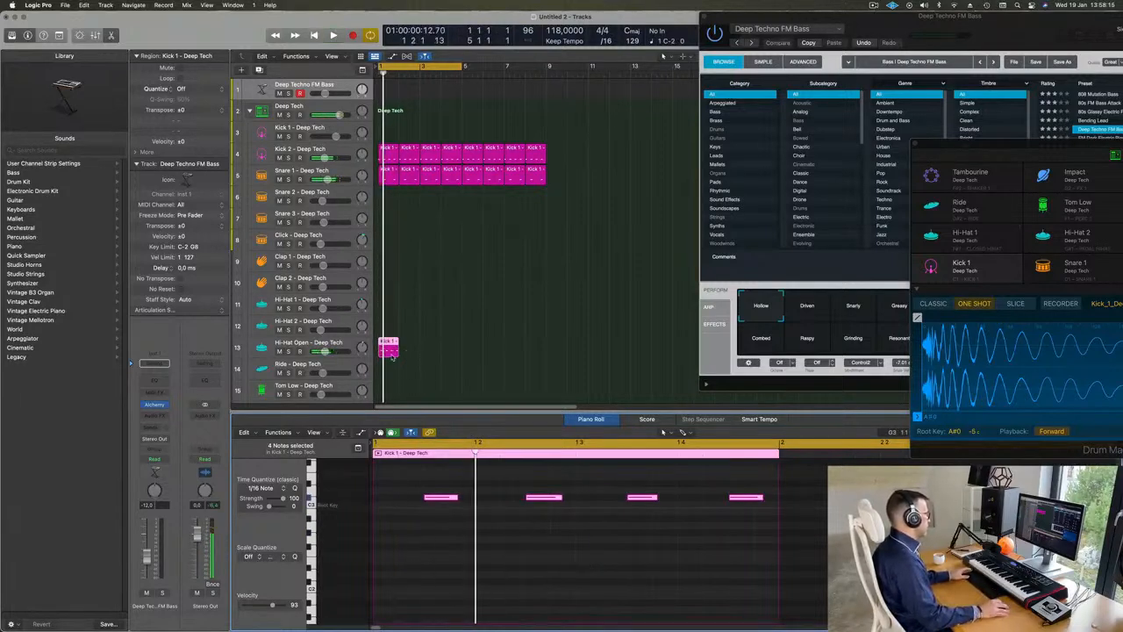
Step: Repeat the Hi-Hat Open region until it fills bars 1 to 8 and play back the pattern
key(super+r)
key(super+r)
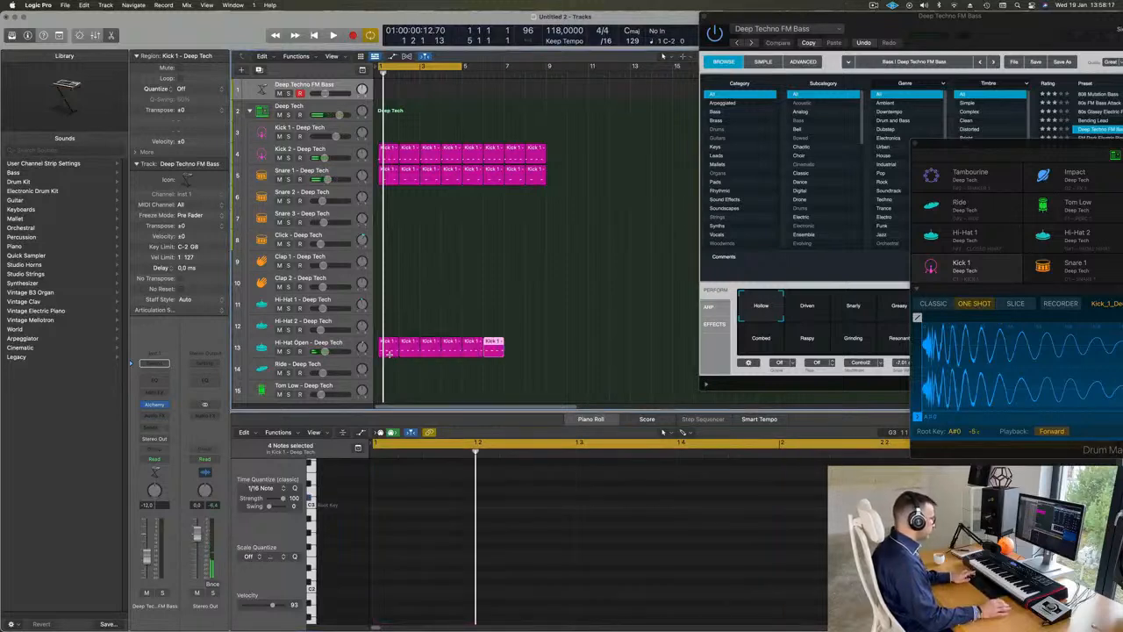
key(space)
click(443, 299)
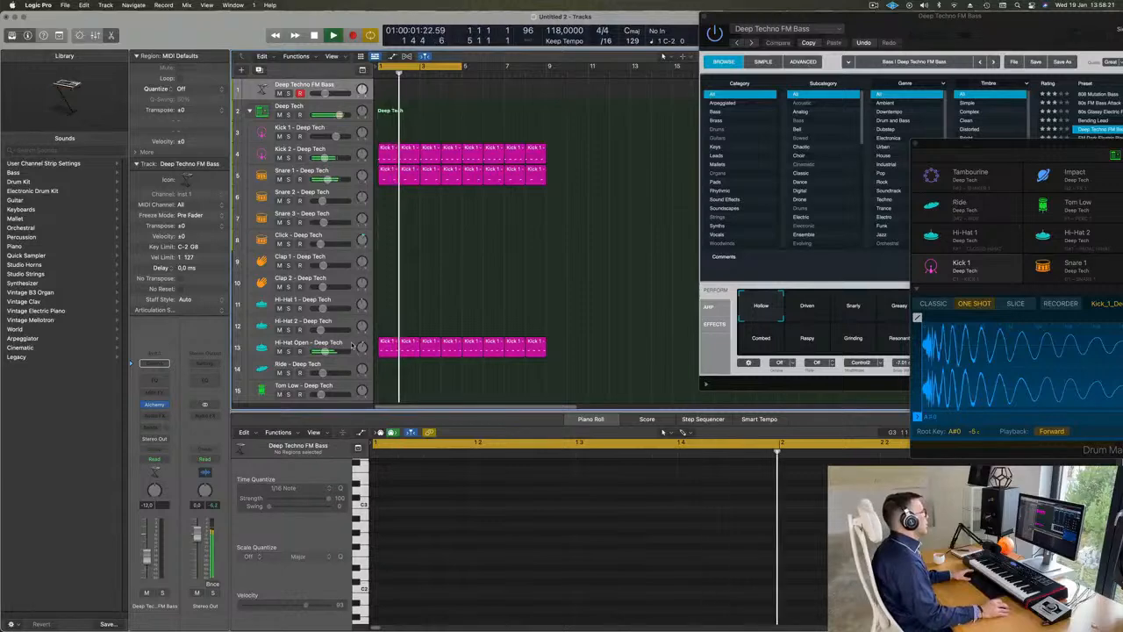
Step: Lower the Hi-Hat Open track's volume to -16.0 dB while listening, and stop playback
click(351, 345)
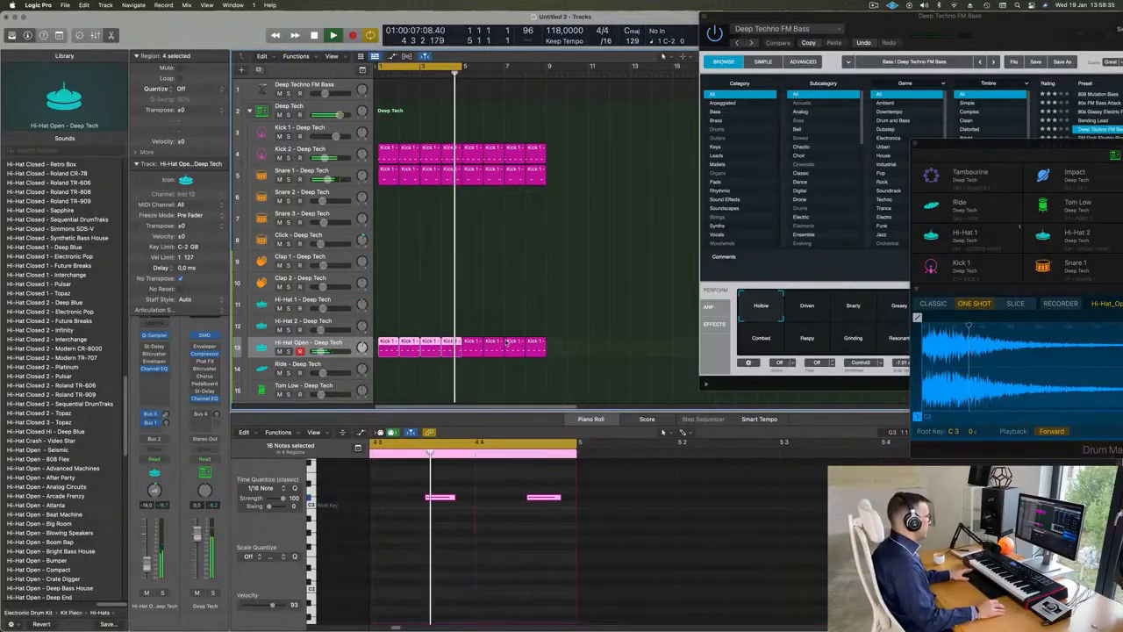
scroll(474, 258, down, 3)
click(432, 197)
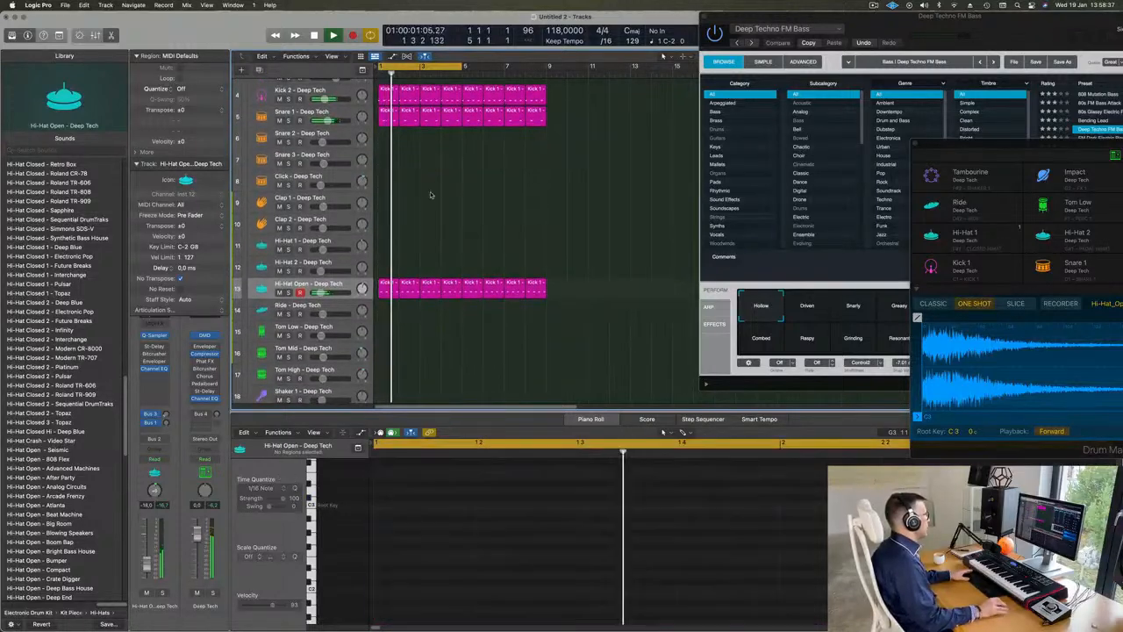
scroll(442, 173, up, 3)
key(space)
Step: Copy the first Snare 1 region to the Tom Low track, transpose its two notes down below the root key, and shift them half a beat later
drag(383, 169, 379, 379)
drag(439, 528, 722, 609)
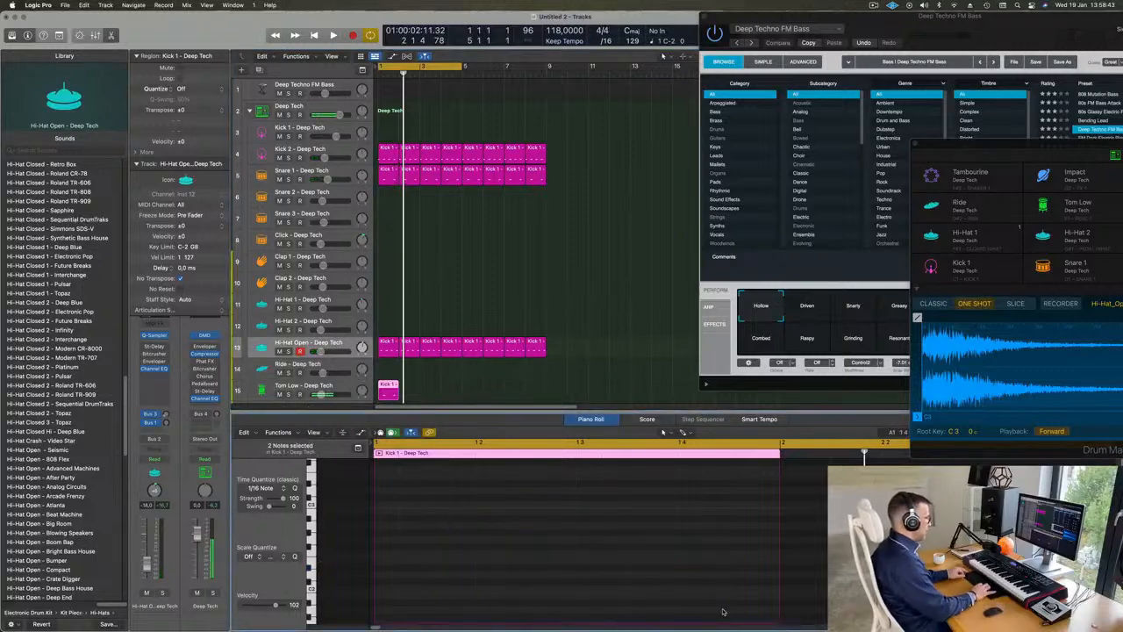
scroll(701, 572, down, 5)
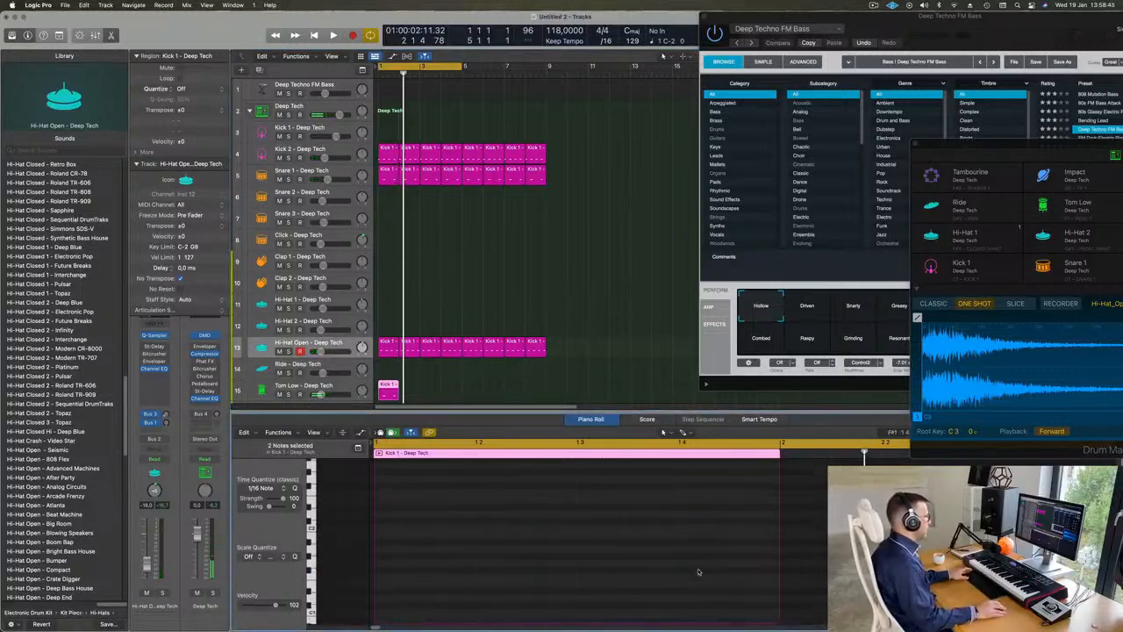
key(space)
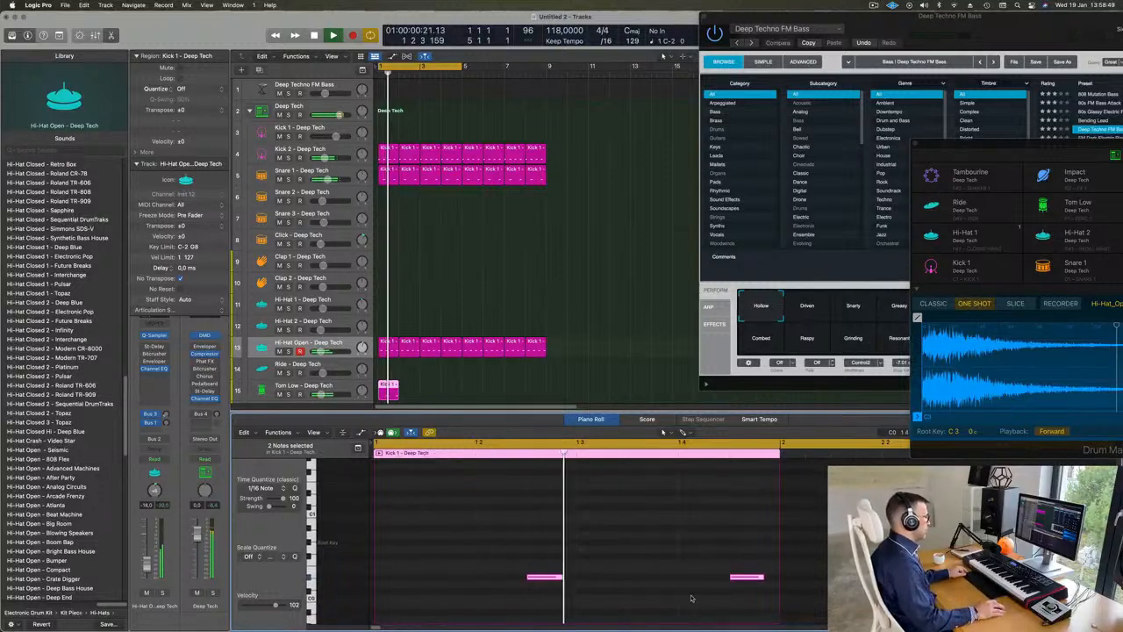
Step: Set the Tom Low track's volume to -20.5 dB and repeat its region until it fills bars 1 to 8
click(266, 389)
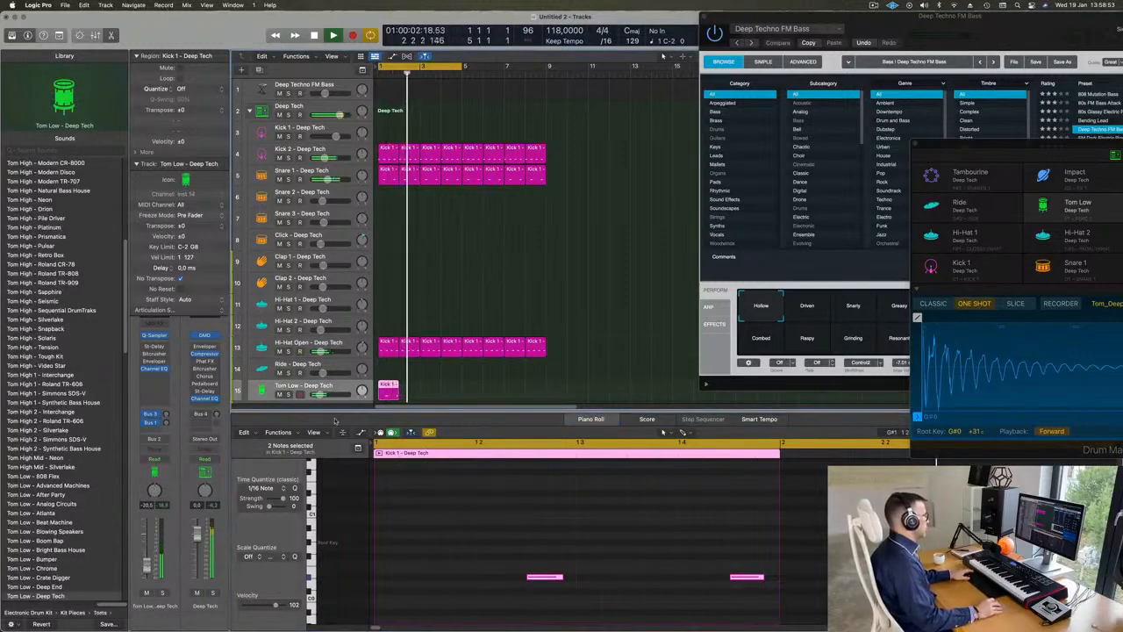
key(r)
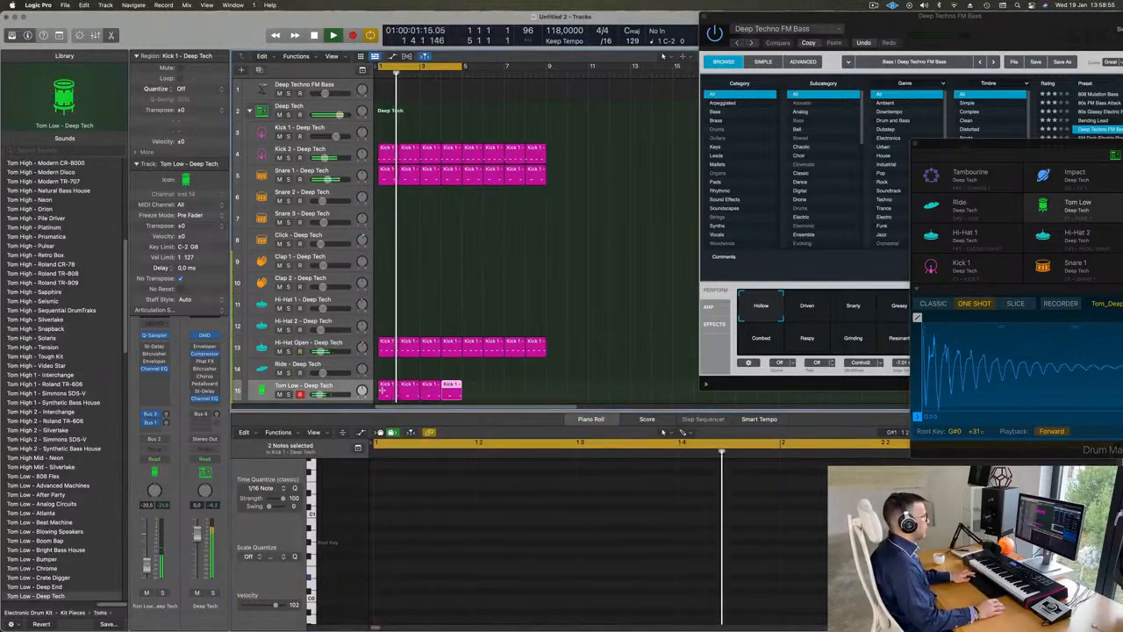
key(super+Up)
key(super+Up)
key(super+Up)
key(super+Up)
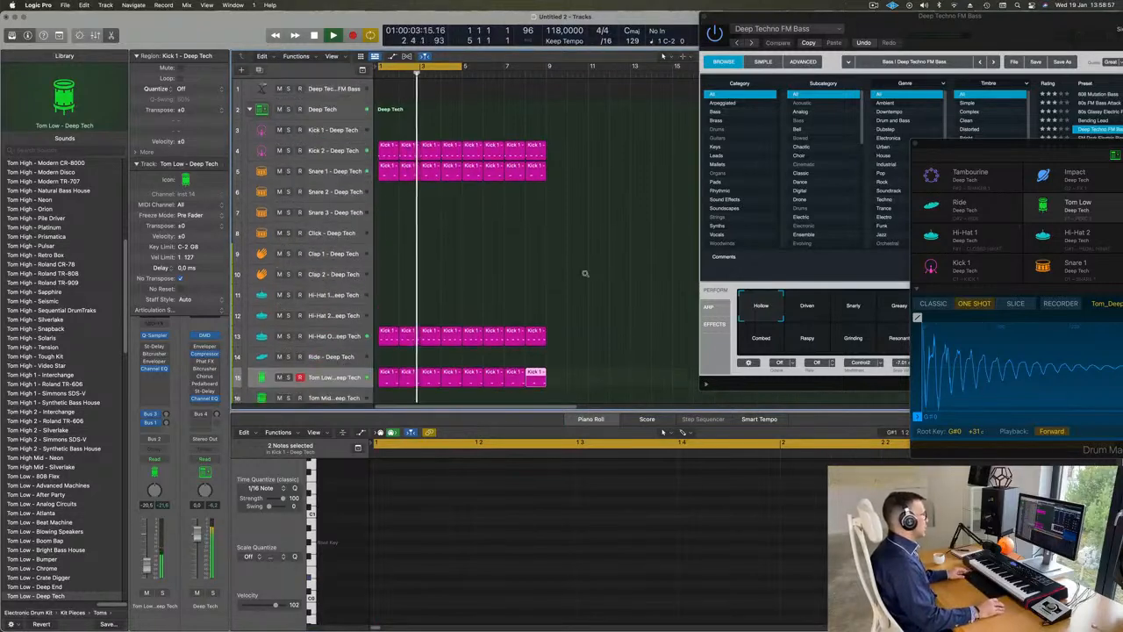
Step: Color and name all drum regions by their tracks
key(super+a)
right_click(510, 156)
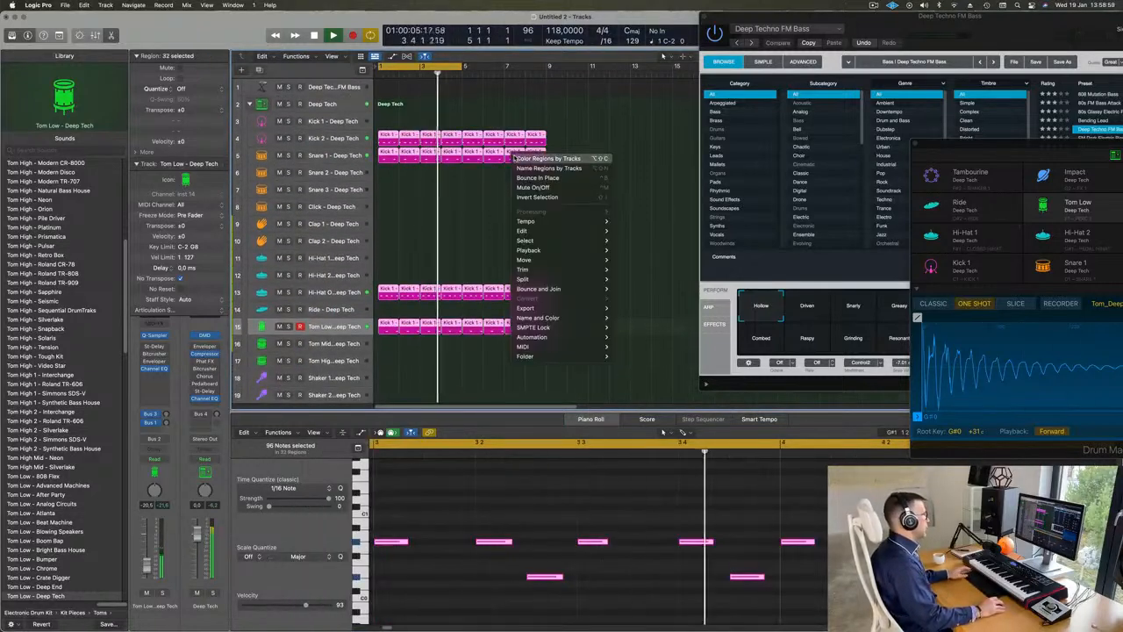
click(520, 162)
right_click(519, 155)
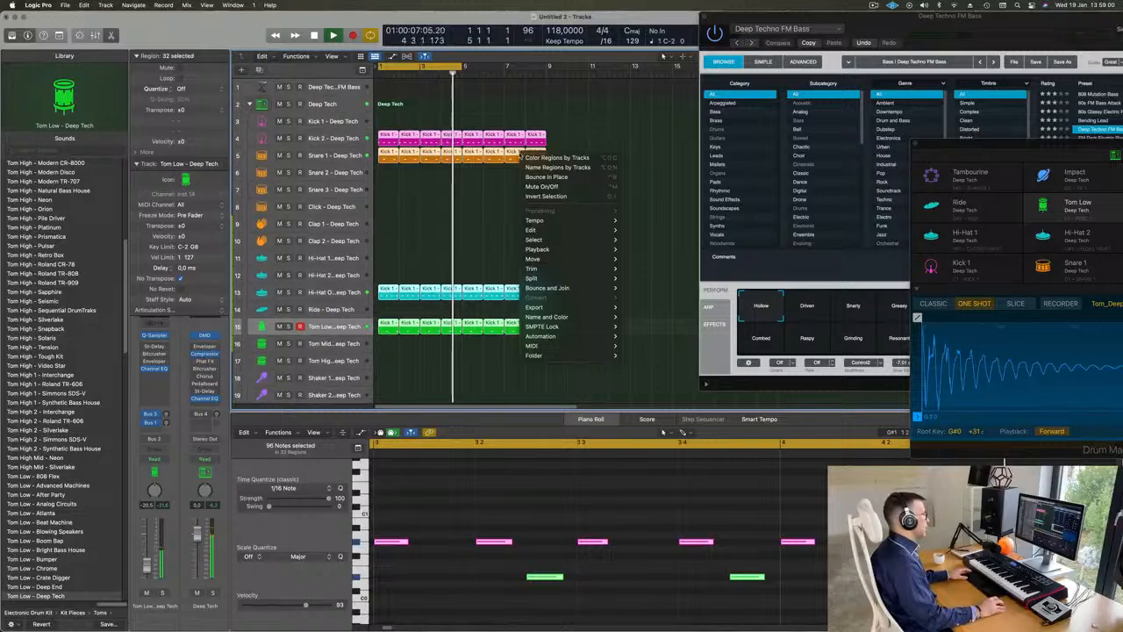
click(526, 167)
right_click(453, 358)
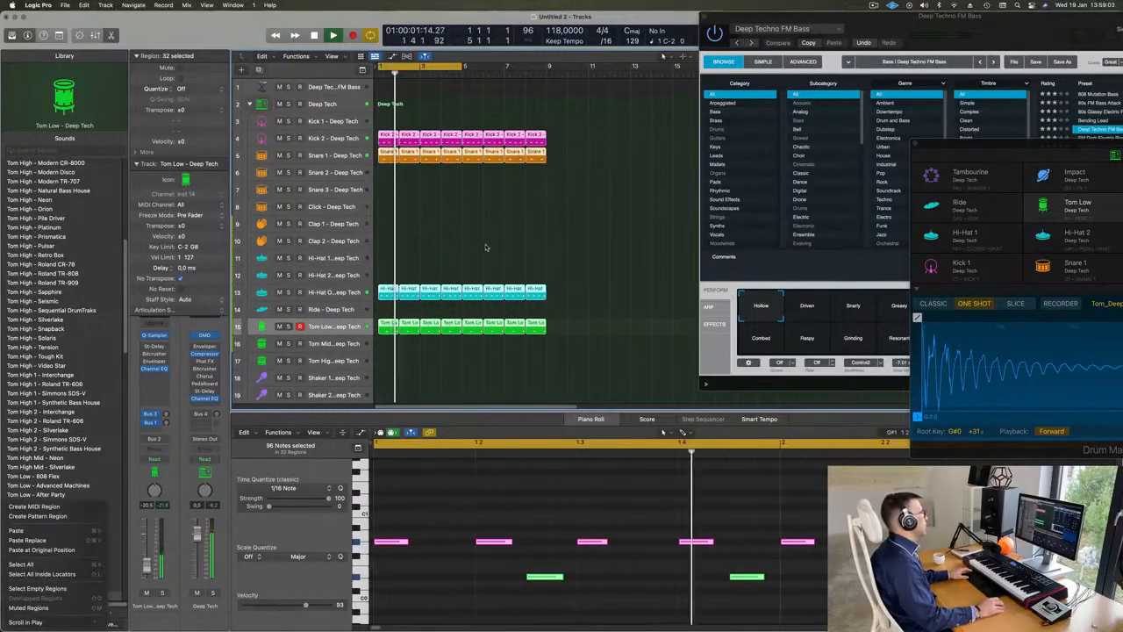
Step: Select the Deep Techno FM Bass track and extend the cycle range to end at bar 9
click(339, 86)
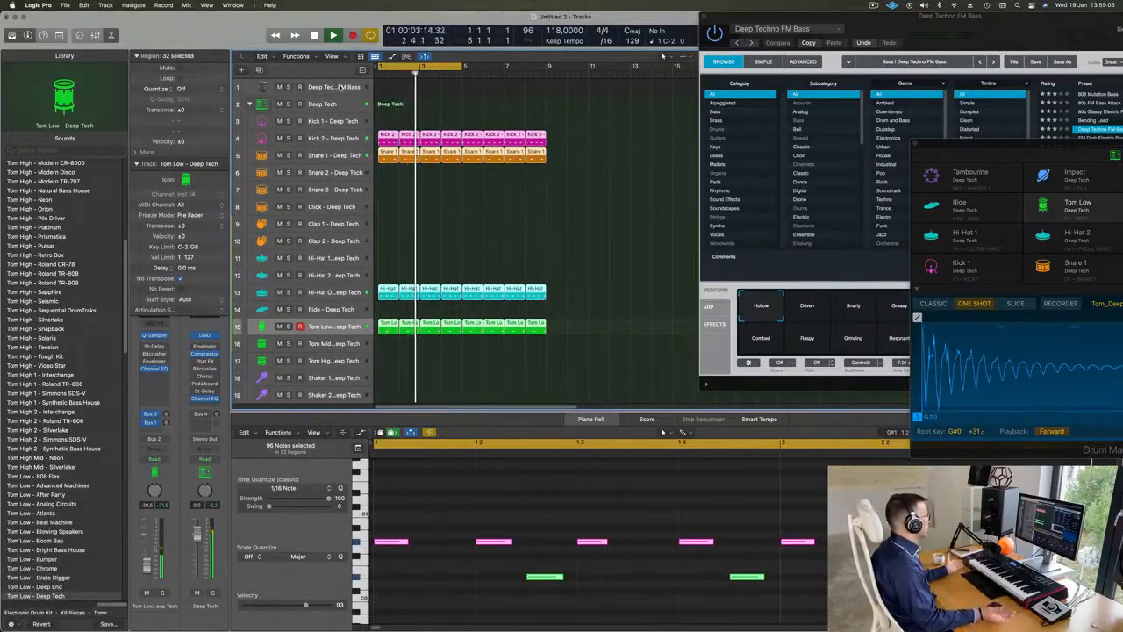
click(337, 87)
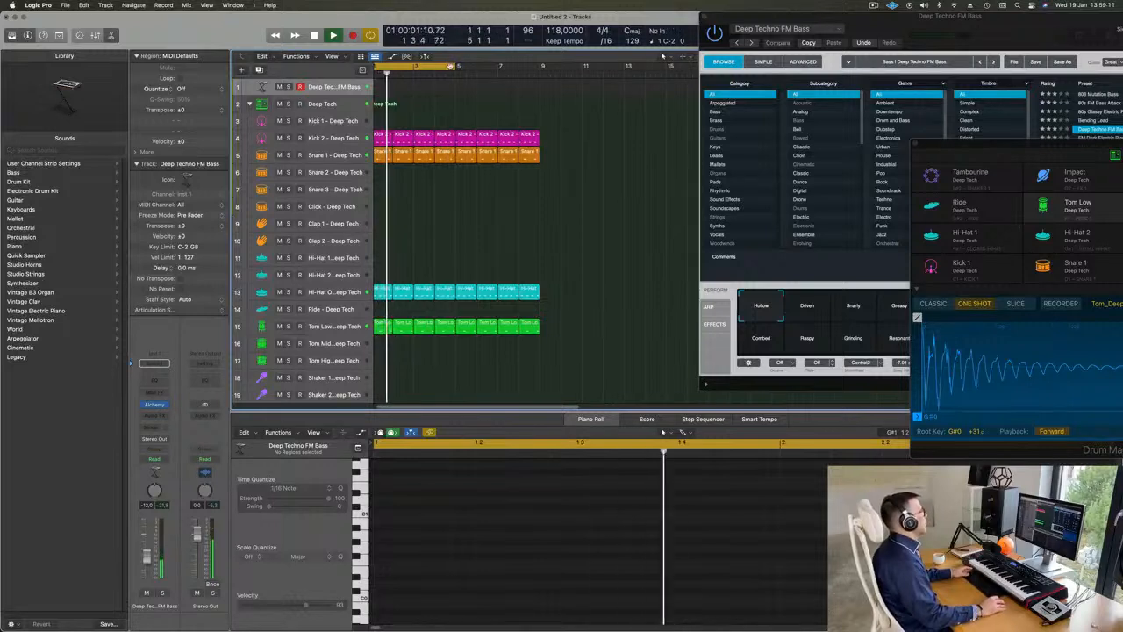
drag(458, 66, 538, 83)
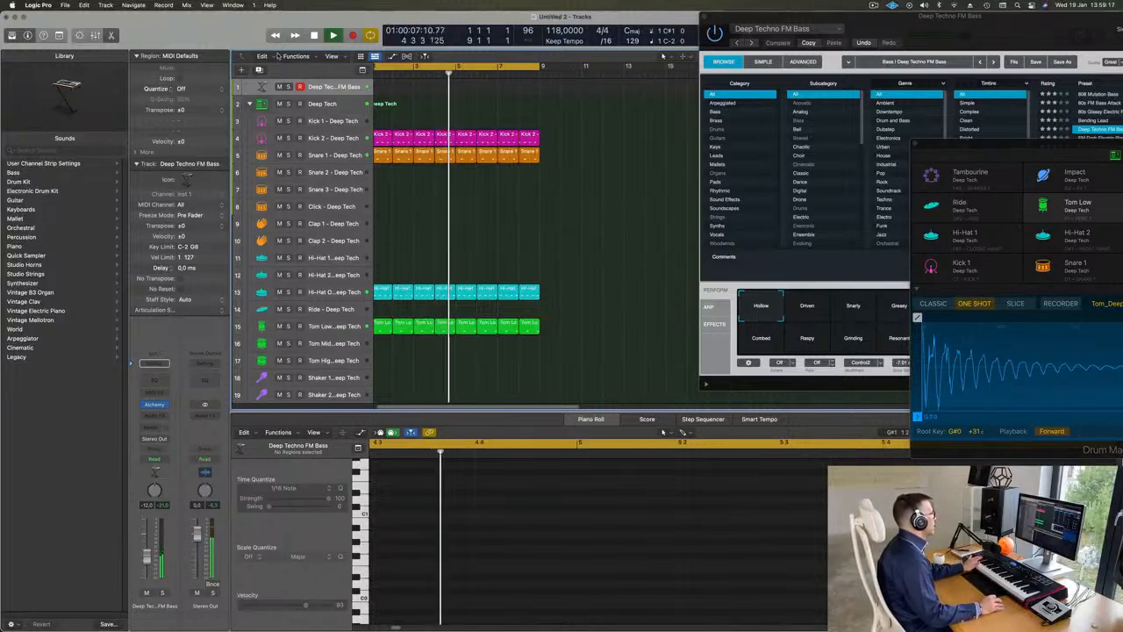
Step: Show the toolbar, enlarge the bass track with Track Zoom, and record an eight-bar MIDI bass line on it
click(59, 35)
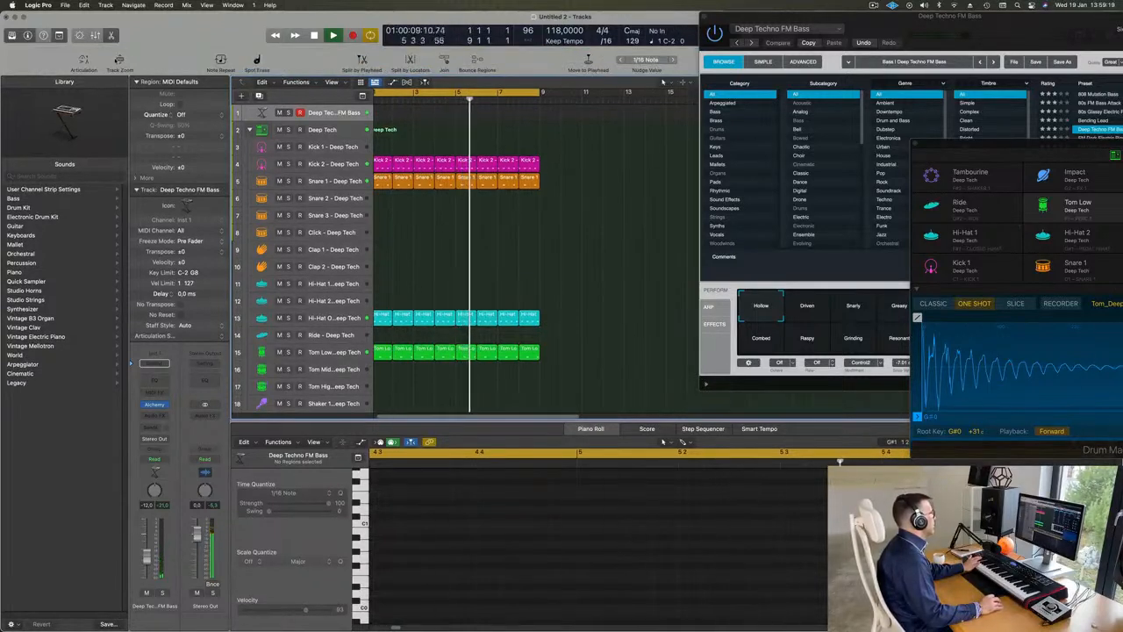
click(119, 60)
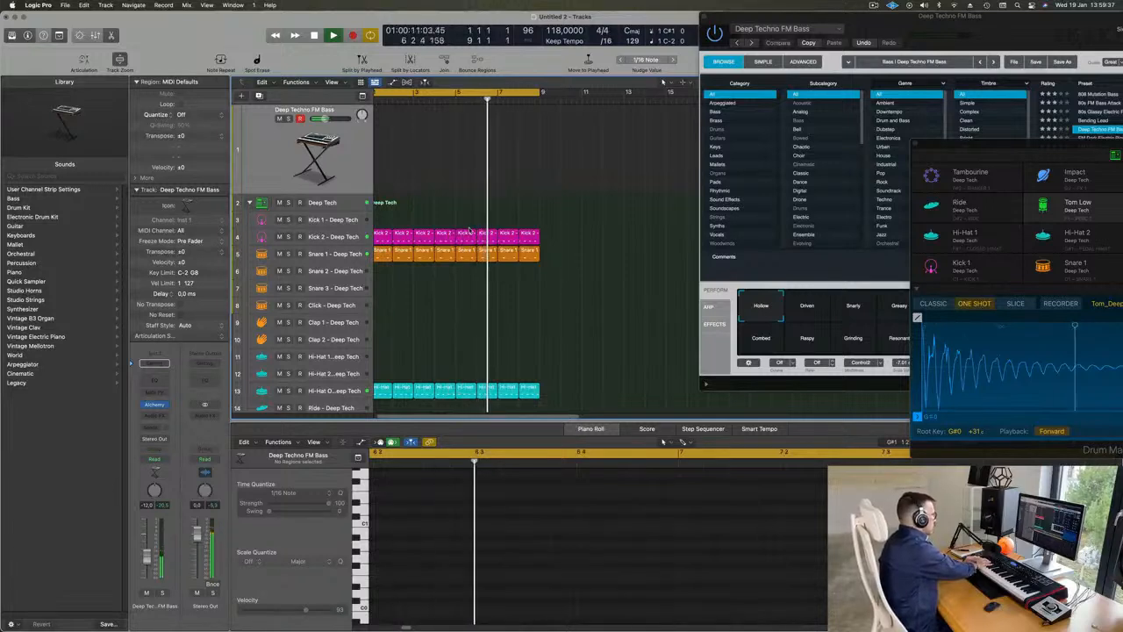
key(r)
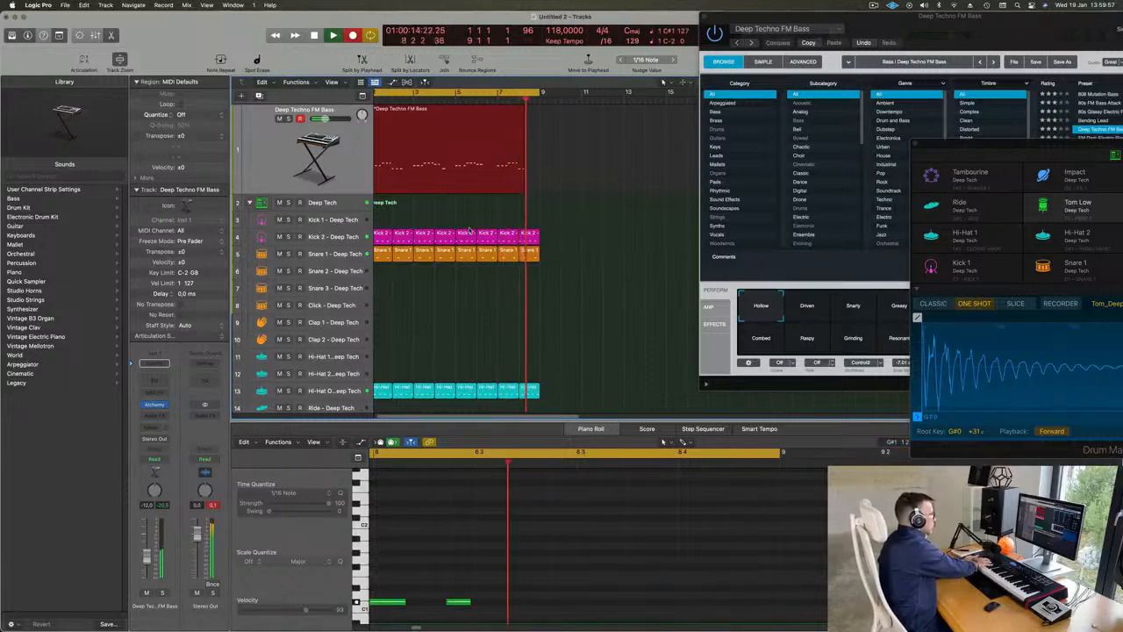
key(space)
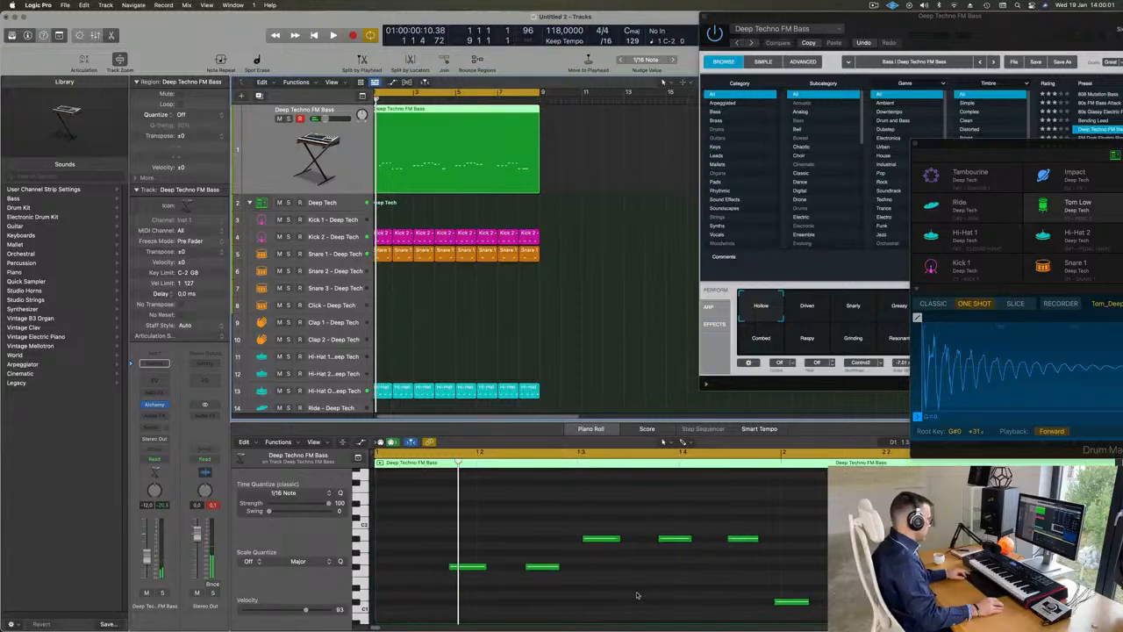
Step: Quantize the recorded Deep Techno FM Bass region to 1/16 notes and play it back
key(super+a)
click(630, 266)
click(488, 123)
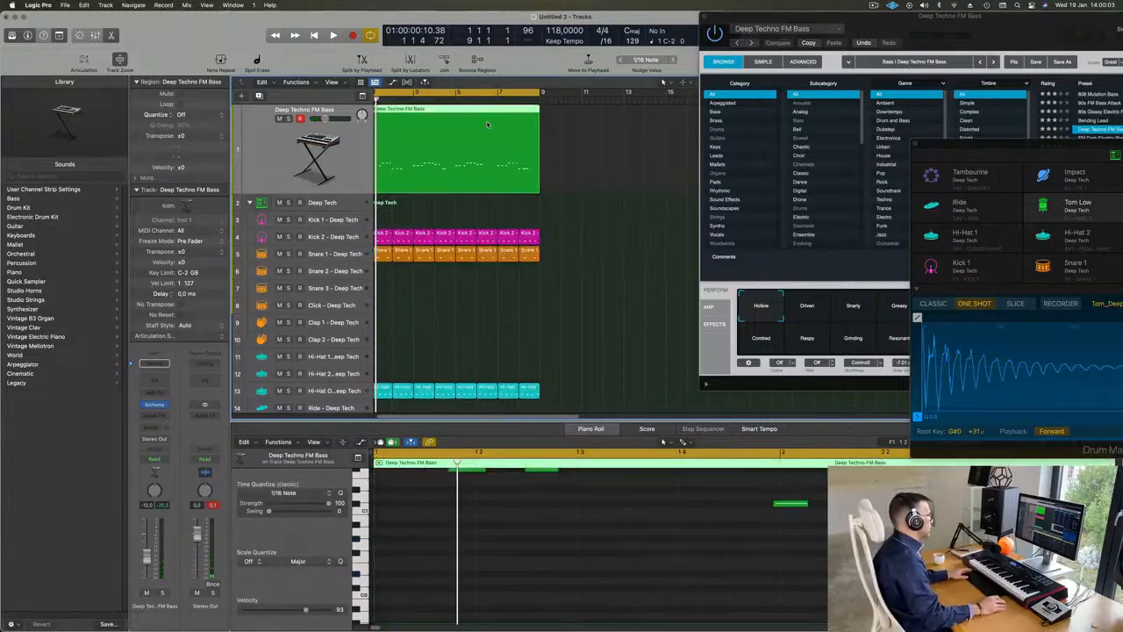
key(super+a)
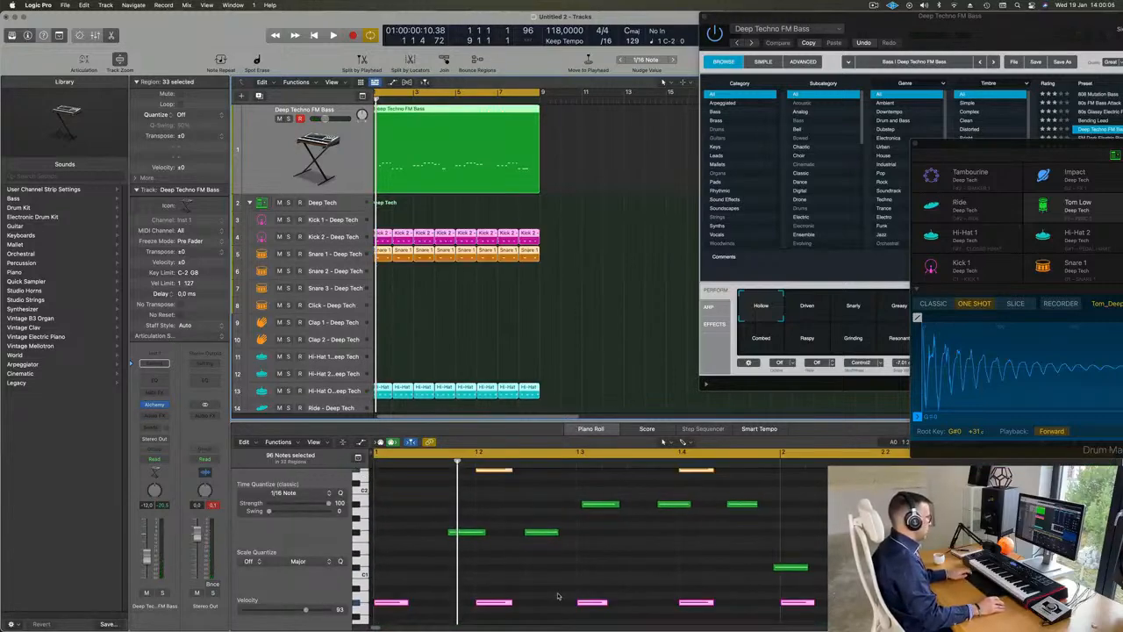
click(588, 336)
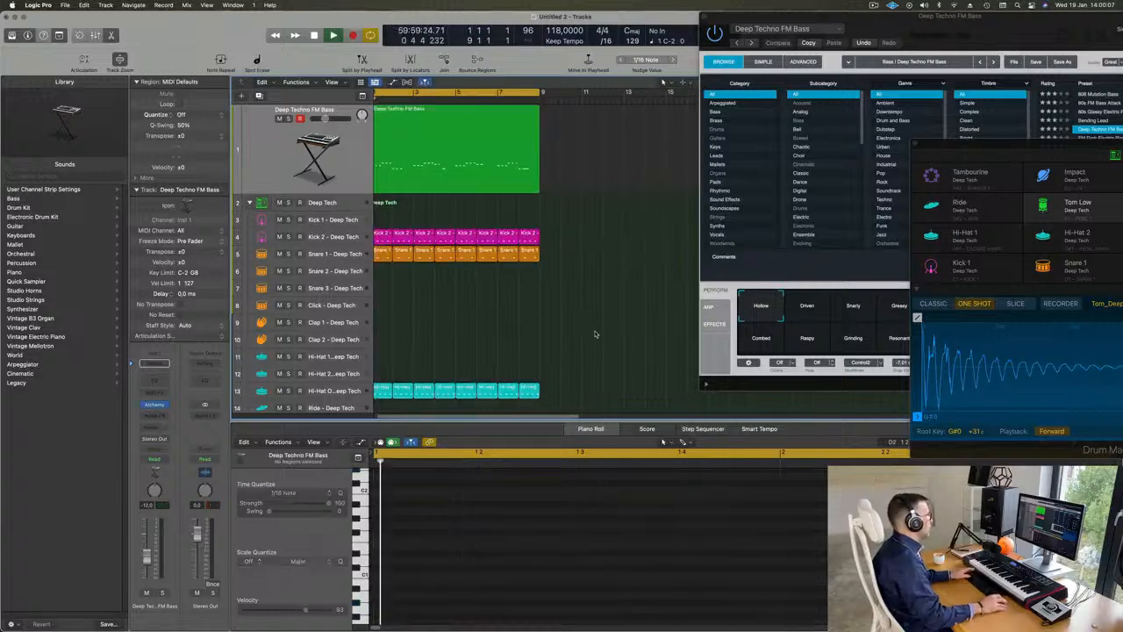
key(space)
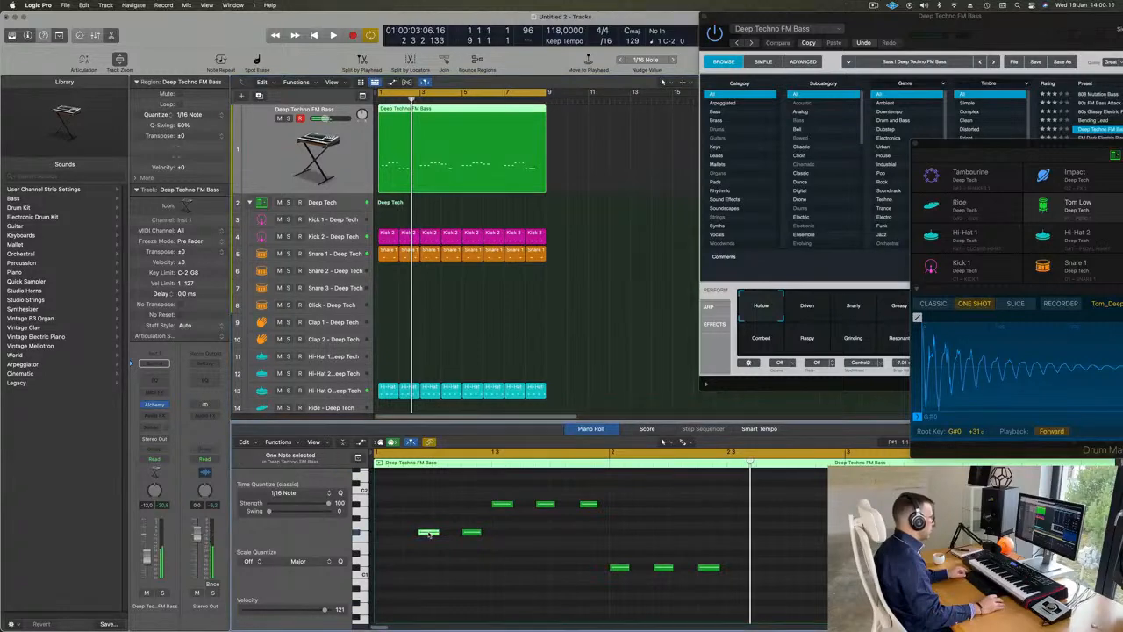
Step: Copy the first bass note to the start of bar 1 and review the whole bass line in playback
drag(429, 533, 391, 536)
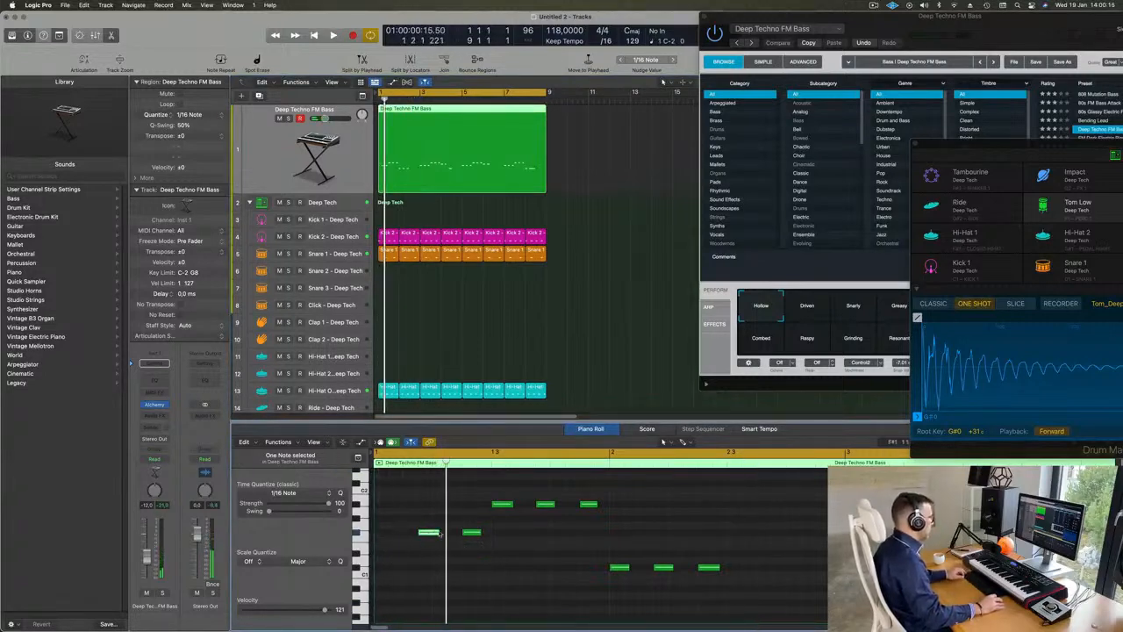
drag(429, 534, 386, 537)
key(space)
key(super+Left)
key(super+Left)
key(super+Left)
key(super+Left)
key(super+Left)
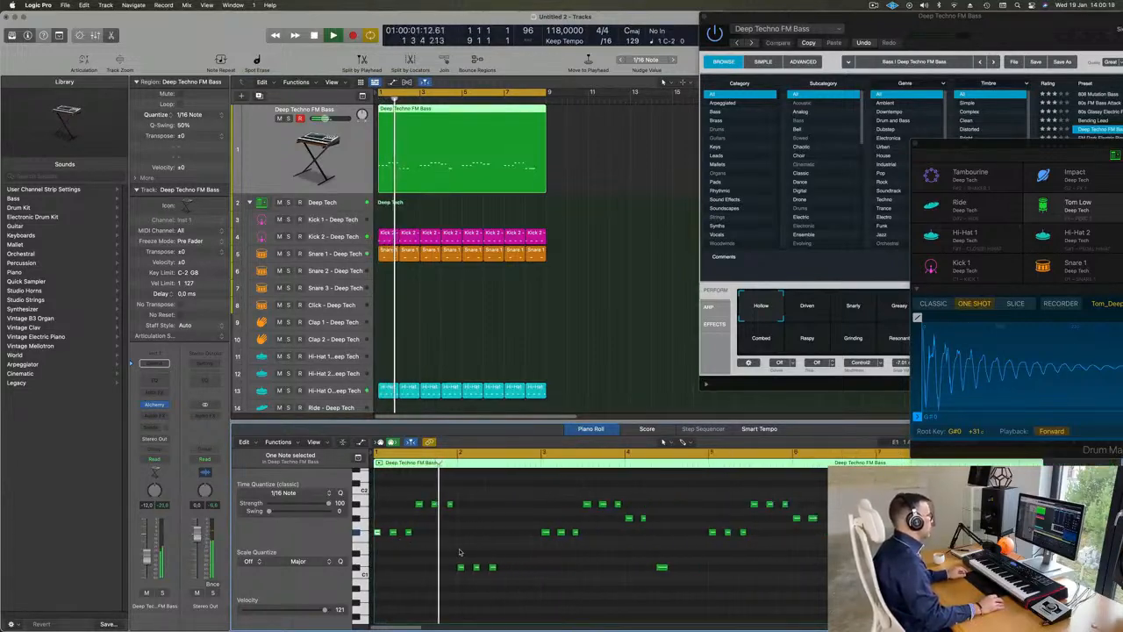
key(super+Left)
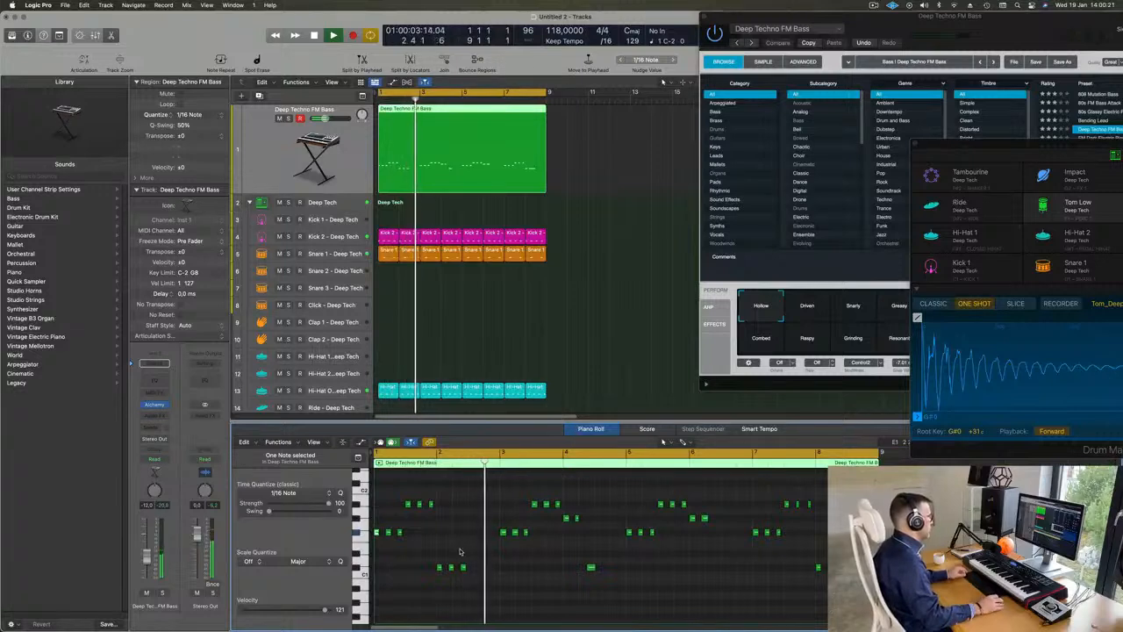
key(super+Right)
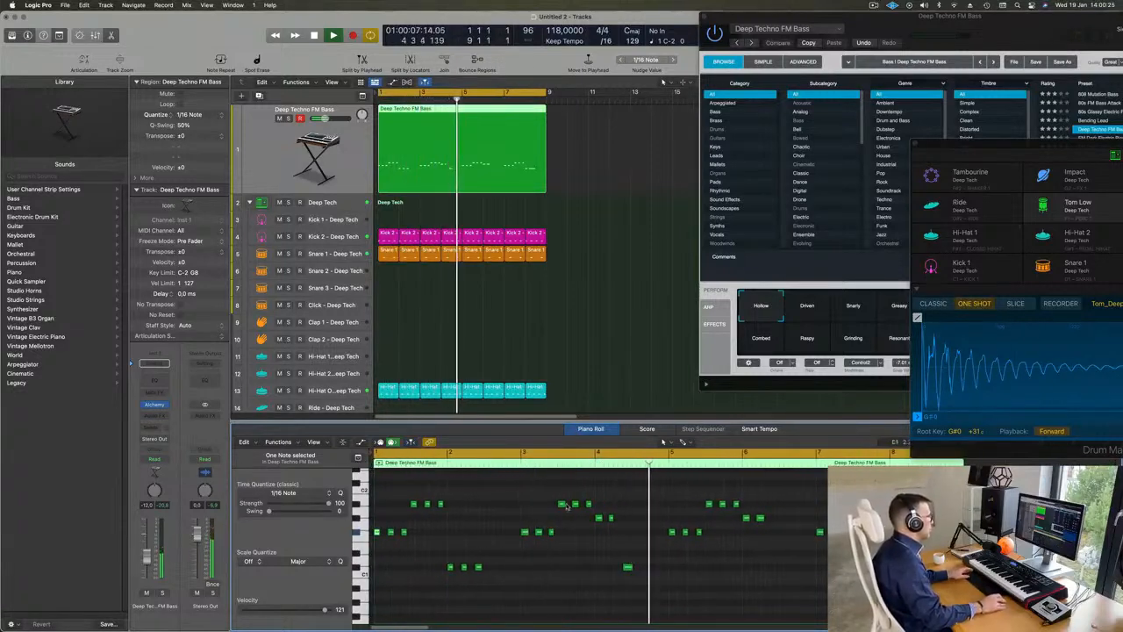
key(Return)
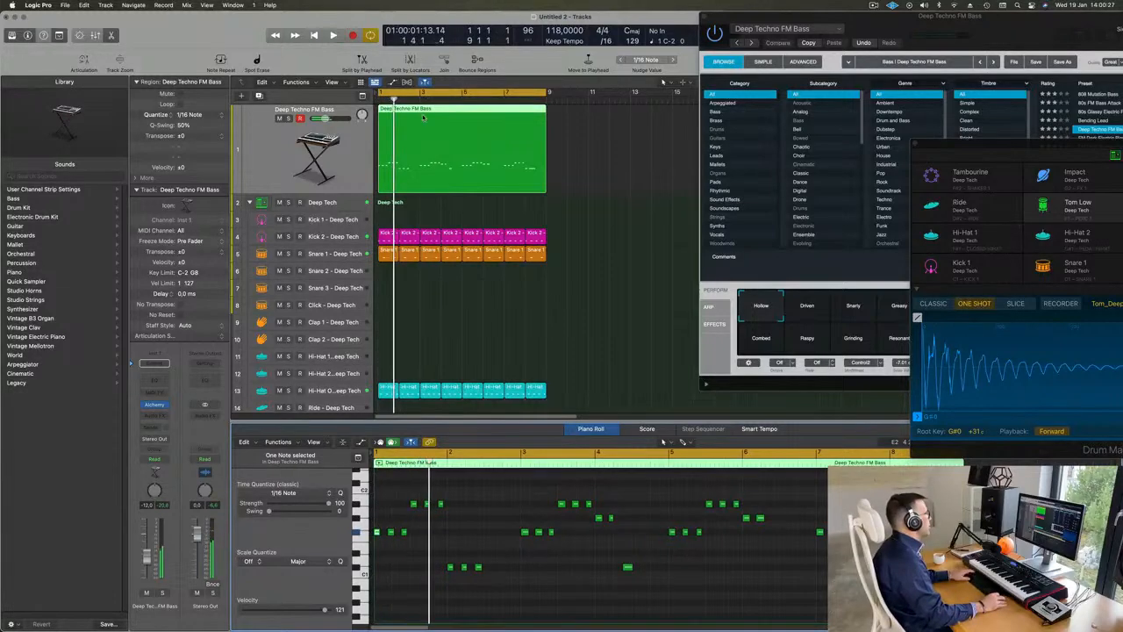
Step: Split the bass region at bar 3, delete everything after the split, and play the remaining two bars
key(Return)
super+double_click(420, 110)
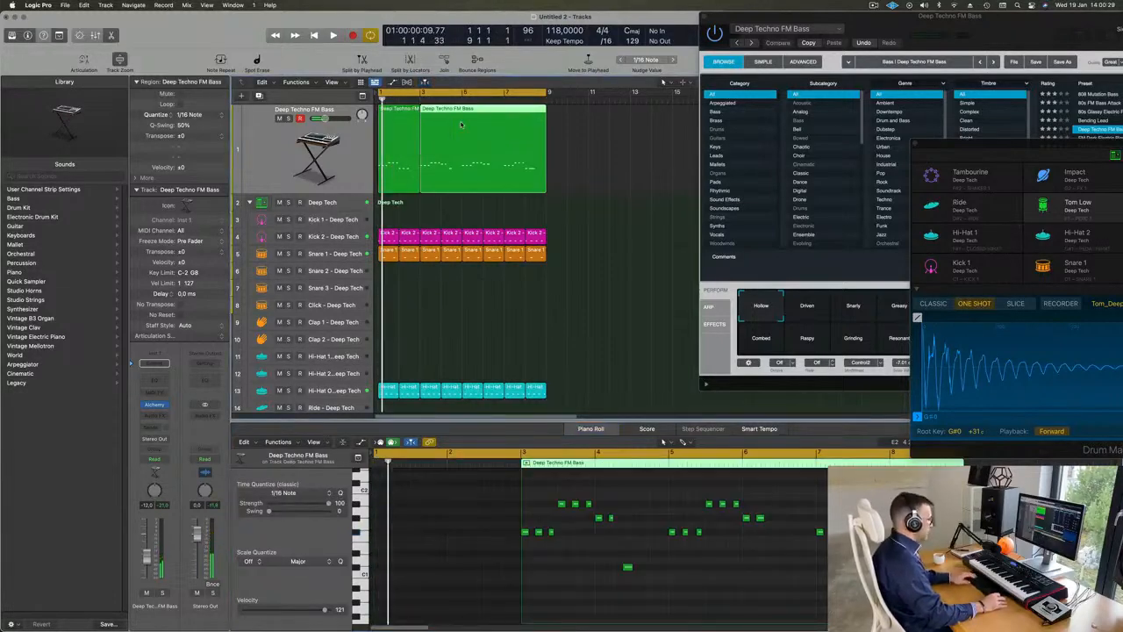
key(Delete)
click(398, 141)
key(space)
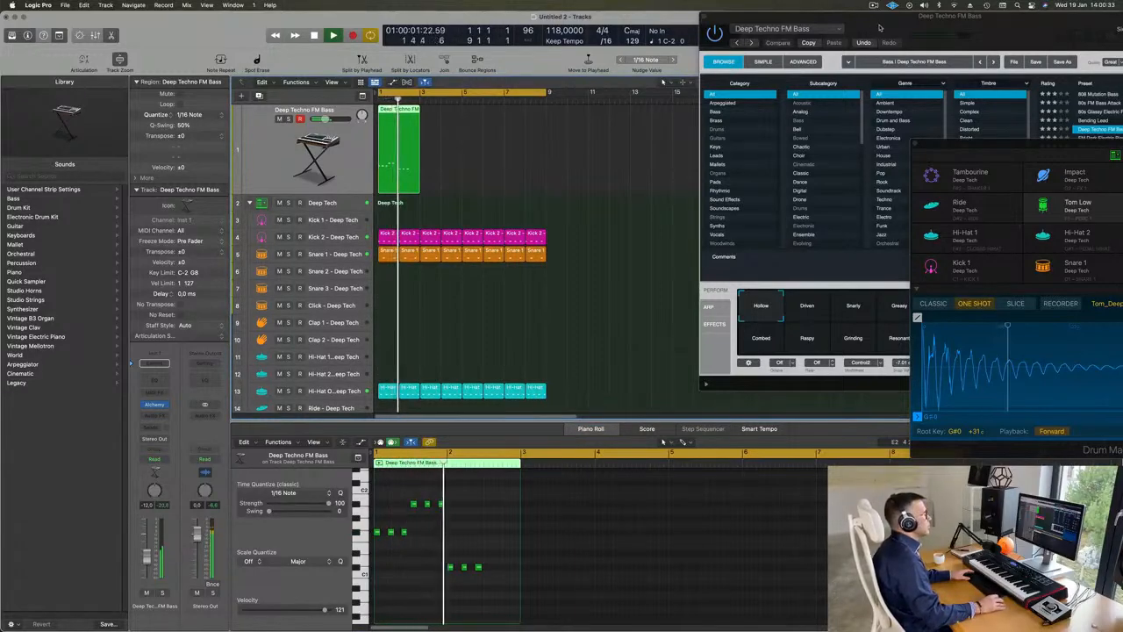
Step: Copy the two-bar bass region until it fills bars 1 to 8 and set the bass track's volume to -7.4 dB
drag(879, 28, 822, 114)
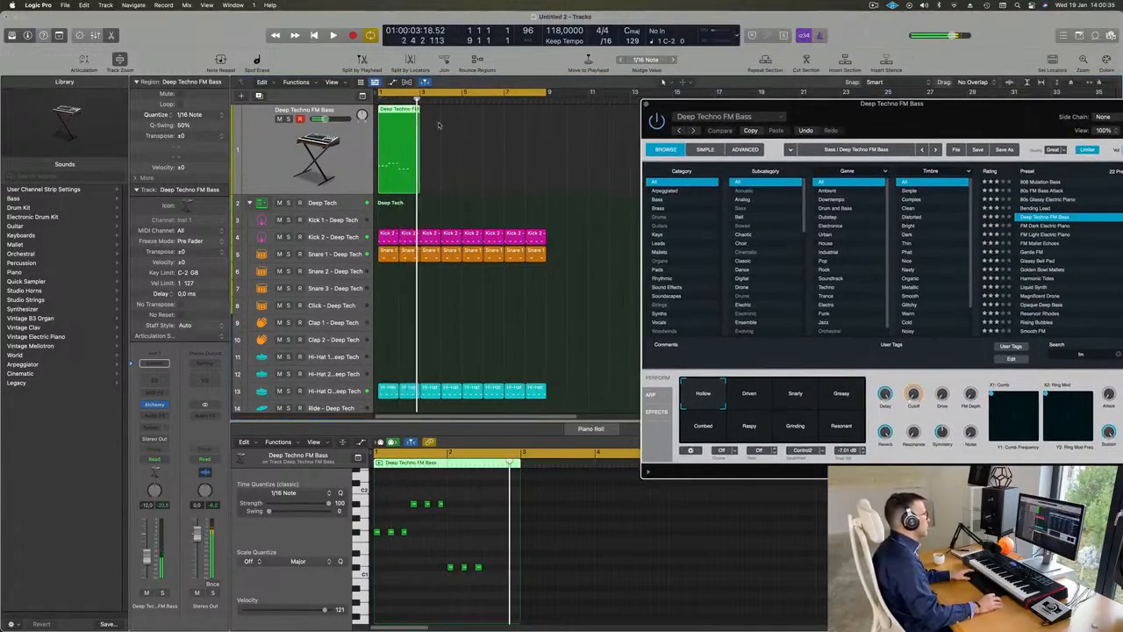
drag(390, 112, 434, 124)
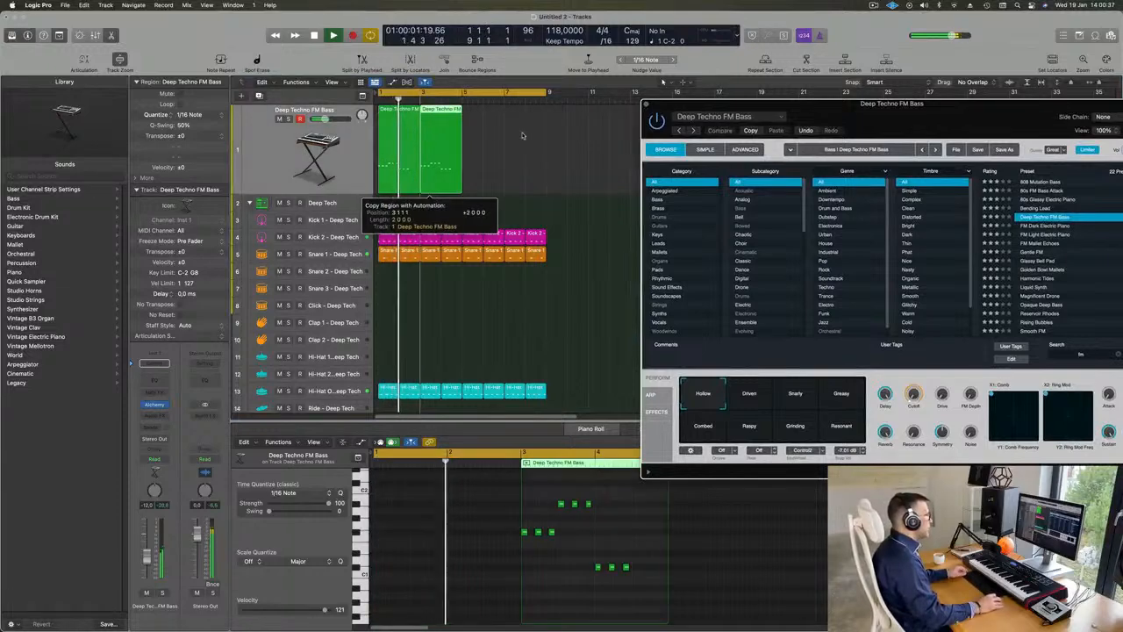
drag(548, 136, 372, 149)
drag(423, 113, 477, 121)
key(Return)
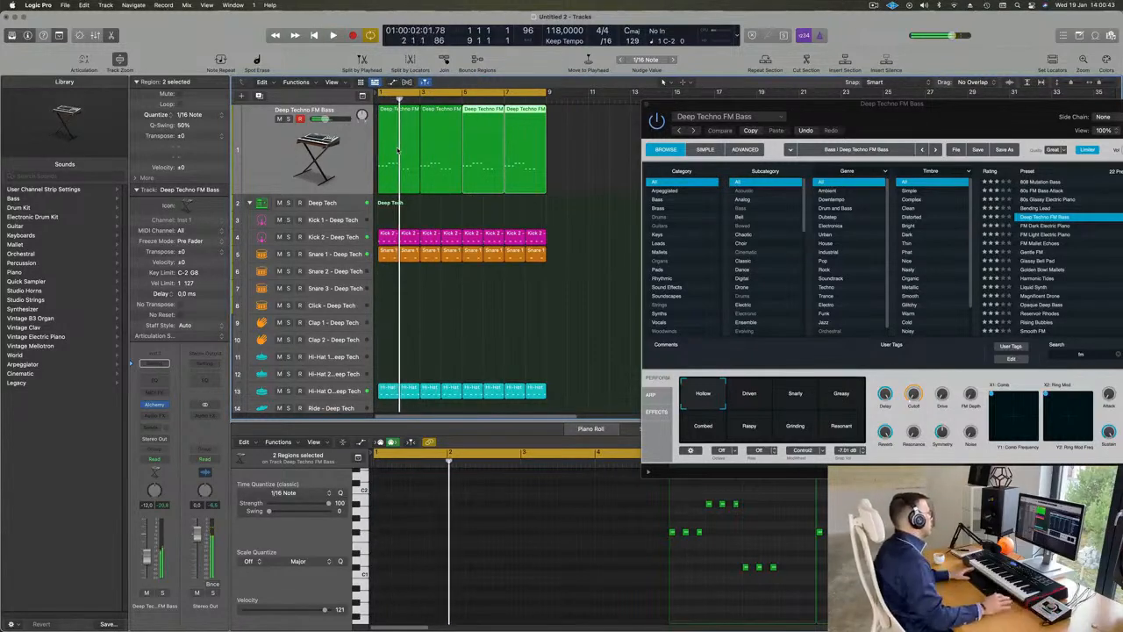
key(Return)
scroll(398, 150, down, 2)
scroll(397, 150, up, 2)
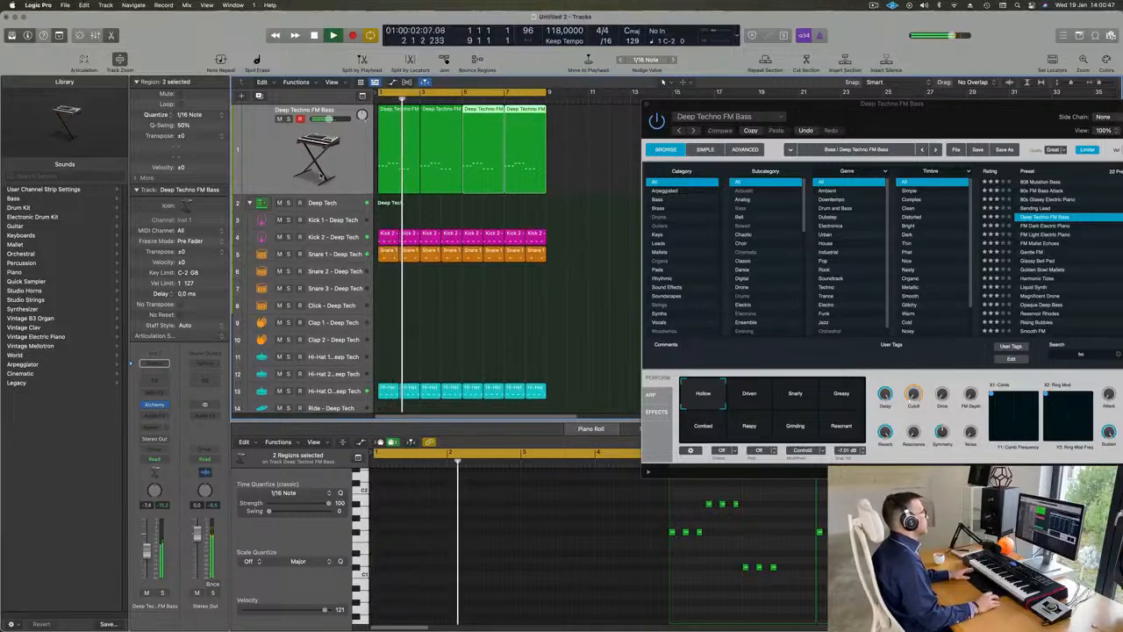
Step: Duplicate the bass track with its instrument and copy the first two-bar region onto the new track
click(270, 148)
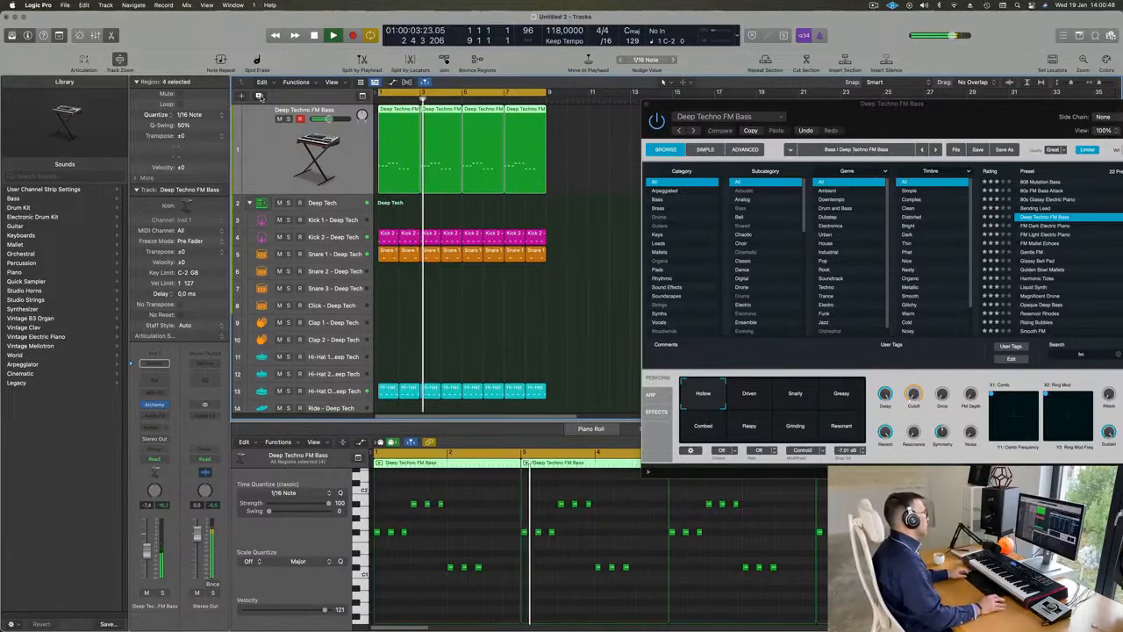
click(259, 96)
drag(395, 118, 399, 168)
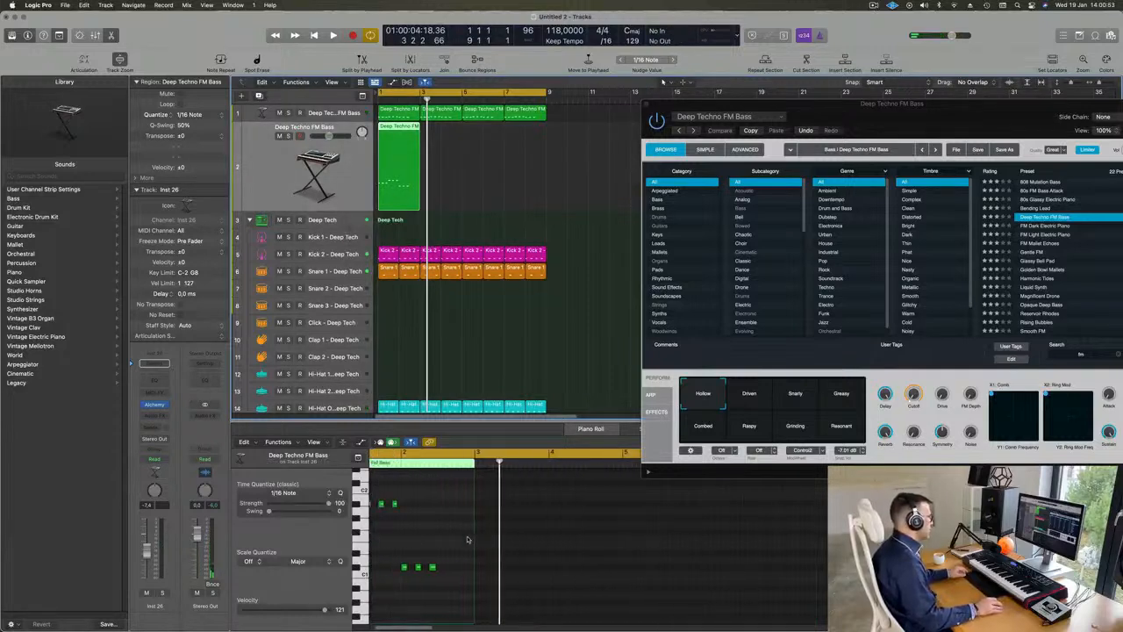
Step: Reduce the copied region to a single F#1 note at position 2 3 1 1 with a length of two beats
drag(387, 503, 493, 569)
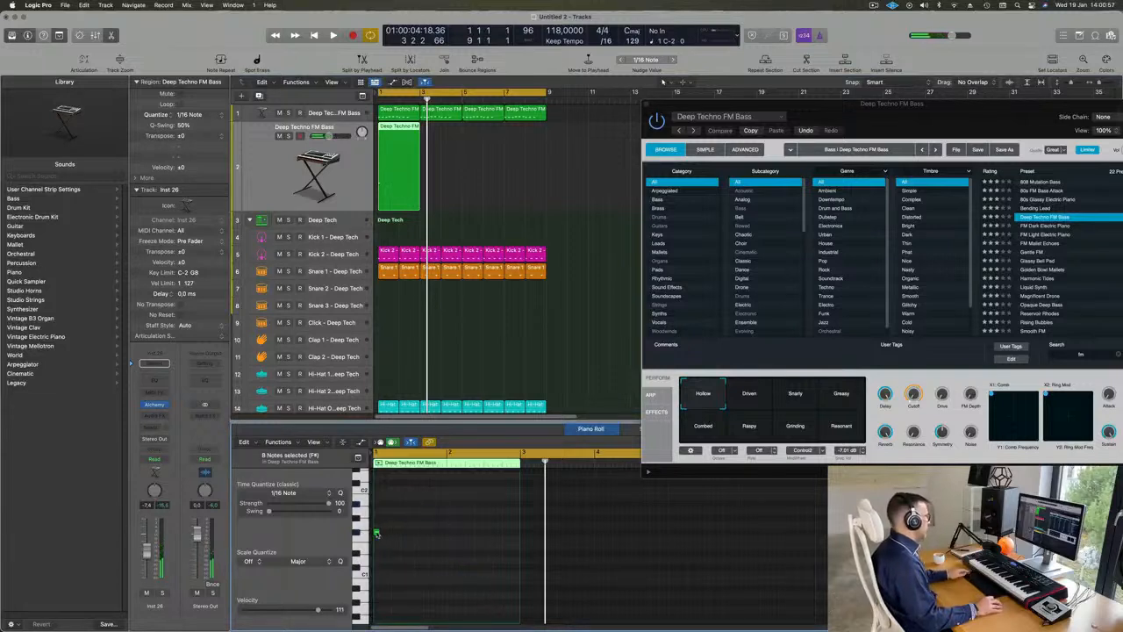
drag(377, 533, 511, 533)
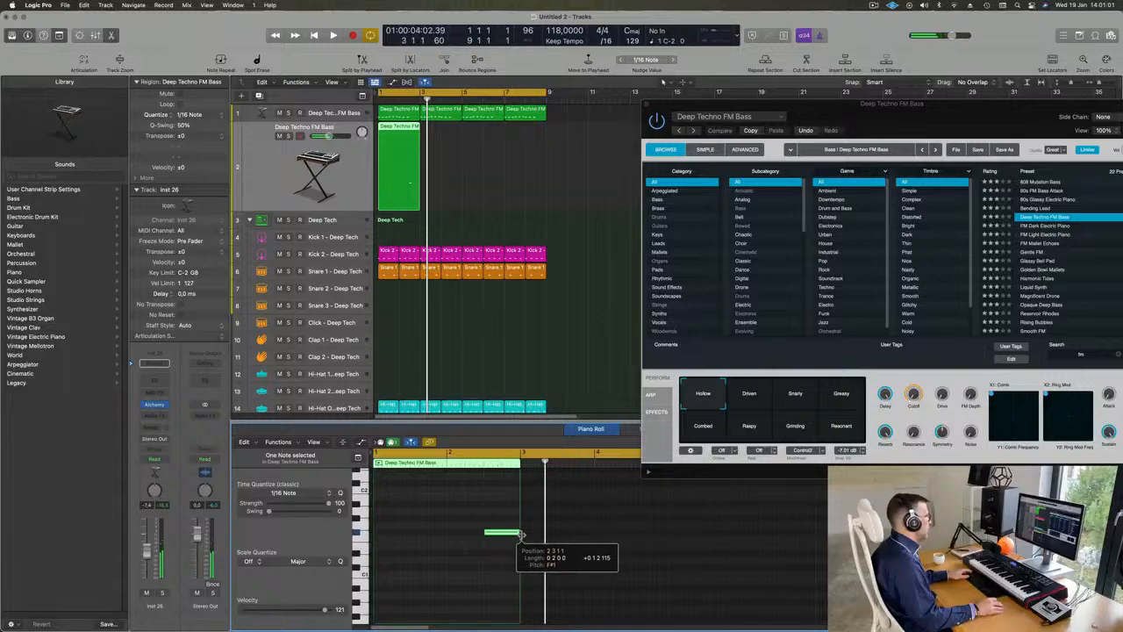
click(412, 144)
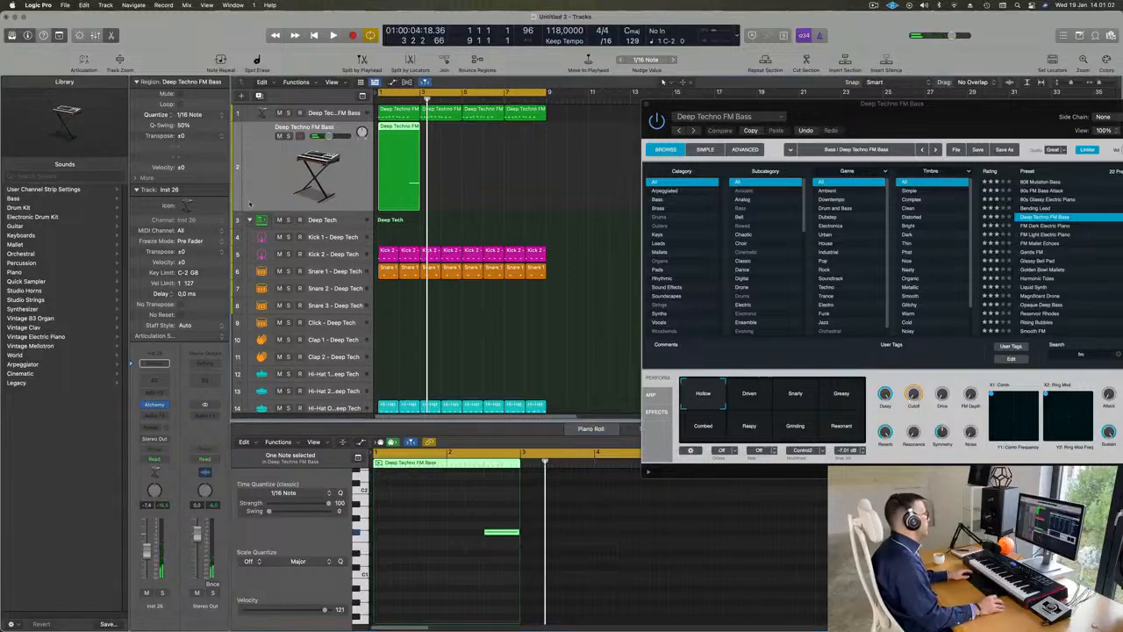
Step: Open Alchemy on the duplicated track, clear its preset search, and load Short Vox Brass from the Brass category
click(155, 405)
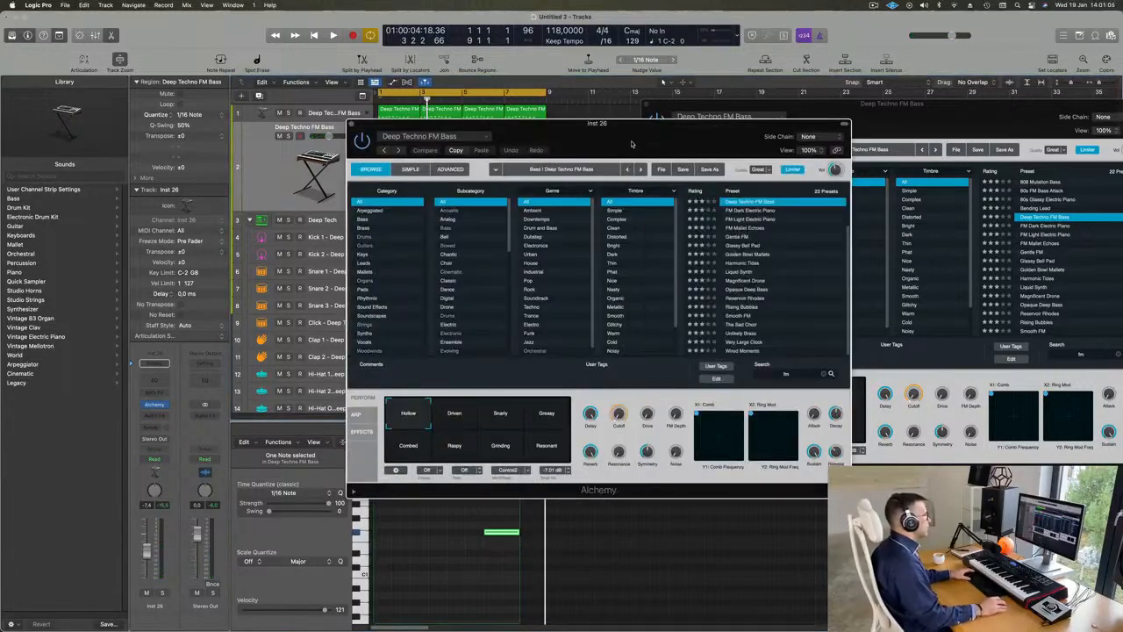
key(space)
drag(612, 121, 762, 151)
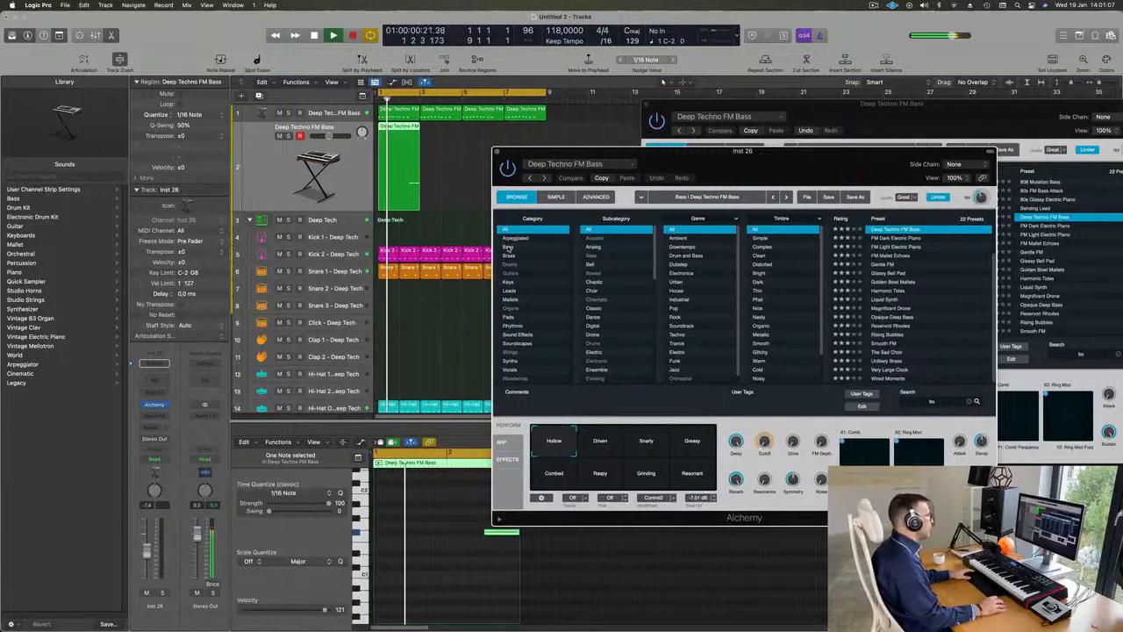
click(533, 255)
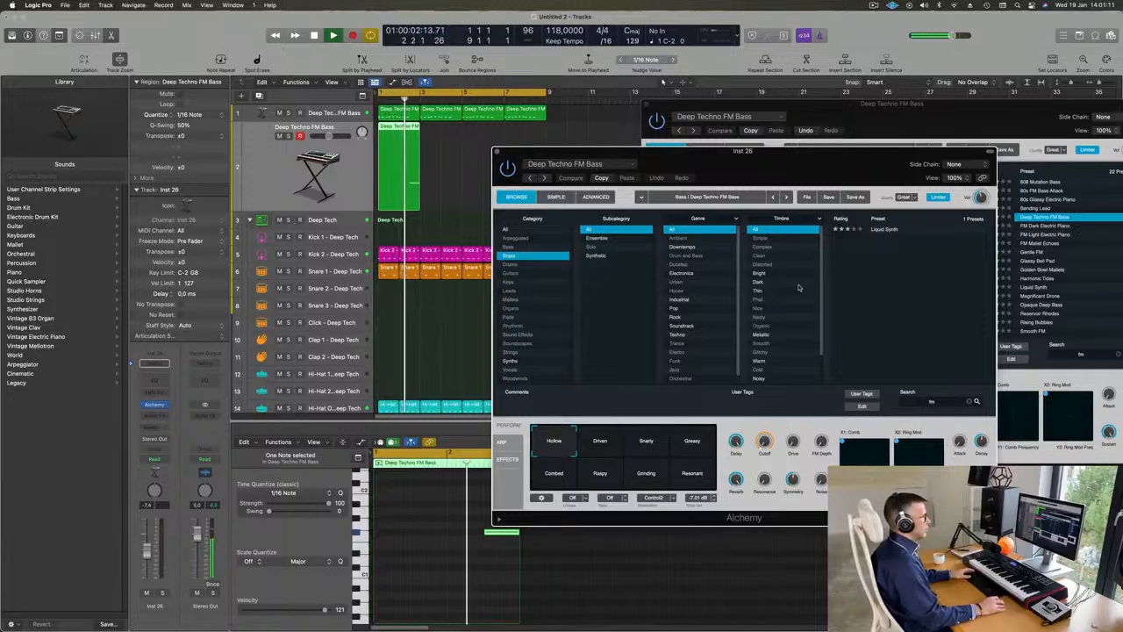
click(975, 400)
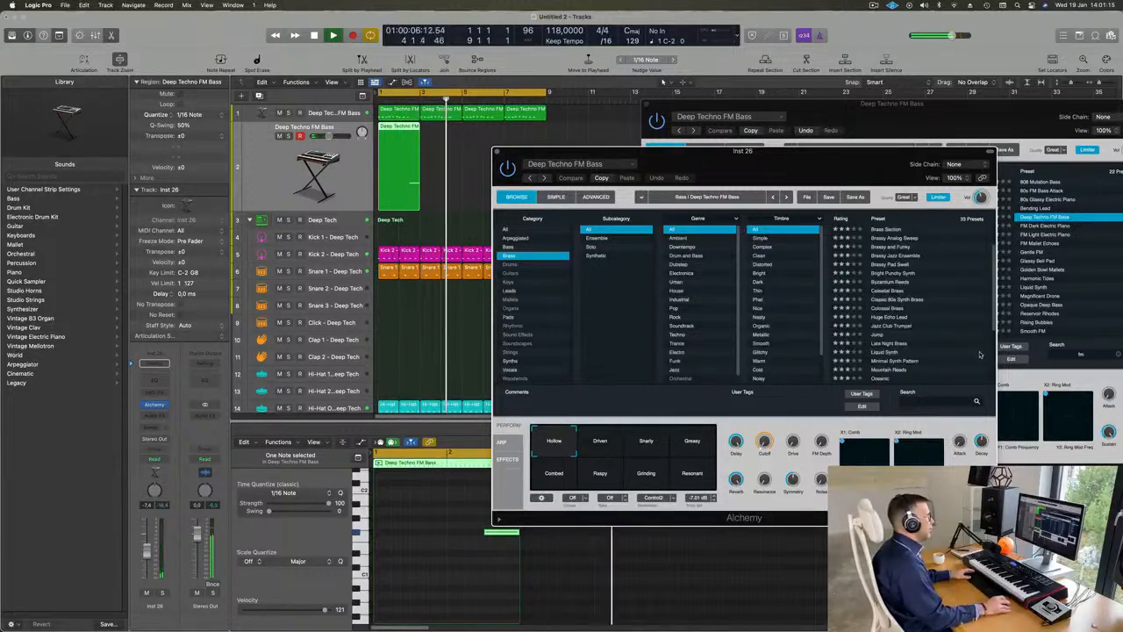
scroll(893, 318, down, 4)
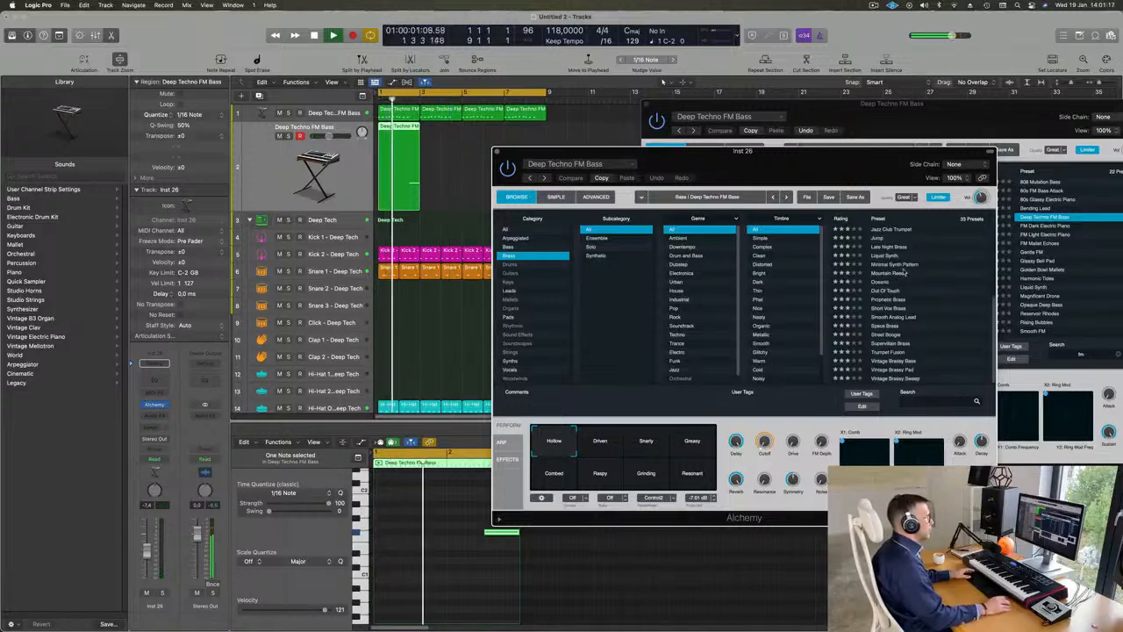
click(893, 308)
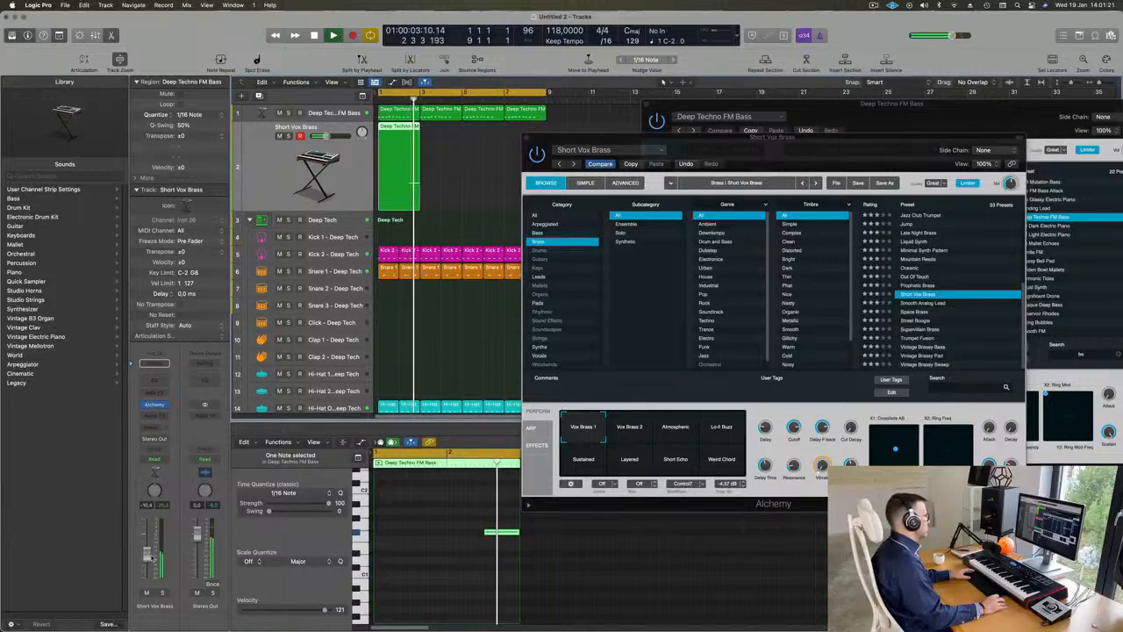
drag(841, 147, 871, 106)
Step: Repeat the single-note region three times so it fills bars 1 to 8, and play the loop
click(391, 169)
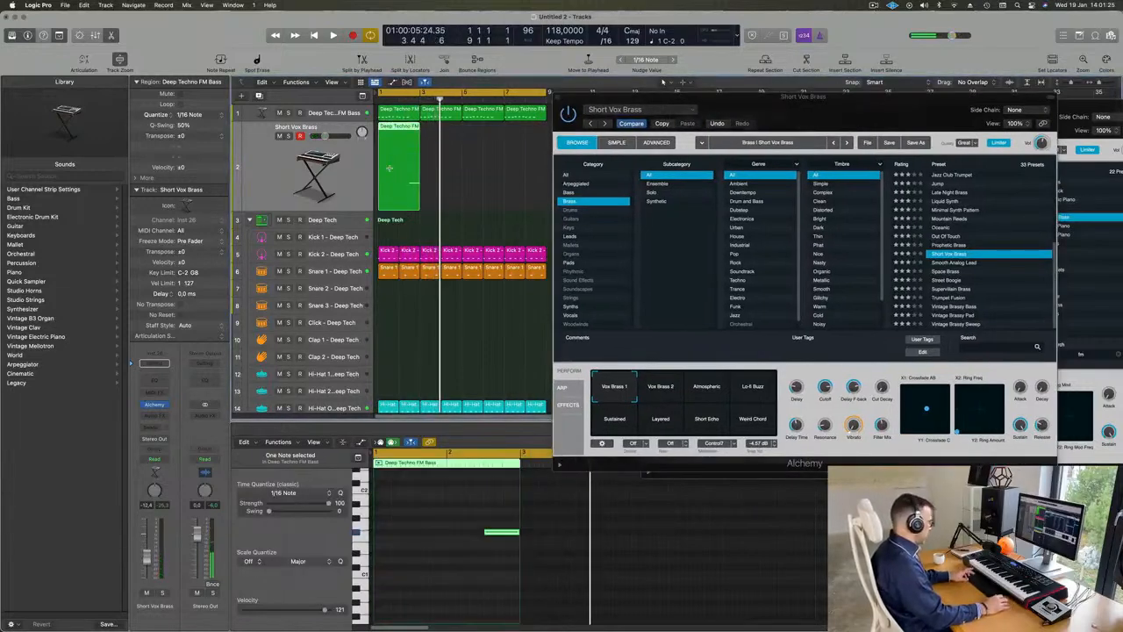
key(super+r)
key(super+r)
key(super+r)
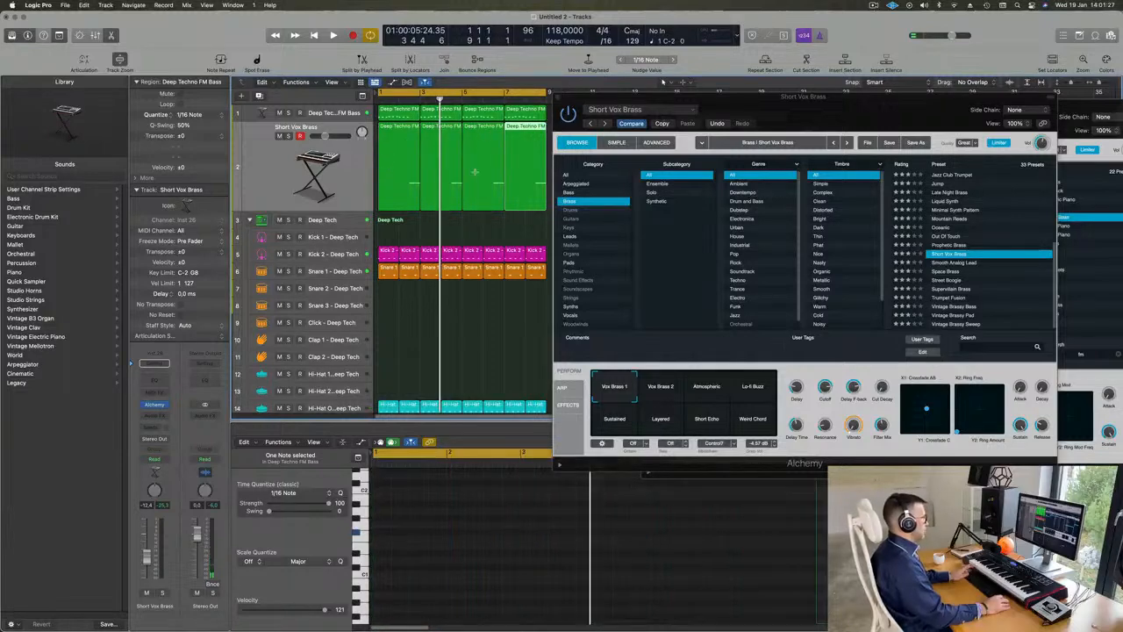
drag(851, 100, 865, 68)
key(space)
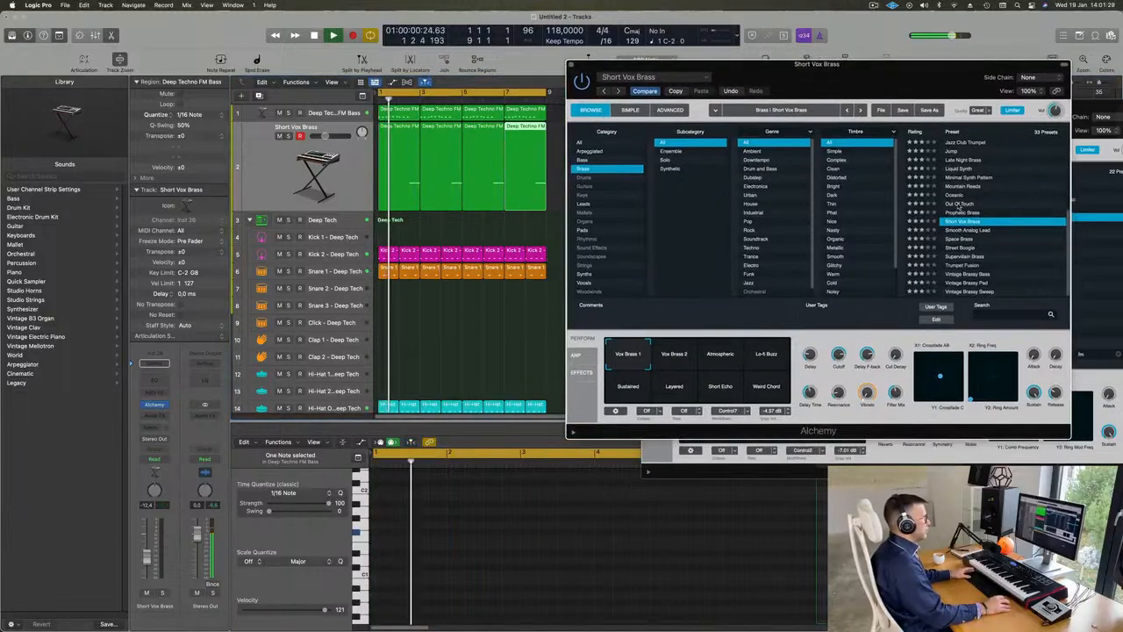
Step: Audition the Out Of Touch, Liquid Synth and Brassy Pad Swell presets, and load Brass Response on the duplicated track
click(962, 204)
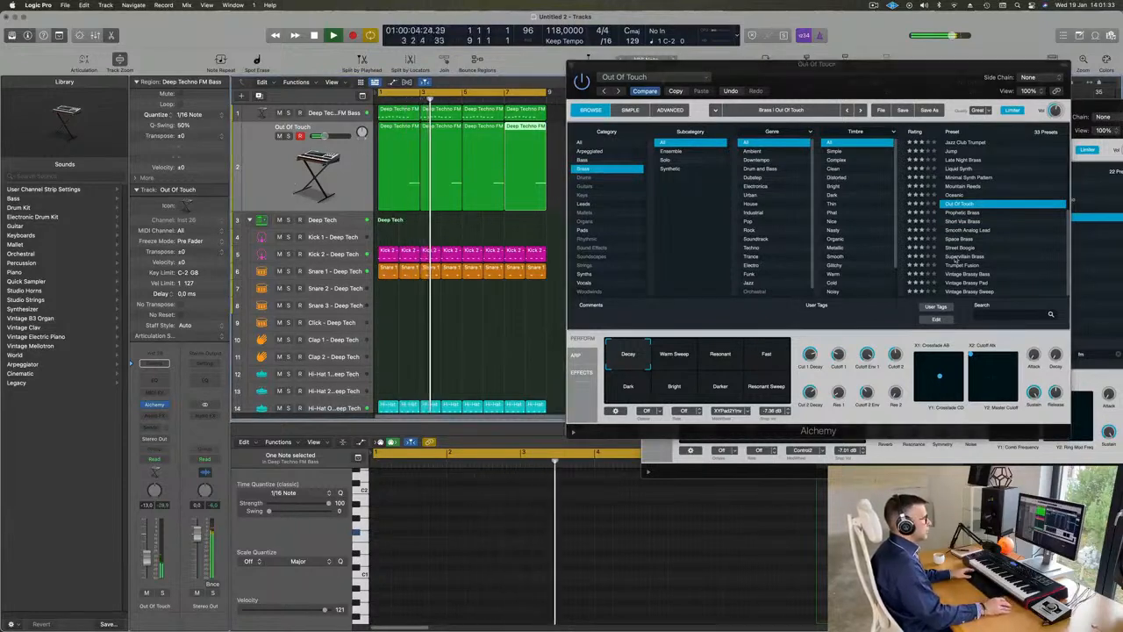
scroll(976, 226, up, 3)
click(961, 210)
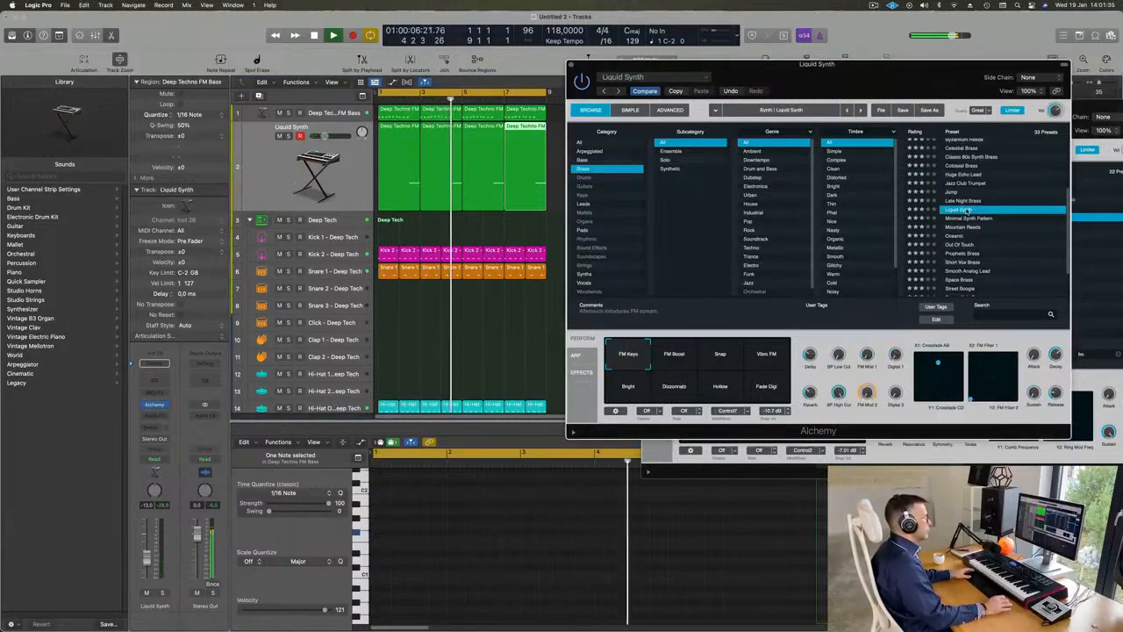
scroll(964, 184, up, 3)
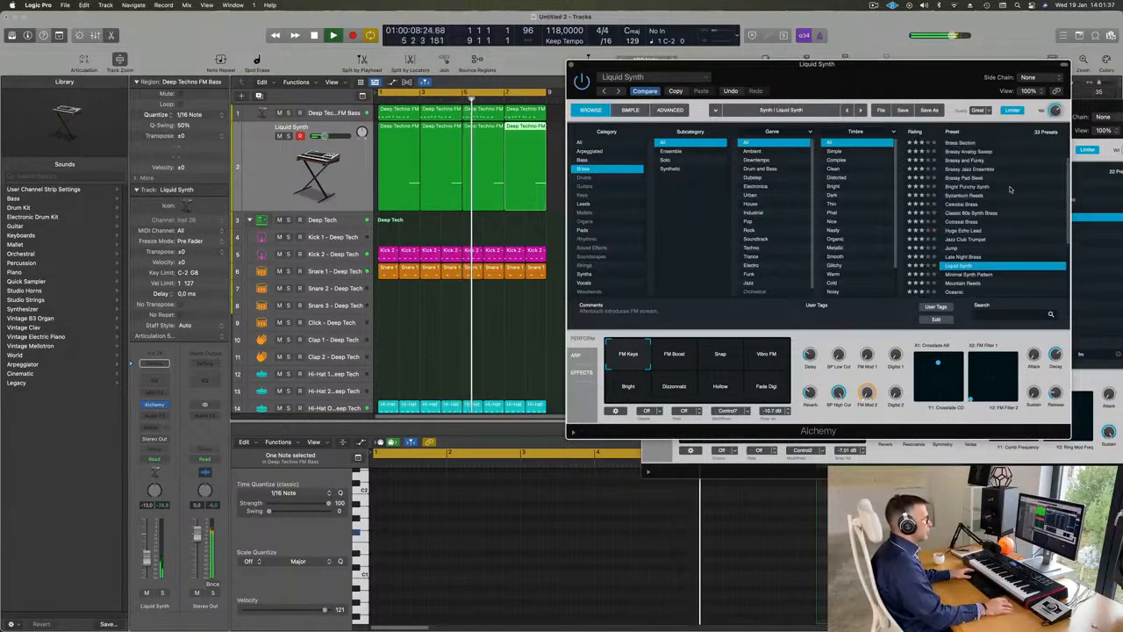
click(964, 178)
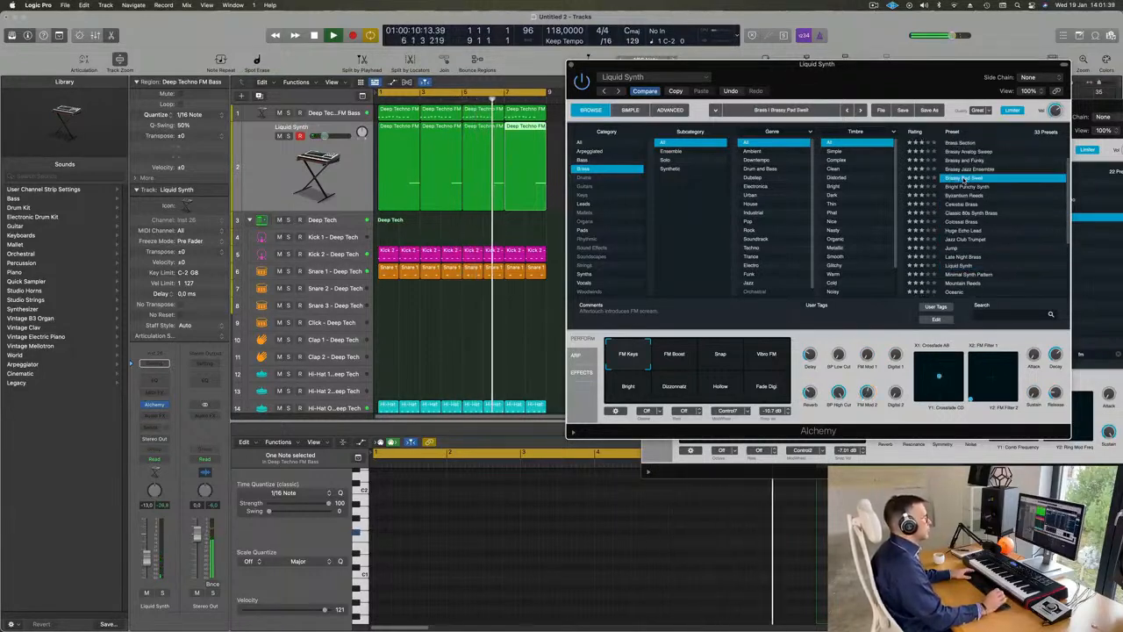
scroll(969, 193, up, 2)
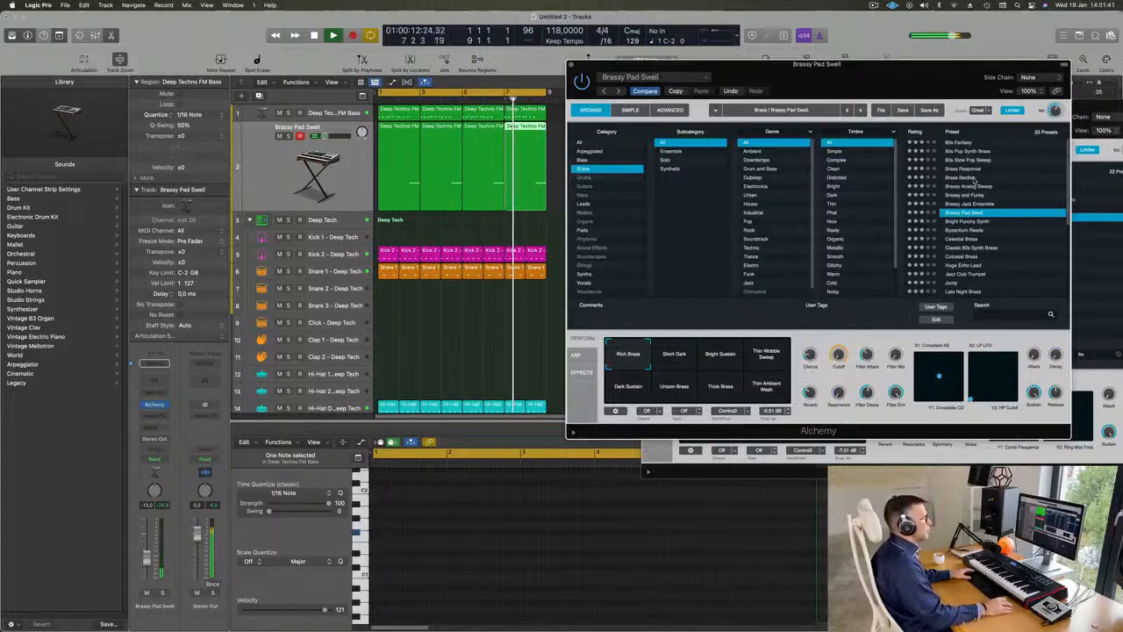
click(965, 169)
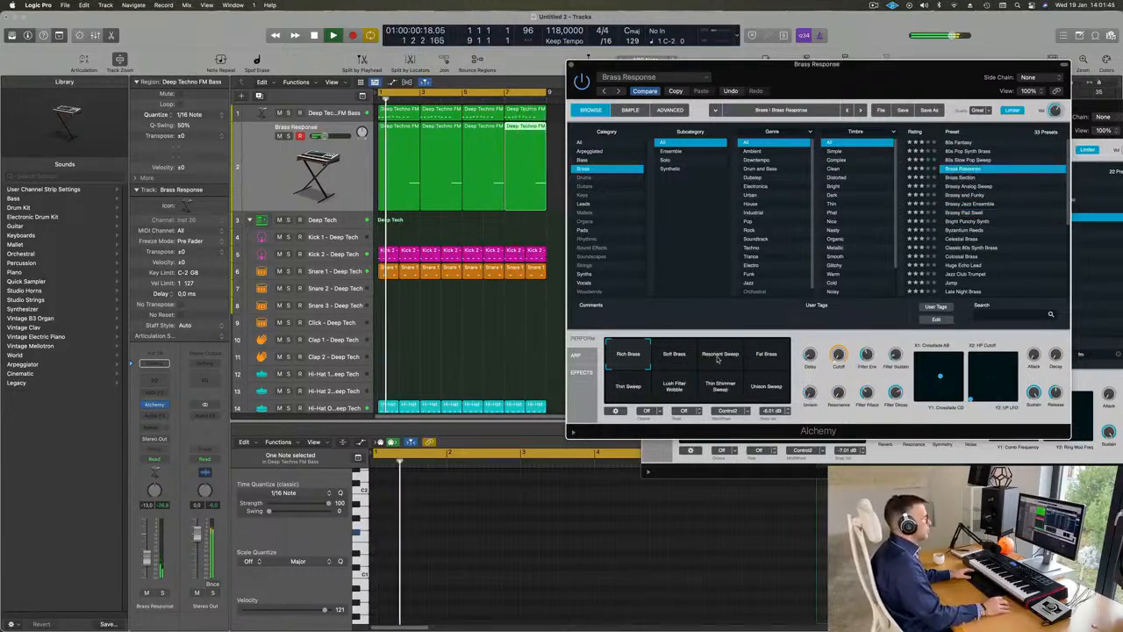
Step: Audition the Soft Brass and Fat Brass variations, the Brassy Jazz Ensemble and Celestial Brass presets, and Byzantium Reeds with its Chopper variation
click(678, 359)
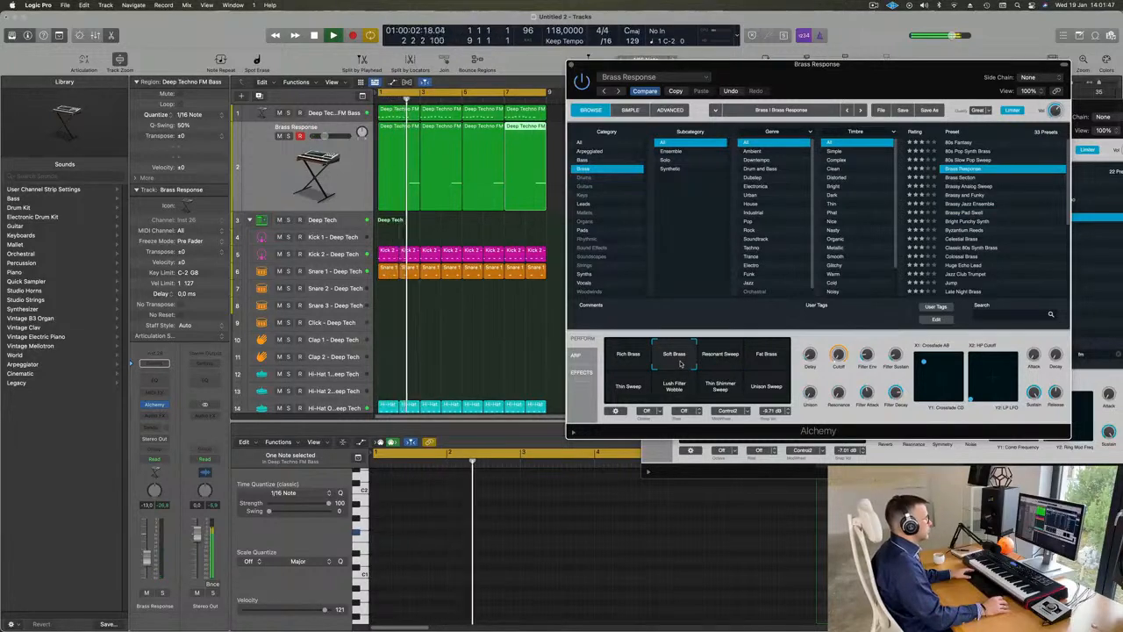
click(769, 359)
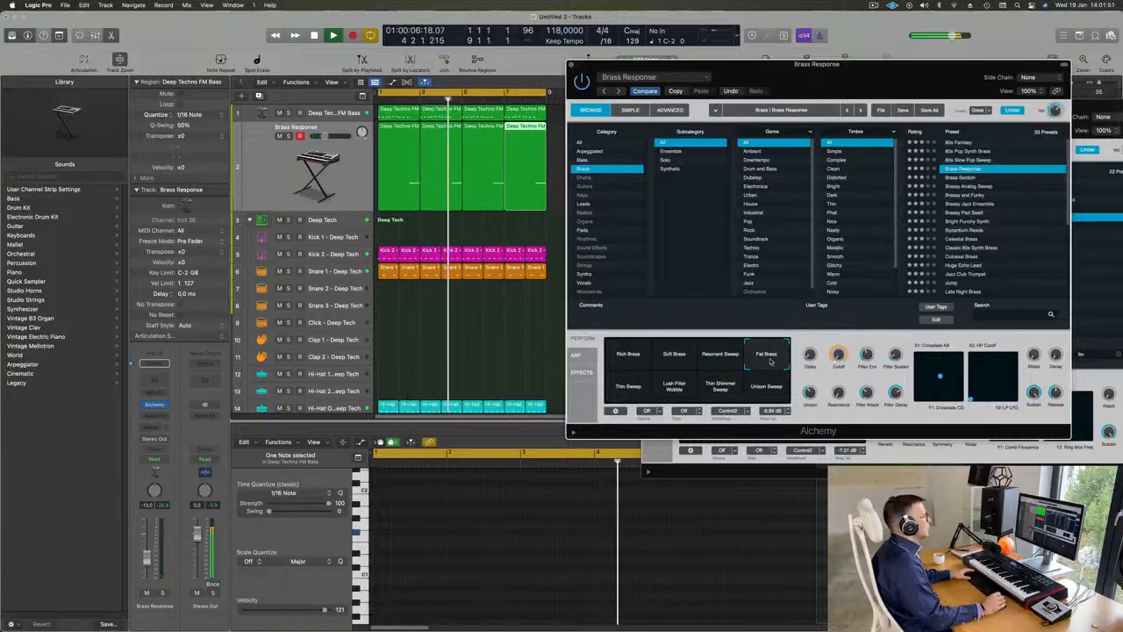
click(970, 203)
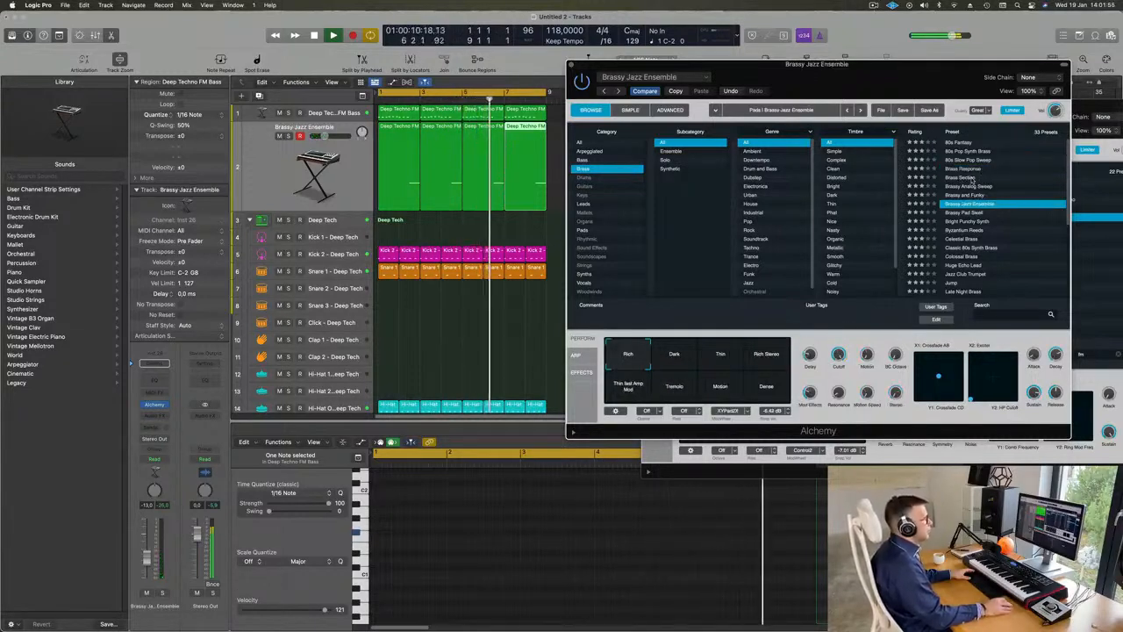
scroll(1038, 204, down, 2)
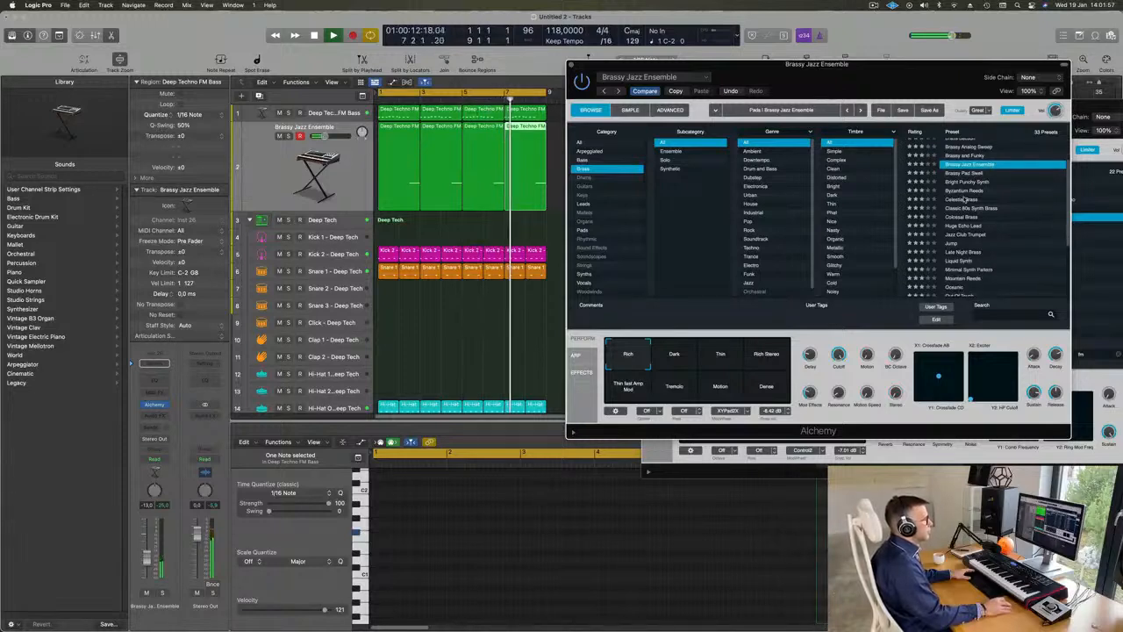
click(964, 199)
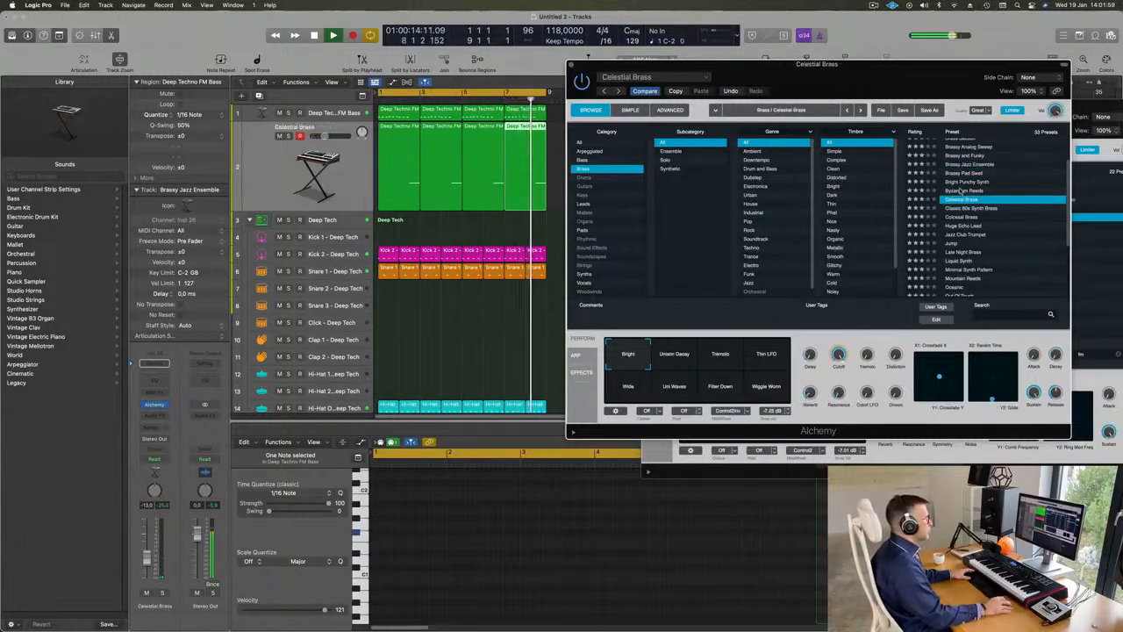
click(960, 191)
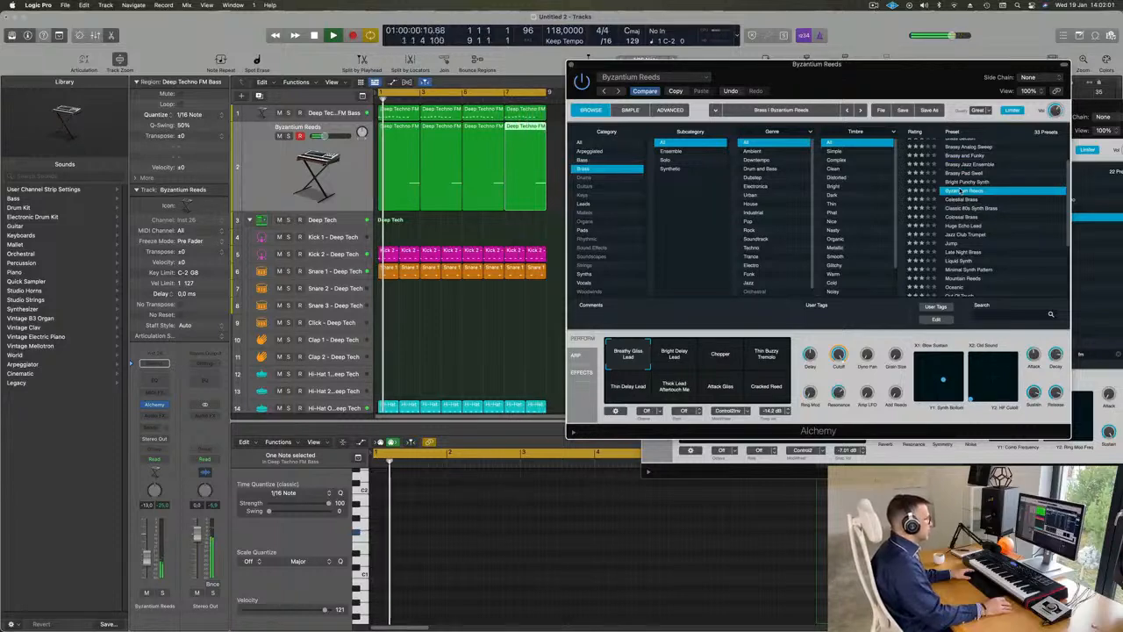
scroll(1001, 232, down, 2)
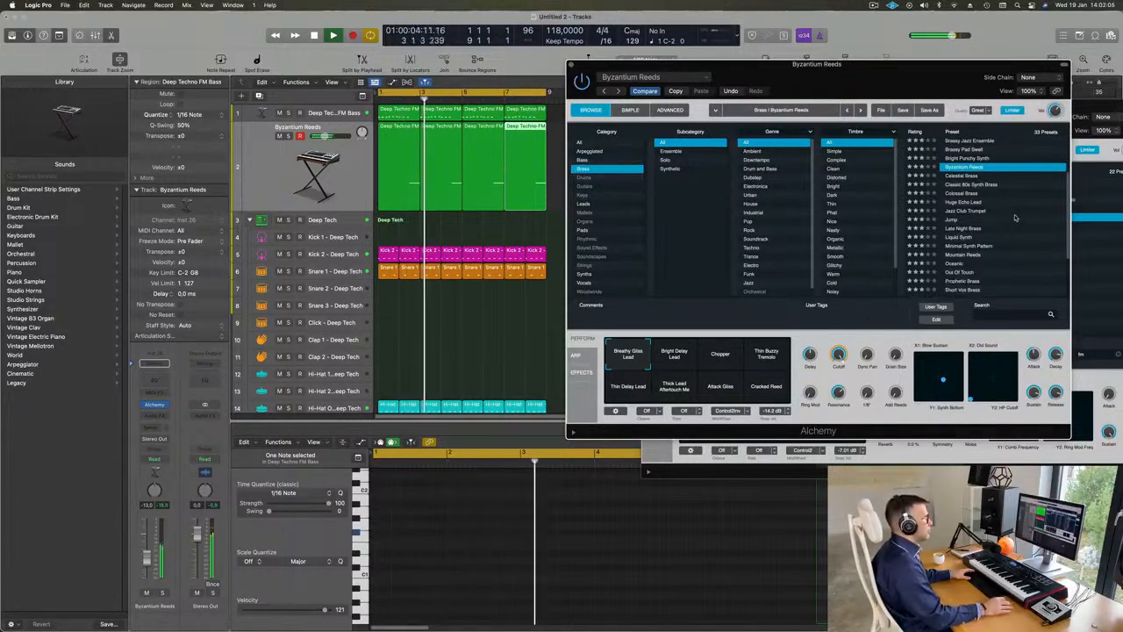
click(715, 347)
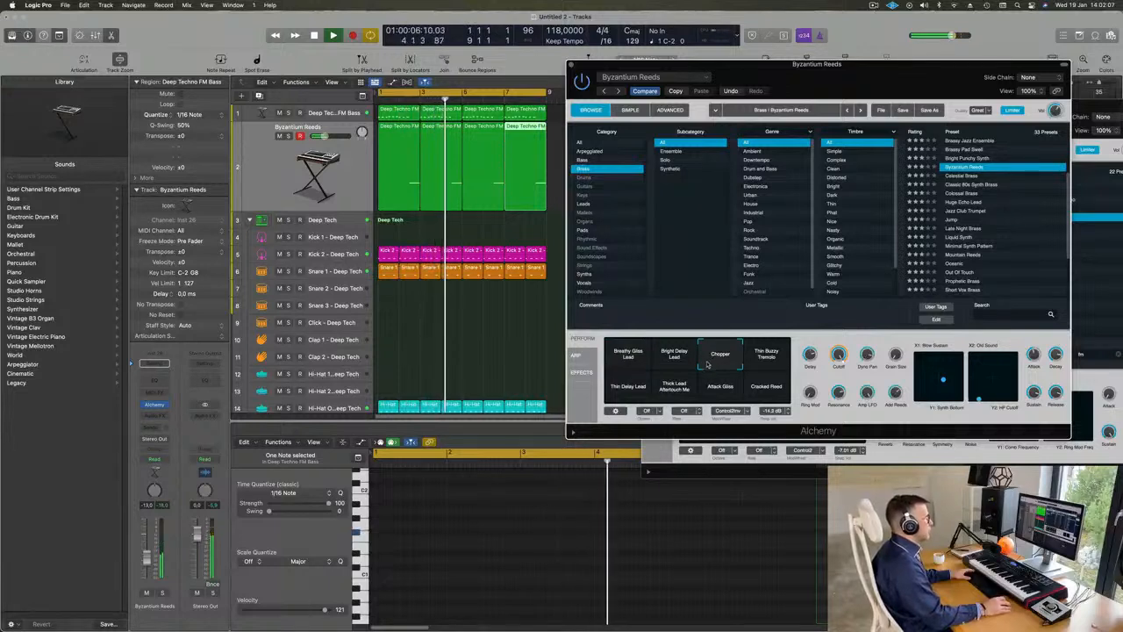
Step: Audition the Huge Echo Lead, Jazz Club Trumpet, Jump, Late Night Brass and Oceanic presets on the brass track
click(981, 202)
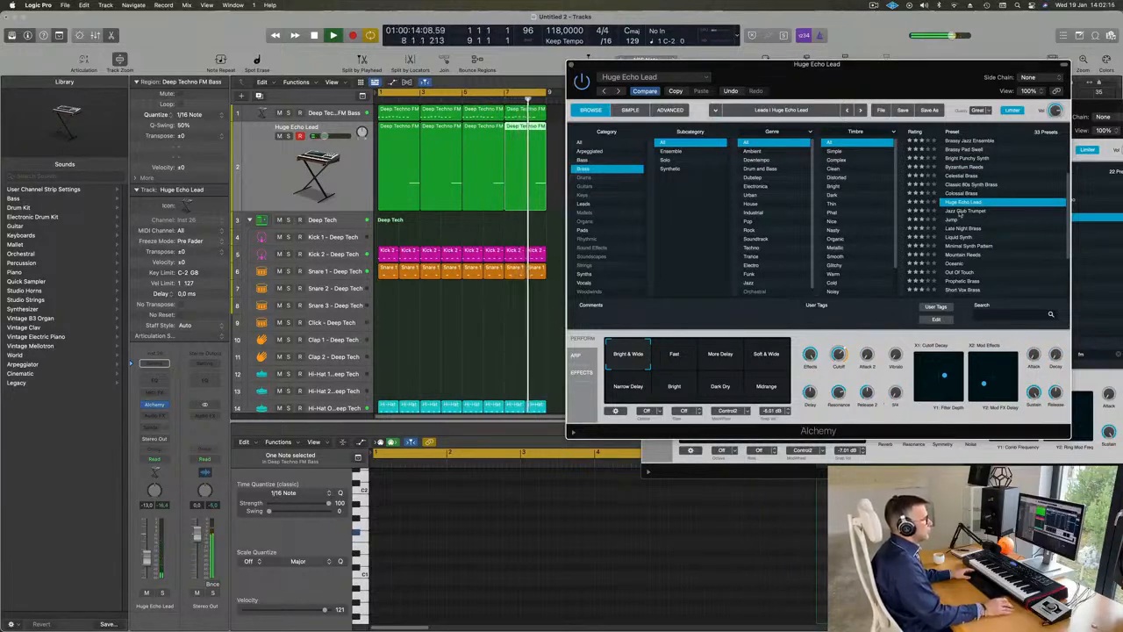
click(963, 212)
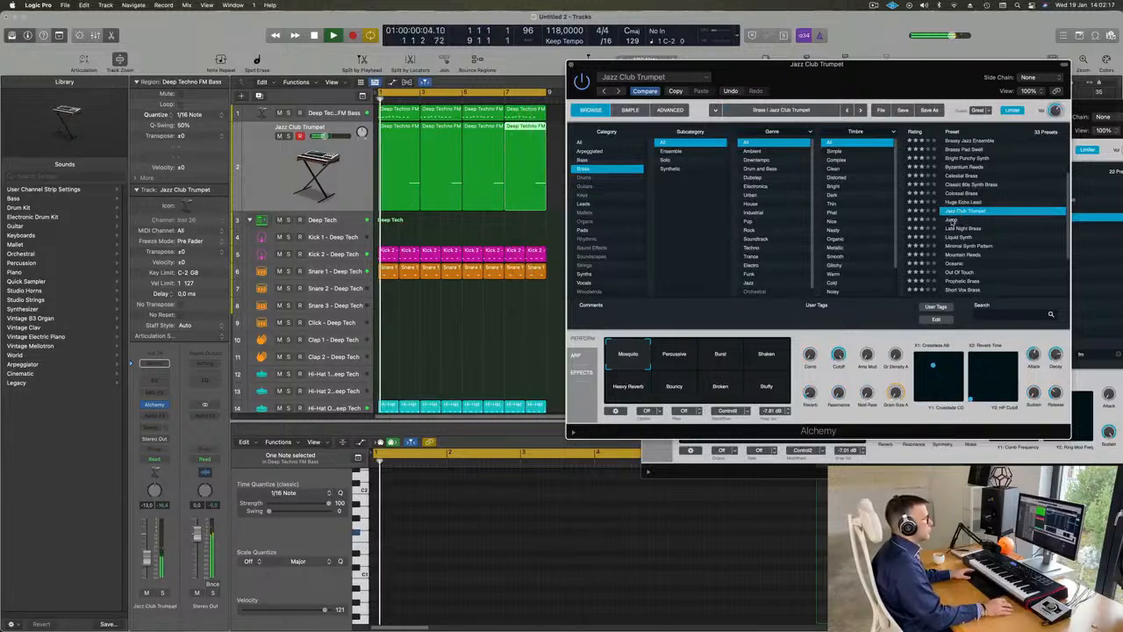
click(952, 221)
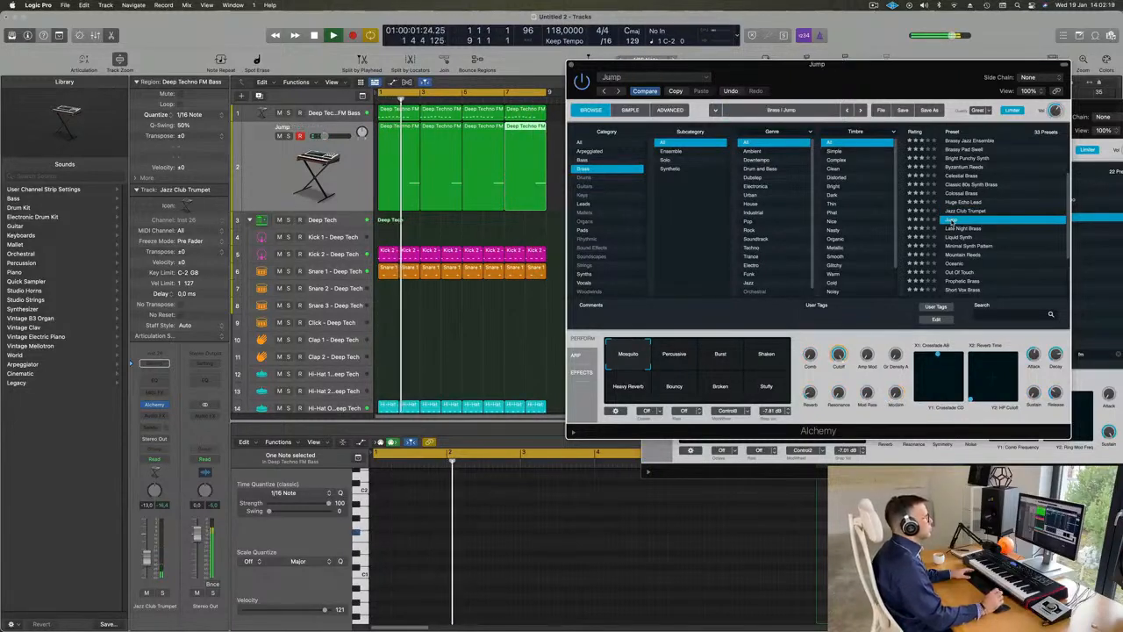
scroll(1021, 215, down, 2)
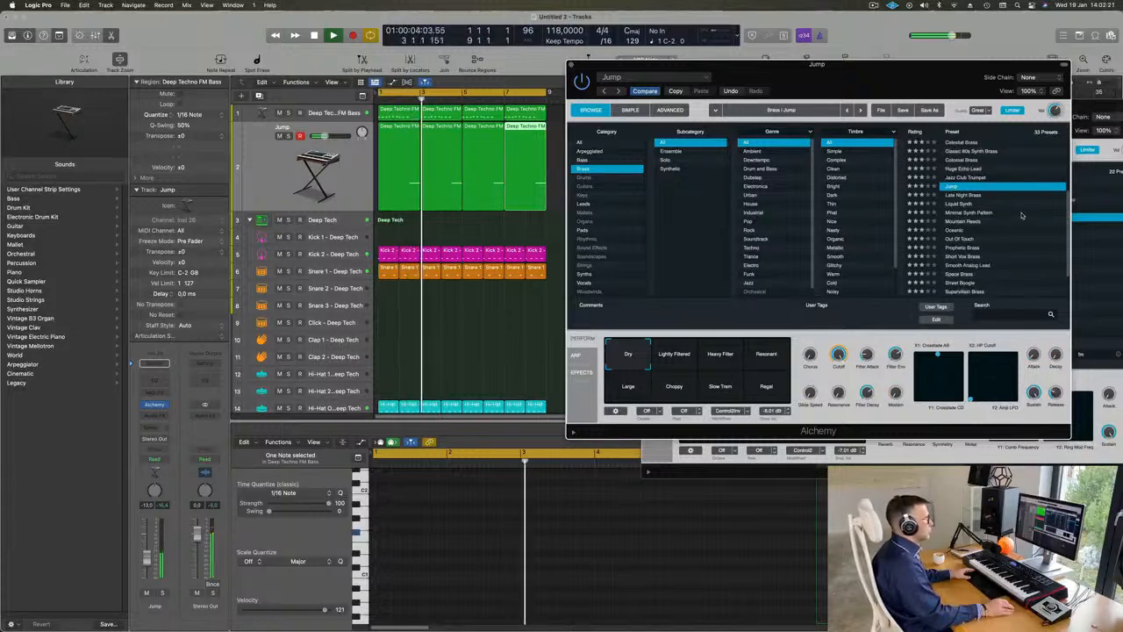
key(Down)
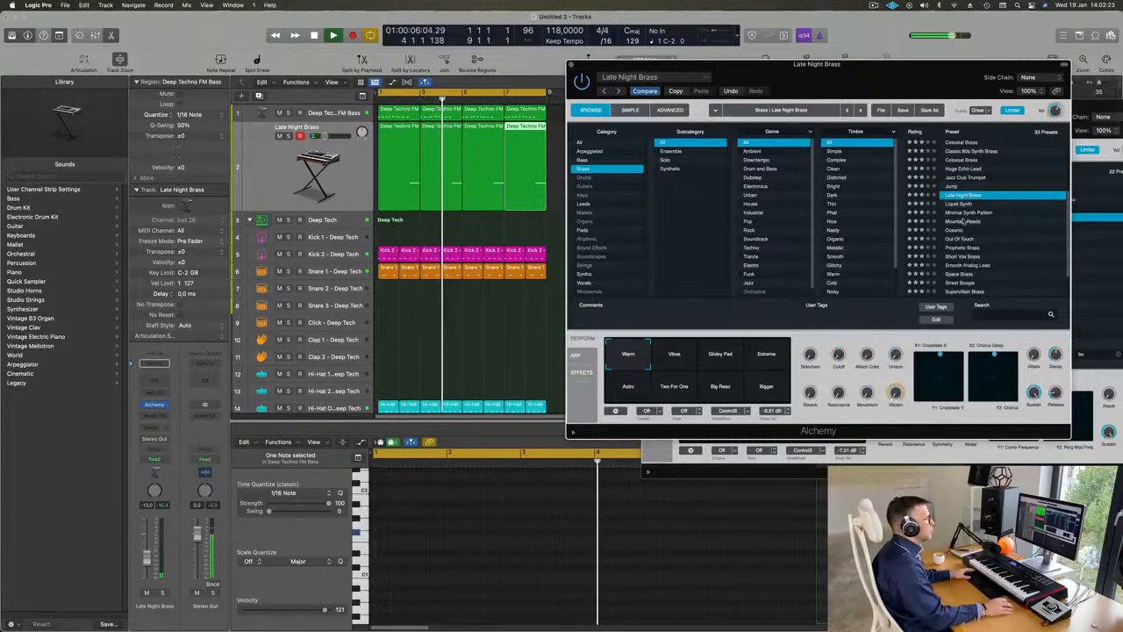
click(1011, 229)
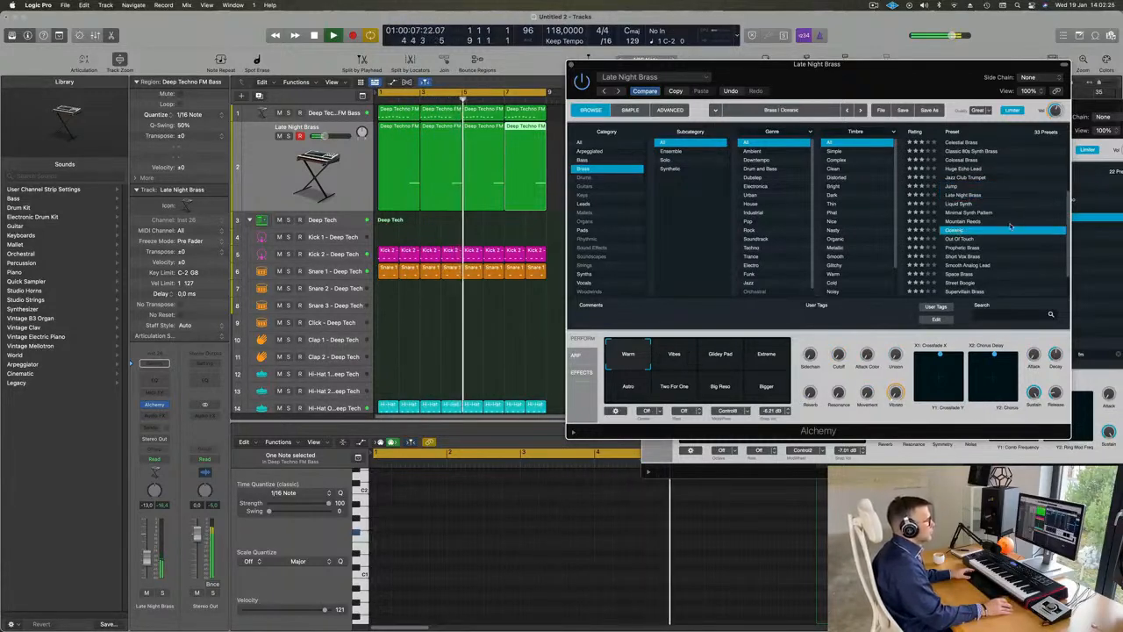
scroll(1009, 225, down, 2)
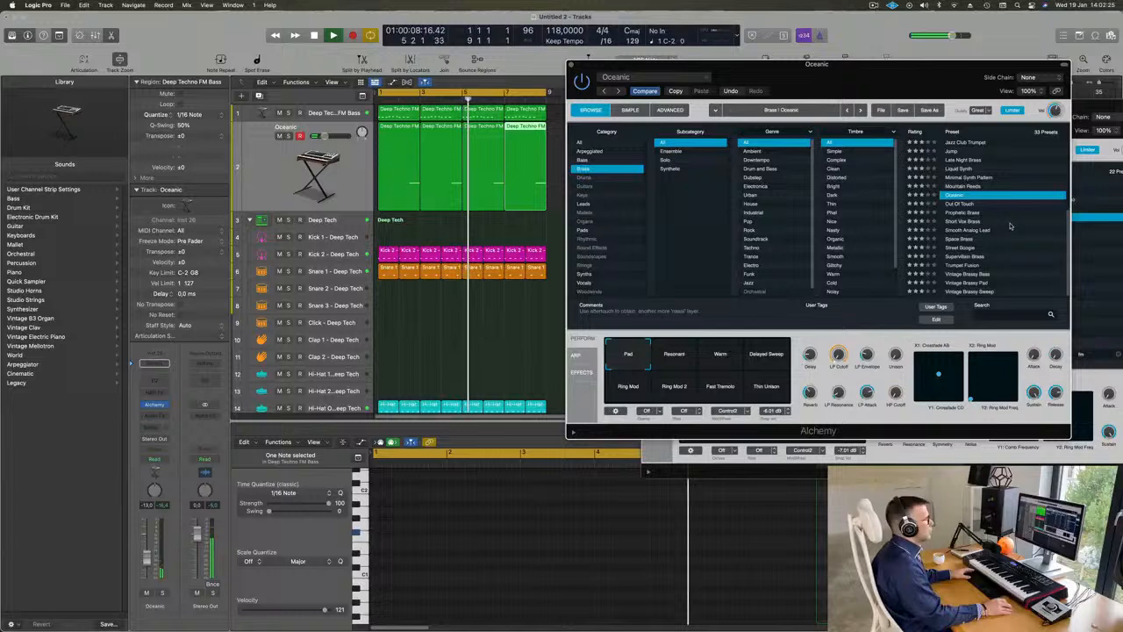
Step: Load Prophetic Brass, compare its Warm Decay and Ambient variations, choose Wow Decay, and set the track's volume to -11.0 dB
click(963, 213)
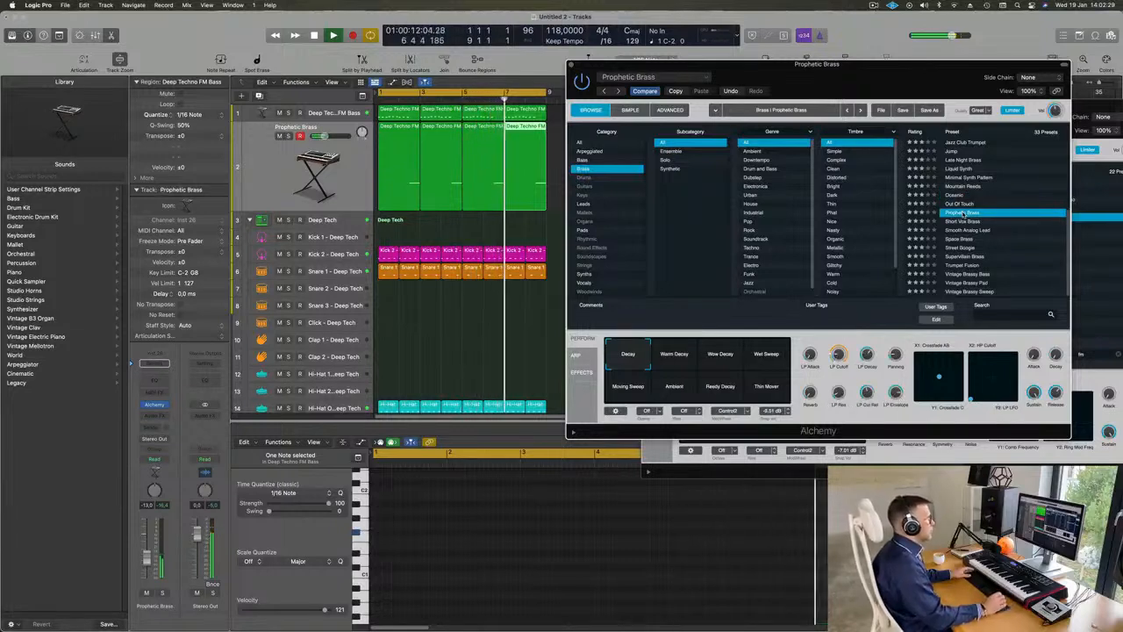
drag(884, 77, 872, 72)
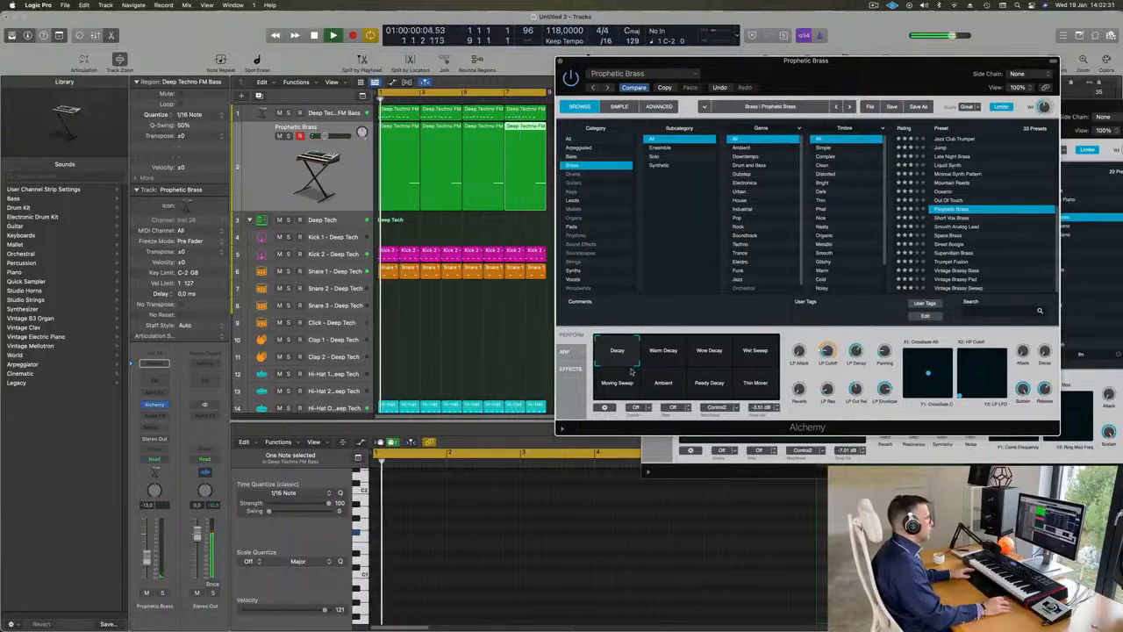
click(673, 356)
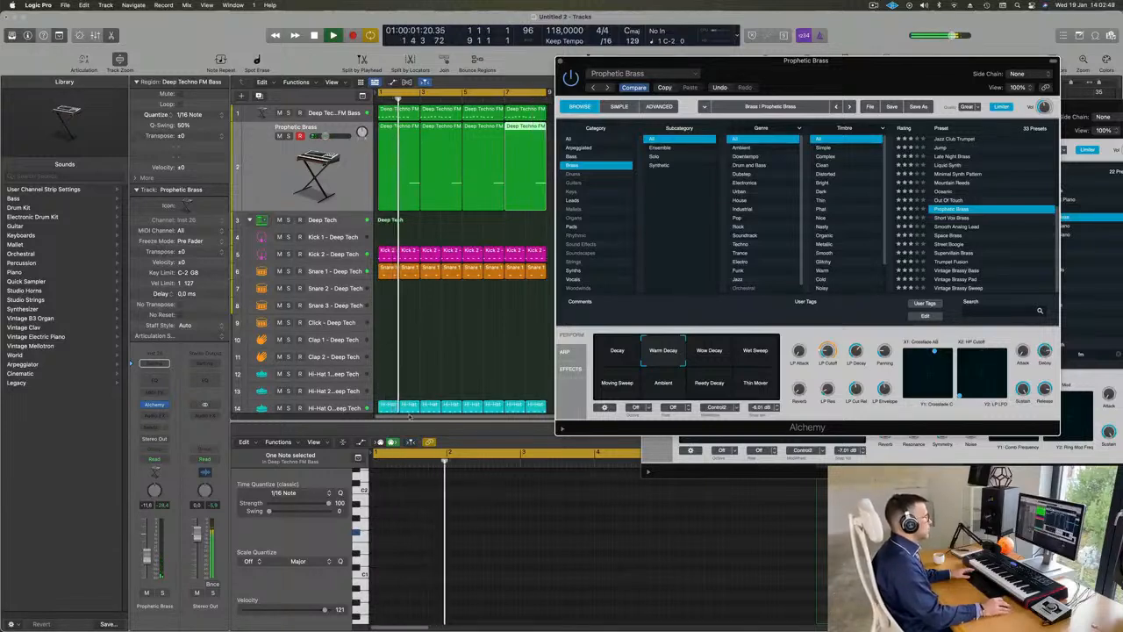
click(699, 357)
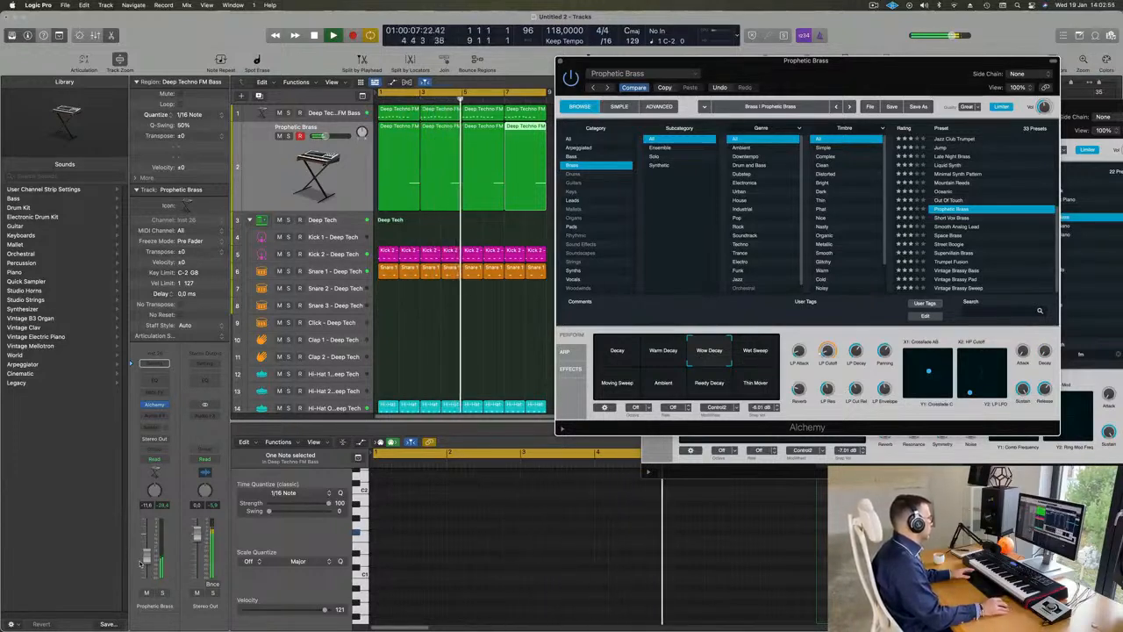
drag(147, 559, 147, 557)
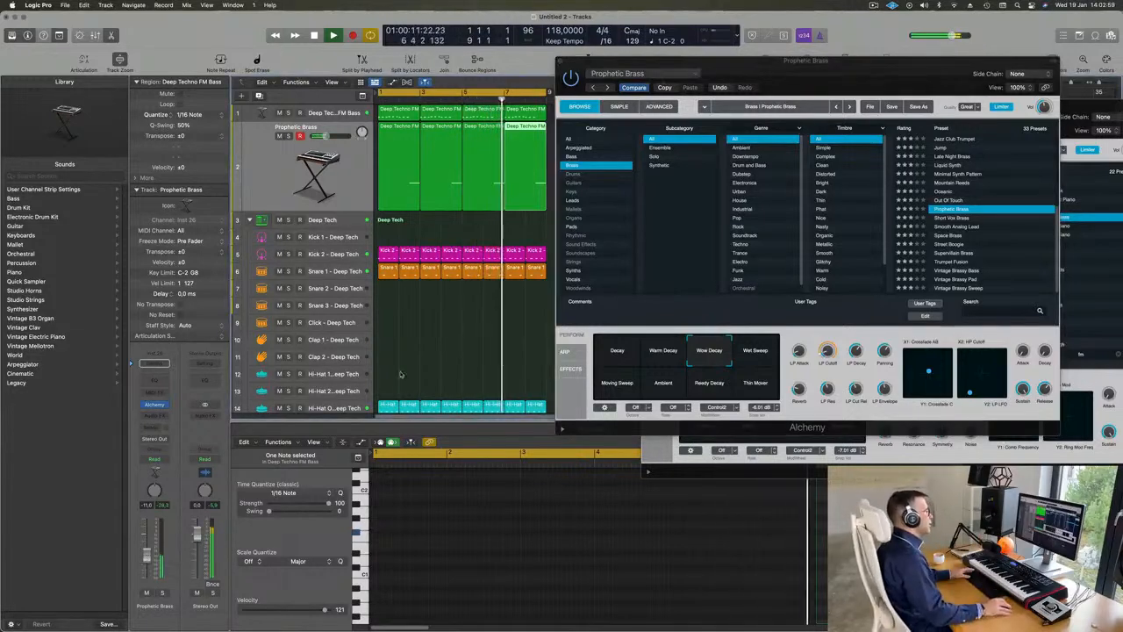
click(672, 387)
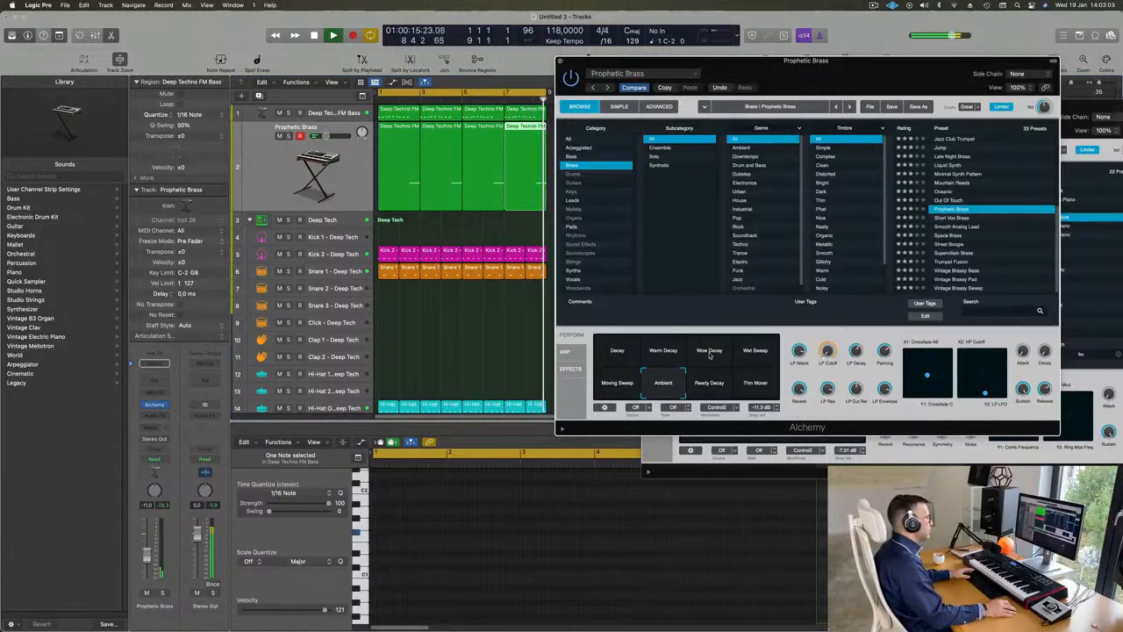
click(710, 355)
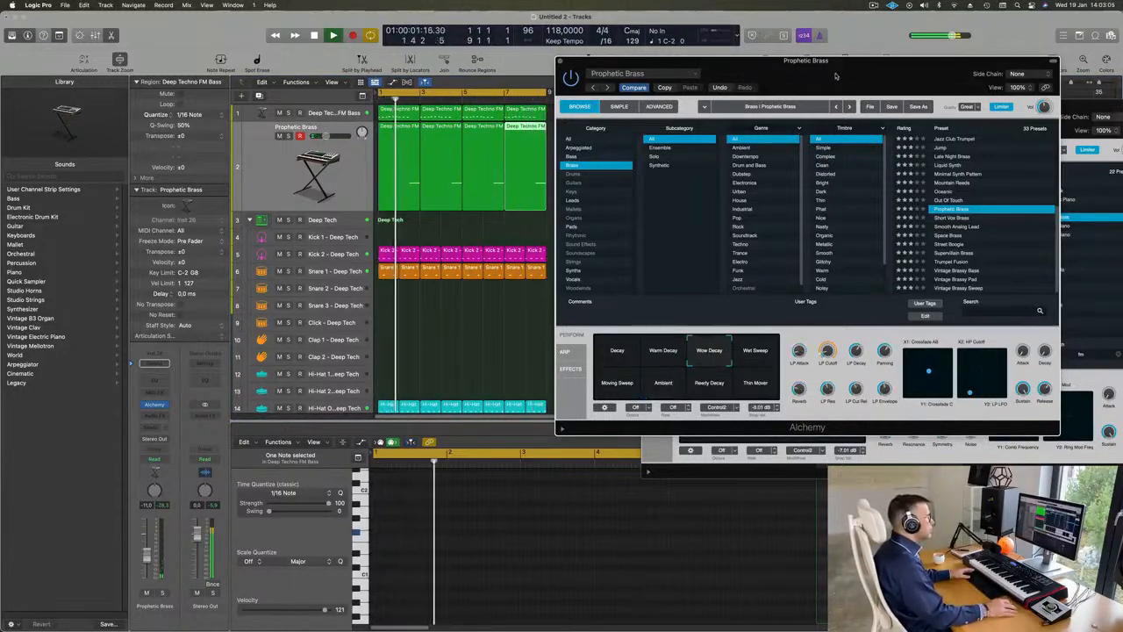
Step: Close the Prophetic Brass, Deep Techno FM Bass and Drum Machine Designer plug-in windows to clear the arrangement
drag(619, 66, 553, 72)
click(494, 68)
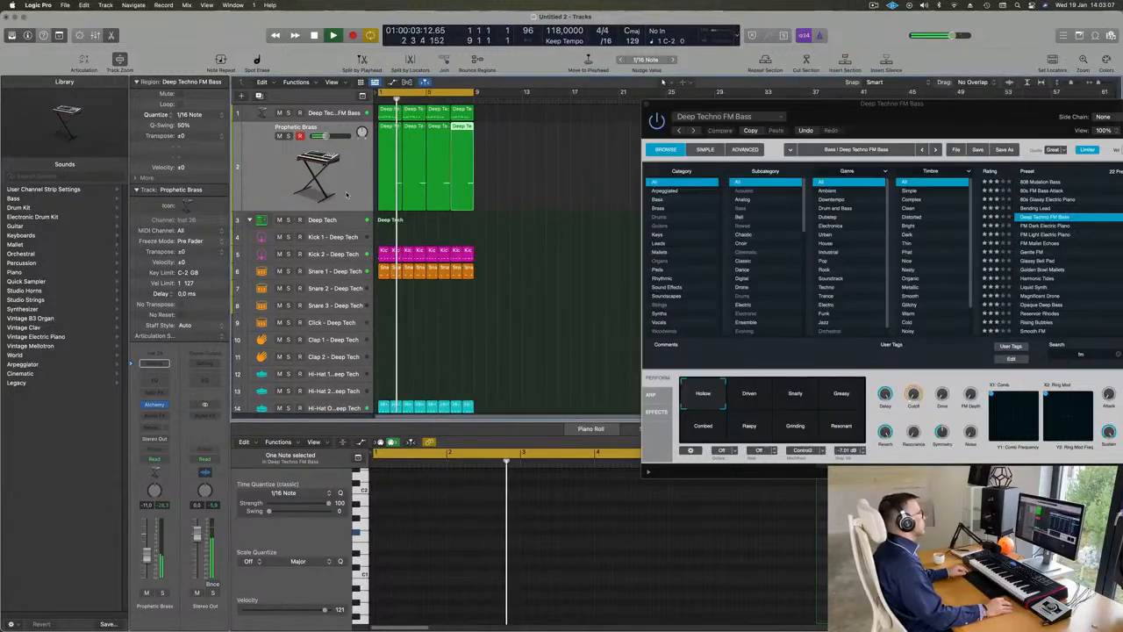
scroll(348, 195, down, 4)
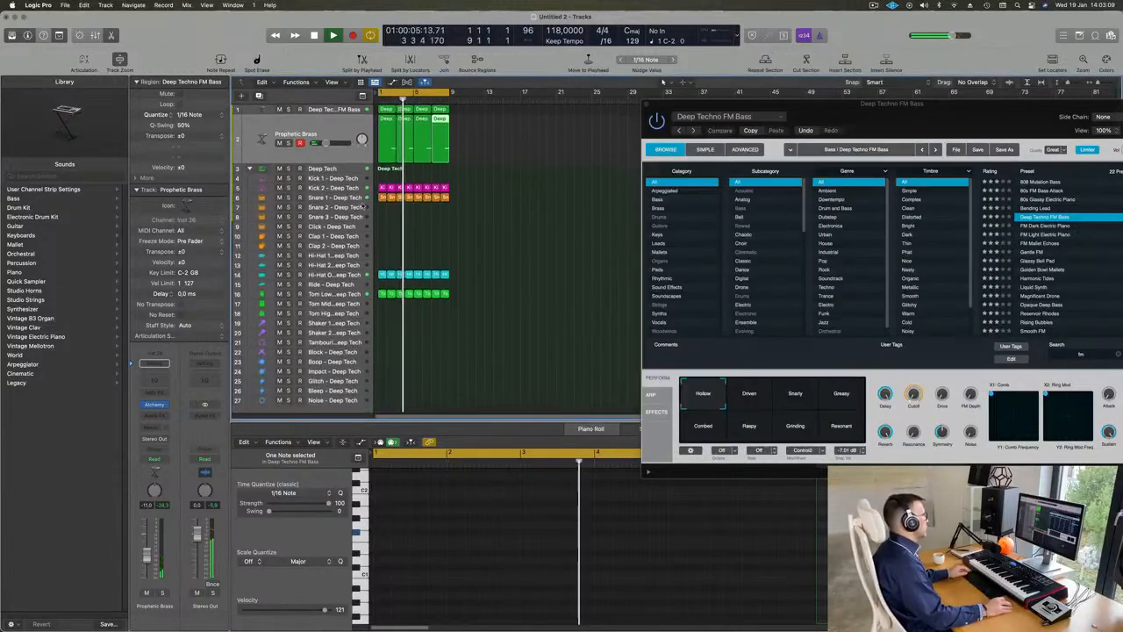
drag(899, 117, 665, 217)
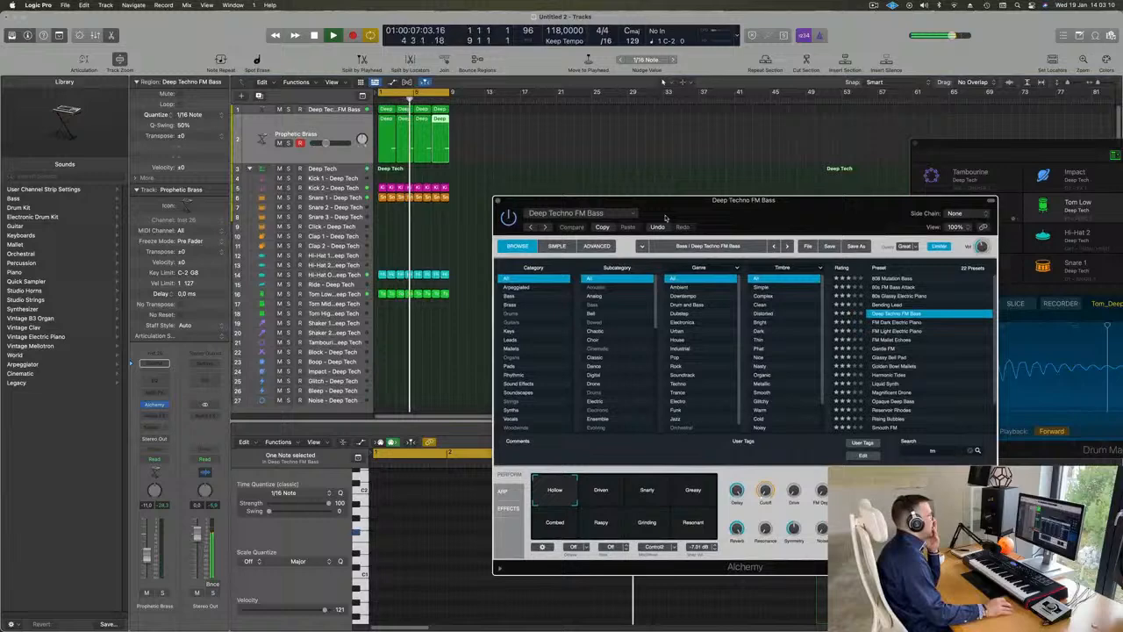
click(498, 202)
drag(921, 154, 545, 194)
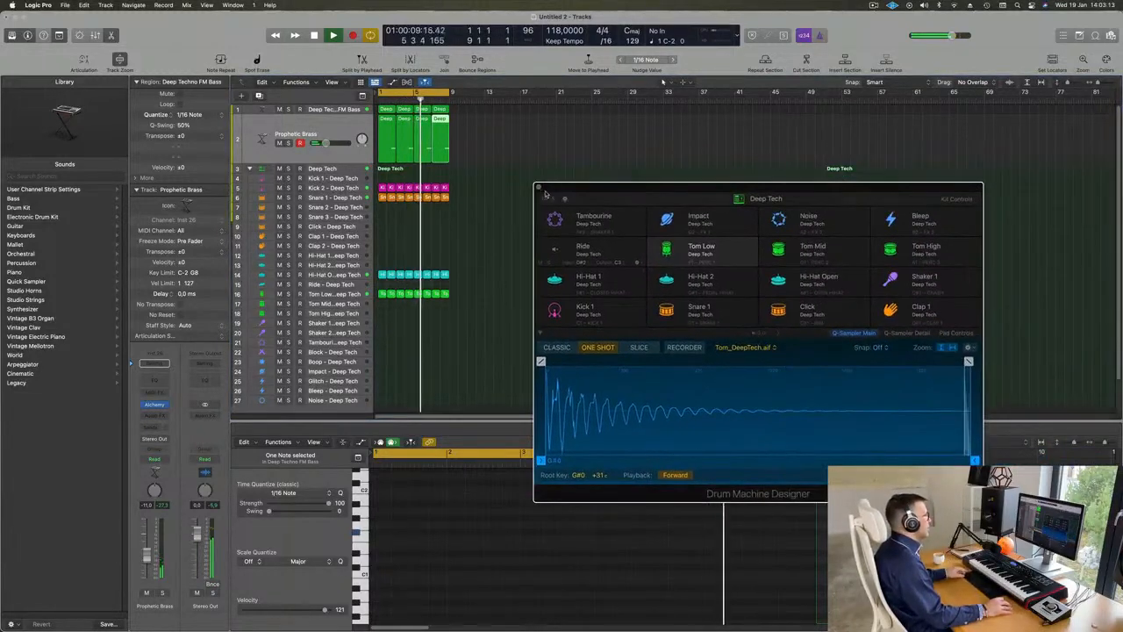
click(538, 188)
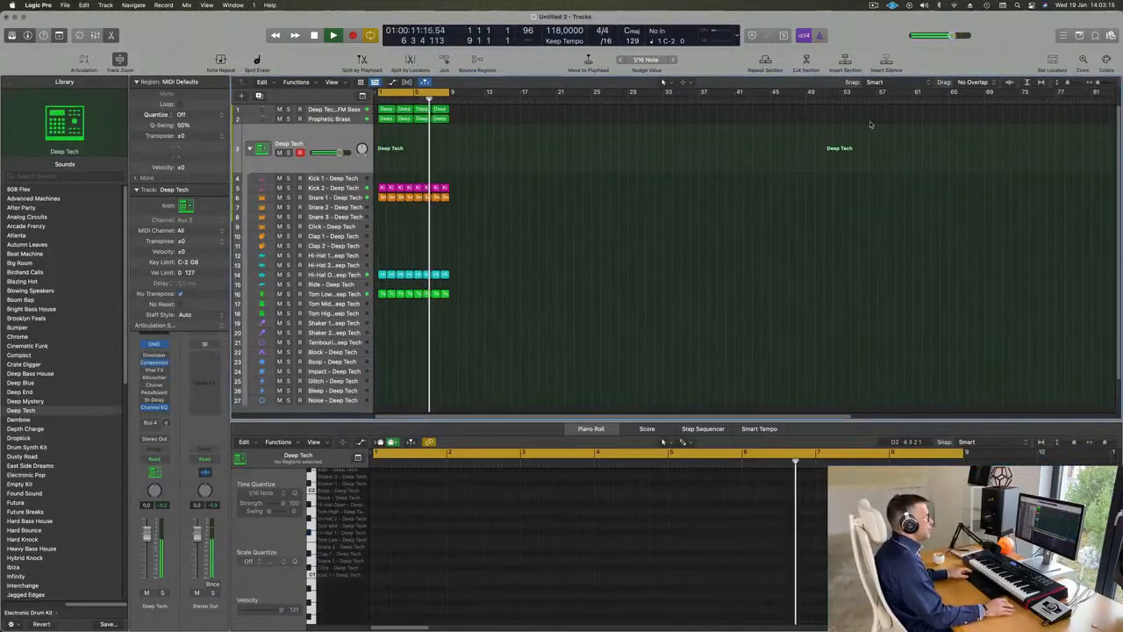
Step: Open the Loop Browser and search the Apple Loops for "deep"
click(1079, 36)
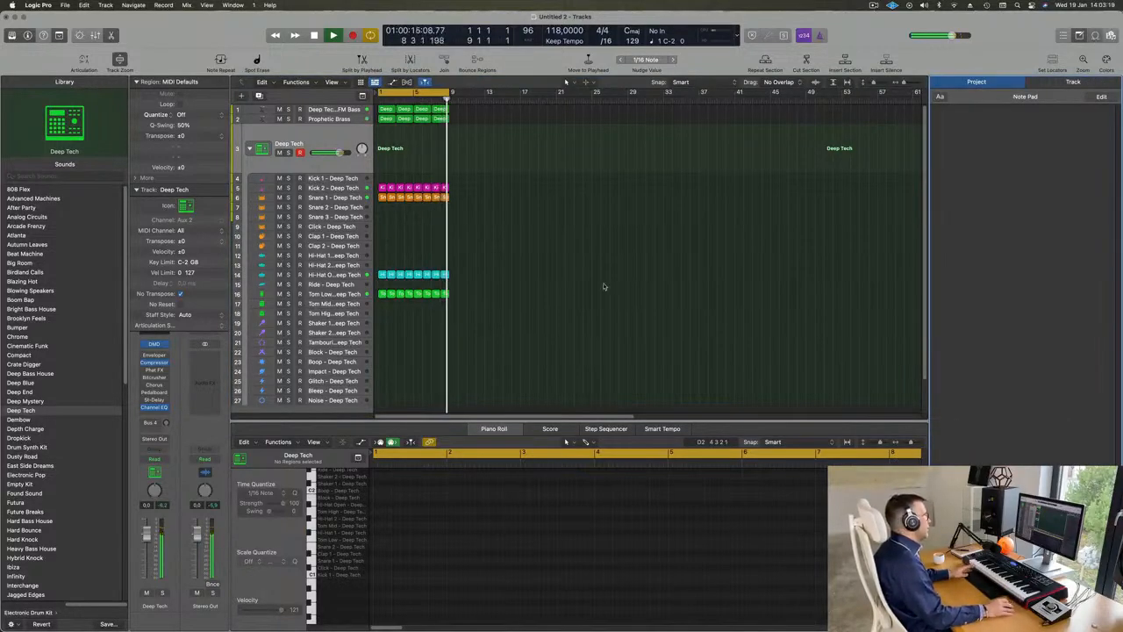
key(o)
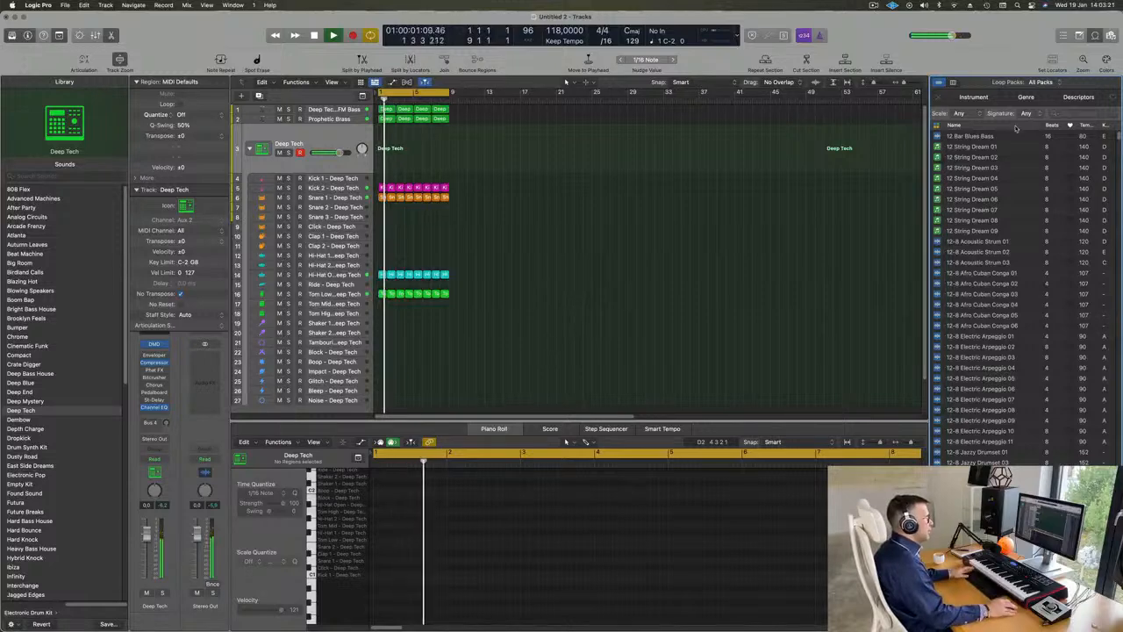
scroll(995, 202, down, 15)
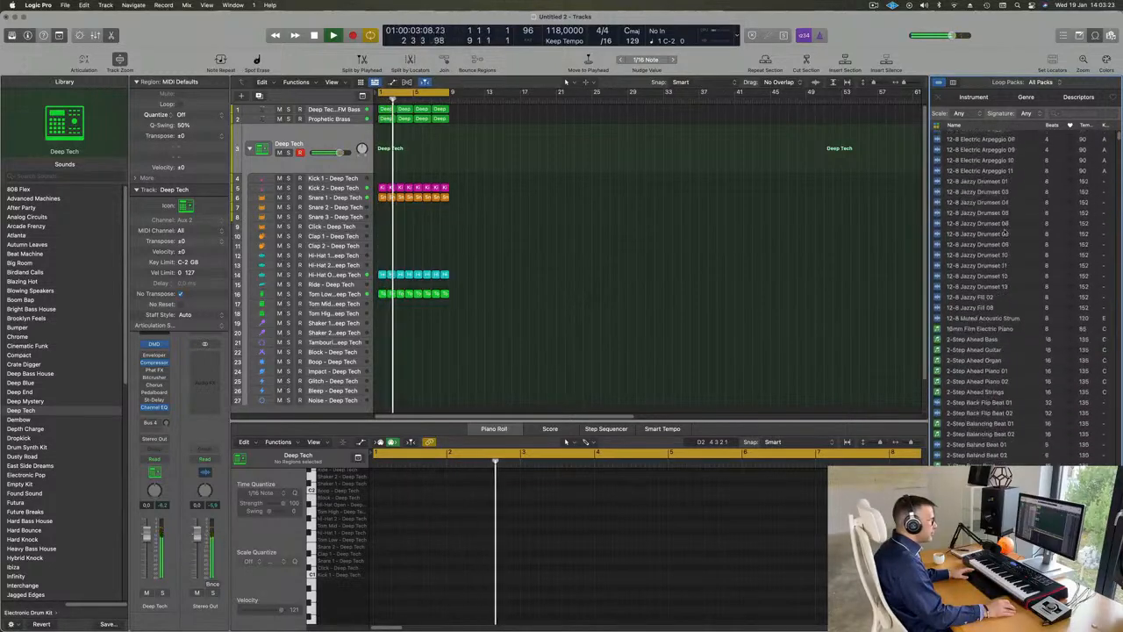
scroll(1008, 231, down, 20)
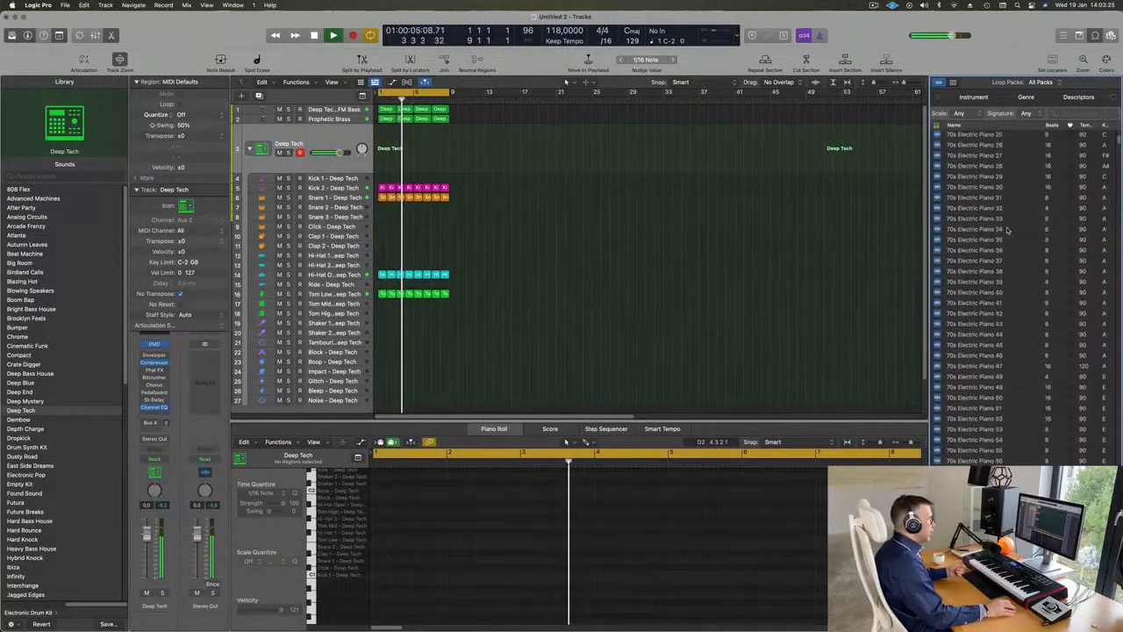
scroll(1008, 230, down, 20)
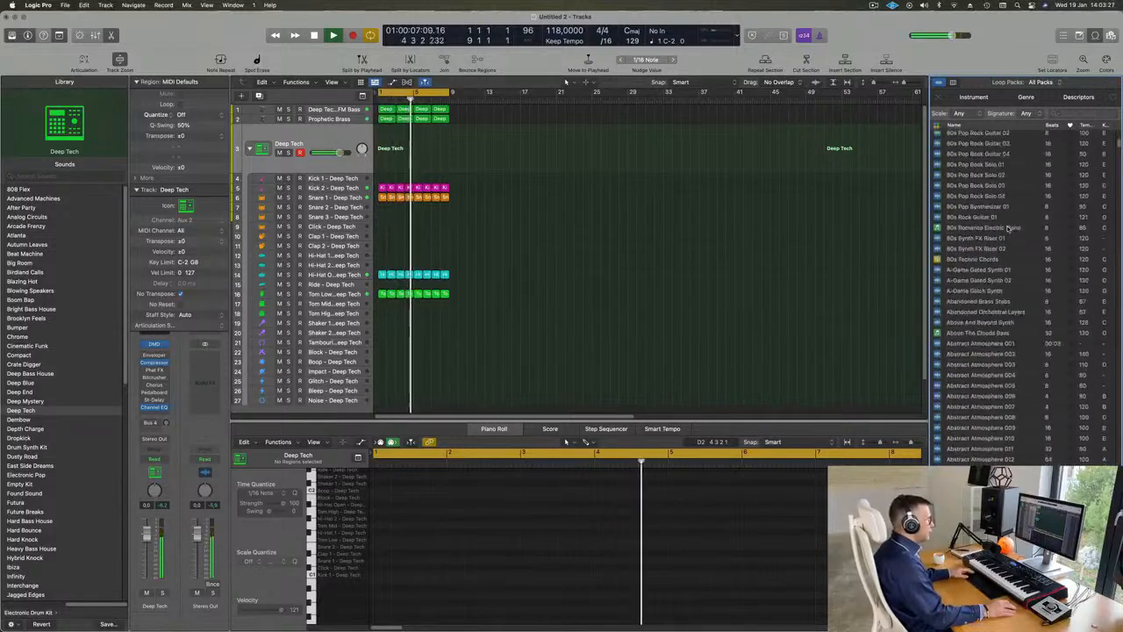
scroll(1008, 230, down, 10)
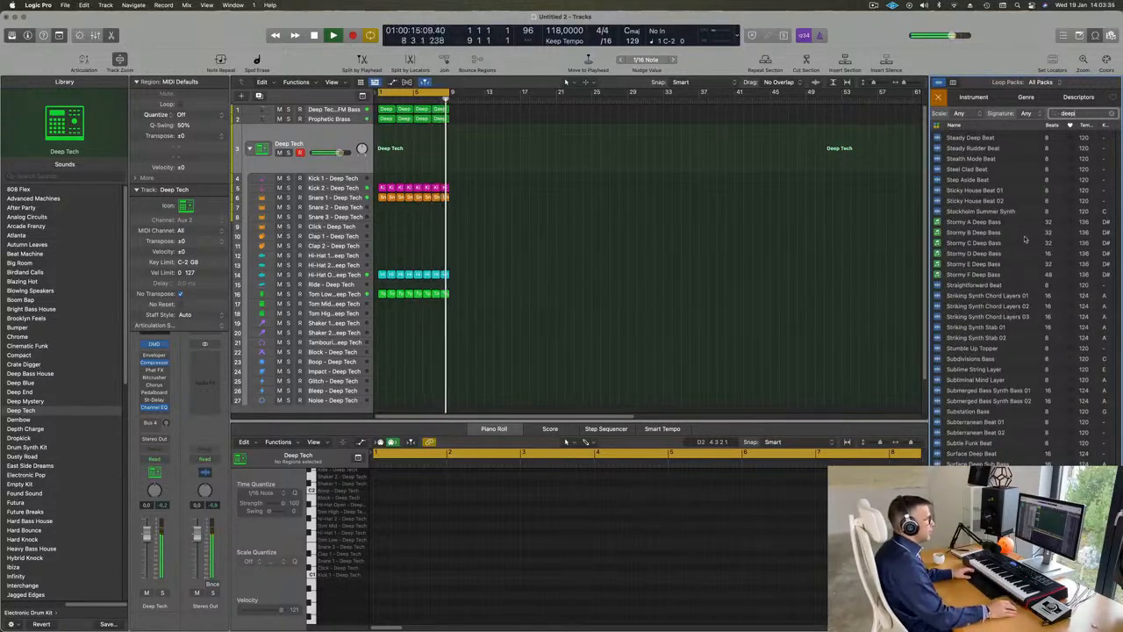
Step: Look through the loops matching "deep" as far as the Deep Techno beats, FX and topper
scroll(1023, 238, up, 15)
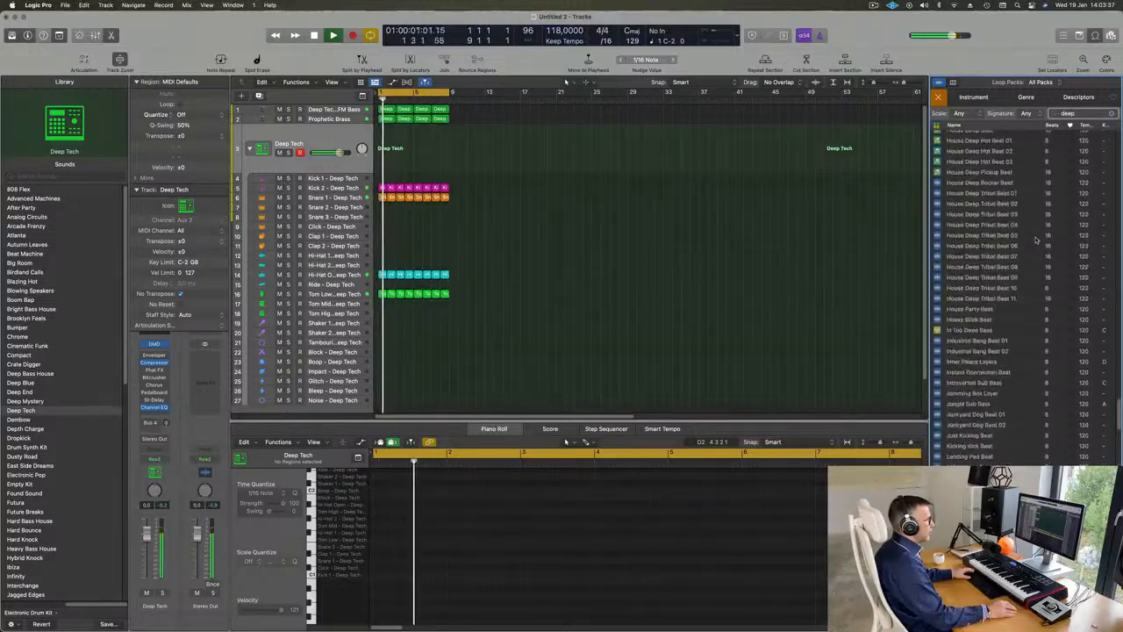
scroll(1037, 239, up, 5)
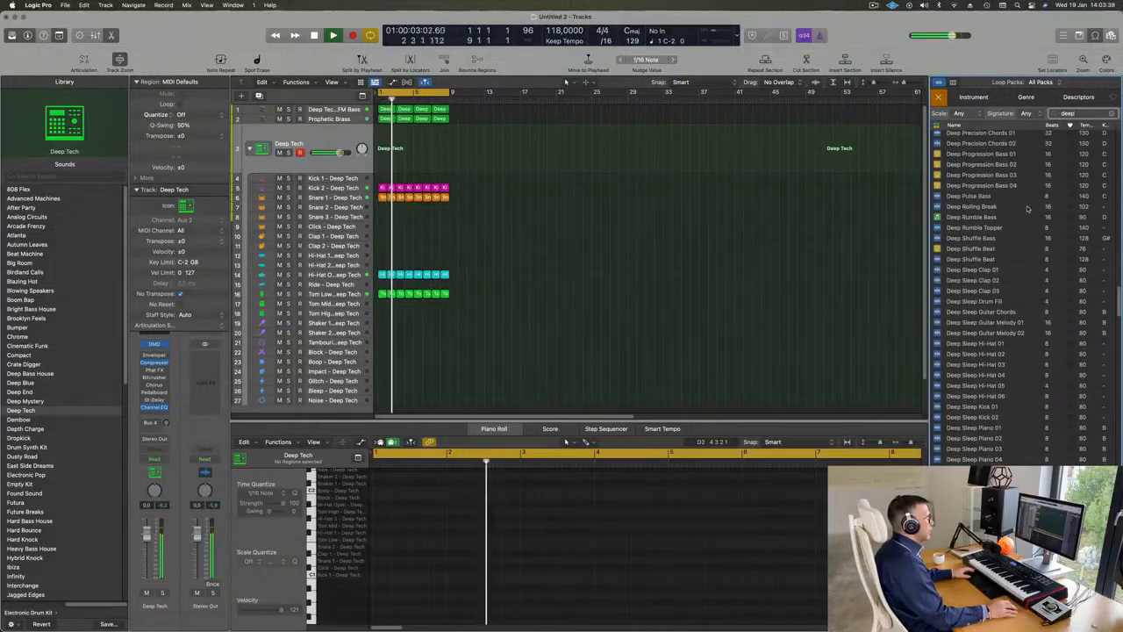
scroll(1035, 228, down, 10)
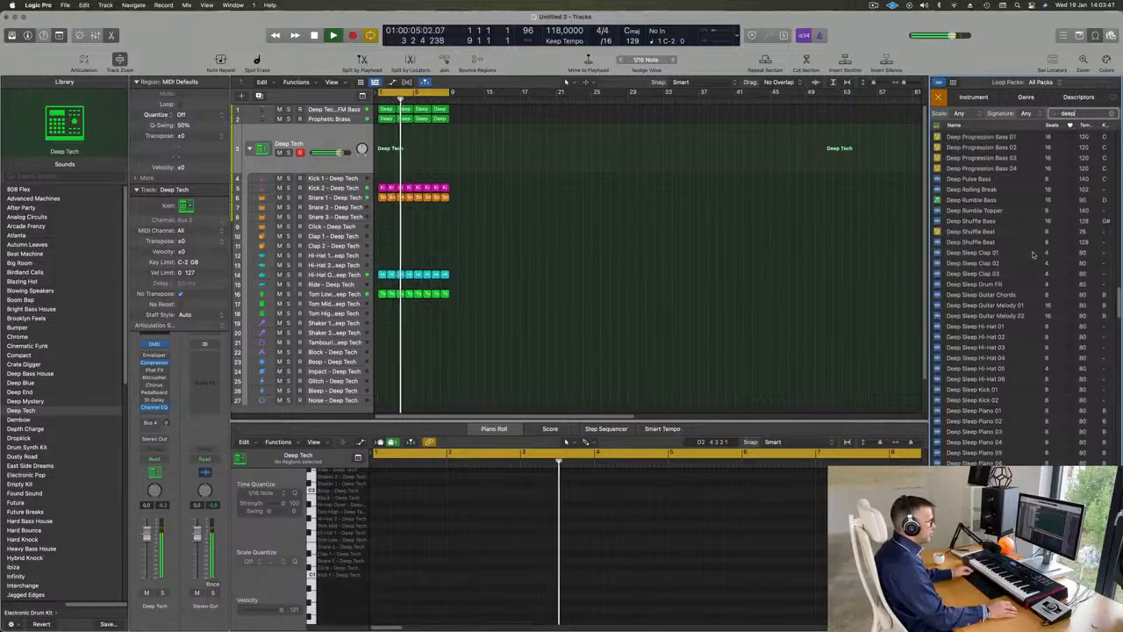
scroll(1036, 258, down, 5)
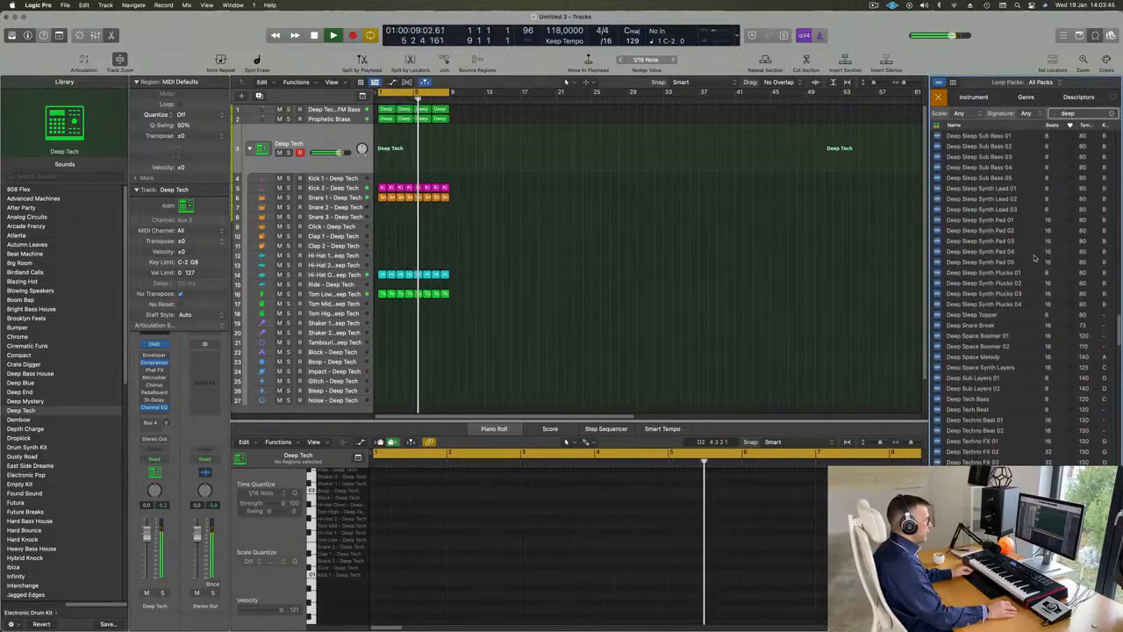
scroll(1028, 316, down, 2)
scroll(1024, 371, down, 1)
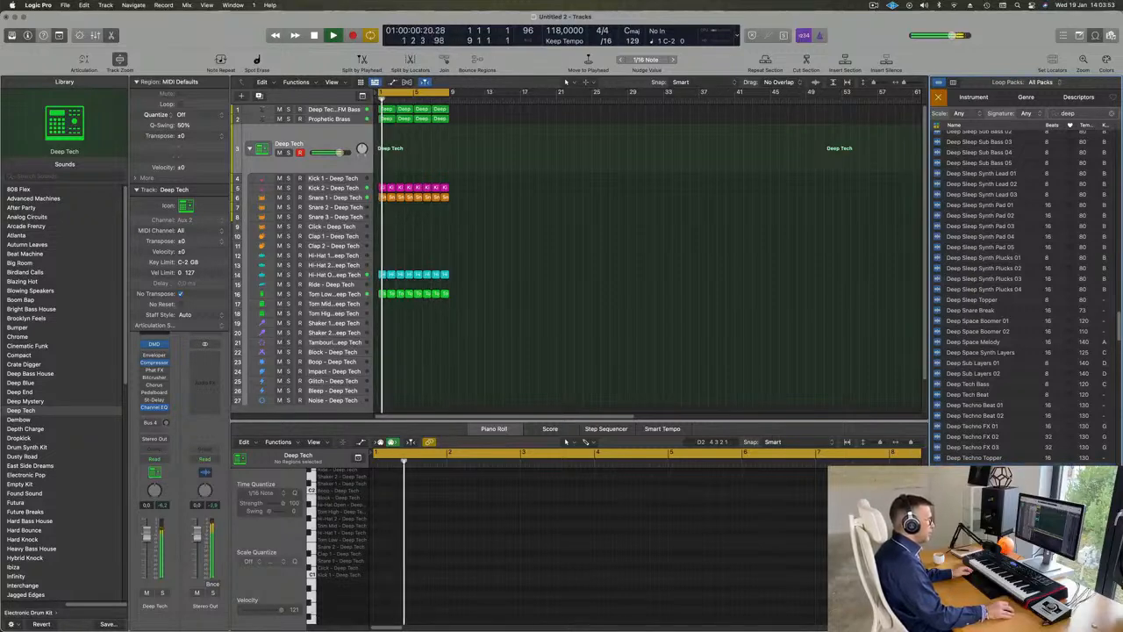
scroll(1028, 351, down, 1)
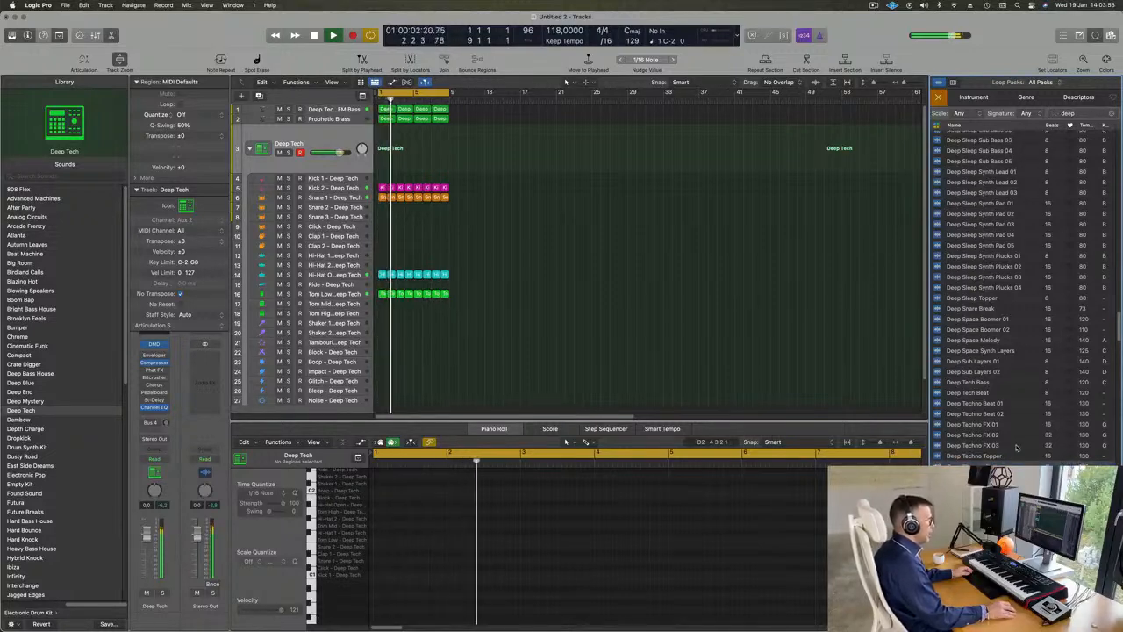
Step: Audition the Desire A Deep Bass and Dez - Roll Deep loops while the project plays
click(1029, 454)
scroll(1028, 446, down, 2)
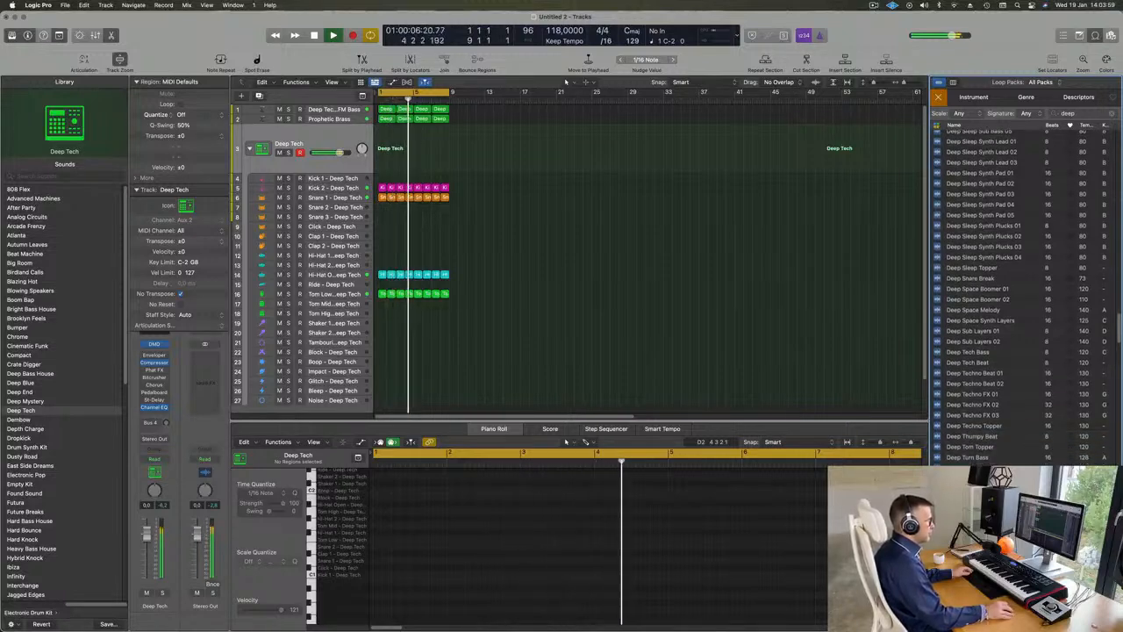
scroll(1011, 441, down, 5)
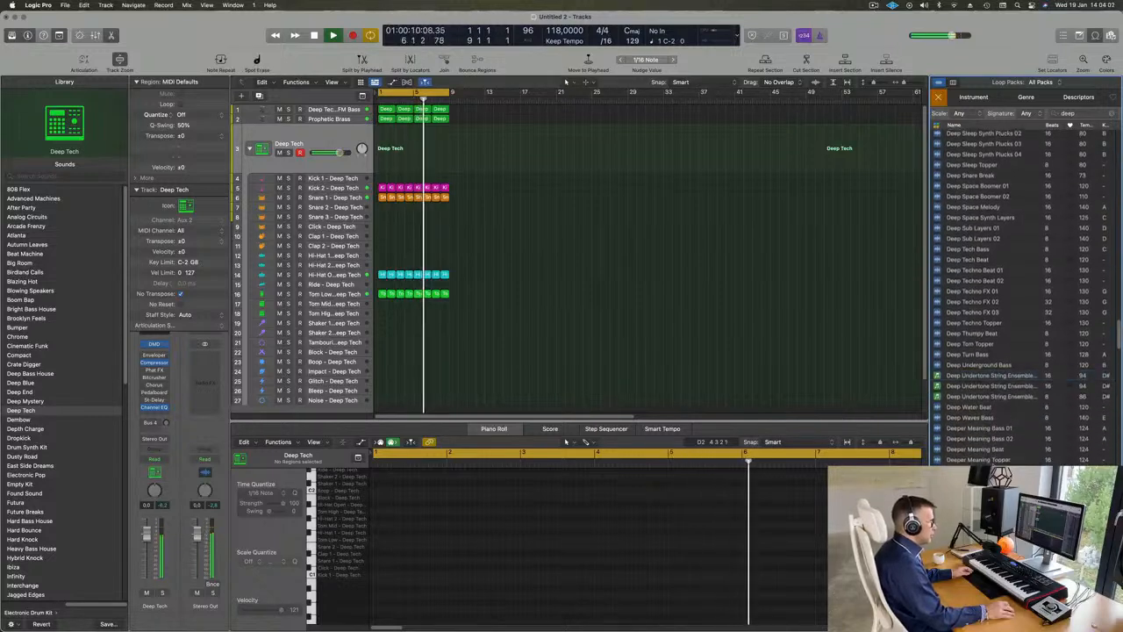
scroll(1018, 450, down, 4)
click(1017, 450)
scroll(1028, 448, down, 1)
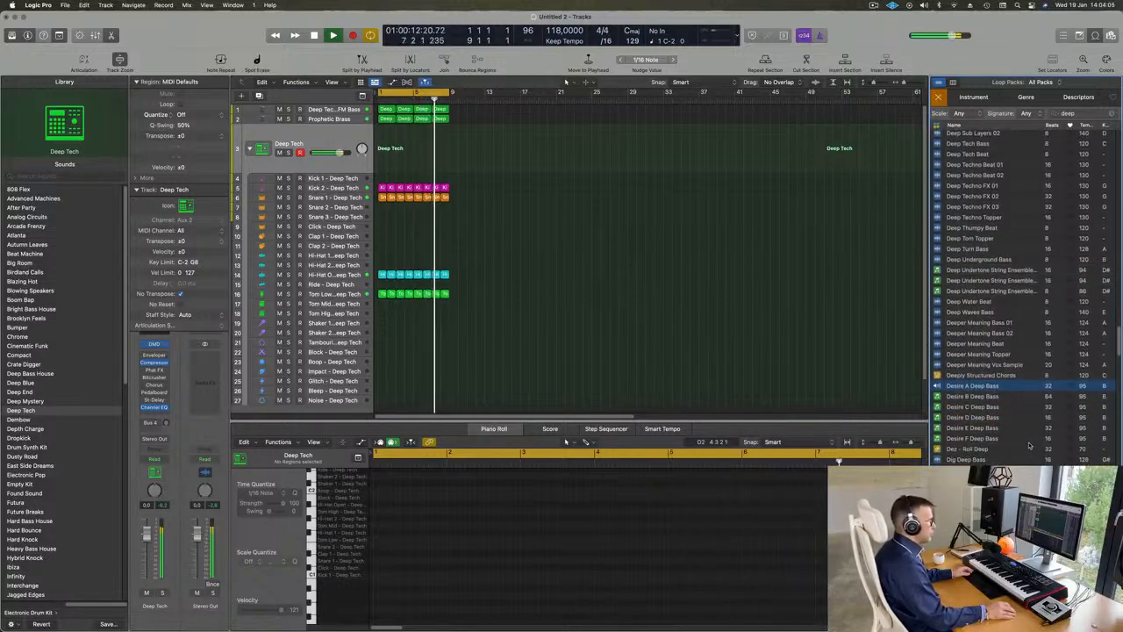
click(977, 449)
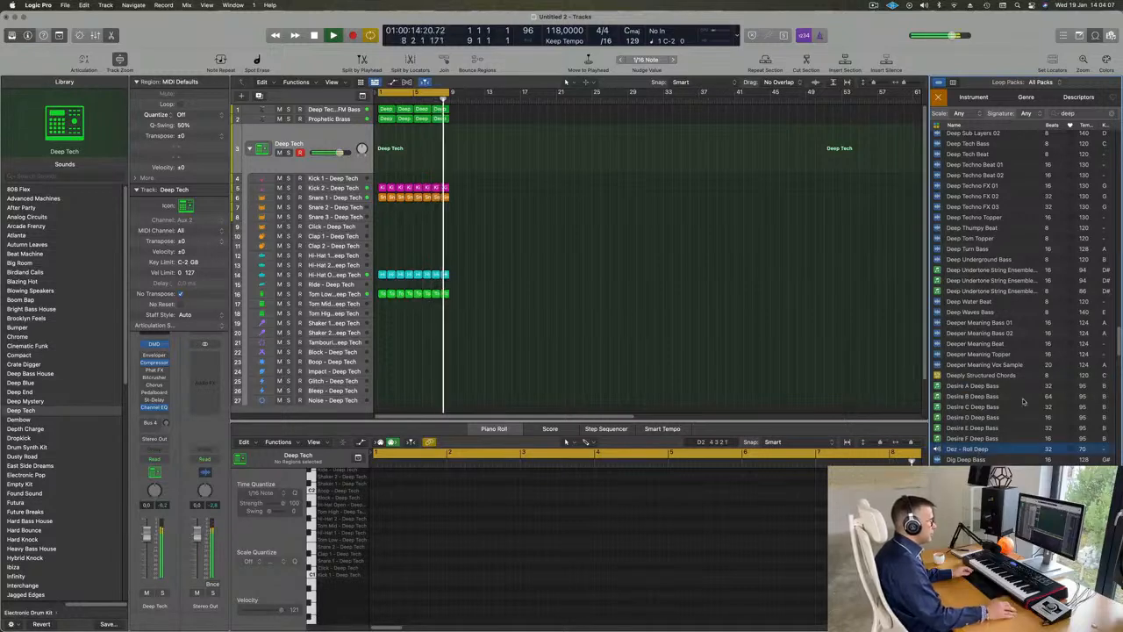
scroll(1022, 395, down, 6)
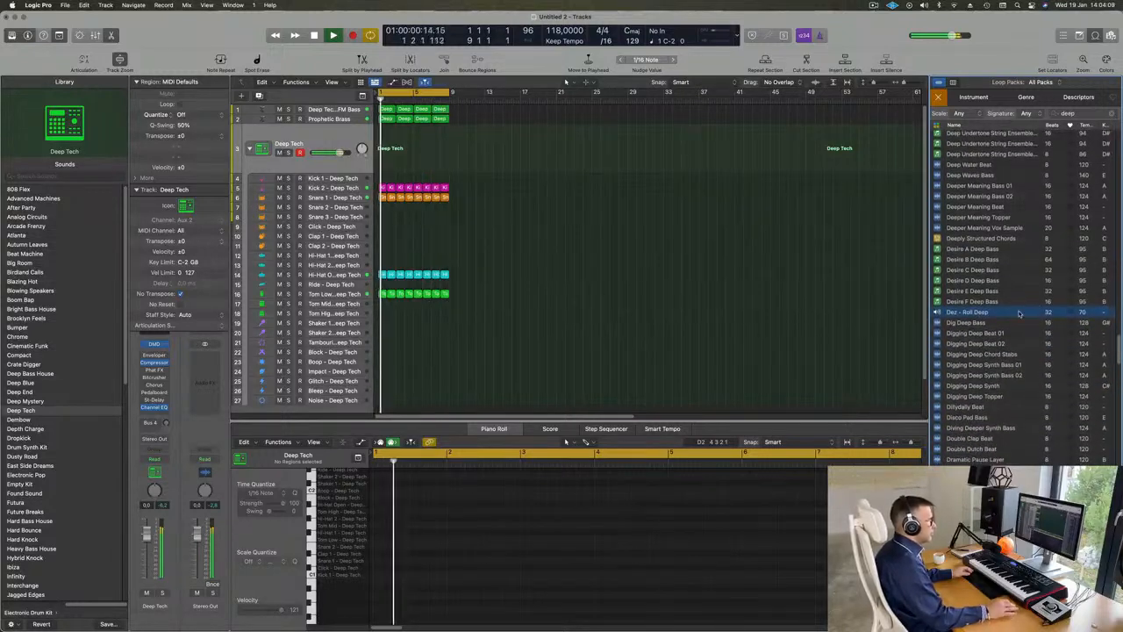
scroll(1000, 320, down, 1)
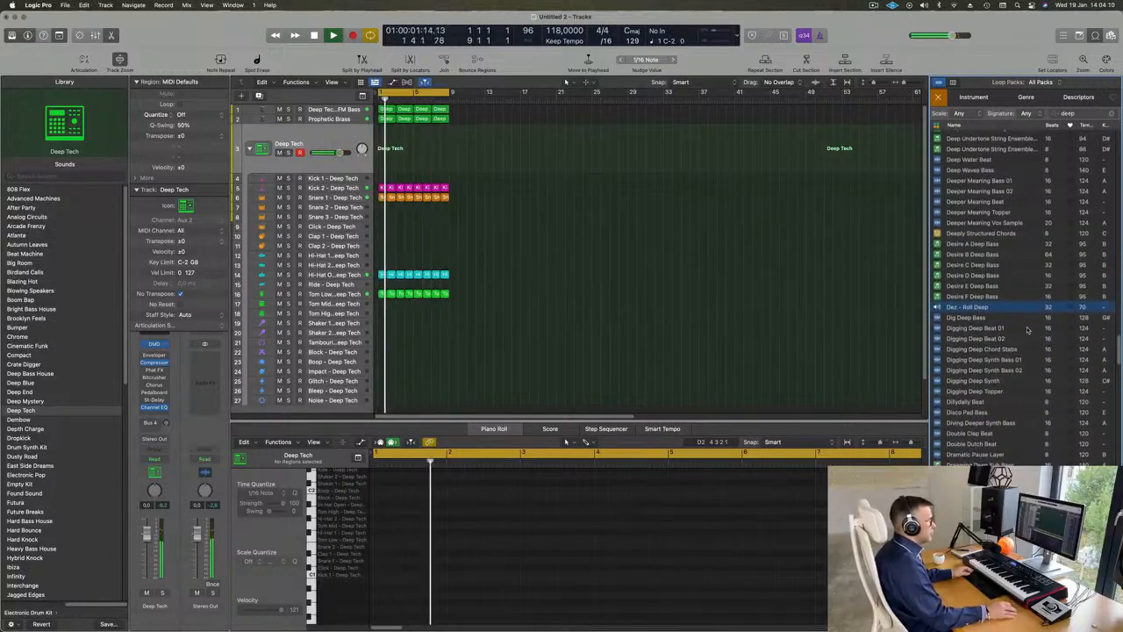
Step: Audition Digging Deep Beat 01, Digging Deep Beat 02 and Digging Deep Synth Bass 01 against the playing project
click(976, 327)
scroll(1017, 354, down, 1)
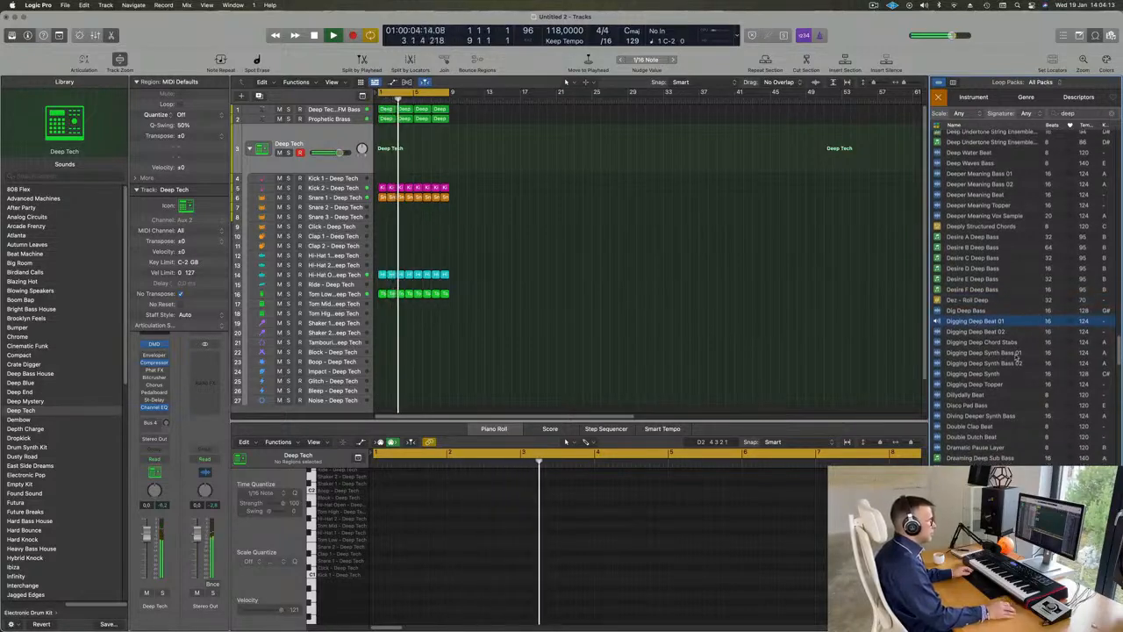
scroll(1018, 354, down, 1)
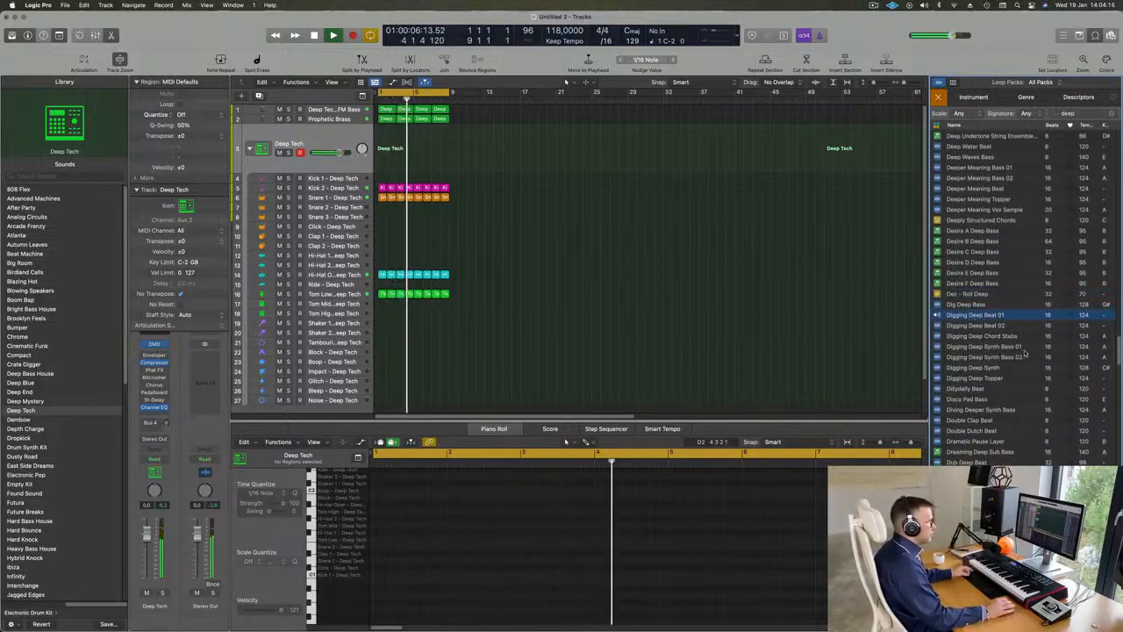
scroll(1024, 354, down, 2)
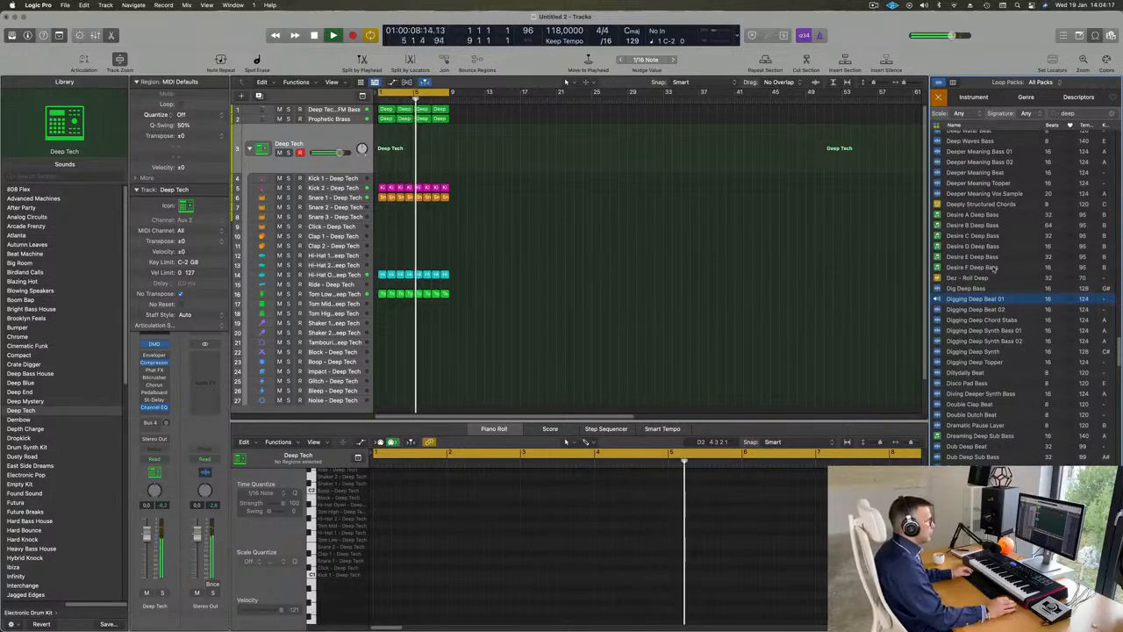
click(977, 310)
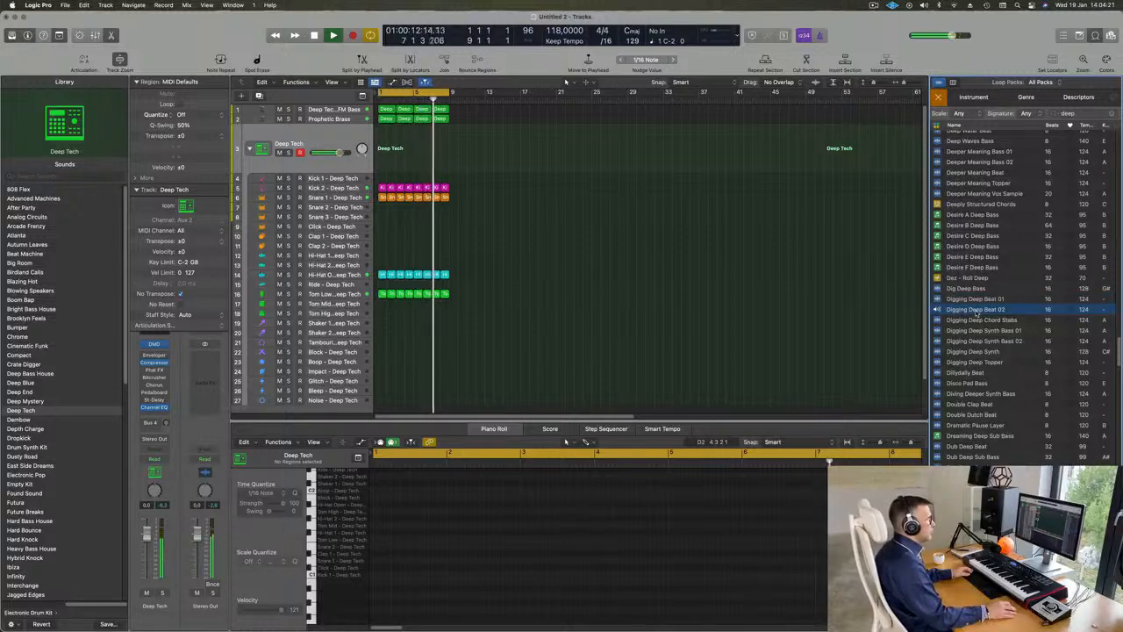
click(978, 331)
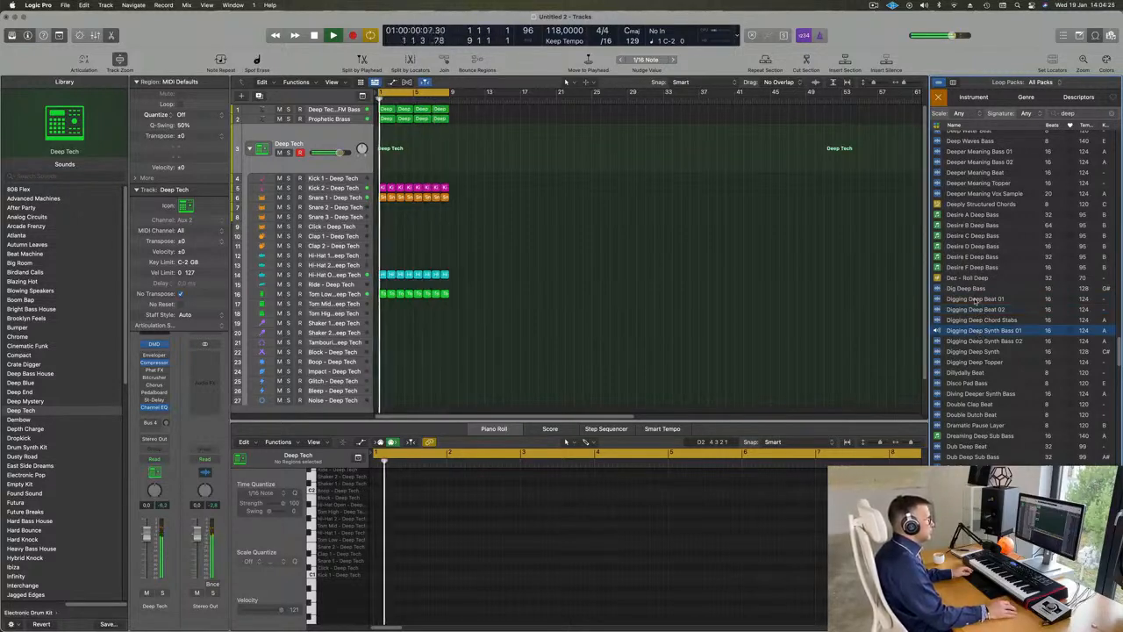
Step: Add the Digging Deep Beat 01 loop at bar 1 on a new audio track below the drum kit and lower its volume
click(975, 299)
drag(950, 292, 383, 389)
click(330, 377)
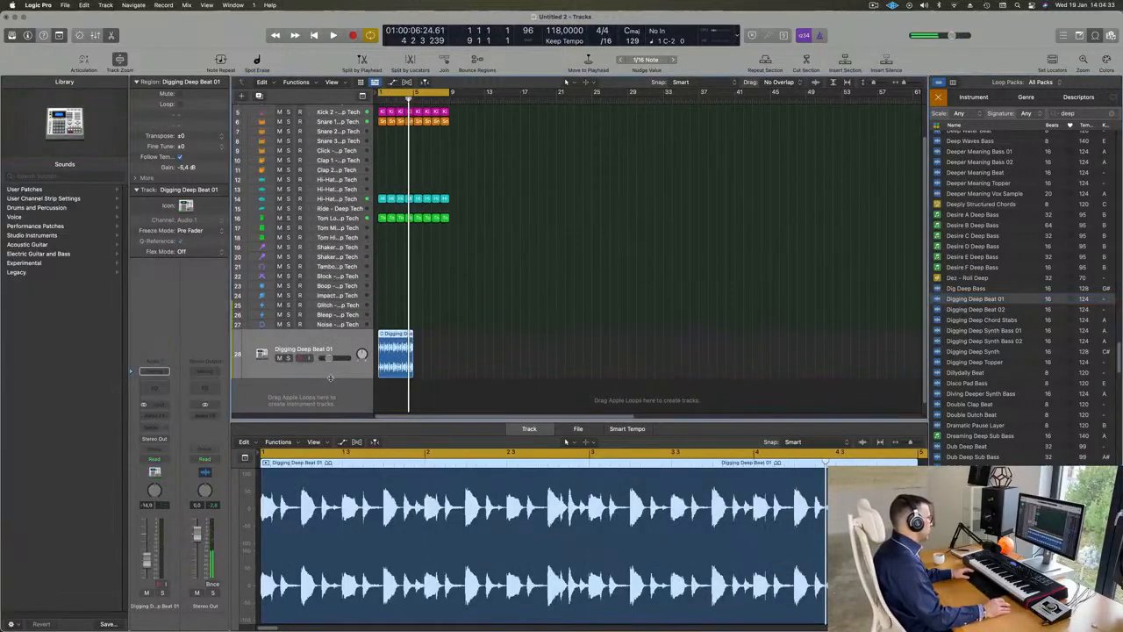
Step: Compare the Digging Deep Beat 01 track soloed and in the full mix, and set its volume to -11.6 dB
key(space)
key(space)
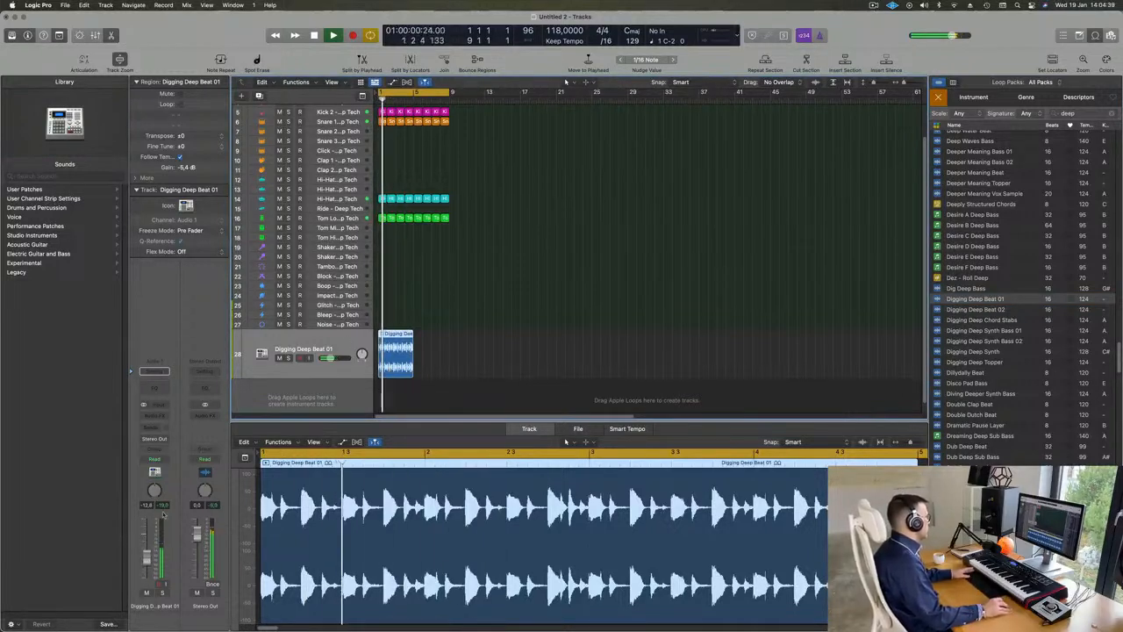
click(161, 593)
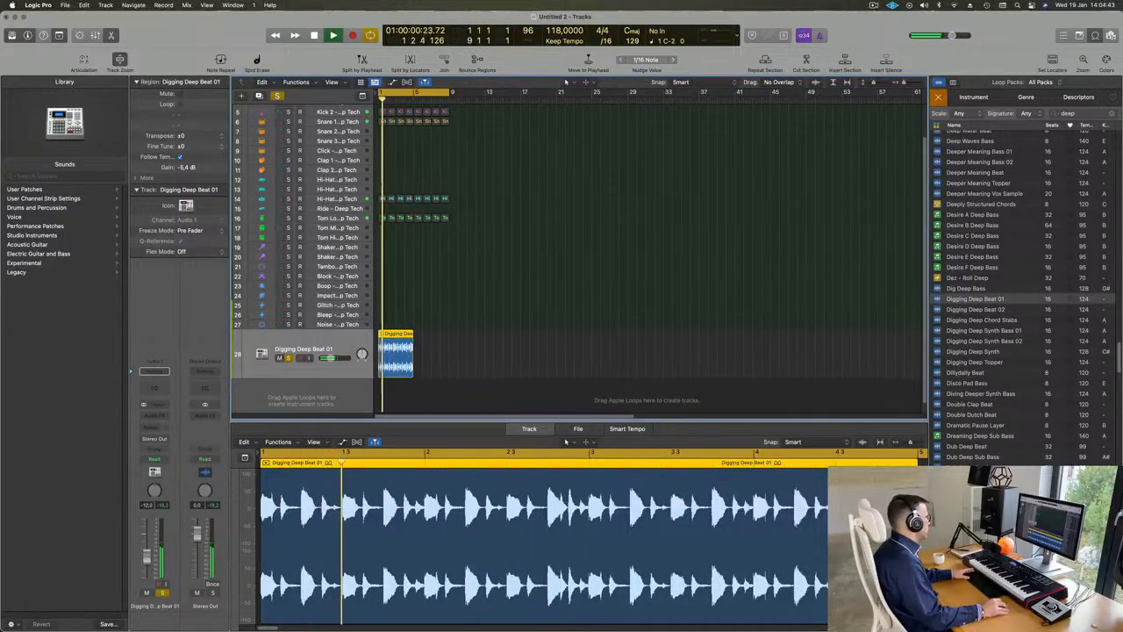
click(163, 594)
key(Return)
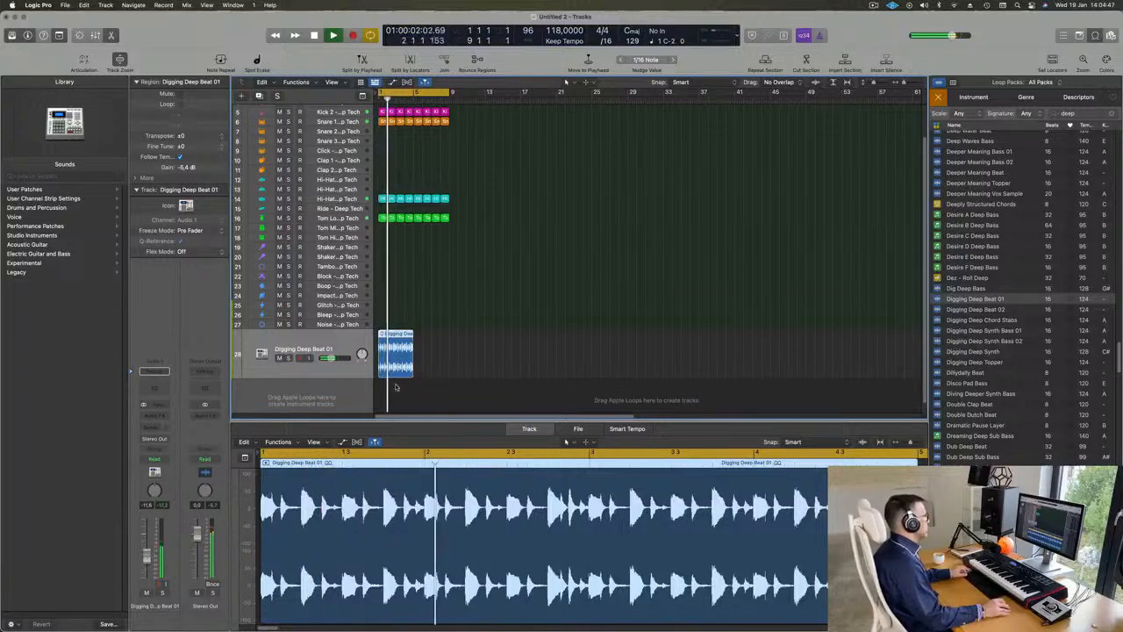
Step: Repeat the Digging Deep Beat 01 region once to fill the eight-bar cycle, and select both of its regions
key(super+r)
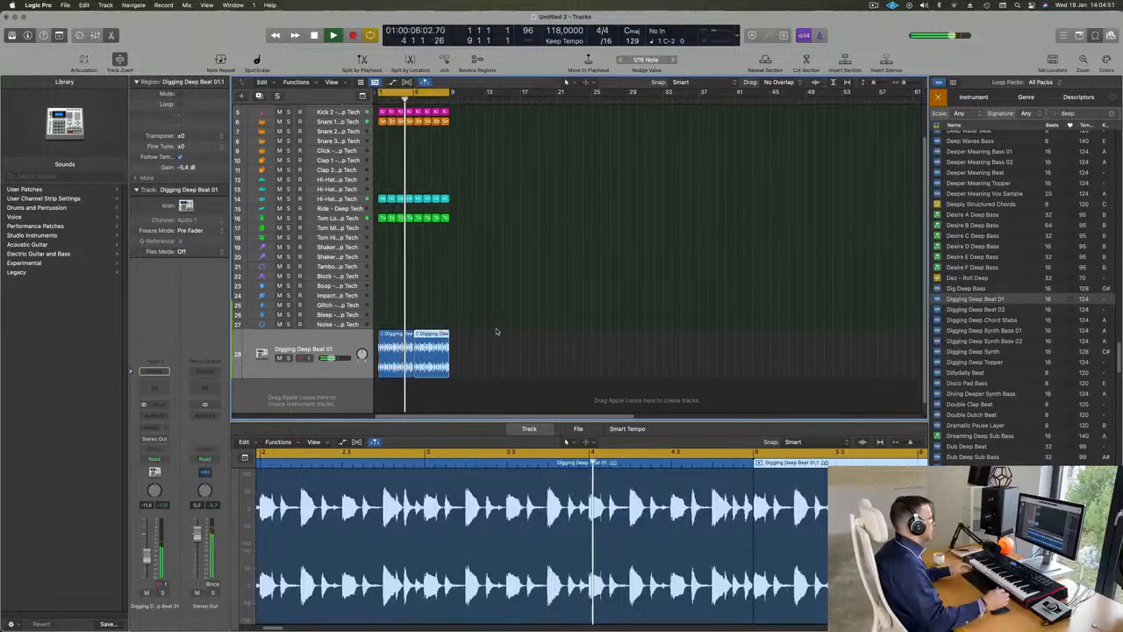
key(Return)
click(336, 348)
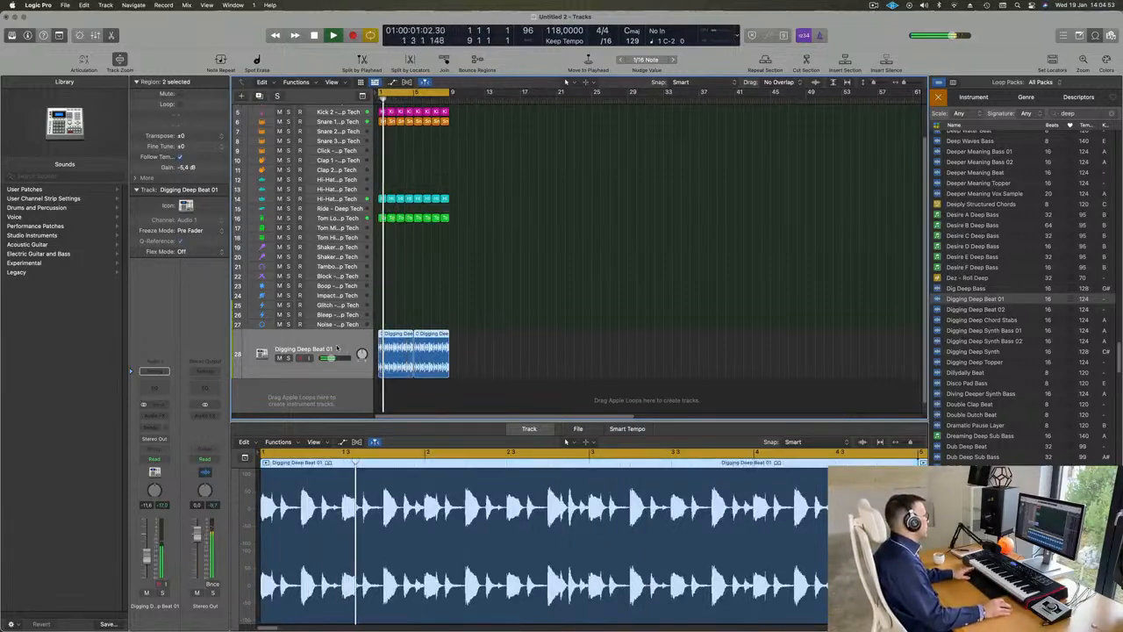
Step: Insert a stereo Ensemble effect on the Digging Deep Beat 01 track and load its Backing Group preset
click(155, 416)
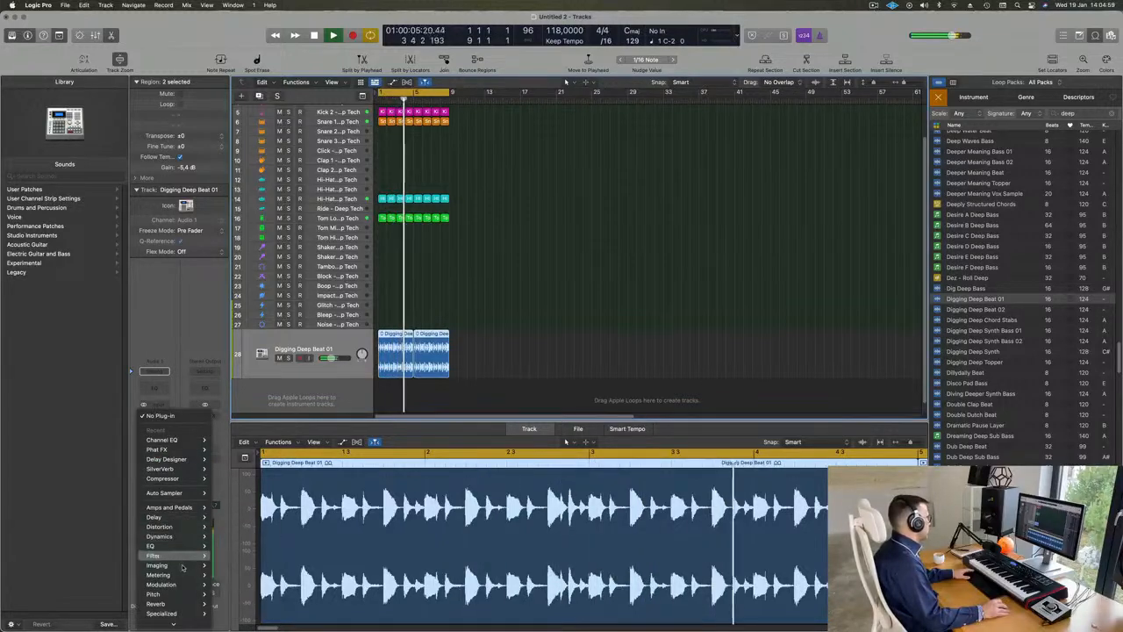
mouse_move(183, 575)
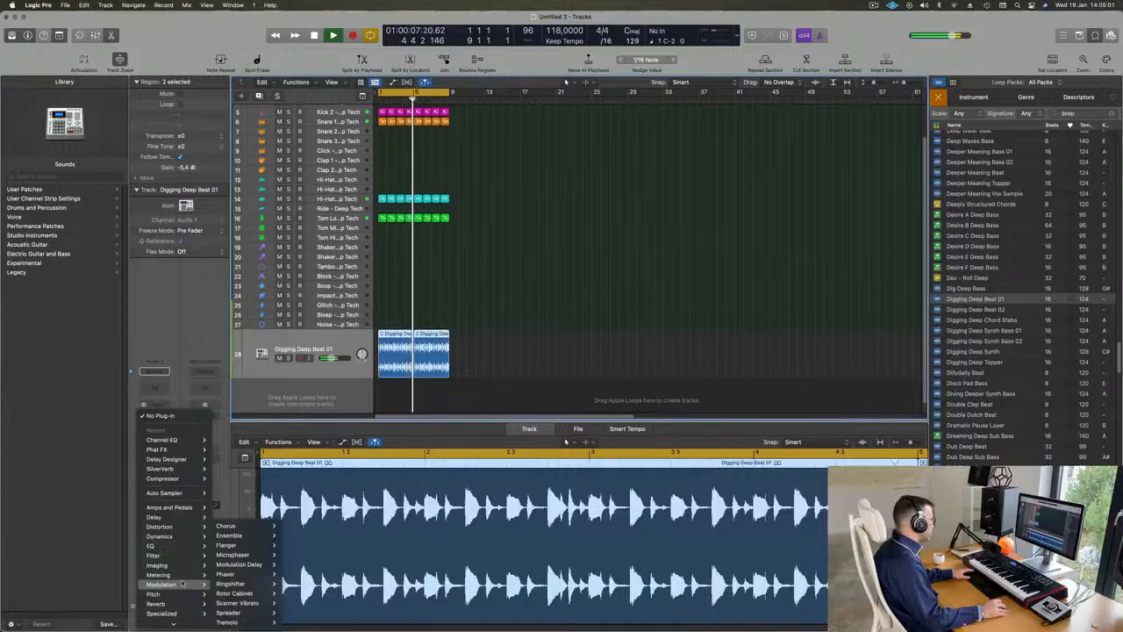
mouse_move(239, 537)
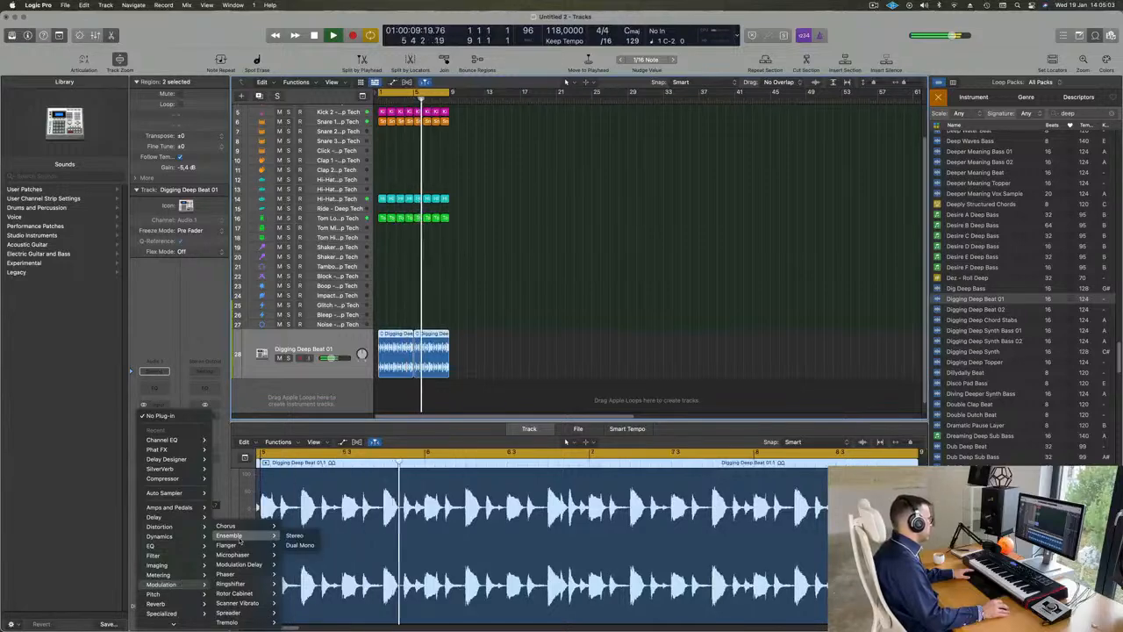
click(292, 535)
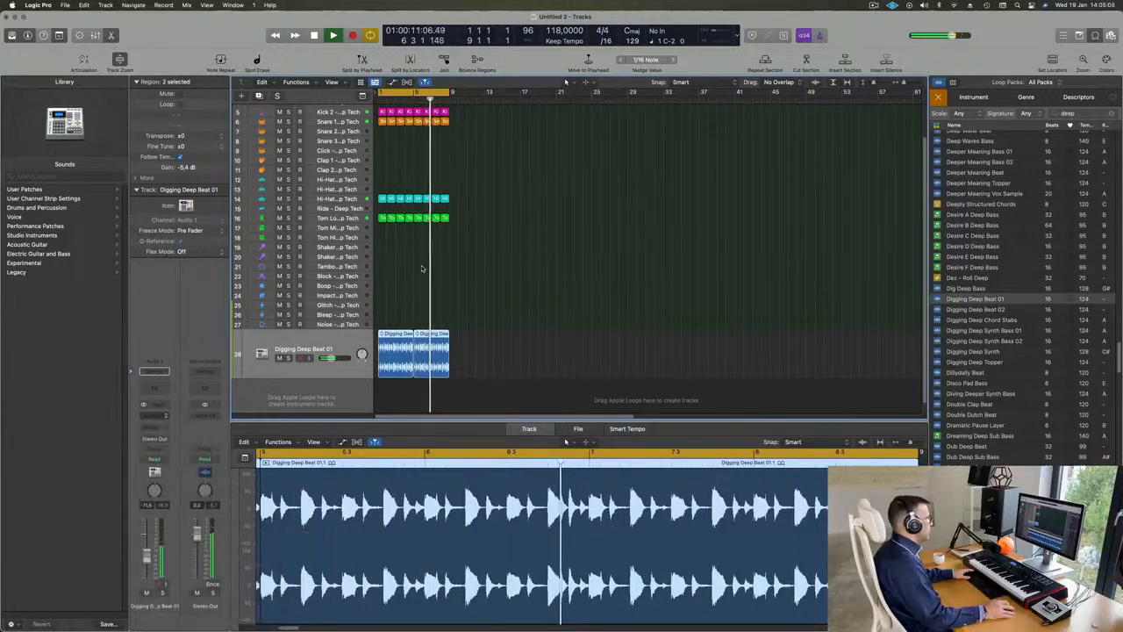
drag(392, 126, 509, 126)
click(510, 153)
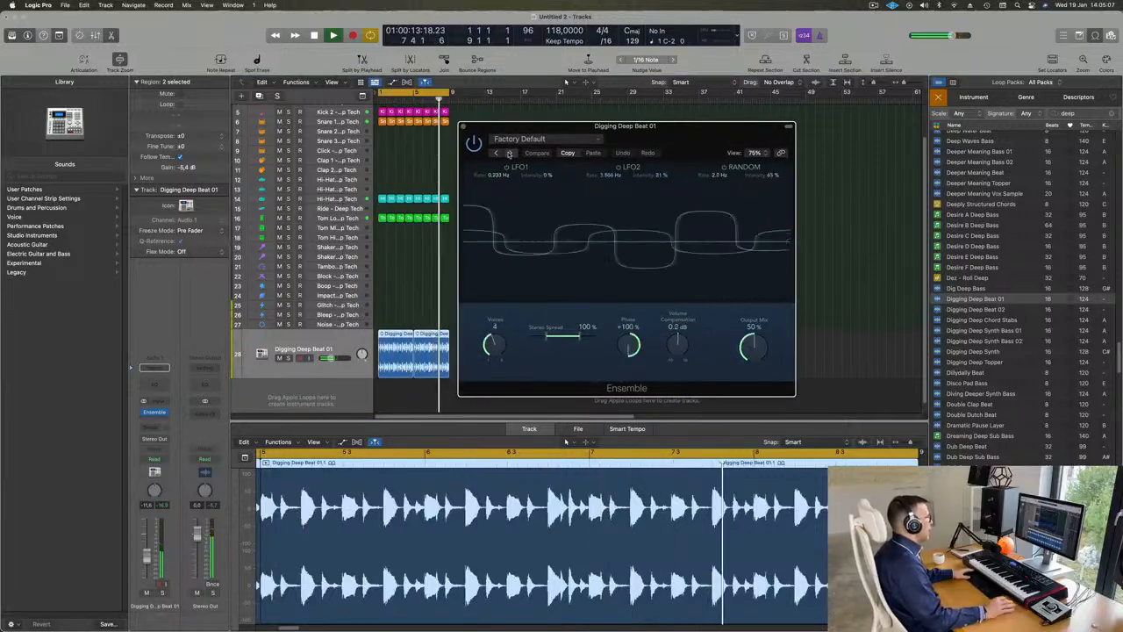
drag(700, 132, 737, 137)
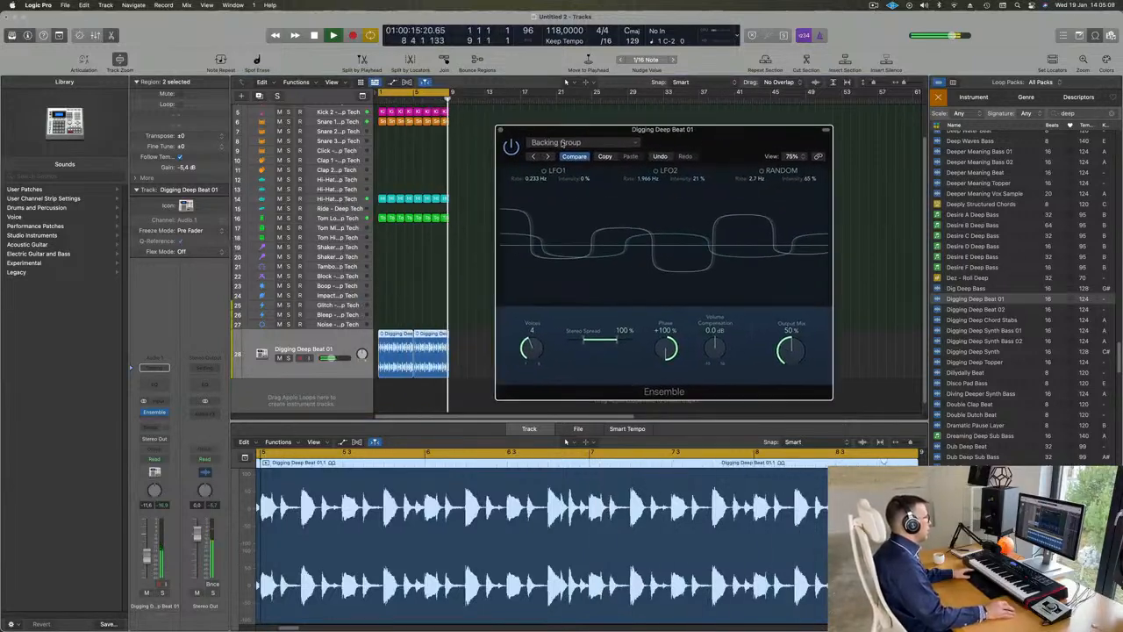
Step: Audition the Ensemble presets Rich Modulation, Screen Door, Symphonic 5 Voice, Synth String Ensemble and Vintage Dimension on the Digging Deep Beat 01 track
click(548, 157)
click(549, 156)
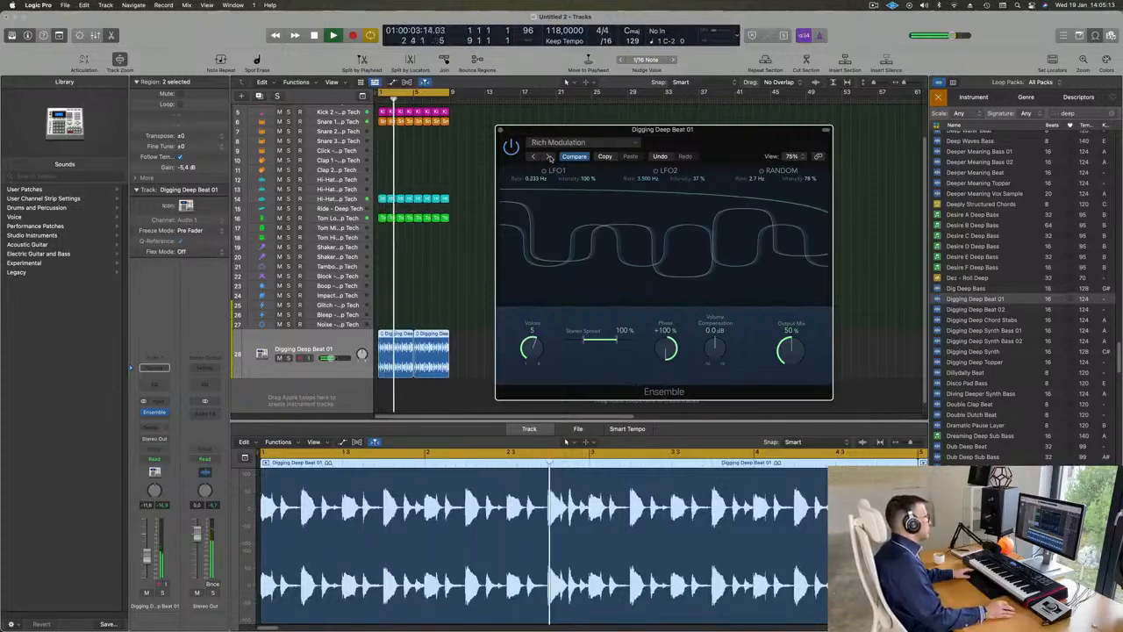
click(549, 156)
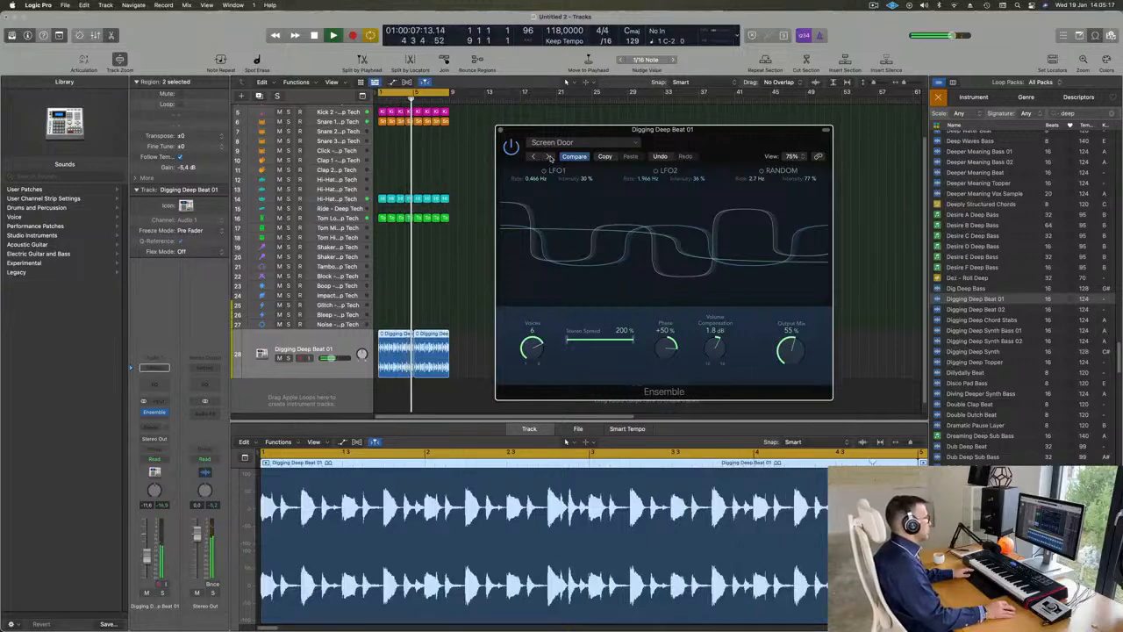
click(549, 157)
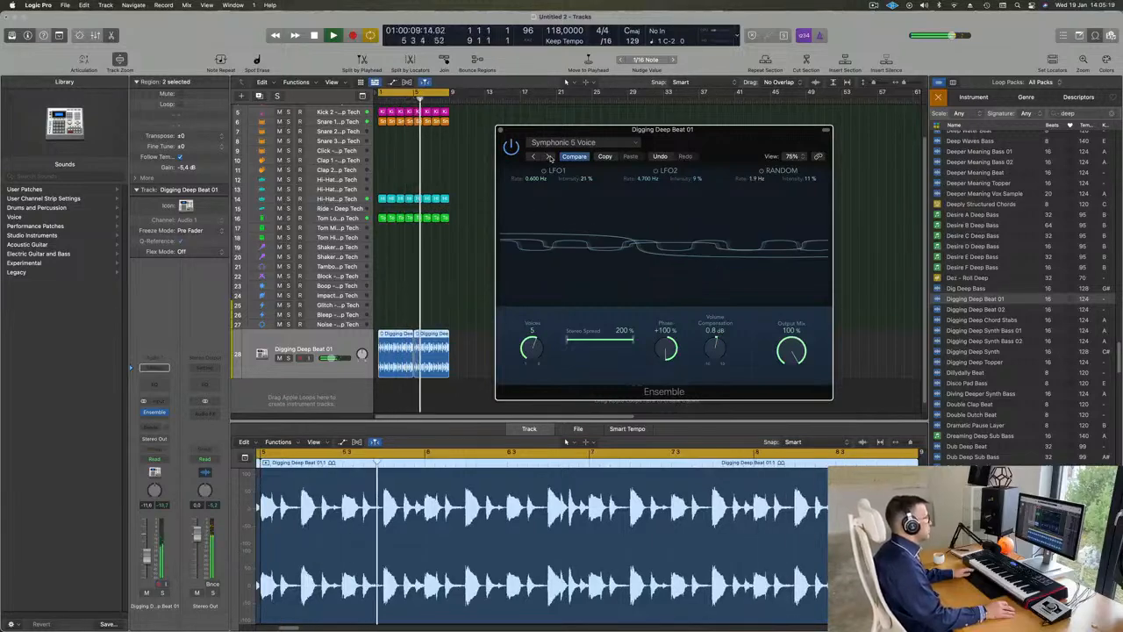
click(549, 157)
click(569, 142)
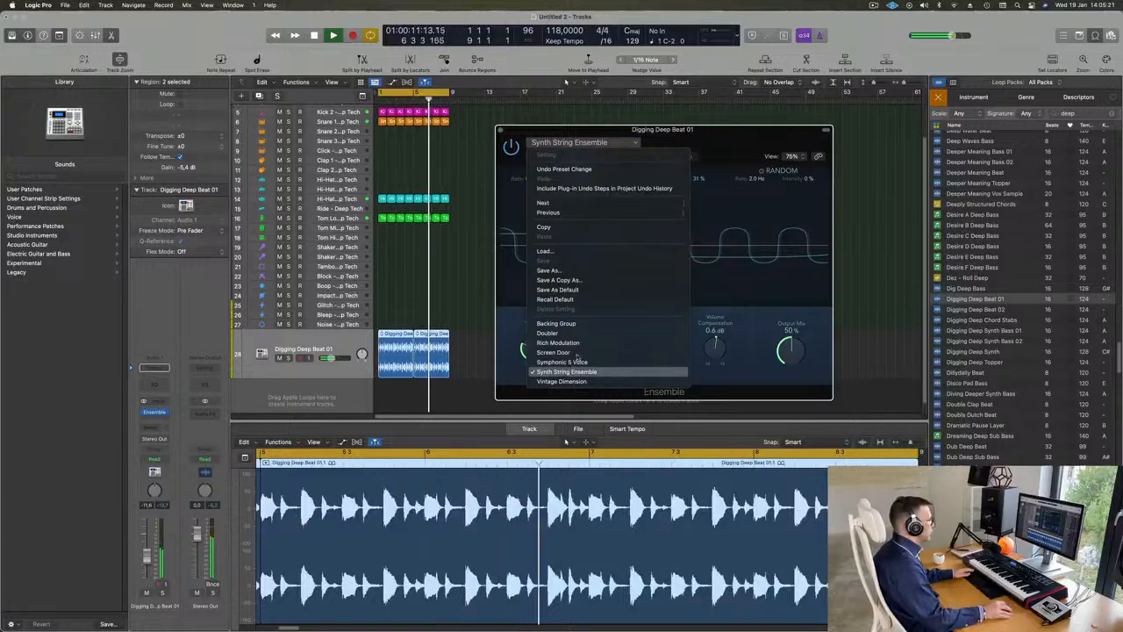
click(562, 381)
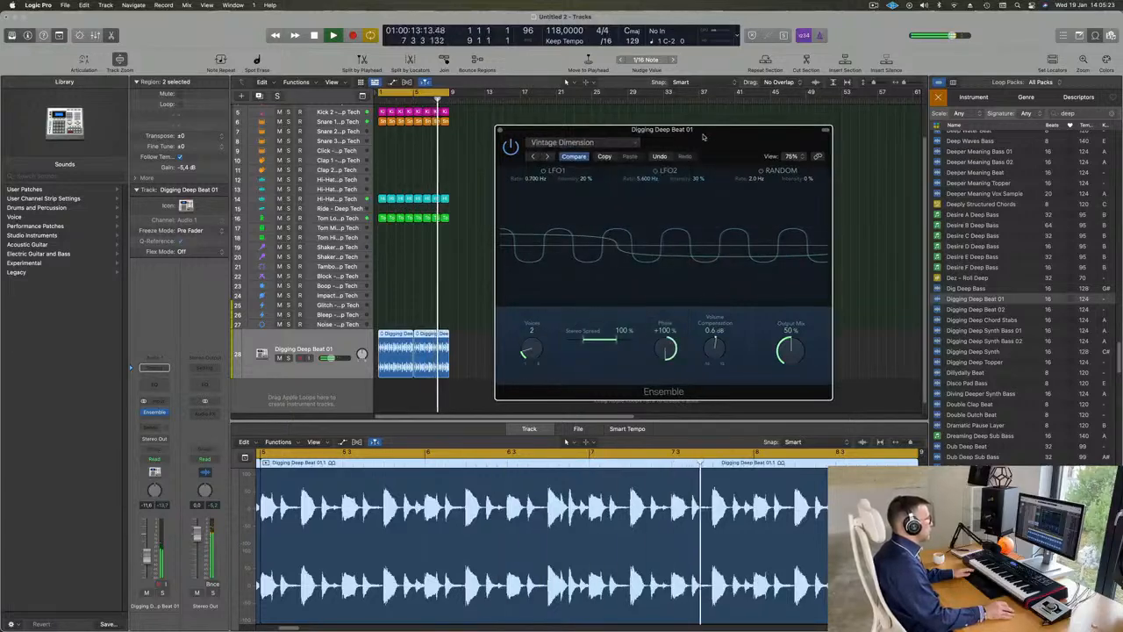
drag(703, 136, 639, 145)
Step: Load the Doubler preset in Ensemble, and set its output mix to 53% and its stereo spread to 200%
click(507, 154)
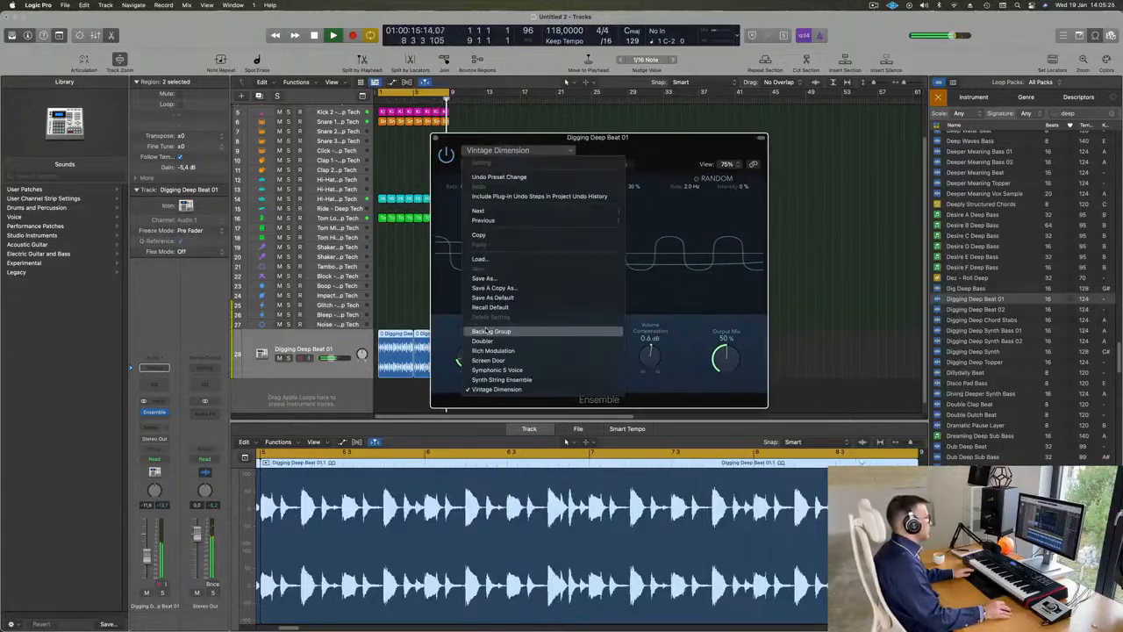
click(526, 339)
click(620, 165)
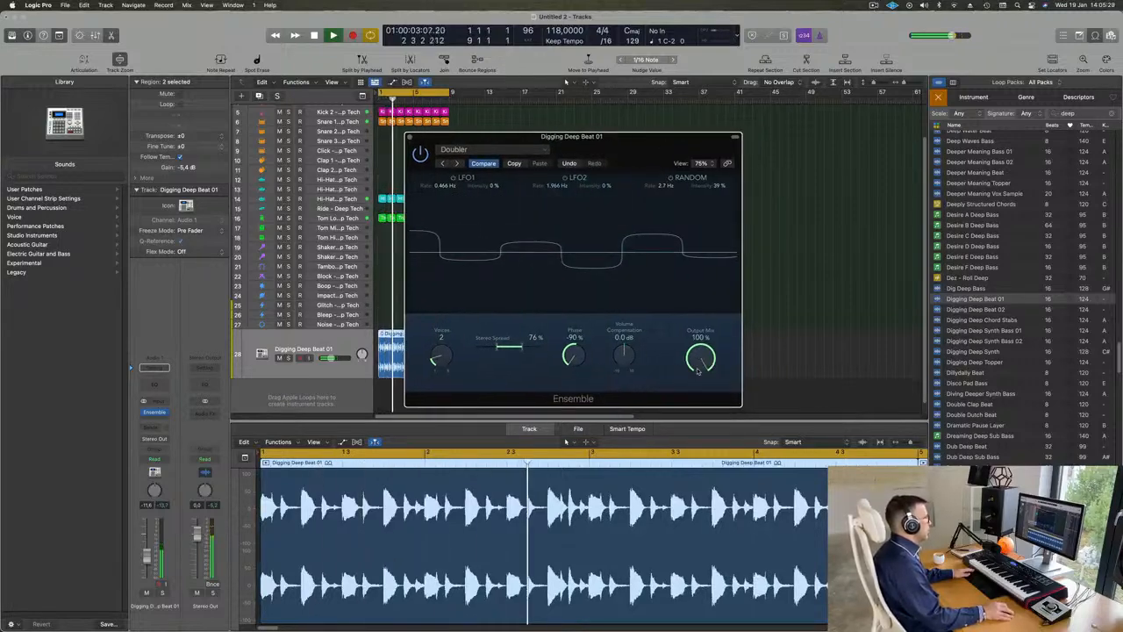
drag(701, 358, 693, 404)
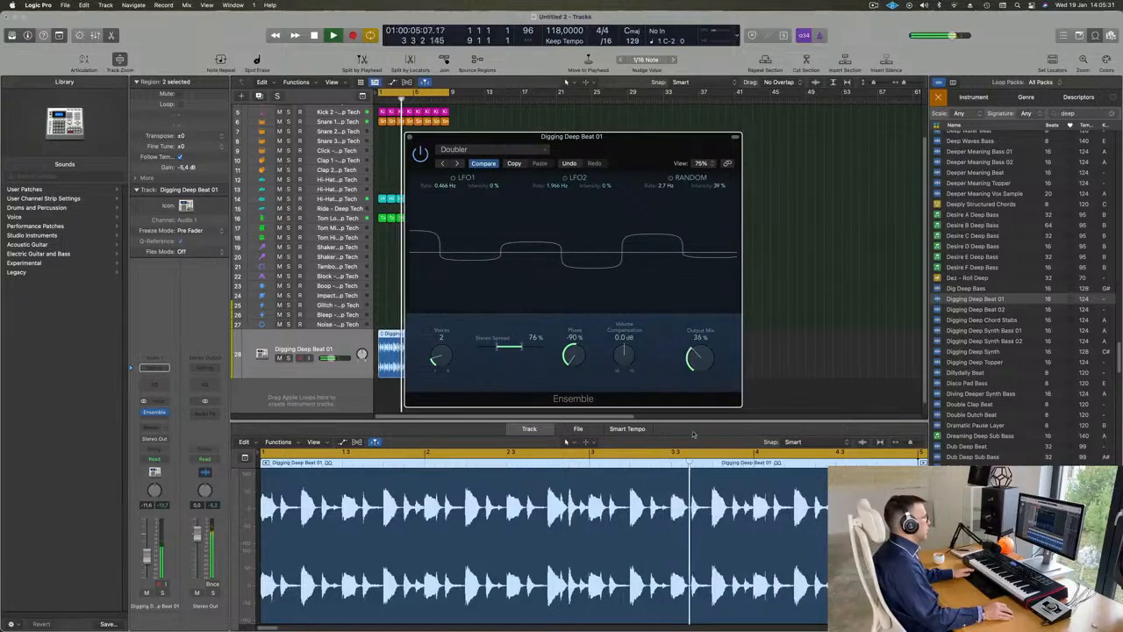
click(422, 156)
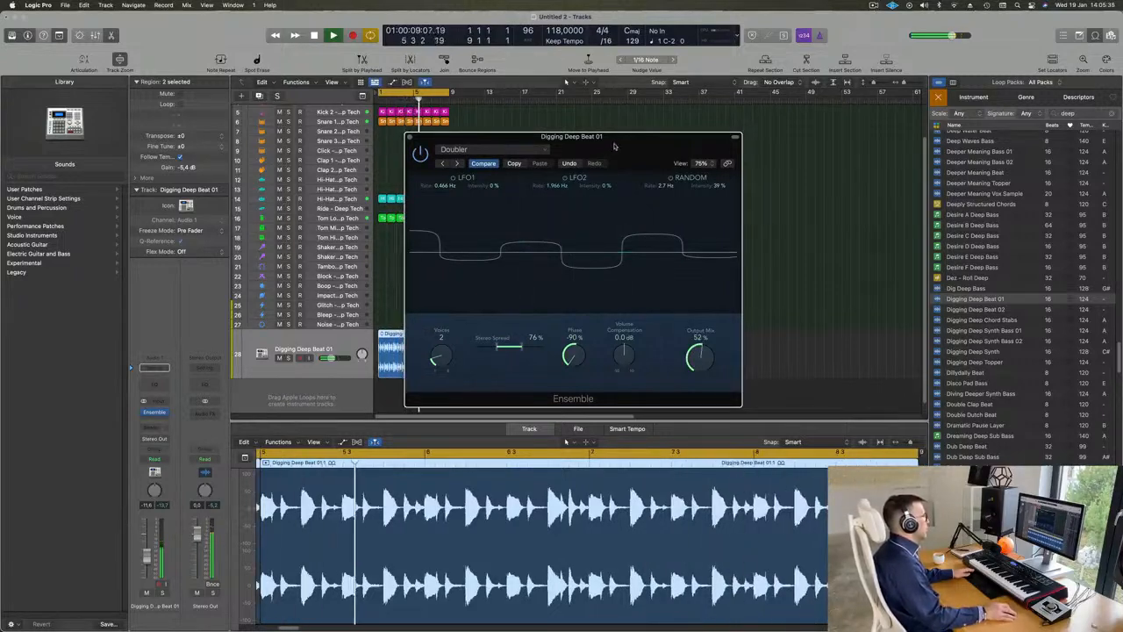
drag(612, 139, 585, 137)
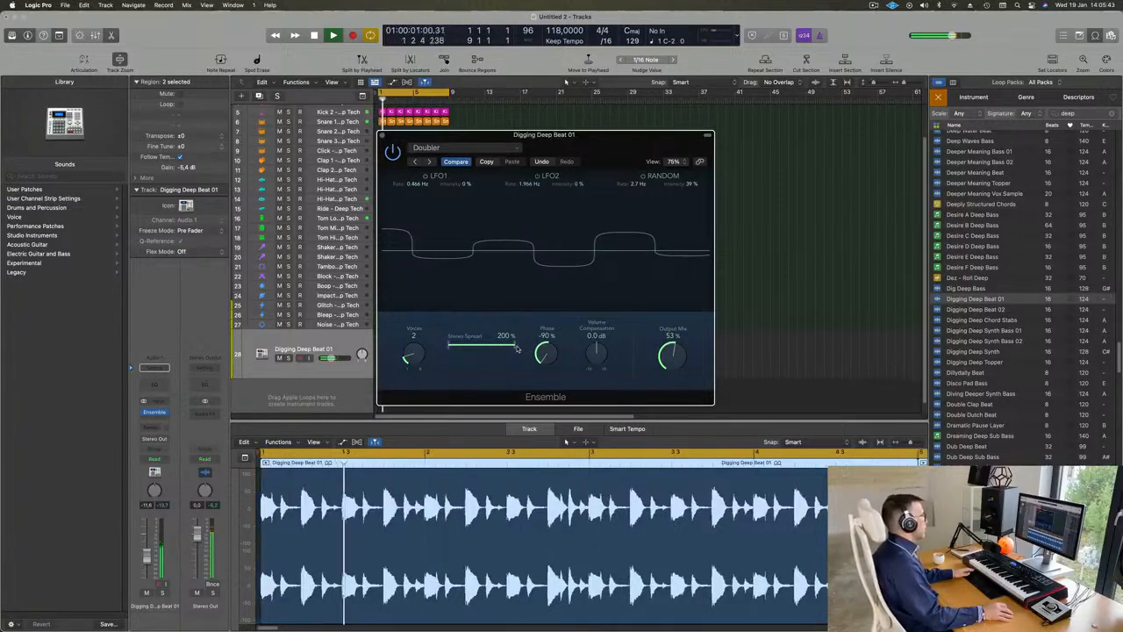
drag(556, 352, 555, 428)
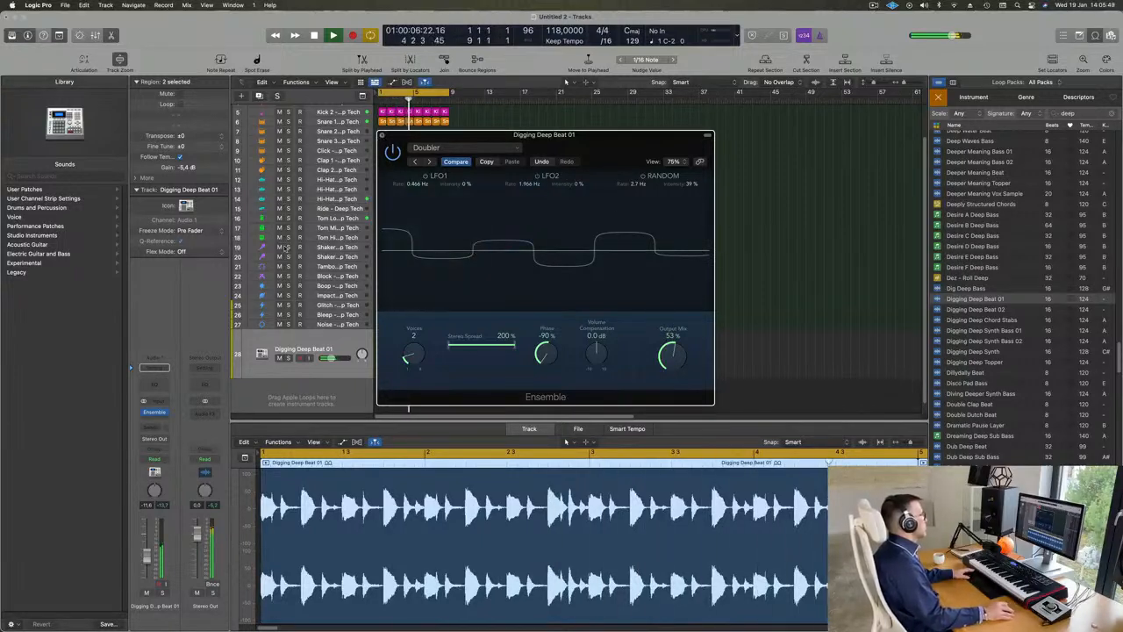
Step: Close the Ensemble window and slightly lower the Digging Deep Beat 01 track's volume while checking the full mix in playback
key(super+w)
key(space)
key(space)
key(space)
key(space)
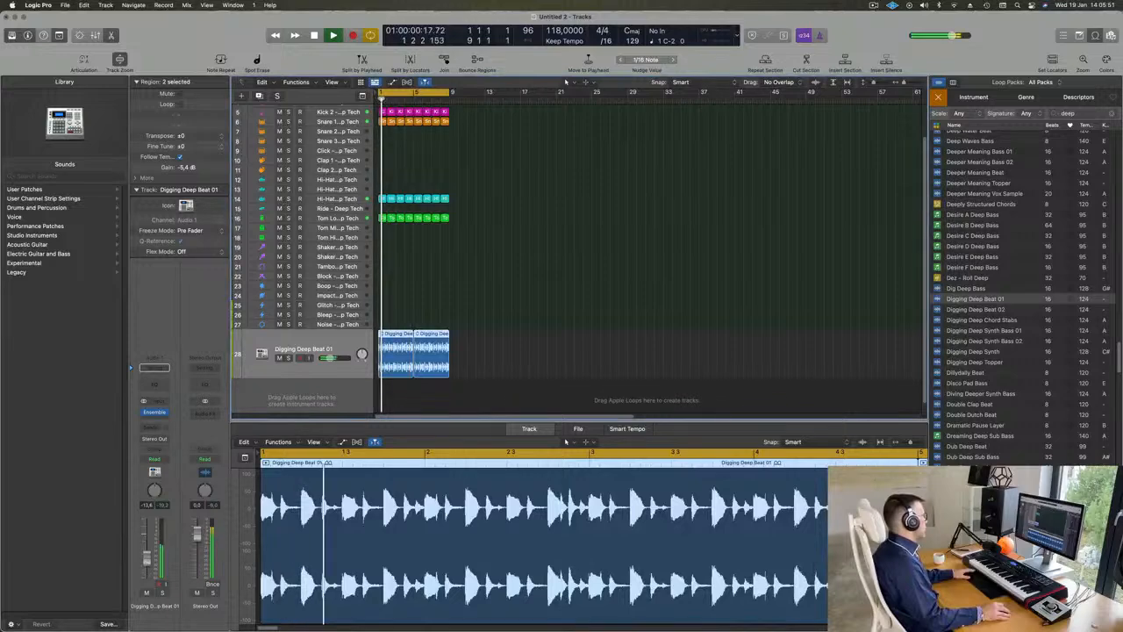
scroll(503, 318, up, 4)
key(super+Up)
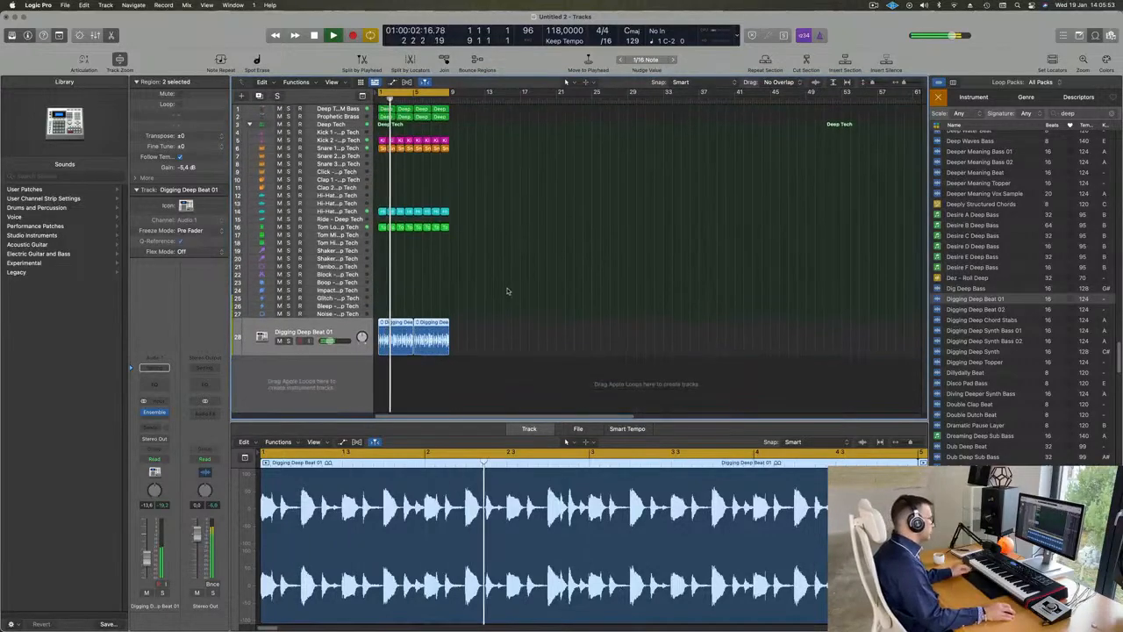
key(super+Up)
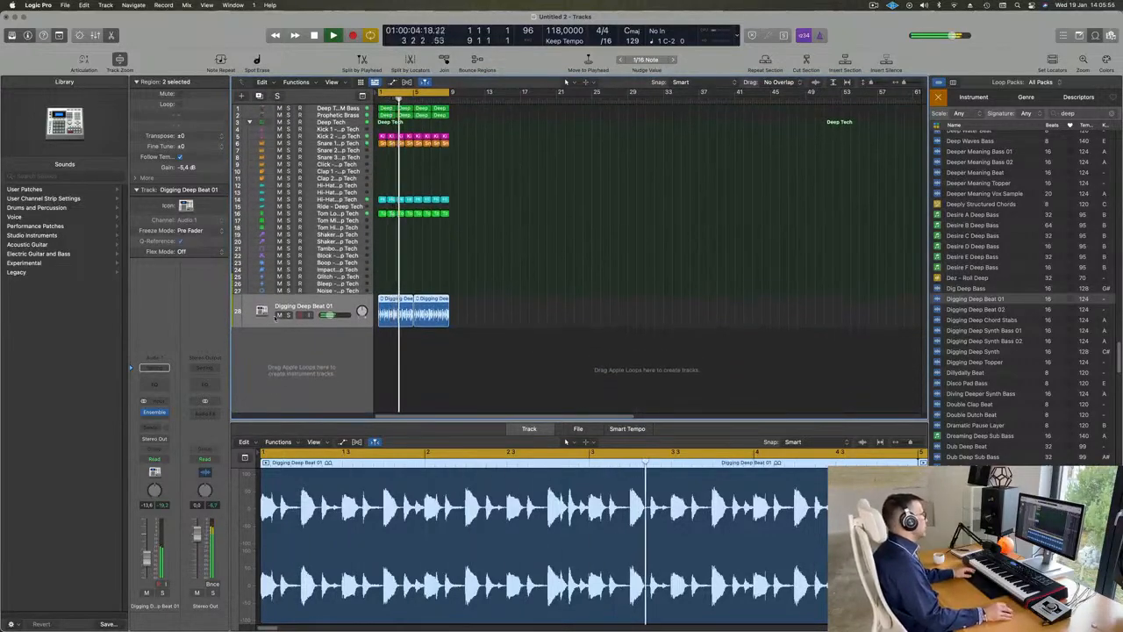
key(space)
key(space)
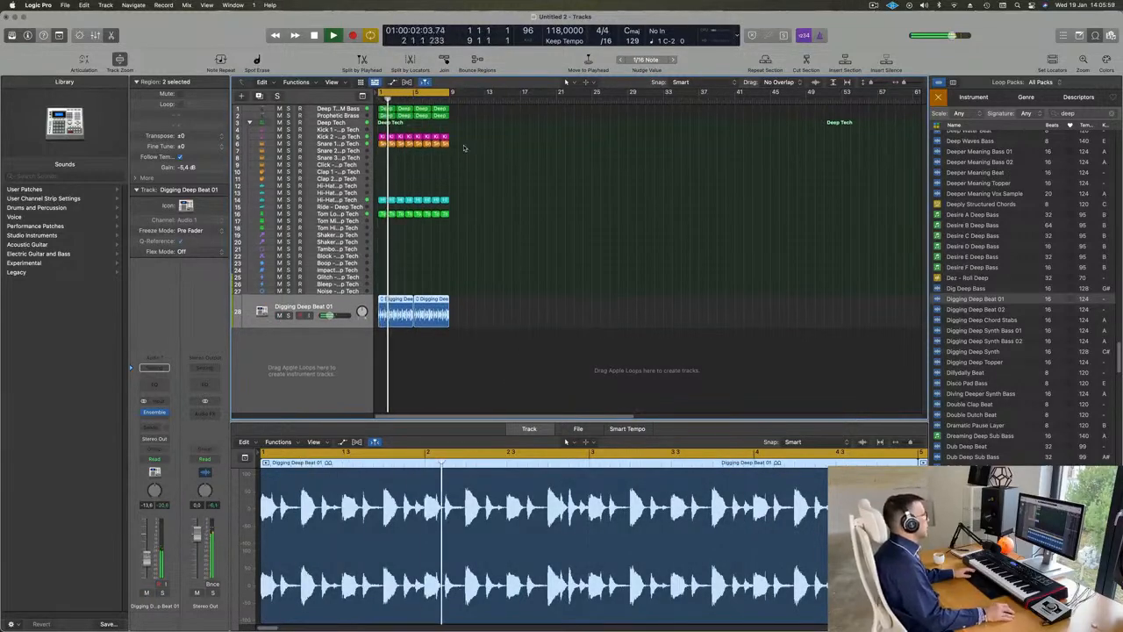
Step: Duplicate the Prophetic Brass track with its instrument settings as a new empty track below it
click(333, 116)
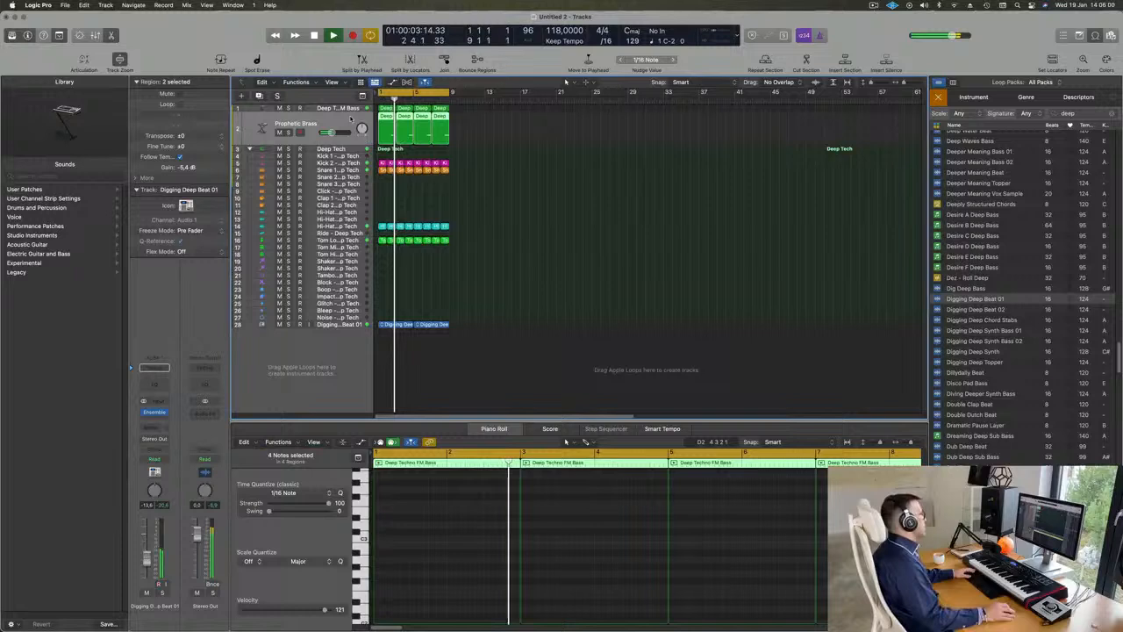
key(space)
key(space)
click(259, 96)
key(space)
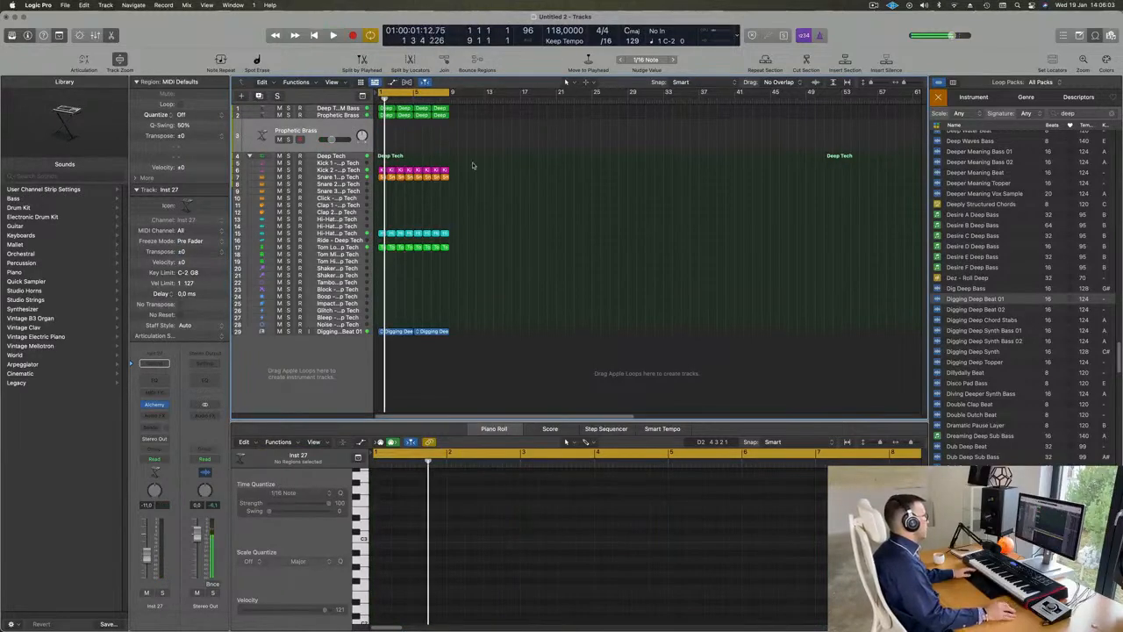
Step: Copy the first Deep Techno FM Bass region onto the duplicated Prophetic Brass track at bar 1
key(space)
click(384, 115)
click(385, 109)
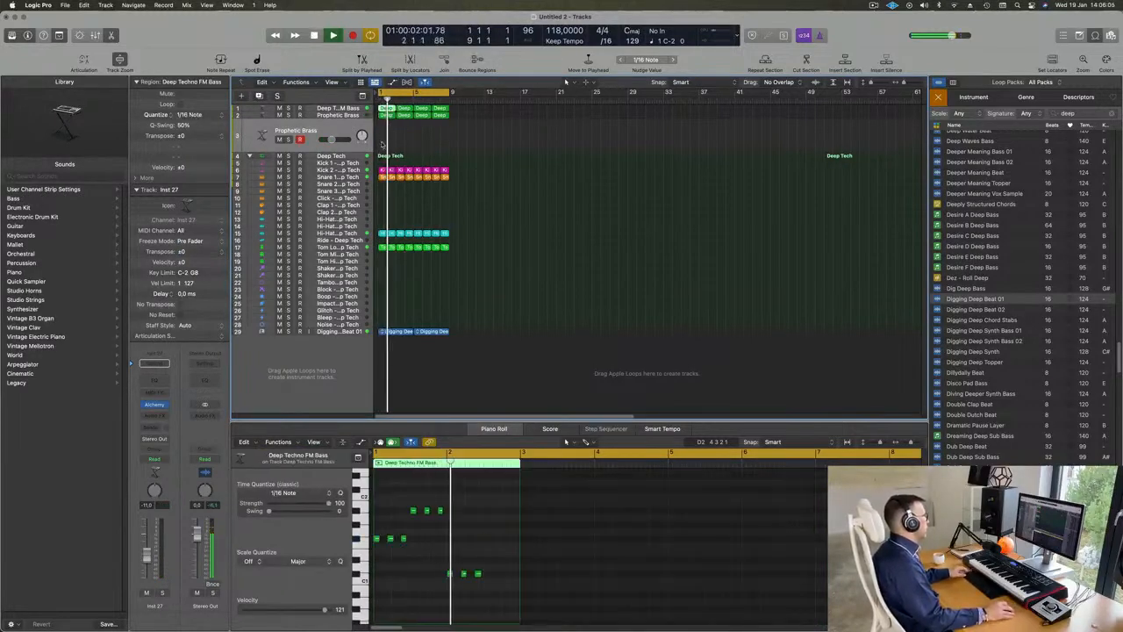
drag(386, 109, 388, 133)
key(space)
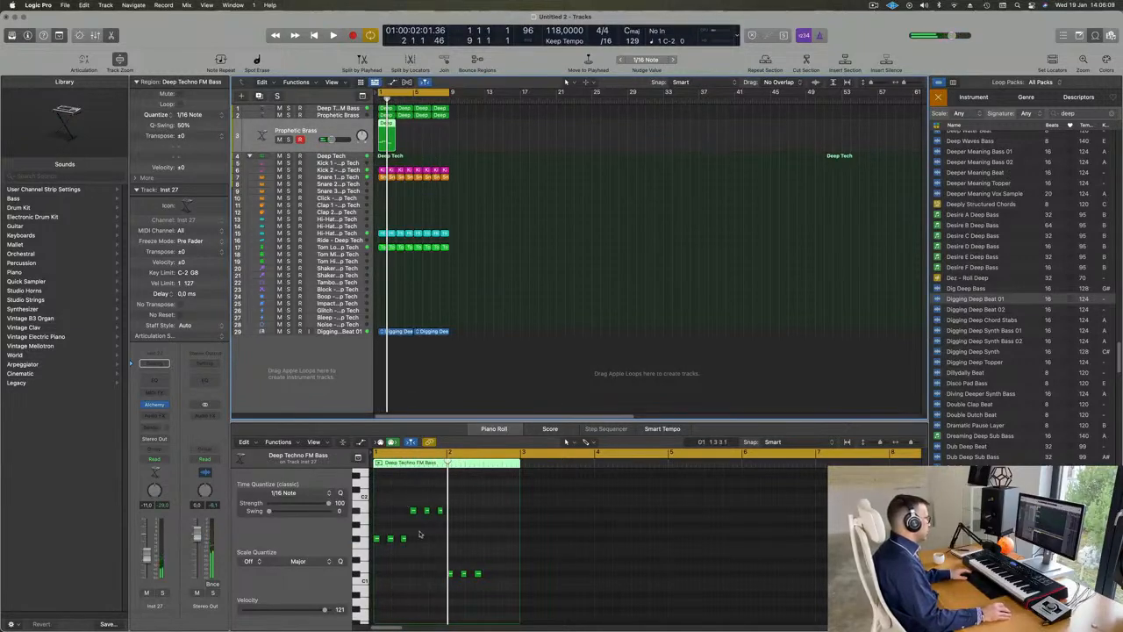
Step: Reduce the copied region's notes to a single F#1 and A#1 stacked at bar 1, deleting all the others
drag(387, 520, 423, 575)
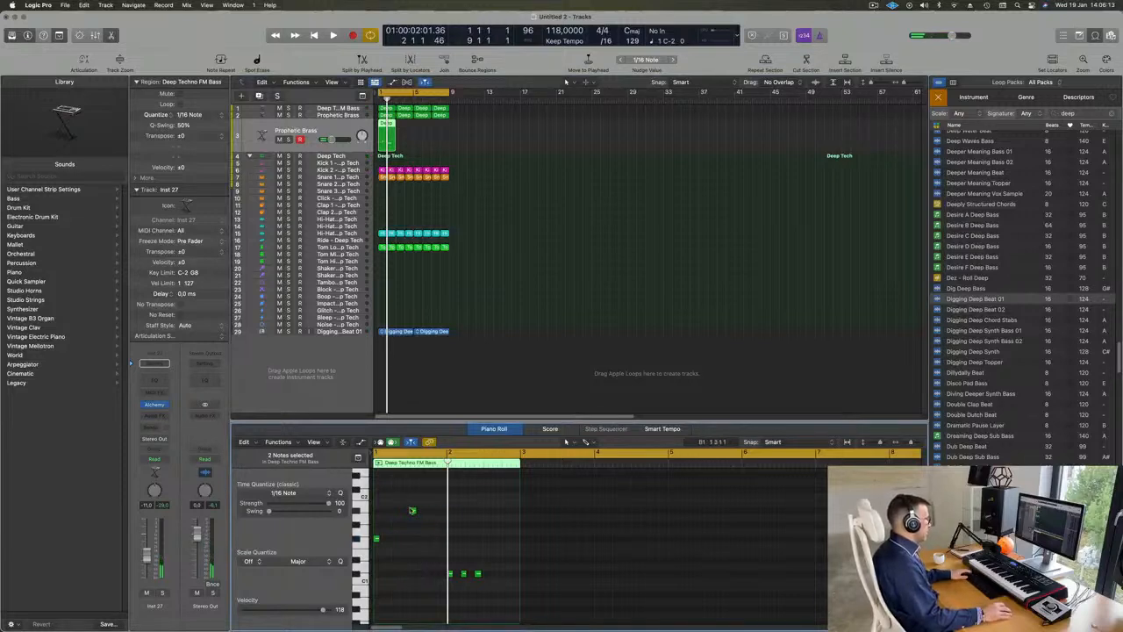
drag(412, 511, 377, 511)
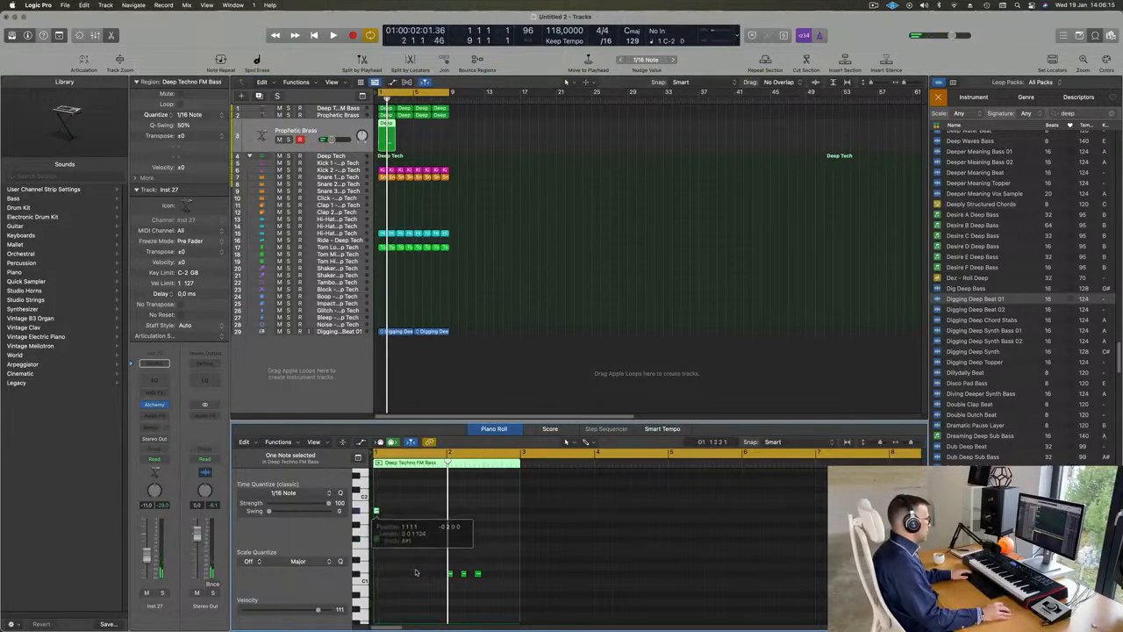
drag(421, 568, 555, 591)
Step: Lengthen both stacked notes to the full two bars of the region and check them in playback
drag(404, 482, 374, 587)
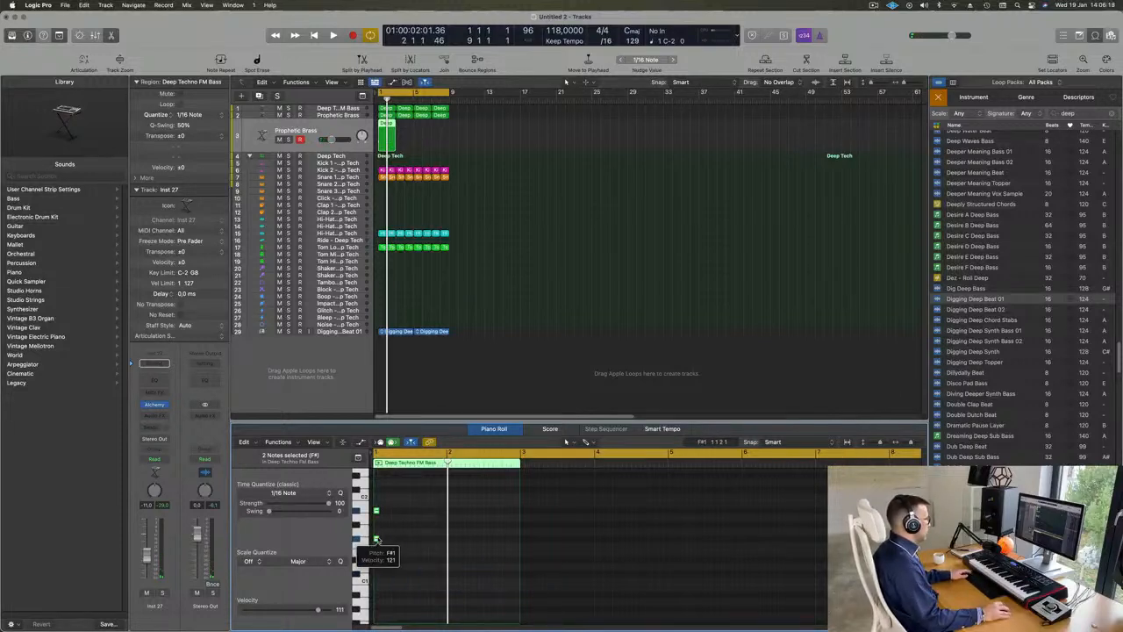
drag(376, 538, 420, 539)
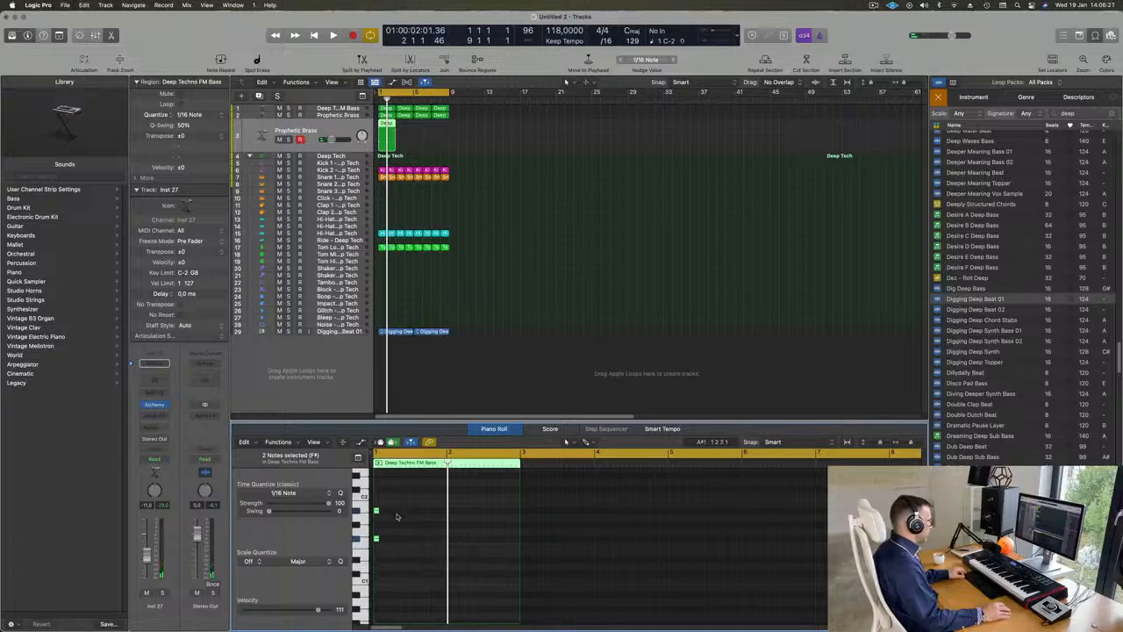
scroll(396, 517, up, 5)
scroll(396, 516, left, 5)
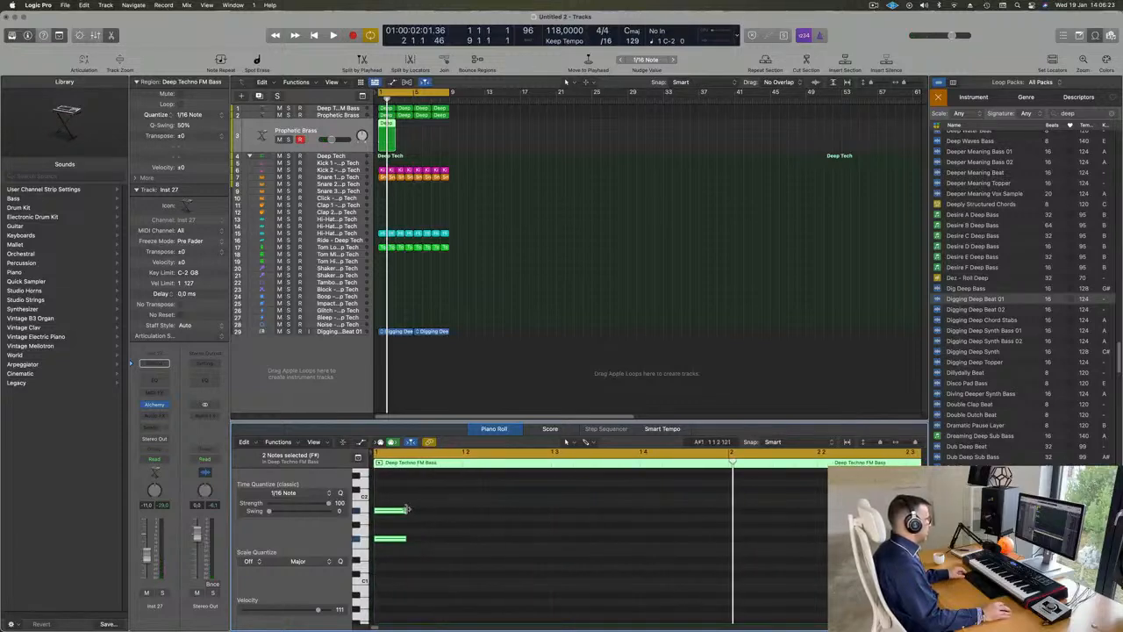
drag(406, 508, 765, 510)
scroll(516, 509, down, 3)
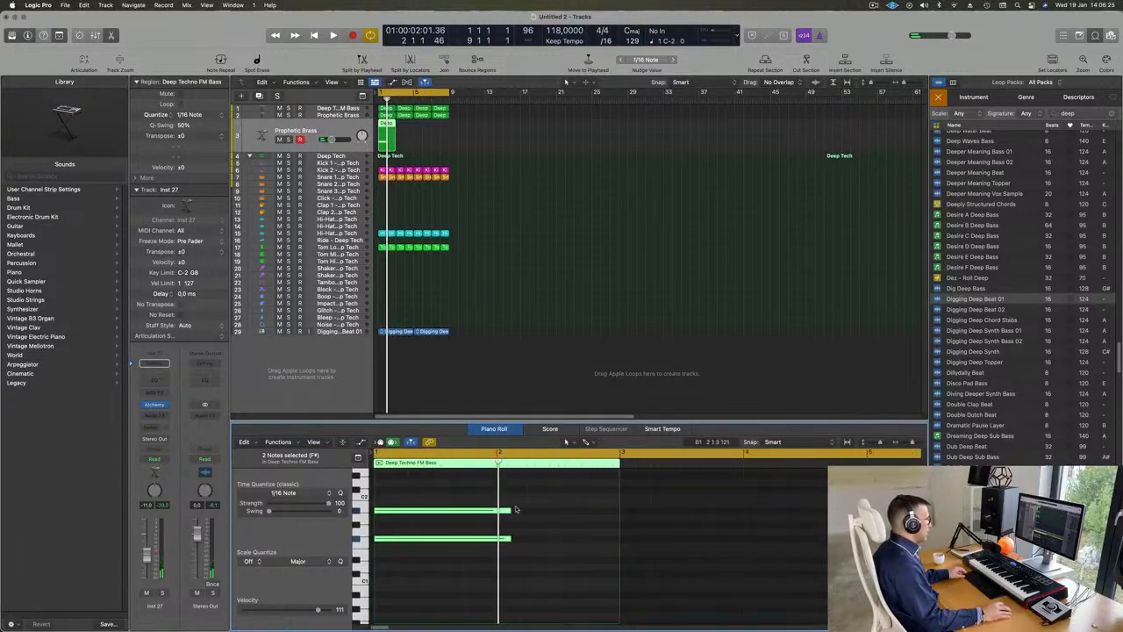
drag(509, 510, 619, 510)
key(space)
key(space)
key(space)
key(space)
click(192, 251)
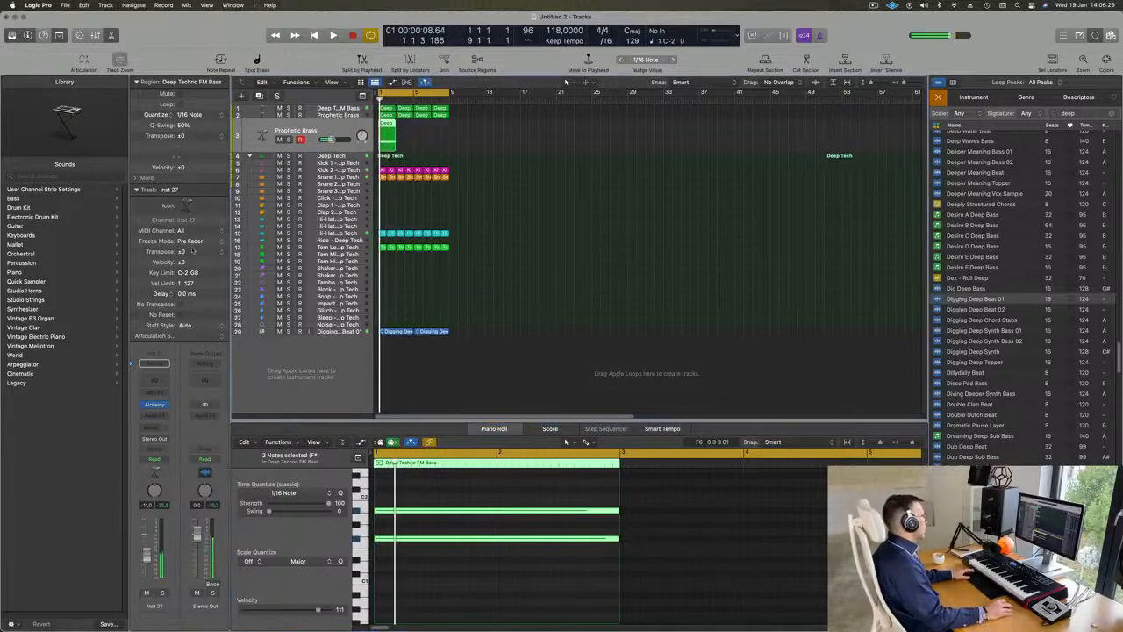
Step: Load the Slow Attack Piano preset from Alchemy's Pads category on the duplicated track
click(154, 405)
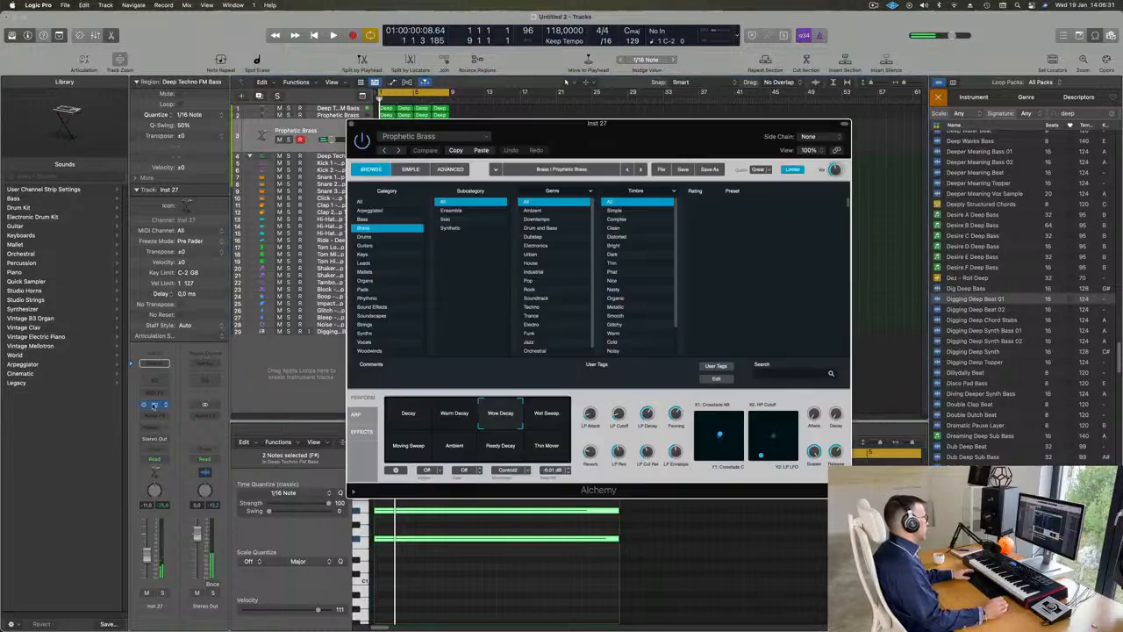
drag(606, 130, 692, 120)
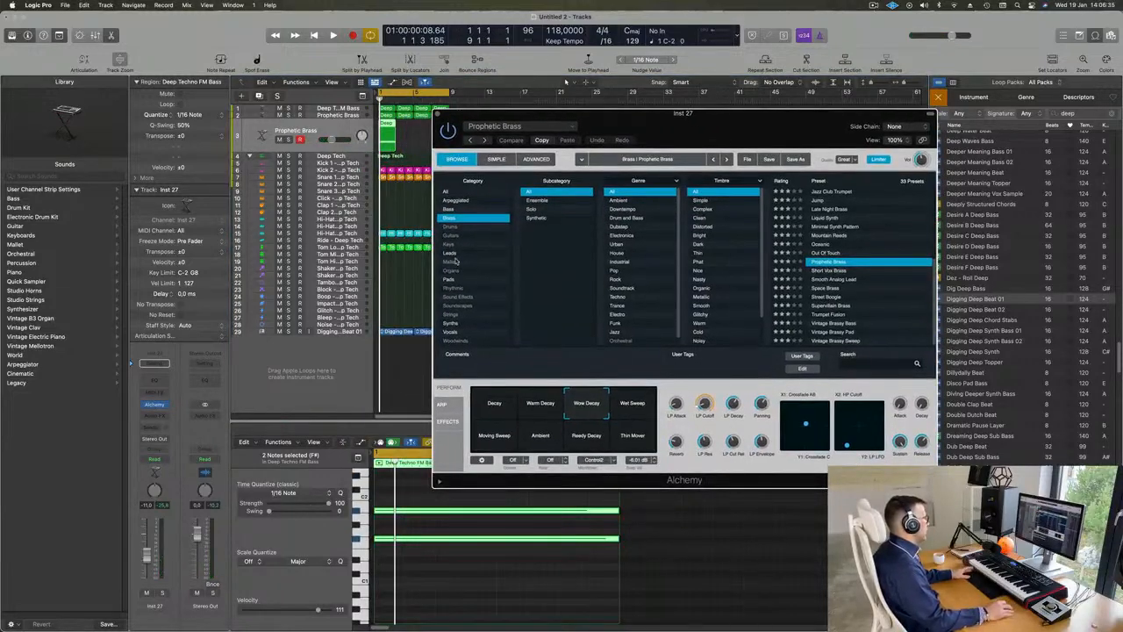
click(450, 254)
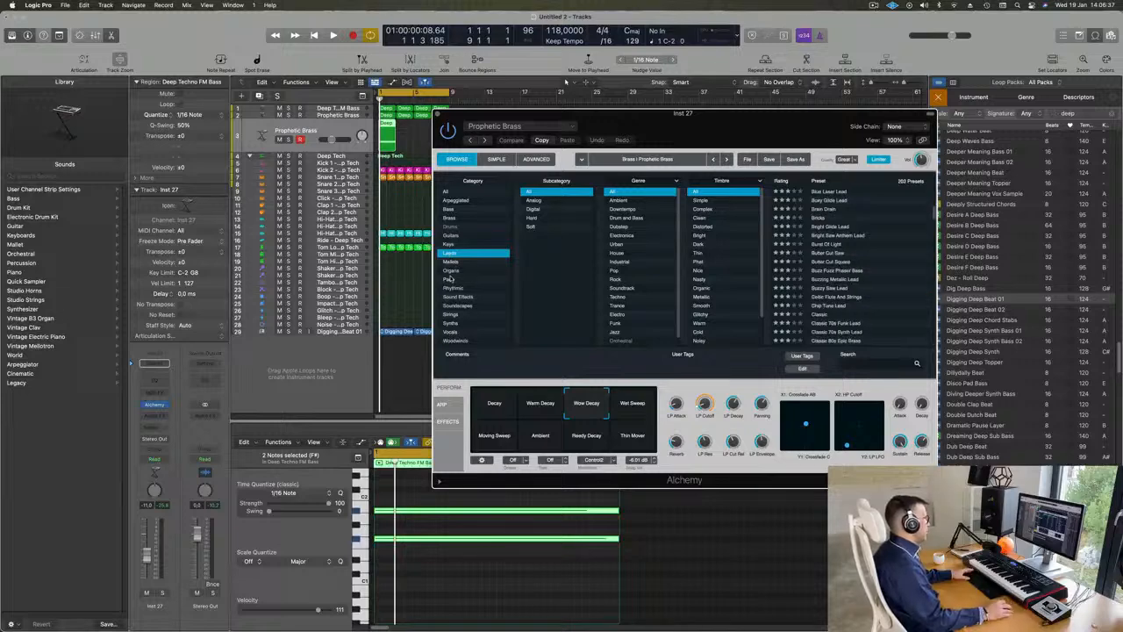
click(450, 279)
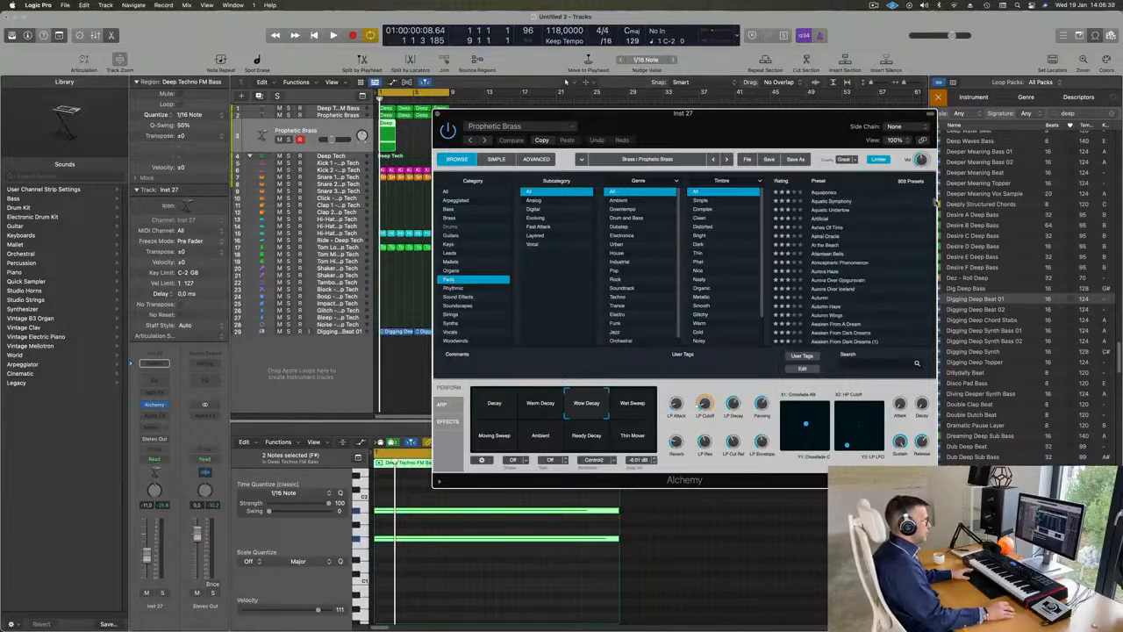
drag(936, 201, 933, 301)
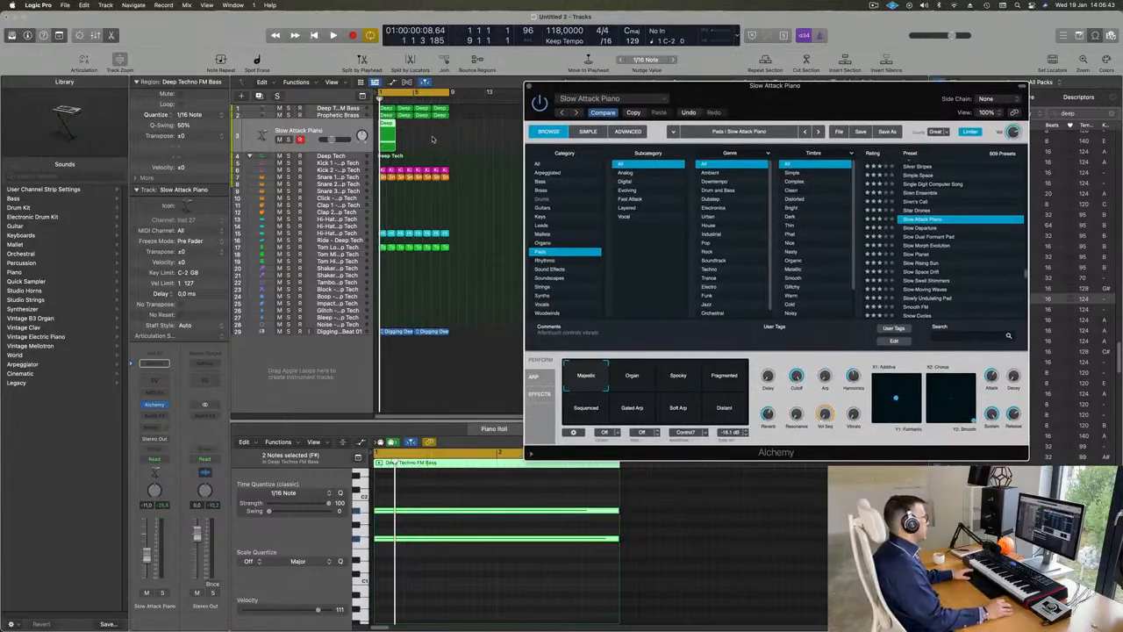
Step: Repeat the Slow Attack Piano region until it fills the eight-bar cycle
click(379, 139)
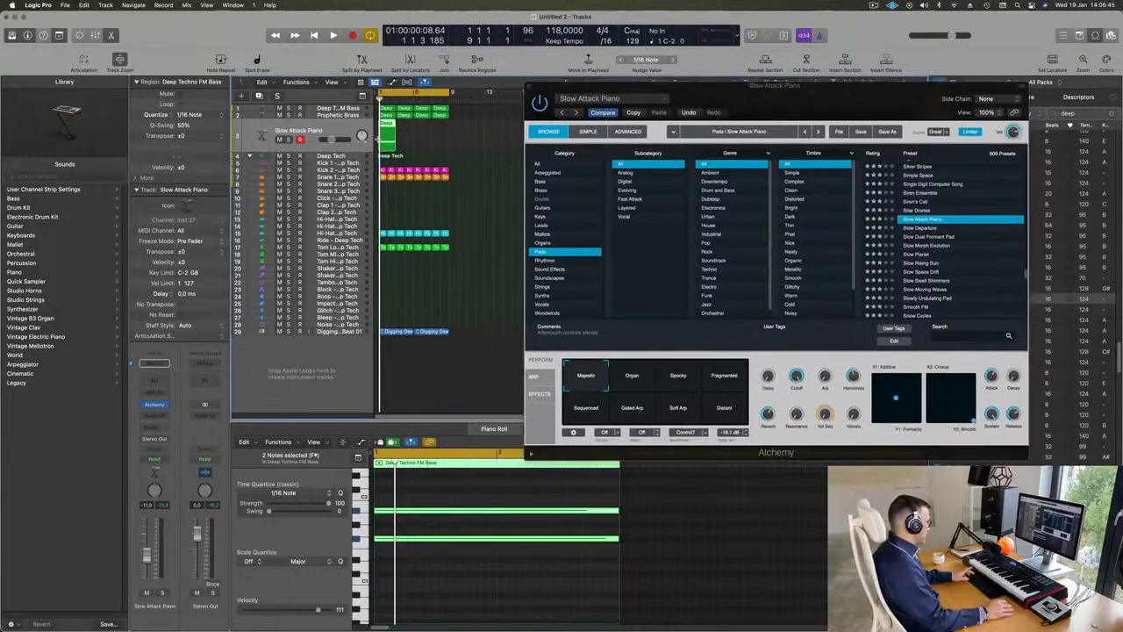
key(super+r)
key(super+r)
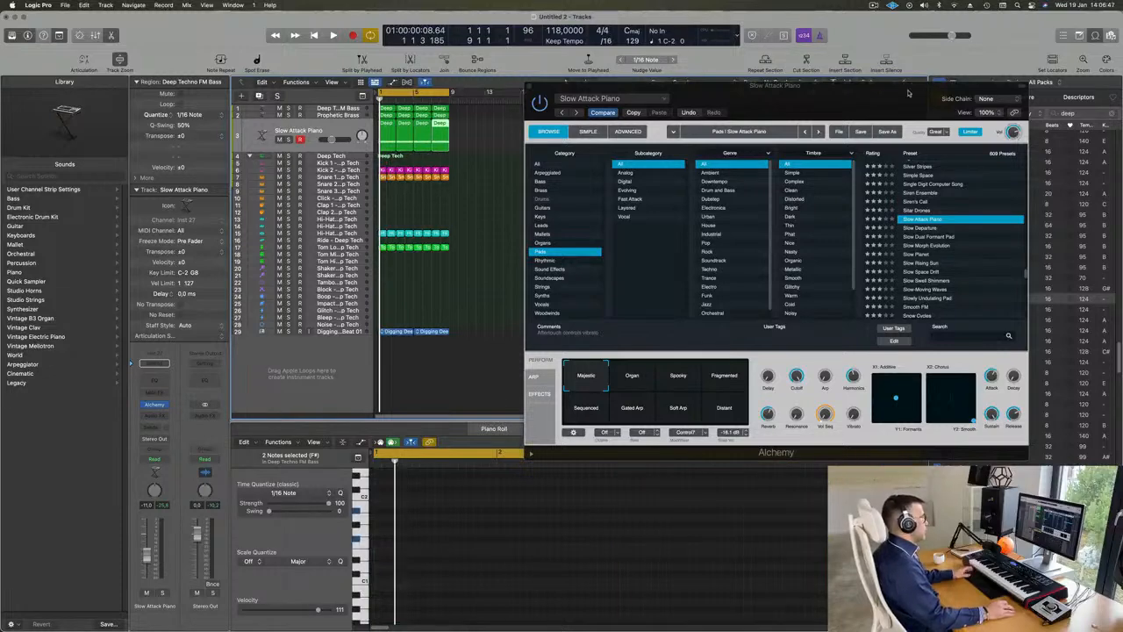
Step: Transpose the notes of all four Slow Attack Piano regions up two octaves, to F#3 and A#3, and check them in playback
drag(908, 93, 908, 74)
key(space)
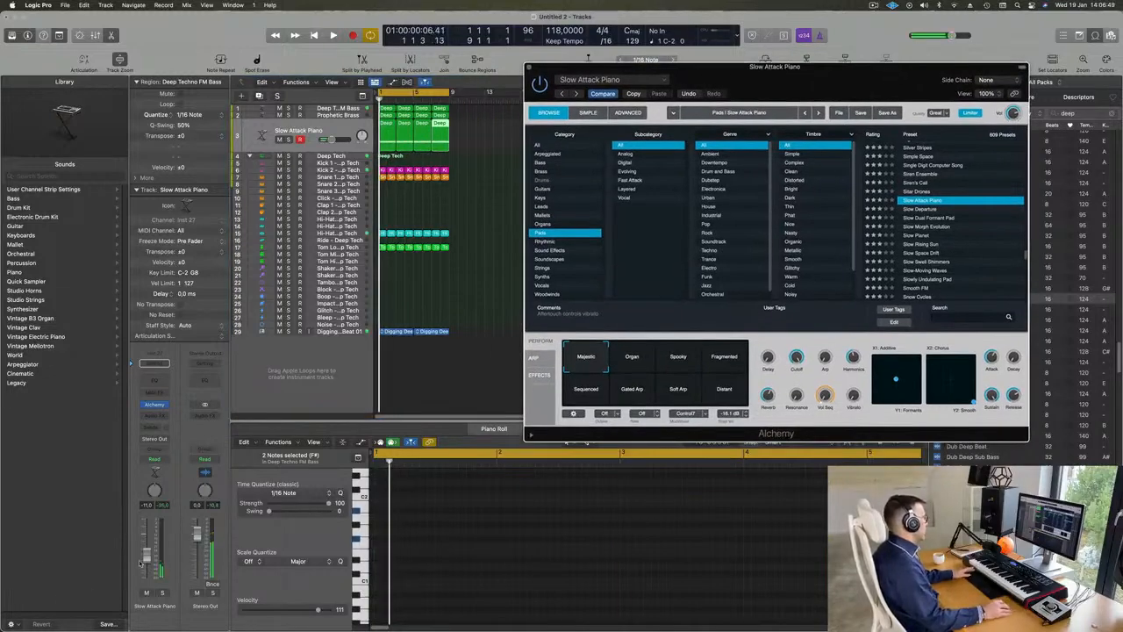
click(442, 143)
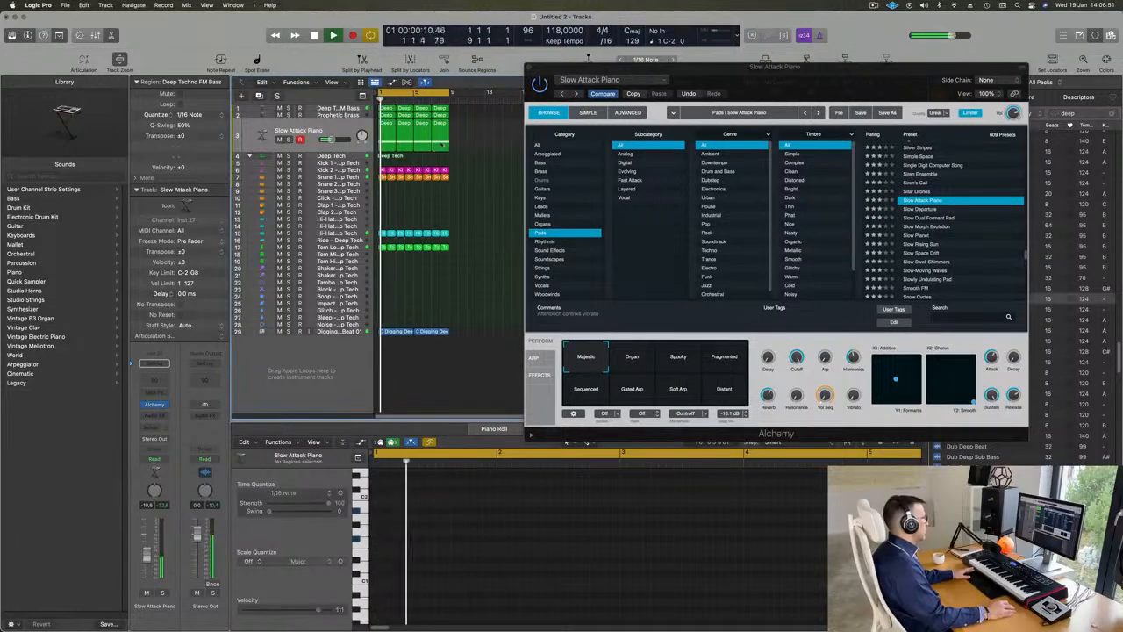
drag(442, 145, 392, 134)
key(space)
click(479, 588)
key(super+a)
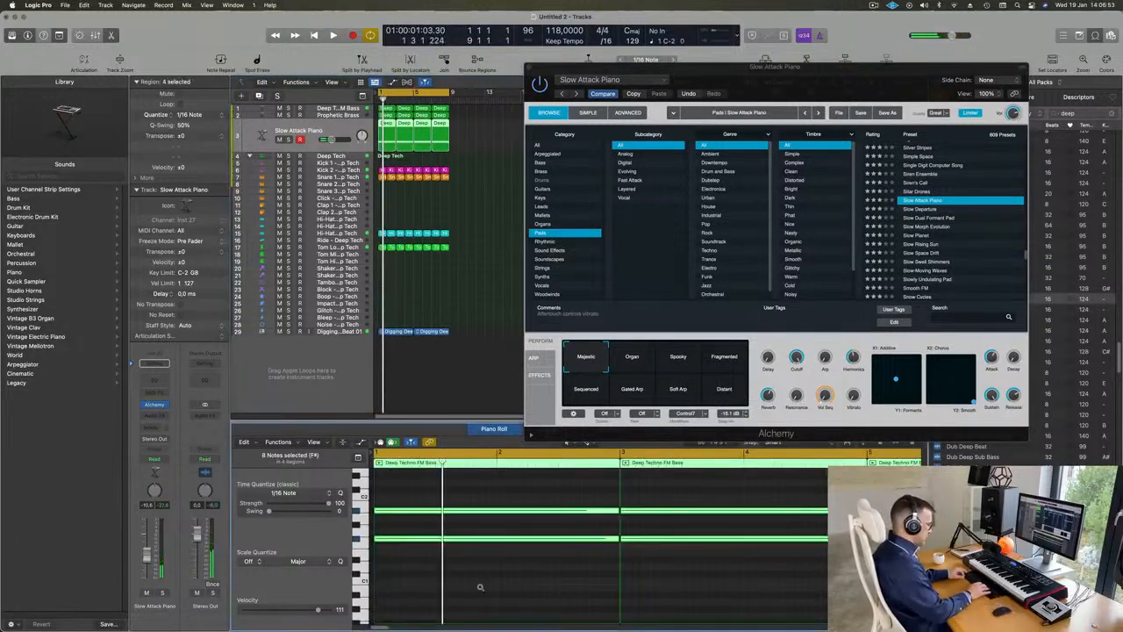
key(Delete)
key(space)
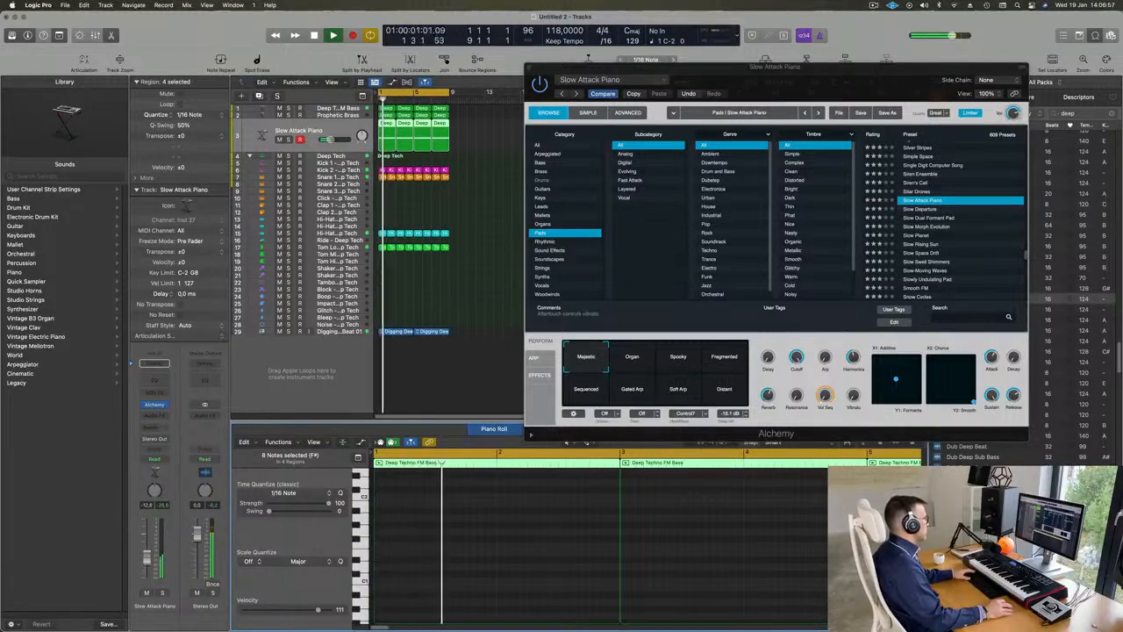
key(space)
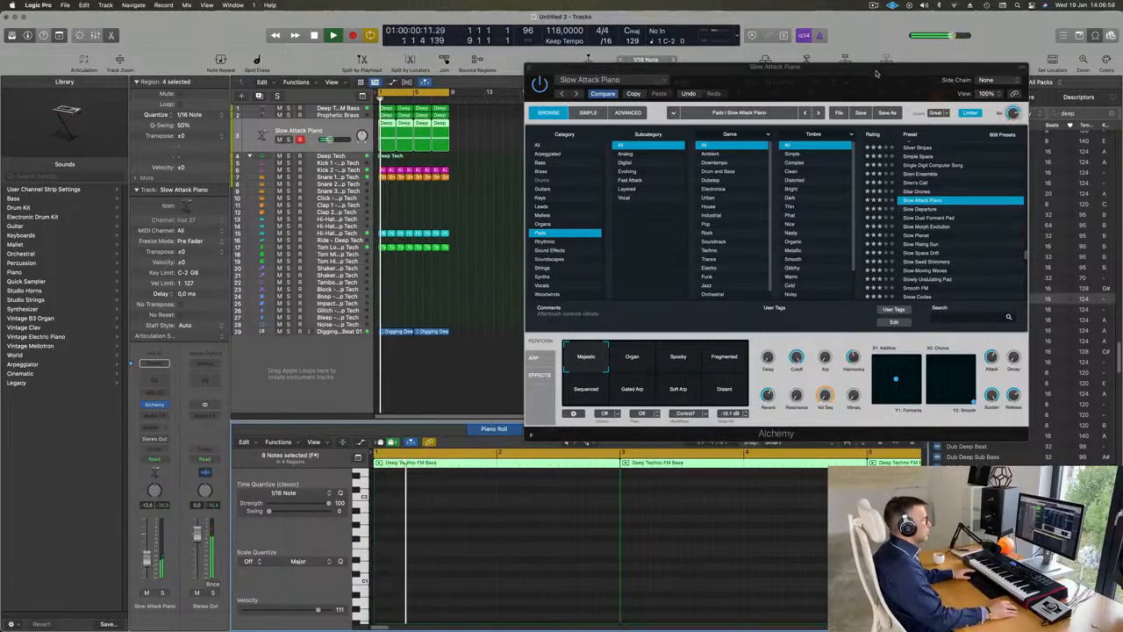
Step: Audition the Slow Morph Evolution, Slow Swell Shimmers and Smooth FM pad presets on the track while the loop plays
drag(969, 67, 980, 51)
click(934, 211)
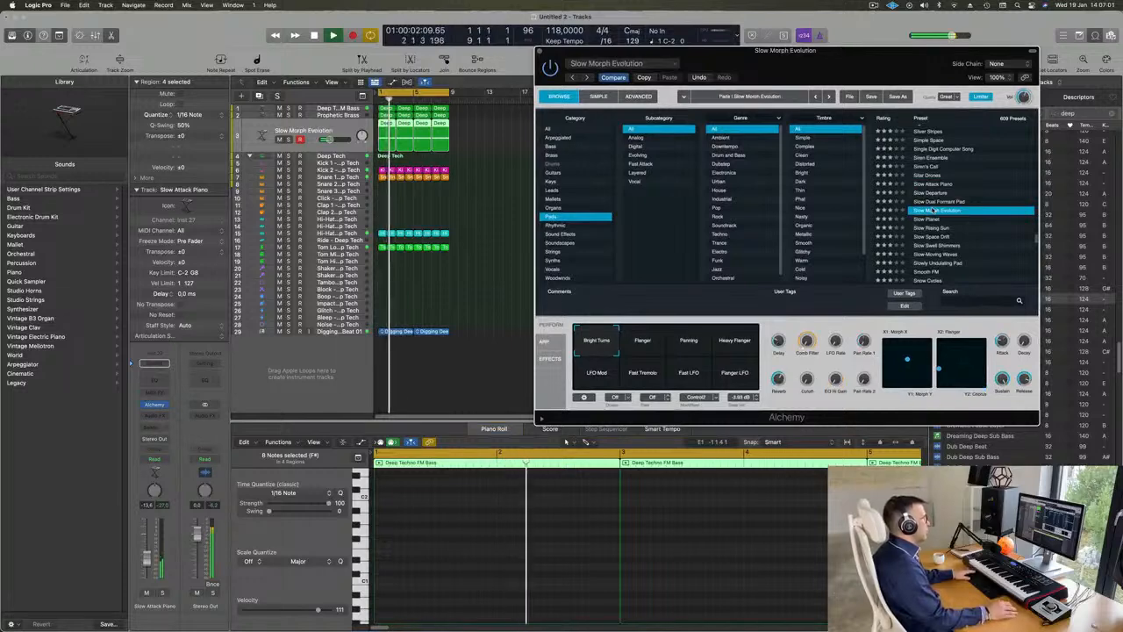
drag(795, 77, 748, 90)
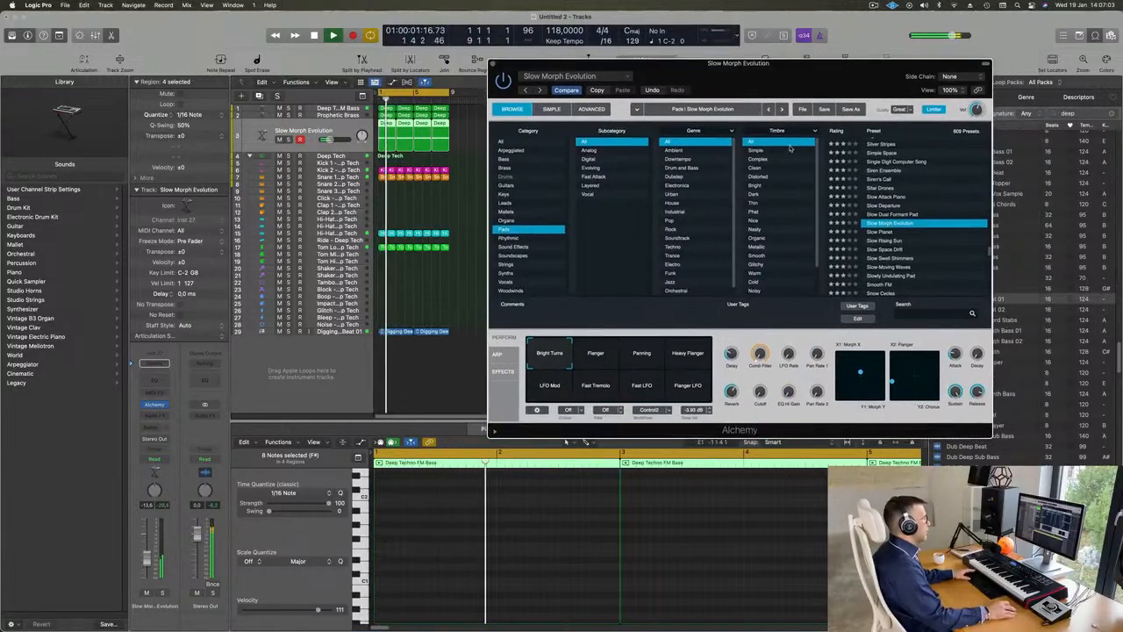
scroll(916, 243, down, 1)
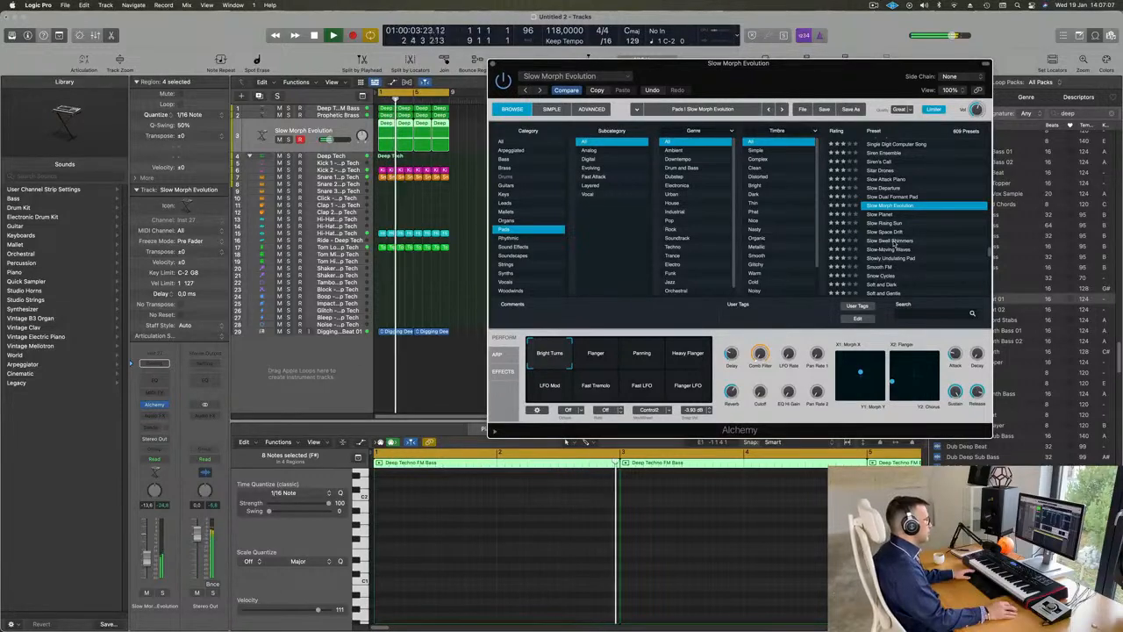
click(893, 241)
scroll(934, 213, down, 1)
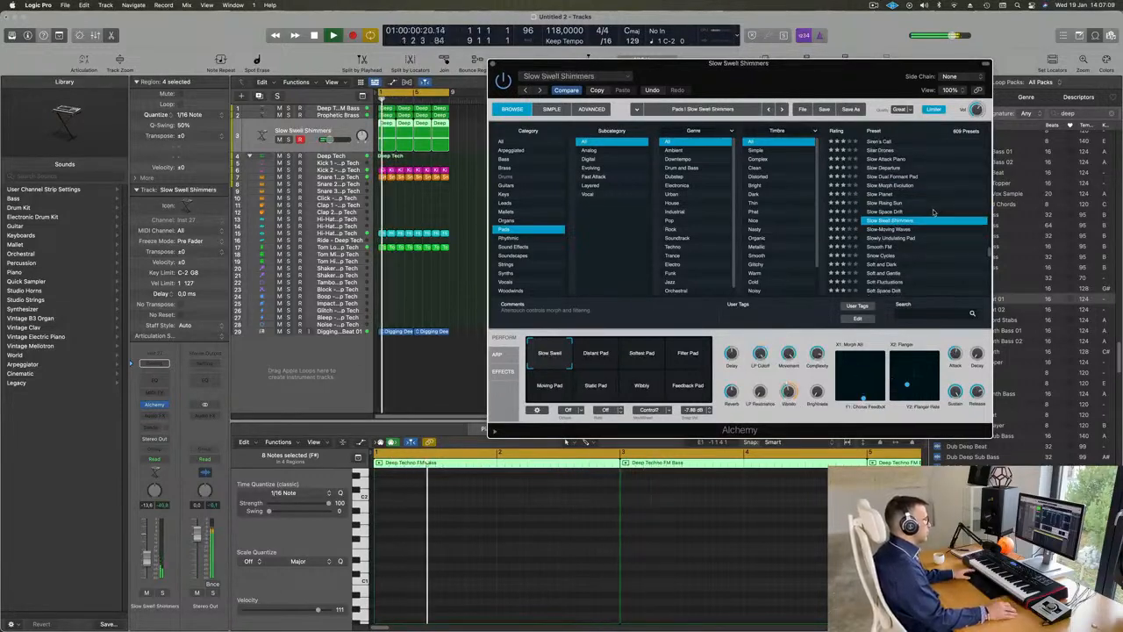
scroll(931, 230, down, 1)
click(874, 227)
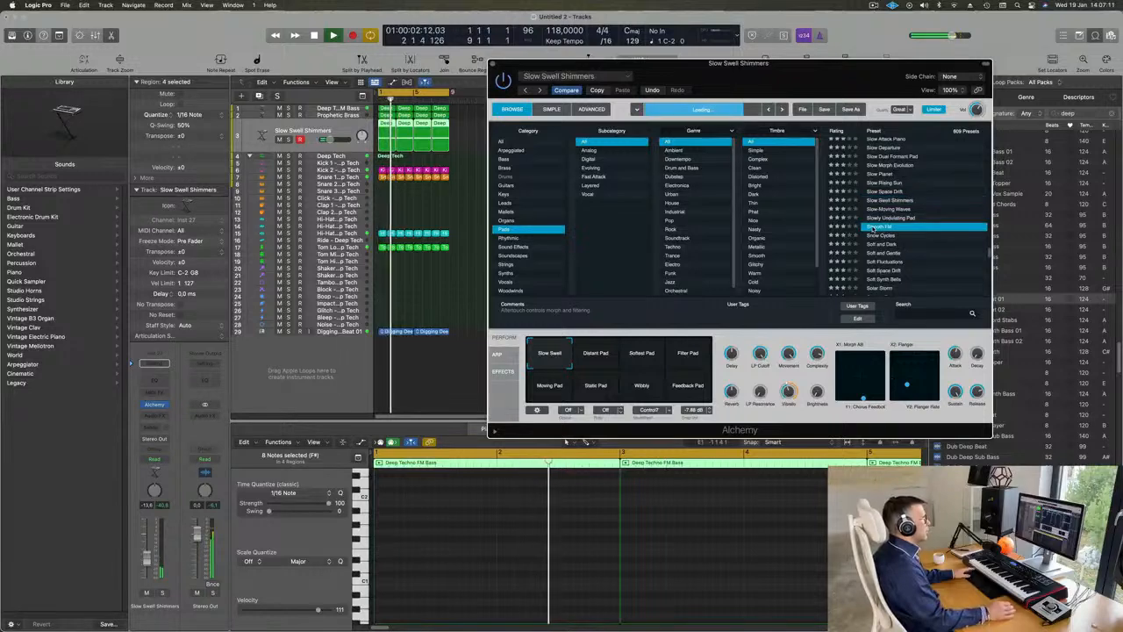
drag(824, 92, 847, 87)
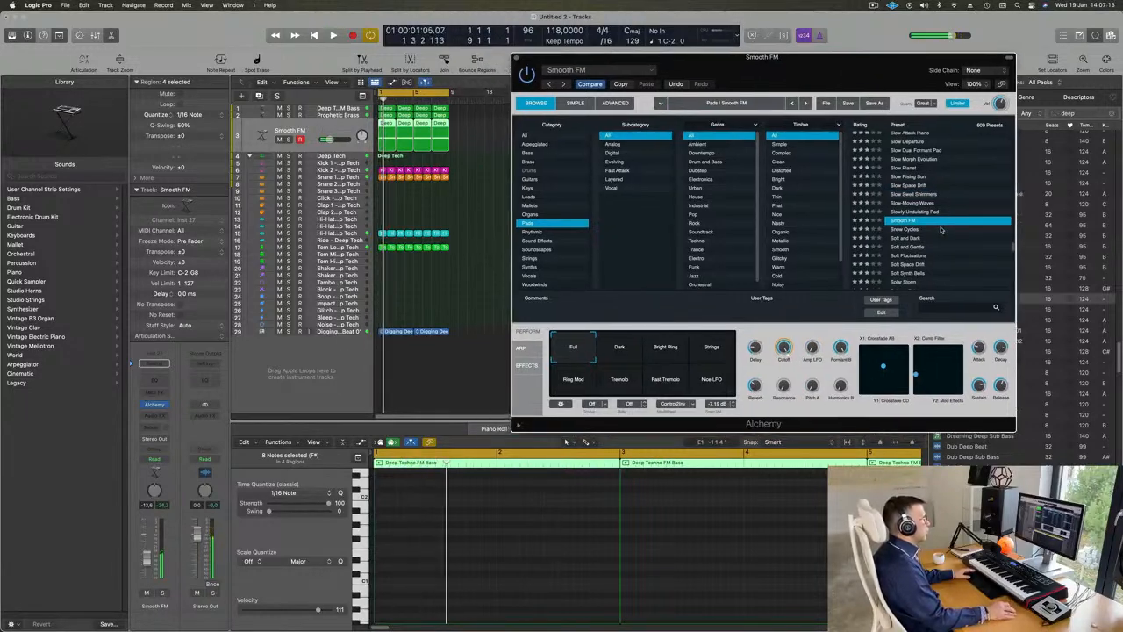
Step: Load the Songhellir-Granular Choir preset from Alchemy's Pads category and listen to it with the loop
scroll(941, 230, down, 3)
click(917, 247)
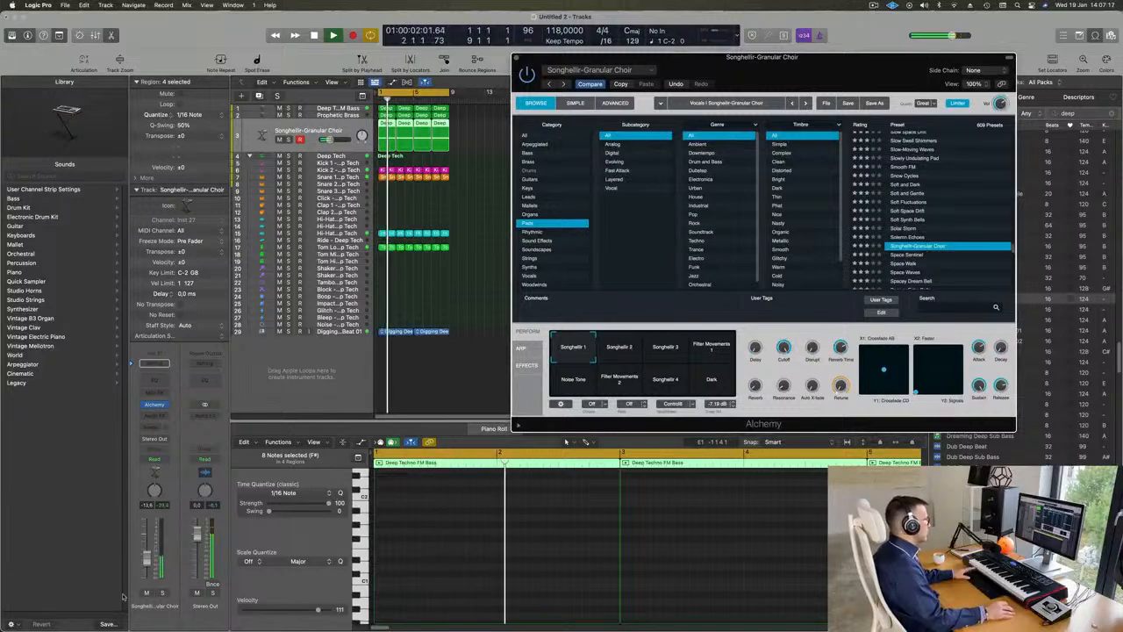
click(868, 535)
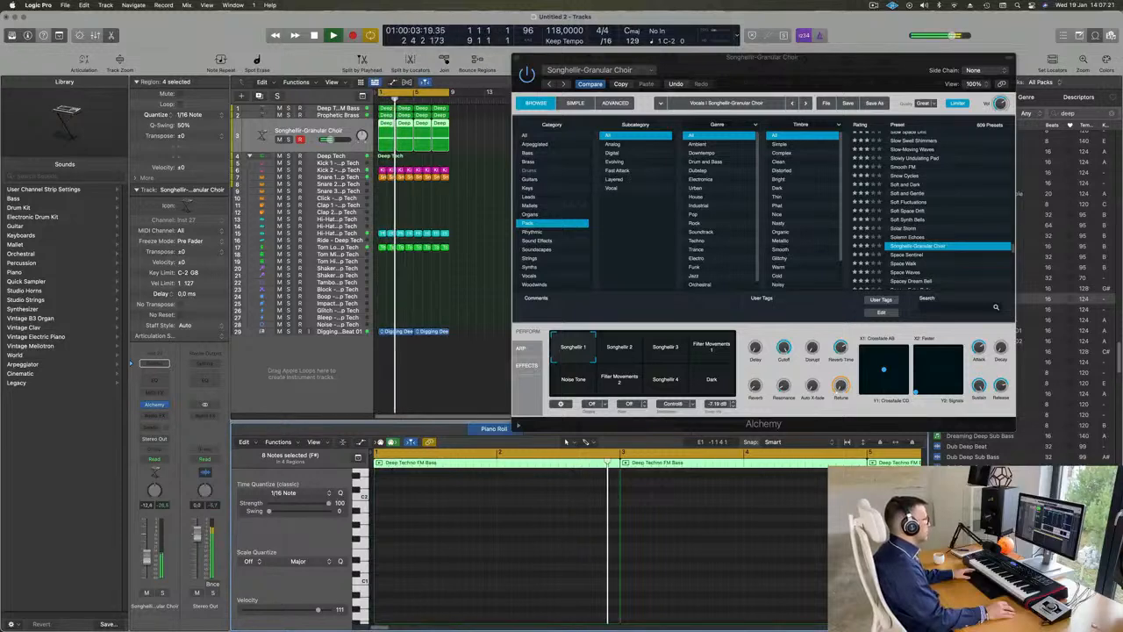
key(space)
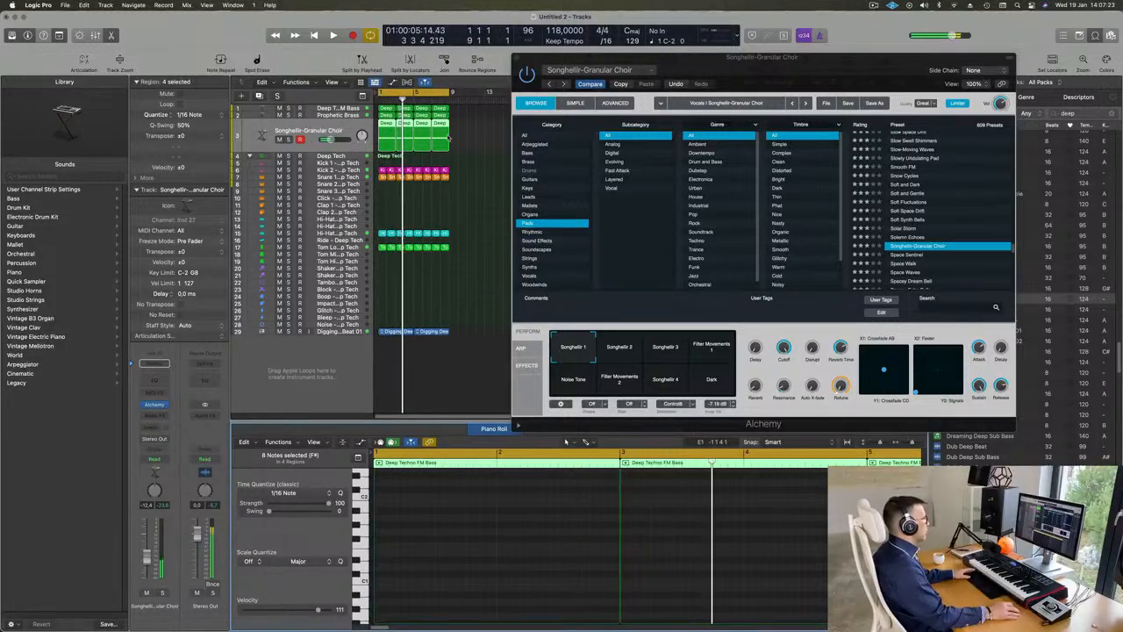
Step: Replace the four two-bar pad regions with a single region by deleting the repeats and extending the first to eight bars
mouse_move(463, 132)
mouse_down()
mouse_move(395, 146)
mouse_move(448, 147)
mouse_up()
key(Delete)
scroll(491, 530, down, 5)
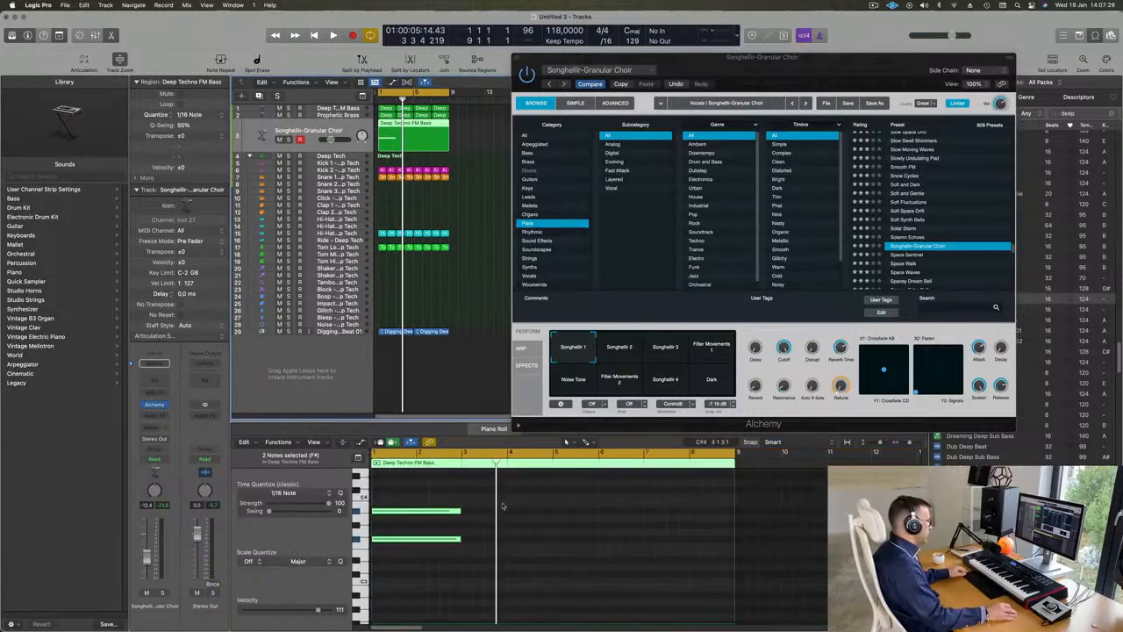
Step: Lengthen both stacked pad notes to fill the eight-bar region and play the result
drag(512, 493, 734, 541)
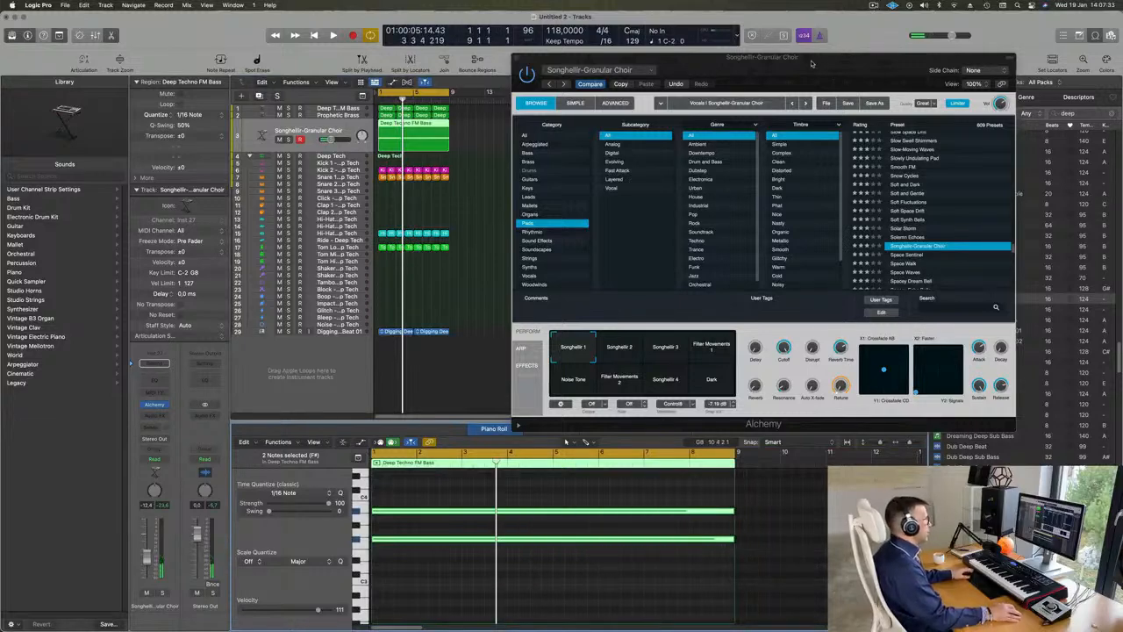
drag(812, 63, 770, 97)
key(space)
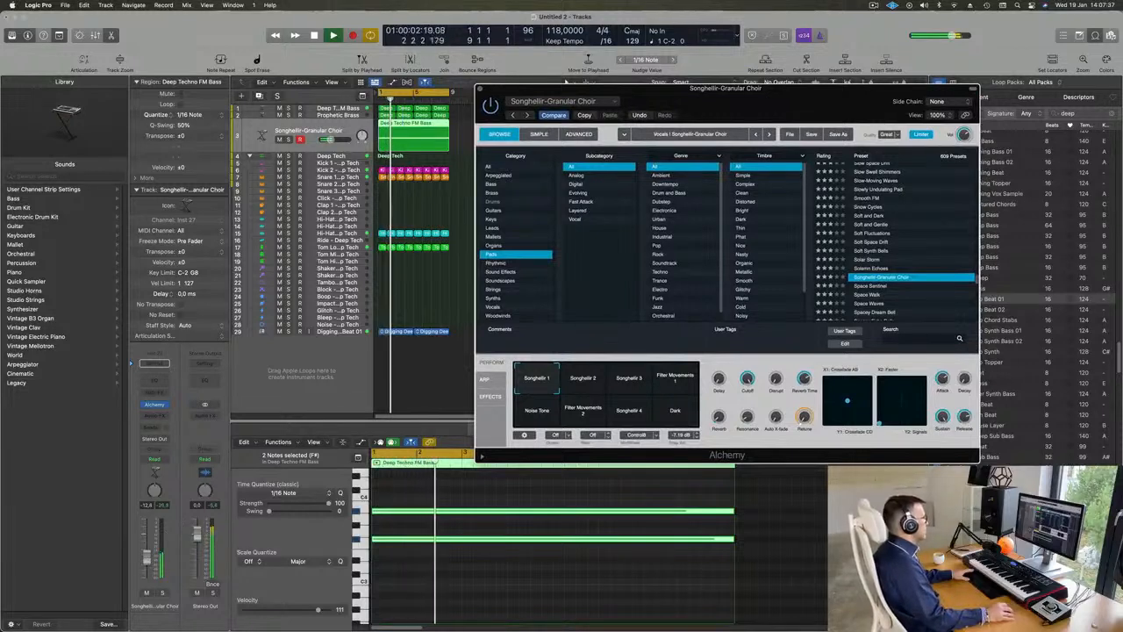
Step: Try the two pad notes an octave higher and an octave lower during playback, returning them to F#3 and A#3
click(398, 574)
scroll(447, 587, up, 1)
drag(423, 494, 448, 564)
key(Delete)
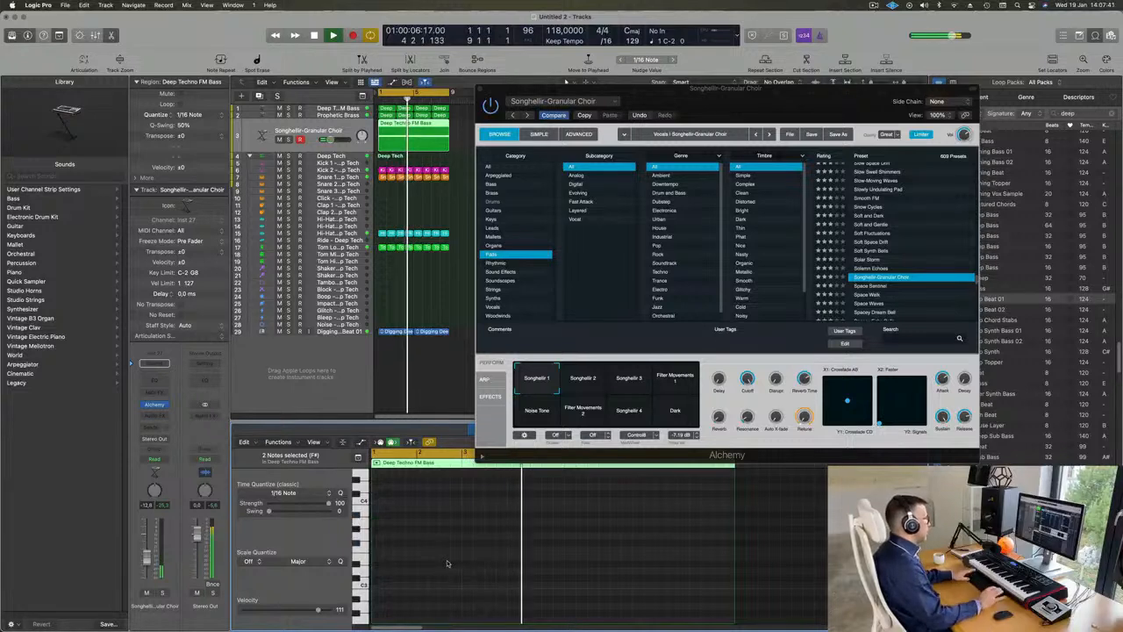
key(super+z)
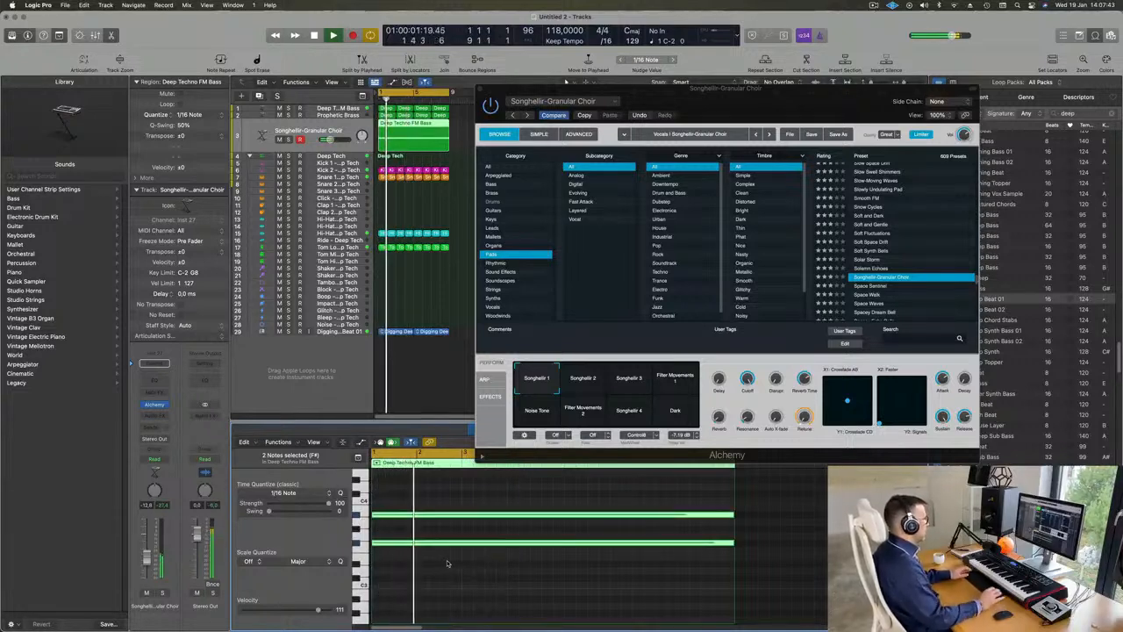
key(alt+shift+Down)
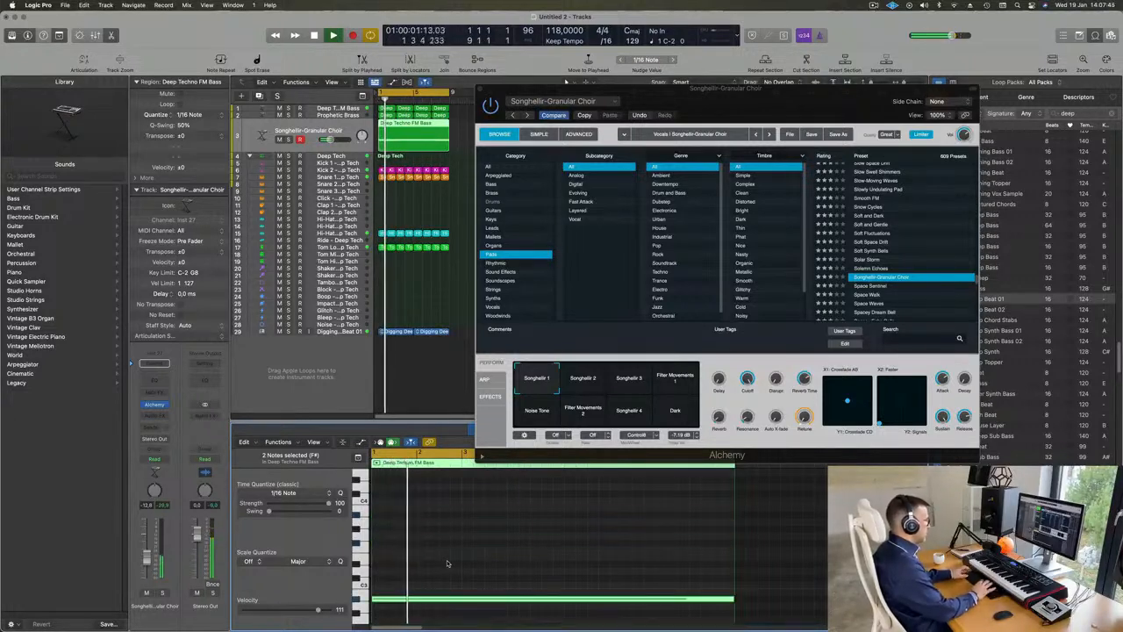
key(alt+shift+Up)
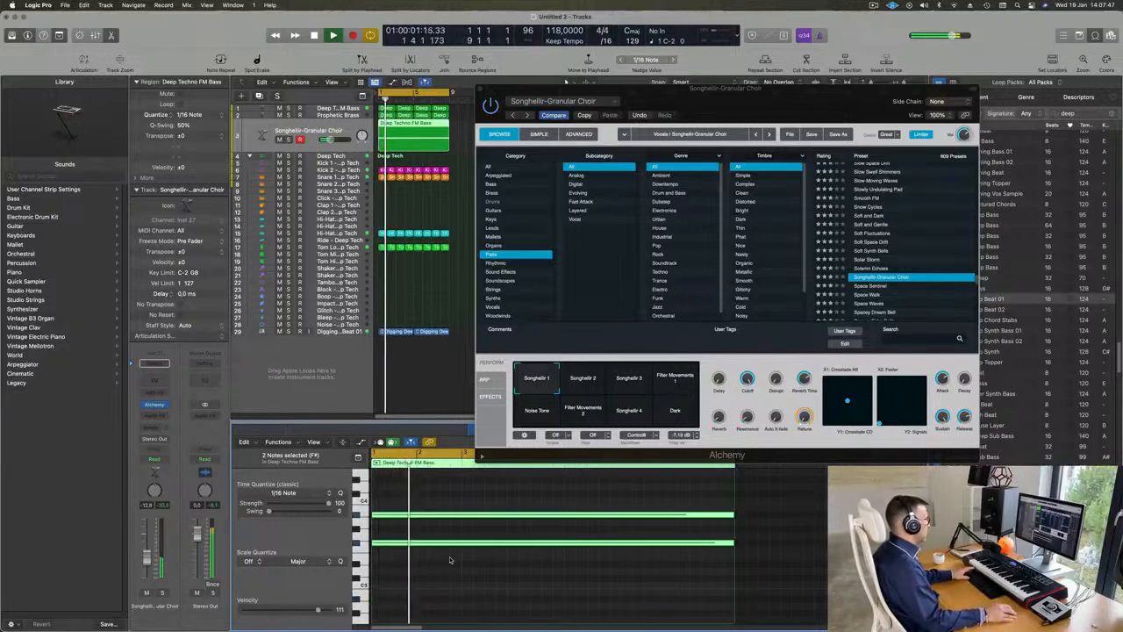
Step: Audition Alchemy's performance snapshots Songhellir 2, Songhellir 3, Filter Movements 1, Noise Tone and Filter Movements 2 with the loop
drag(753, 99, 807, 127)
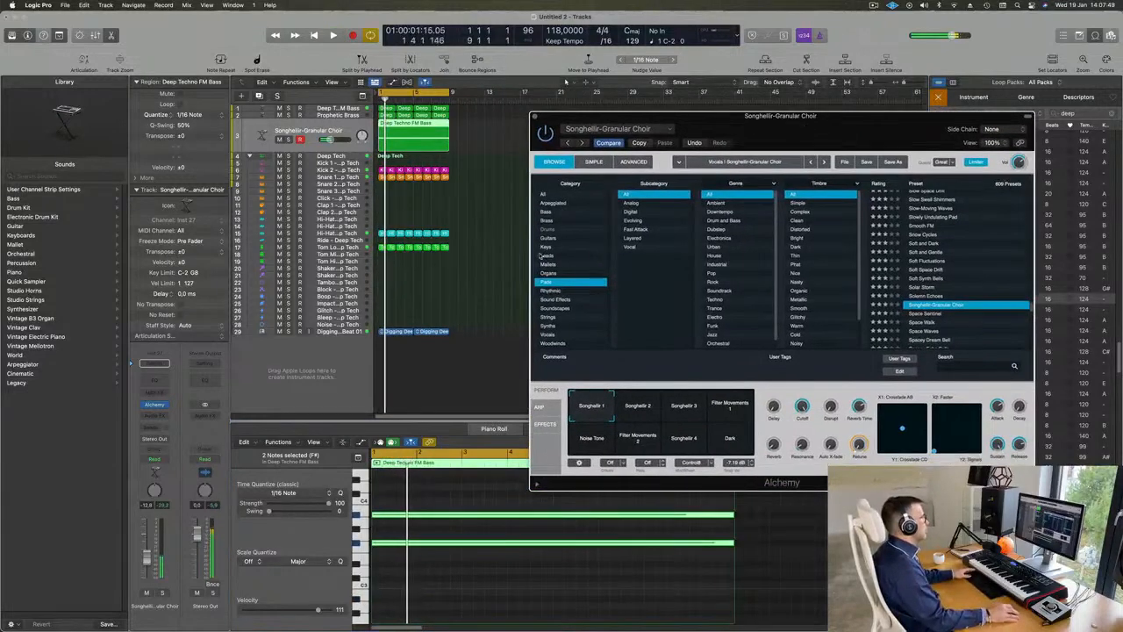
key(space)
click(755, 544)
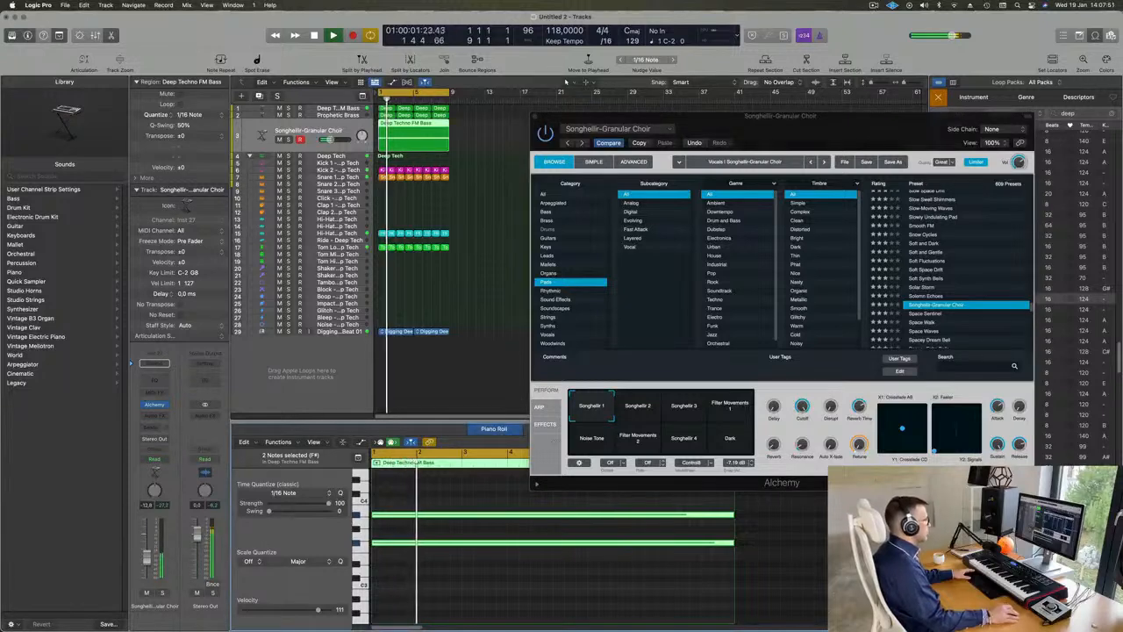
click(630, 420)
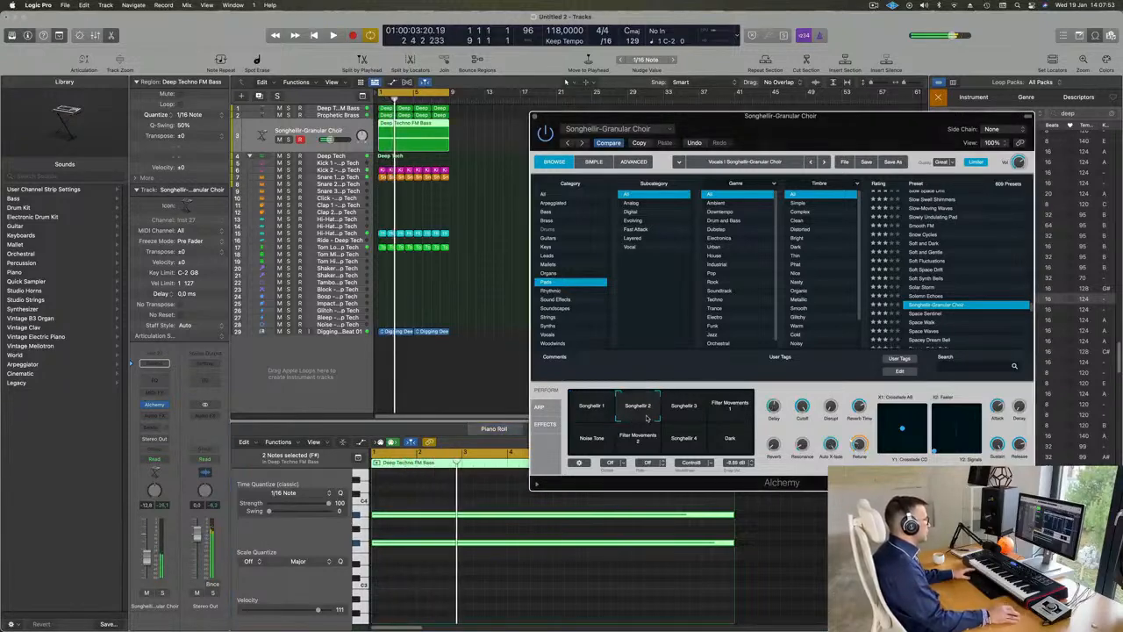
key(space)
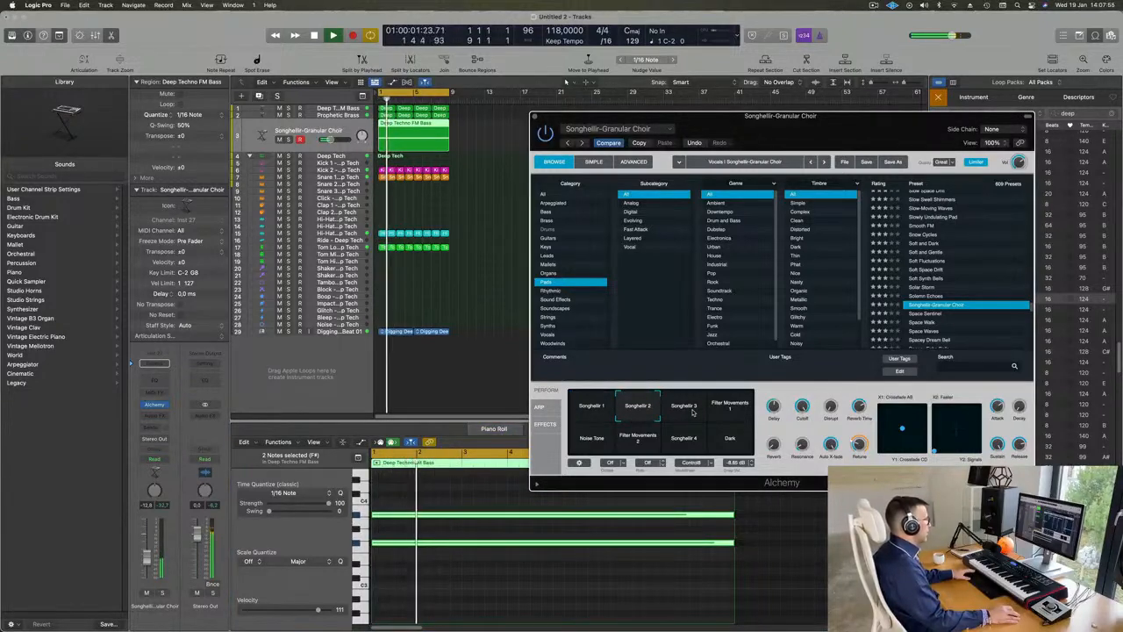
click(693, 412)
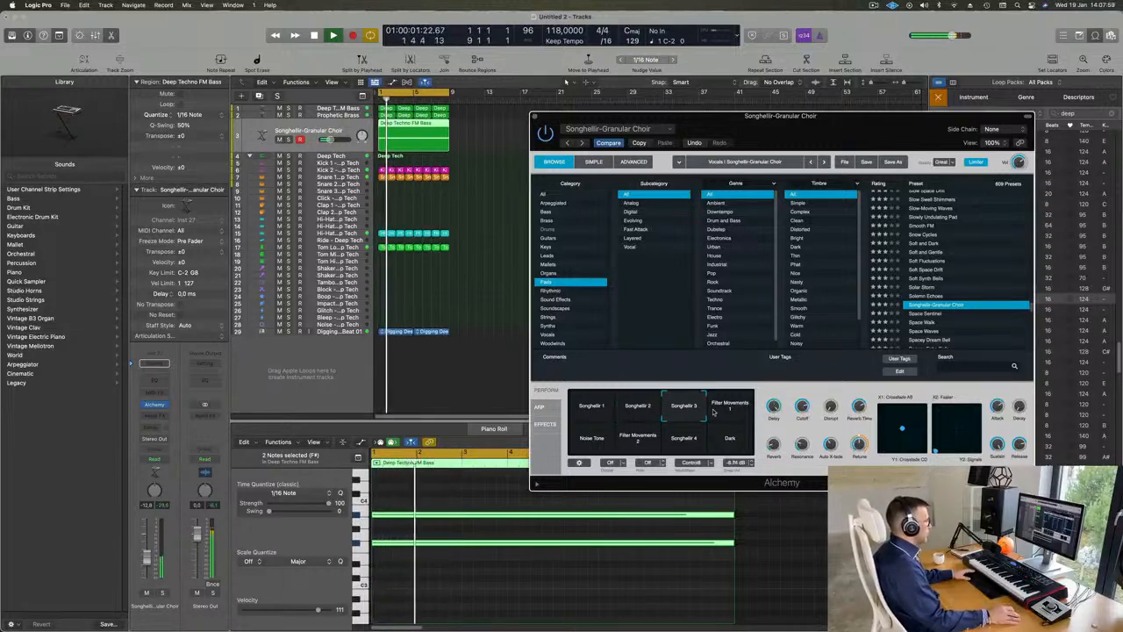
click(740, 411)
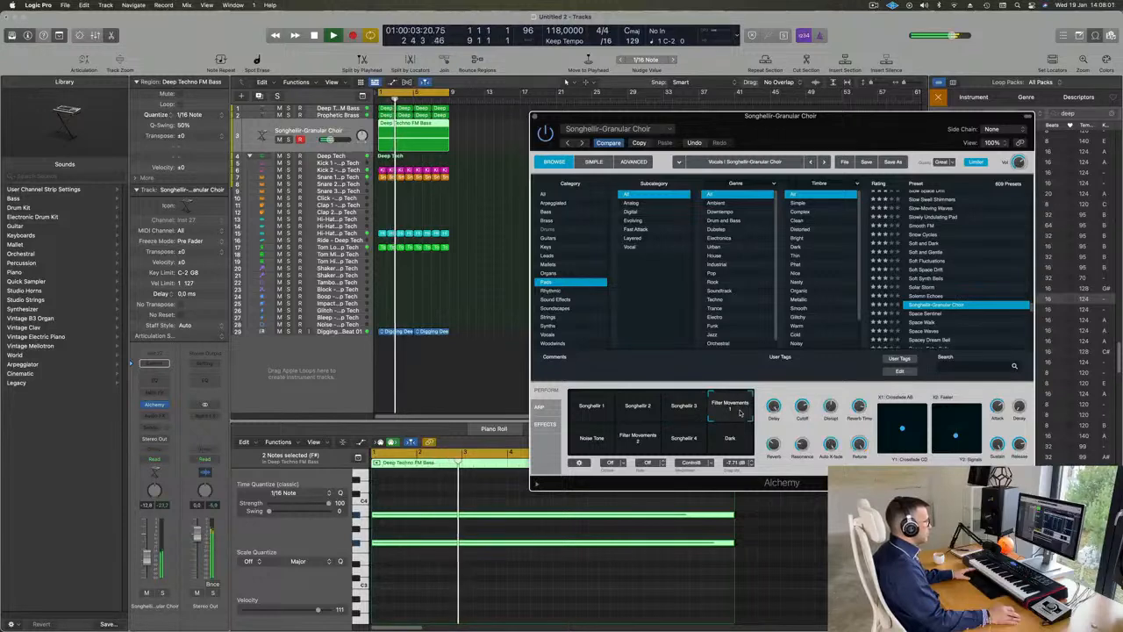
click(591, 448)
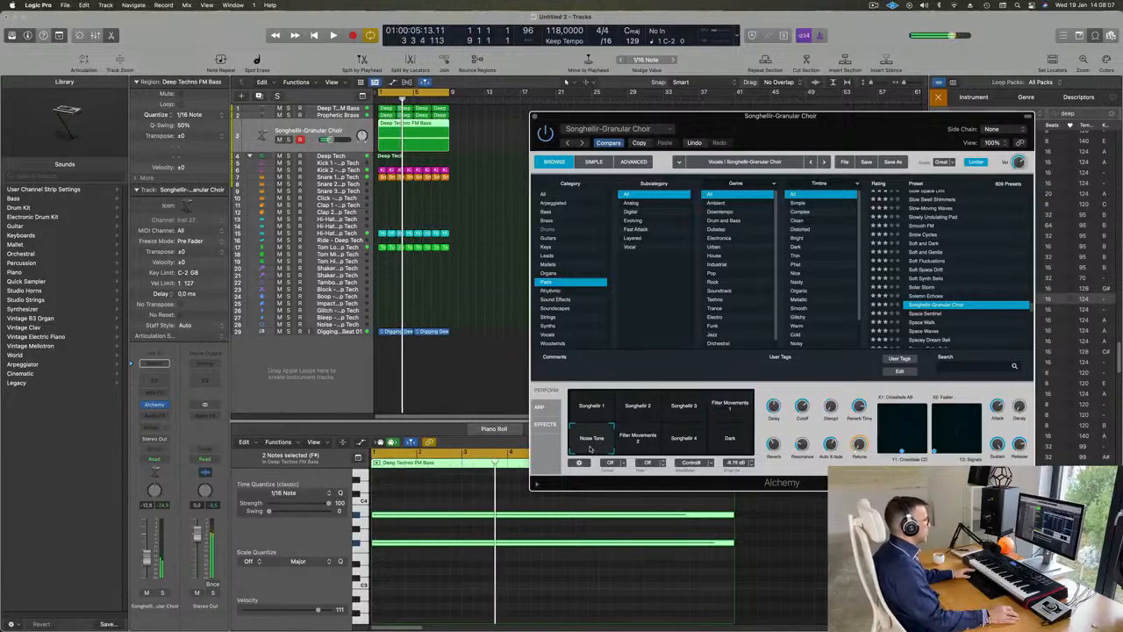
key(space)
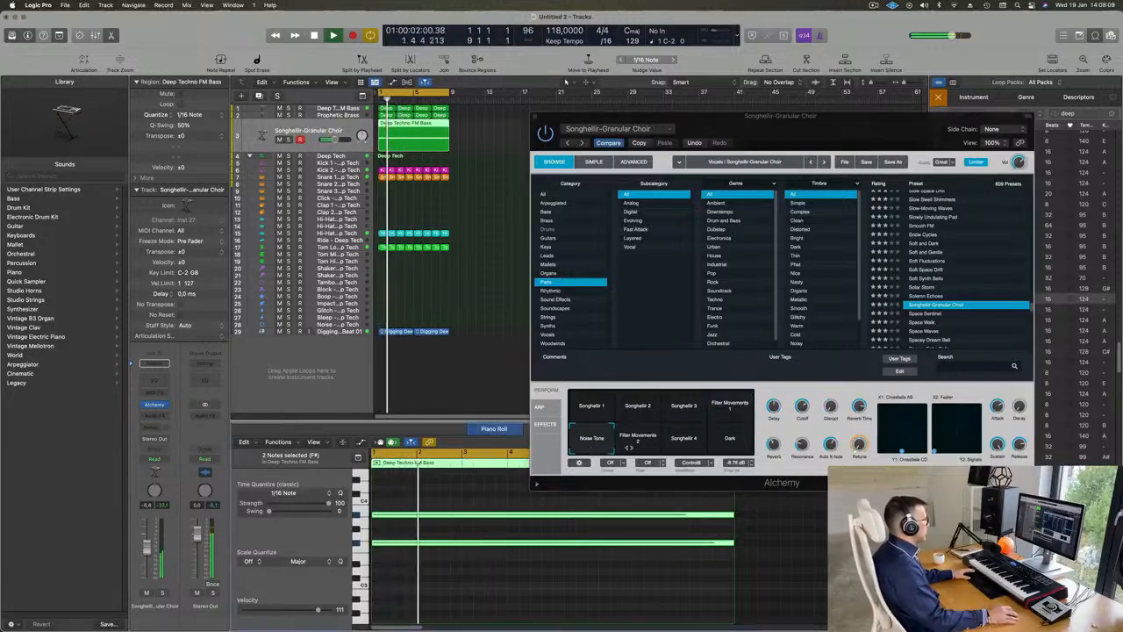
click(638, 445)
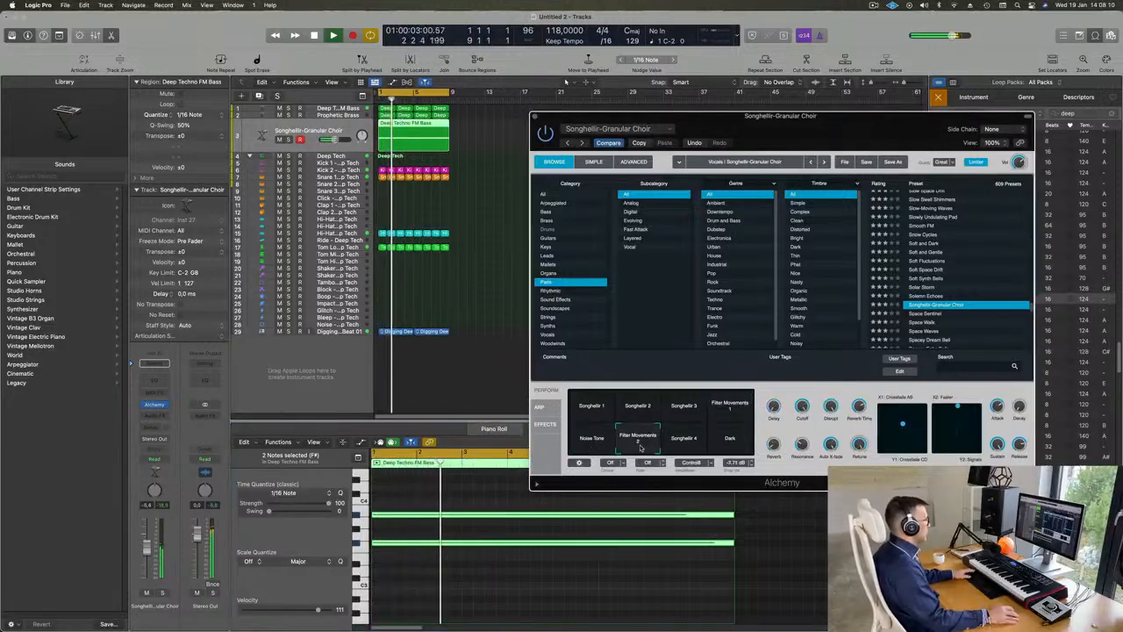
Step: Choose the Songhellir 4 snapshot, check the pad in solo and with the full loop, and close the Alchemy window
click(692, 444)
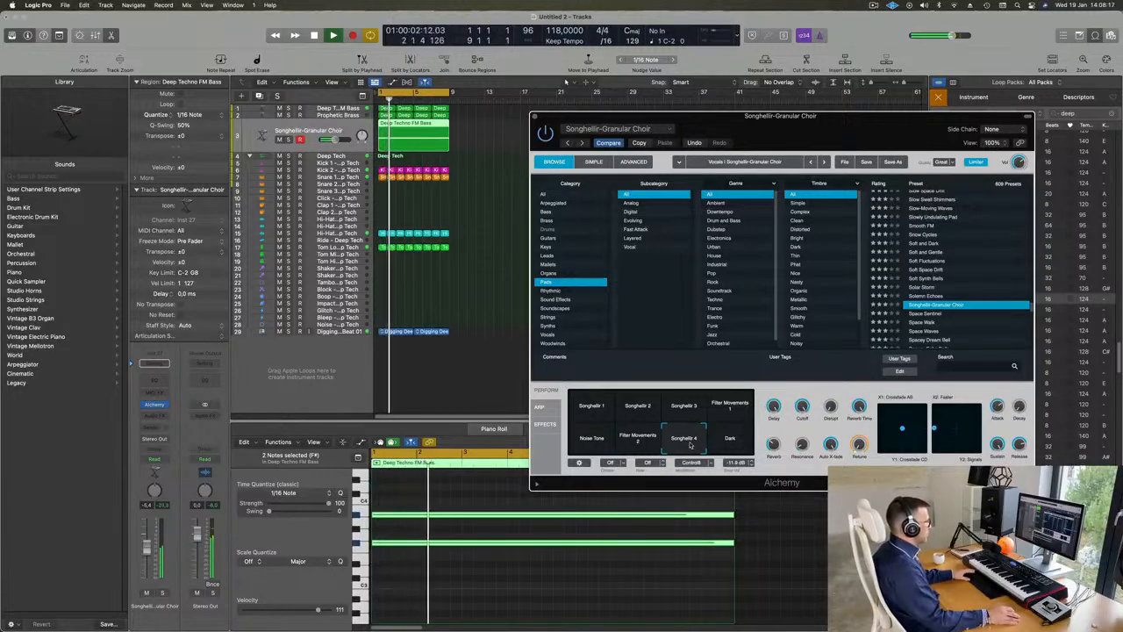
click(162, 593)
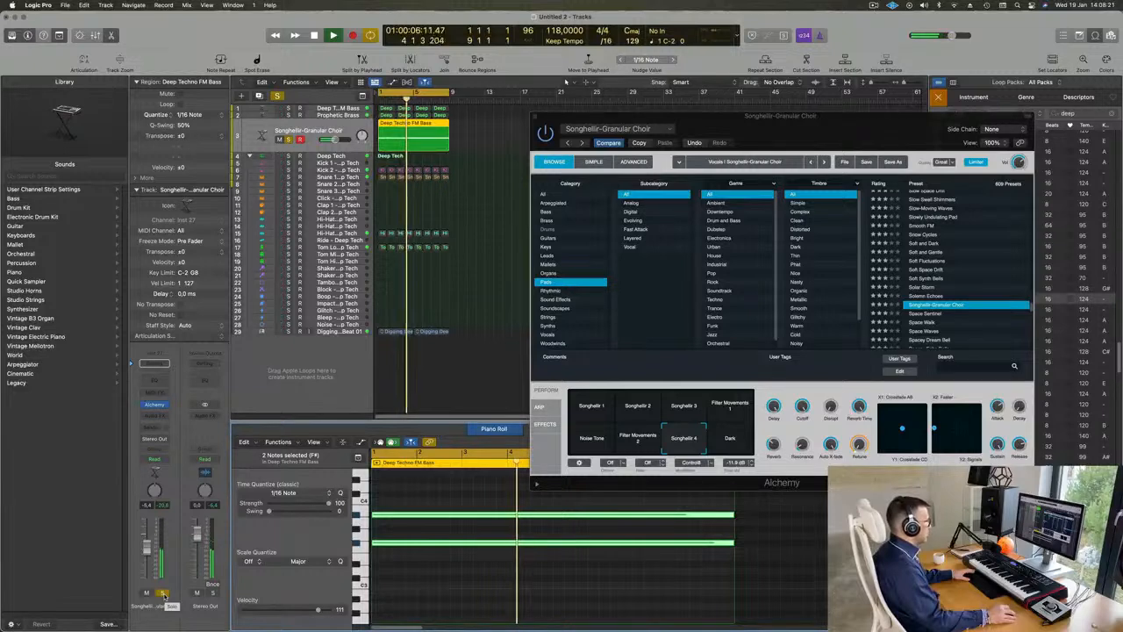
click(162, 594)
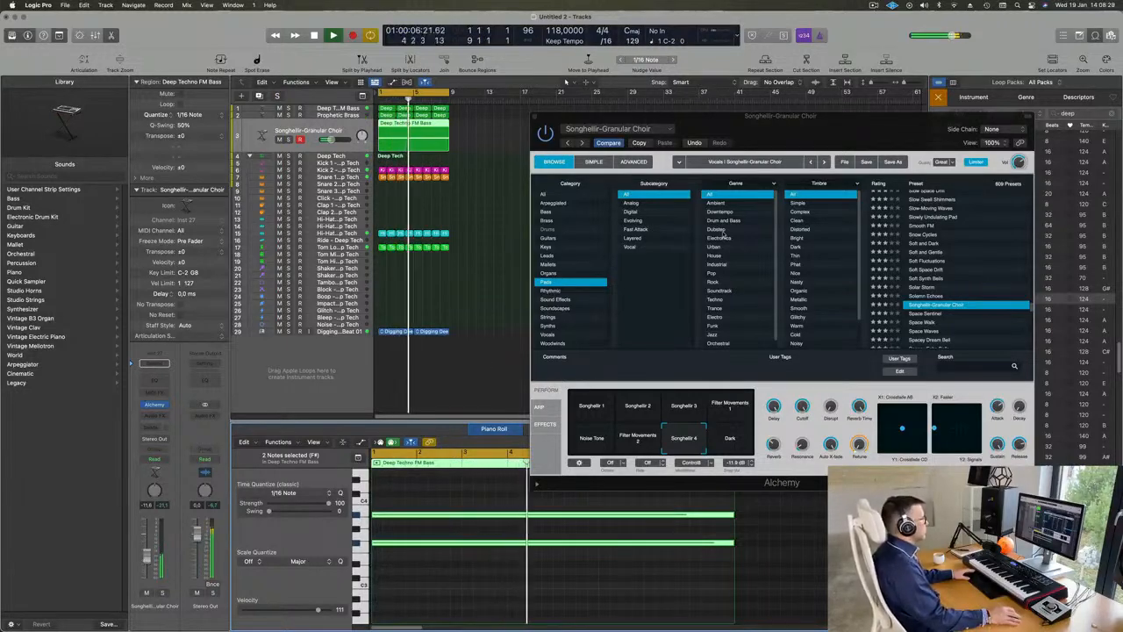
drag(743, 115, 545, 316)
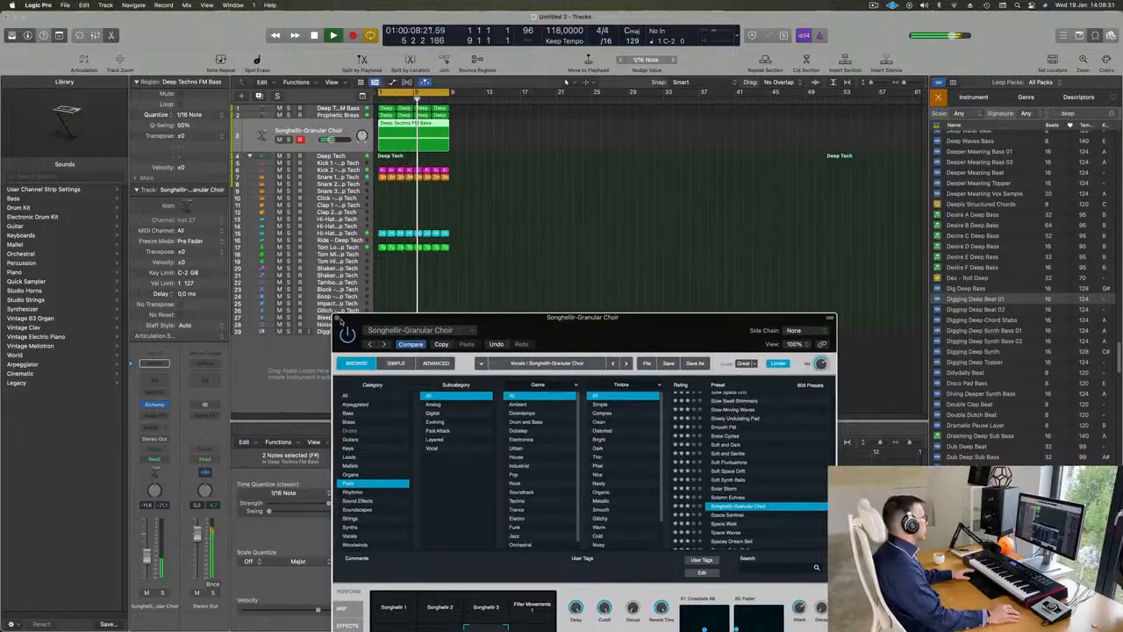
key(super+w)
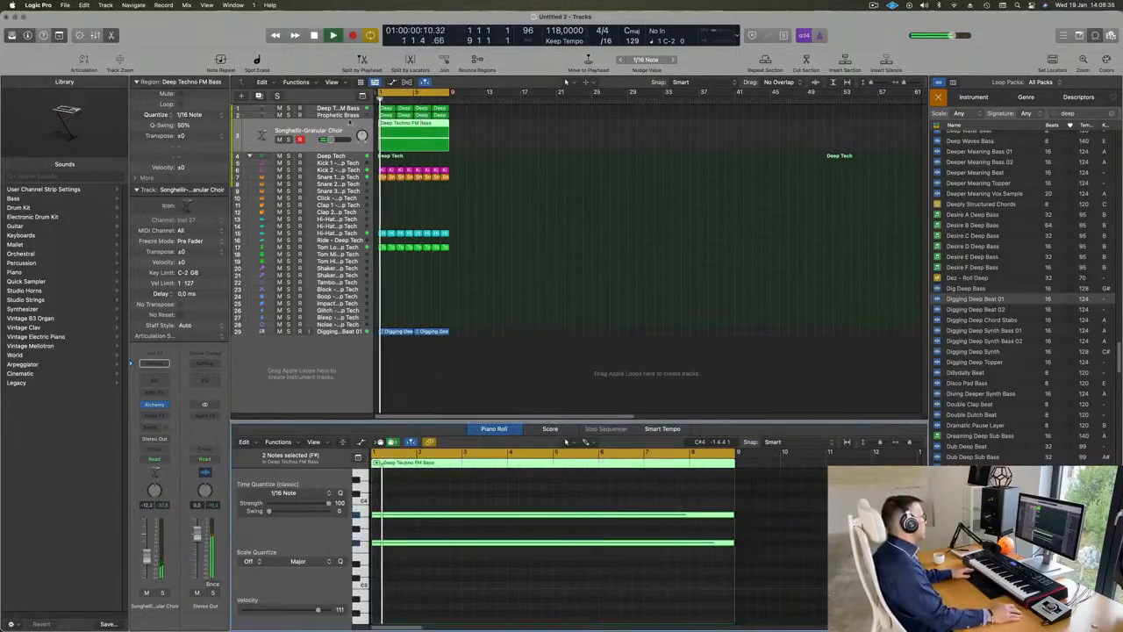
Step: Duplicate the Deep Techno FM Bass track with its instrument and copy its first region onto the new track
click(354, 109)
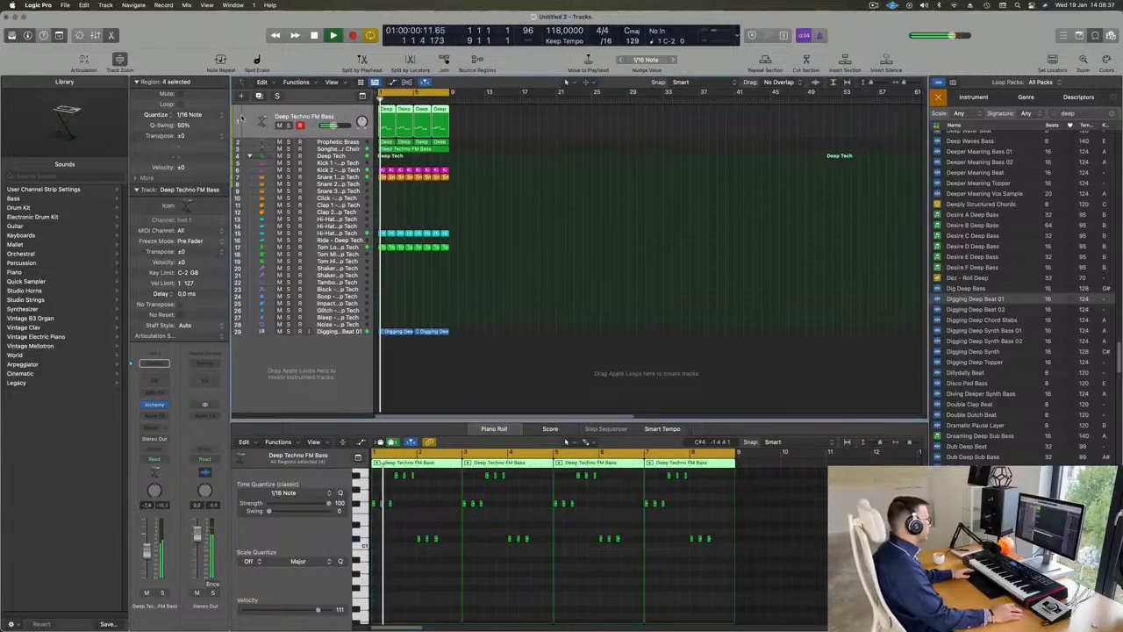
click(259, 95)
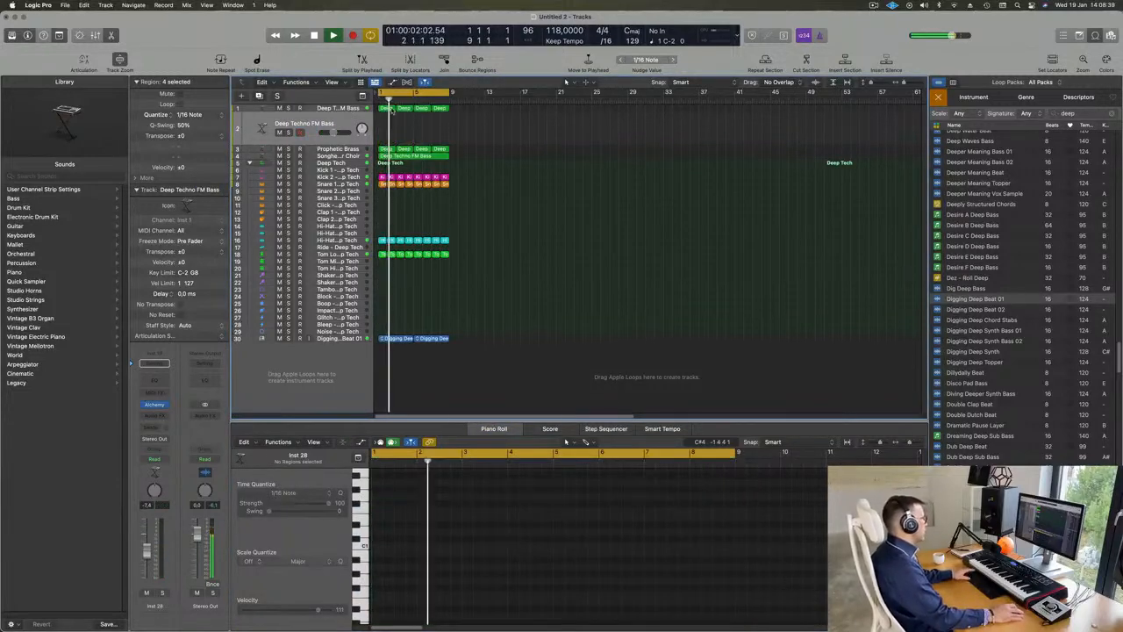
click(389, 108)
mouse_move(389, 110)
mouse_down()
mouse_move(389, 130)
mouse_move(386, 115)
mouse_up()
key(space)
click(405, 109)
Step: Delete the repeated notes in the copied bass region, keeping only the first note of each group
scroll(440, 561, up, 5)
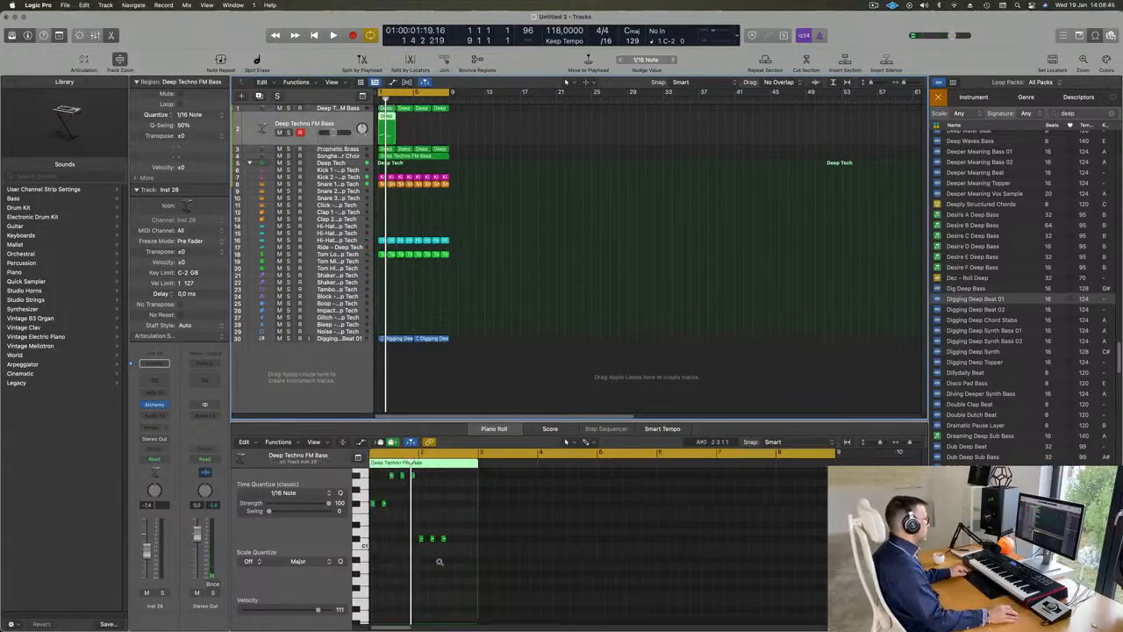
scroll(443, 563, left, 3)
drag(409, 491, 575, 530)
key(Delete)
scroll(519, 542, up, 3)
key(Delete)
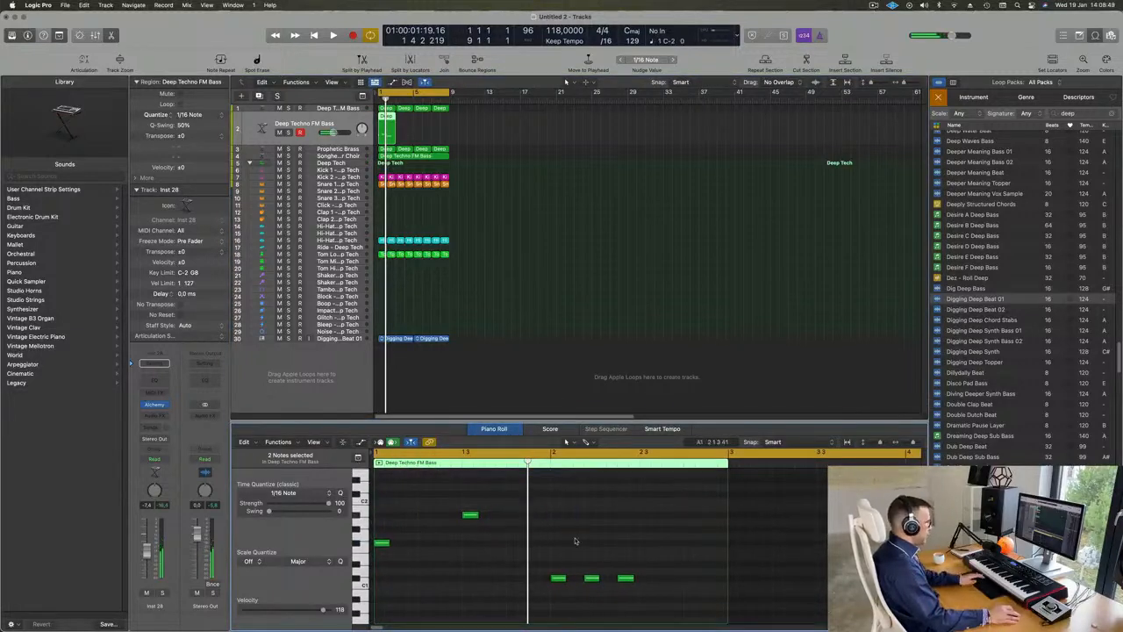
drag(639, 588, 641, 590)
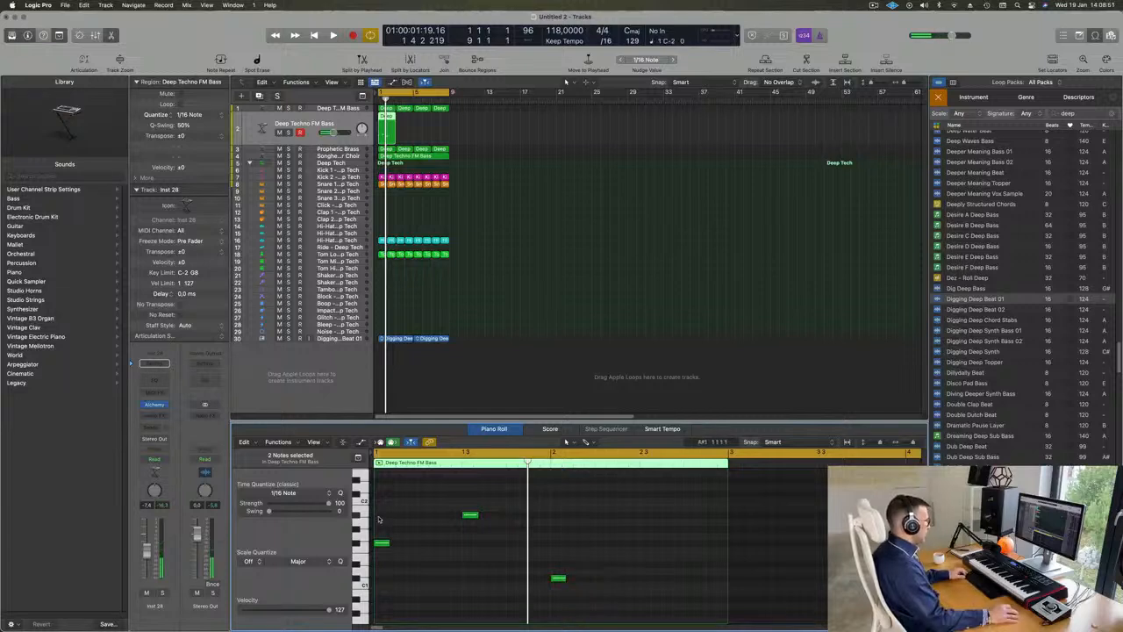
Step: Lengthen the three remaining notes to half a bar each and copy the C#1 note to the second half of bar 2
drag(380, 517, 596, 617)
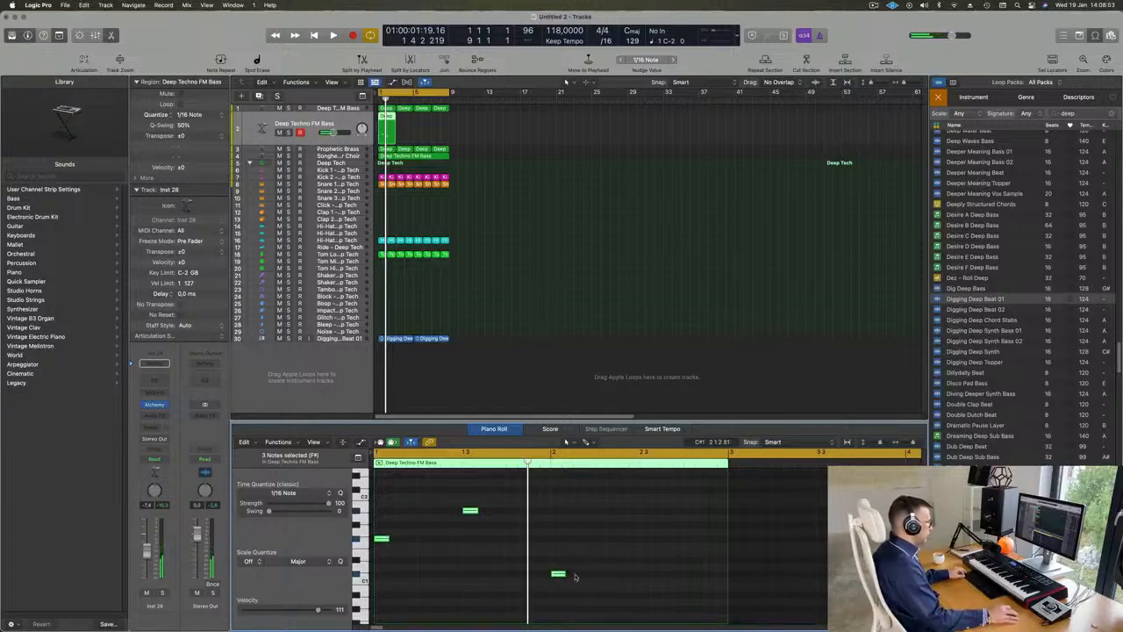
drag(575, 577, 697, 575)
click(610, 575)
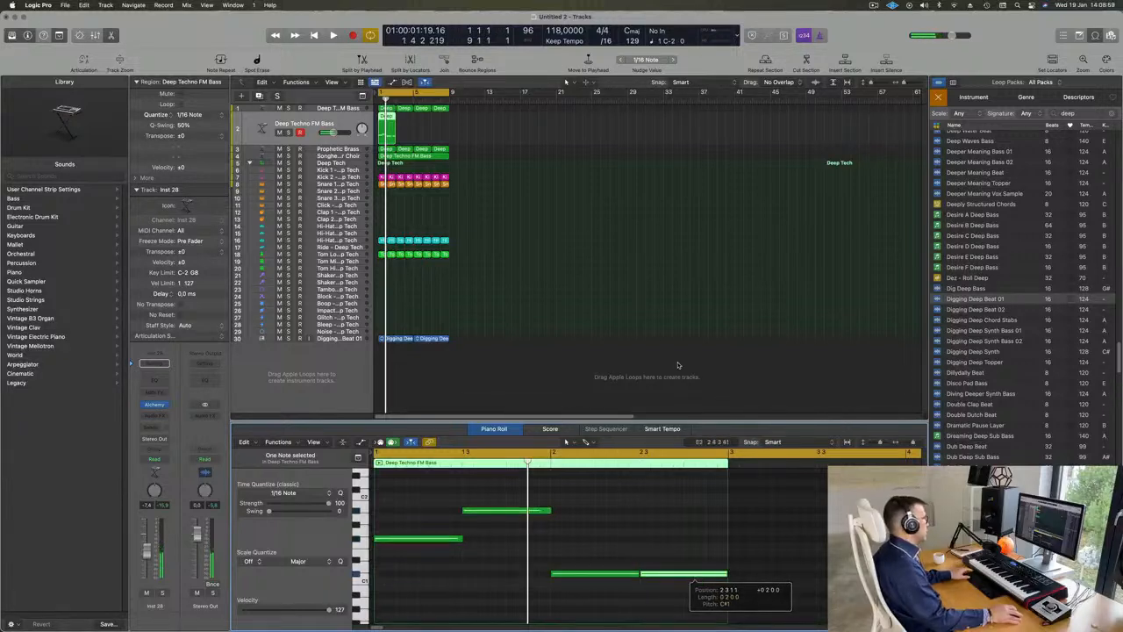
key(space)
key(space)
Step: Repeat the two-bar region until it fills the eight-bar cycle, select all four regions and play them with the loop
click(457, 134)
click(338, 129)
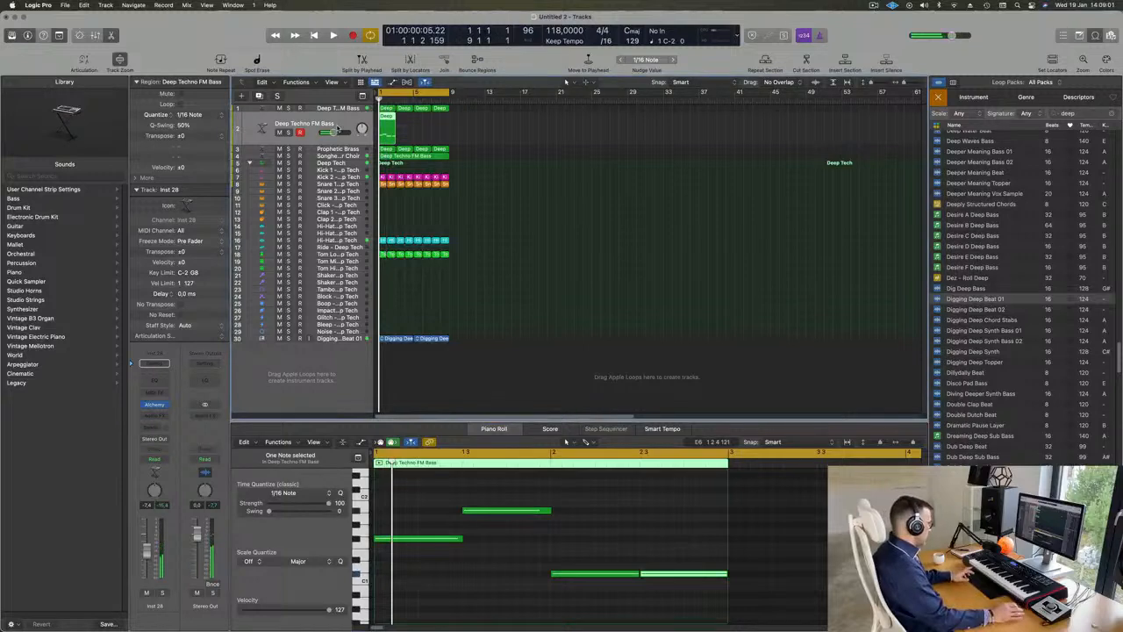
key(super+r)
key(super+r)
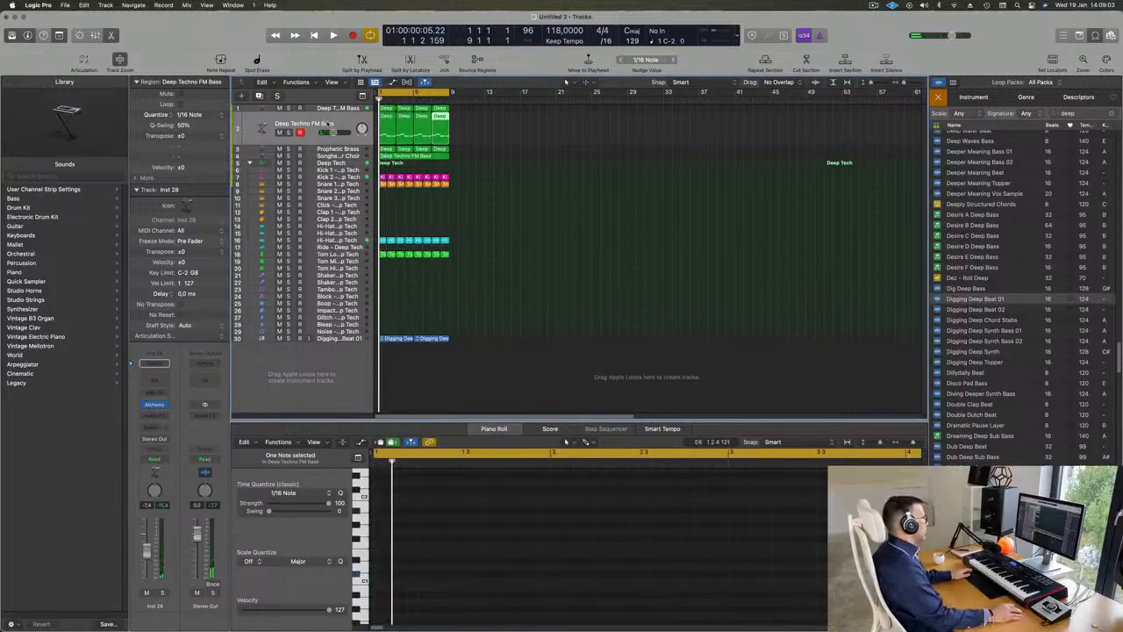
click(328, 123)
key(space)
key(space)
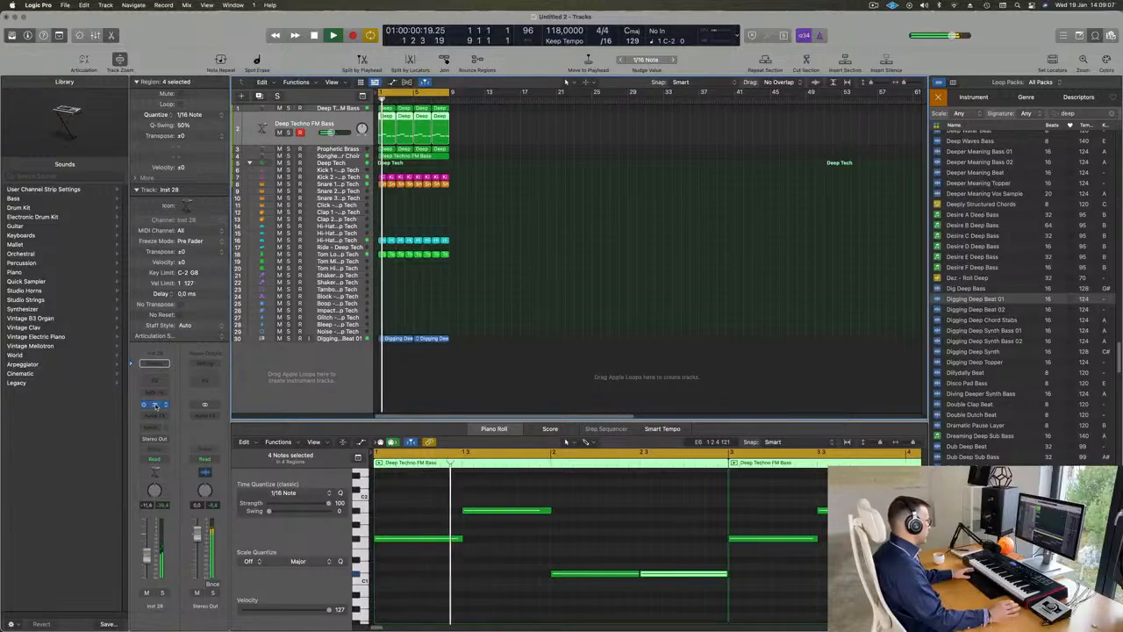
Step: Open the duplicated track's Alchemy, clear the preset search, filter to the Bass category and load 808 Mutation Bass
click(154, 405)
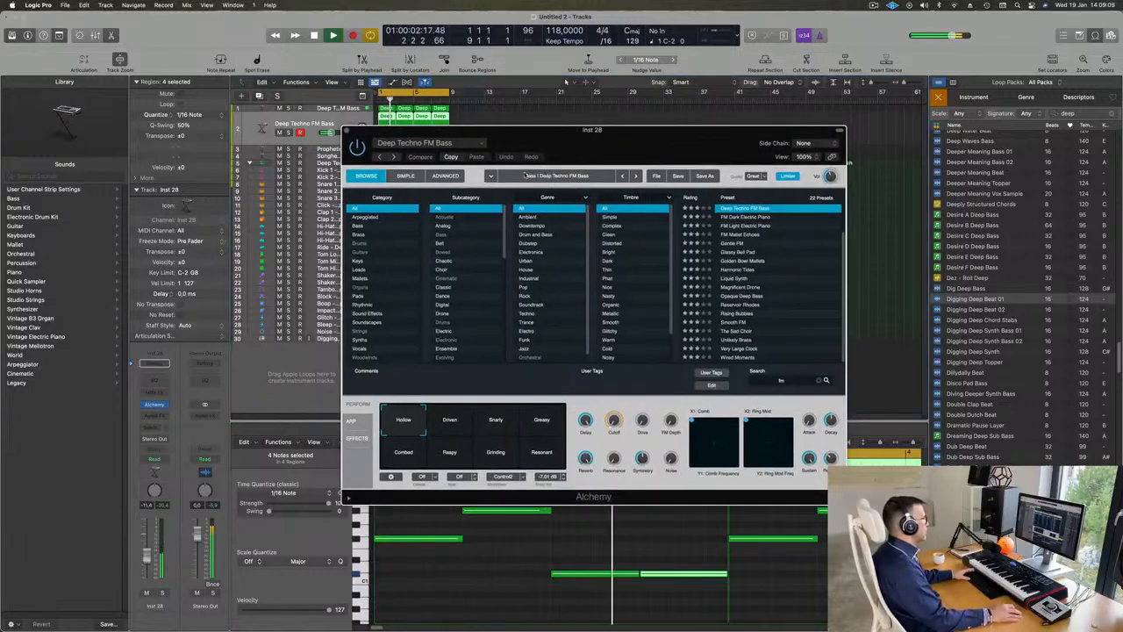
click(359, 227)
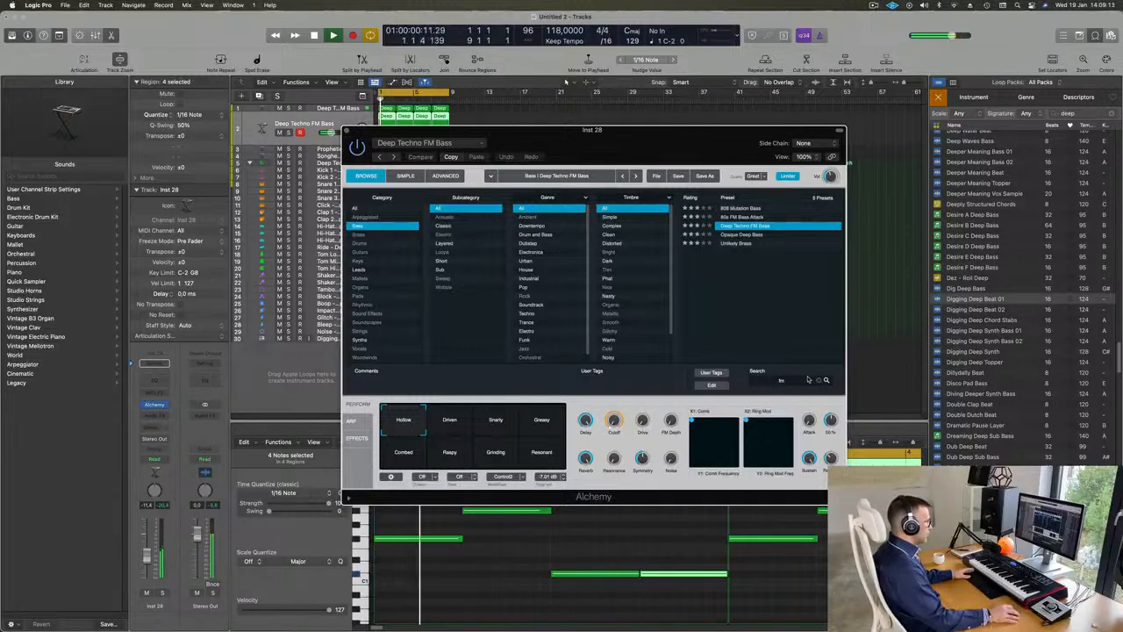
key(space)
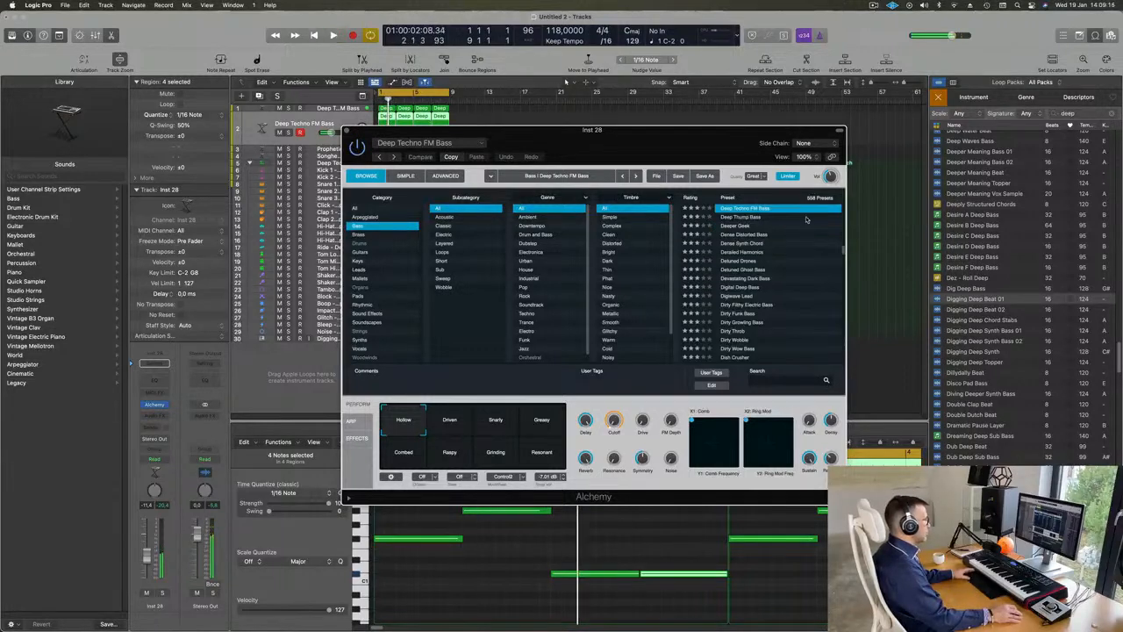
scroll(792, 231, up, 15)
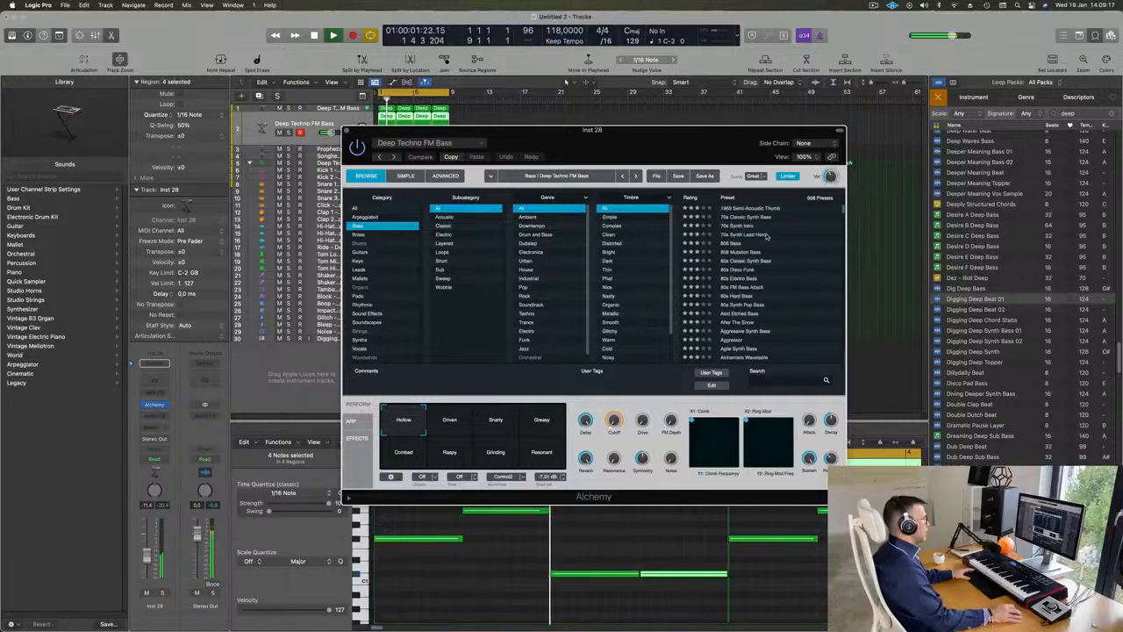
click(738, 253)
key(space)
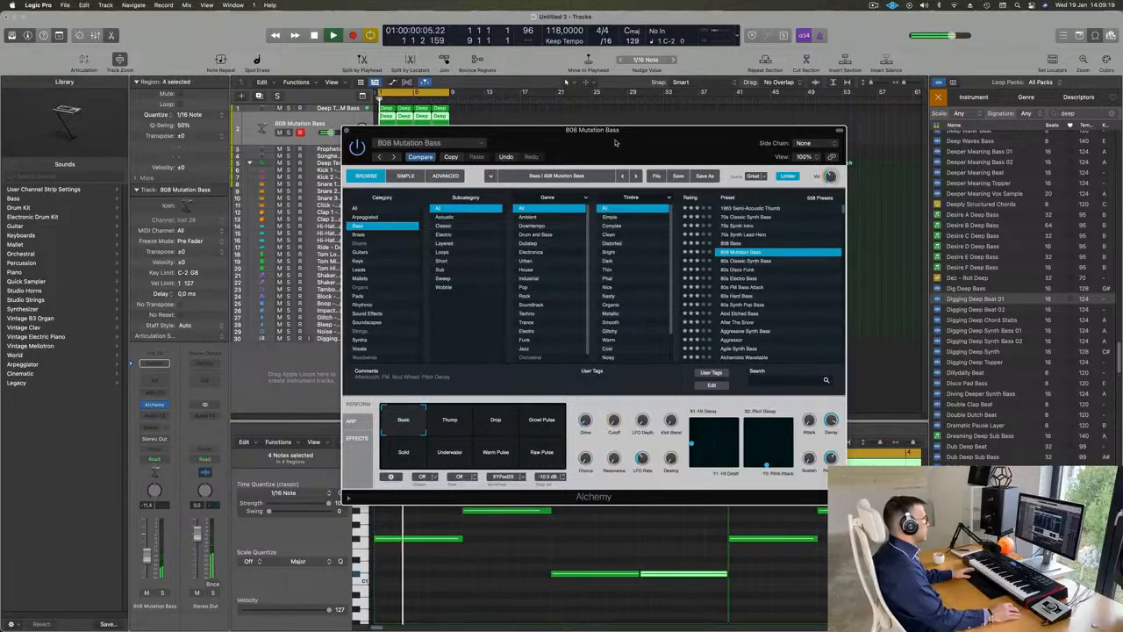
drag(616, 143, 788, 169)
key(Return)
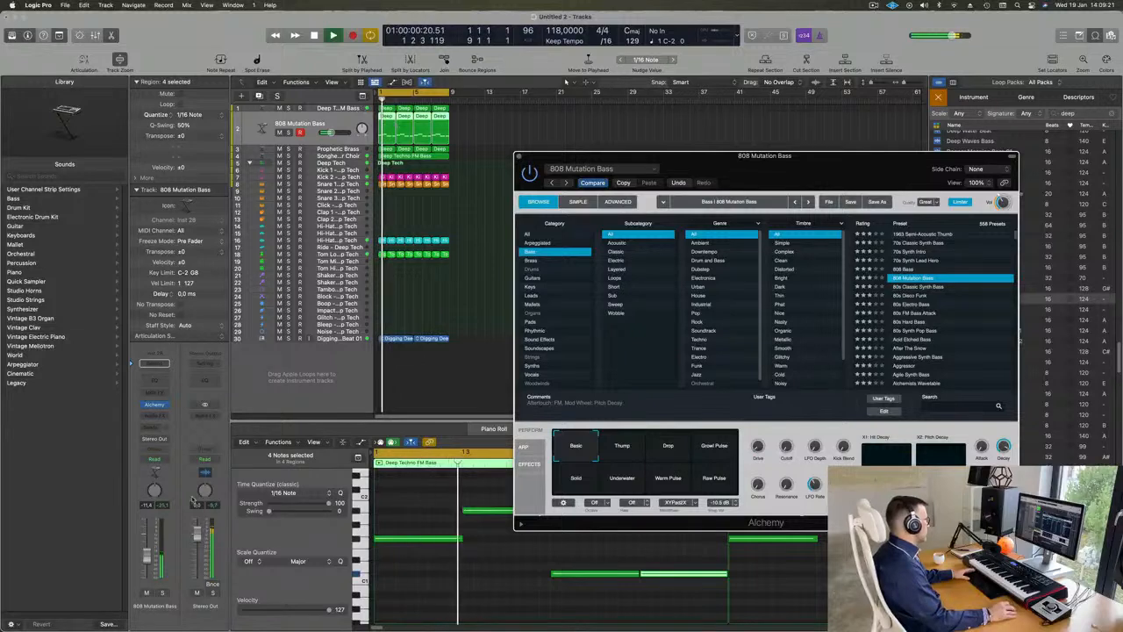
Step: Solo the 808 Mutation Bass track and transpose all its notes up one octave during playback
key(s)
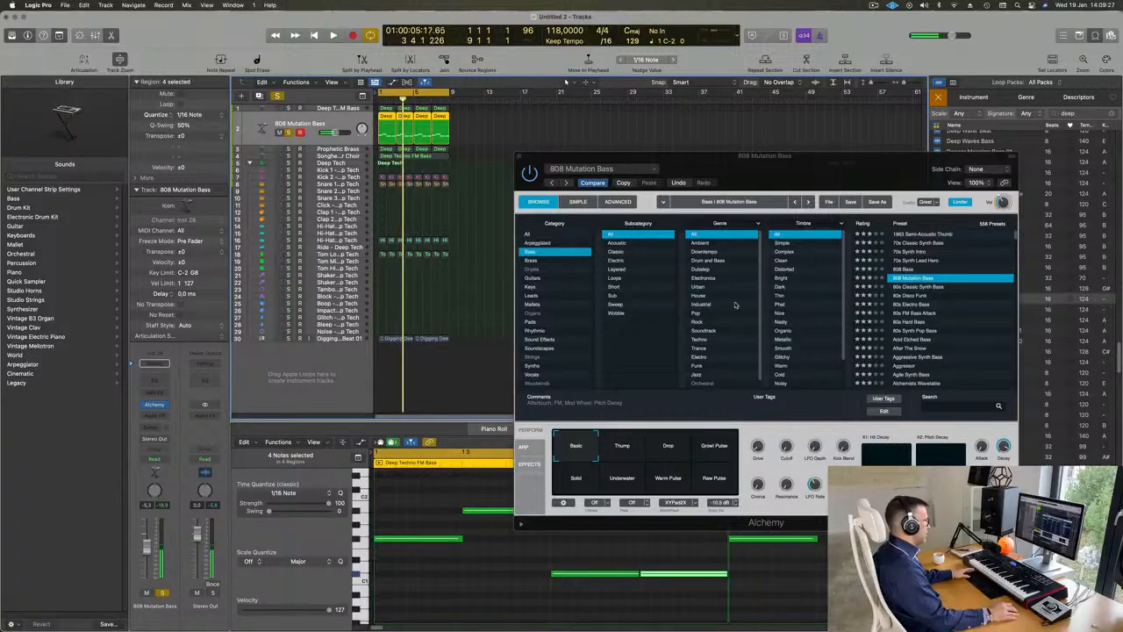
click(503, 568)
key(super+a)
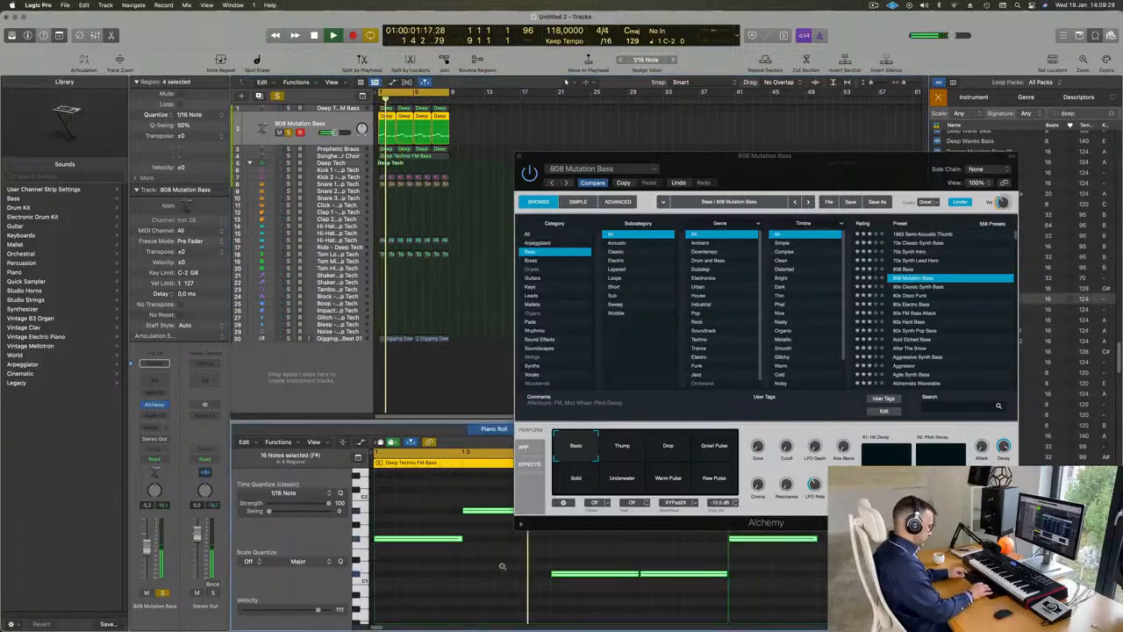
key(Delete)
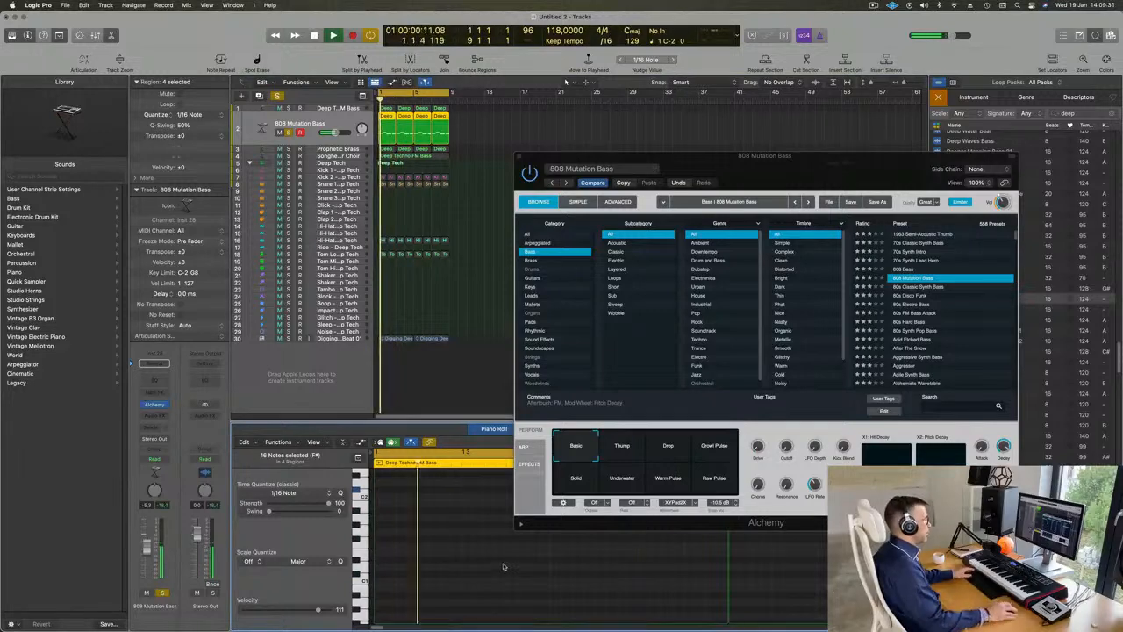
drag(865, 166, 862, 95)
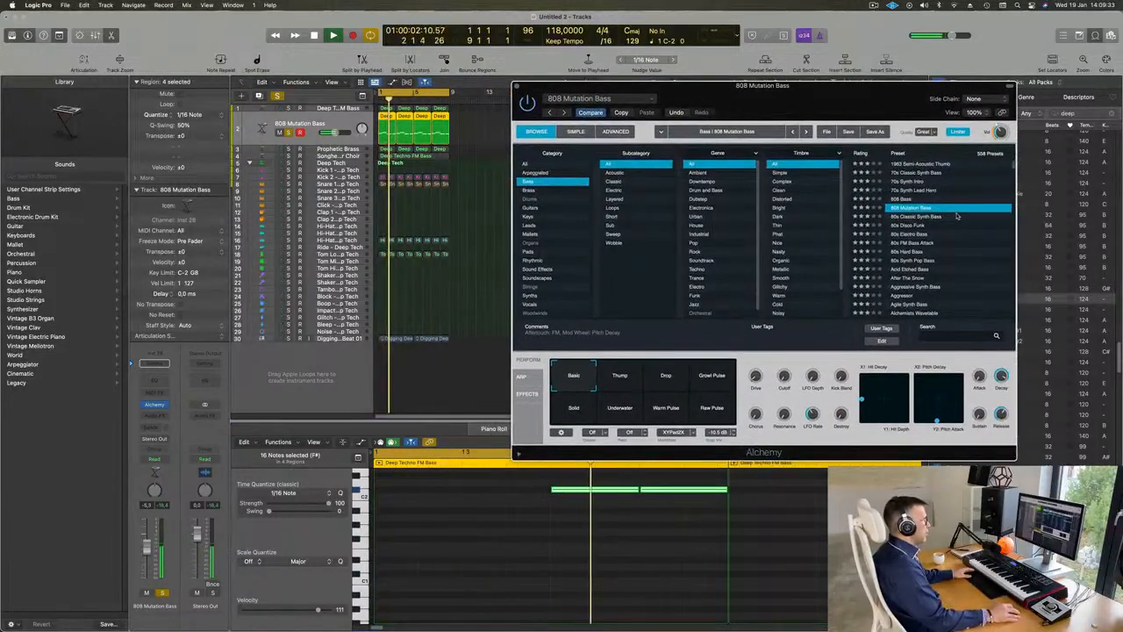
Step: Load the 808 Bass preset, transpose all the notes up another octave and play them with the full loop
click(905, 199)
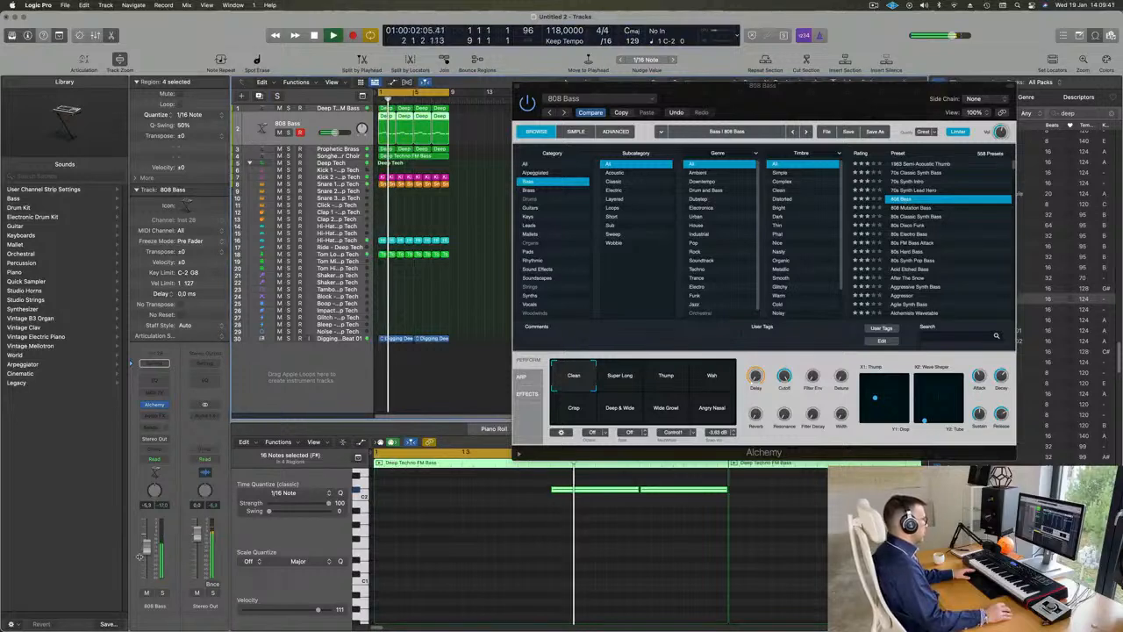
key(space)
click(452, 555)
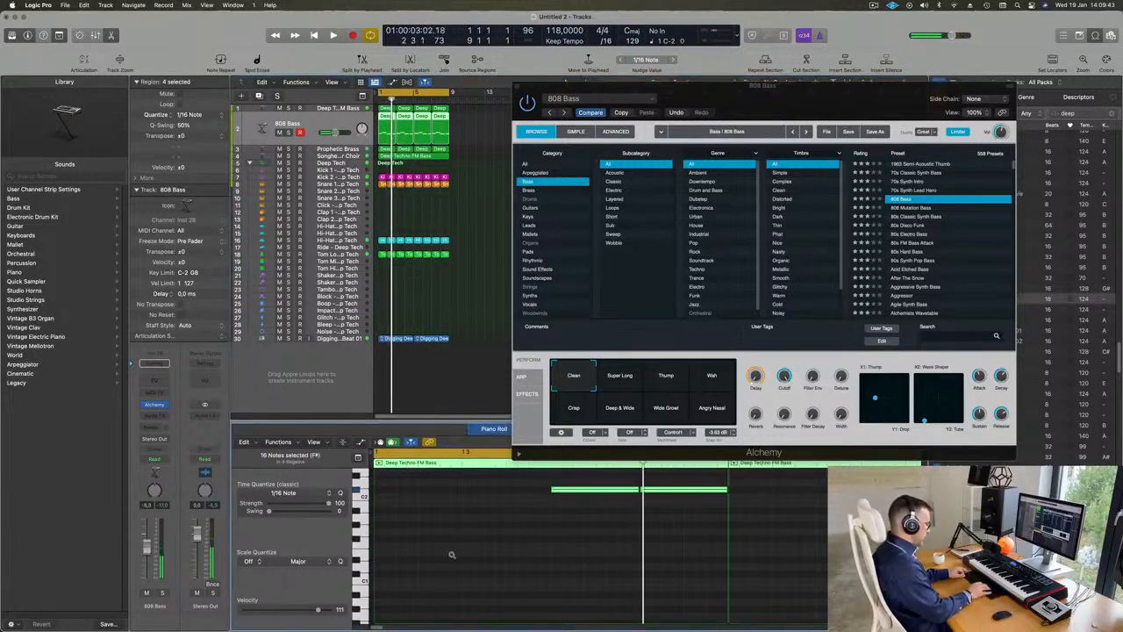
key(shift+alt+Up)
key(space)
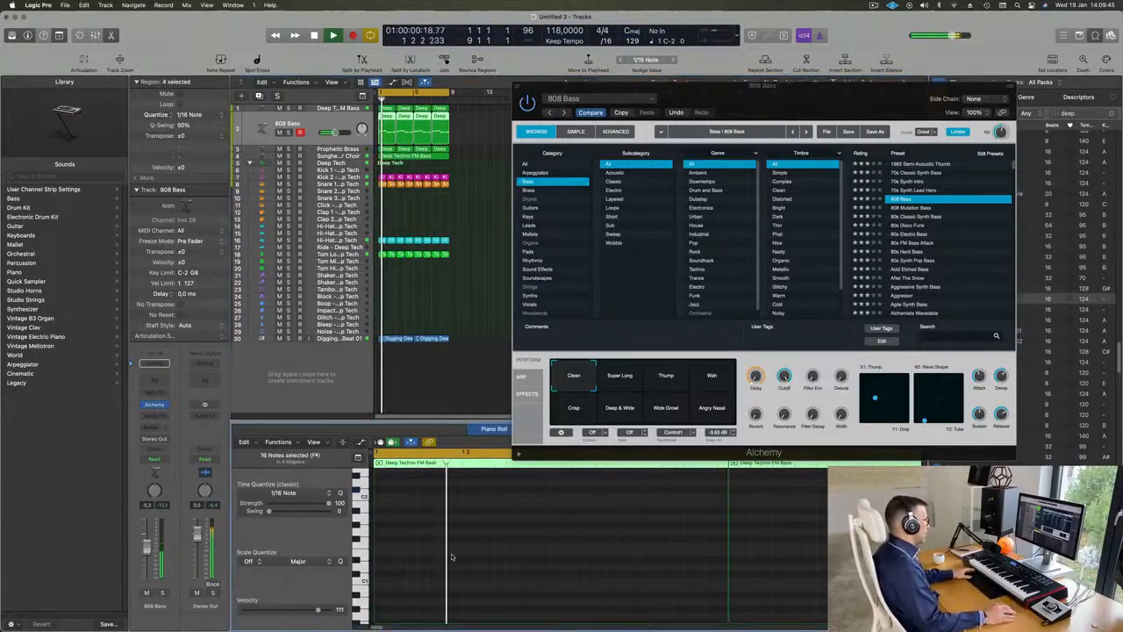
drag(818, 100, 758, 177)
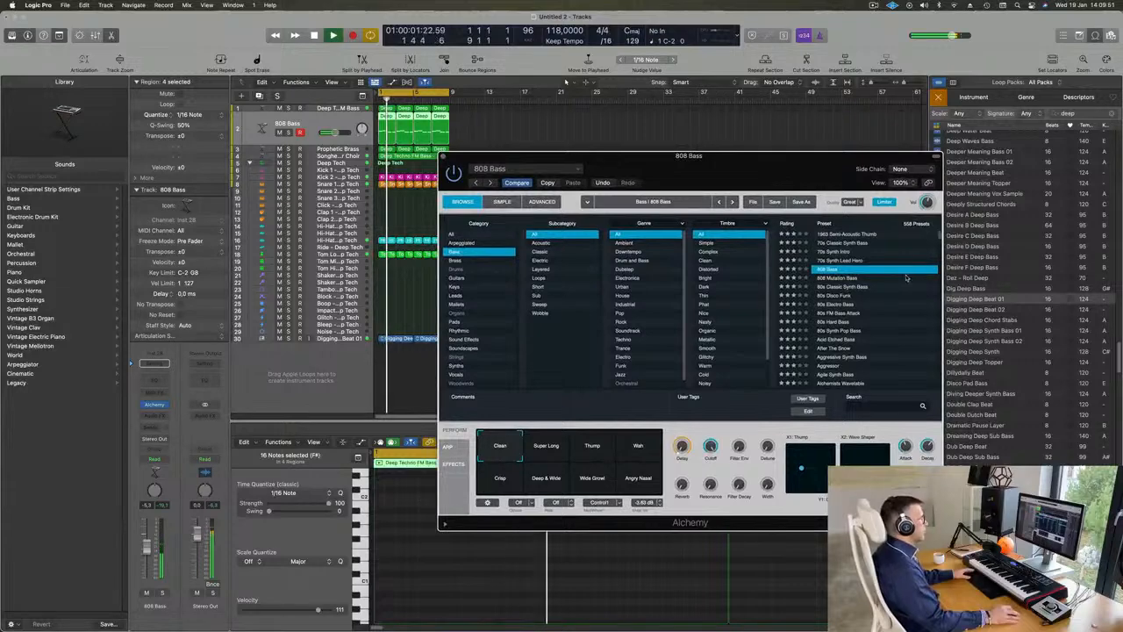
Step: Return to 808 Mutation Bass and audition its Thump, Drop, Growl Pulse, Solid, Underwater, Warm Pulse and Raw Pulse snapshots
click(806, 277)
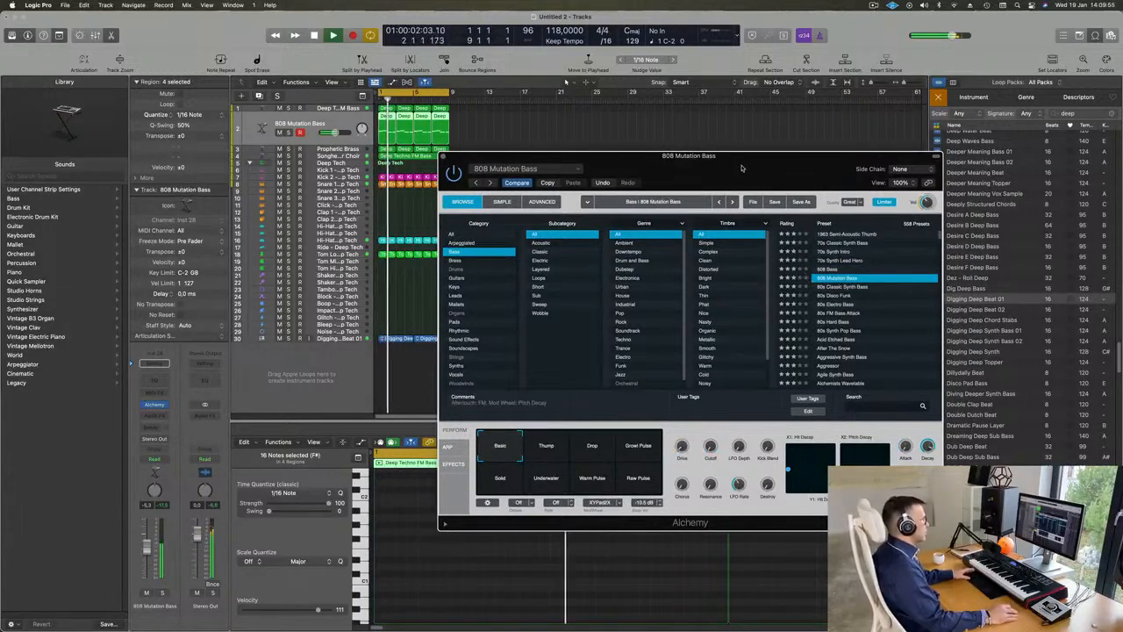
drag(741, 168, 808, 116)
click(623, 397)
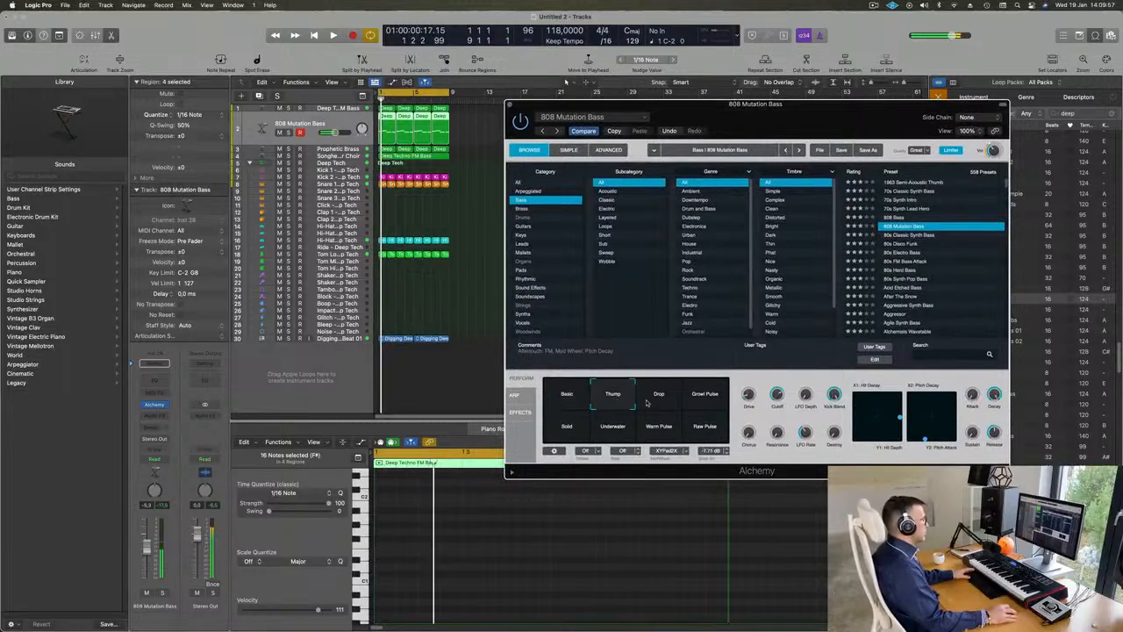
click(651, 400)
click(706, 397)
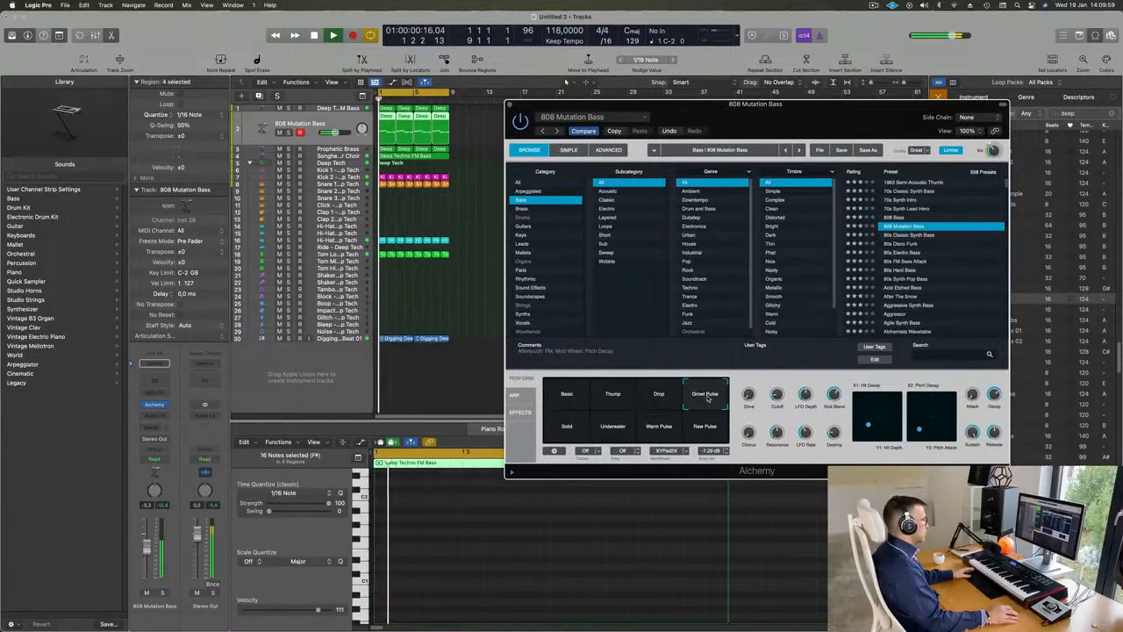
click(566, 430)
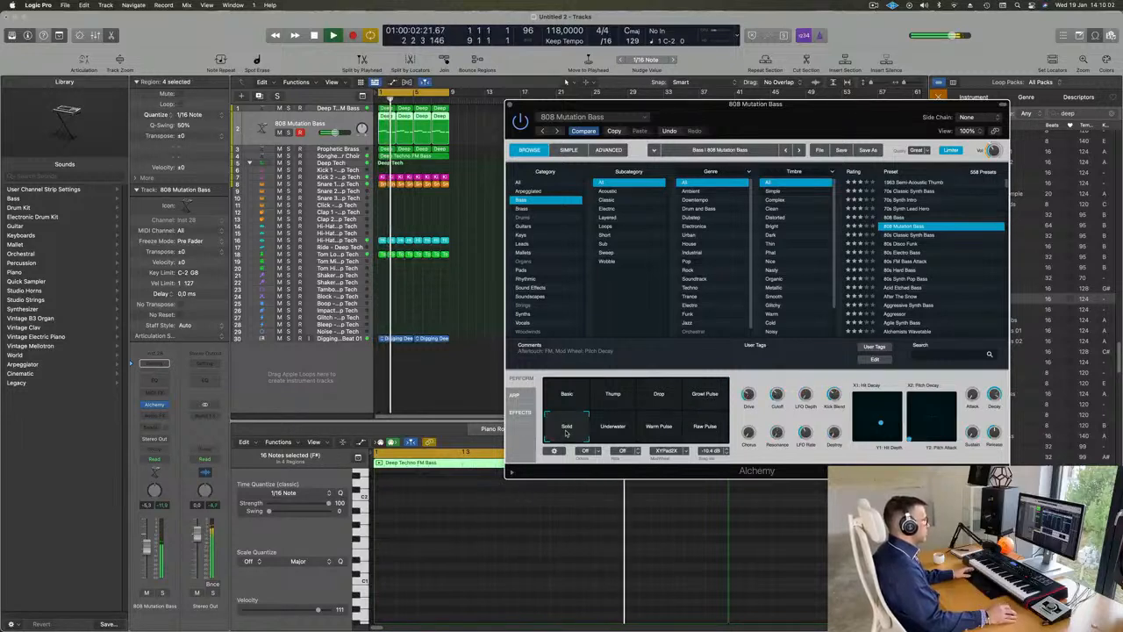
click(615, 430)
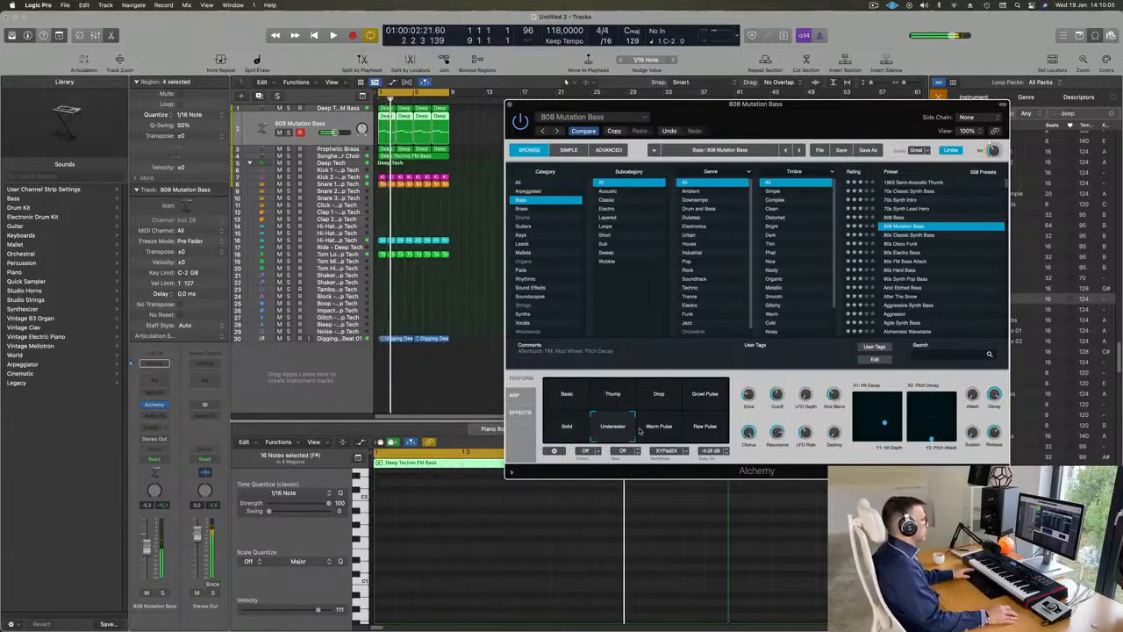
click(657, 430)
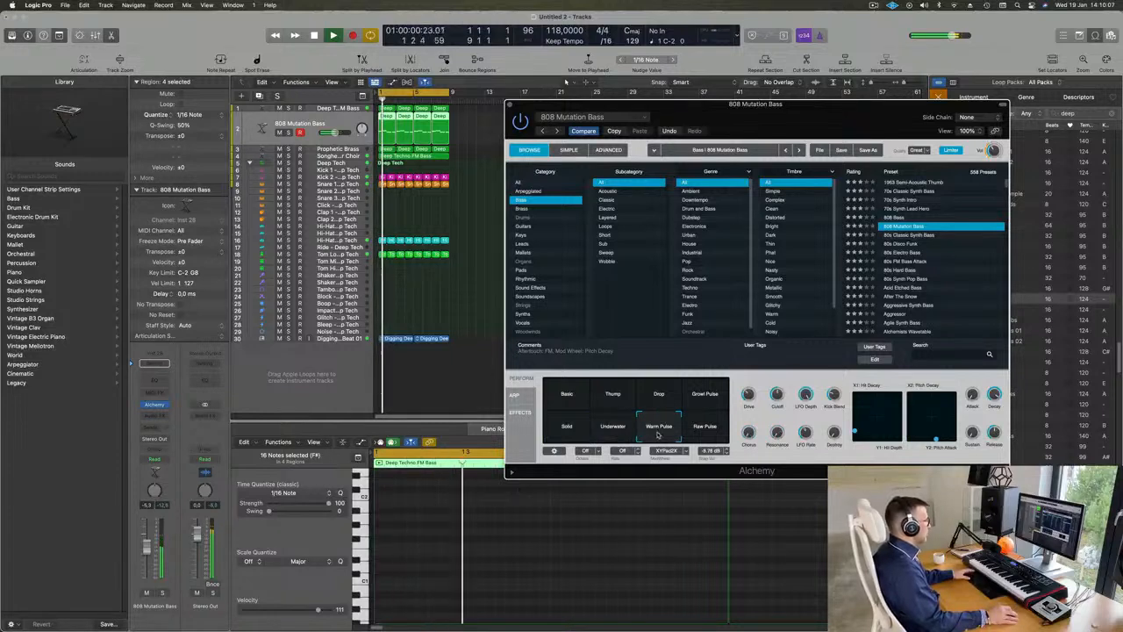
click(706, 432)
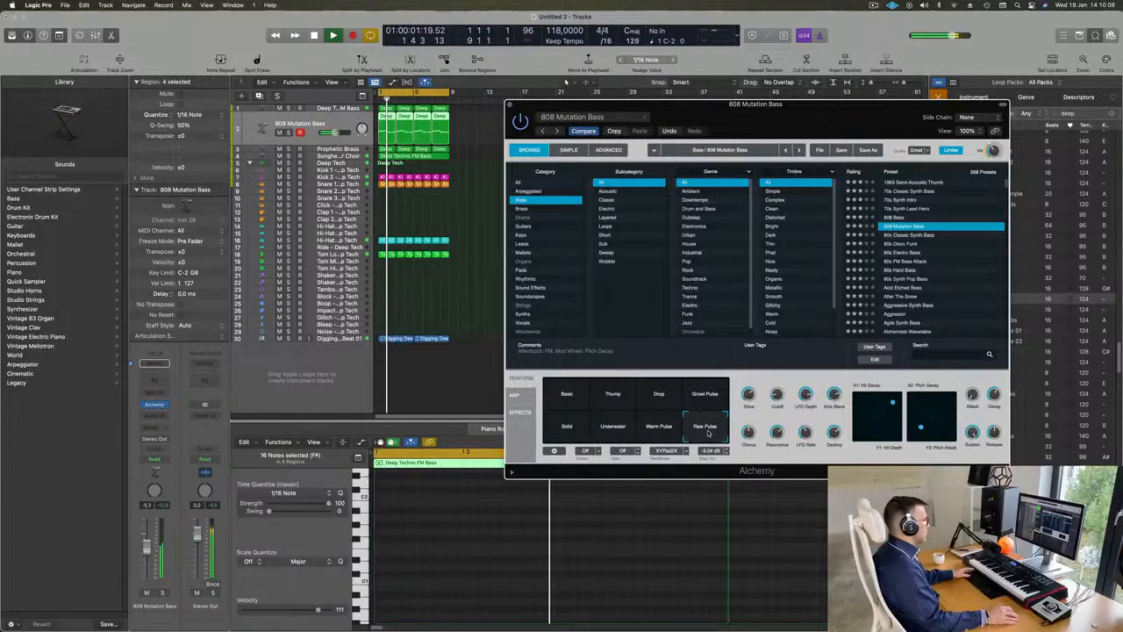
Step: Load the 808 Bass preset and audition its Super Long, Thump, Wah, Crisp, Deep & Wide, Wide Growl and Angry Nasal snapshots
click(896, 216)
click(615, 396)
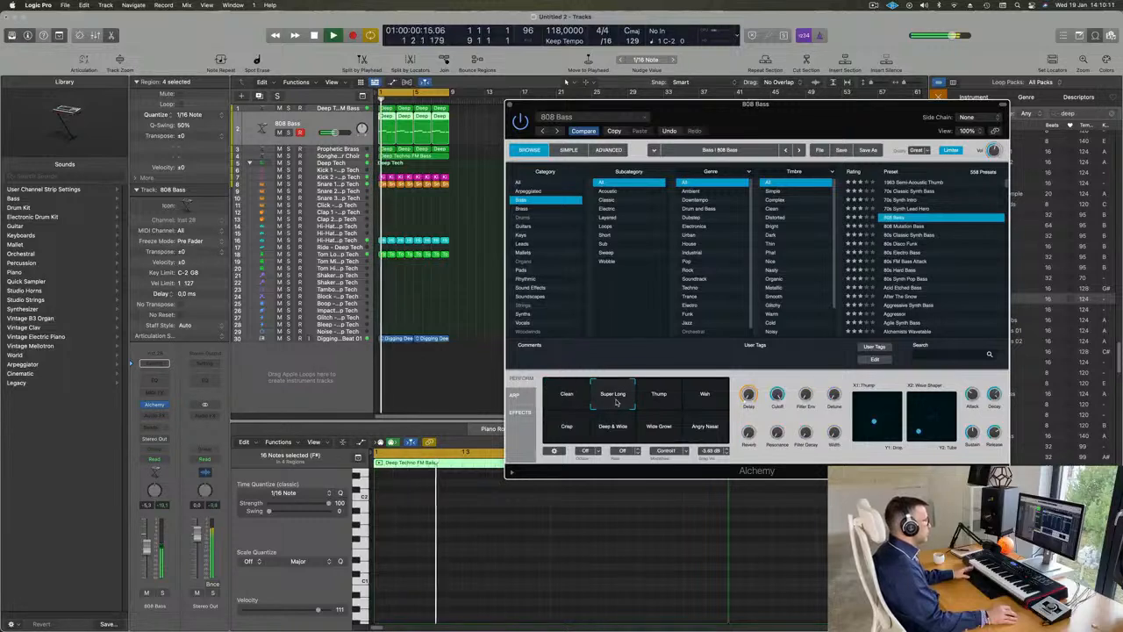
click(662, 401)
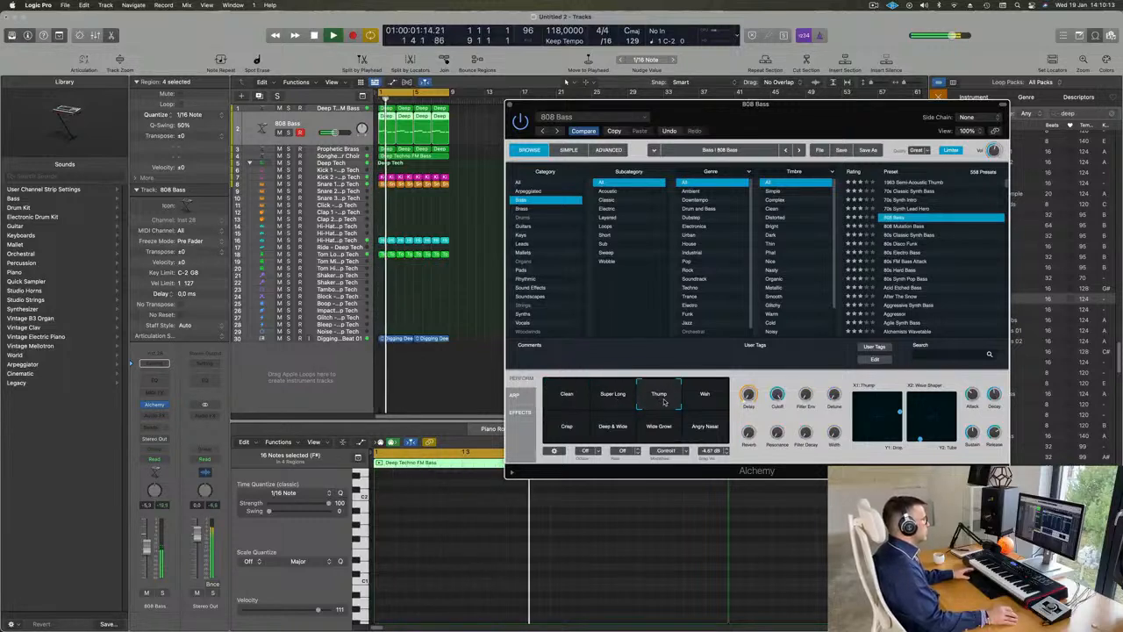
click(706, 400)
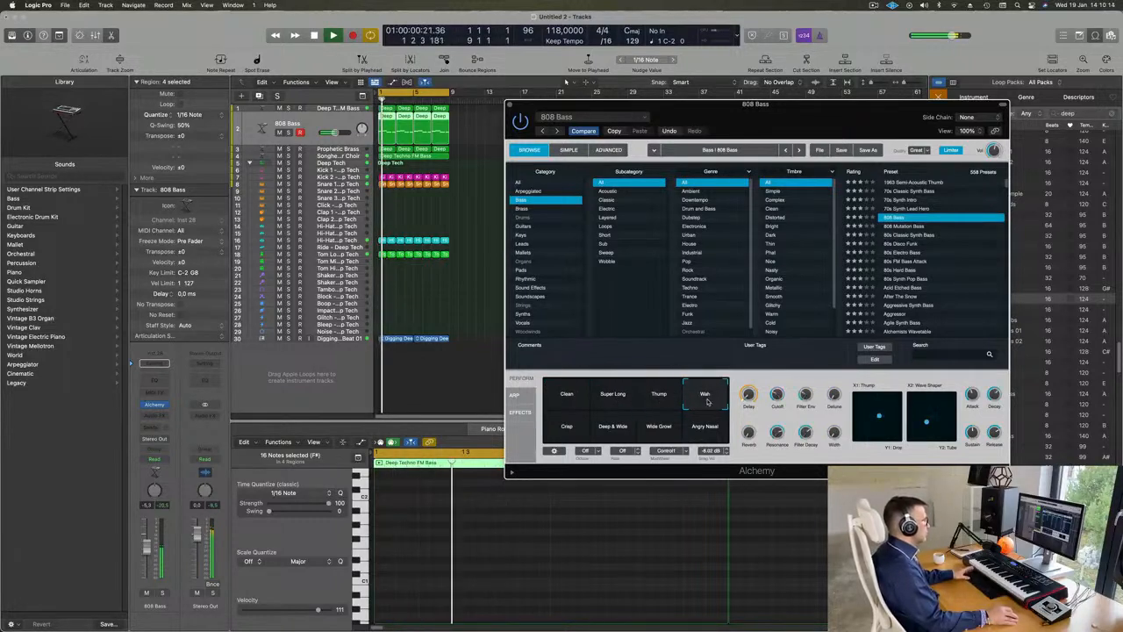
click(569, 430)
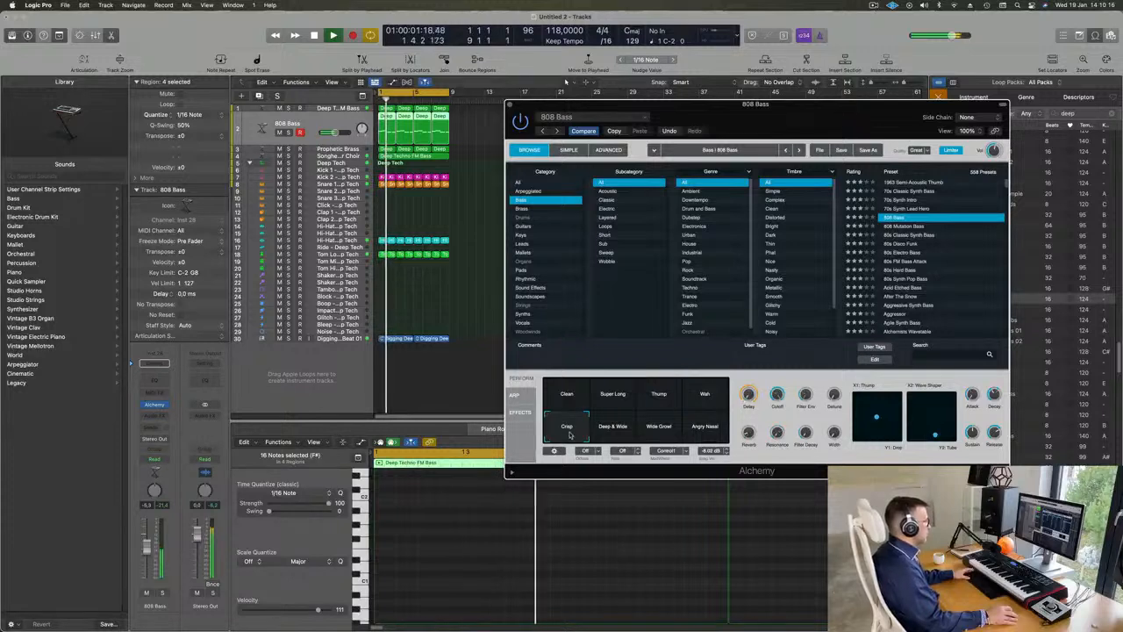
click(614, 431)
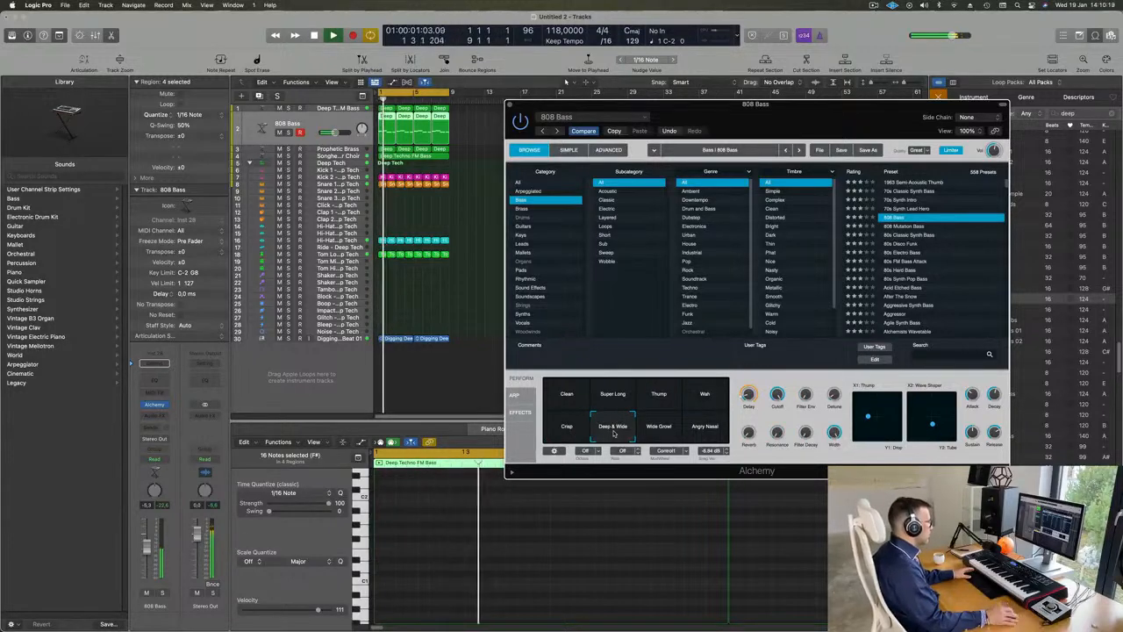
click(663, 431)
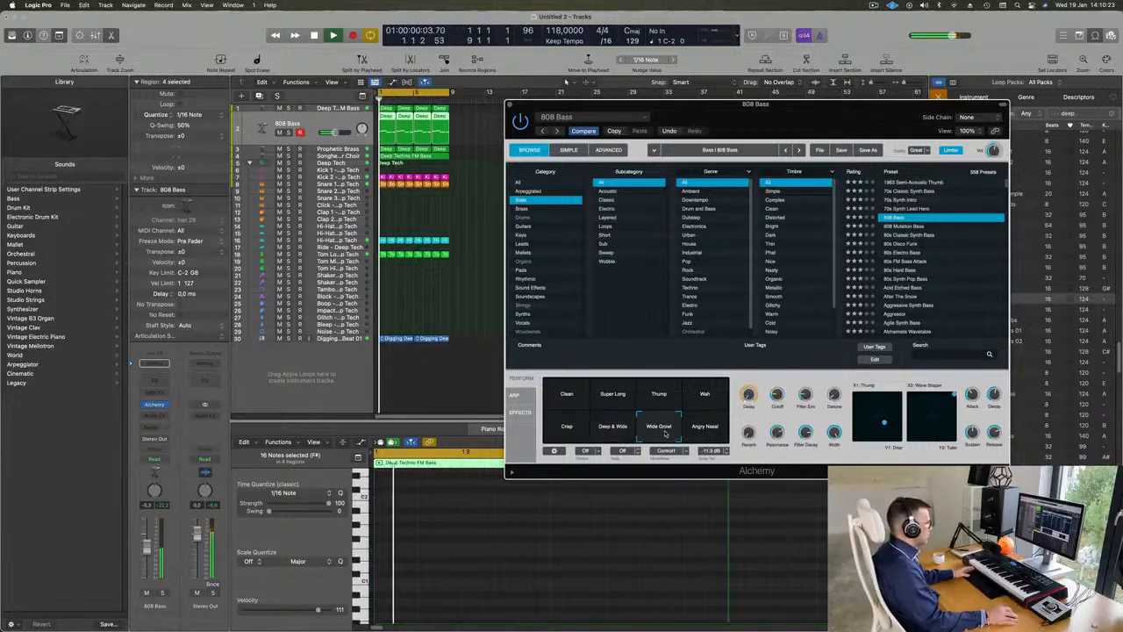
click(708, 429)
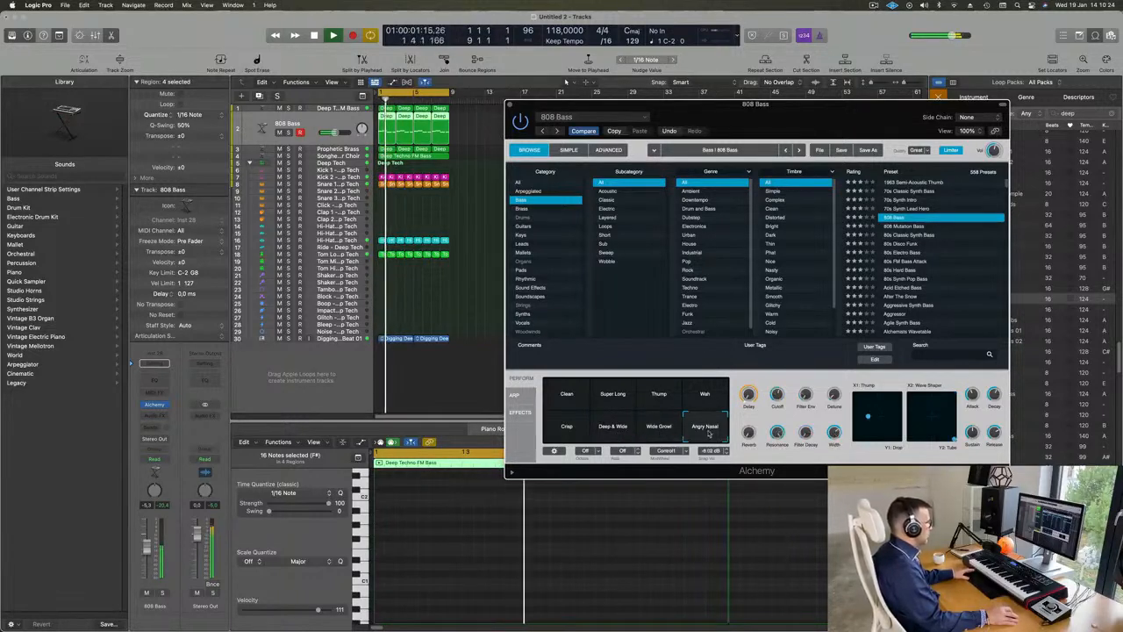
Step: Compare Deep & Wide against Clean, Super Long, Thump and Wah, settle on the Deep & Wide snapshot and close Alchemy
click(604, 430)
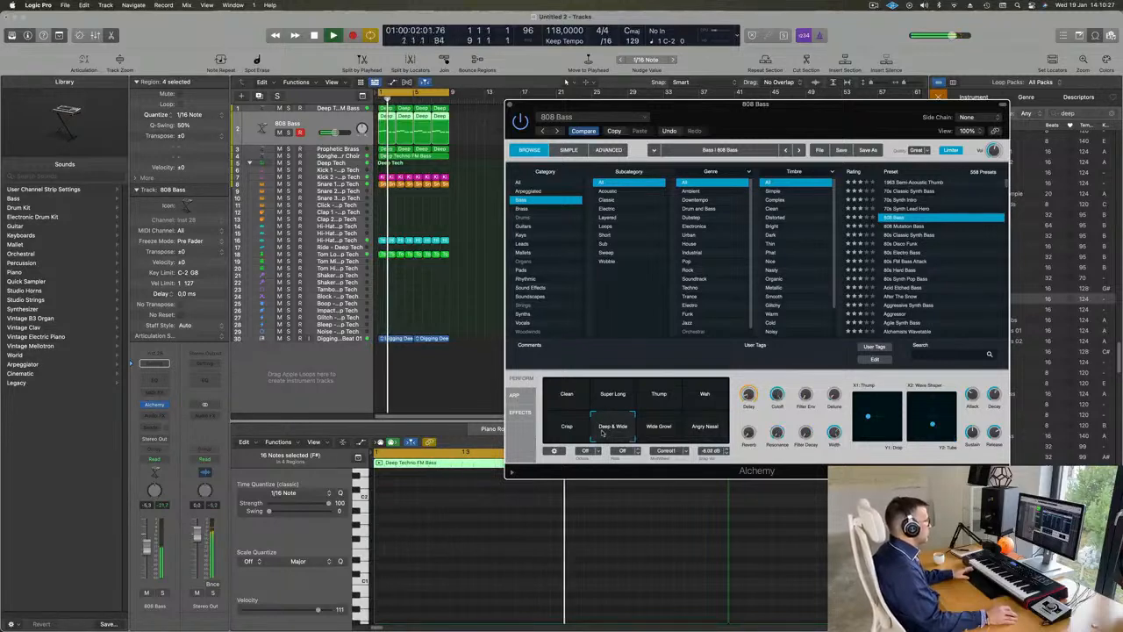
click(558, 396)
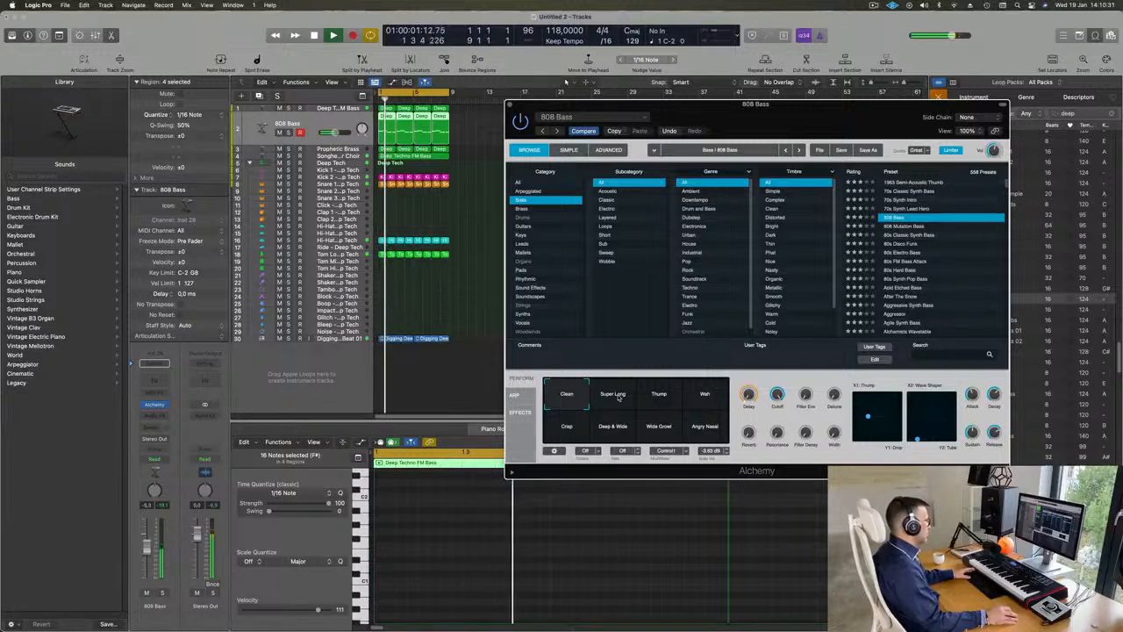
click(617, 395)
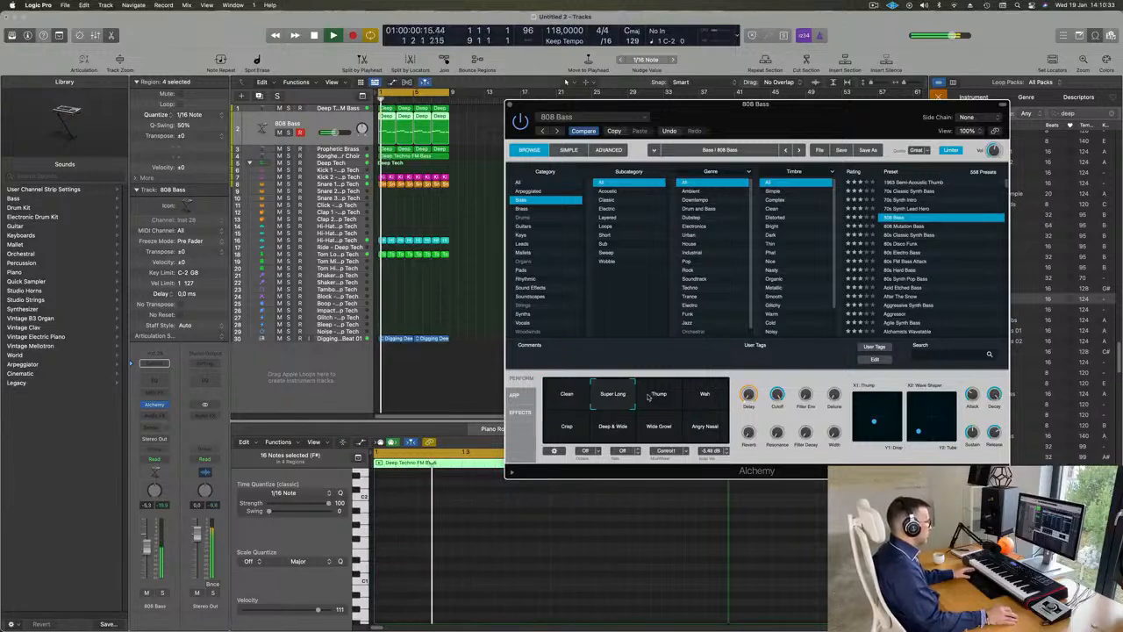
click(655, 397)
click(706, 396)
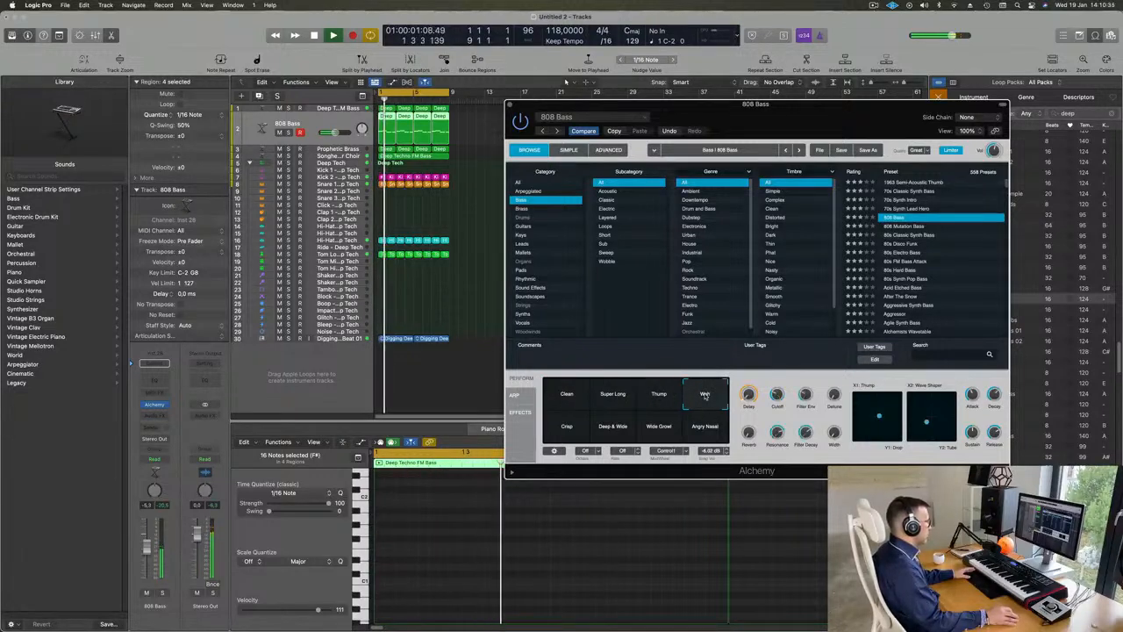
click(634, 424)
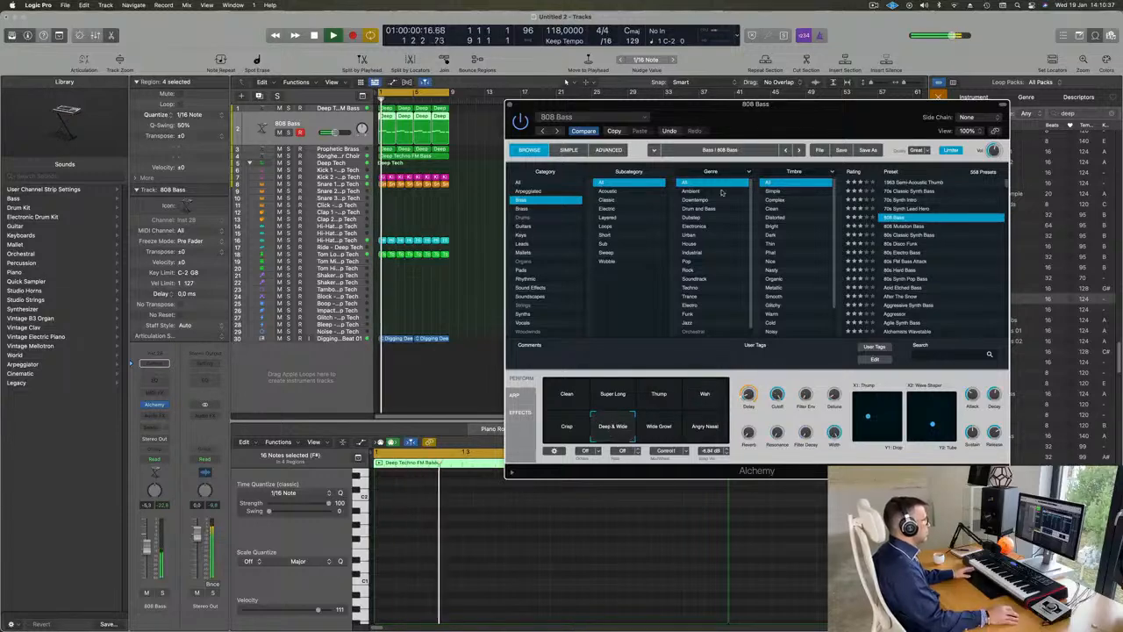
drag(802, 108, 748, 107)
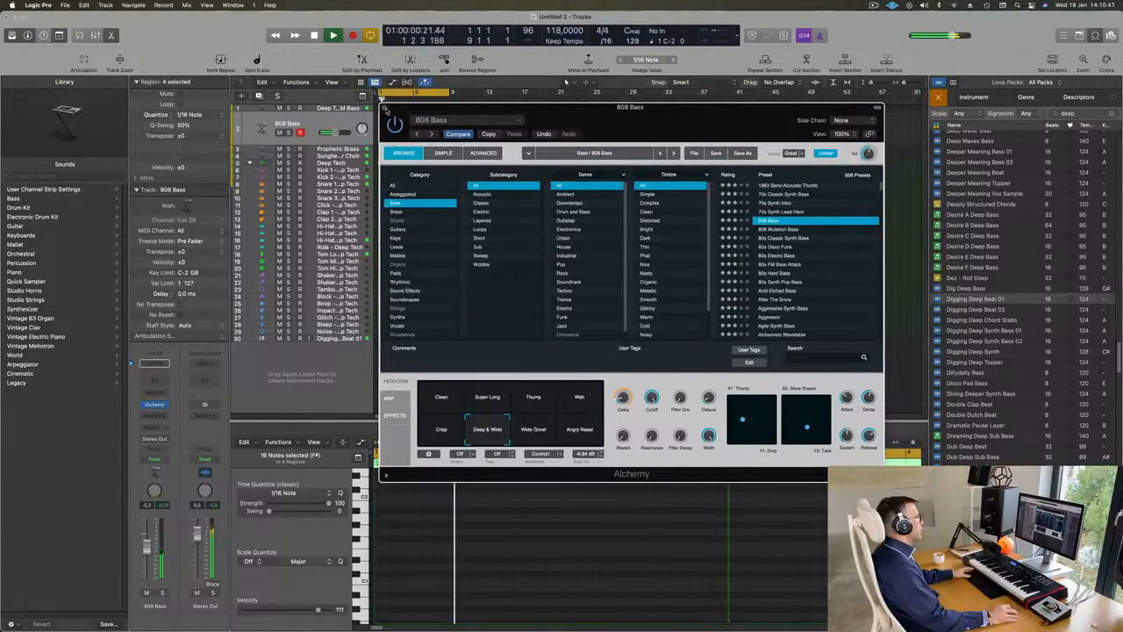
click(383, 107)
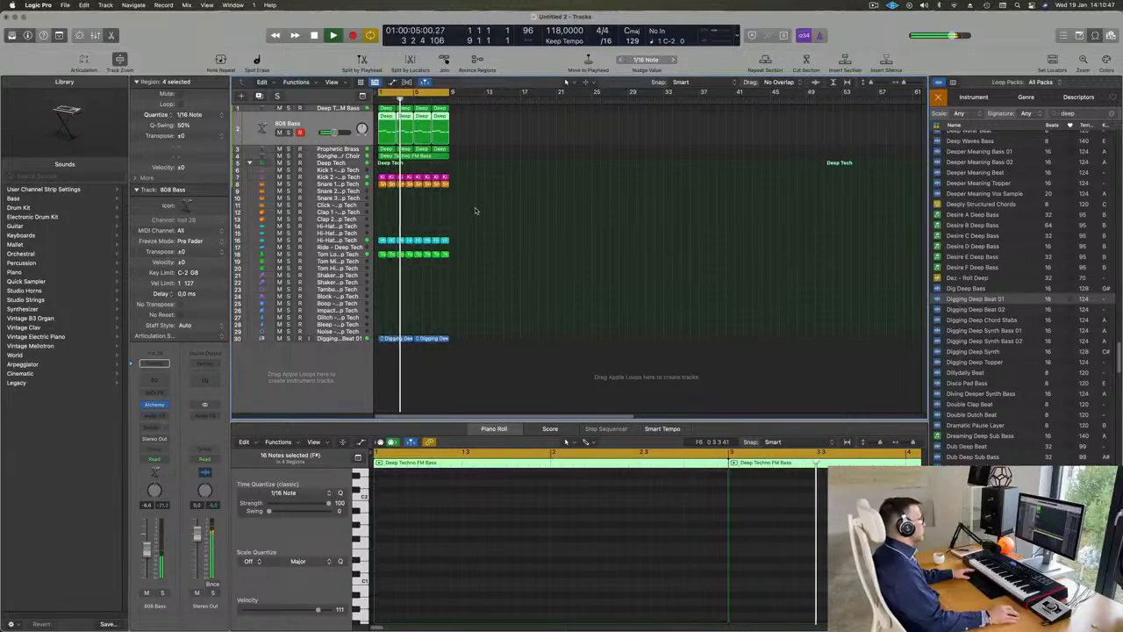
Step: Add a Channel EQ to the granular choir track and enable a low cut at about 270 Hz
scroll(582, 237, up, 5)
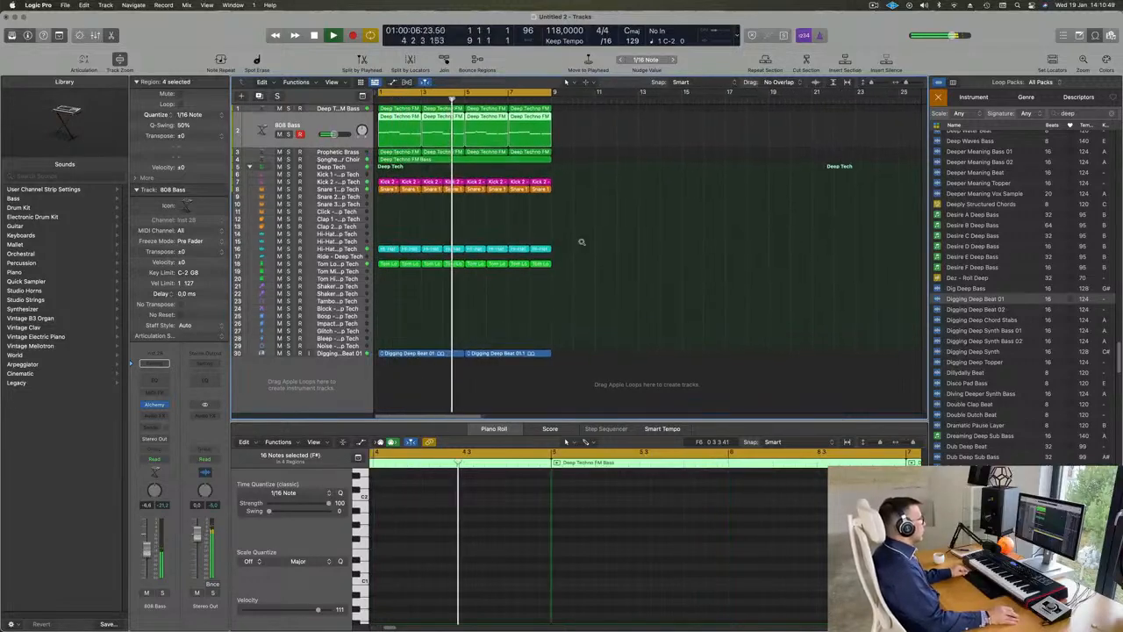
scroll(581, 236, up, 1)
click(336, 164)
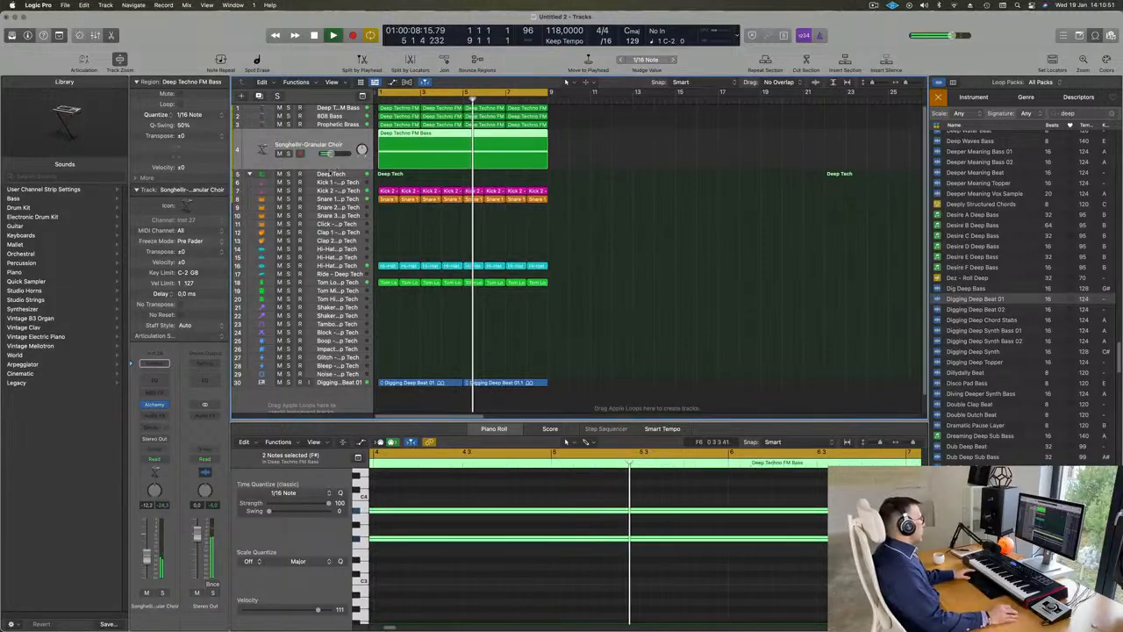
key(Return)
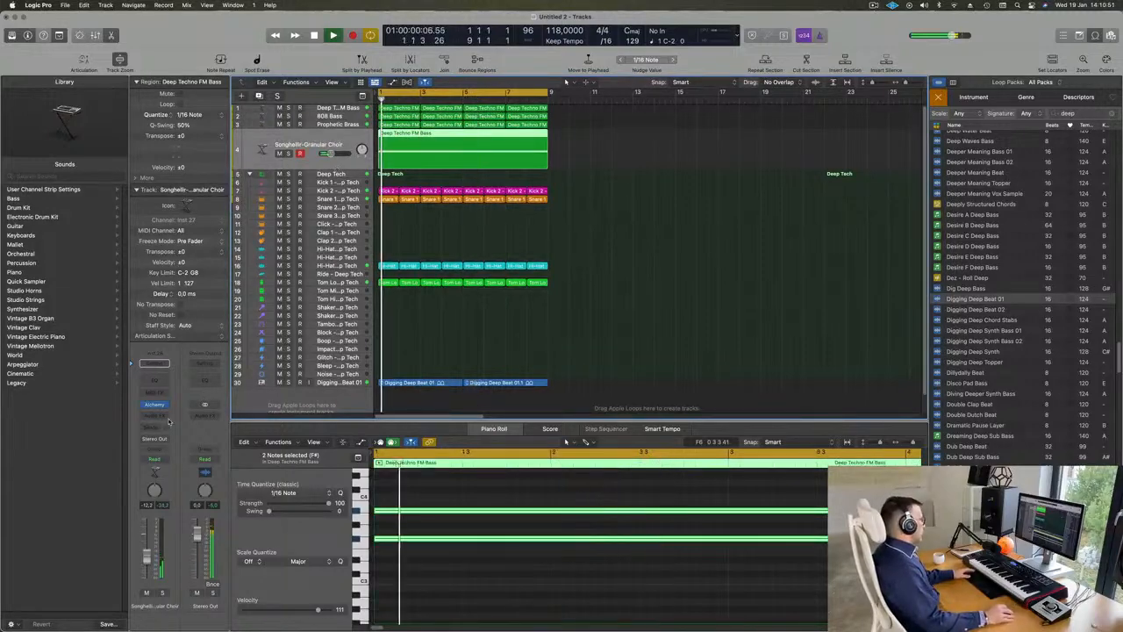
click(153, 384)
click(398, 174)
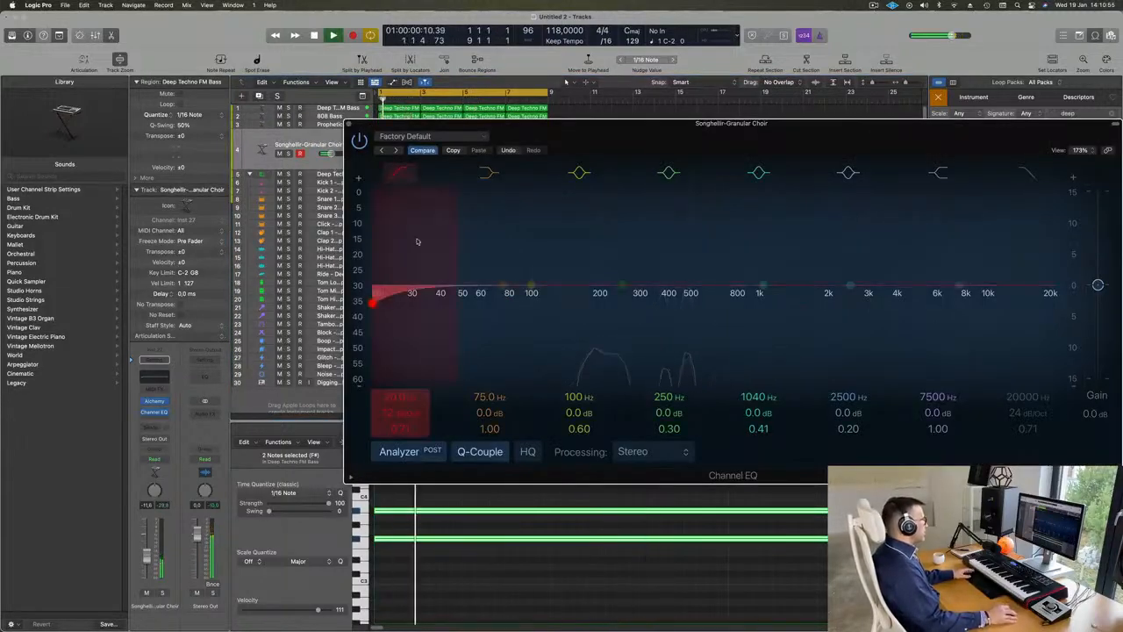
drag(418, 241, 663, 215)
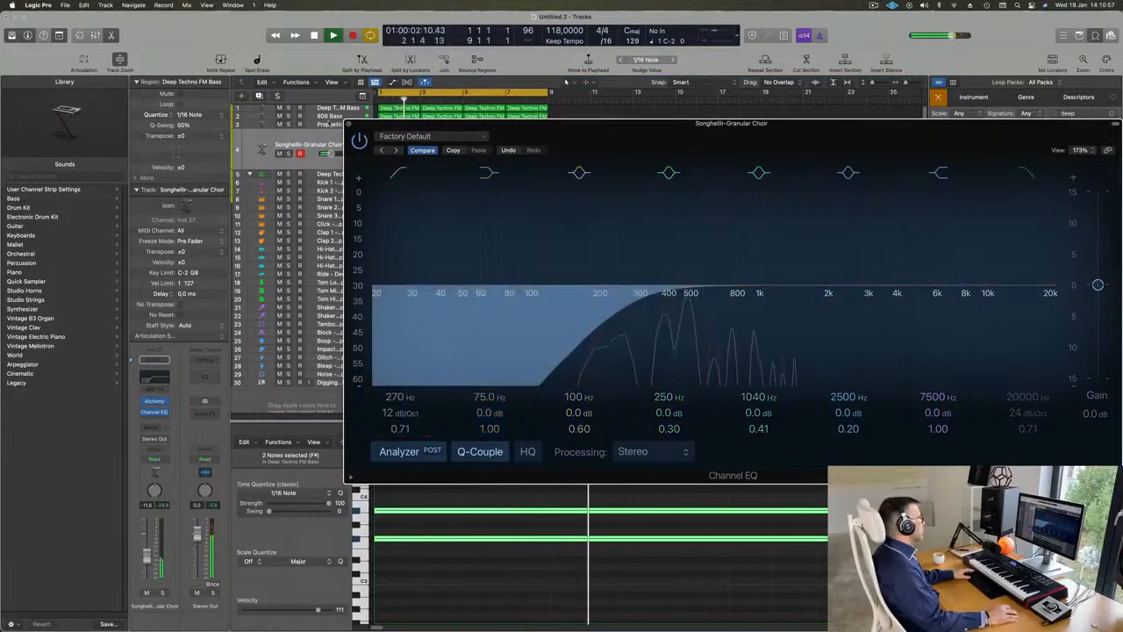
click(349, 125)
Step: Add a Channel EQ to the Deep Techno FM Bass track with a low cut at about 154 Hz and Q 0.79
click(351, 109)
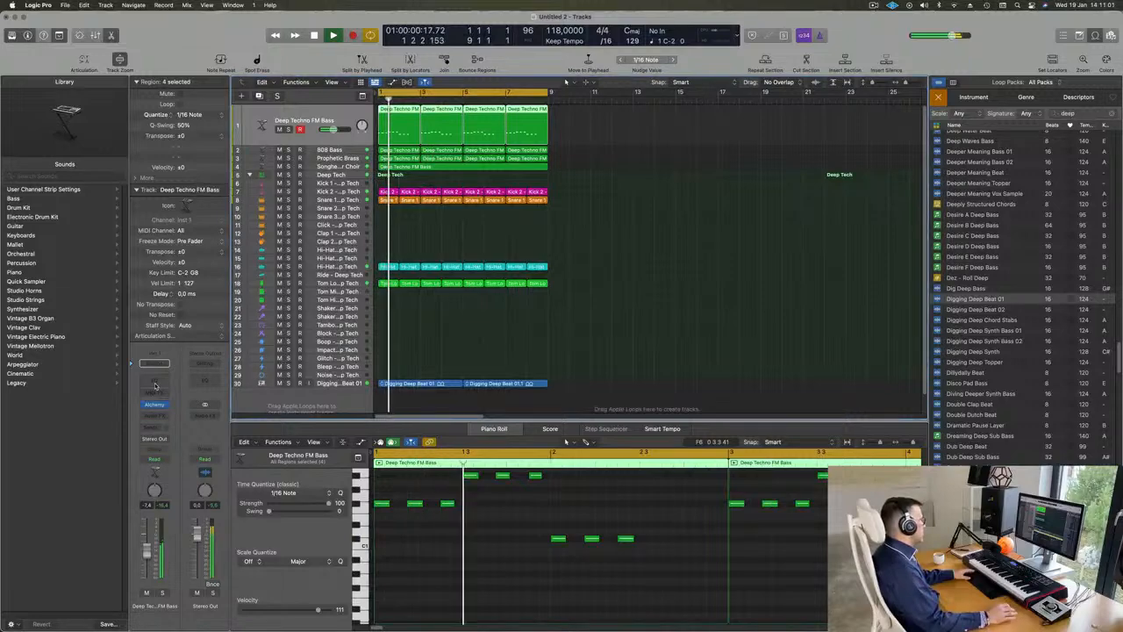
click(154, 380)
click(405, 171)
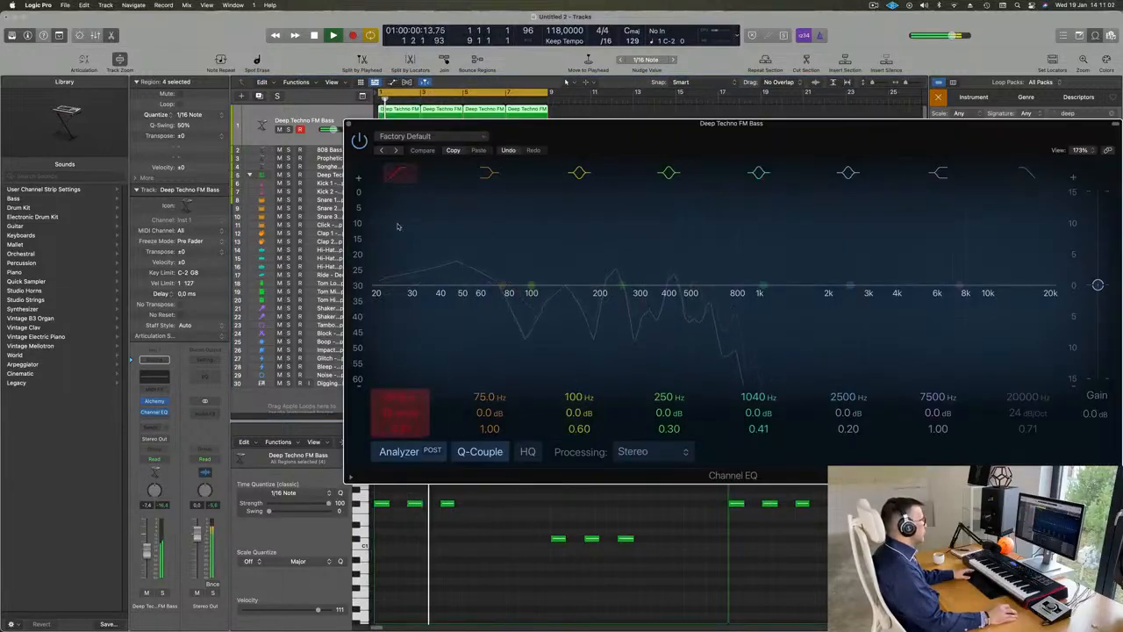
drag(401, 228, 584, 224)
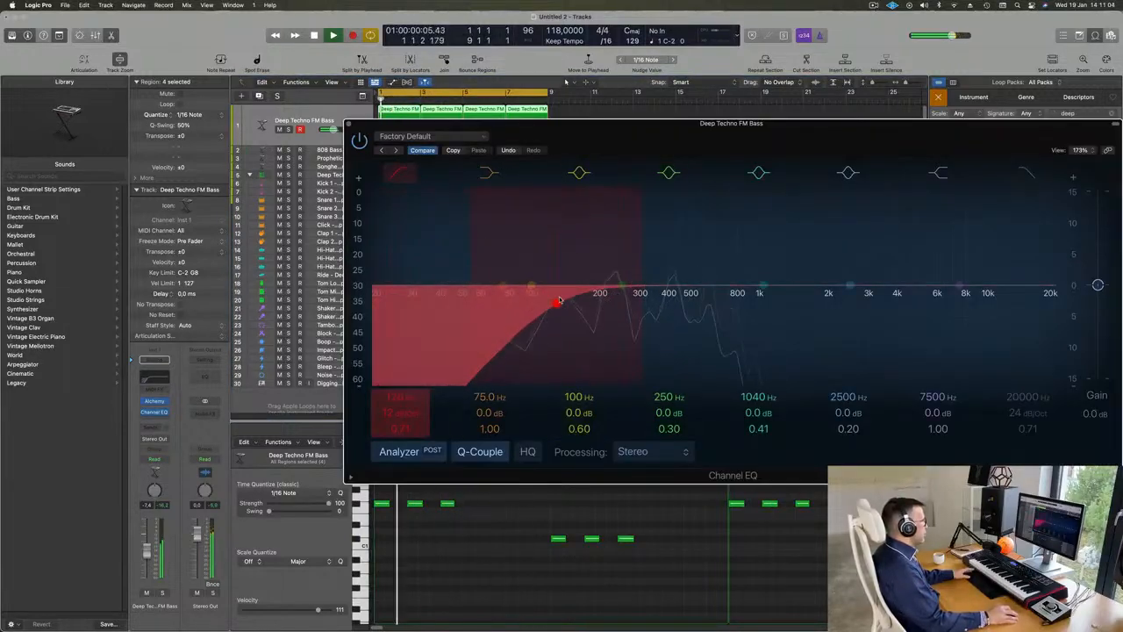
drag(559, 301, 572, 300)
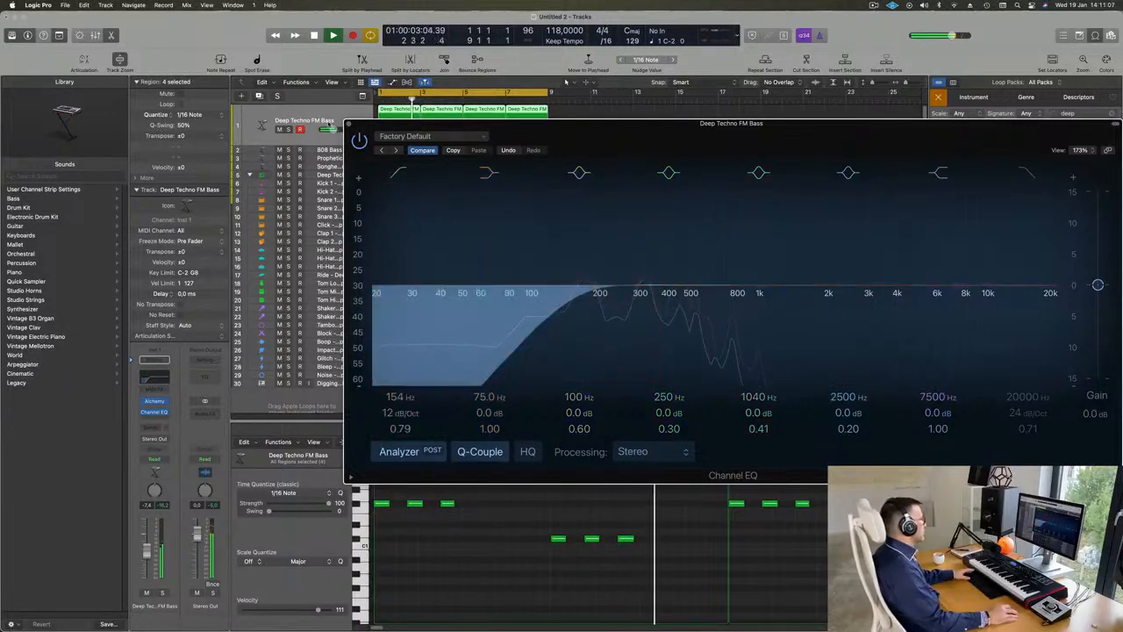
click(347, 126)
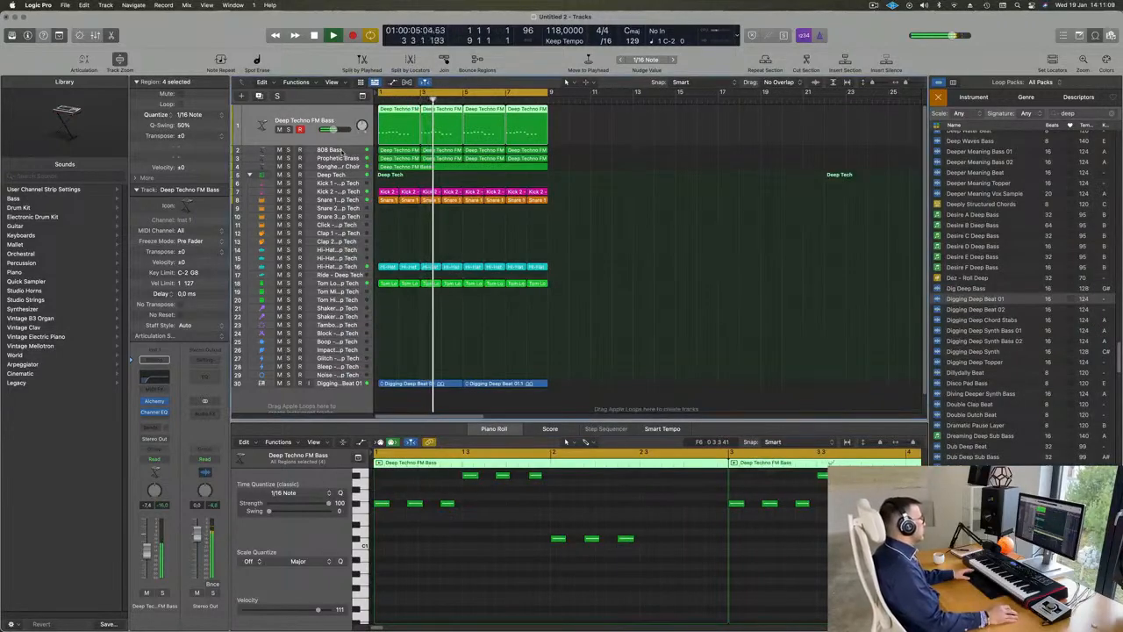
Step: Listen to the 808 Bass track soloed, then unsolo it and replay the full loop from the start
click(328, 150)
click(288, 138)
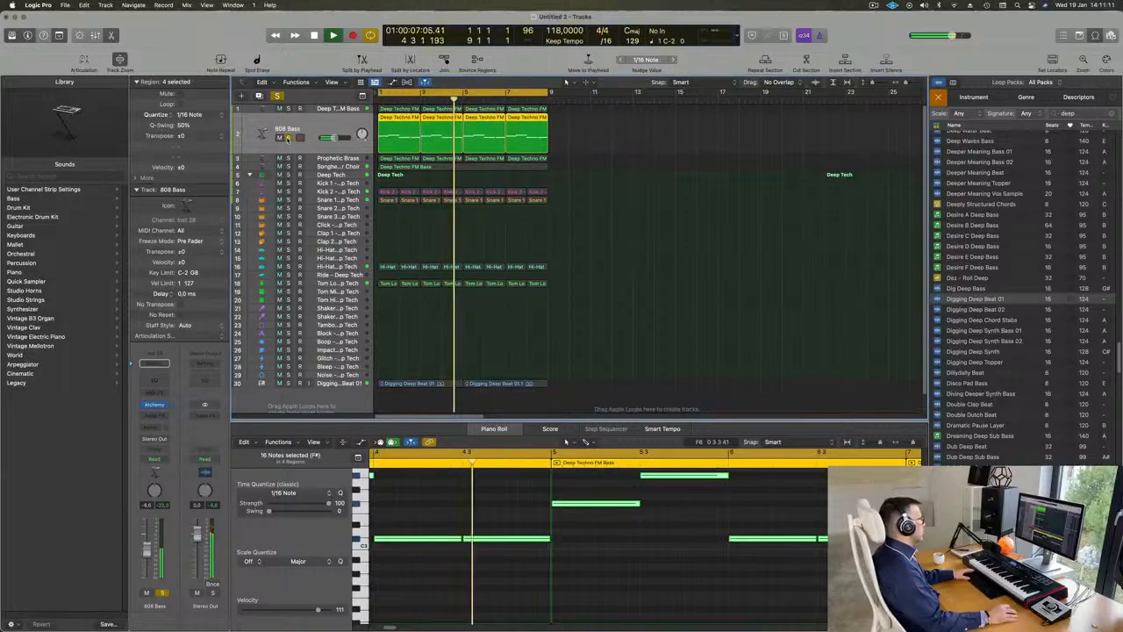
click(288, 138)
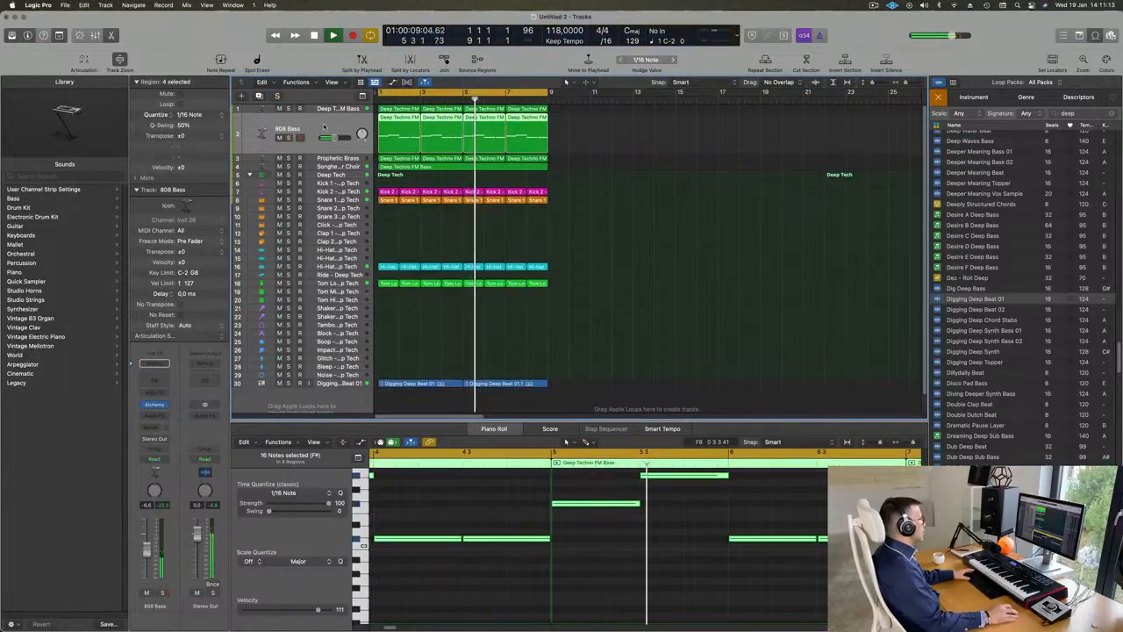
key(Return)
scroll(461, 527, down, 4)
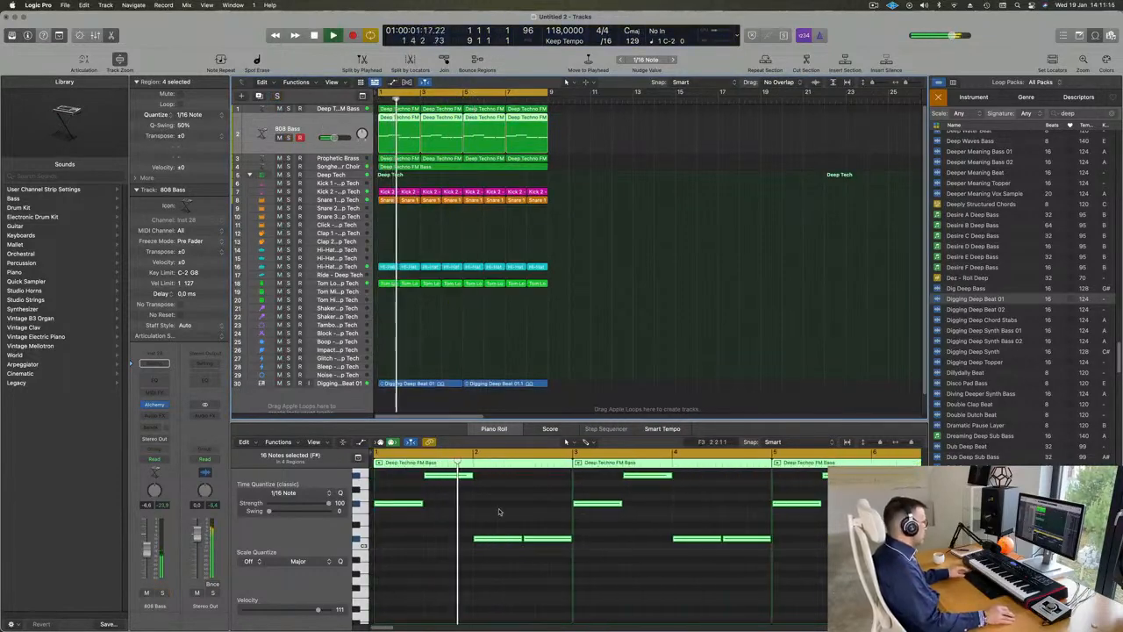
click(499, 512)
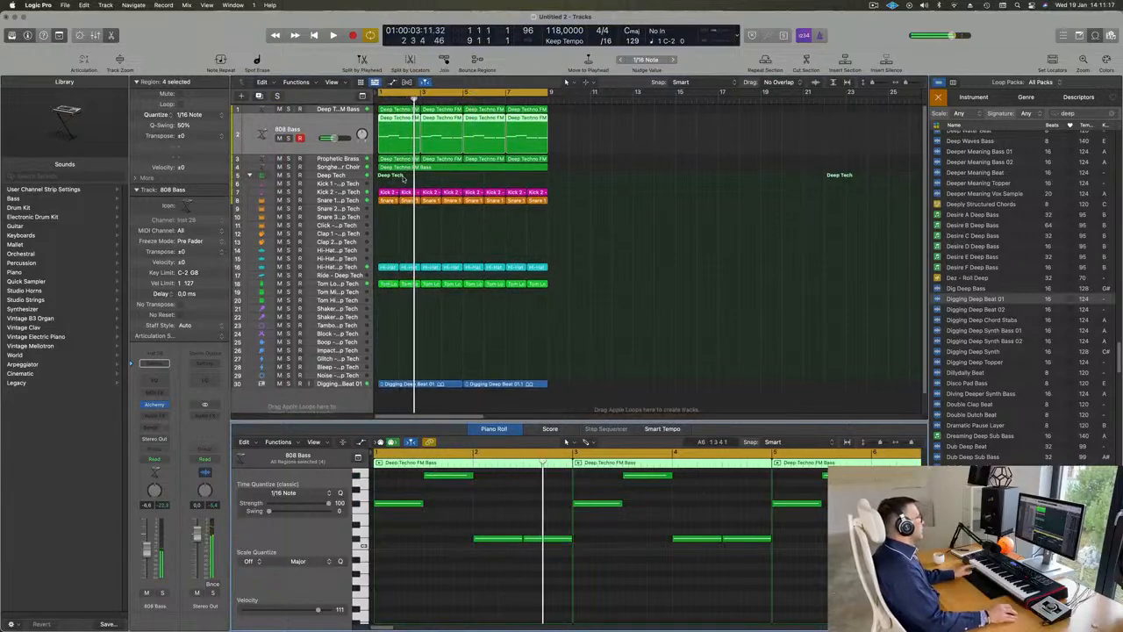
key(Return)
Step: Select the Prophetic Brass track and check its part by soloing and unsoloing it during playback
click(337, 158)
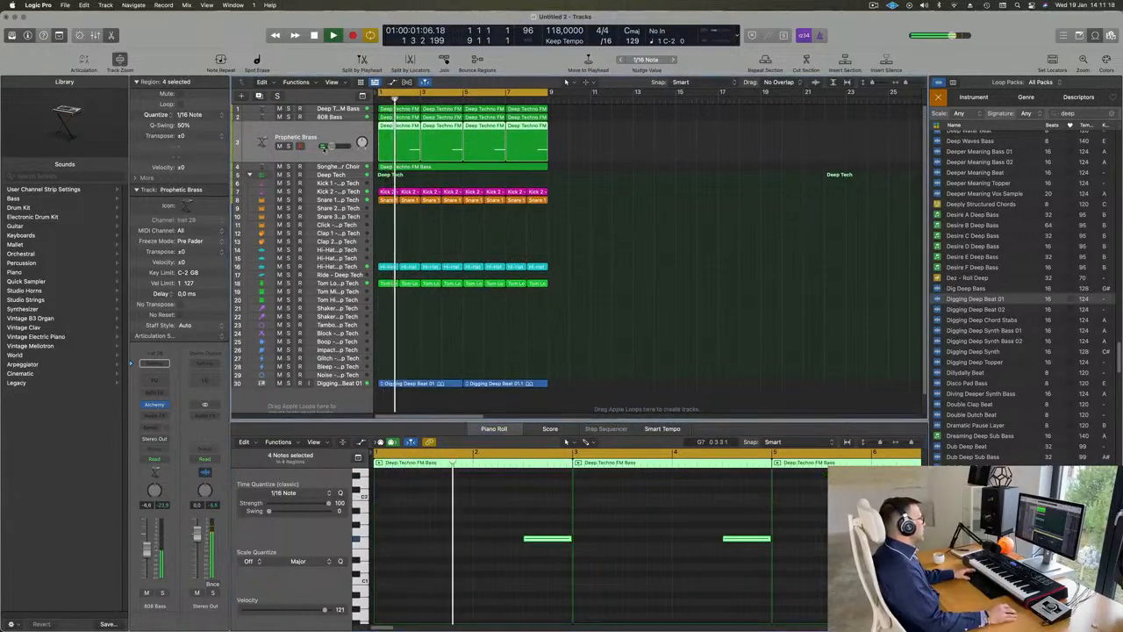
click(288, 147)
click(288, 147)
Step: Copy the first Snare 1 region down to the Snare 2 track at bar 1
scroll(509, 251, up, 4)
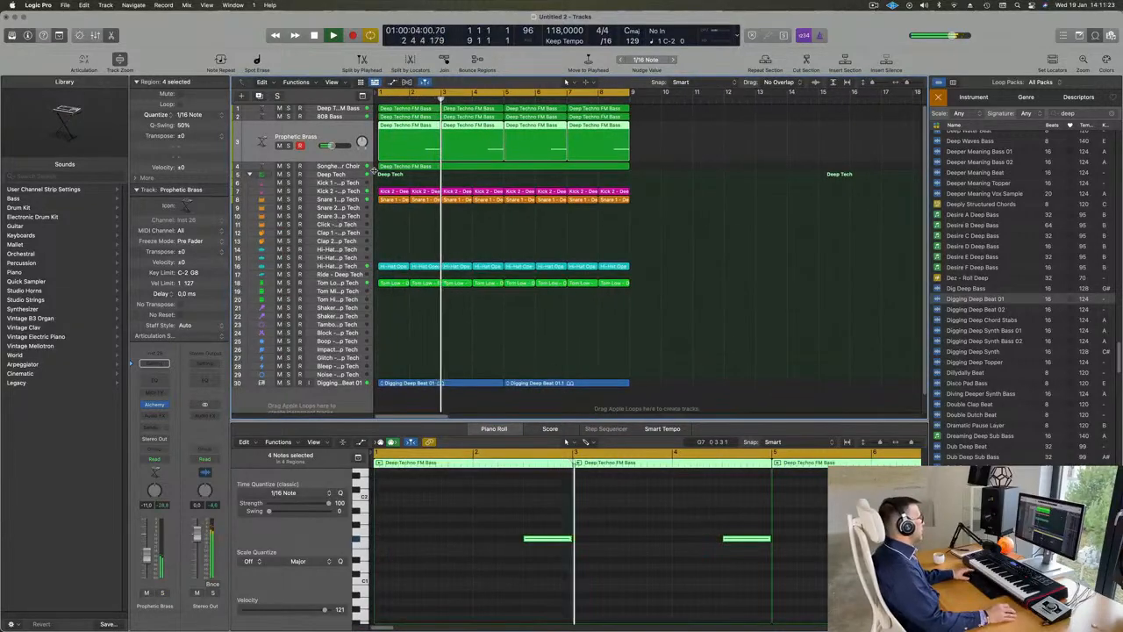
key(Return)
click(389, 202)
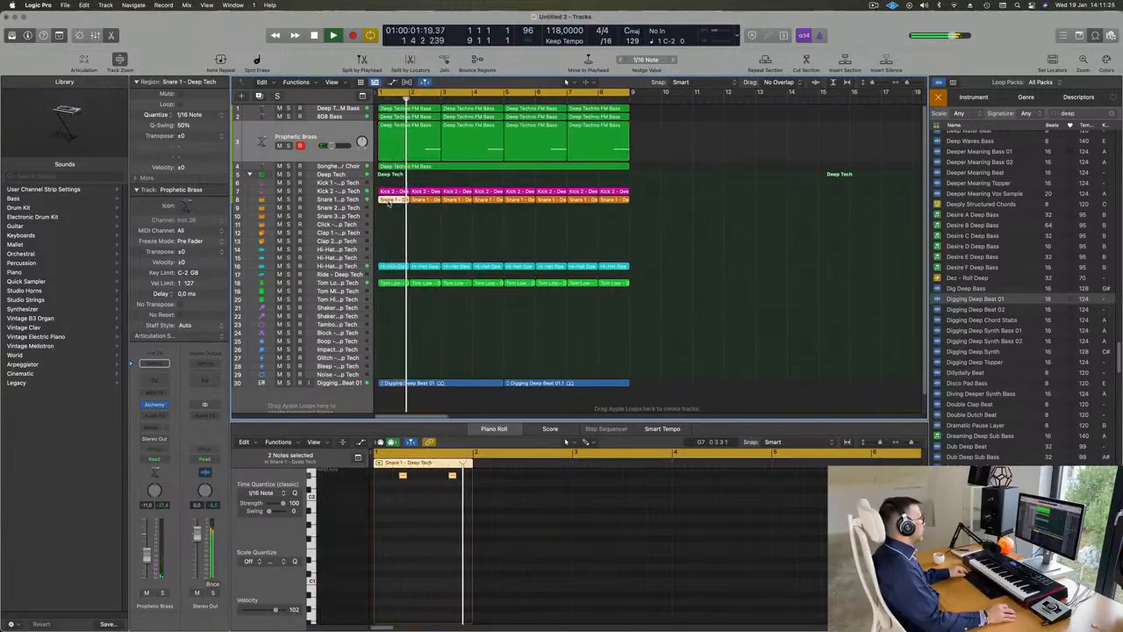
drag(389, 202, 386, 210)
scroll(403, 506, up, 3)
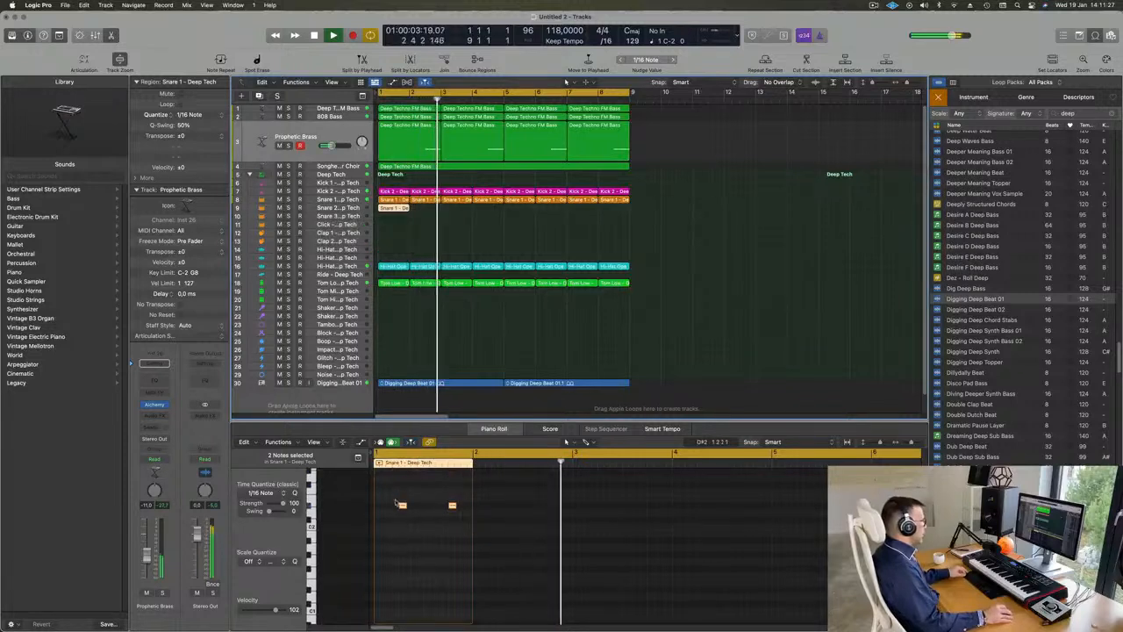
Step: Rework the copied snare region into three hits by deleting its first note, copying the remaining note earlier and shifting the last note later
click(404, 507)
key(Delete)
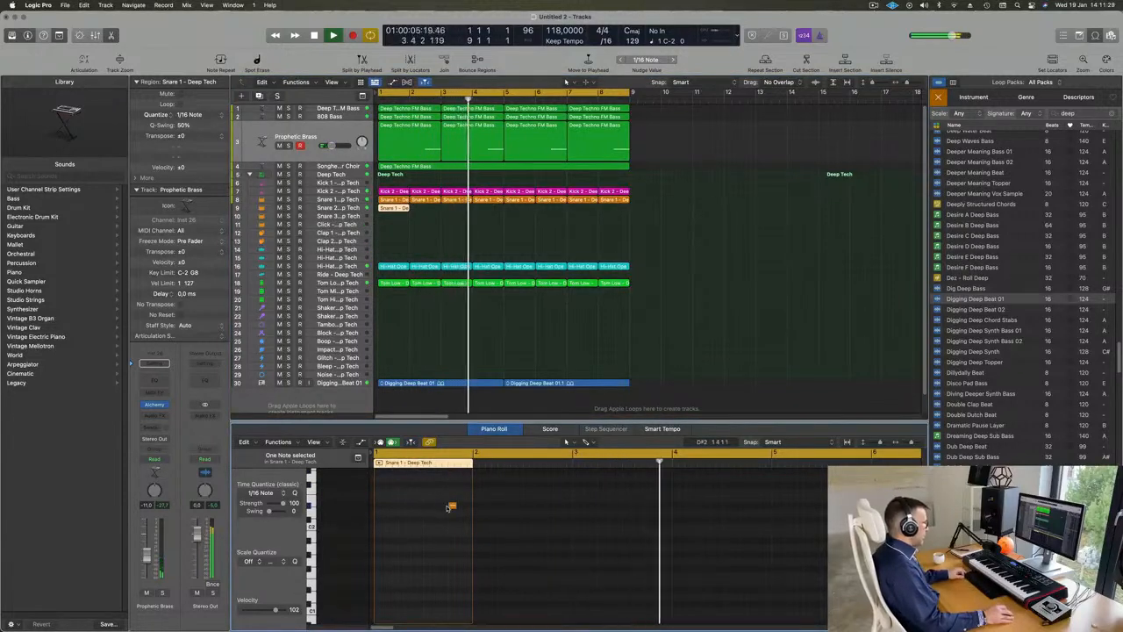
click(452, 507)
drag(452, 506, 397, 507)
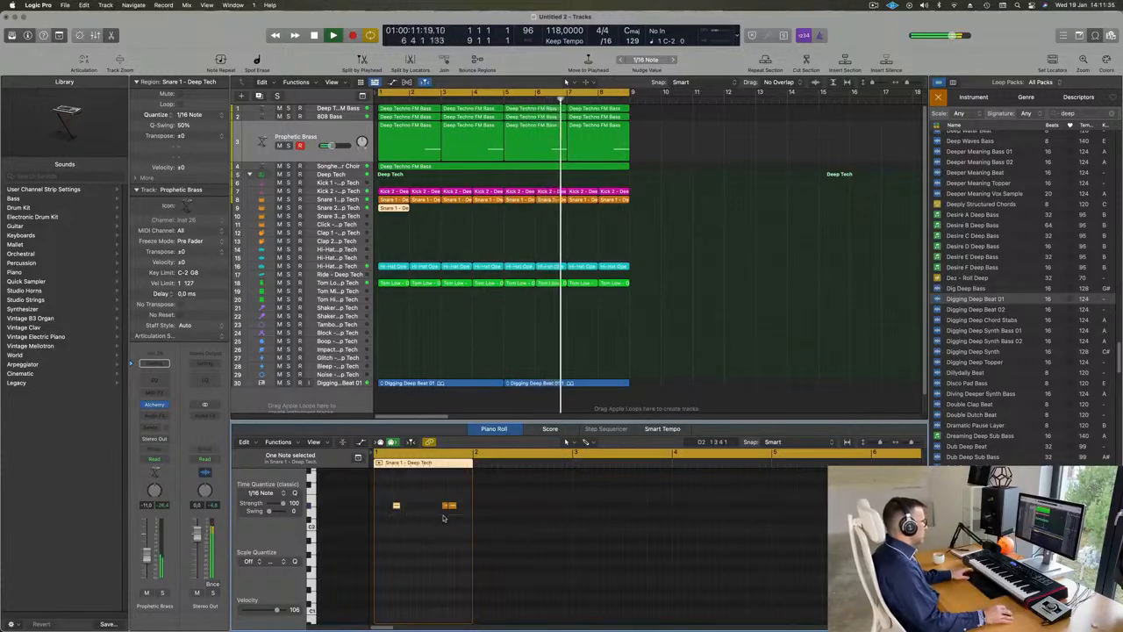
key(Return)
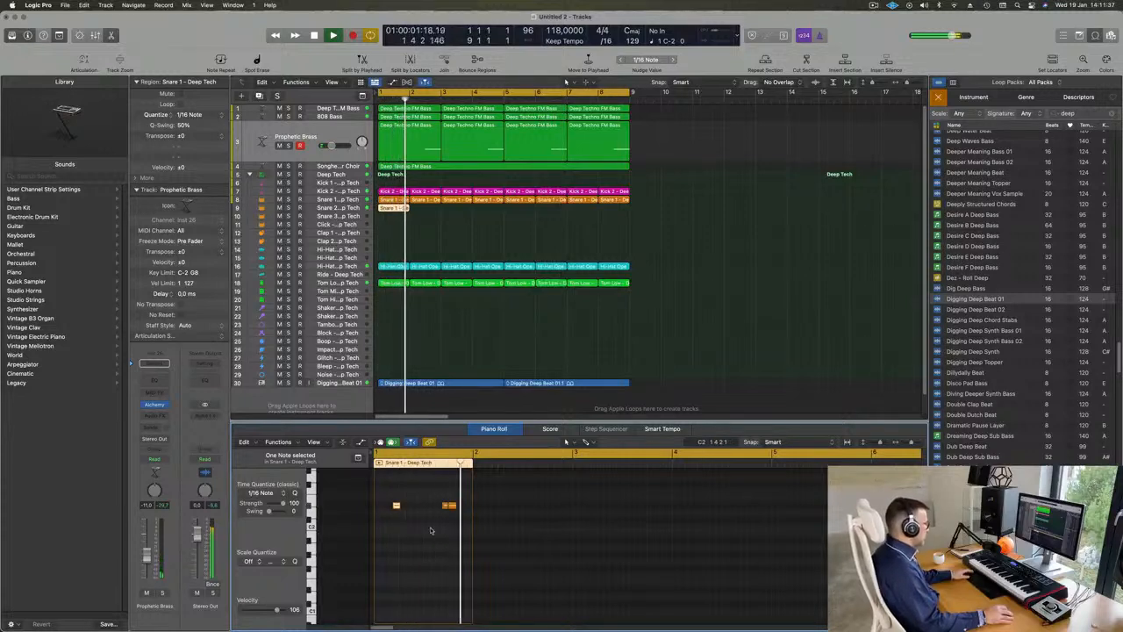
drag(452, 506, 464, 509)
click(404, 556)
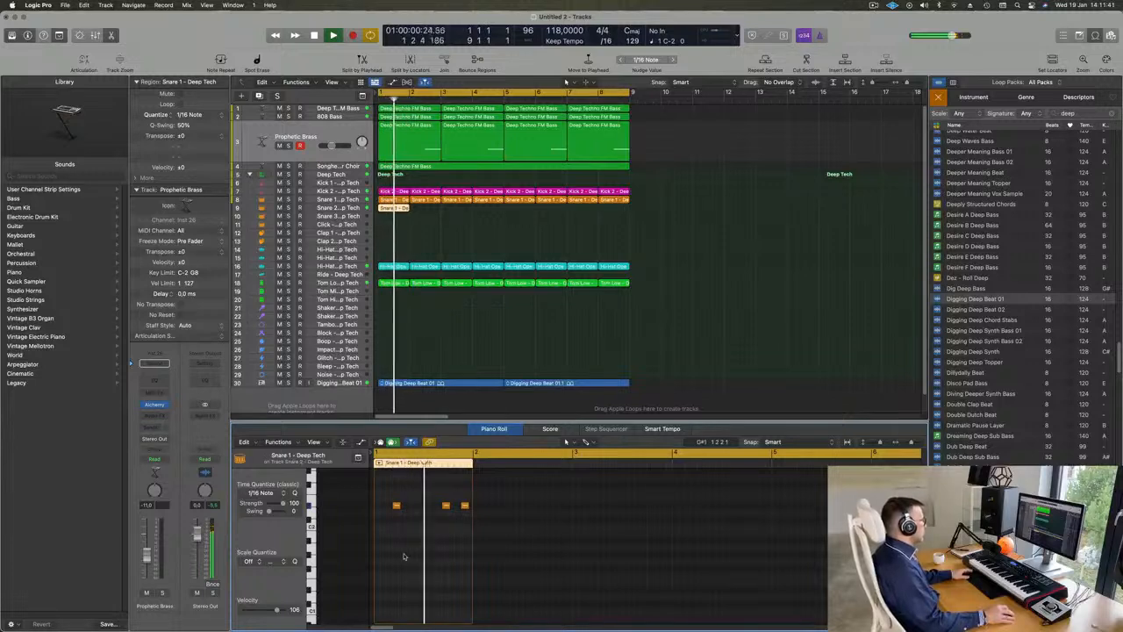
Step: Transpose the three notes in the copied Snare 2 region up one octave and select the Snare 2 track
drag(387, 494, 465, 518)
key(Return)
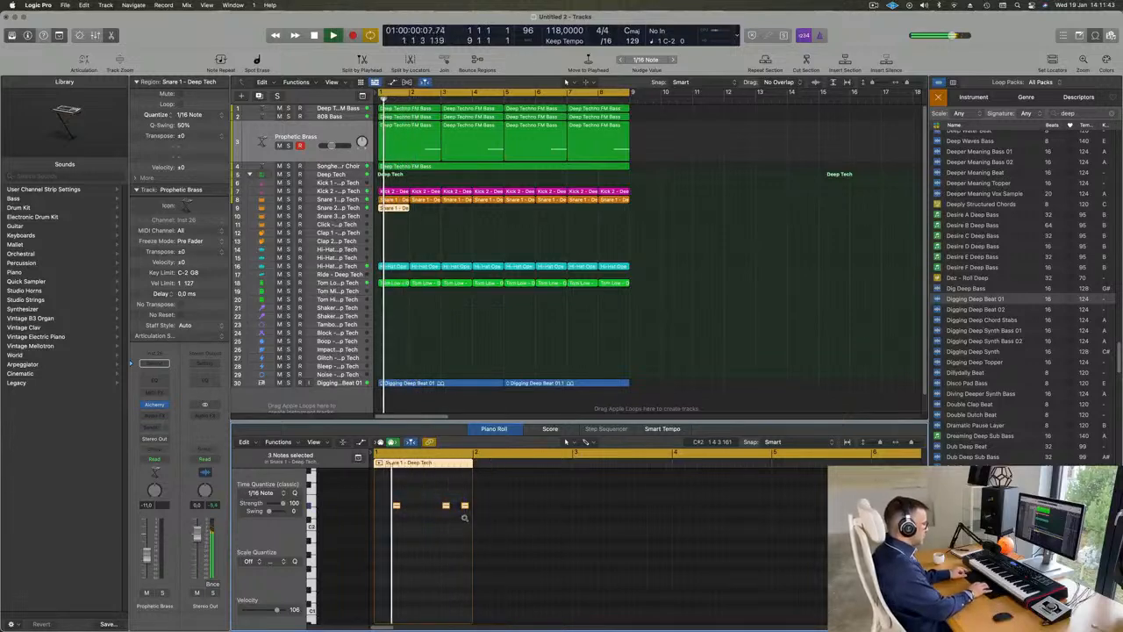
click(367, 208)
key(space)
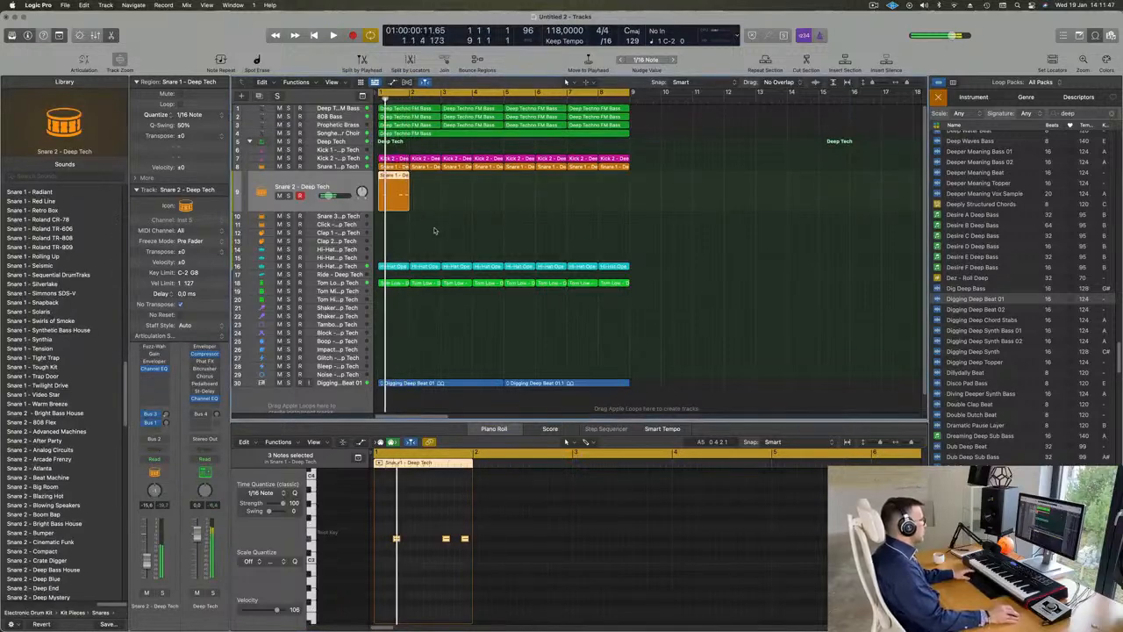
Step: Lower the Snare 2 track's volume to about -26.5 dB while checking its region in playback
click(434, 231)
key(space)
click(405, 197)
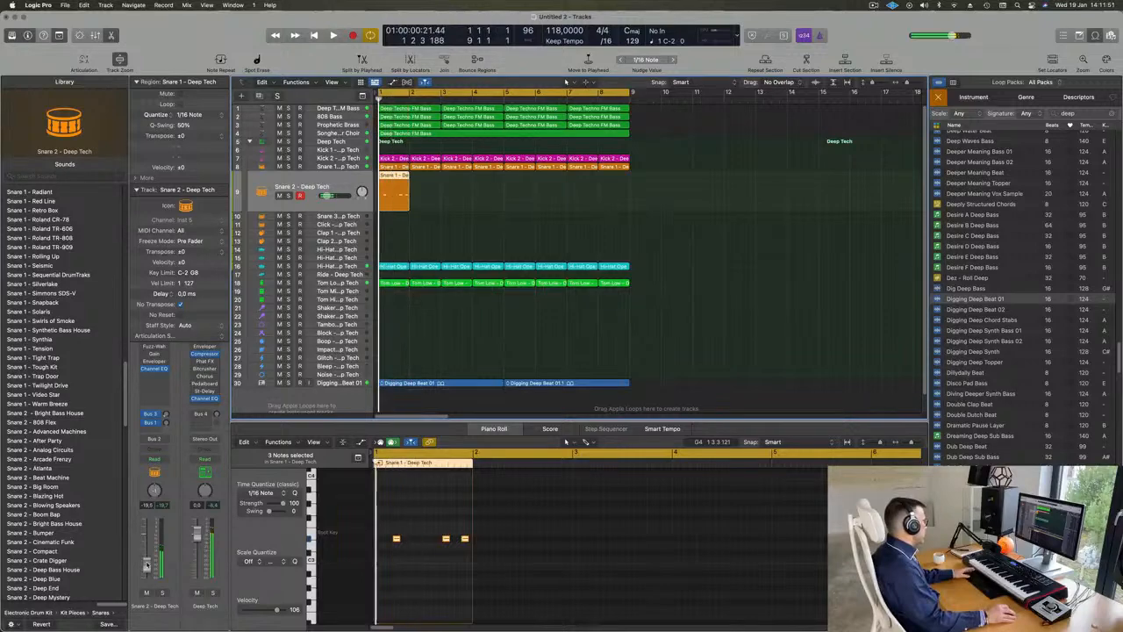
drag(147, 563, 147, 570)
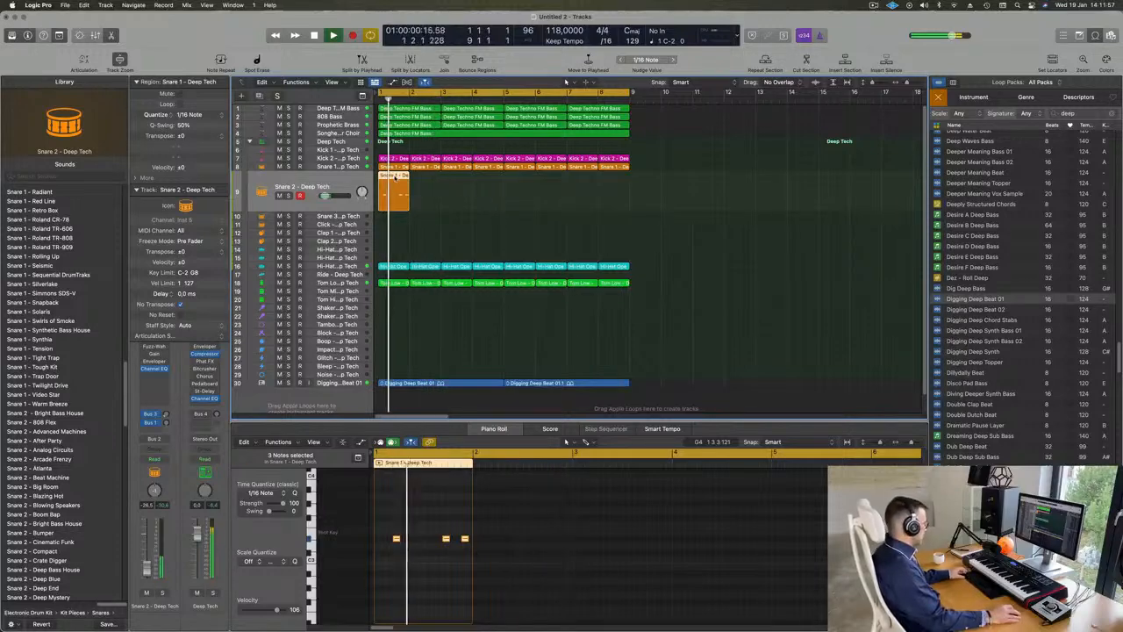
Step: Copy the Snare 2 region to bars 3, 5 and 7 so it repeats every two bars
drag(395, 178, 460, 184)
drag(488, 199, 526, 193)
scroll(493, 246, down, 3)
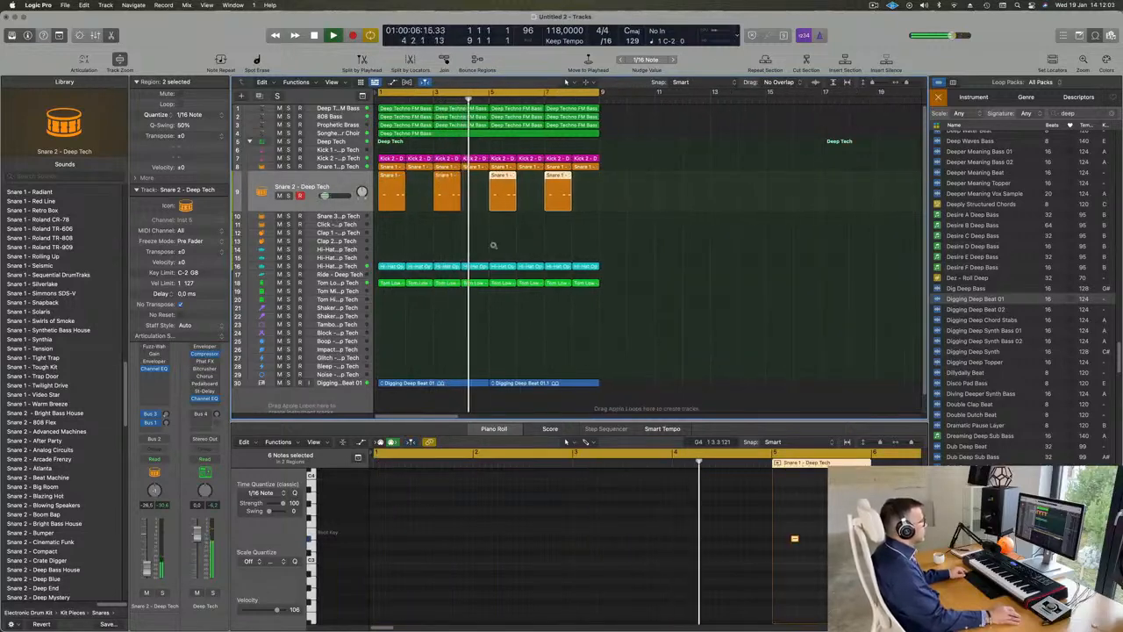
scroll(494, 248, up, 2)
scroll(492, 250, down, 1)
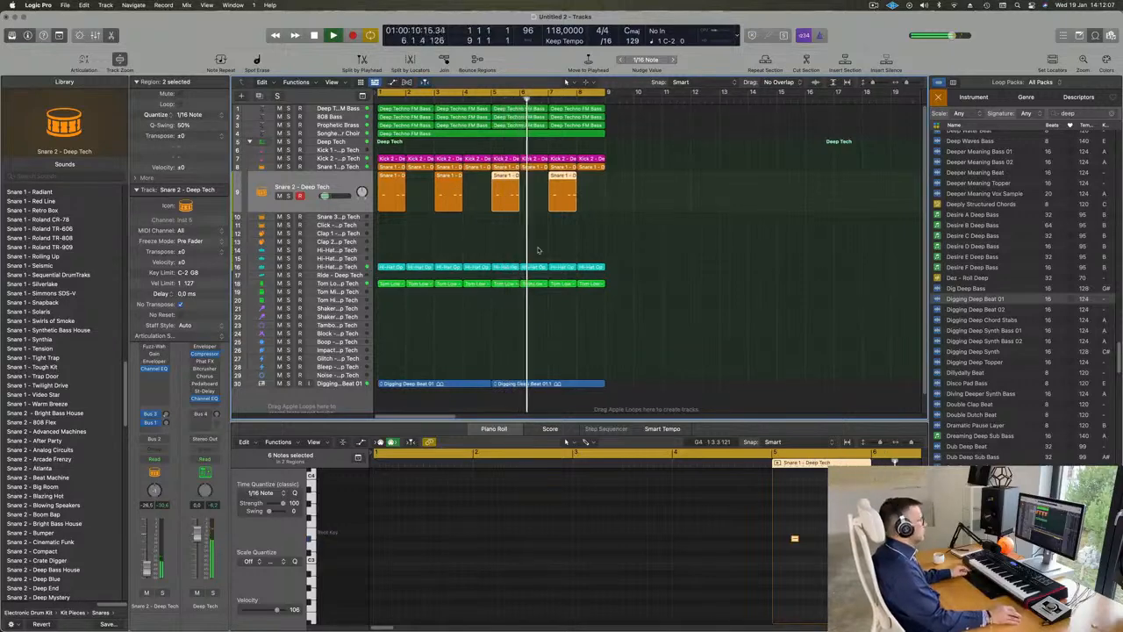
Step: Dismiss the project save dialog without saving, deselect all regions and replay the loop from bar 1
key(super+s)
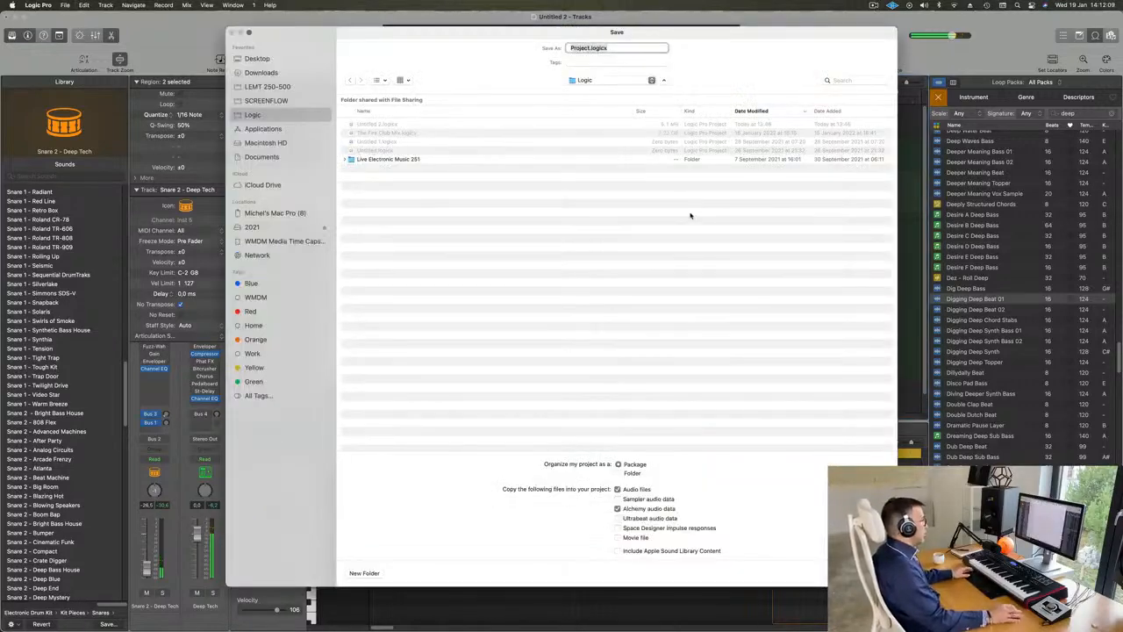
key(Escape)
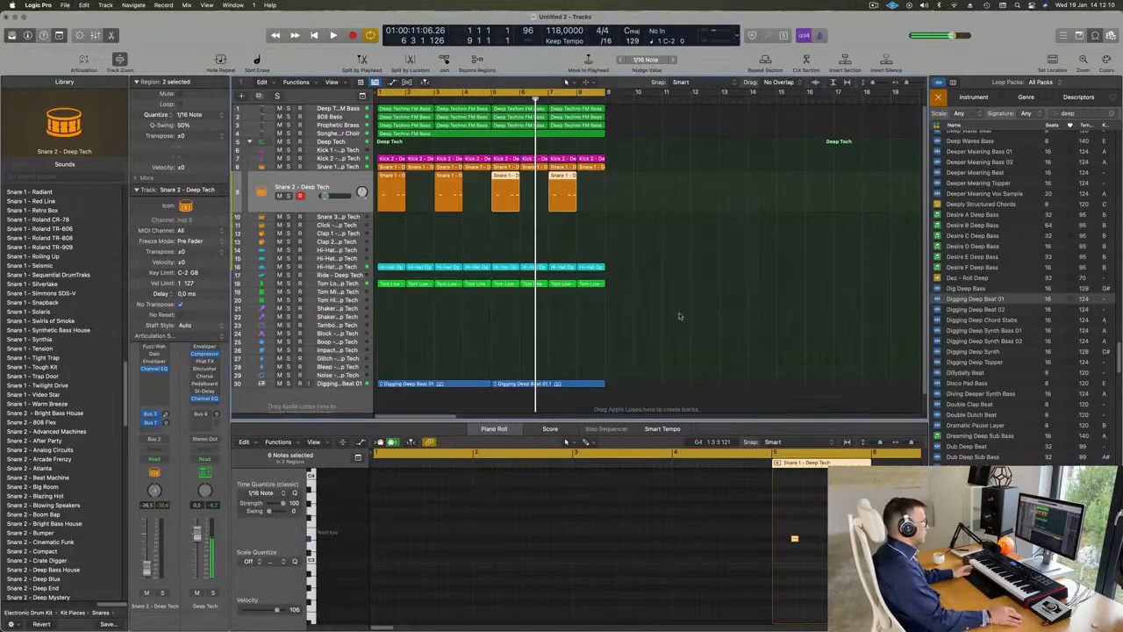
click(798, 259)
key(Return)
key(space)
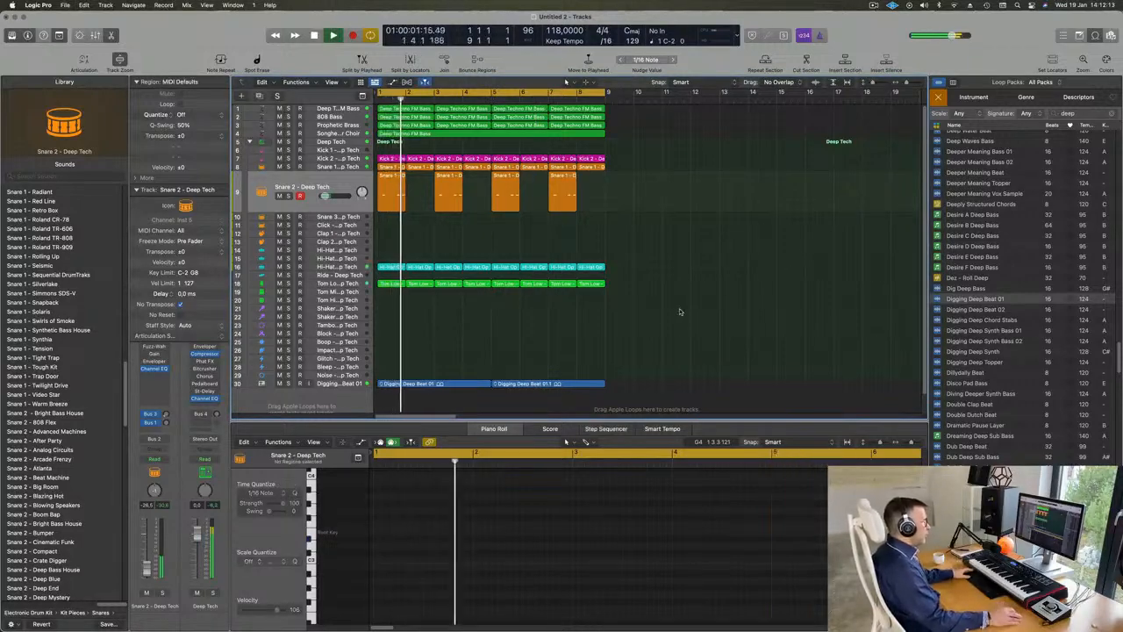
Step: Browse further down the list of deep loops and hide the Loop Browser
scroll(679, 311, down, 1)
scroll(1013, 370, down, 5)
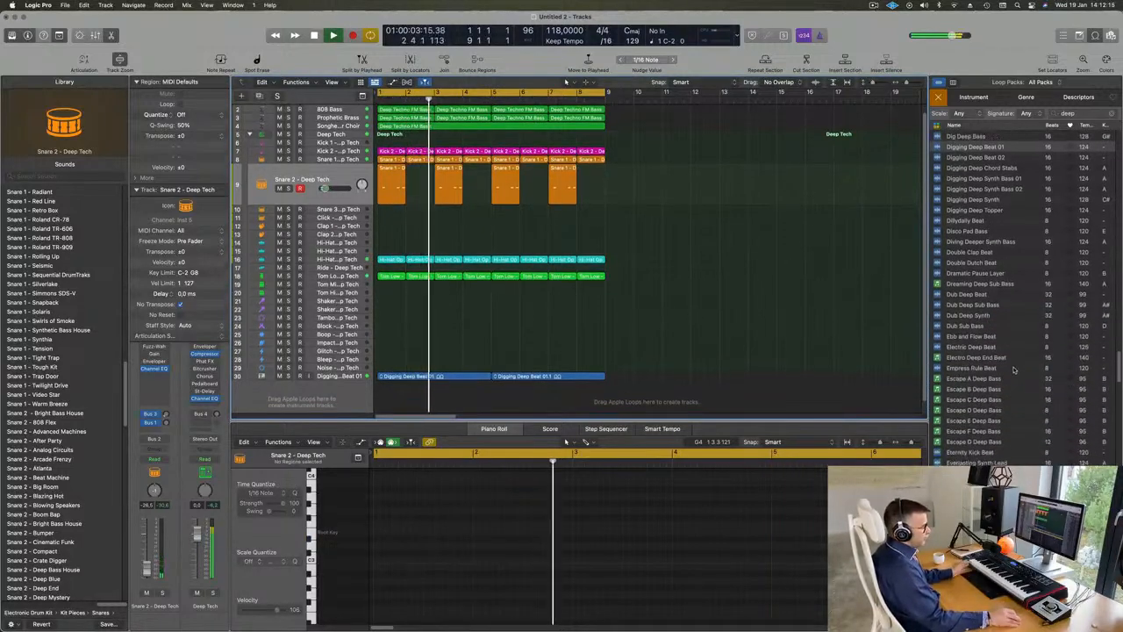
scroll(1014, 370, down, 2)
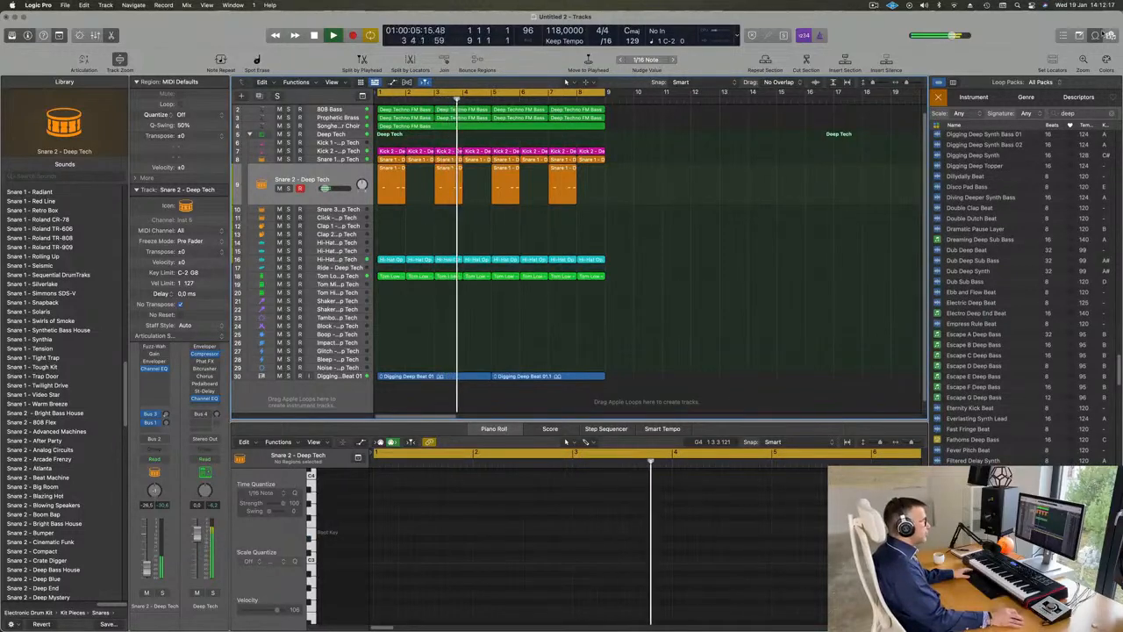
click(1097, 35)
Step: Mute and unmute the Digging Deep Beat 01 track during playback to compare the loop with and without it
key(super+Right)
key(super+Right)
key(super+Right)
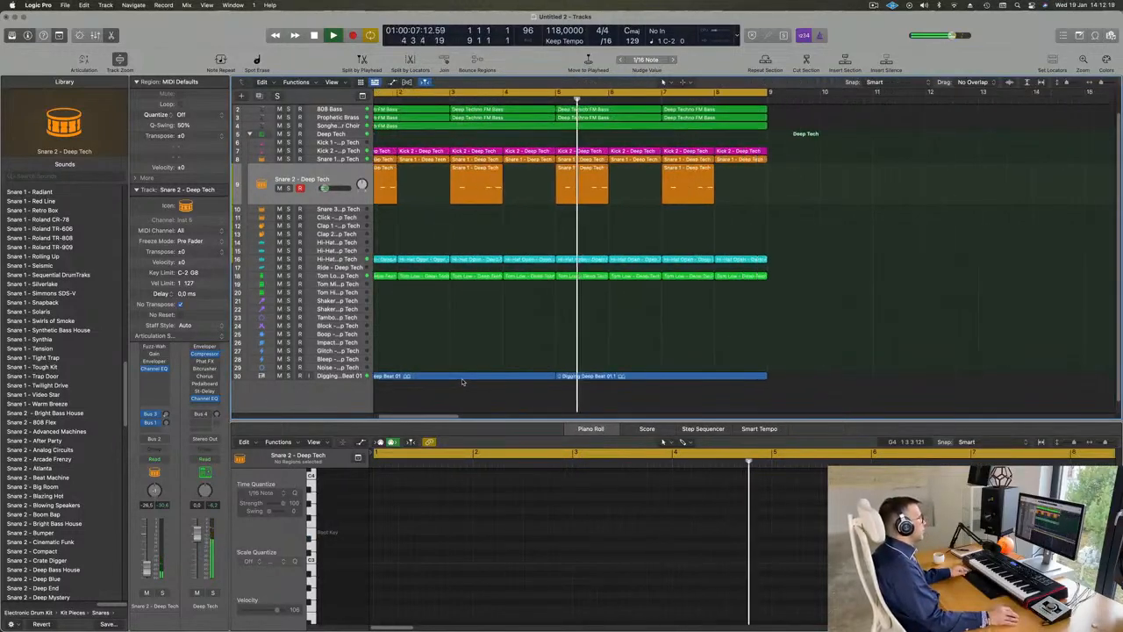
key(super+Right)
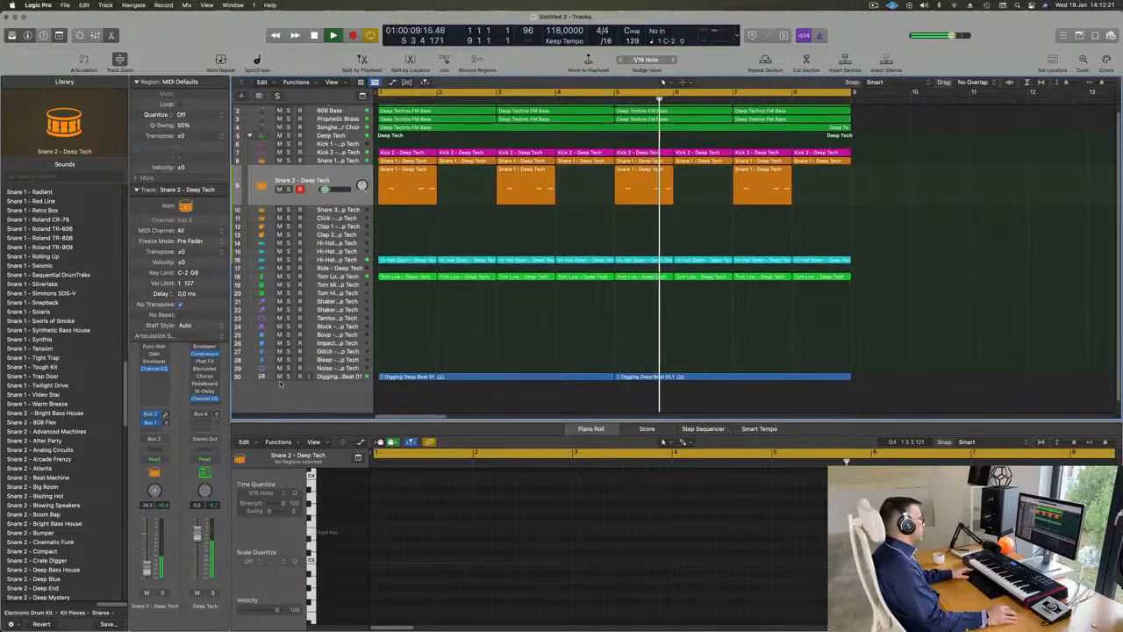
click(279, 377)
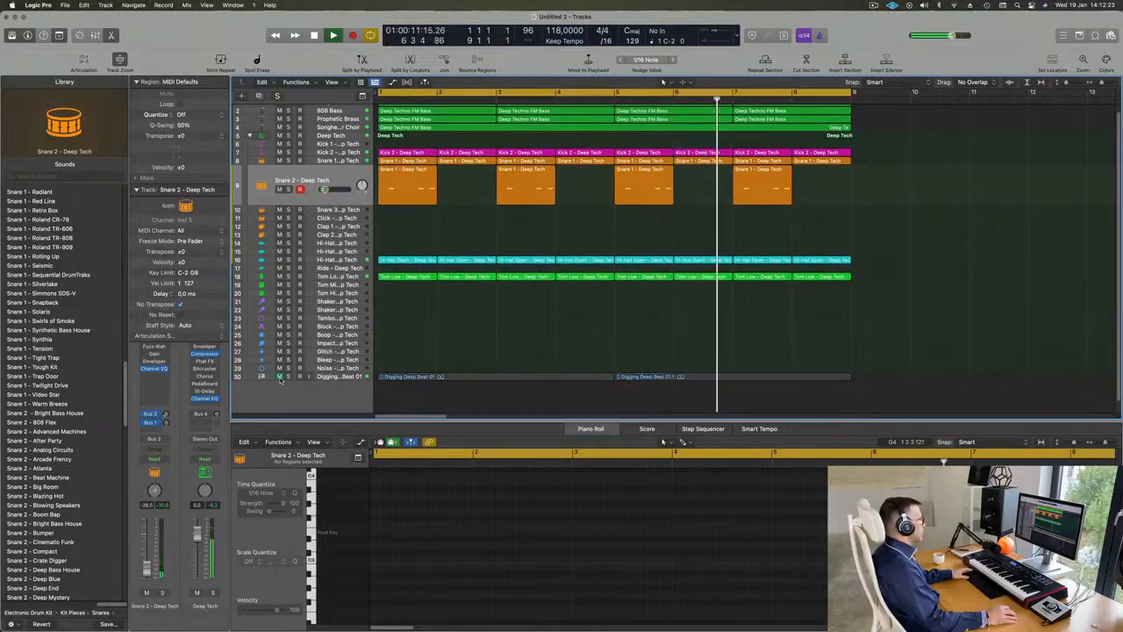
click(279, 378)
key(super+Left)
key(super+Left)
key(super+Left)
scroll(479, 362, up, 1)
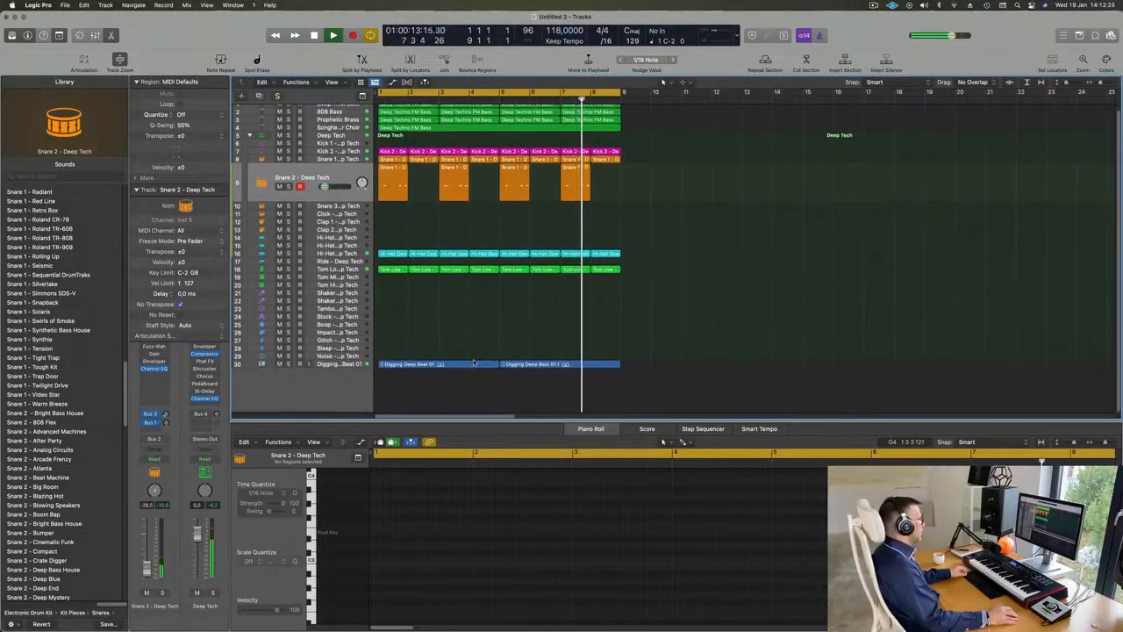
Step: Duplicate the Songhellir-Granular Choir track with its settings and filter the new Alchemy instance's presets to the Strings category
click(331, 134)
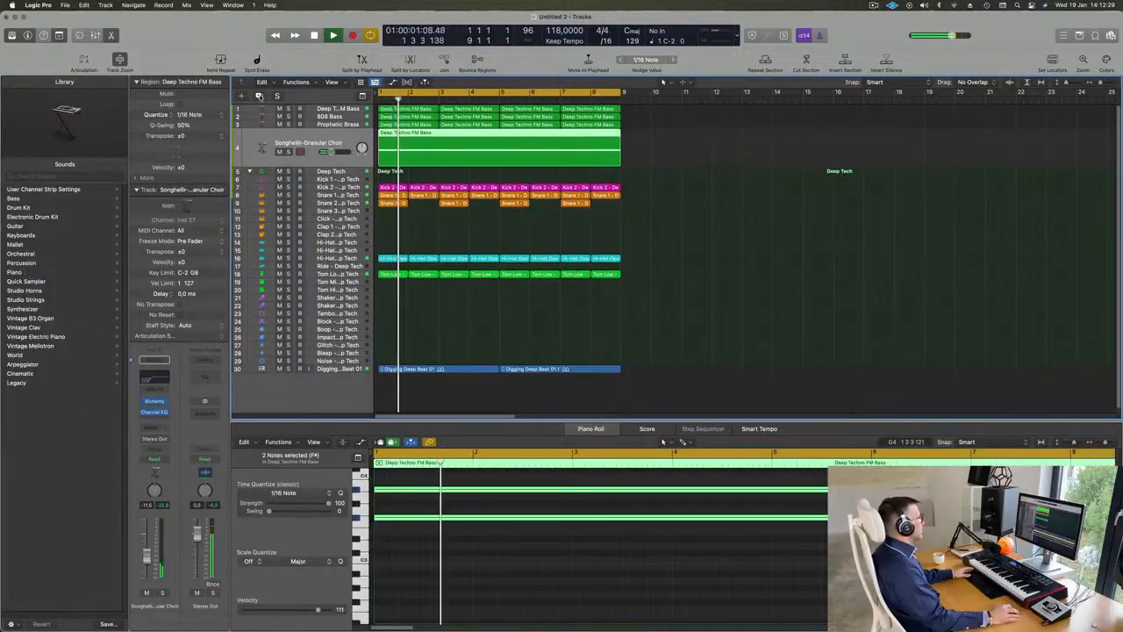
key(super+d)
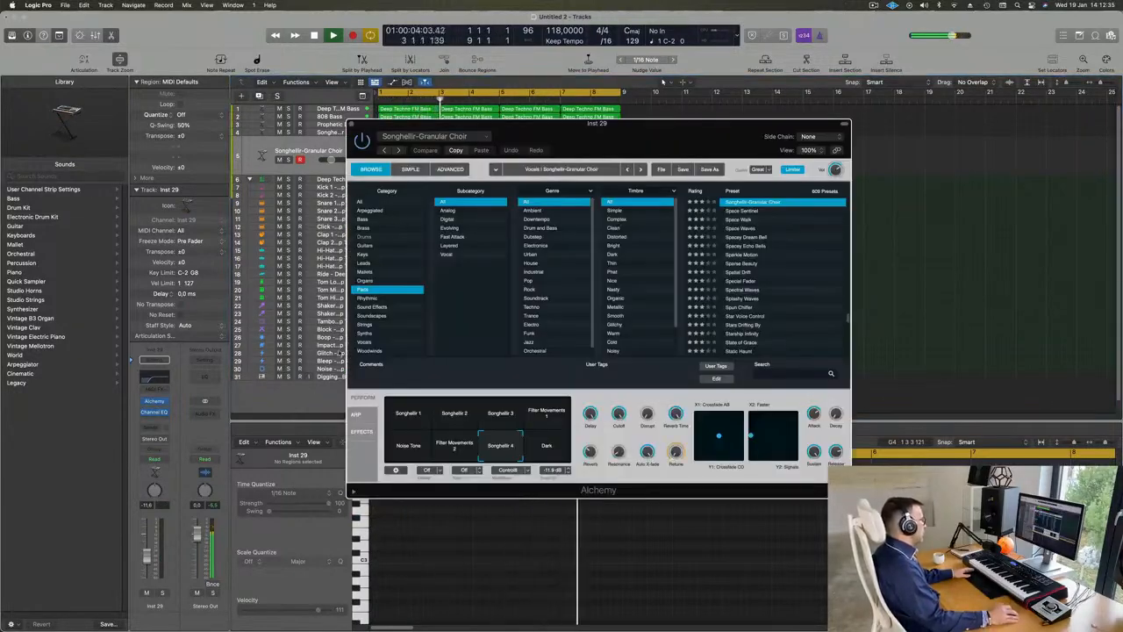
click(364, 324)
drag(568, 138, 760, 224)
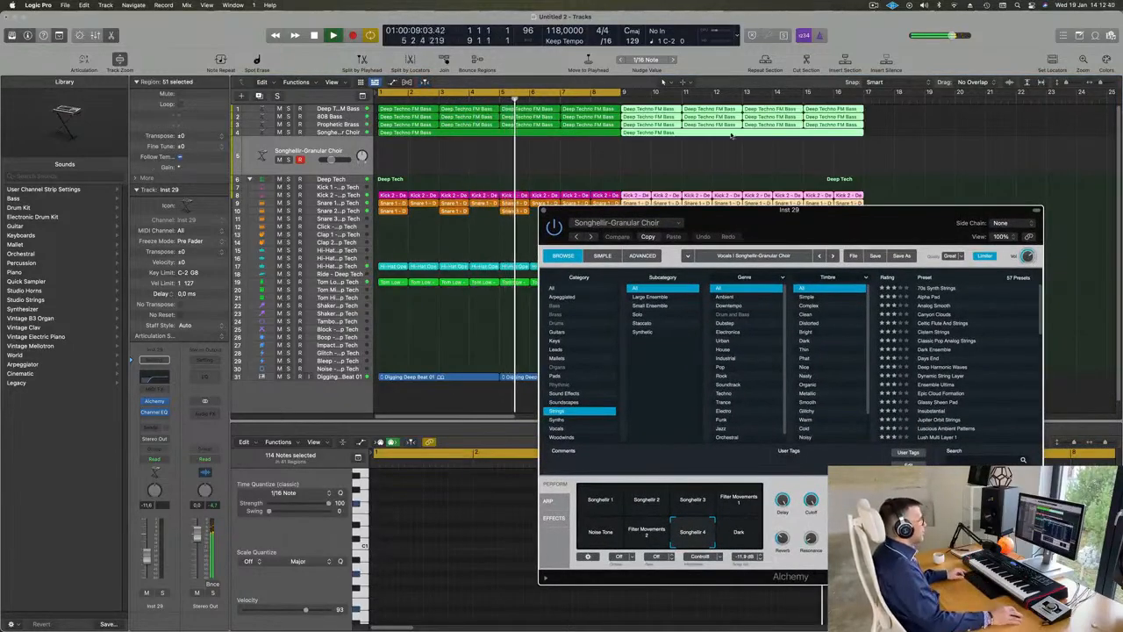
Step: Copy all eight bars of regions to bar 9 and extend the cycle range to end at bar 17
key(super+Left)
key(super+Left)
key(super+Left)
key(super+Left)
key(super+Left)
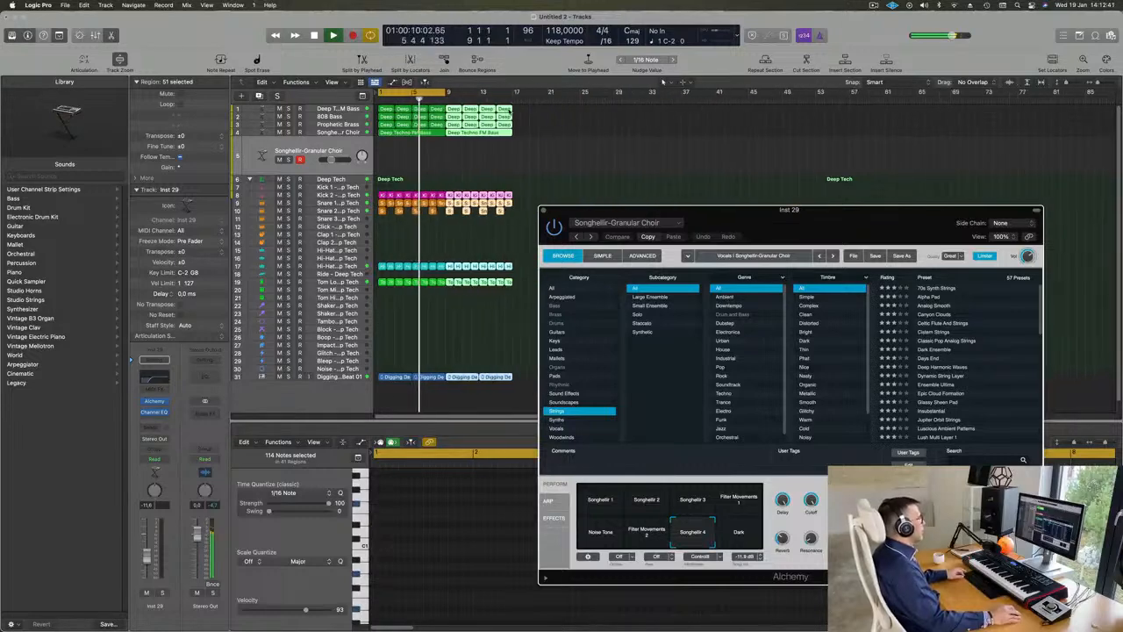
key(super+Right)
key(super+Right)
key(super+Right)
scroll(690, 156, left, 3)
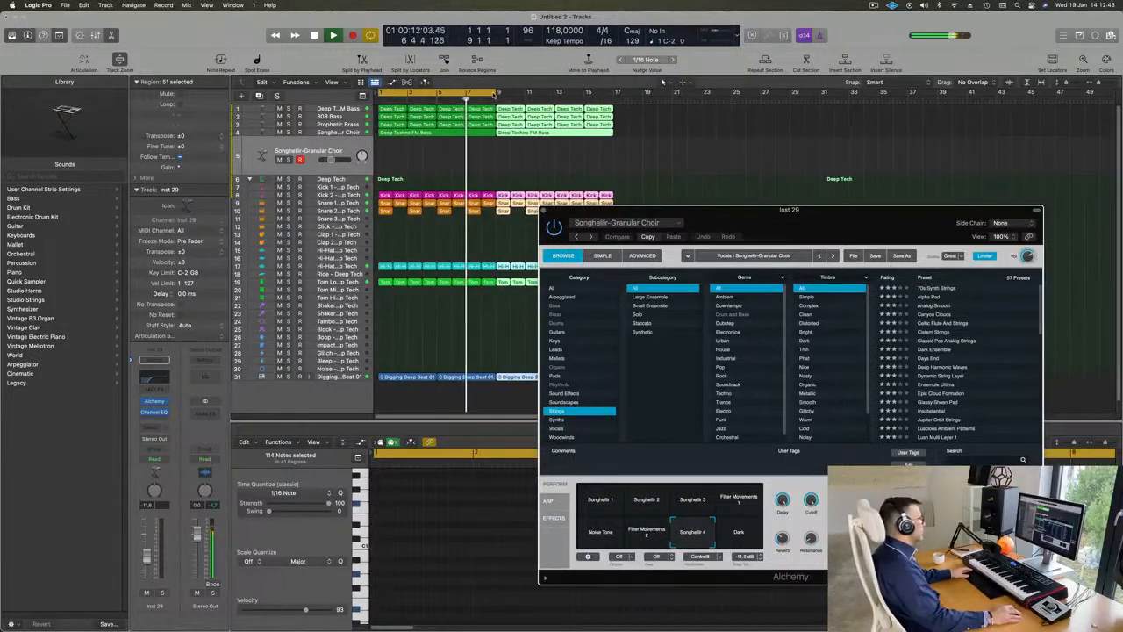
drag(497, 92, 611, 104)
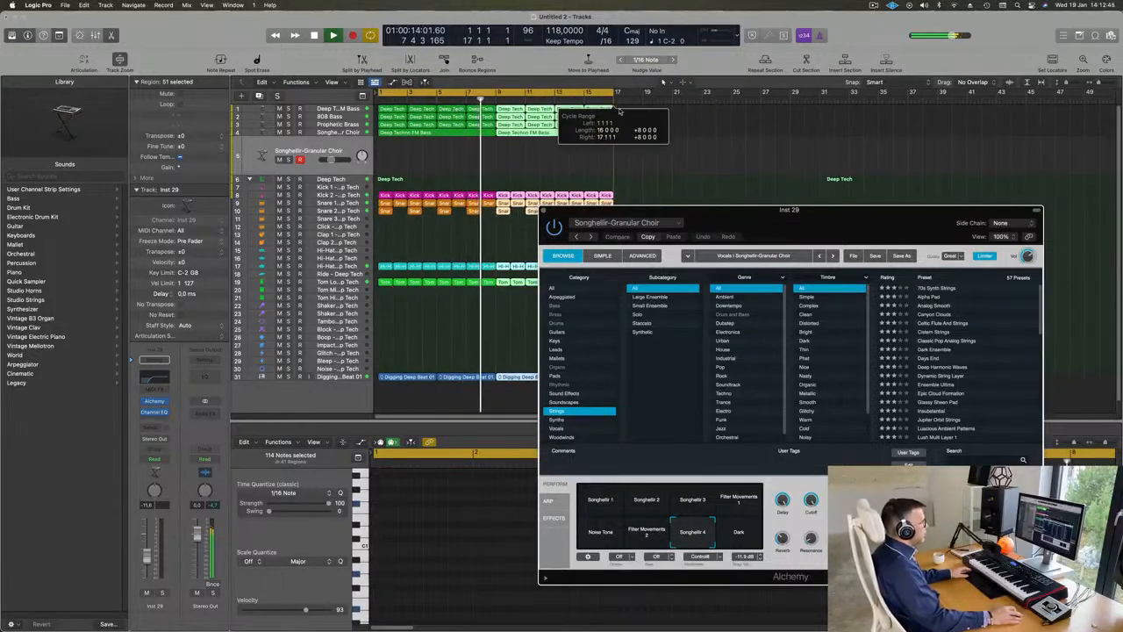
Step: Load the 70s Synth Strings preset on the duplicated choir track and set the track's volume to about -9.2 dB
drag(774, 224, 650, 220)
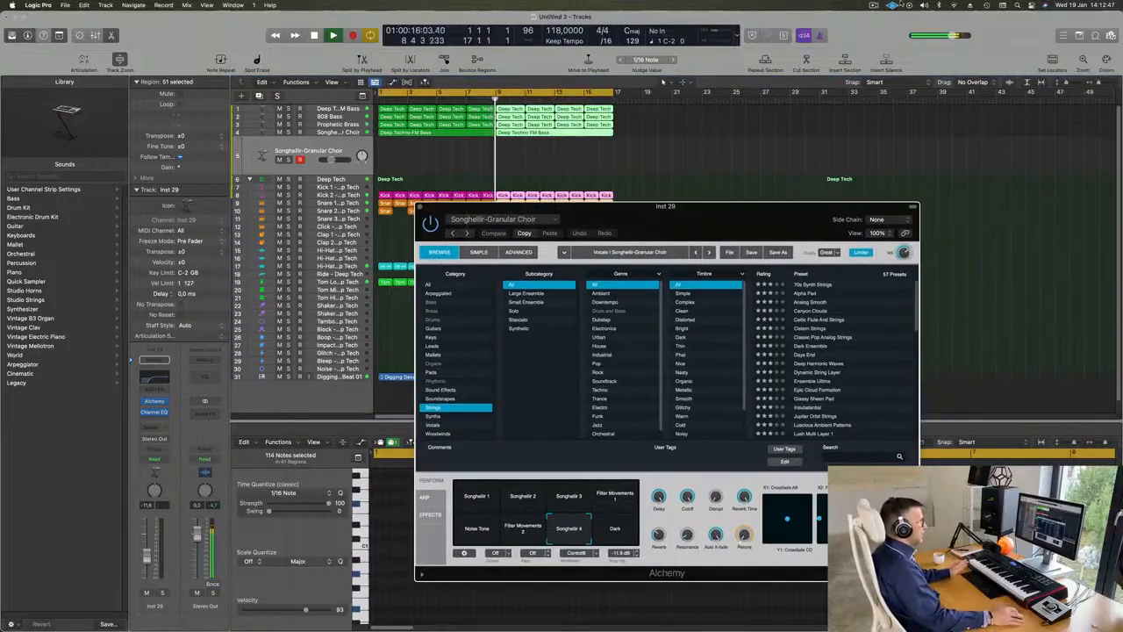
click(874, 5)
click(859, 19)
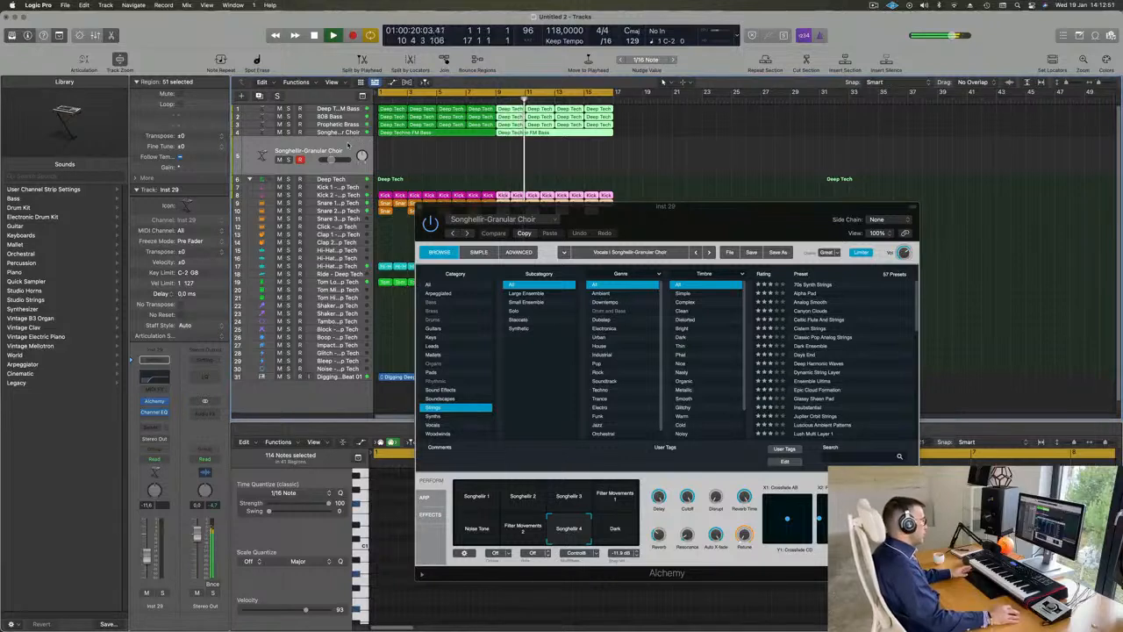
click(348, 145)
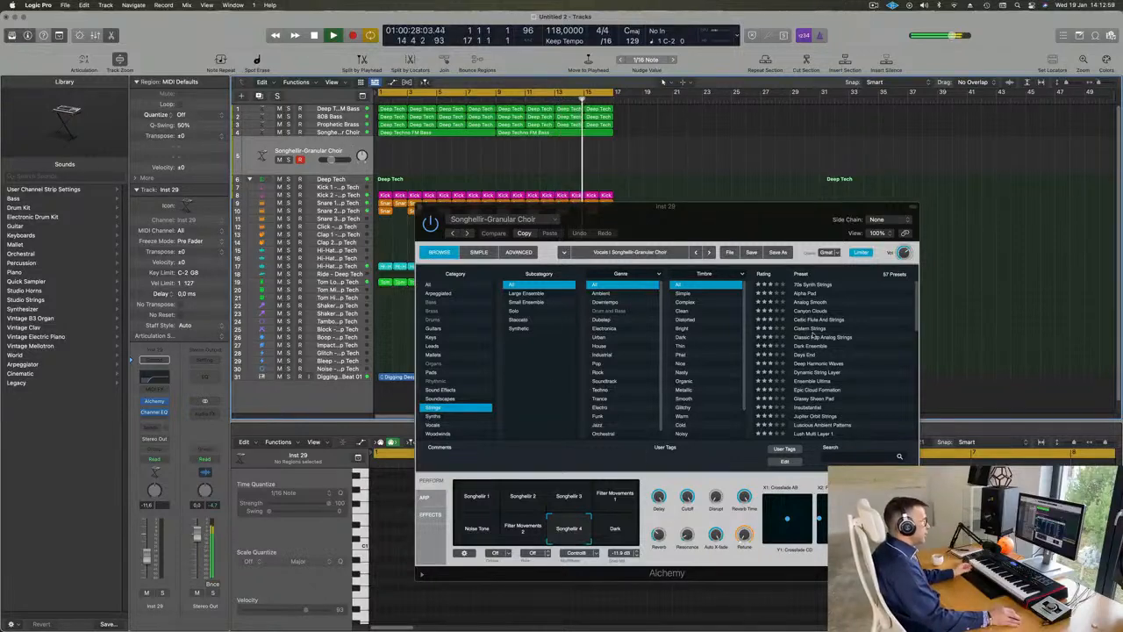
click(813, 287)
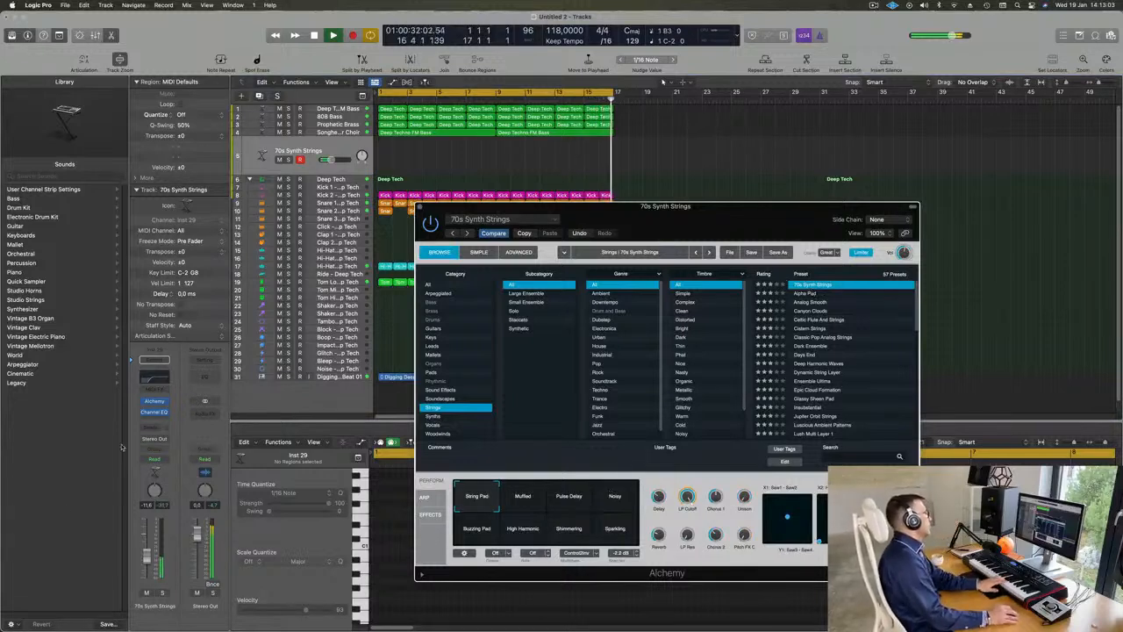
click(152, 552)
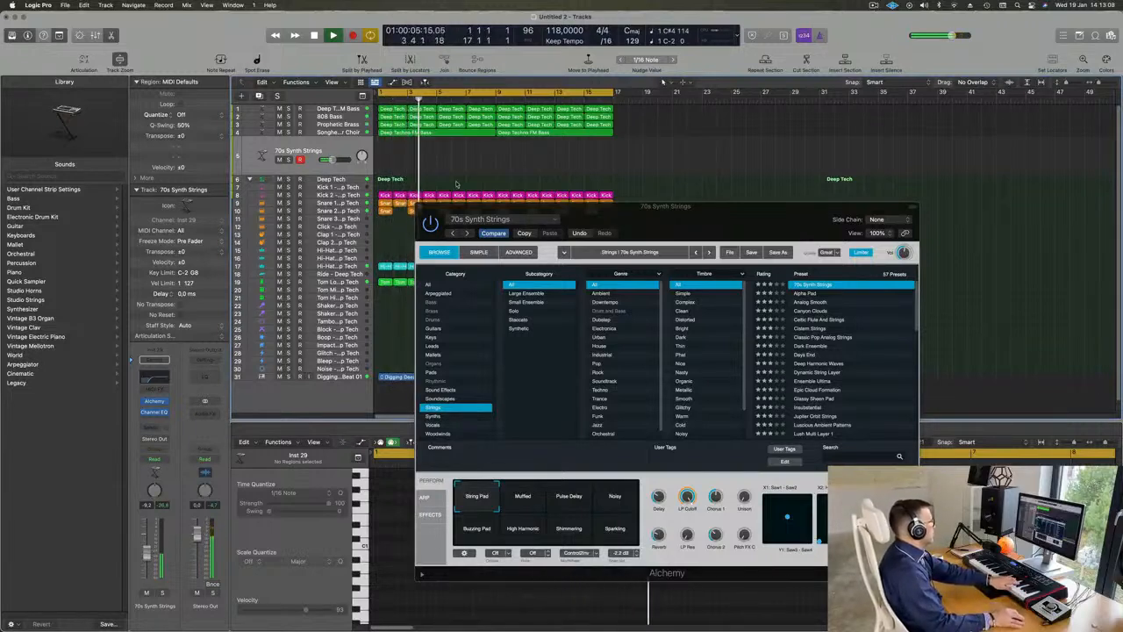
Step: Audition the Alpha Pad, Celtic Flute And Strings and Cistern Strings presets on the new Alchemy track
click(804, 296)
click(805, 297)
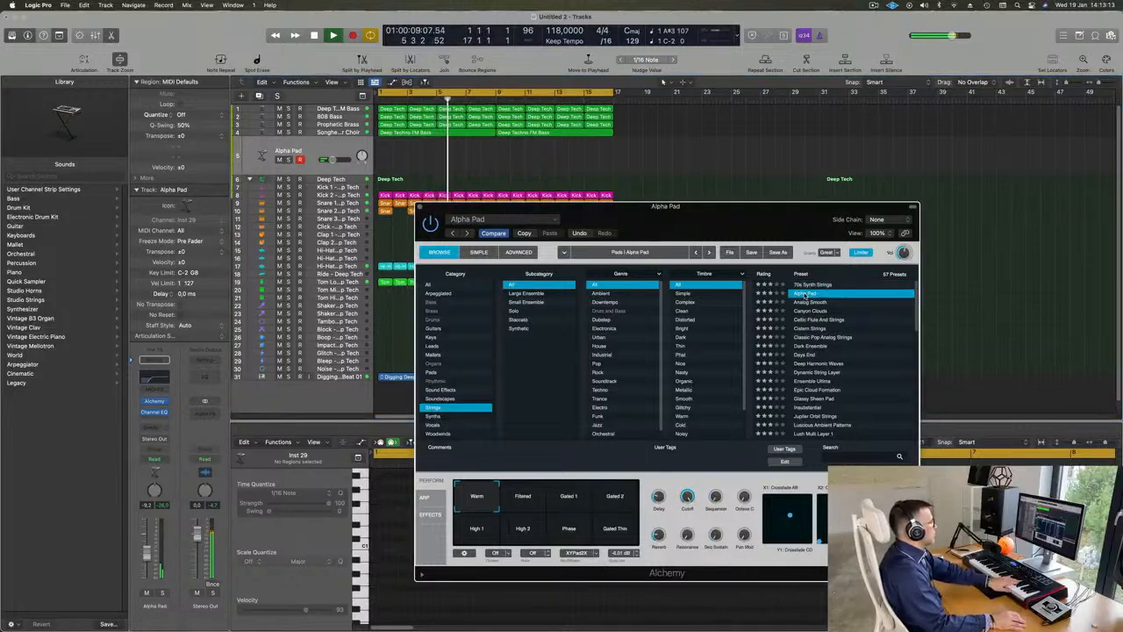
scroll(844, 313, down, 1)
click(825, 312)
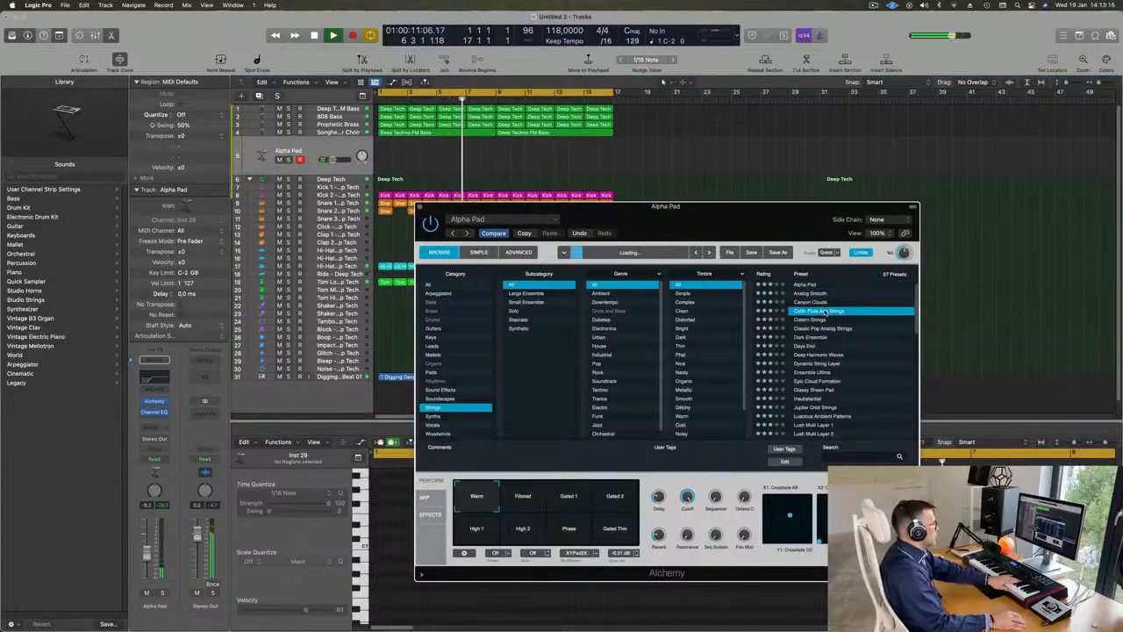
scroll(838, 313, down, 2)
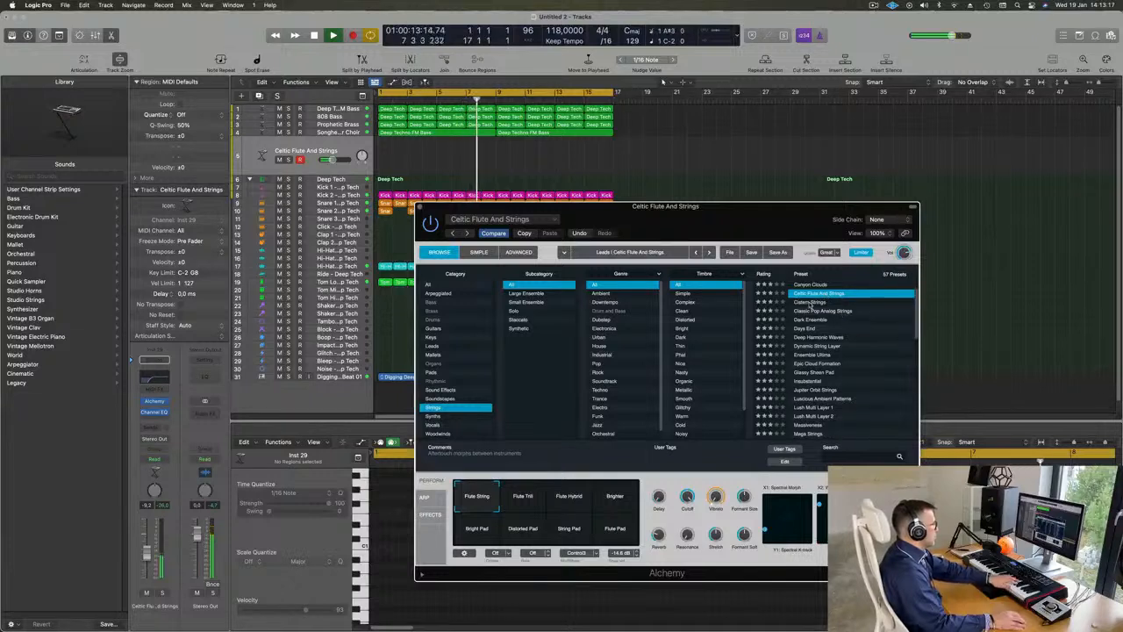
click(810, 303)
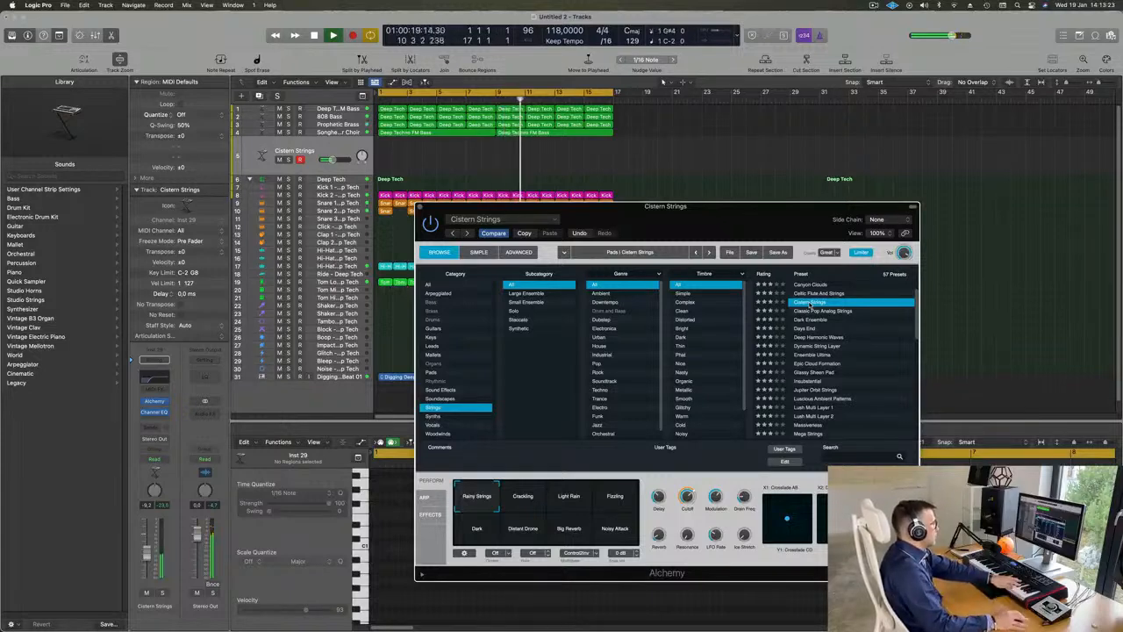
Step: Load the Classic Pop Analog Strings preset and lower its track volume to about -15 dB
click(817, 312)
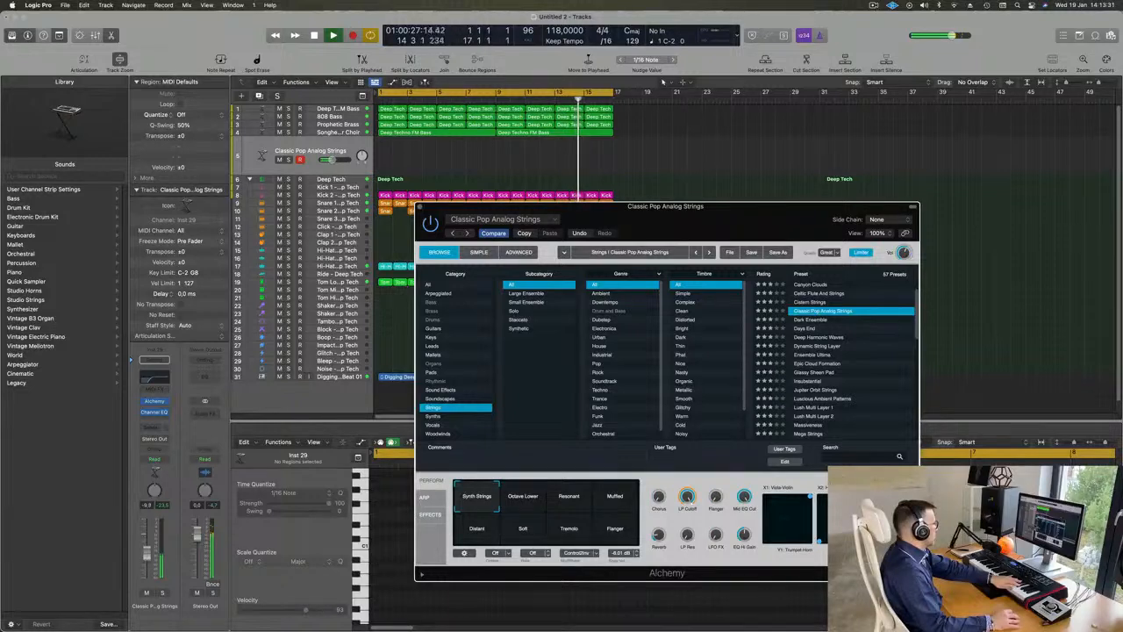
click(147, 563)
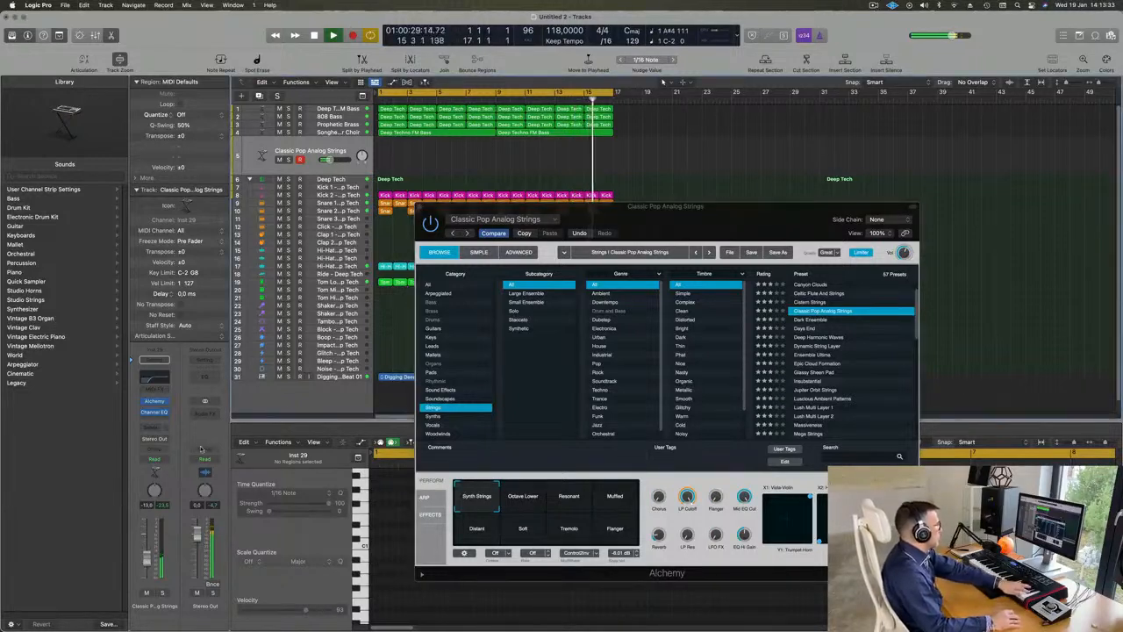
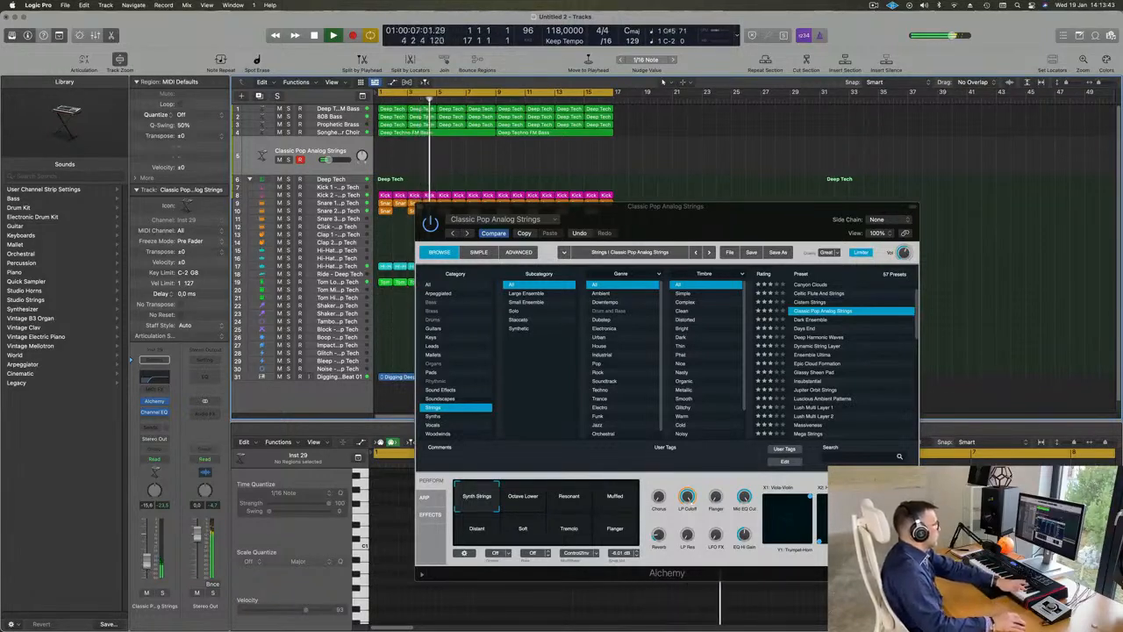
Step: Audition the Dark Ensemble, Ensemble Ultima, Epic Cloud Formation and Insubstantial string presets in Alchemy
click(815, 320)
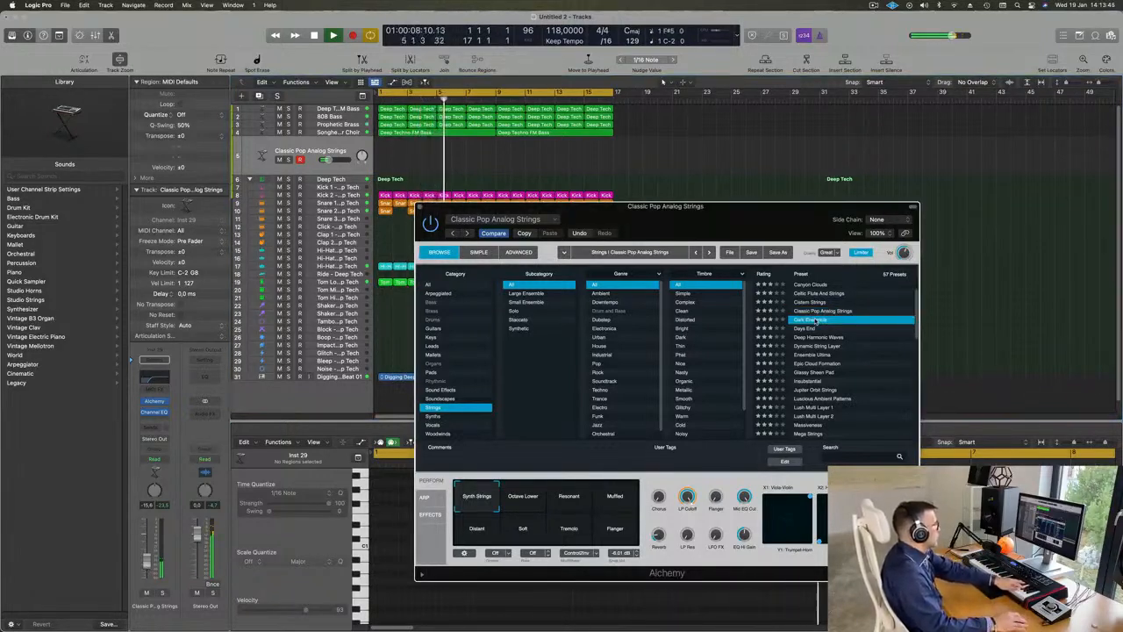
scroll(829, 323, down, 3)
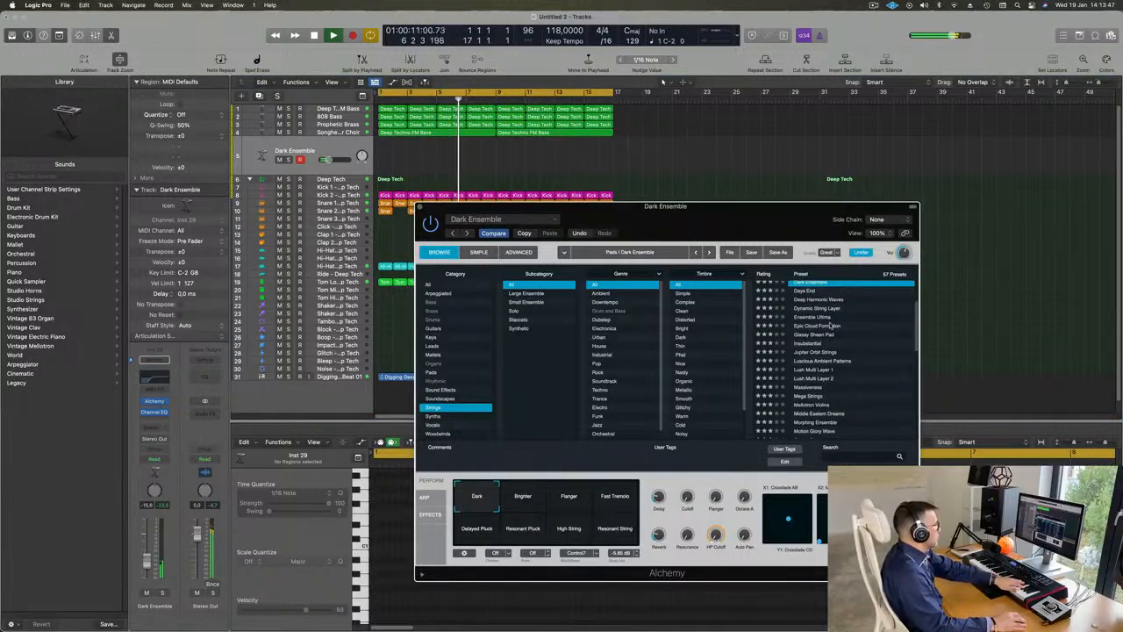
click(815, 317)
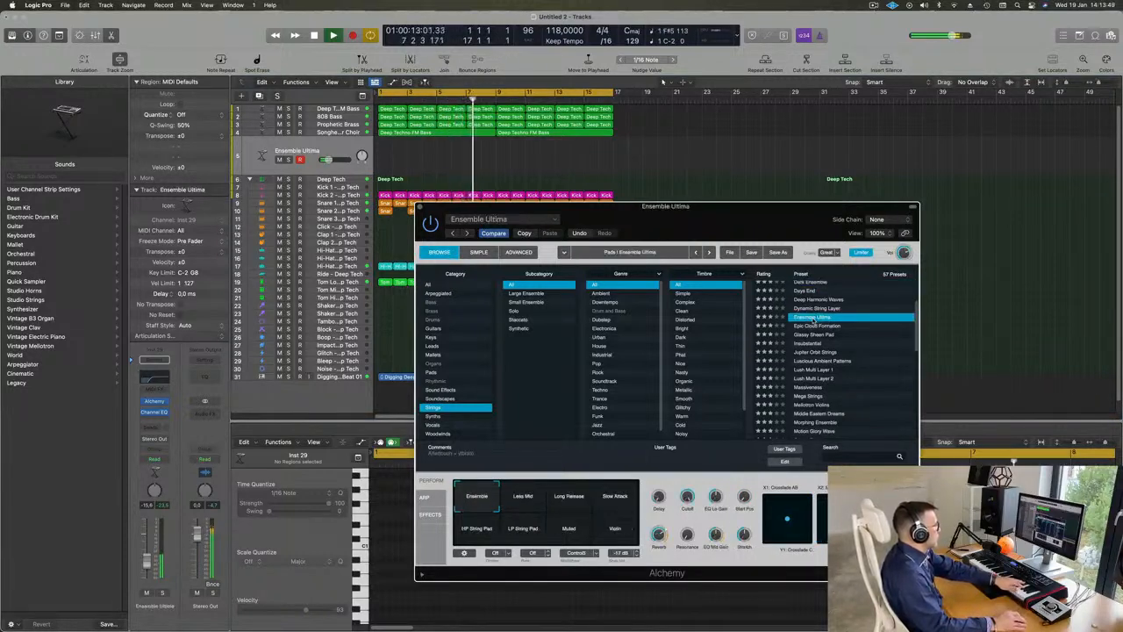
click(819, 325)
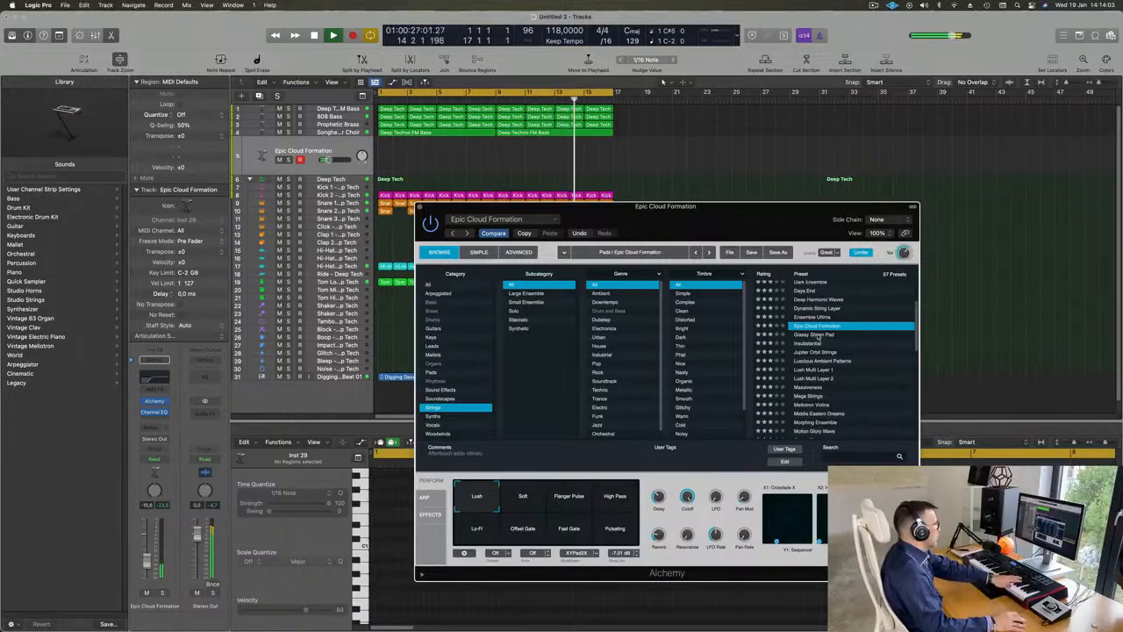
click(817, 344)
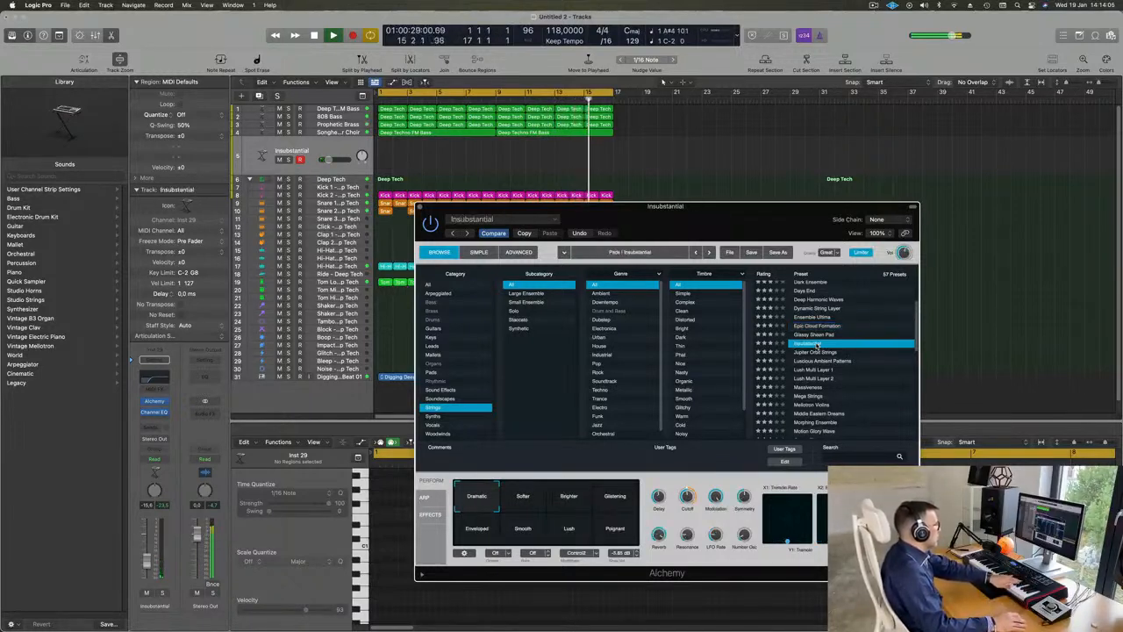
Step: Audition the Lush Multi Layer 1 and Rich String Pad presets on the strings track
scroll(880, 321, down, 3)
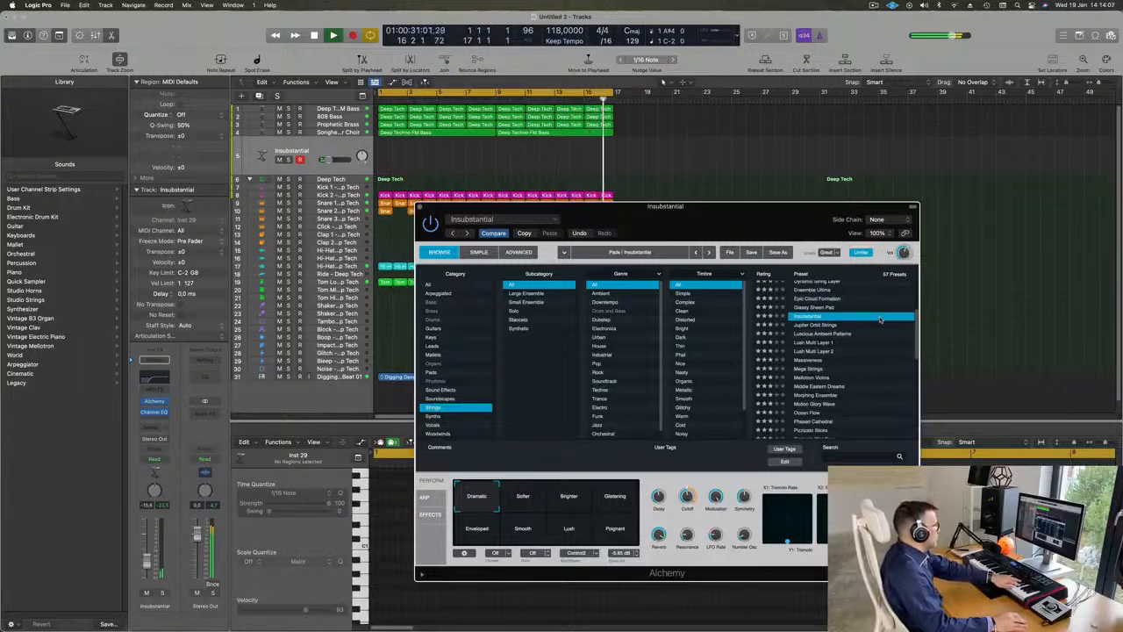
click(819, 344)
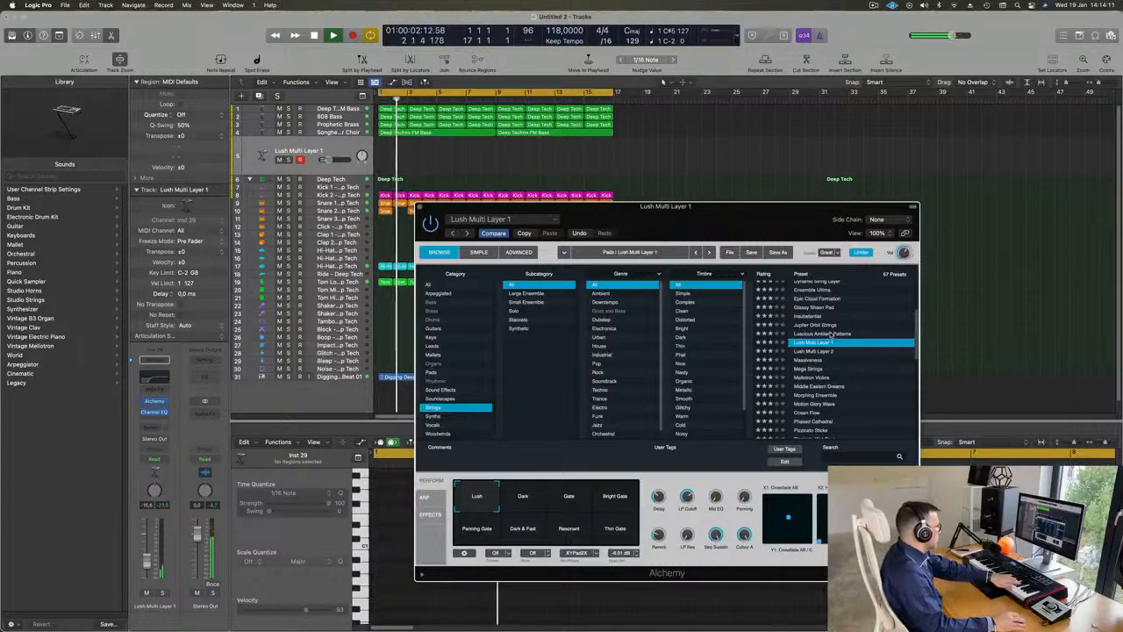
scroll(825, 340, down, 3)
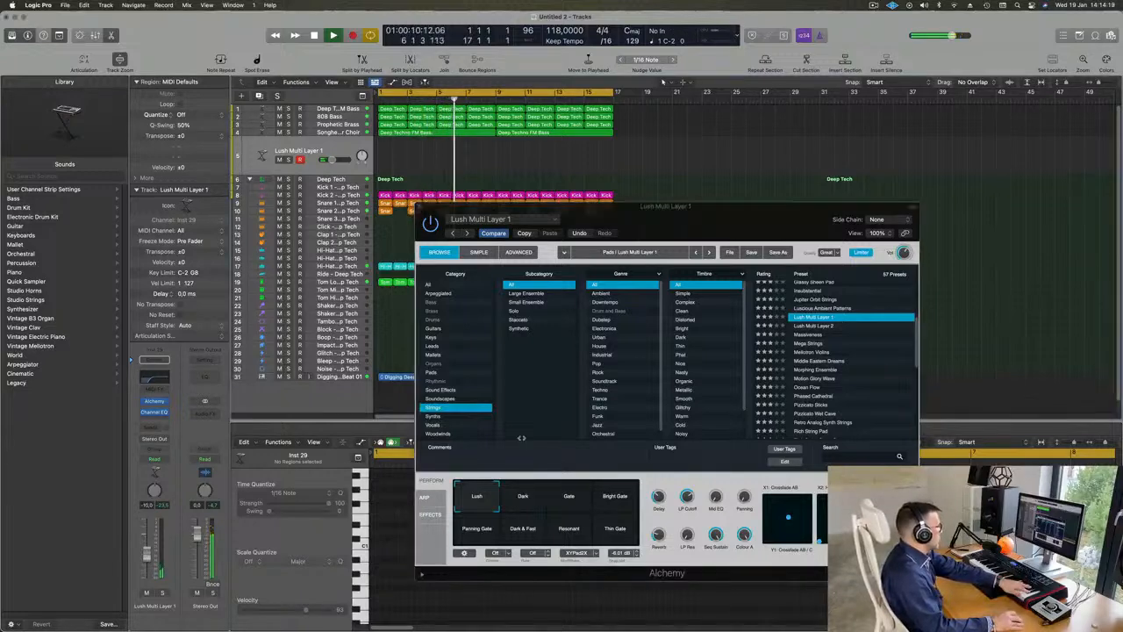
scroll(881, 332, down, 3)
scroll(881, 332, down, 1)
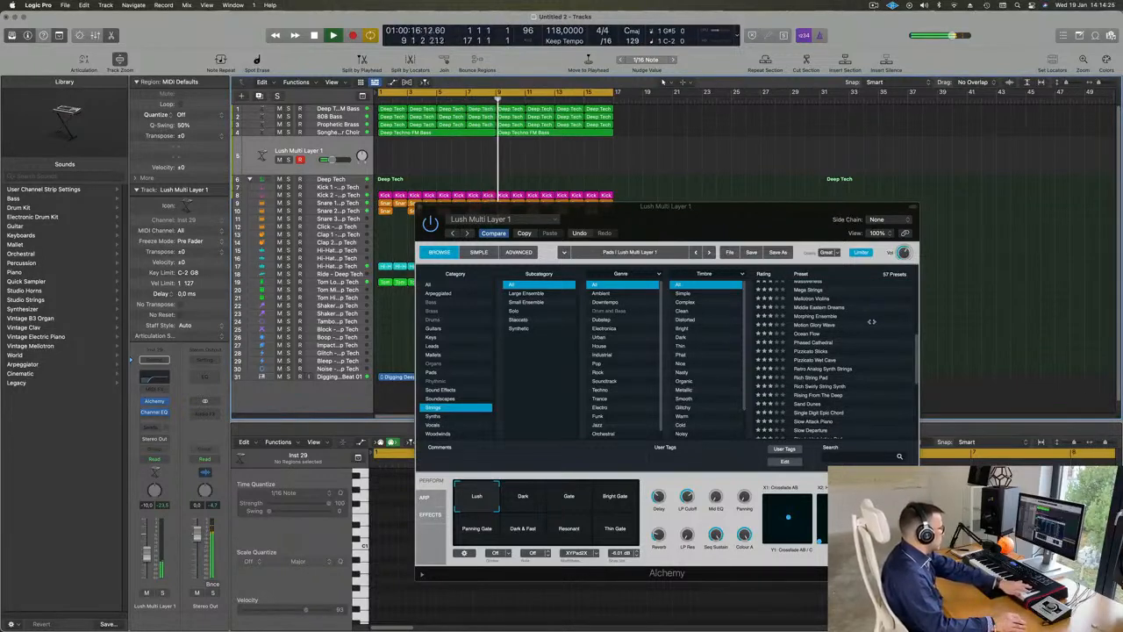
scroll(879, 316, down, 3)
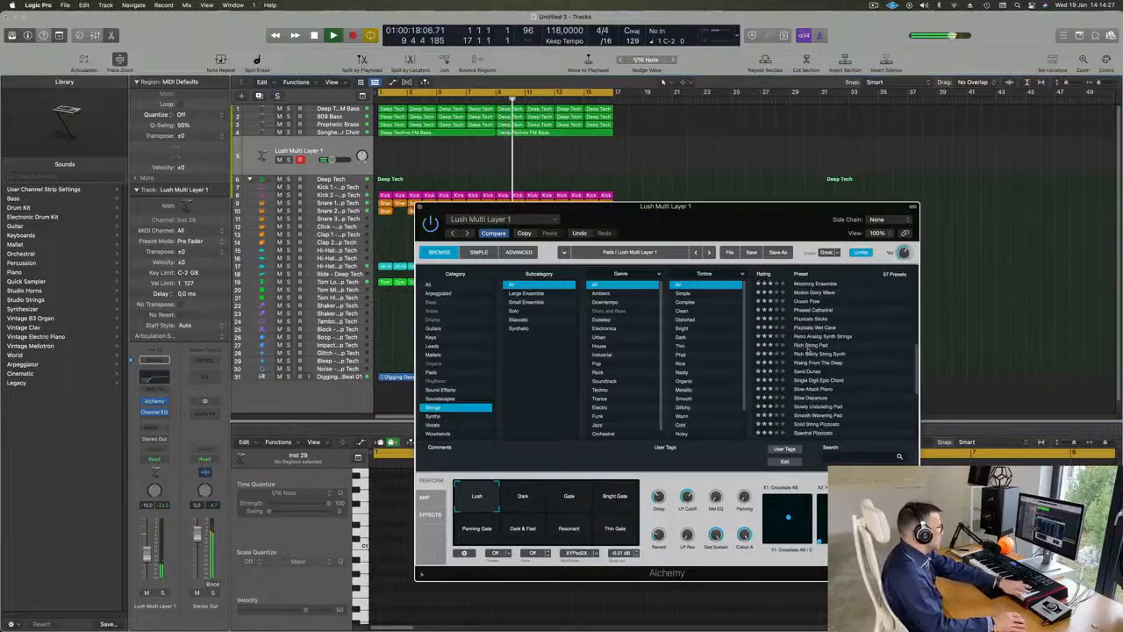
click(806, 345)
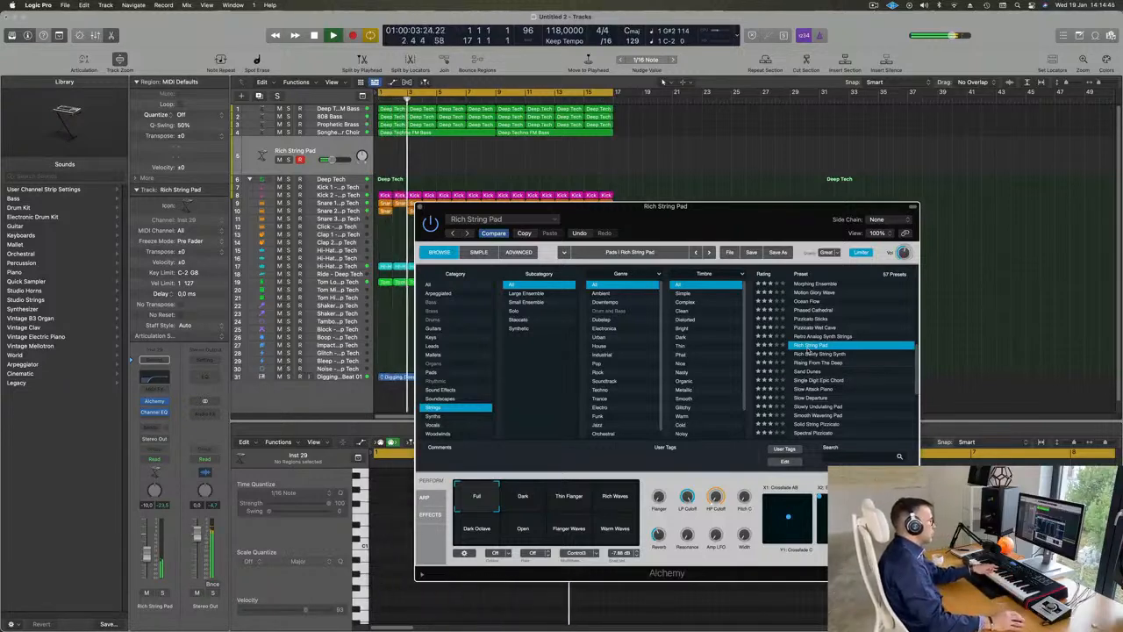
Step: Try the Rich Swirly String Synth, Rising From The Deep and Sand Dunes presets
click(825, 355)
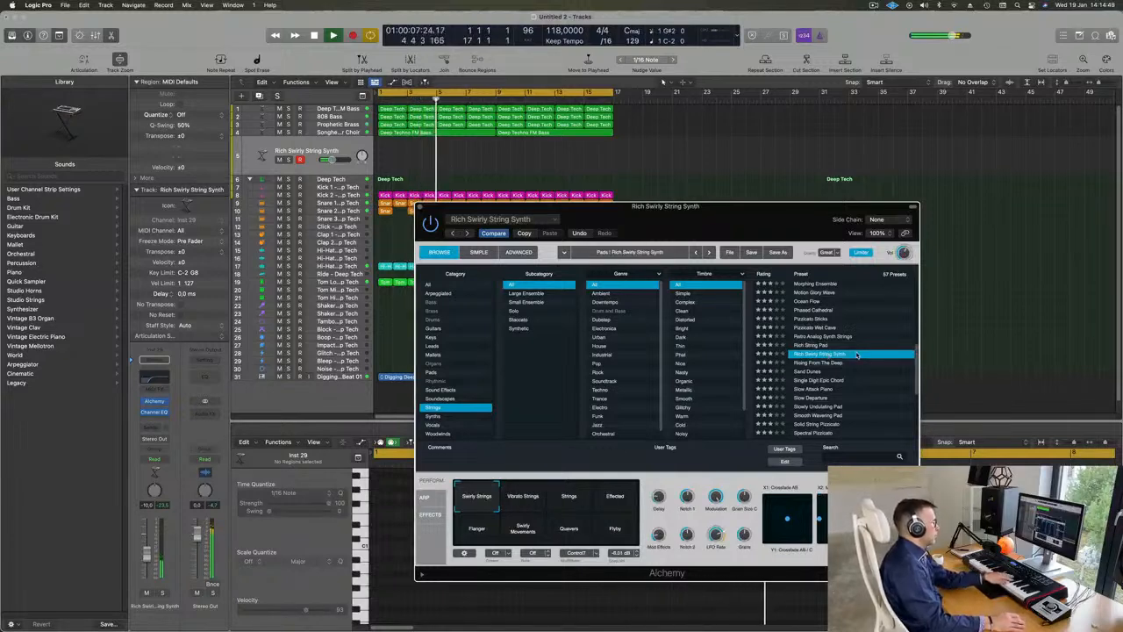
click(808, 363)
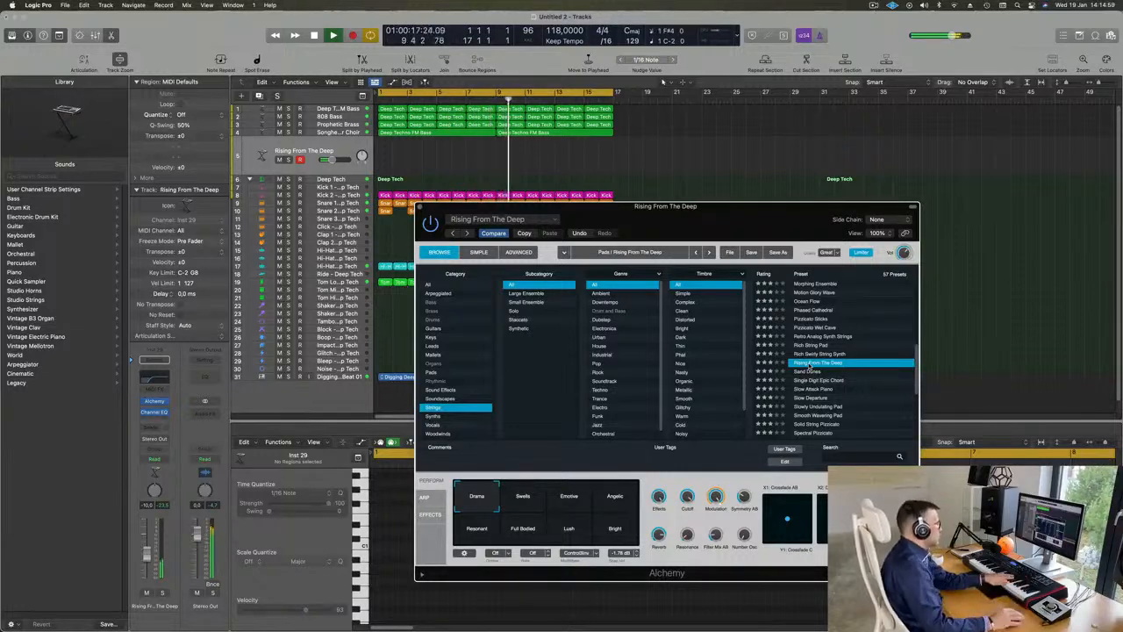
click(808, 373)
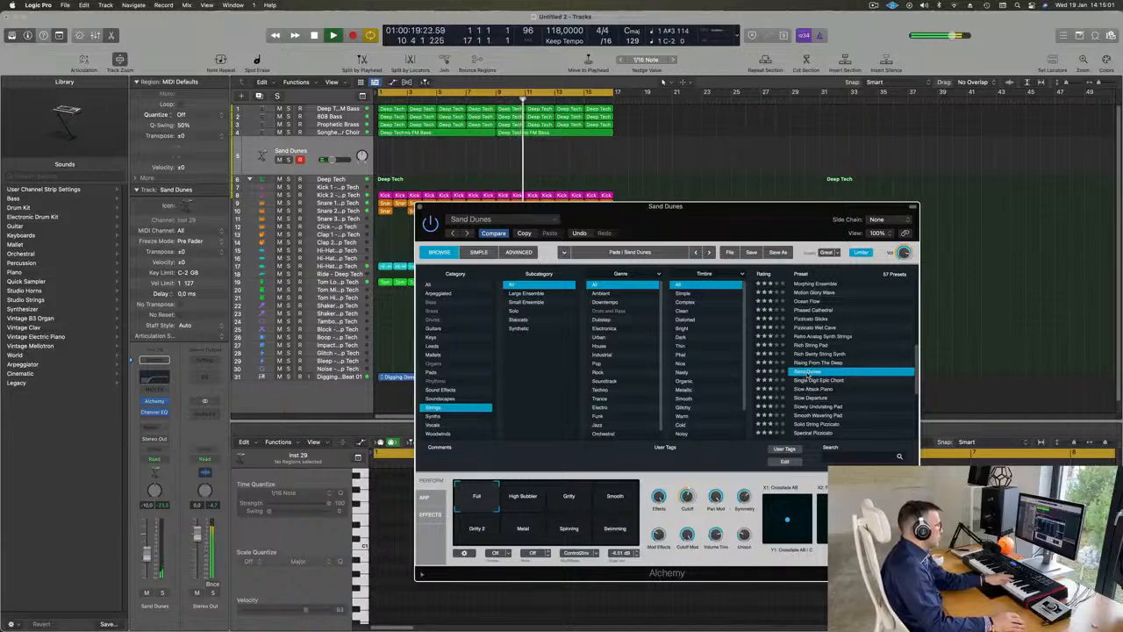
Step: Load Single Digit Epic Chord and try its Octaves, Subdued 1, Bright Chord, Subdued and Glide Up performance variations
click(827, 381)
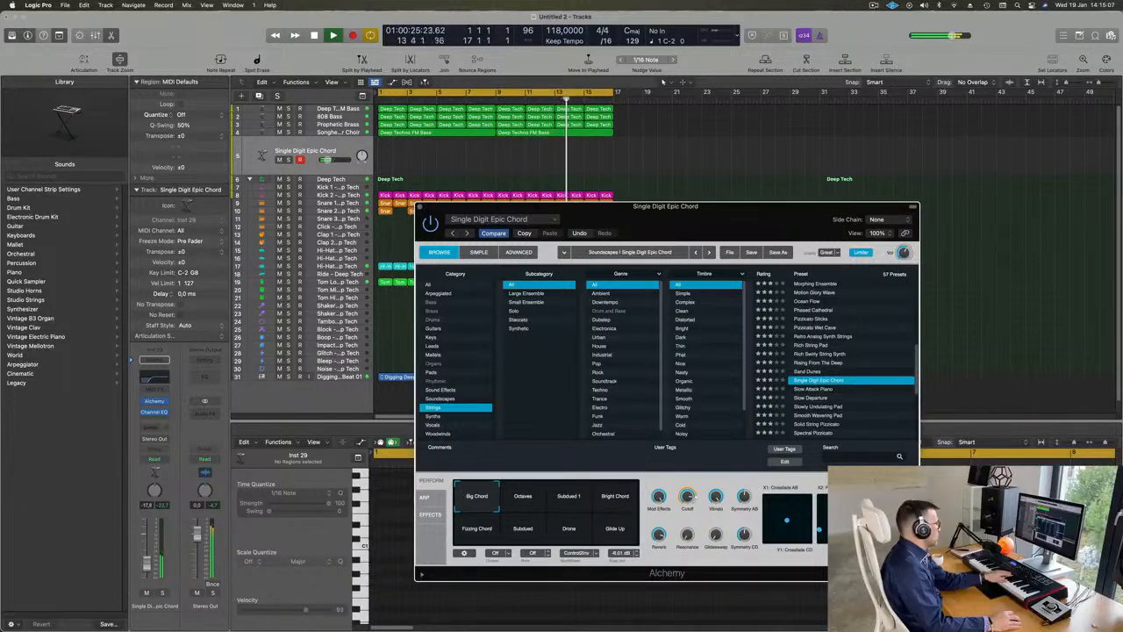
click(522, 498)
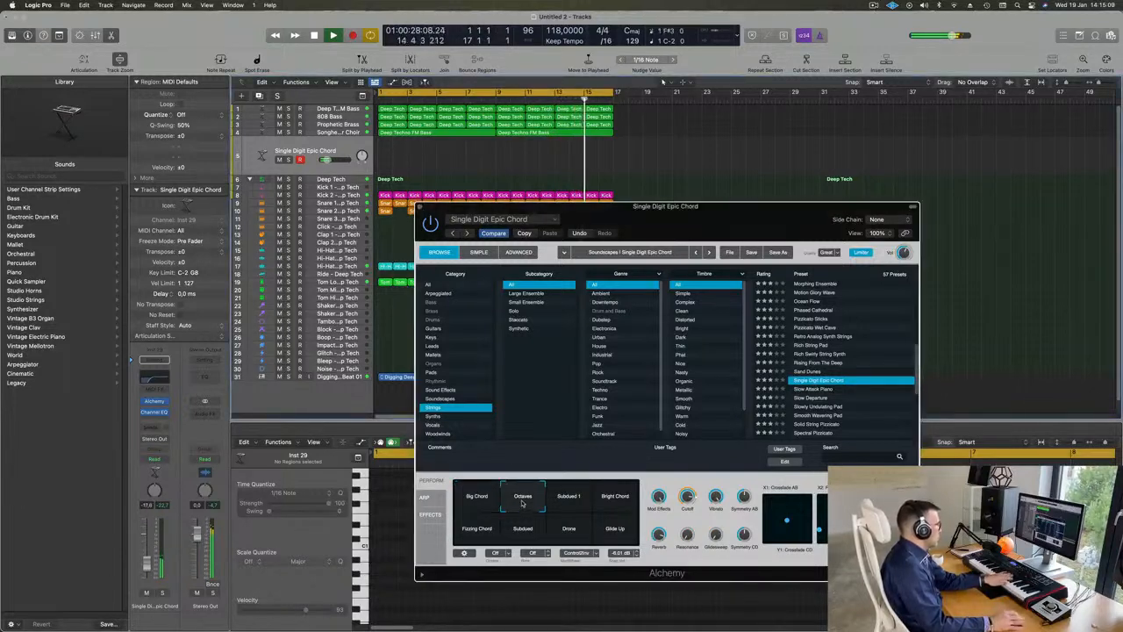
click(579, 499)
click(616, 497)
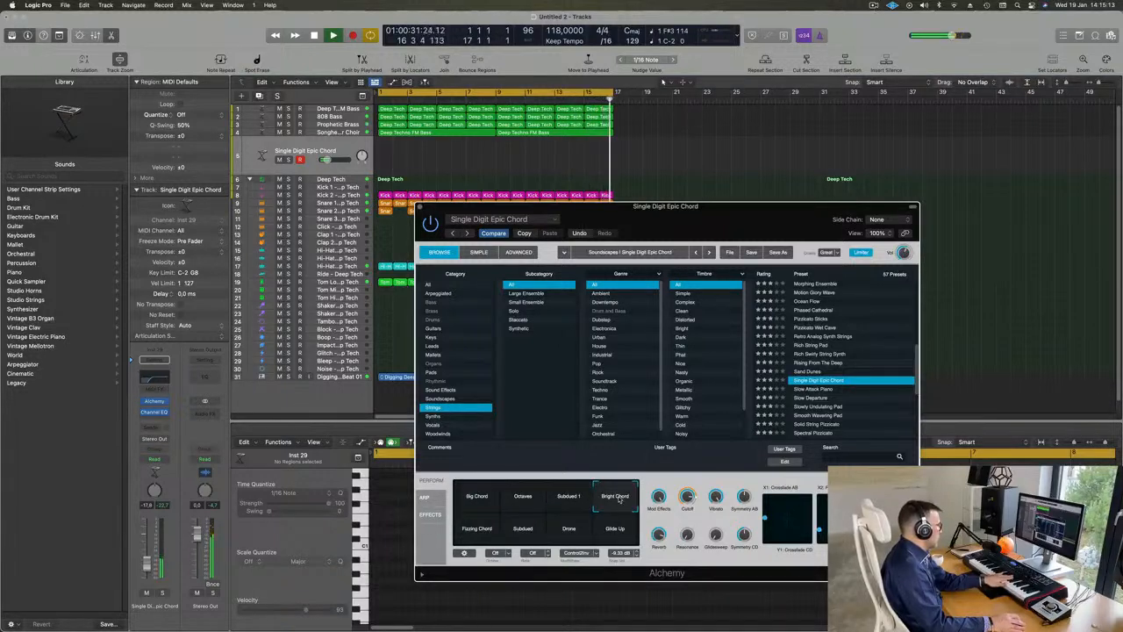
click(519, 529)
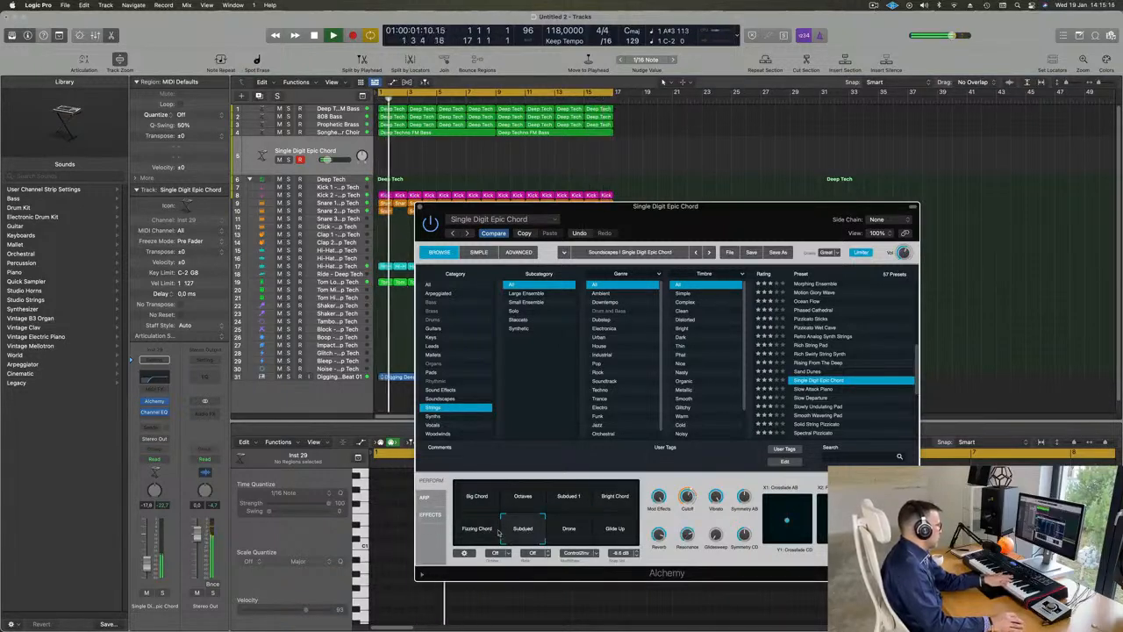
click(617, 529)
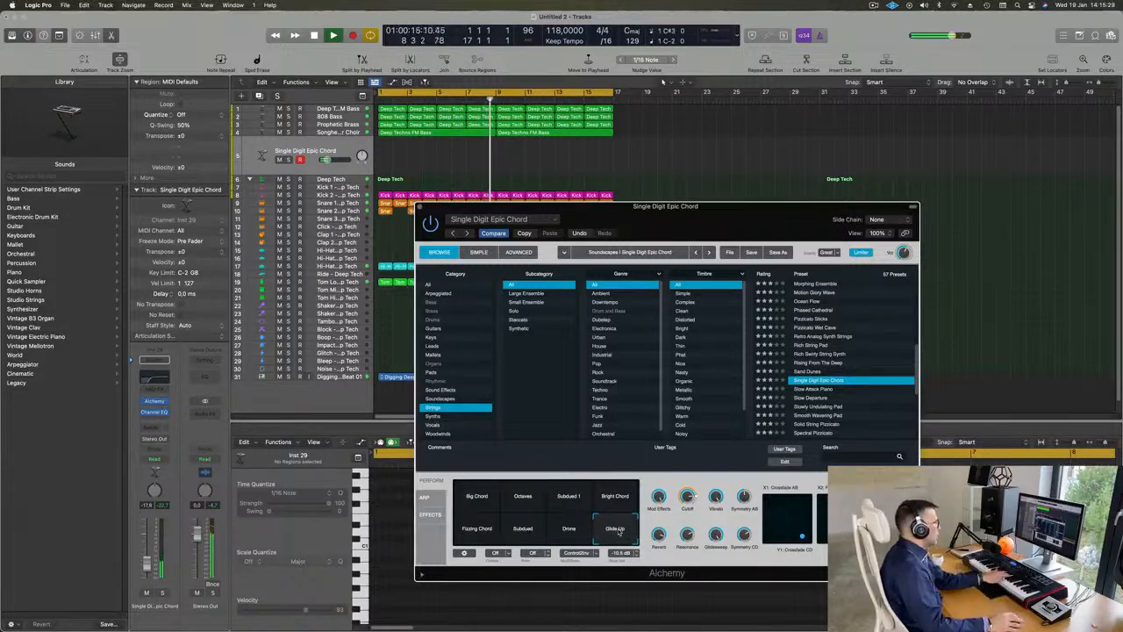
Step: Audition the Slowly Undulating Pad, String Machine and Strings Dark Purple presets
scroll(827, 369, down, 3)
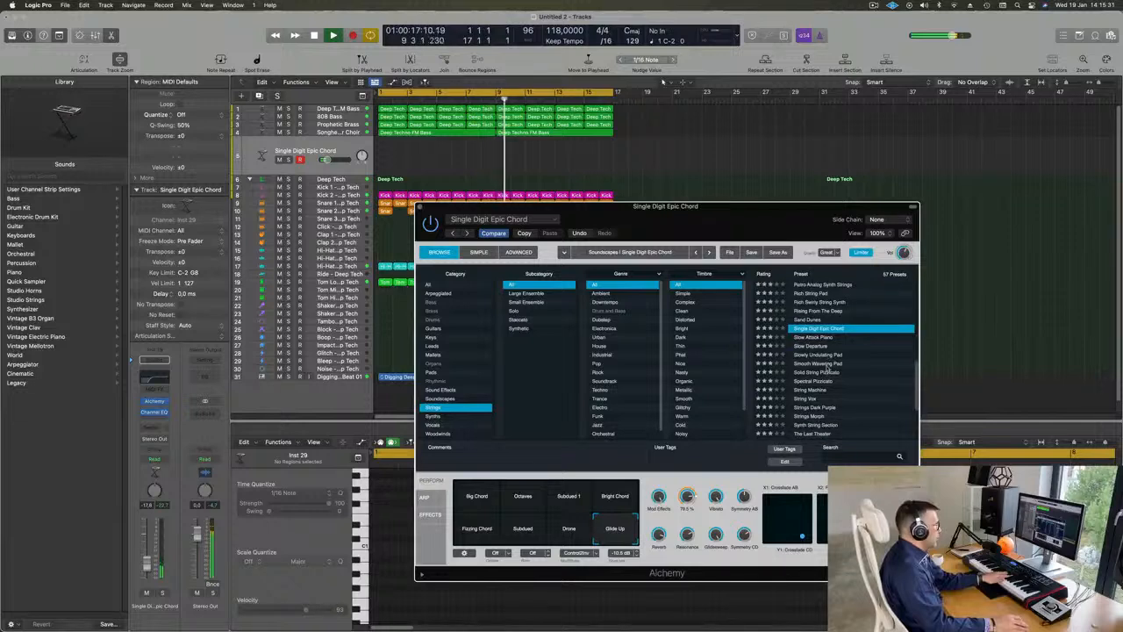
click(820, 354)
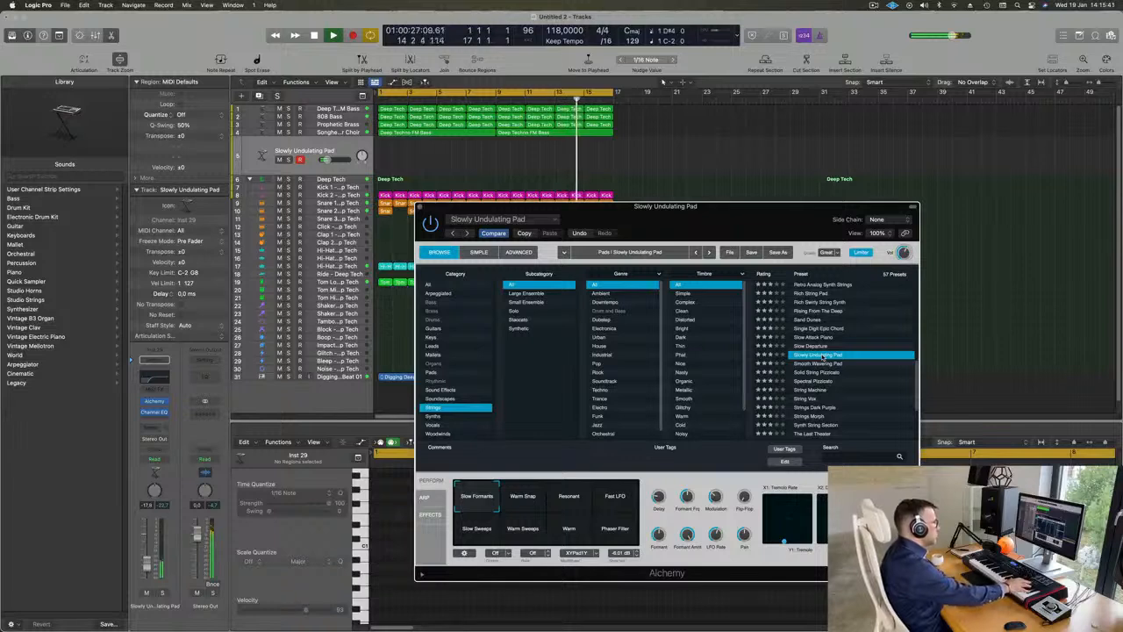
scroll(842, 362, down, 2)
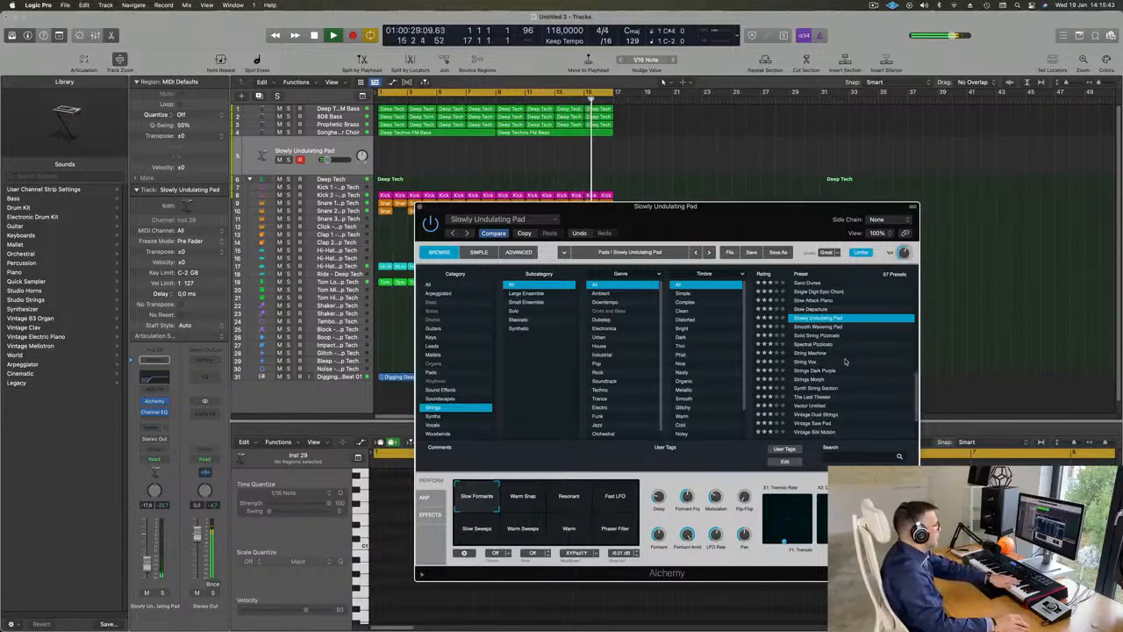
click(808, 352)
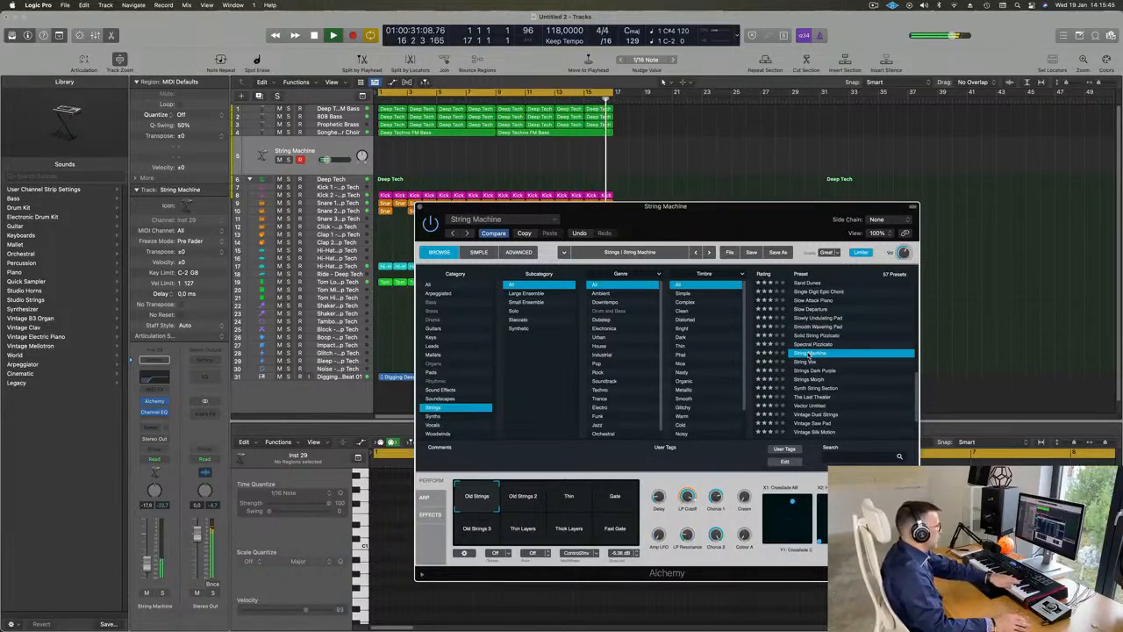
scroll(839, 354, down, 2)
click(810, 338)
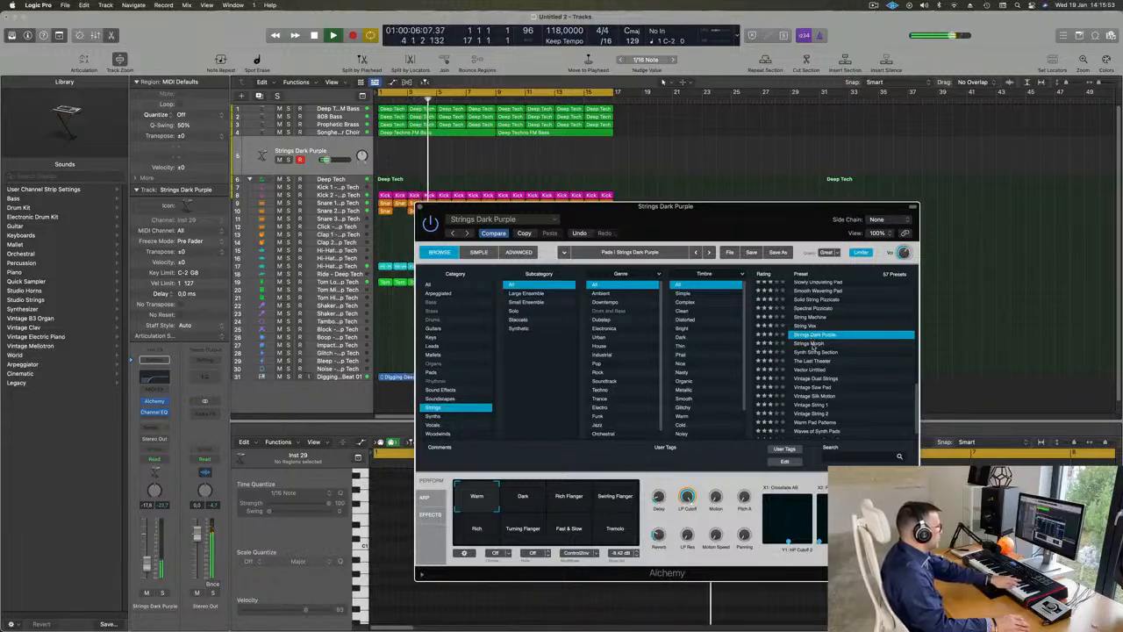
Step: Load the Strings Morph preset and try its Epic and Gate Pad performance variations
click(836, 345)
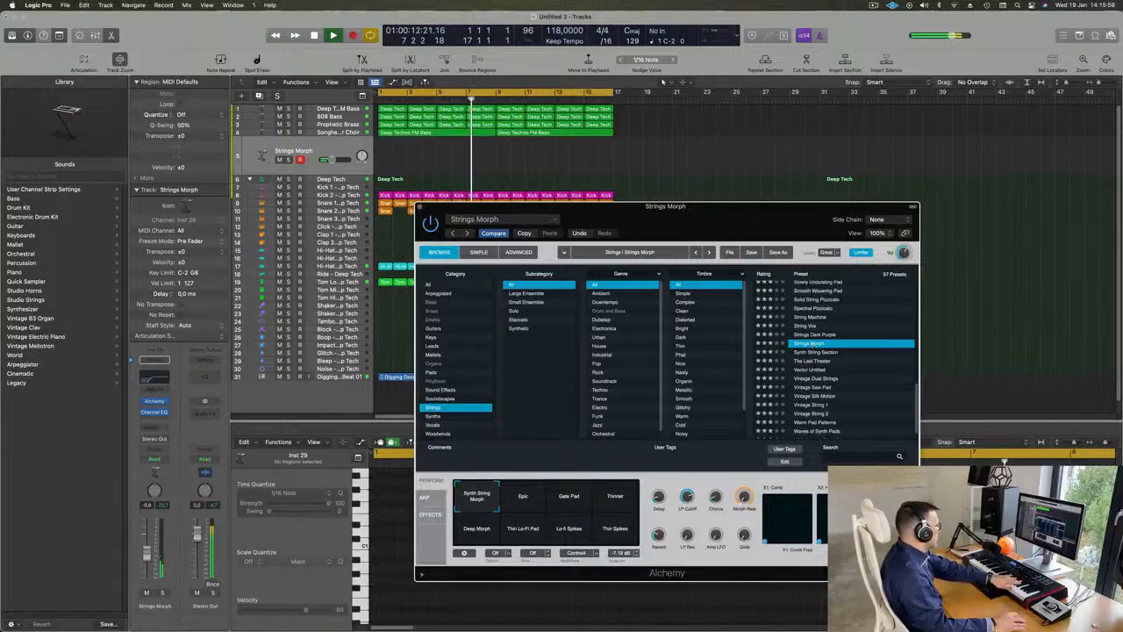
click(530, 500)
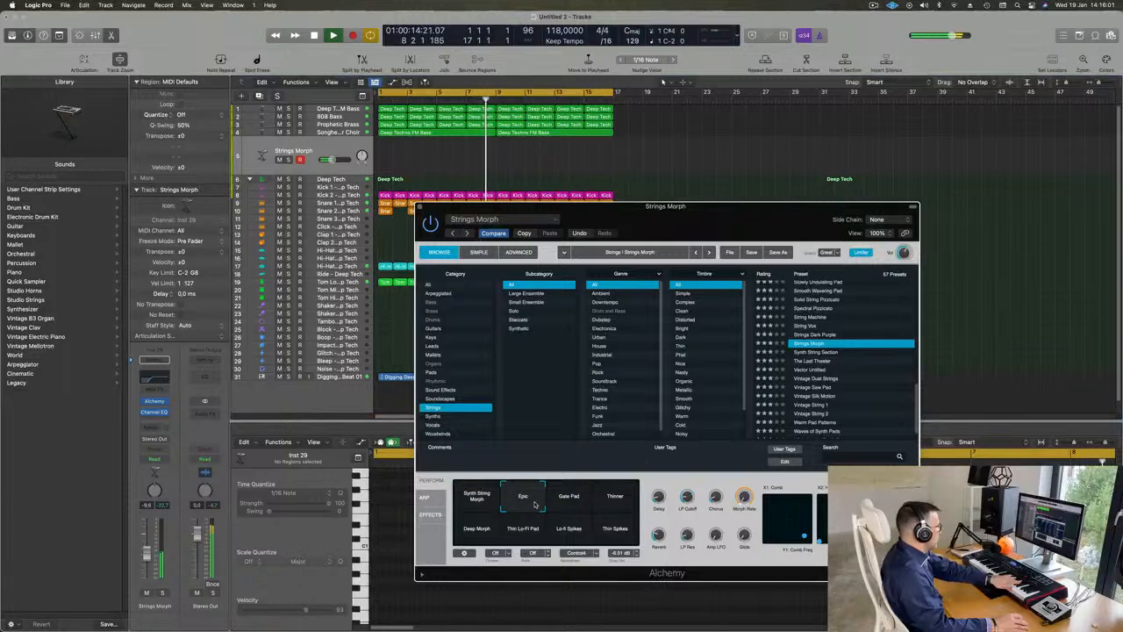
click(566, 504)
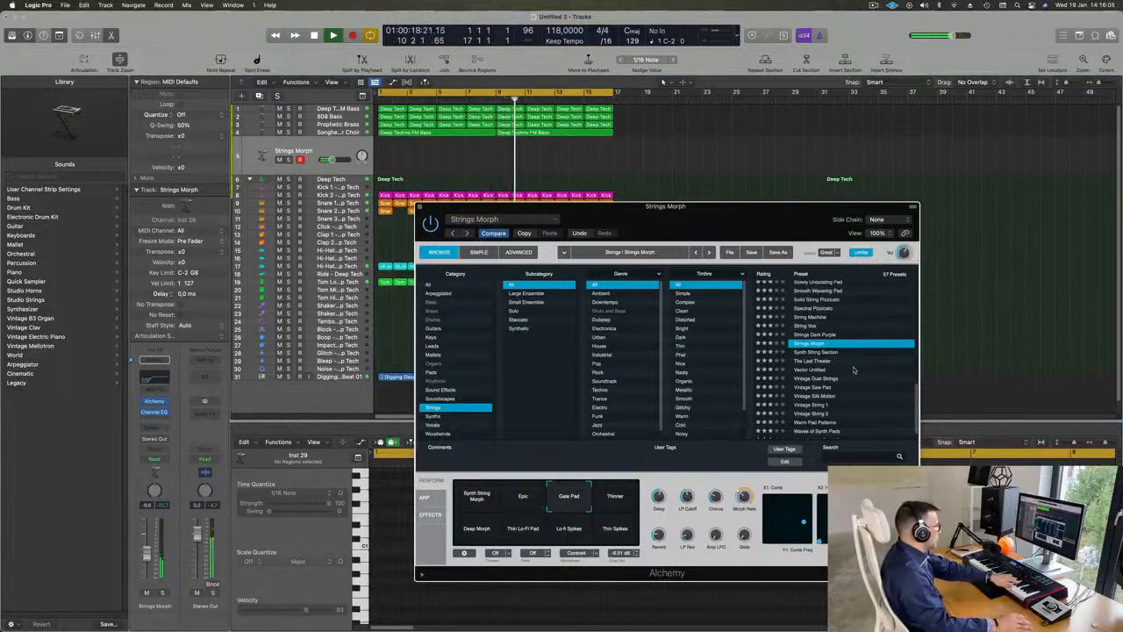
Step: Audition the Synth String Section, Vintage Dust Strings, Warm Pad Patterns and 70s Synth Strings presets
click(825, 352)
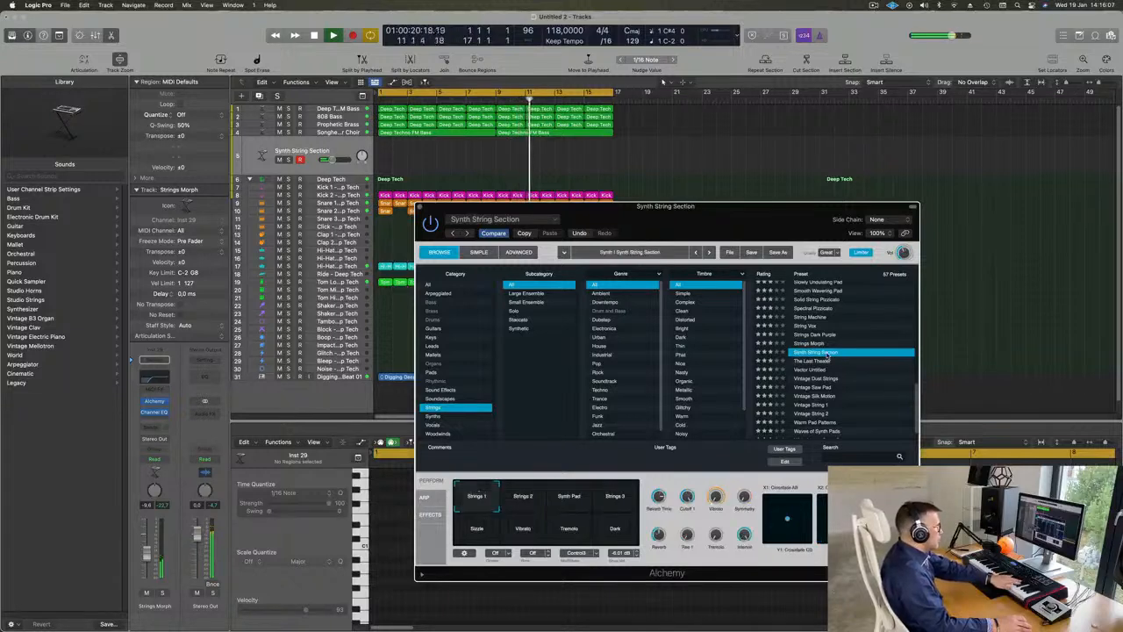
scroll(828, 355, down, 2)
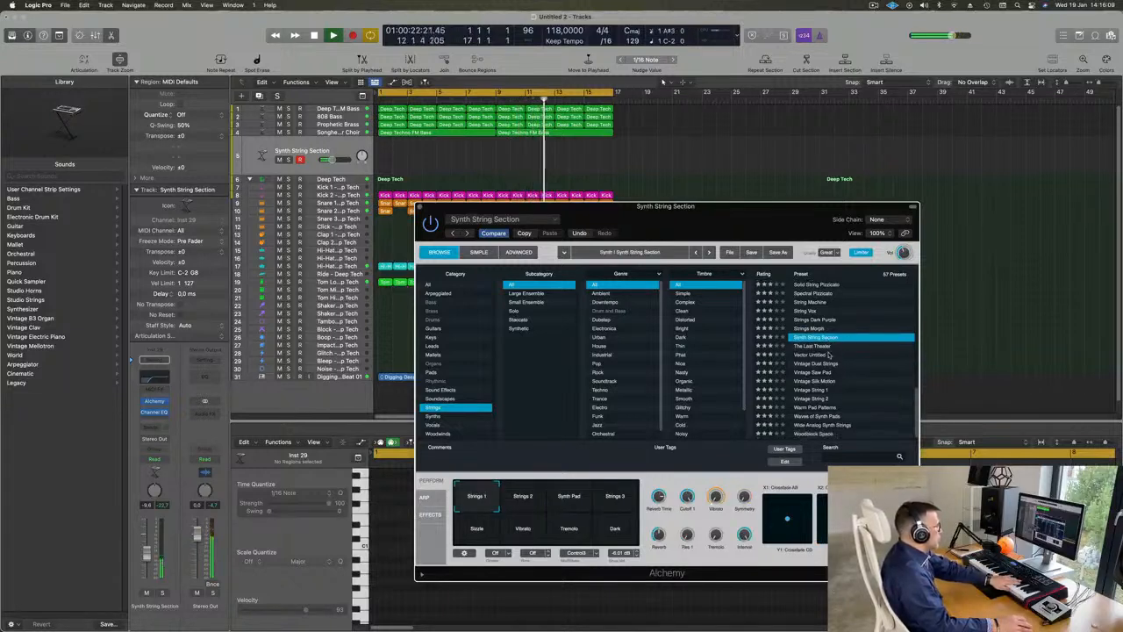
click(819, 363)
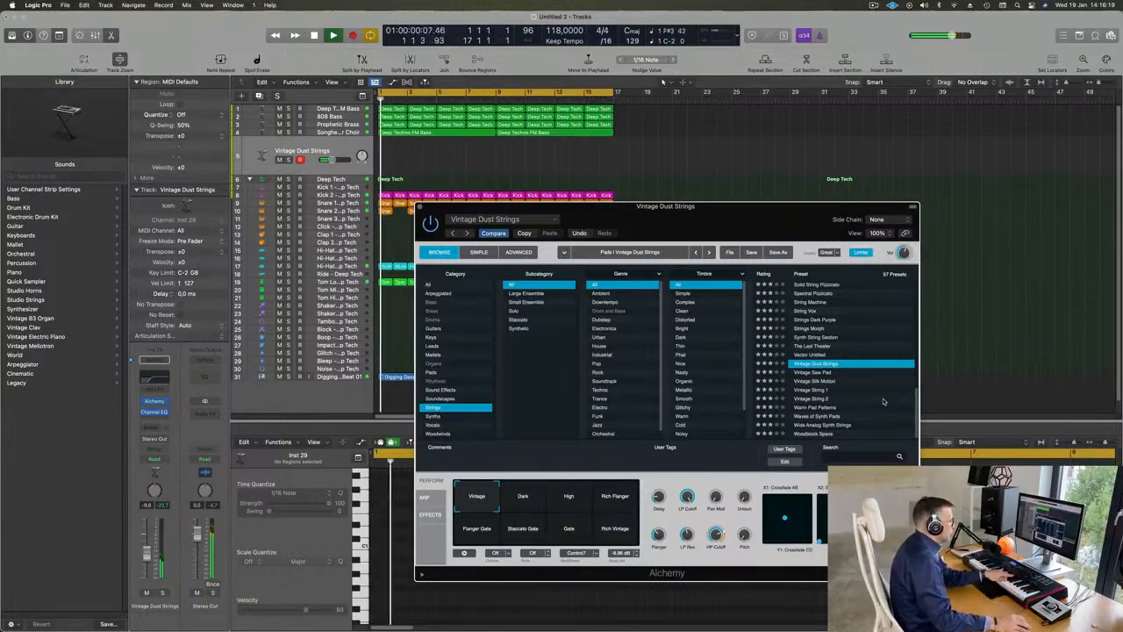
click(816, 408)
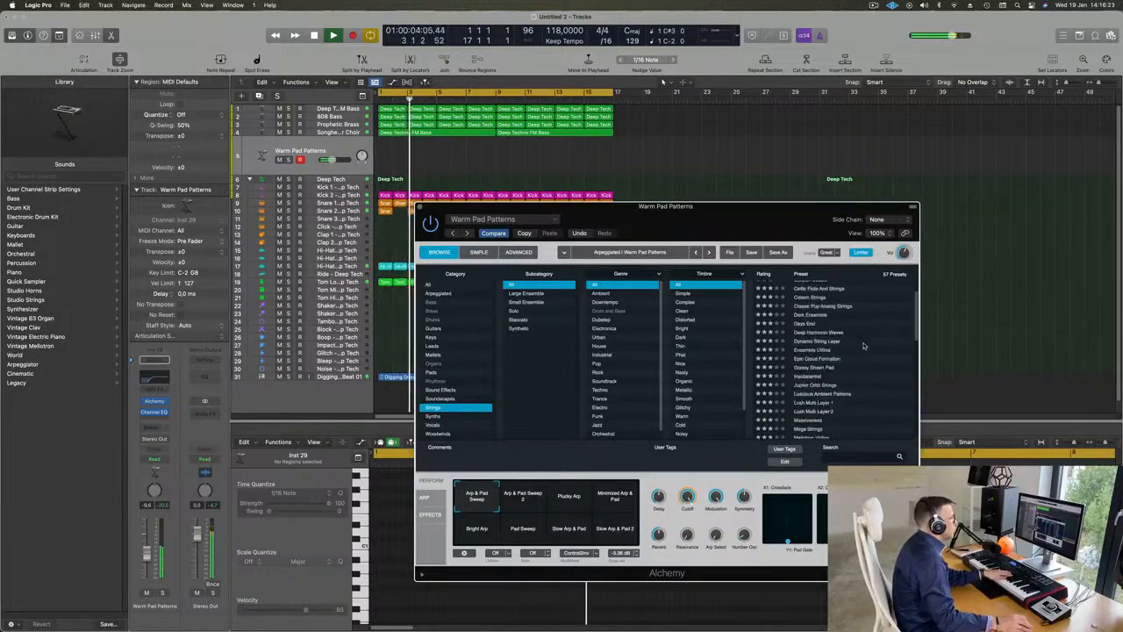
scroll(855, 342, up, 10)
click(816, 285)
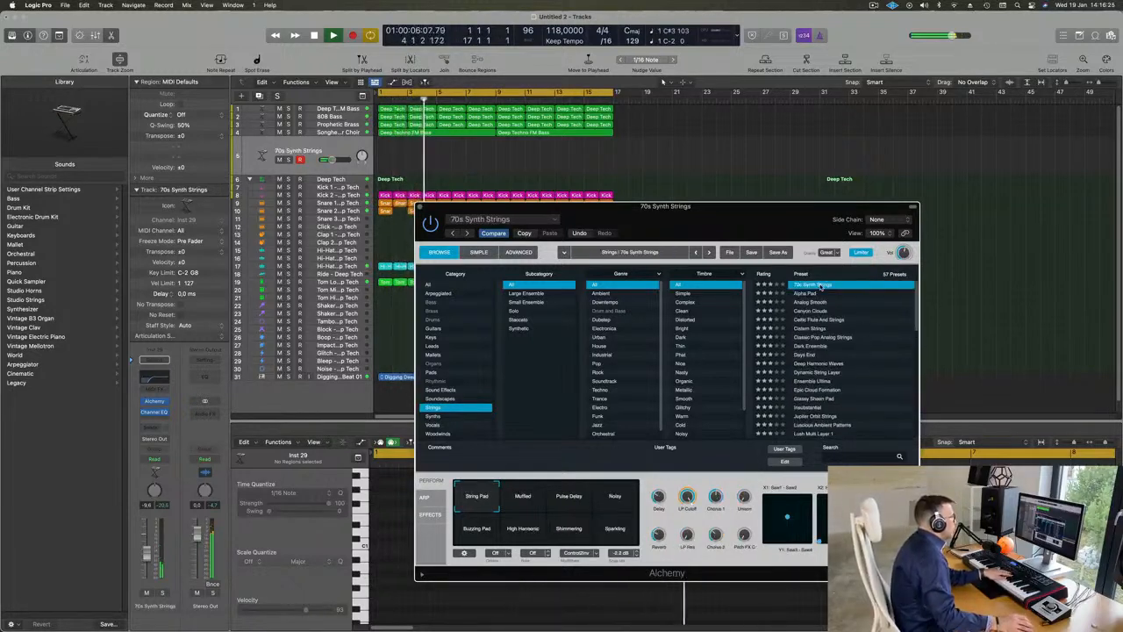
Step: Load the Acoustic Pluck preset from the Guitars category and lower its track volume to about -14.6 dB
click(434, 329)
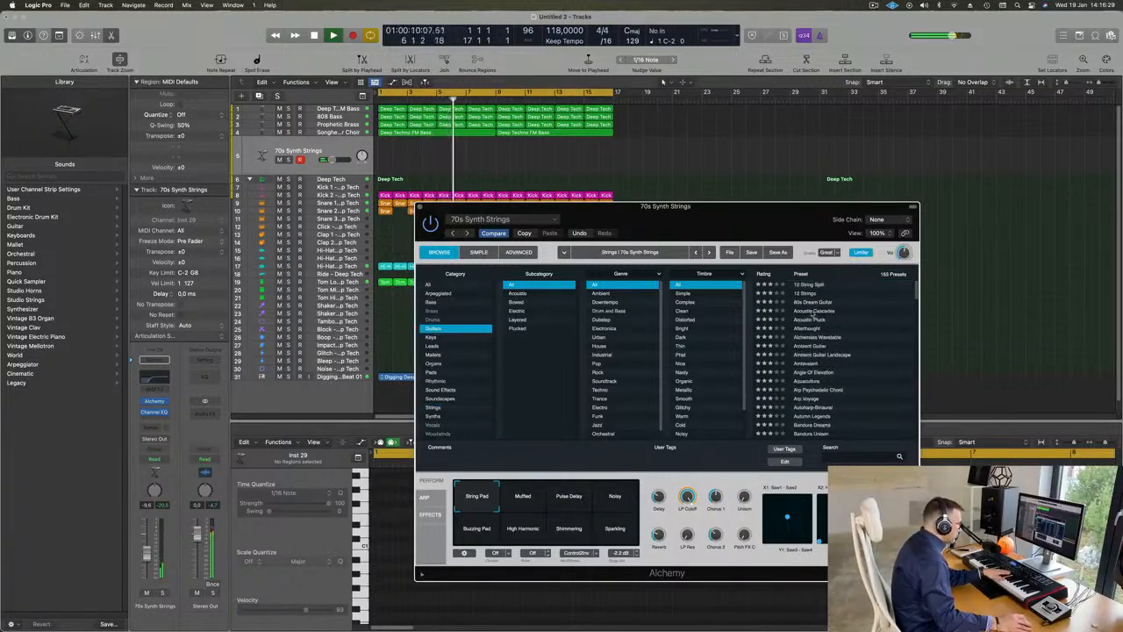
click(810, 322)
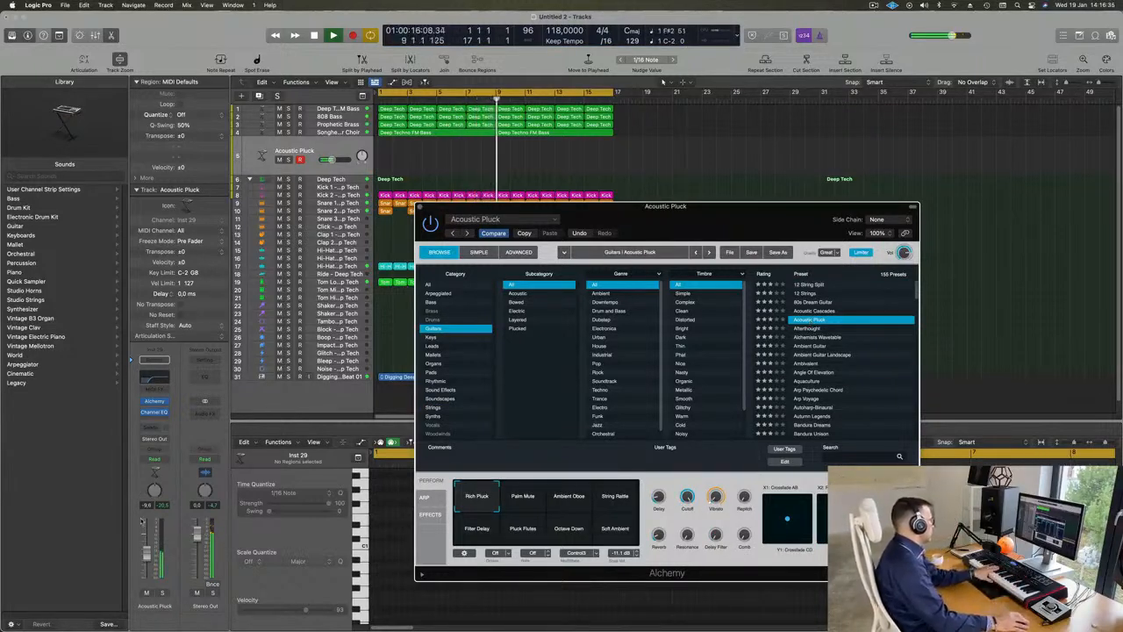
click(145, 566)
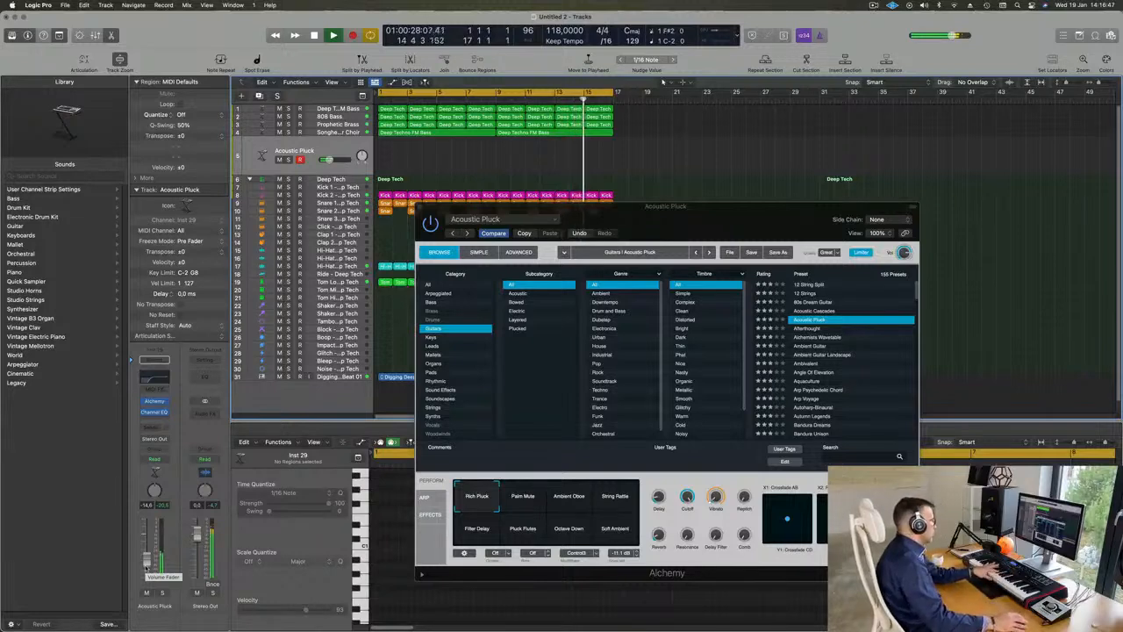
Step: Try the Acoustic Pluck preset's Ambient Oboe, String Rattle and Pluck Flutes performance variations
click(571, 496)
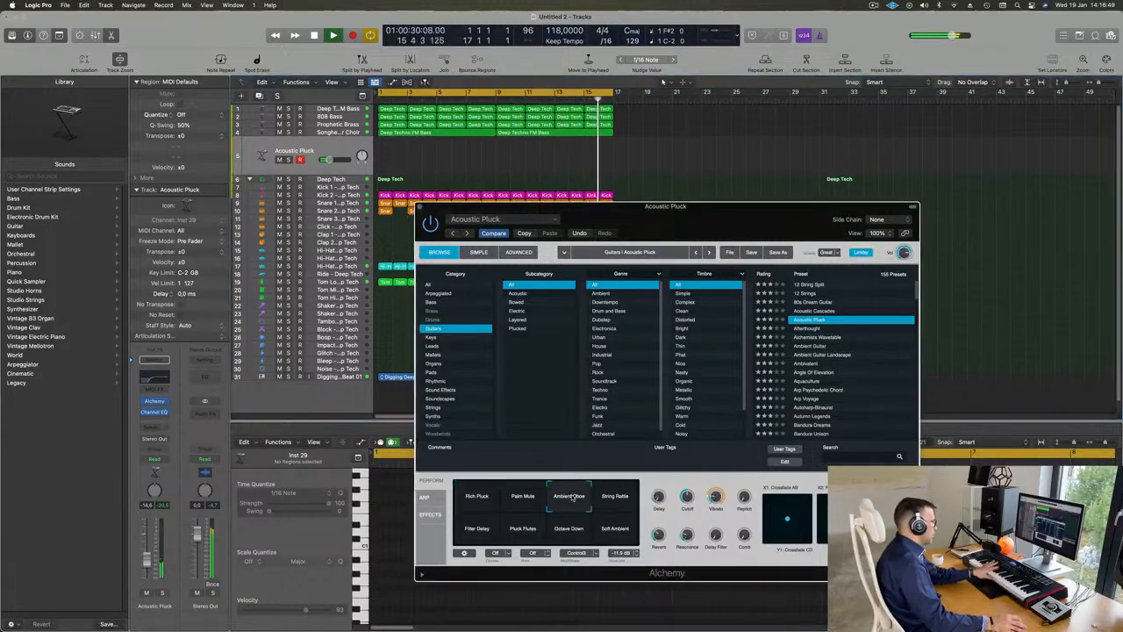
click(620, 496)
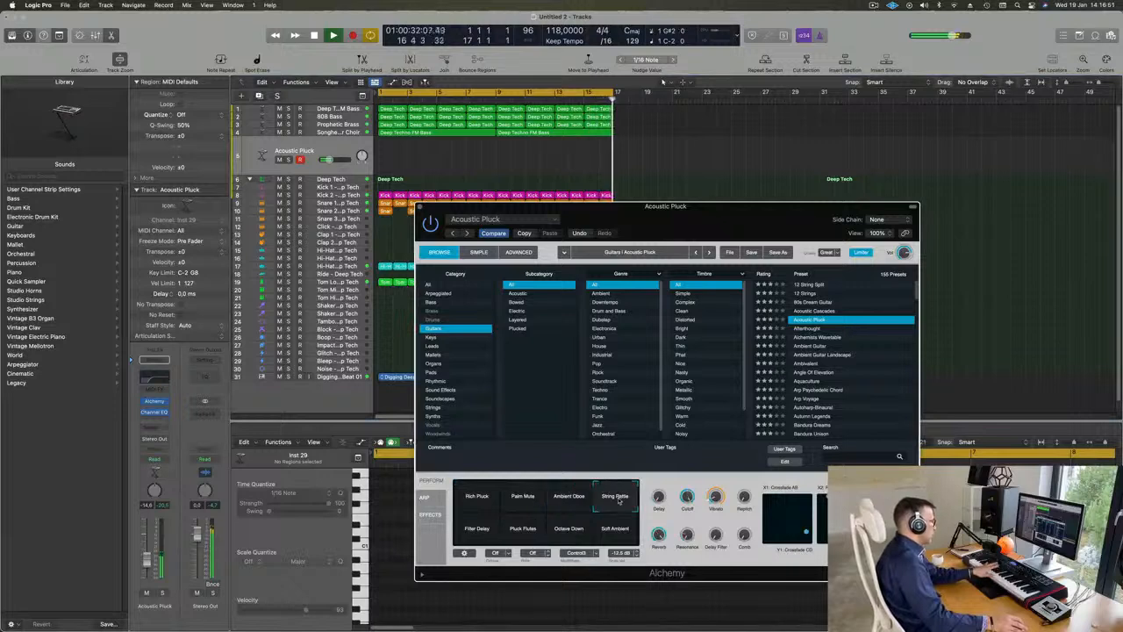
click(524, 529)
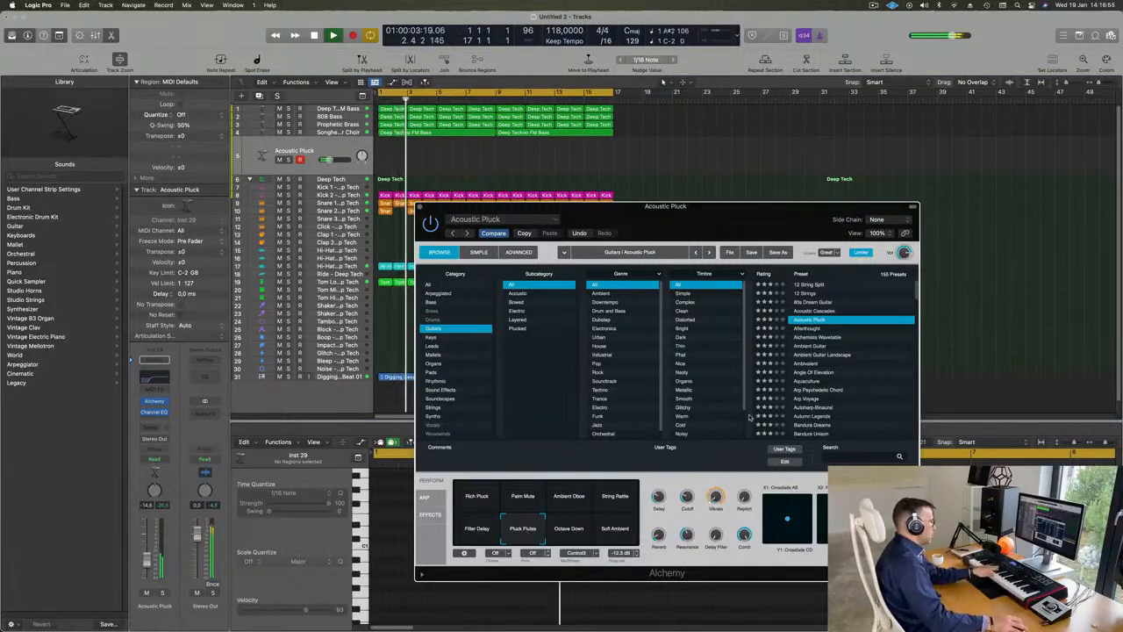
Step: Load the Ambient Guitar preset in Alchemy and close the instrument window
drag(746, 220, 748, 226)
click(812, 352)
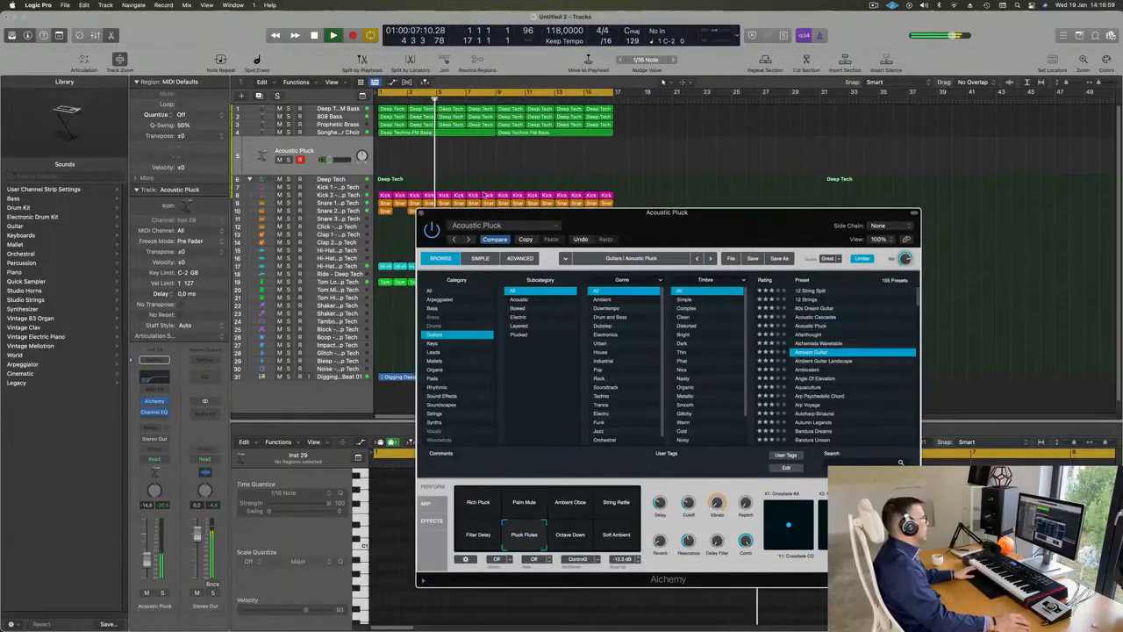
click(422, 213)
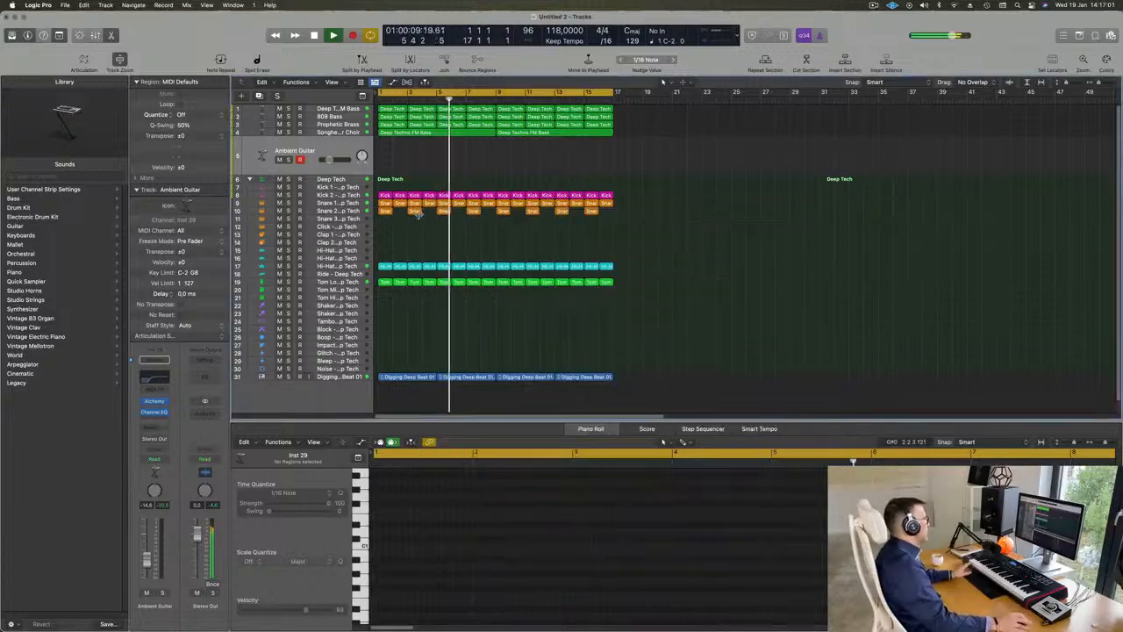
Step: Select the Deep Techno FM Bass track, replay the loop from the start and raise the track volume to -7.0 dB
click(344, 110)
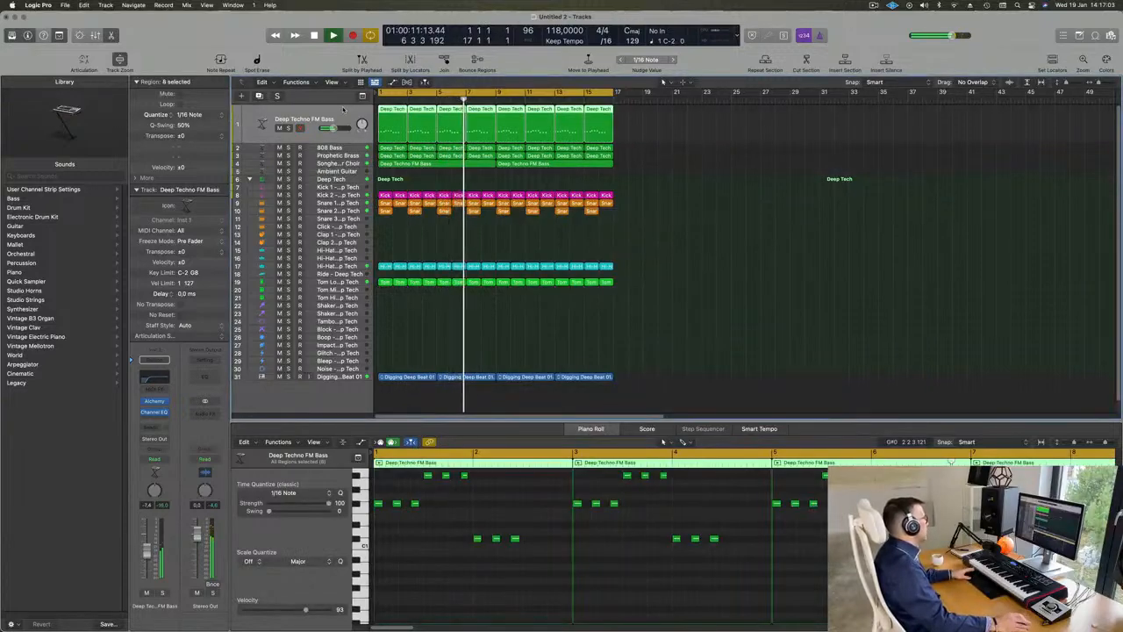
key(Return)
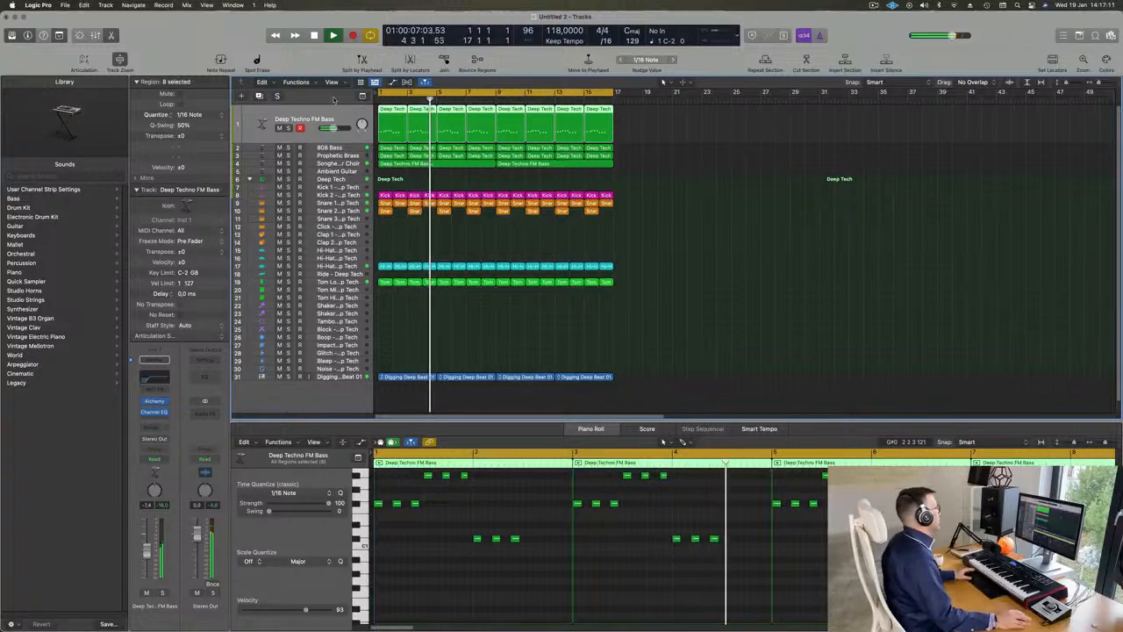
key(Return)
key(Return)
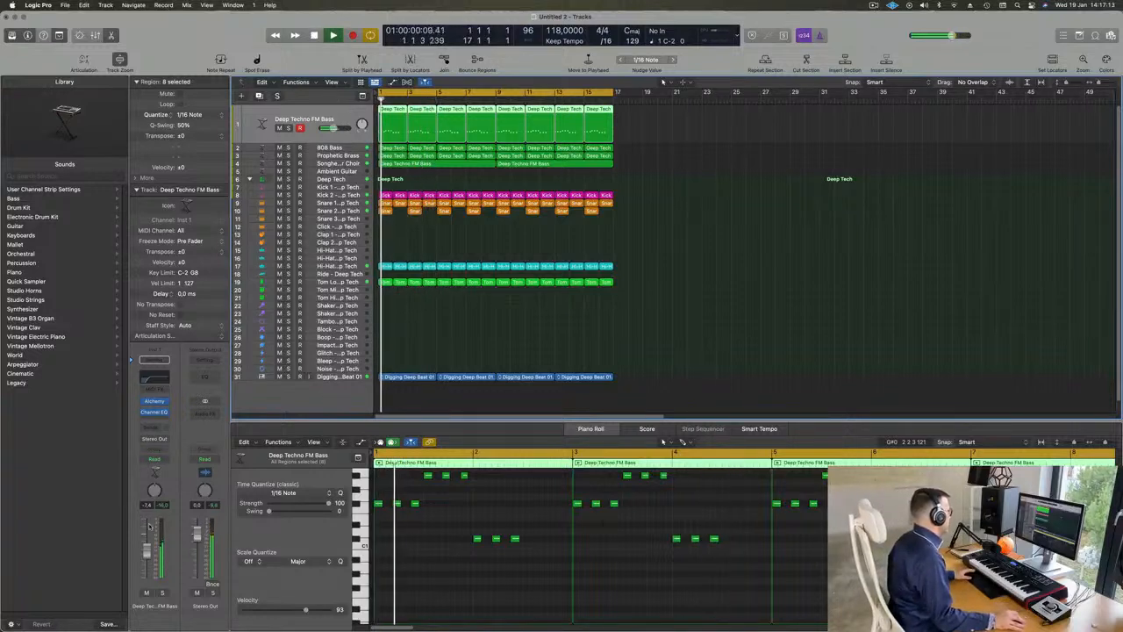
key(Return)
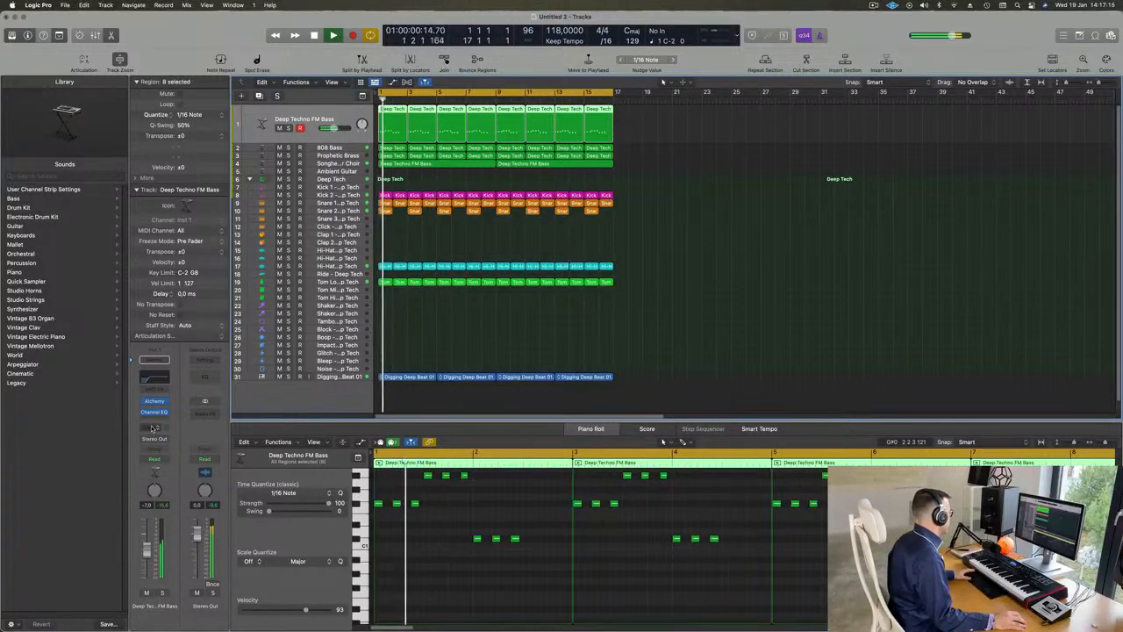
Step: Add a Bus 5 send to the Deep Techno FM Bass track and insert ChromaVerb on the Aux 5 channel
click(145, 452)
mouse_move(167, 441)
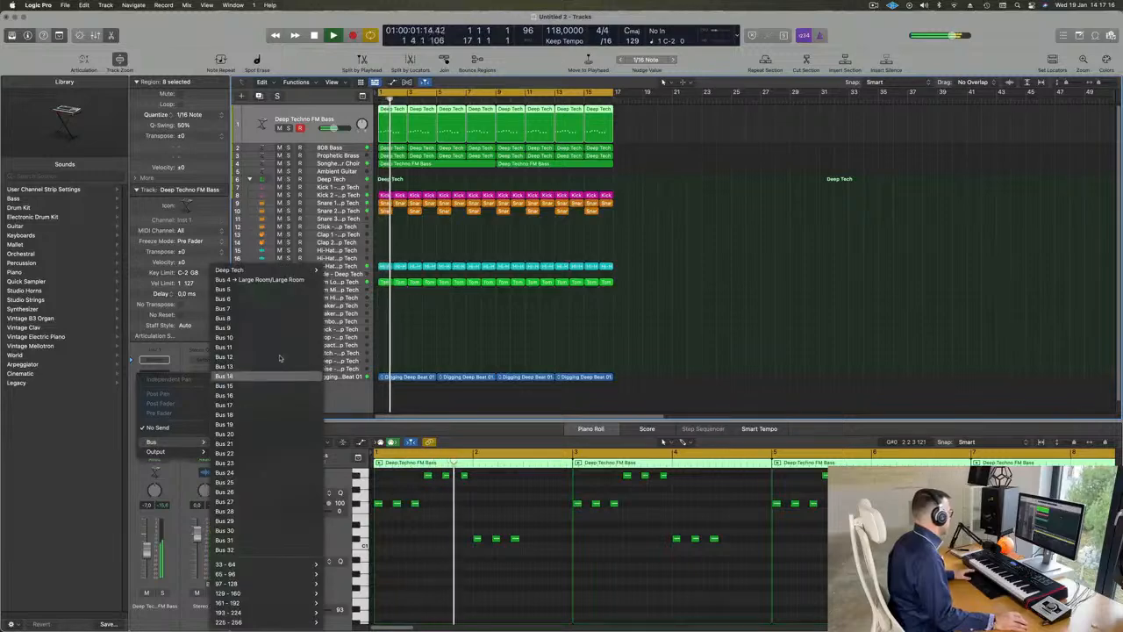
click(271, 290)
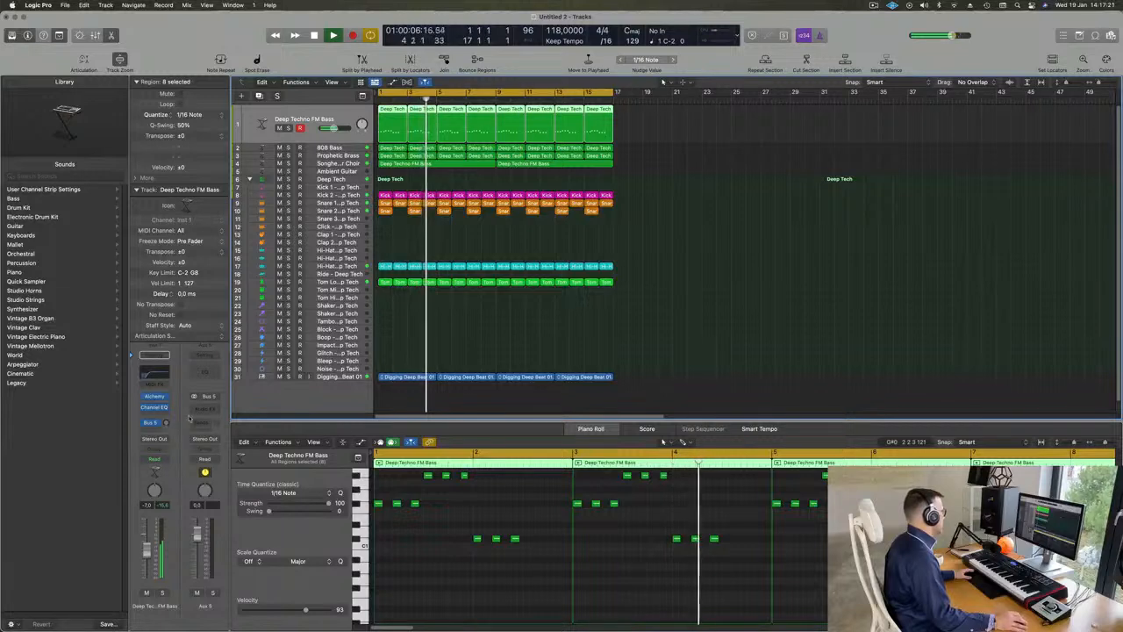
click(204, 406)
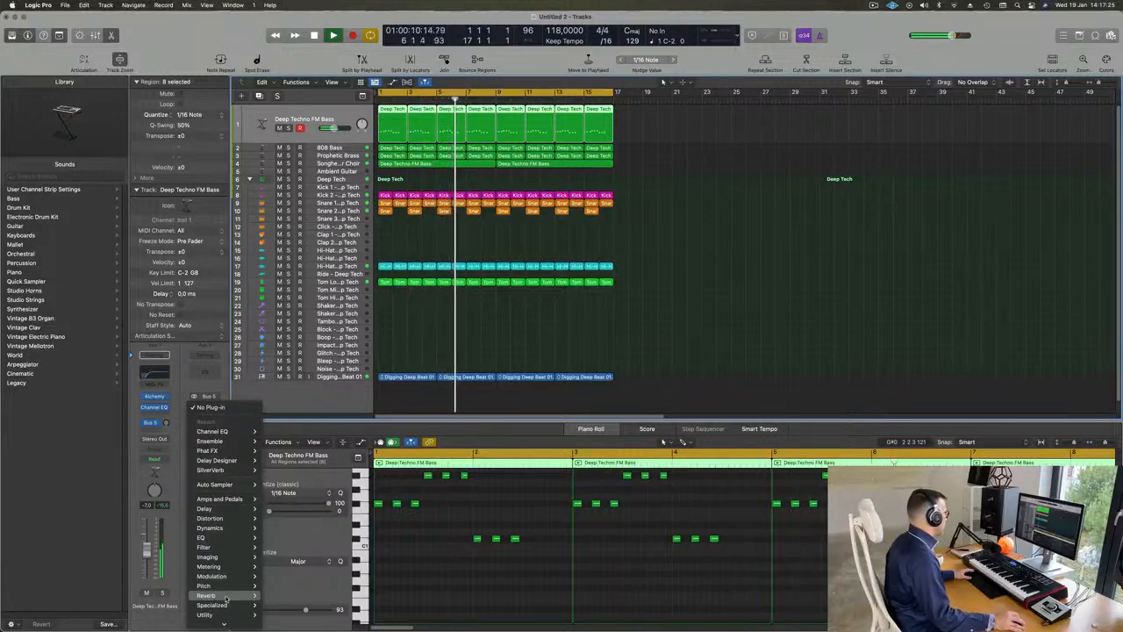
mouse_move(210, 595)
mouse_move(290, 594)
click(340, 594)
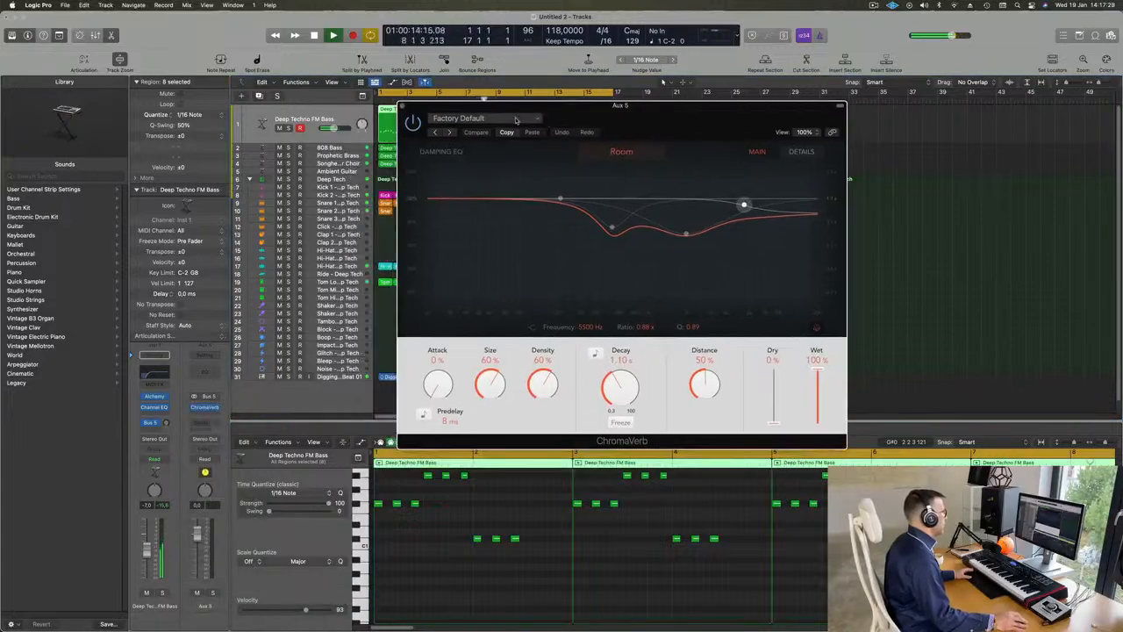
Step: Load ChromaVerb's Medium Ambience preset and raise the bass track's Bus 5 send level
click(516, 119)
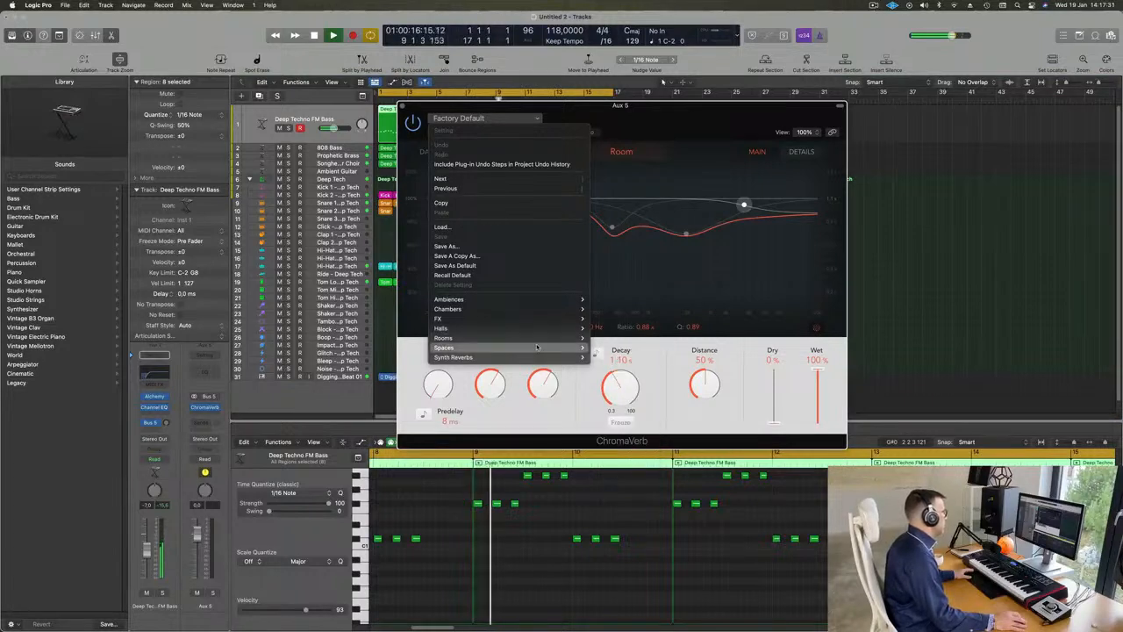
mouse_move(537, 348)
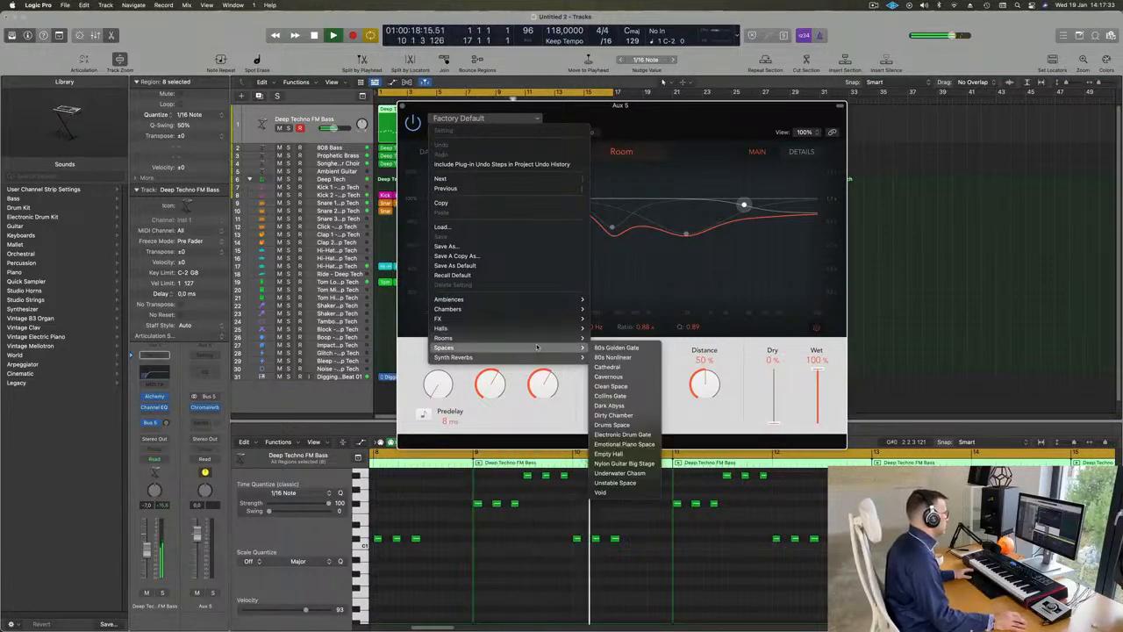
mouse_move(544, 301)
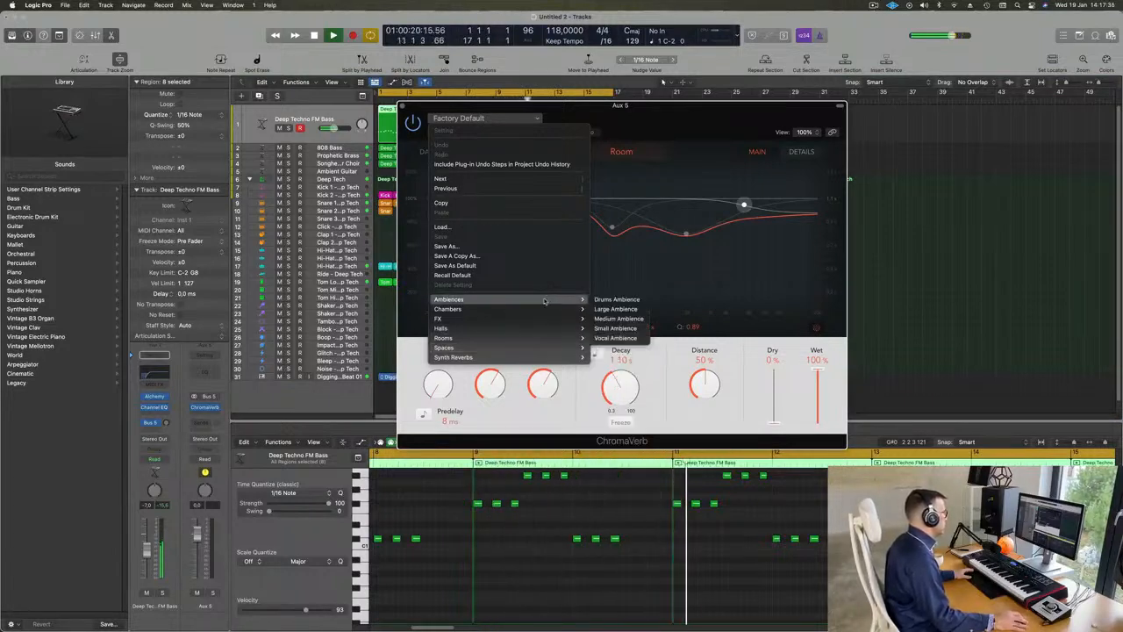
click(626, 319)
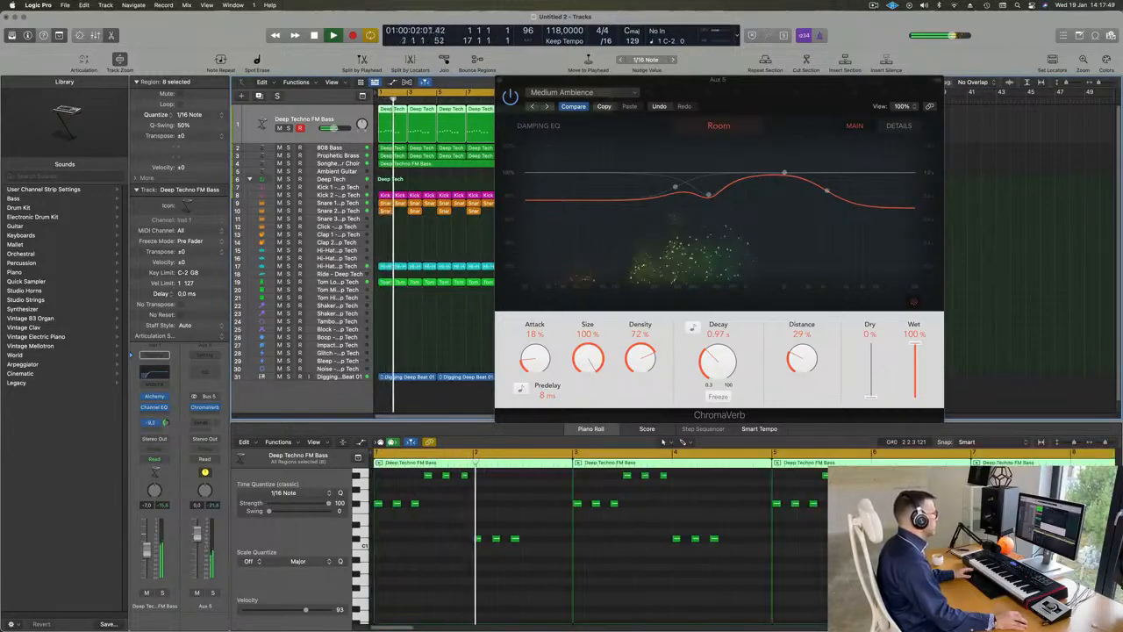
Step: Advance through the ChromaVerb ambience presets to Vocal Ambience and adjust the bass track's Bus 5 send level
click(547, 106)
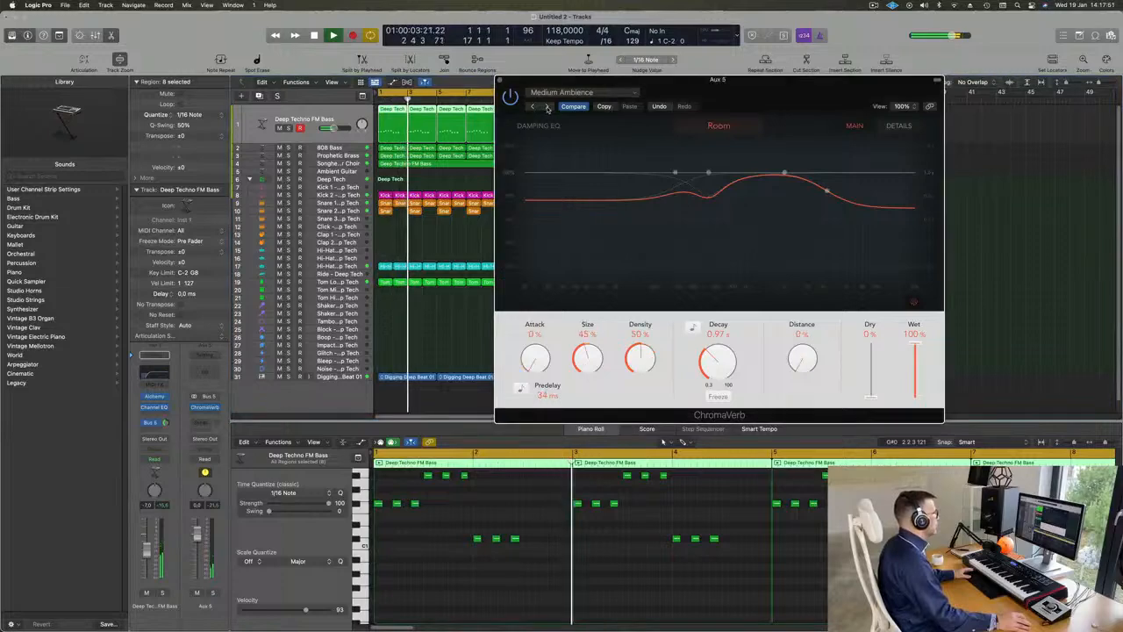
click(546, 106)
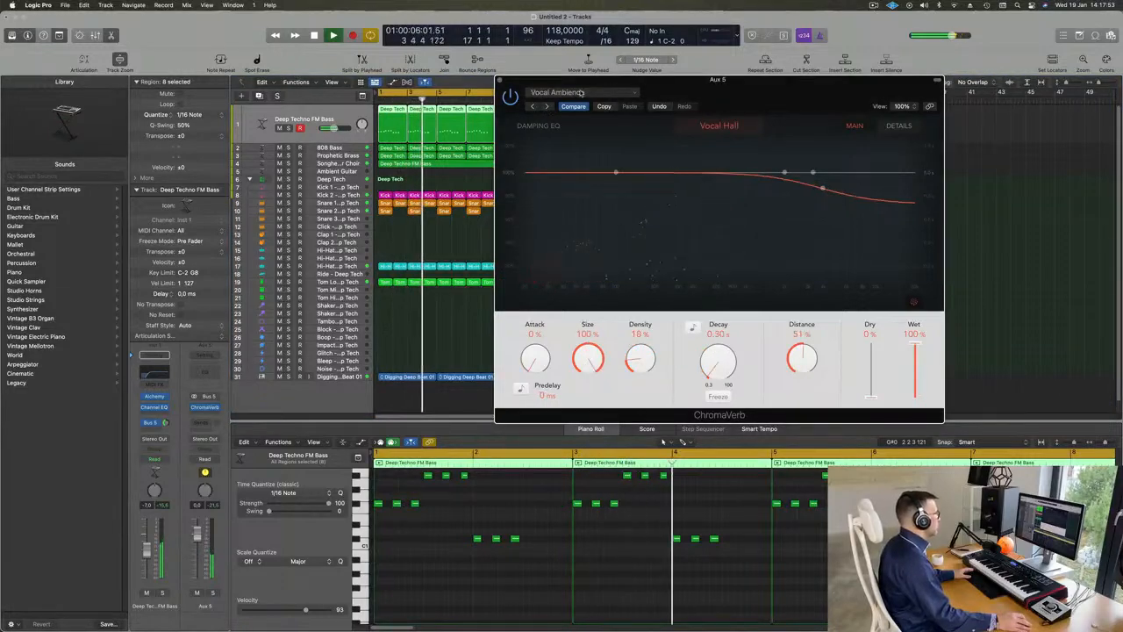
drag(753, 100, 672, 128)
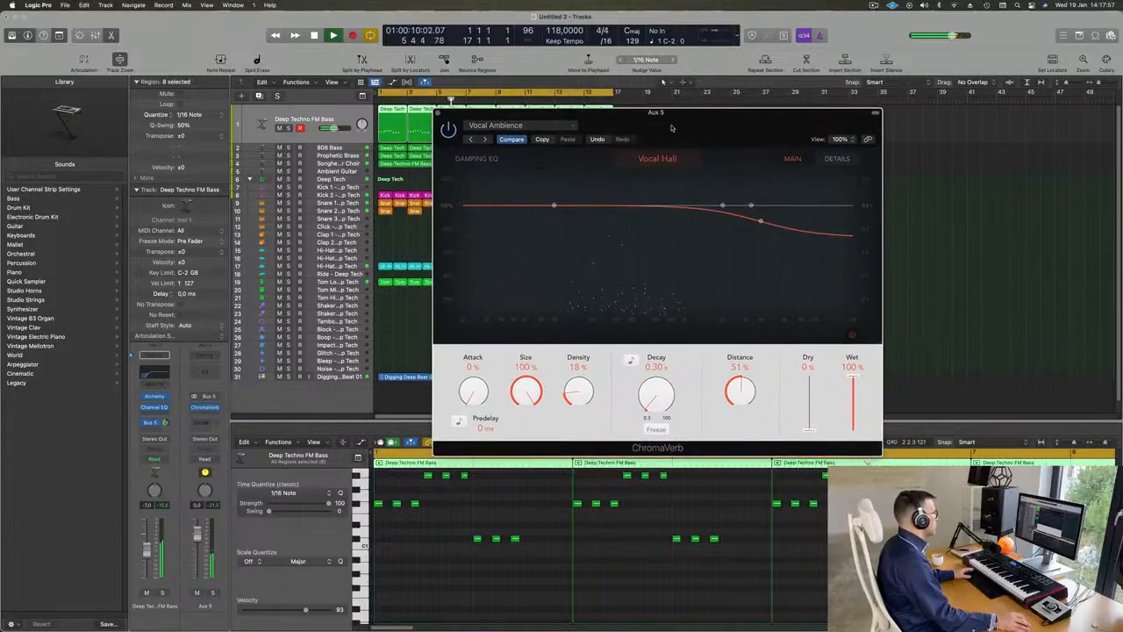
drag(165, 424, 165, 421)
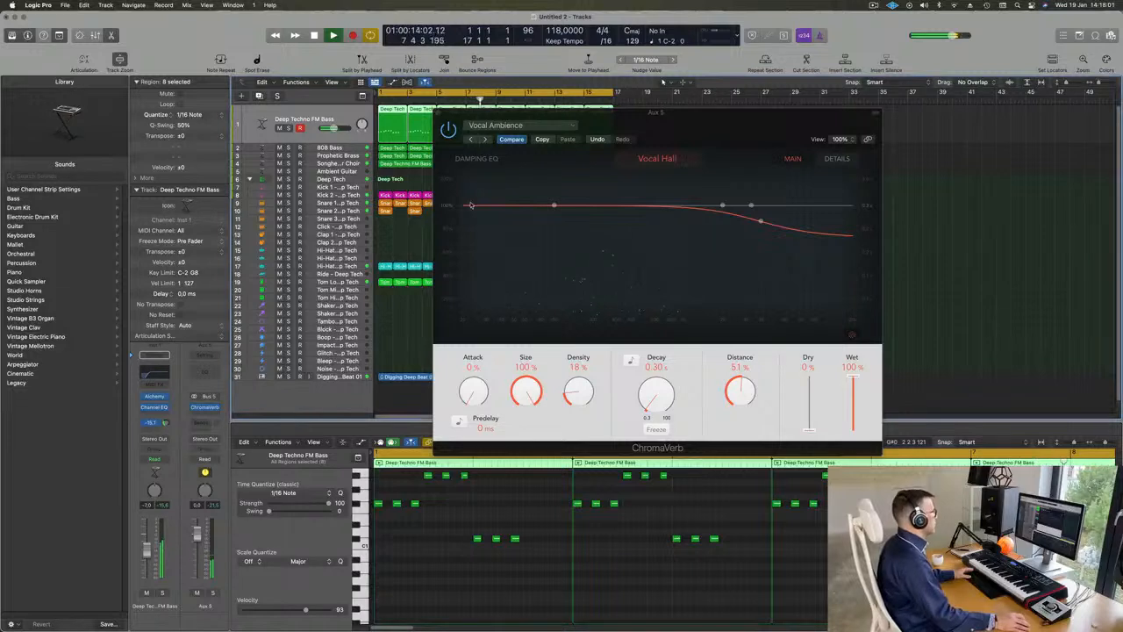
Step: Advance through the ChromaVerb chamber presets to Guitar Chamber and readjust the bass track's Bus 5 send level
click(484, 139)
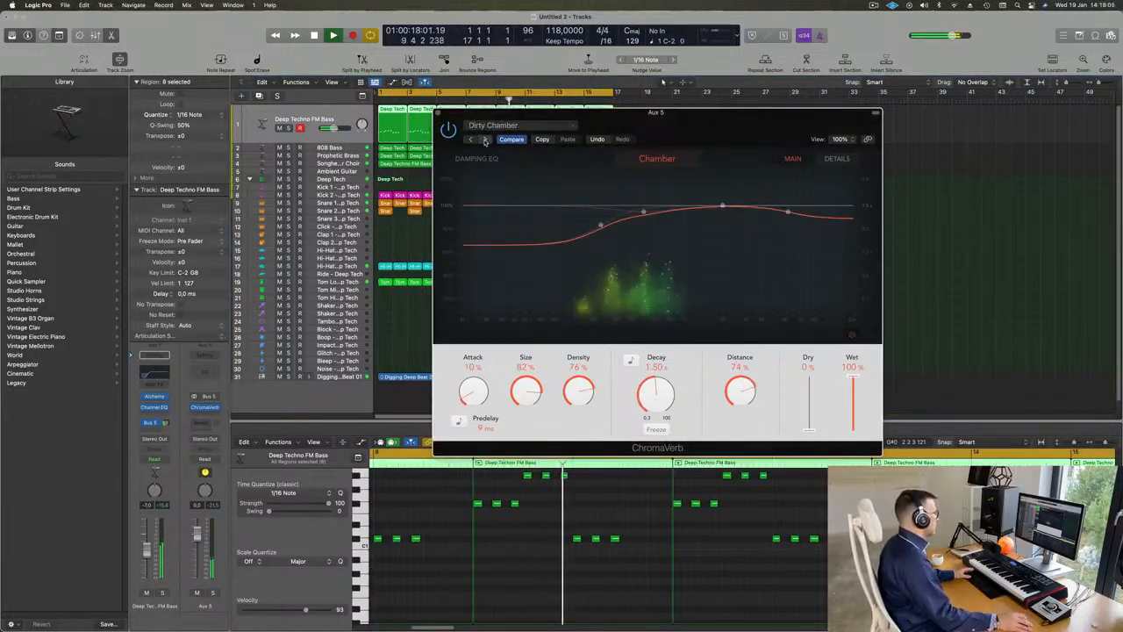
click(486, 139)
click(485, 140)
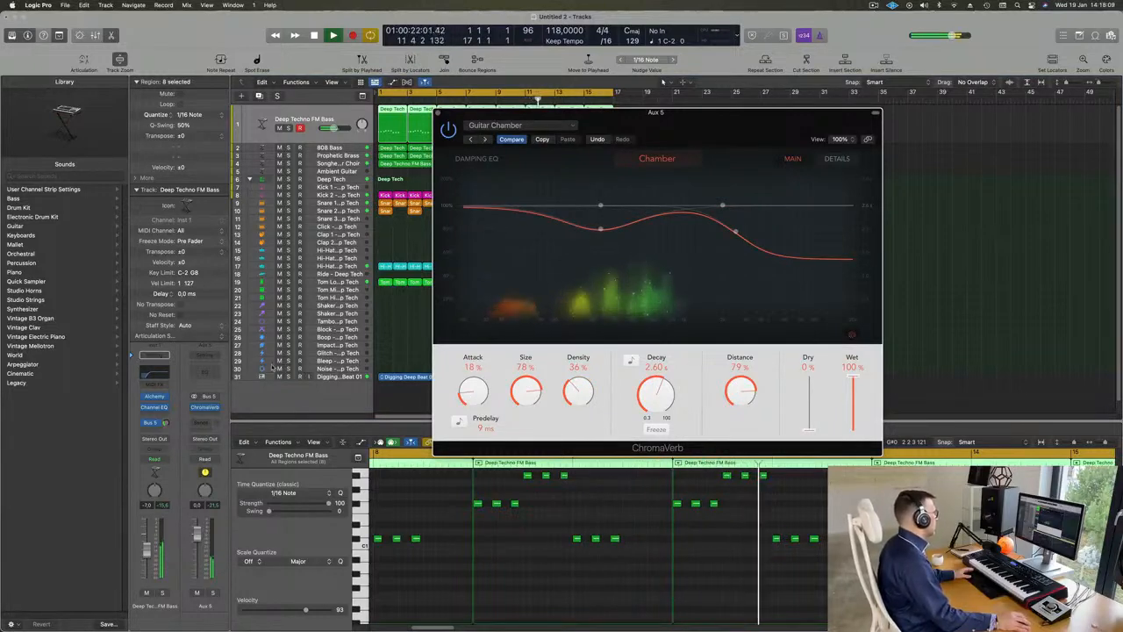
click(166, 422)
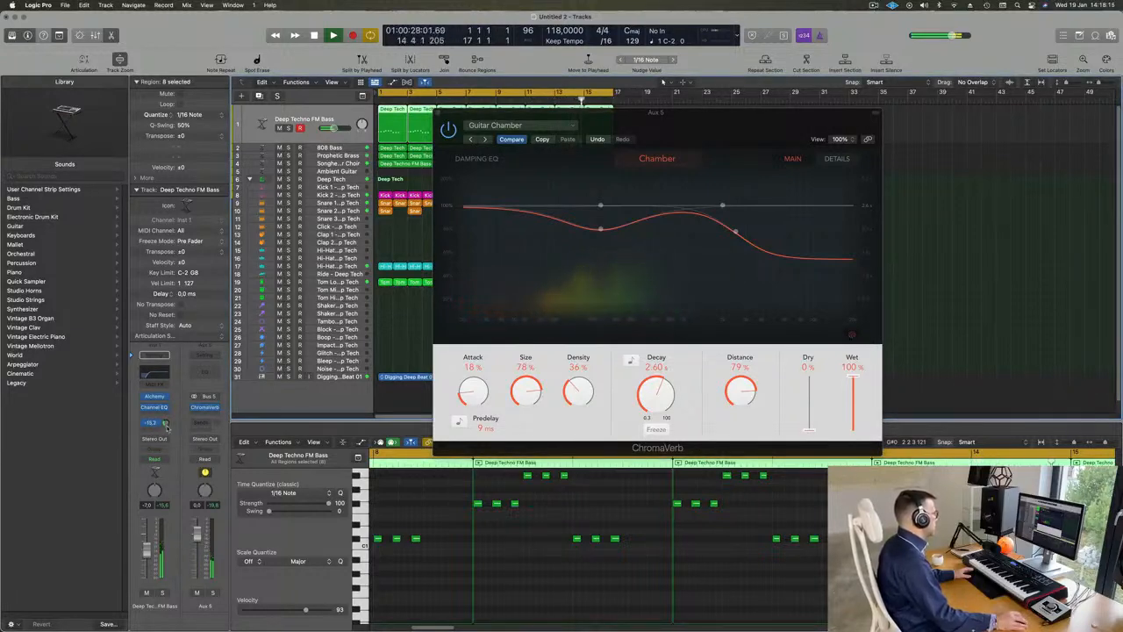
Step: Set the ChromaVerb attack to 0%, size to 79%, density to 60% and decay to 2.90 s, and close its window
drag(476, 399, 481, 476)
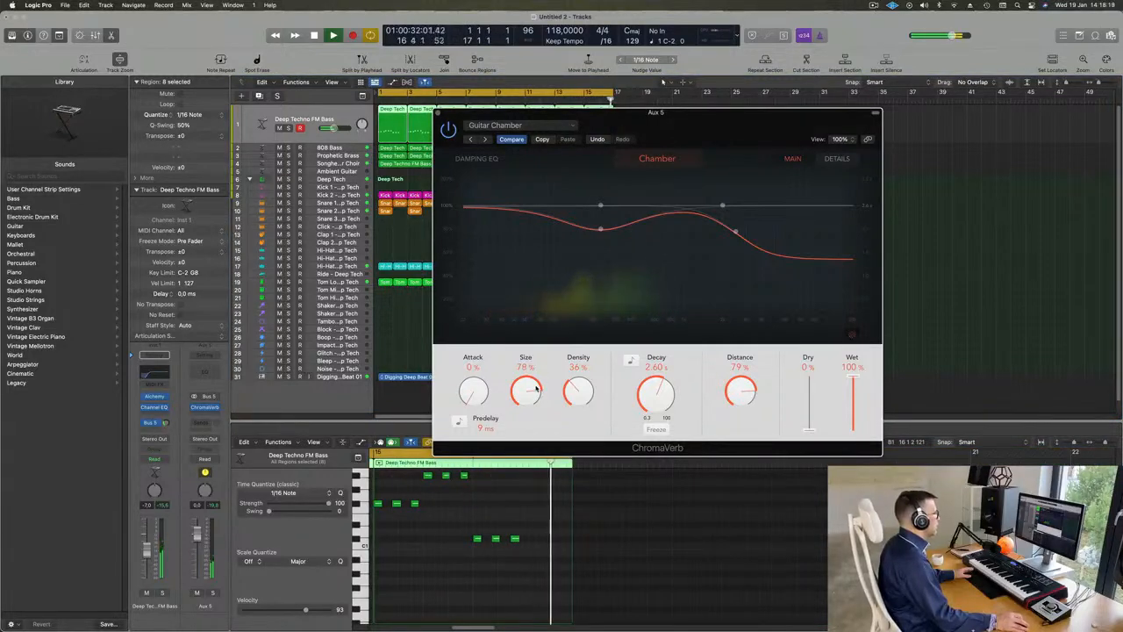
drag(536, 388, 590, 346)
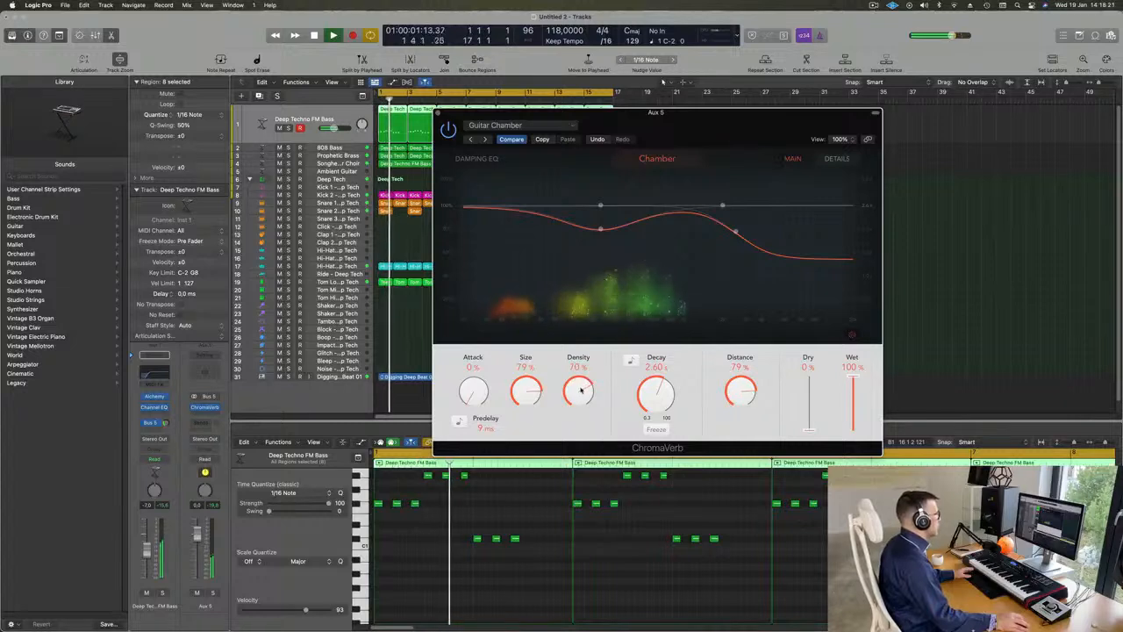
drag(580, 388, 581, 393)
drag(650, 395, 652, 391)
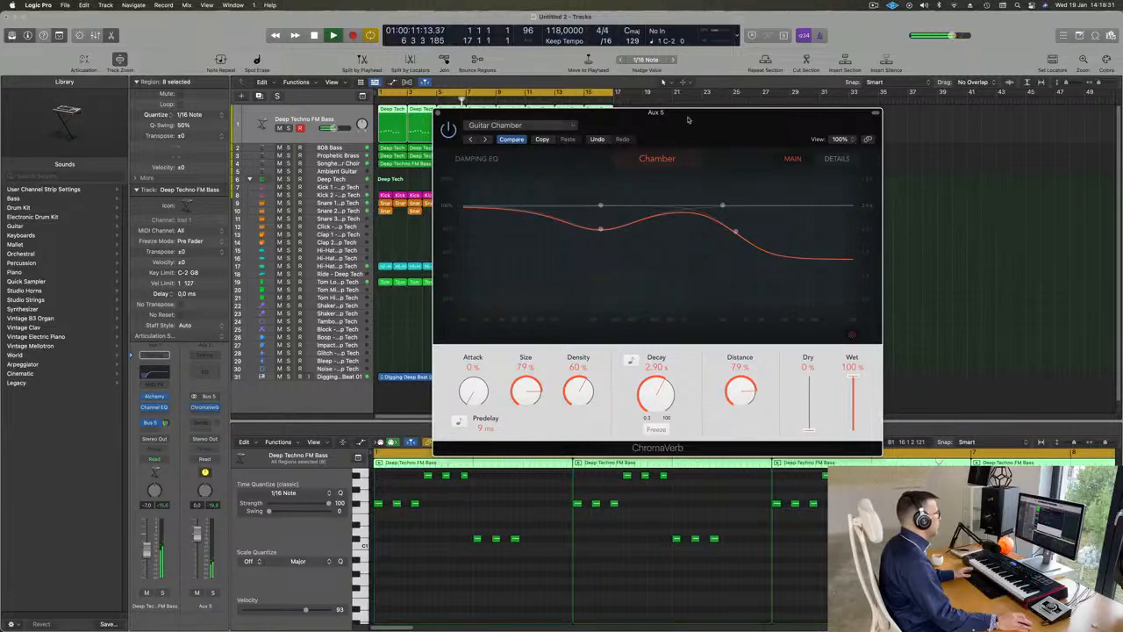
drag(689, 120, 696, 121)
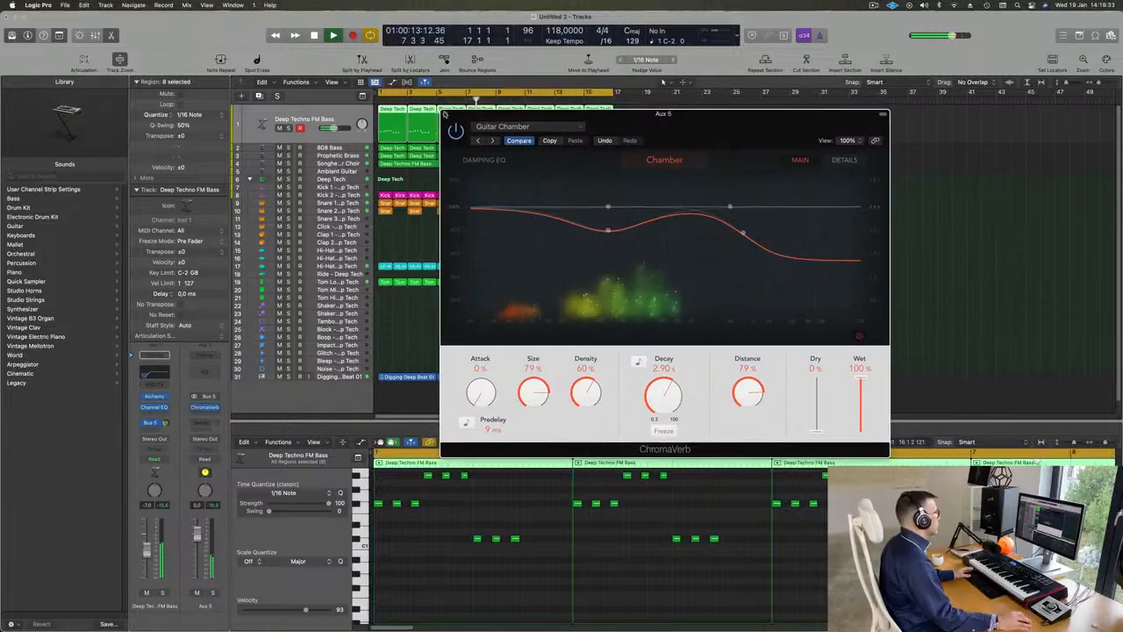
click(445, 114)
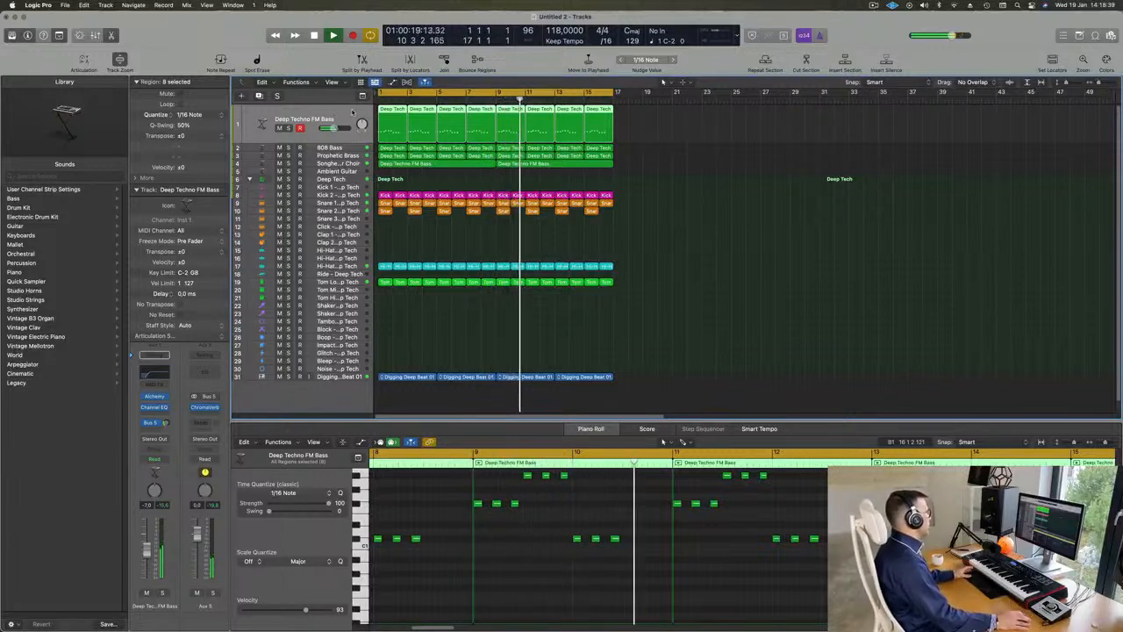
Step: Insert a Compressor on the 808 Bass track and move its window clear of the track controls
click(305, 147)
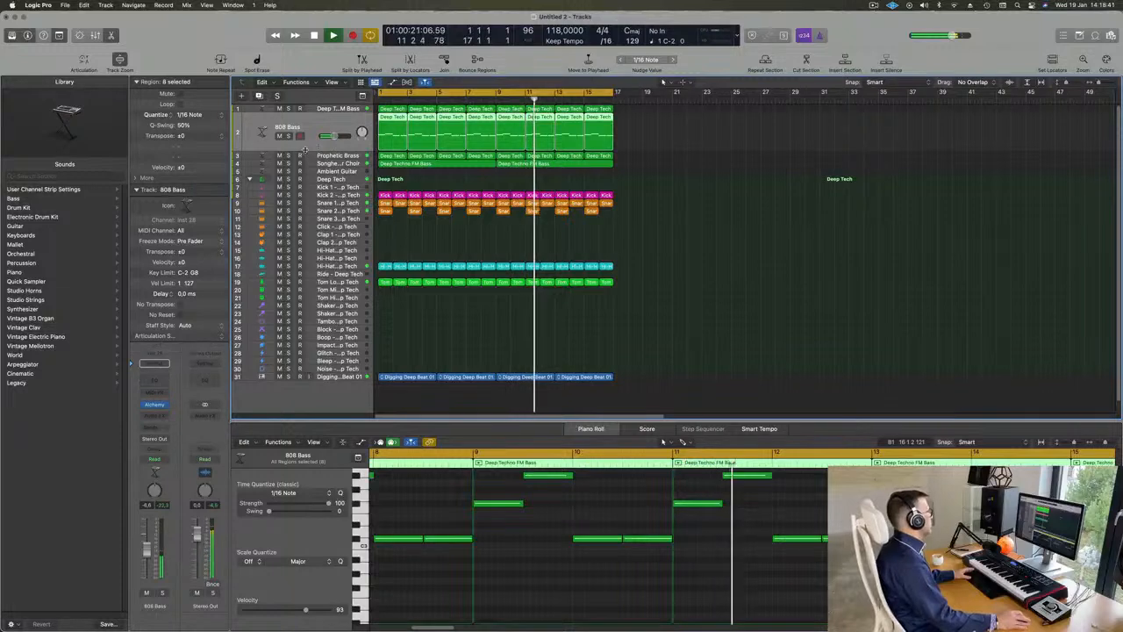
key(Return)
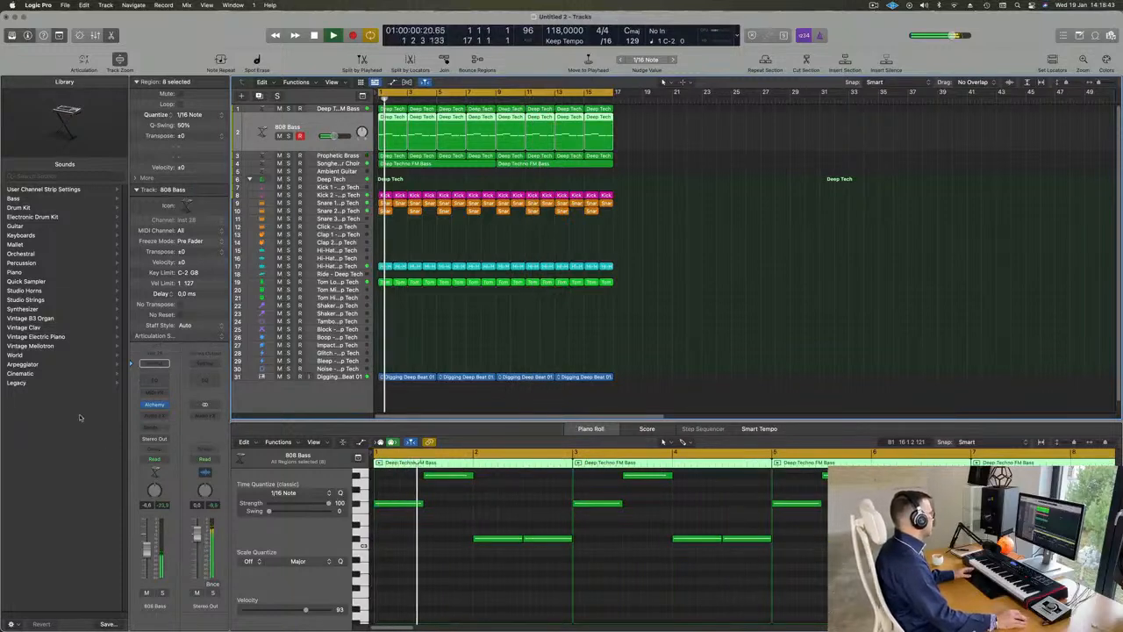
click(165, 418)
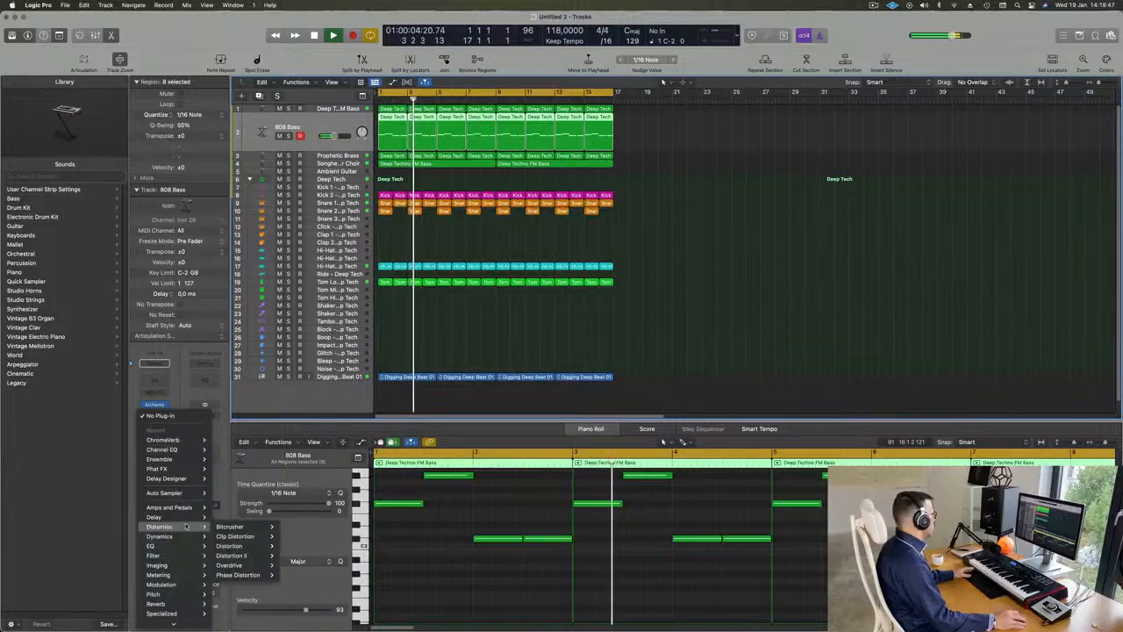
mouse_move(171, 537)
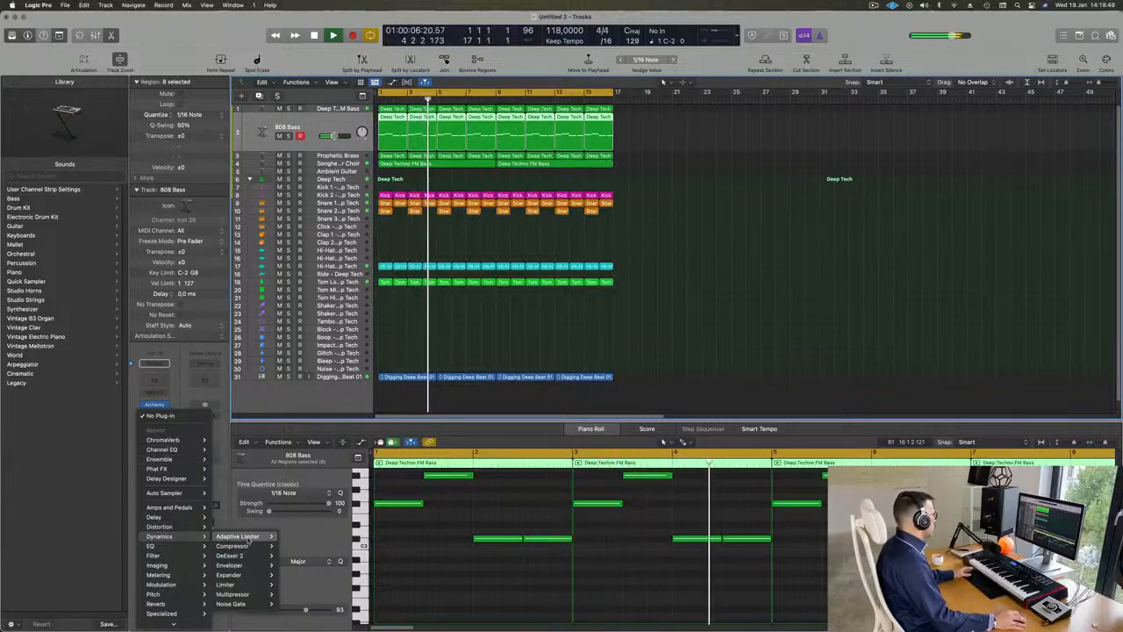
mouse_move(245, 546)
click(294, 547)
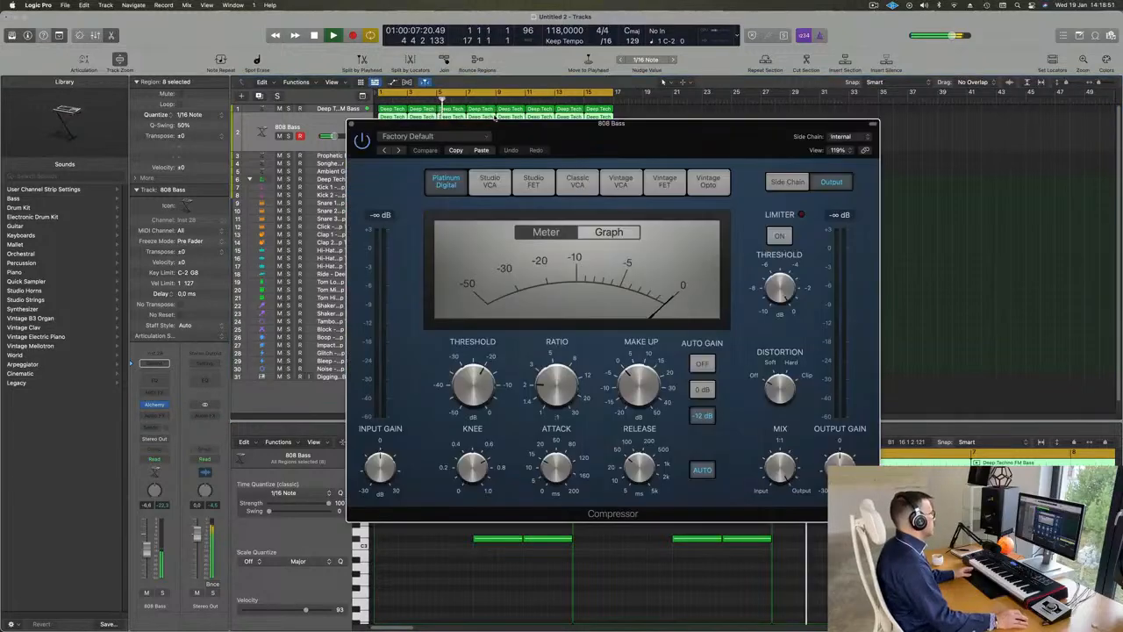
drag(640, 133, 714, 133)
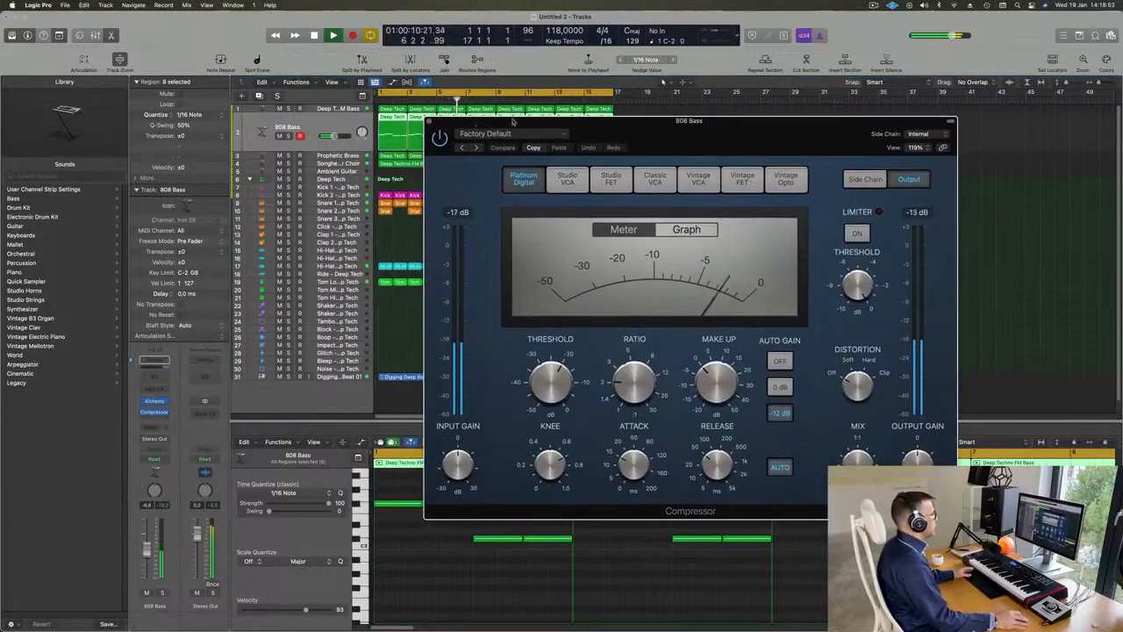
Step: Route Kick 1 - Deep Tech (Inst 2) into the side chain of the 808 Bass Compressor
click(917, 134)
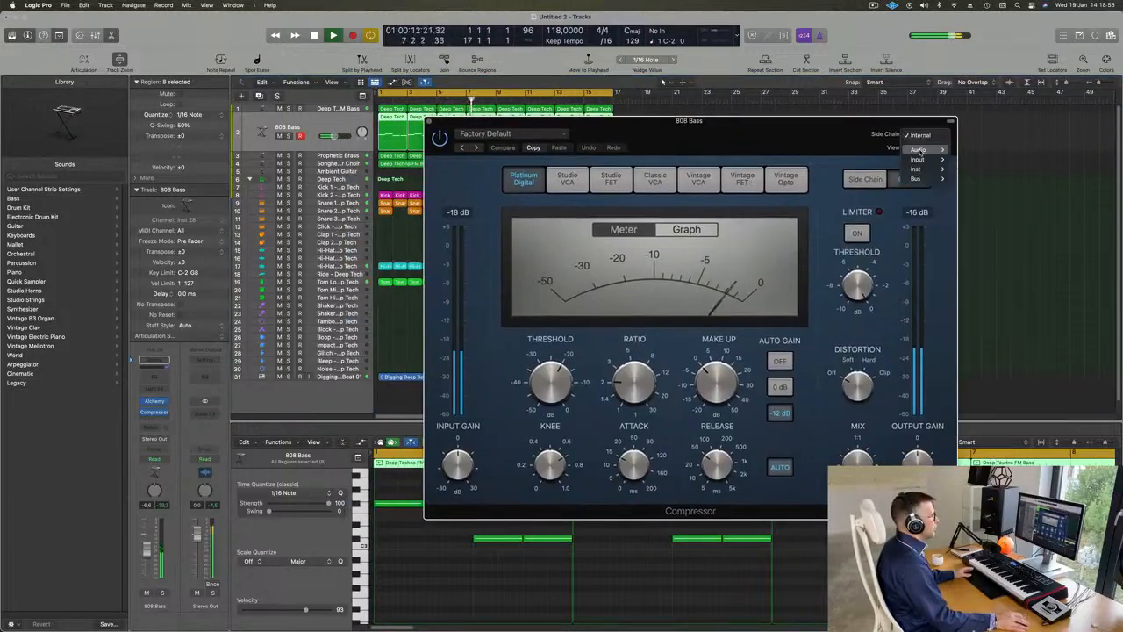
mouse_move(917, 168)
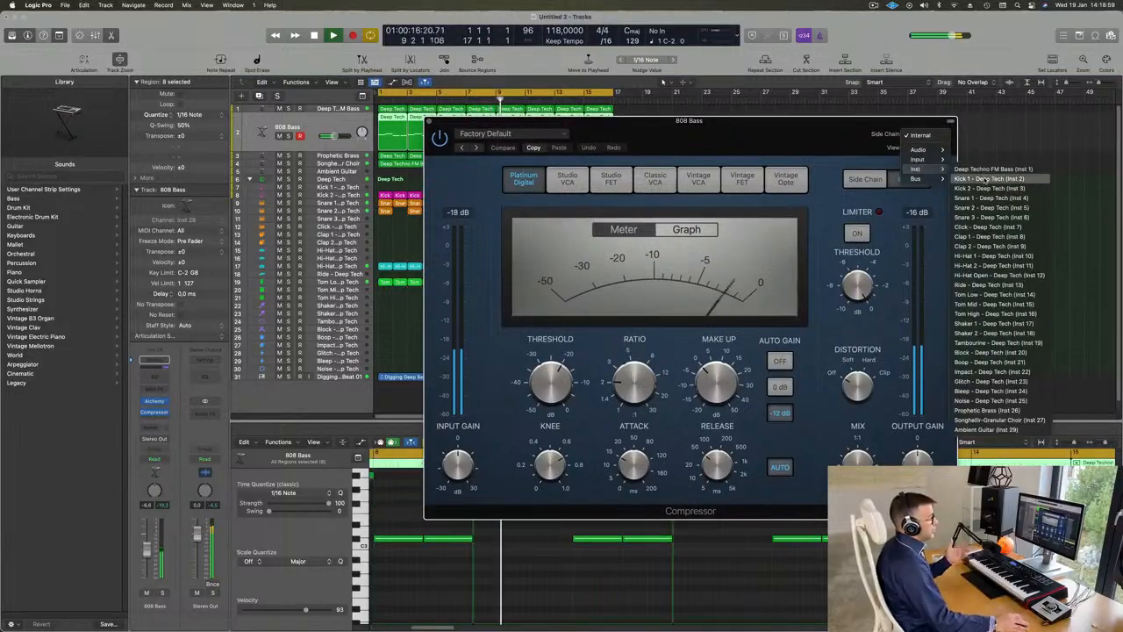
click(983, 173)
Step: Set the 808 Bass Compressor's side chain source to Kick 2 - Deep Tech (Inst 3) and reposition its window
mouse_move(802, 127)
mouse_down()
mouse_move(749, 133)
mouse_move(794, 141)
mouse_up()
click(897, 151)
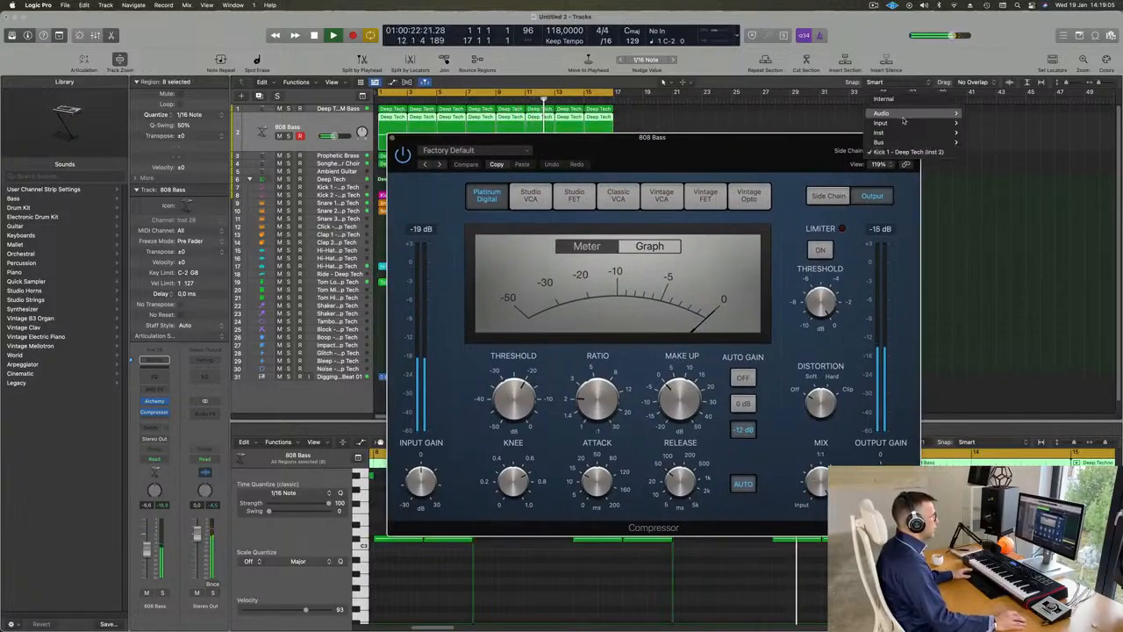
mouse_move(906, 133)
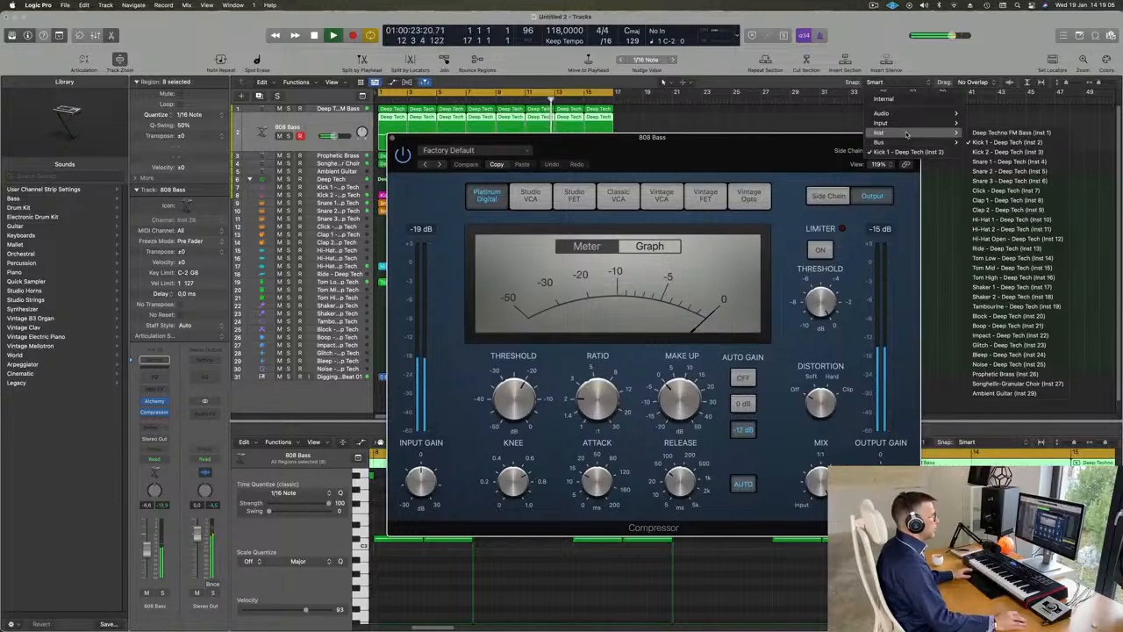
click(1008, 152)
drag(760, 140, 825, 136)
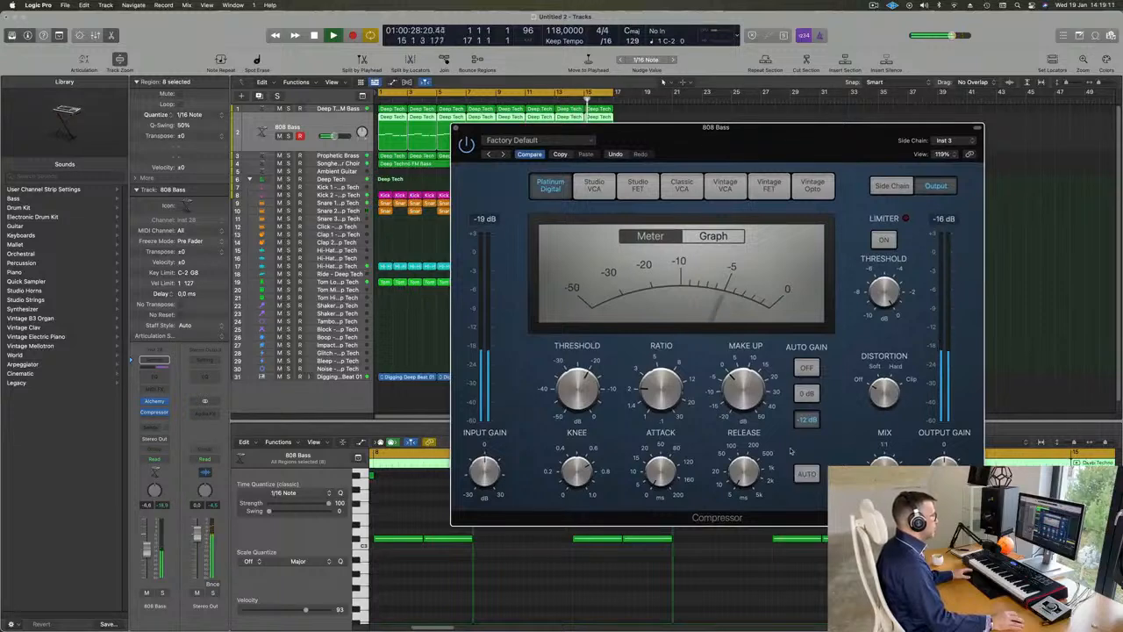
Step: Set the Compressor's ratio to 4.2:1, raise its threshold and close its window
drag(663, 366, 664, 354)
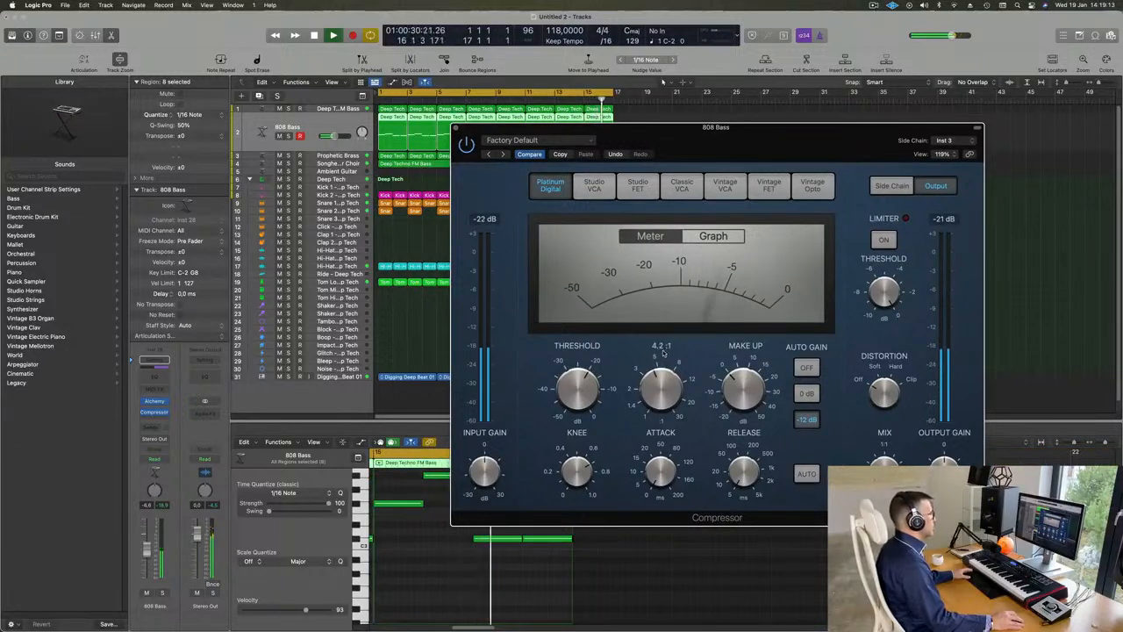
drag(581, 372, 593, 360)
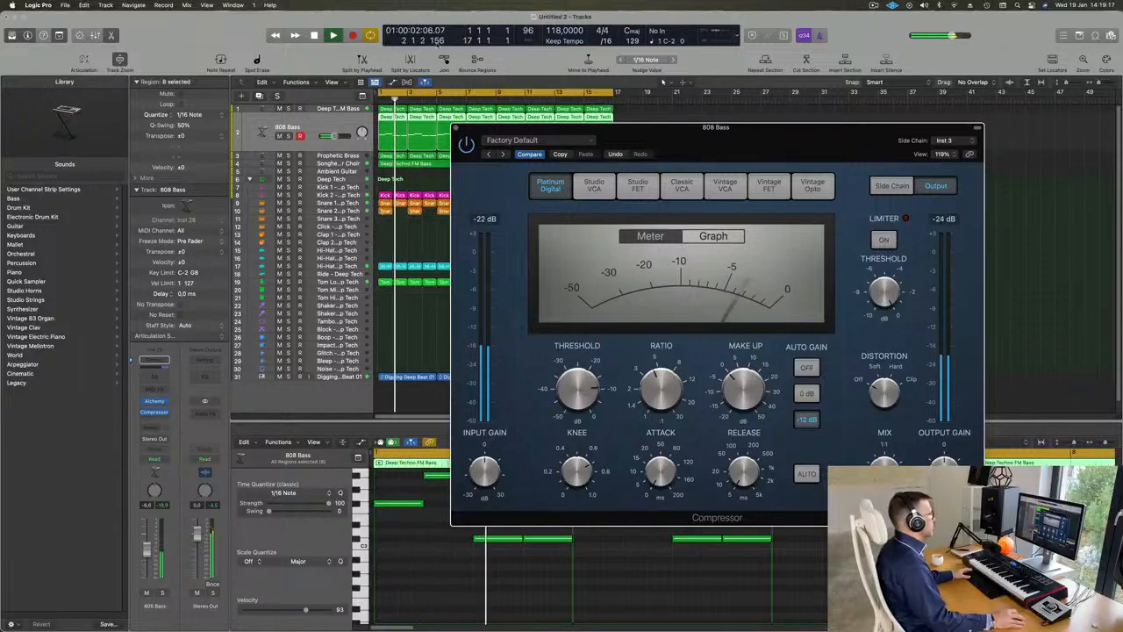
click(456, 128)
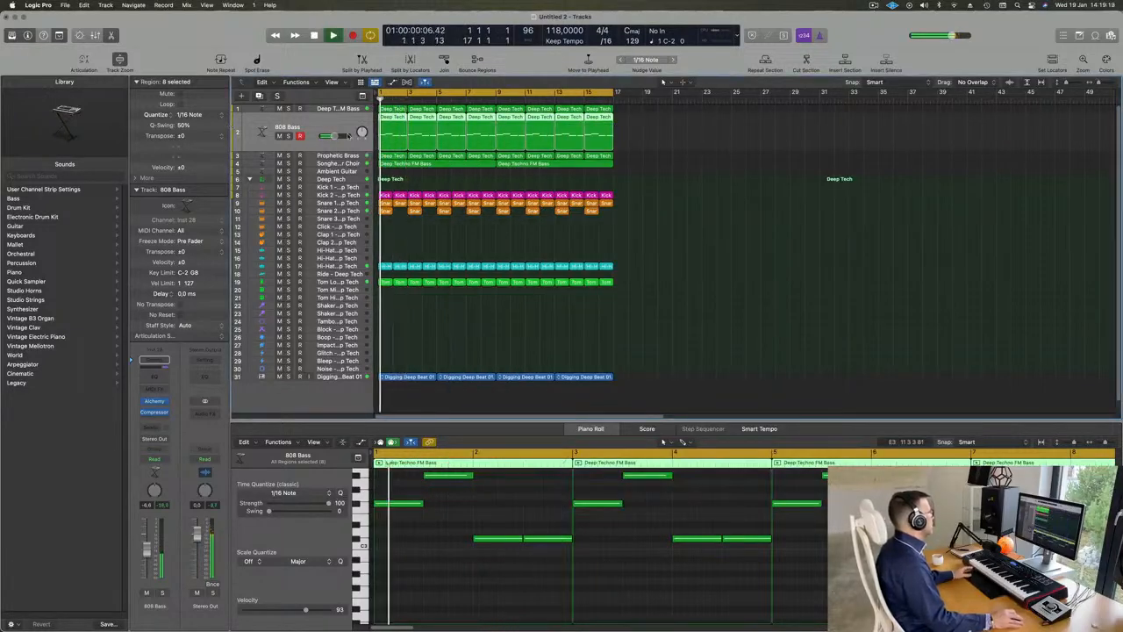
Step: Solo the 808 Bass track and briefly view its Alchemy instrument
click(289, 136)
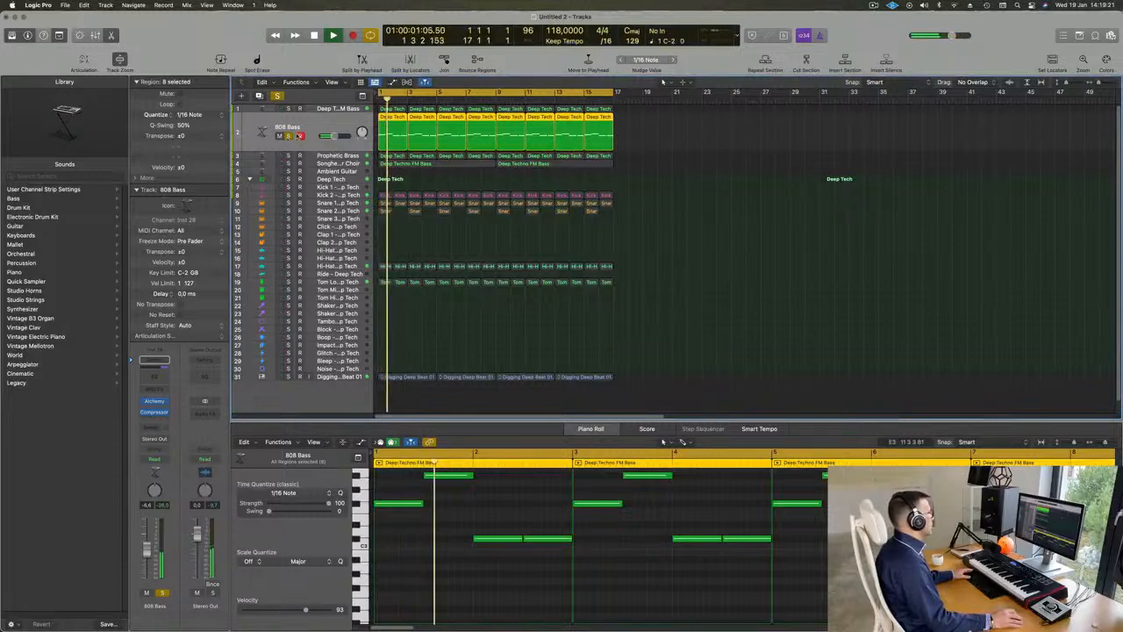
click(155, 401)
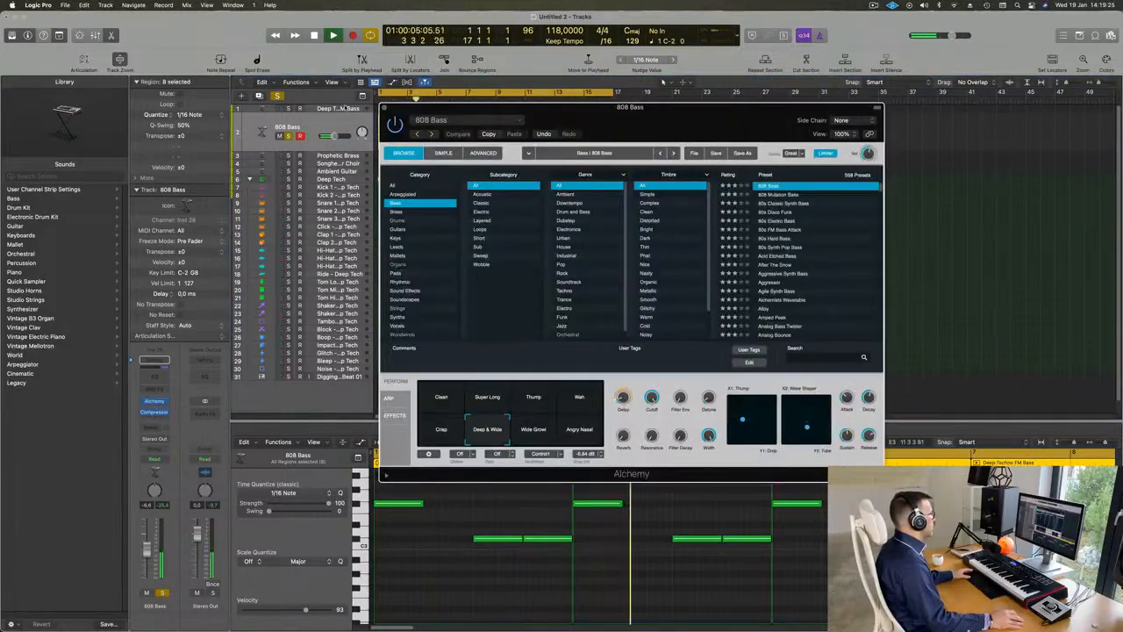
click(154, 401)
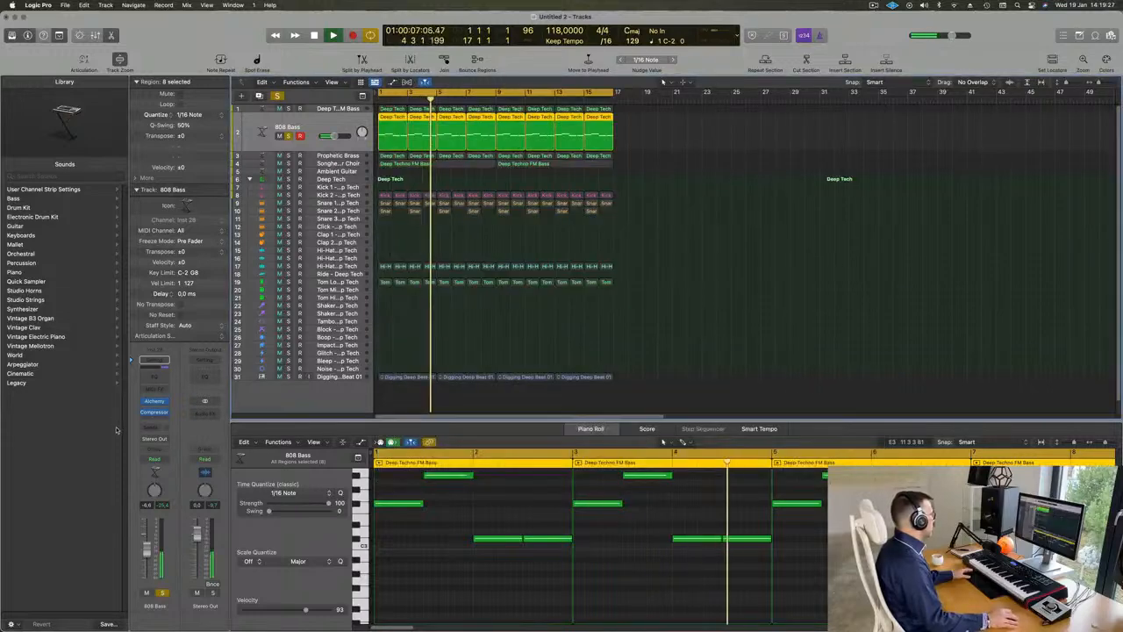
Step: Compare the soloed 808 Bass with its Compressor bypassed and active, lower the threshold slightly and close the window
click(154, 411)
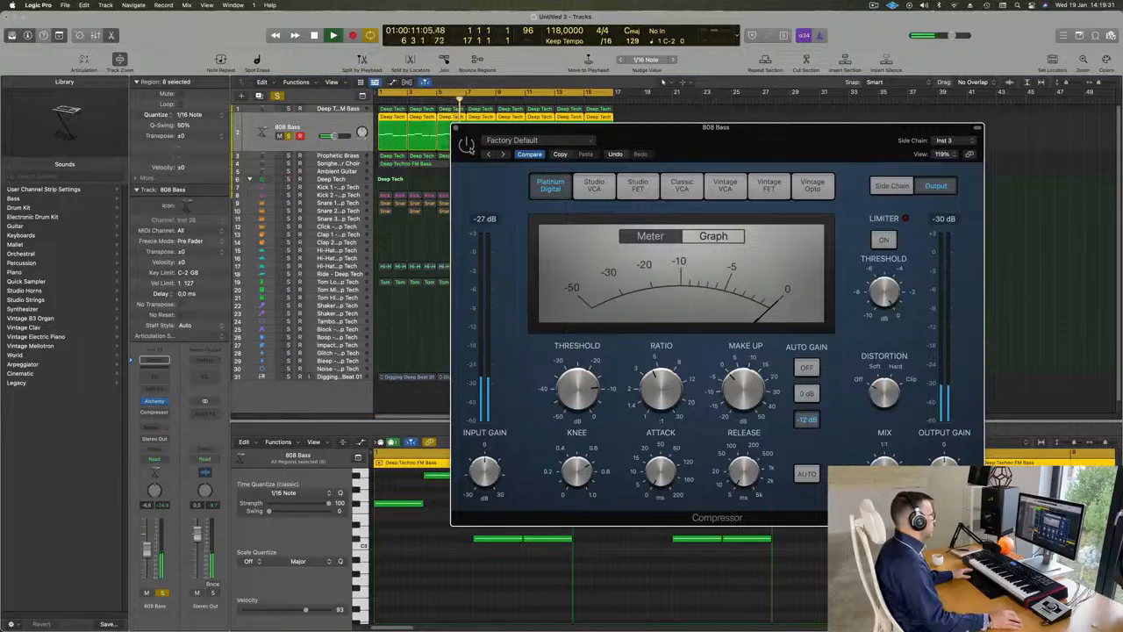
key(space)
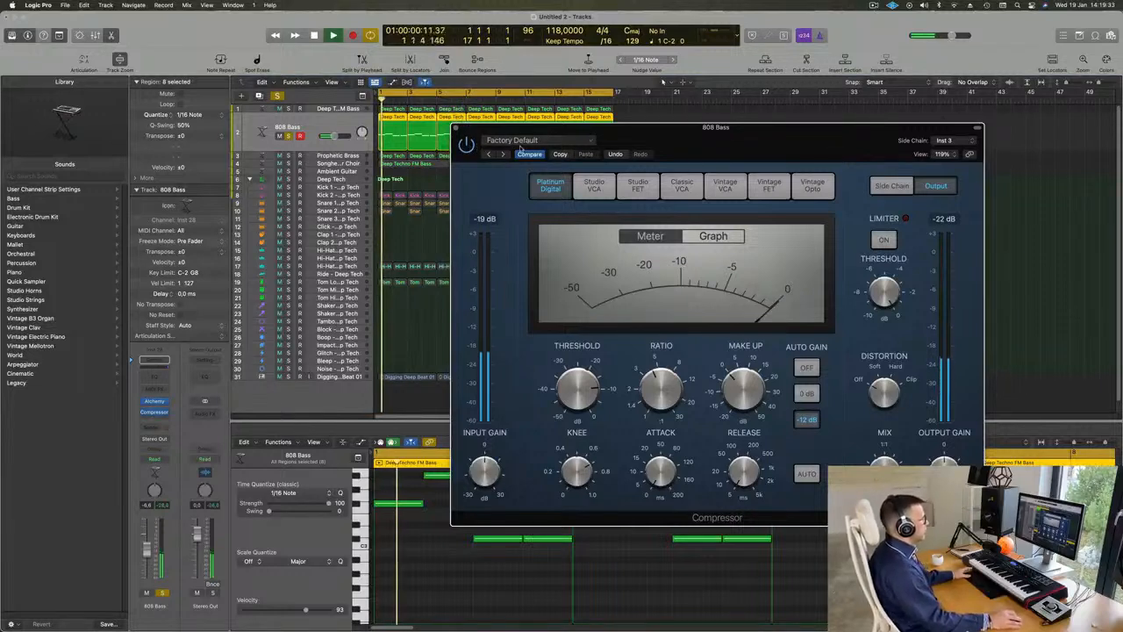
drag(579, 384, 579, 388)
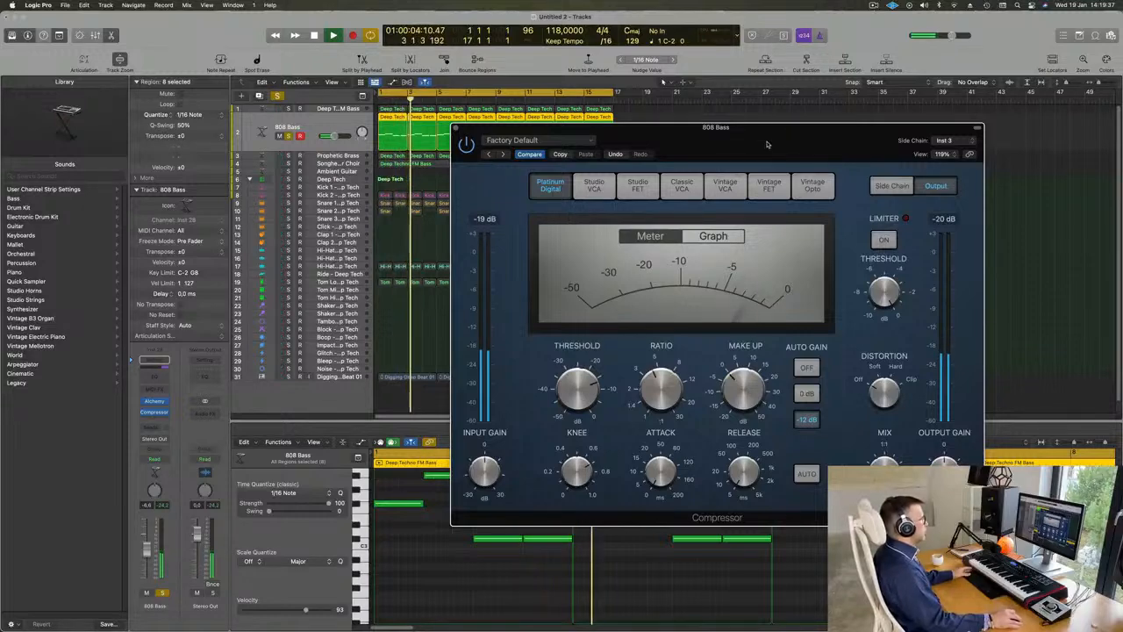
drag(769, 143, 737, 148)
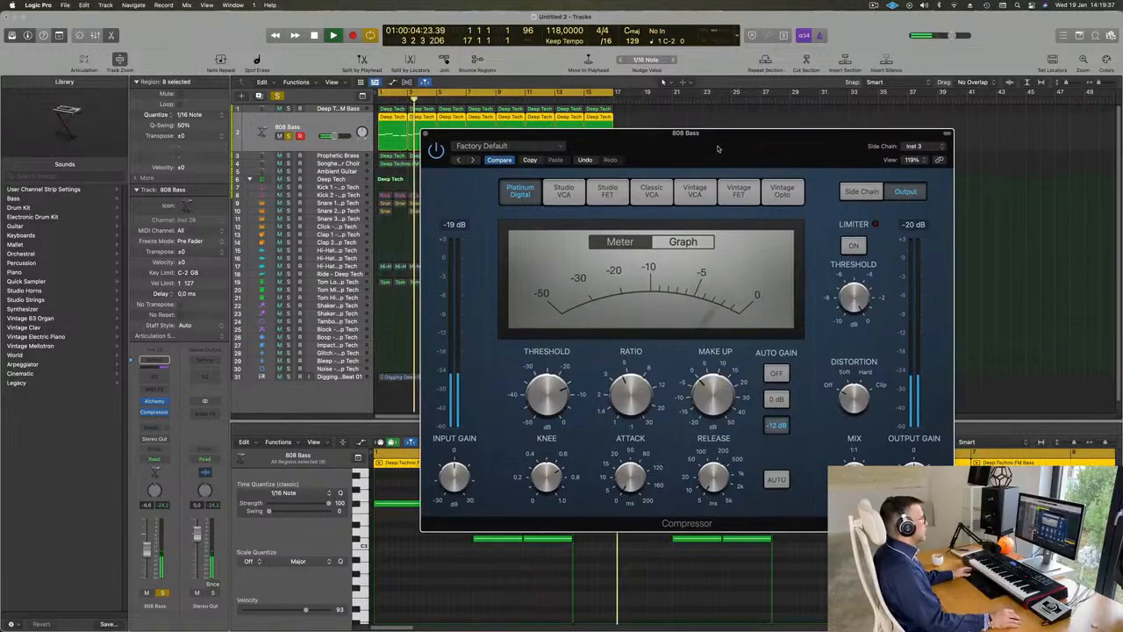
click(426, 134)
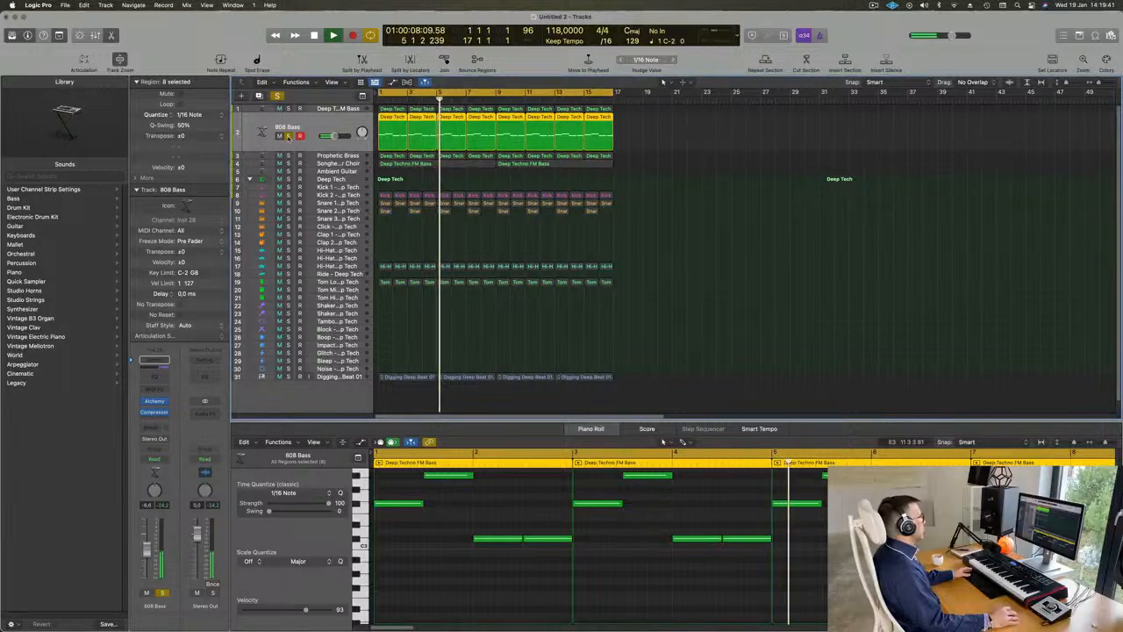
Step: Unsolo the 808 Bass track and replay the full loop from the start
click(289, 135)
key(Return)
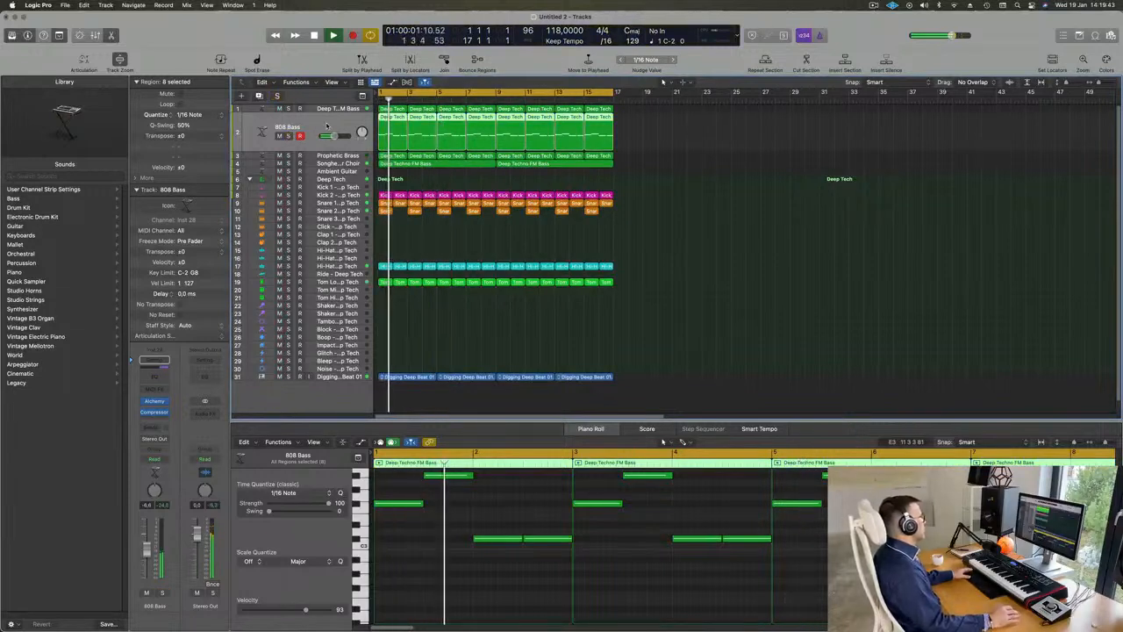
key(Return)
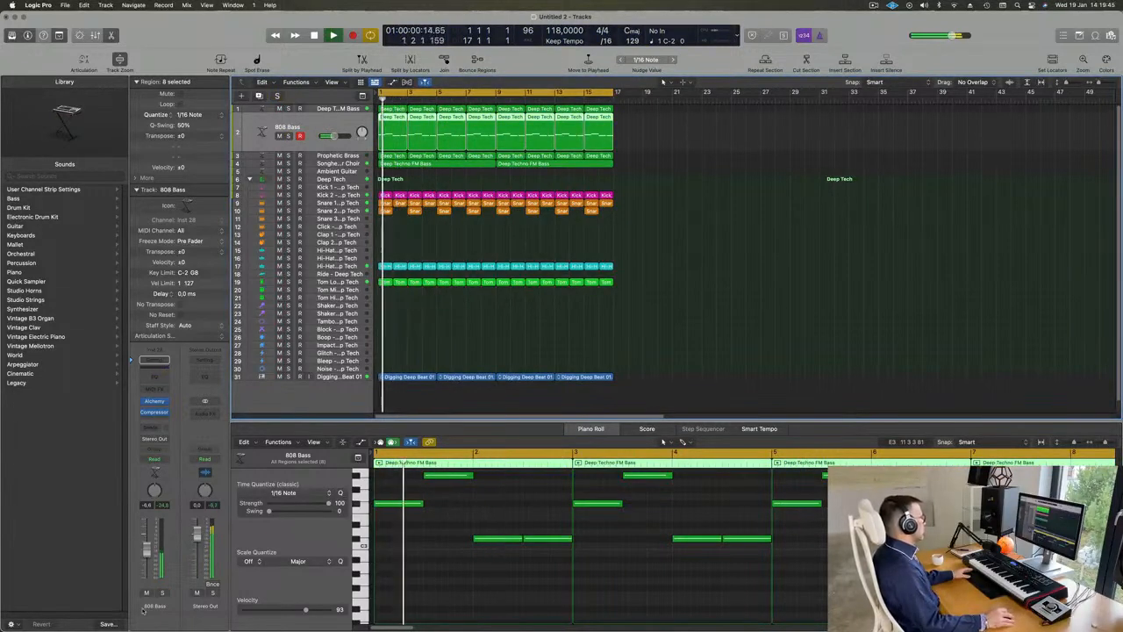
Step: Compare the mix with the 808 Bass muted and unmuted, raise its volume slightly and replay the loop
click(146, 595)
click(146, 595)
key(Return)
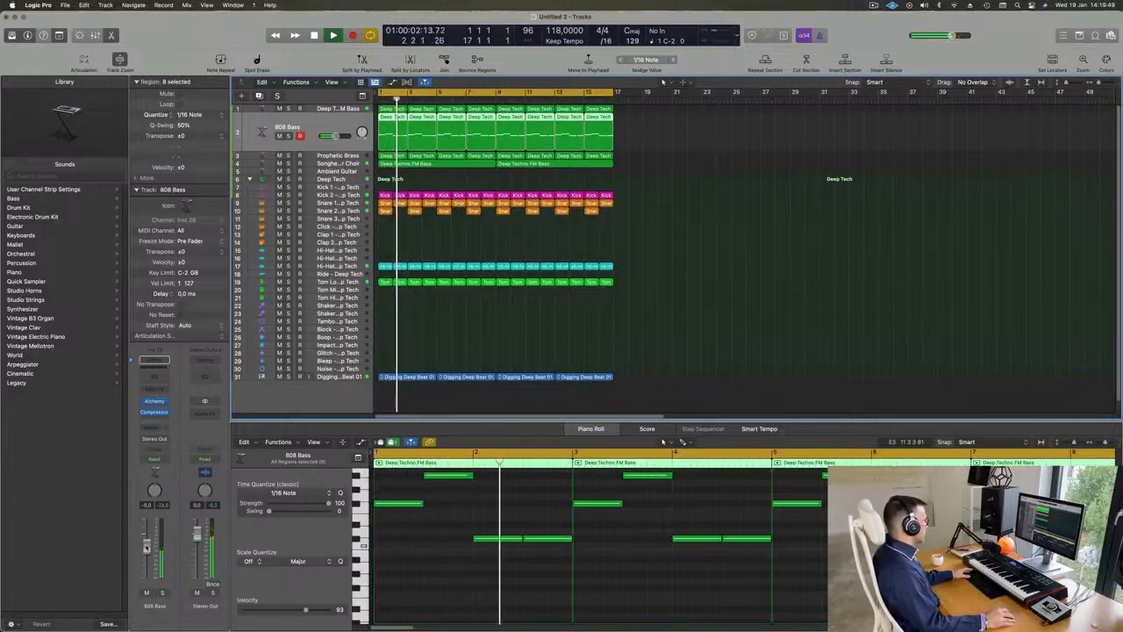
key(Return)
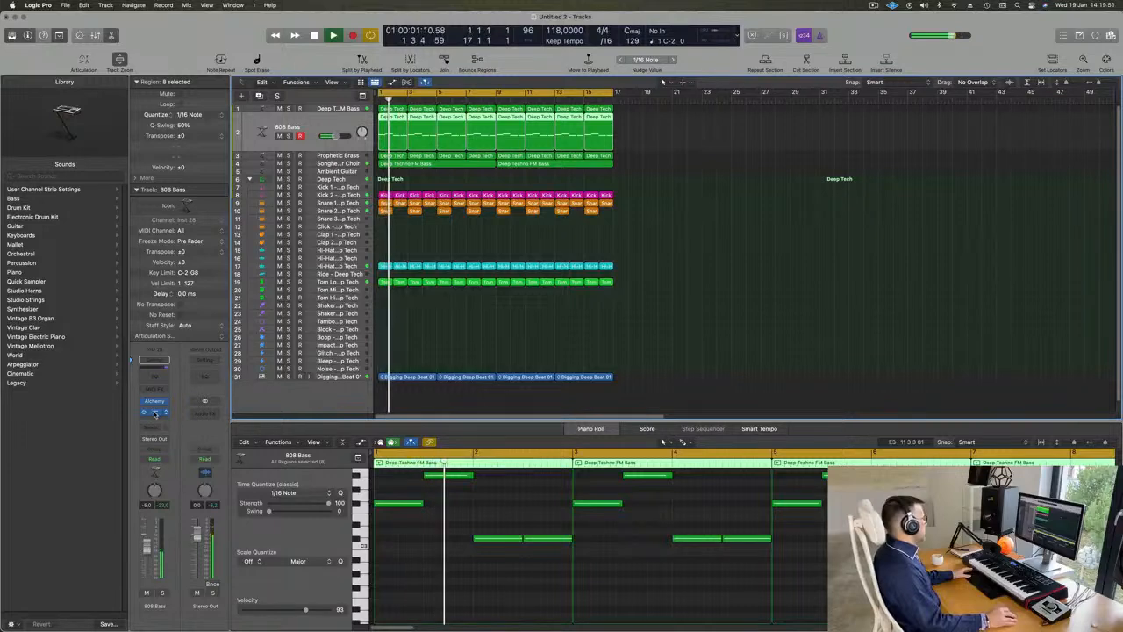
key(Return)
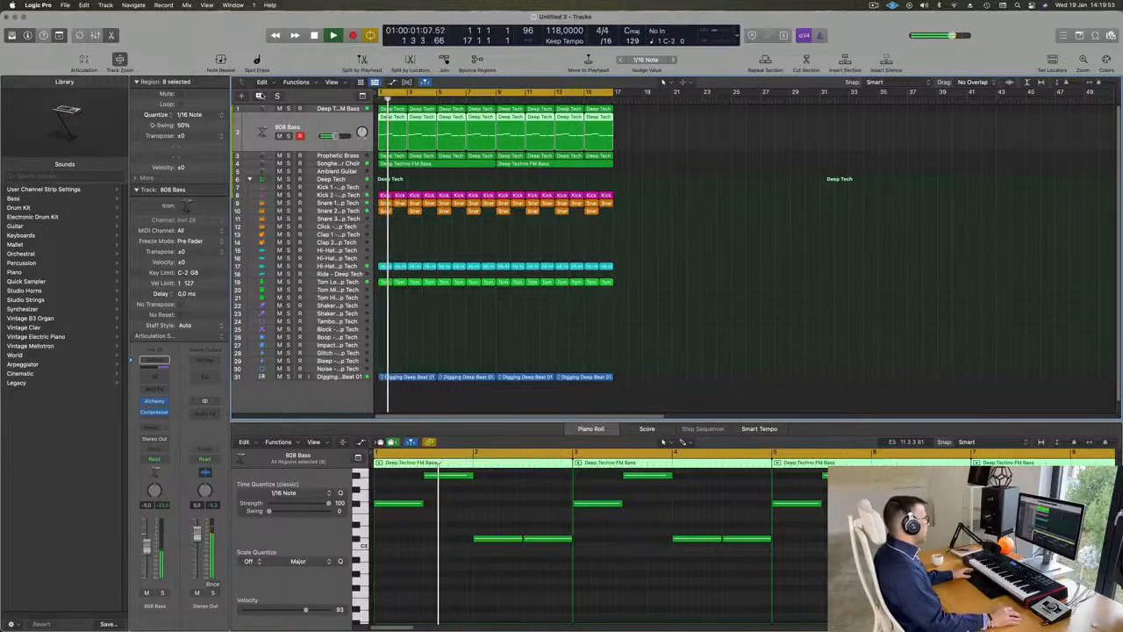
Step: Duplicate the 808 Bass track with its settings and copy all eight bass regions onto the new track
key(super+d)
click(405, 129)
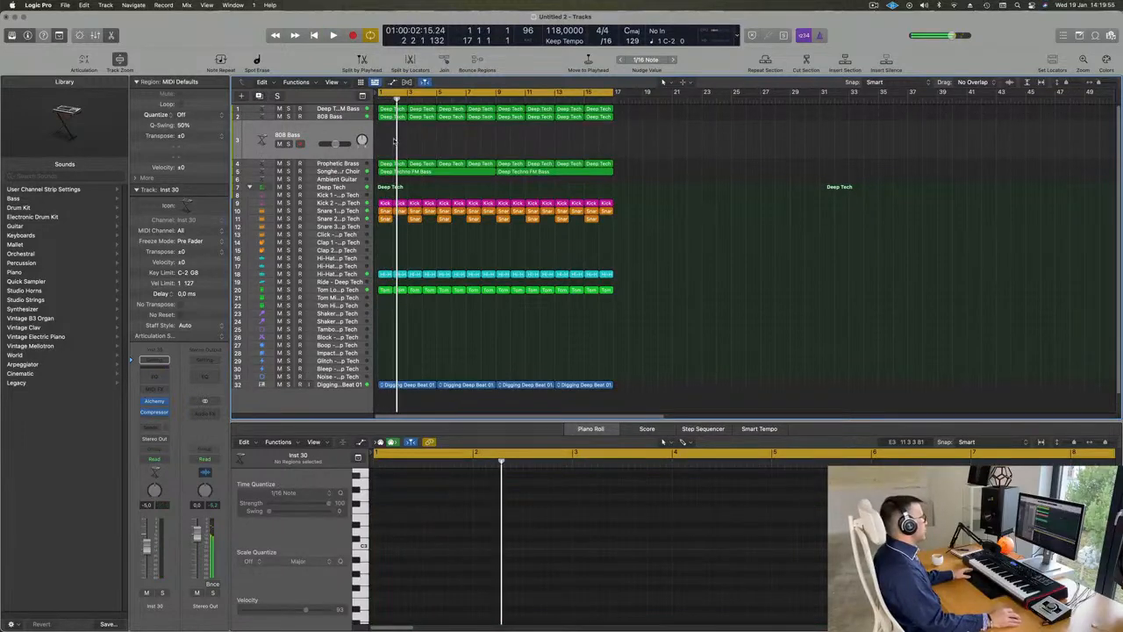
drag(394, 141, 508, 123)
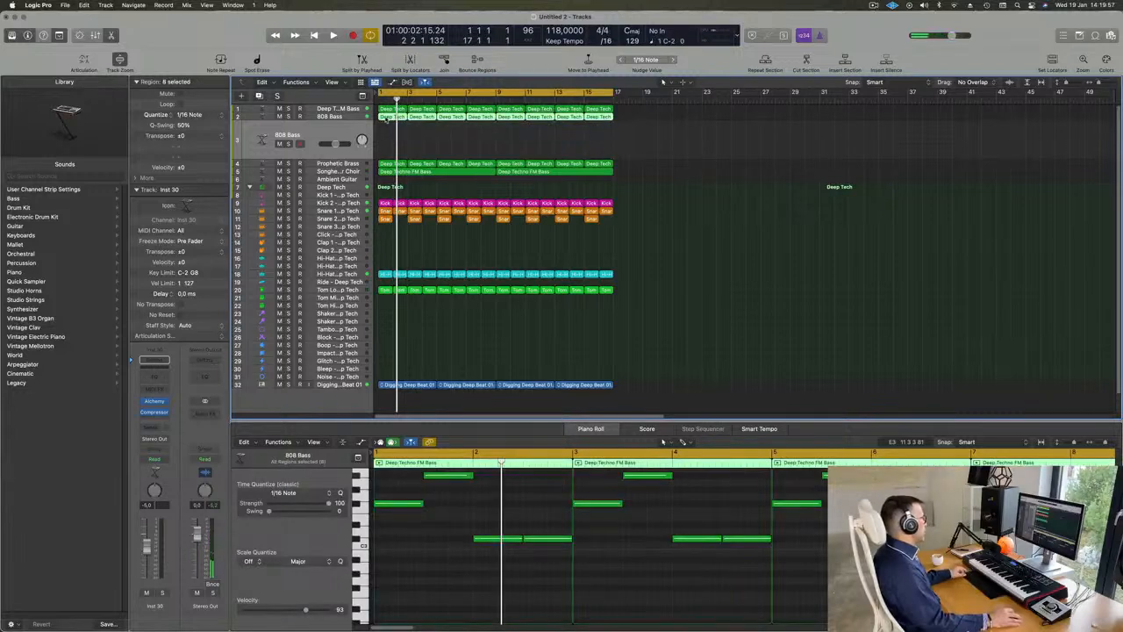
drag(386, 117, 387, 143)
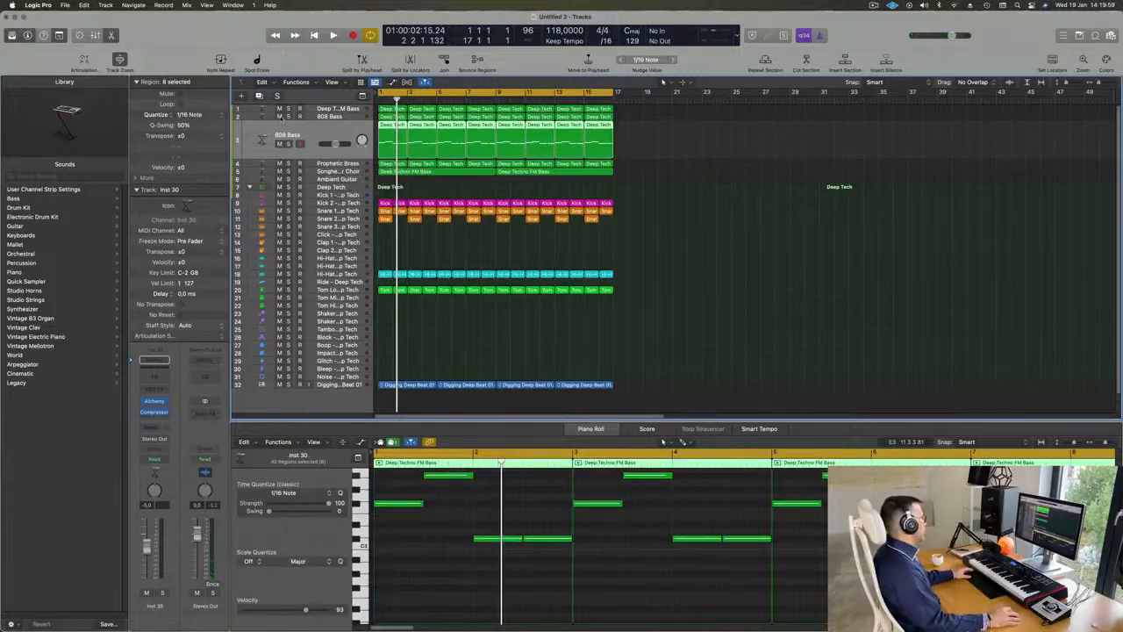
Step: Mute the original 808 Bass track and briefly play the duplicated track in the loop
click(280, 116)
key(space)
key(space)
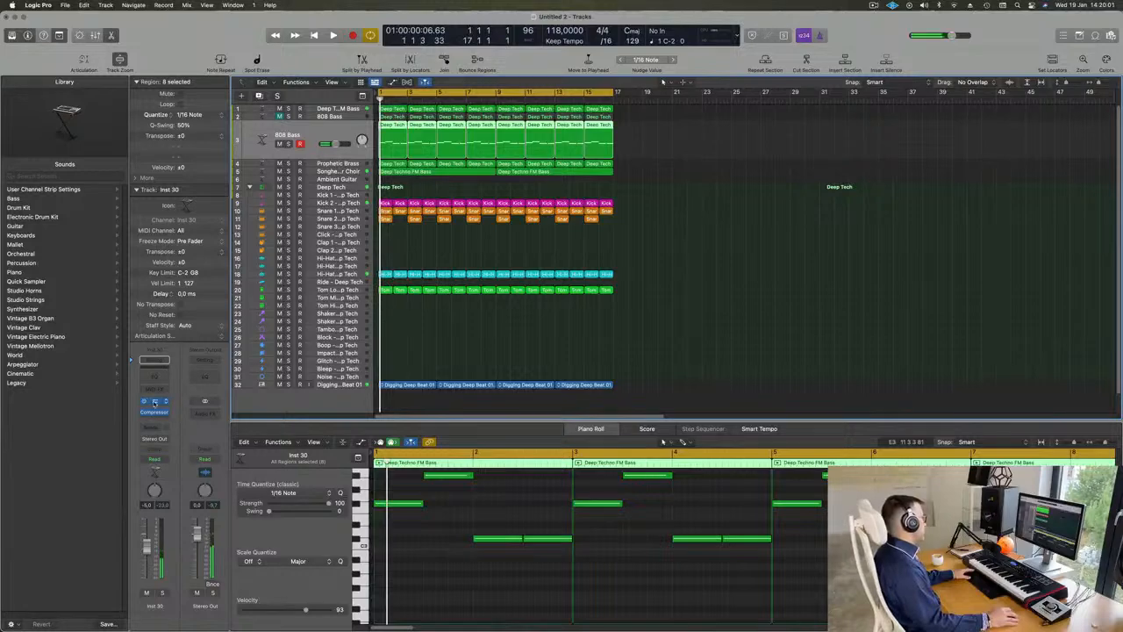
Step: Search the duplicated track's Alchemy bass presets for "ree", load Roaring Reese and move the window aside
click(154, 401)
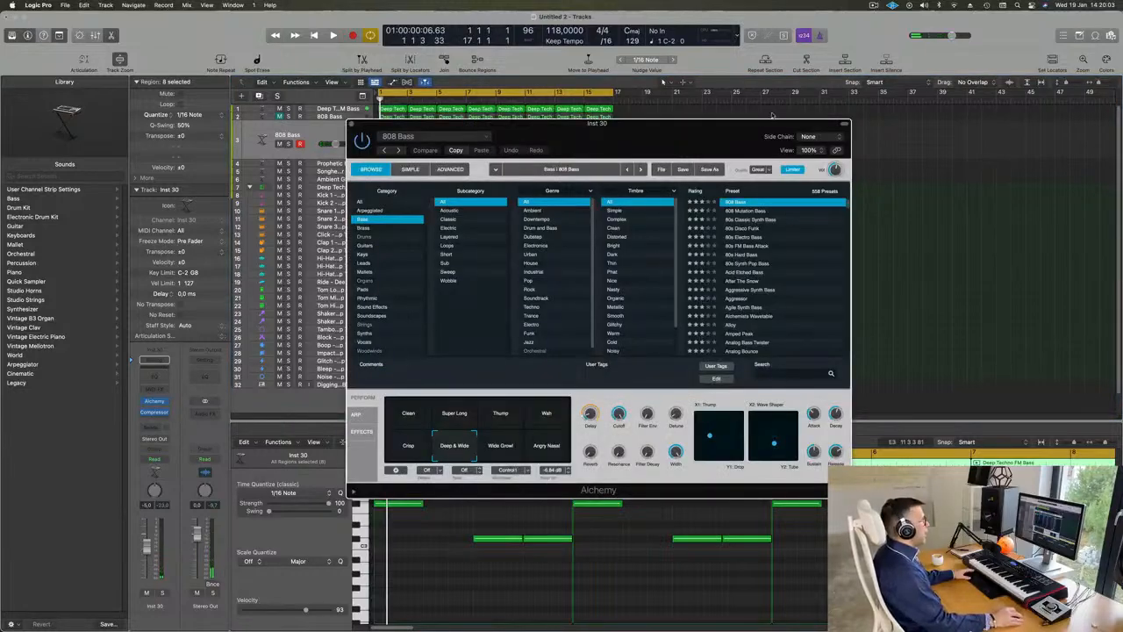
drag(730, 133, 702, 123)
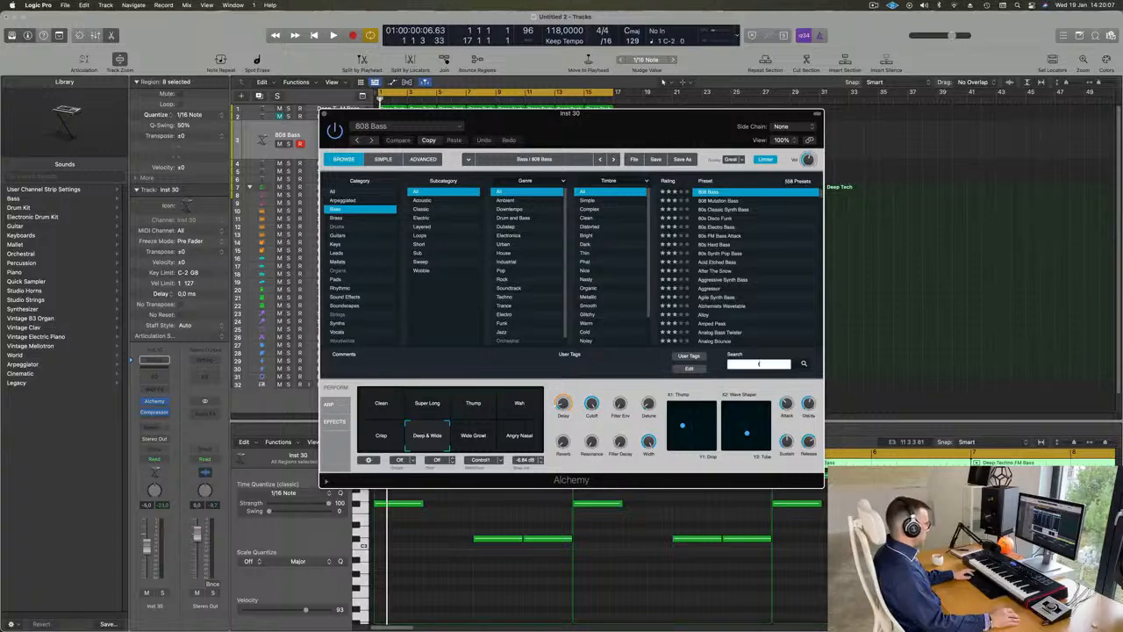
text(ree)
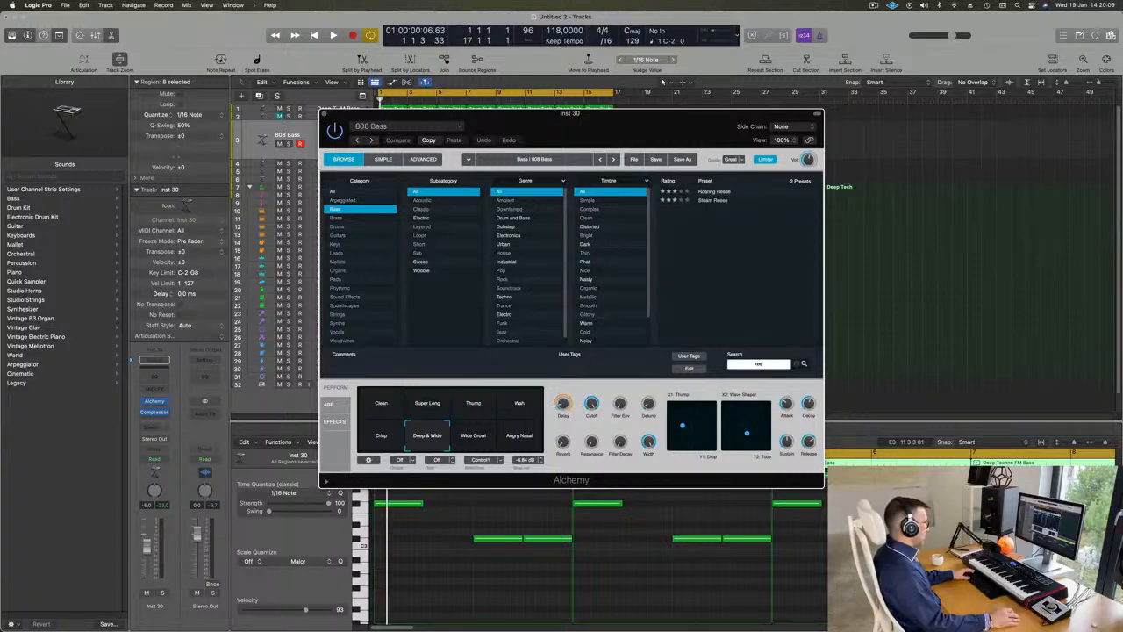
click(726, 191)
drag(768, 119, 960, 191)
Step: Play the loop, lower the Roaring Reese track's volume to -12.6 dB and reposition the Alchemy window
key(space)
drag(335, 144, 329, 144)
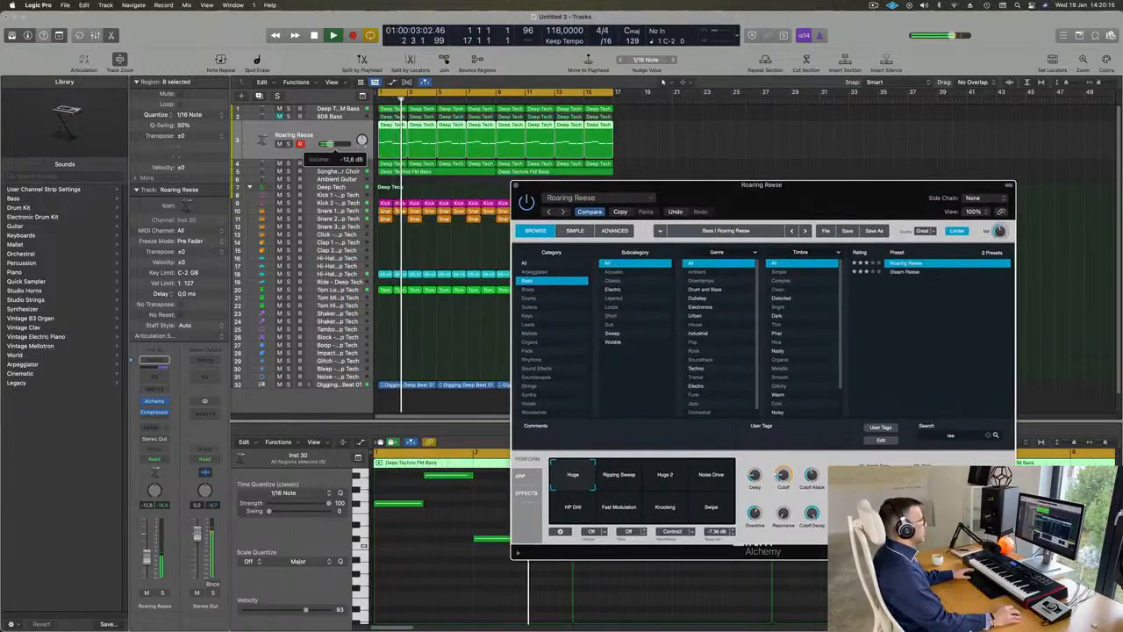
drag(840, 197, 849, 108)
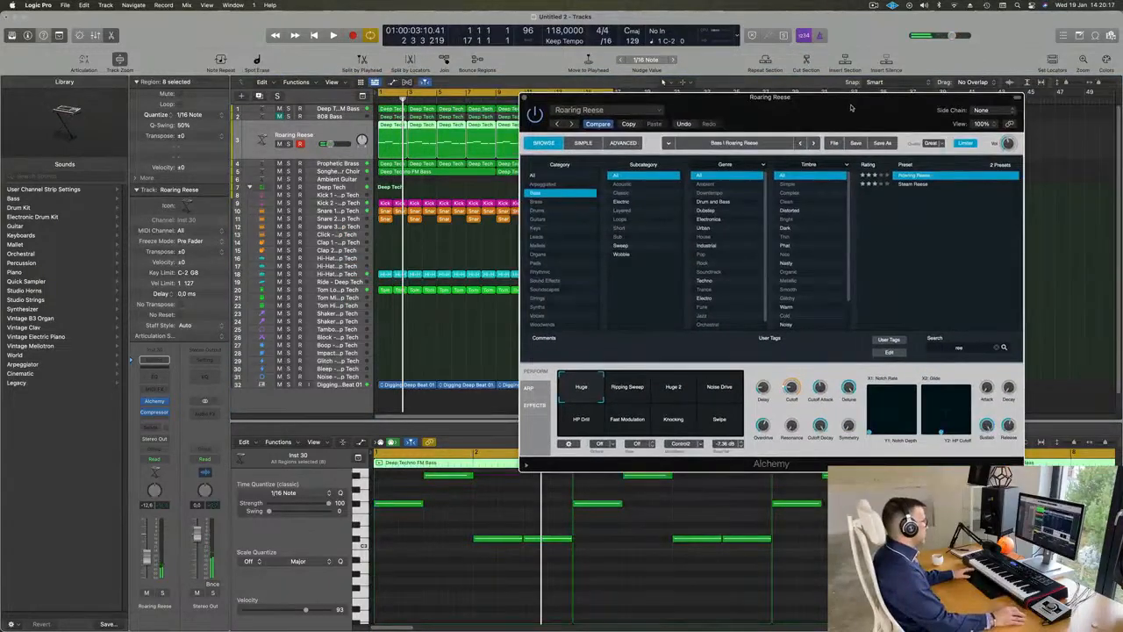
Step: Audition the Roaring Reese performance snapshots from Ripping Sweep through Swipe during playback and choose Knocking
click(631, 395)
click(673, 392)
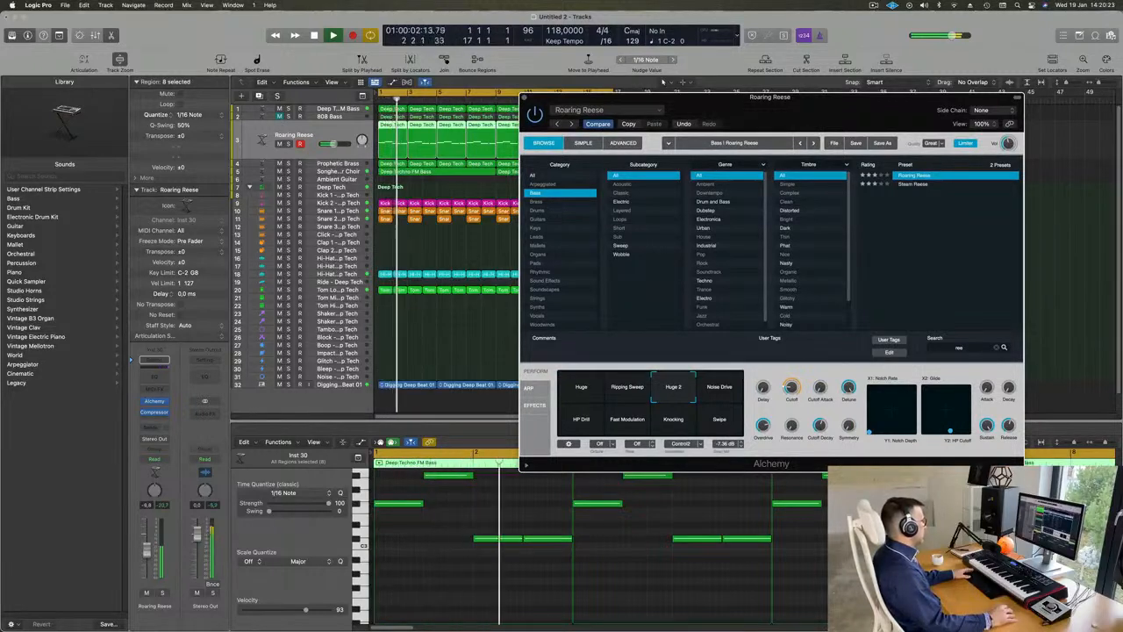
click(730, 393)
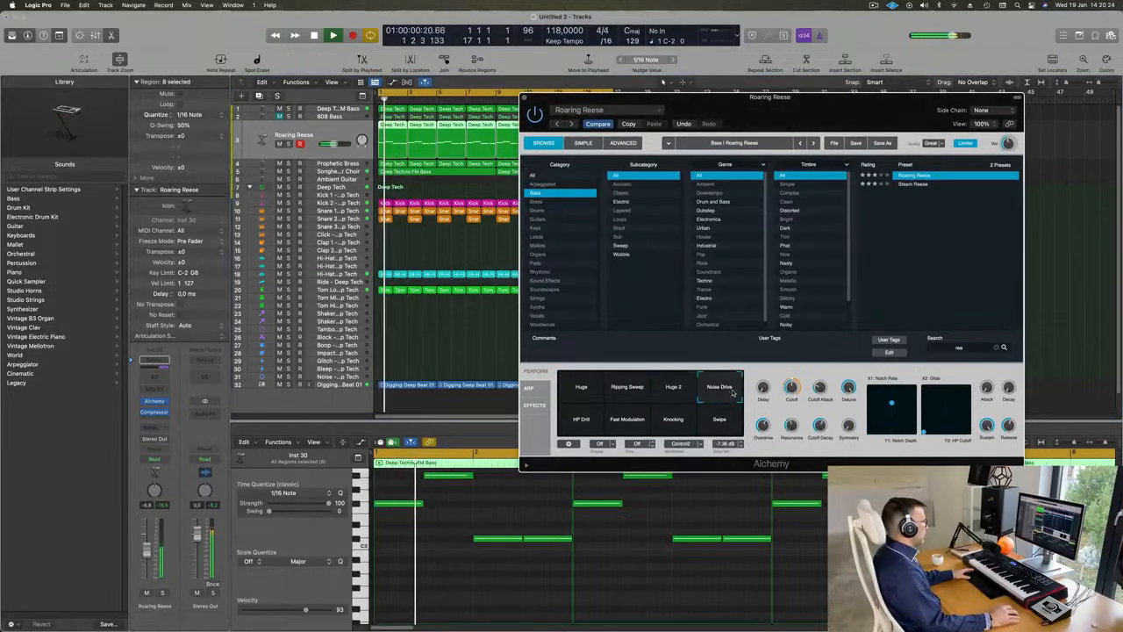
click(588, 424)
click(623, 424)
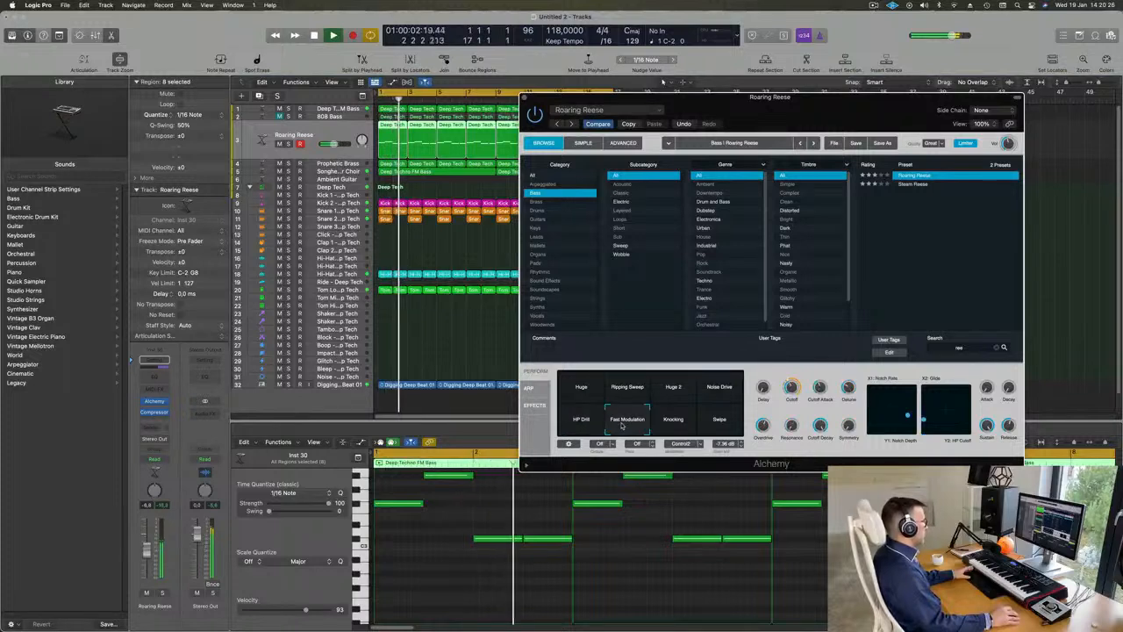
click(673, 425)
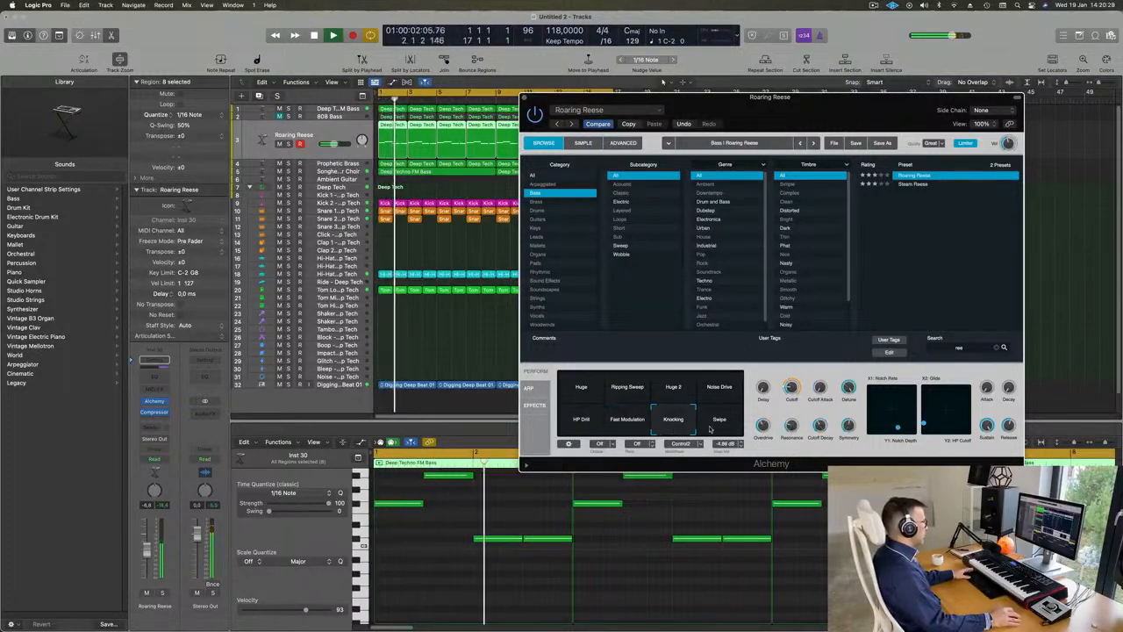
click(712, 428)
click(677, 427)
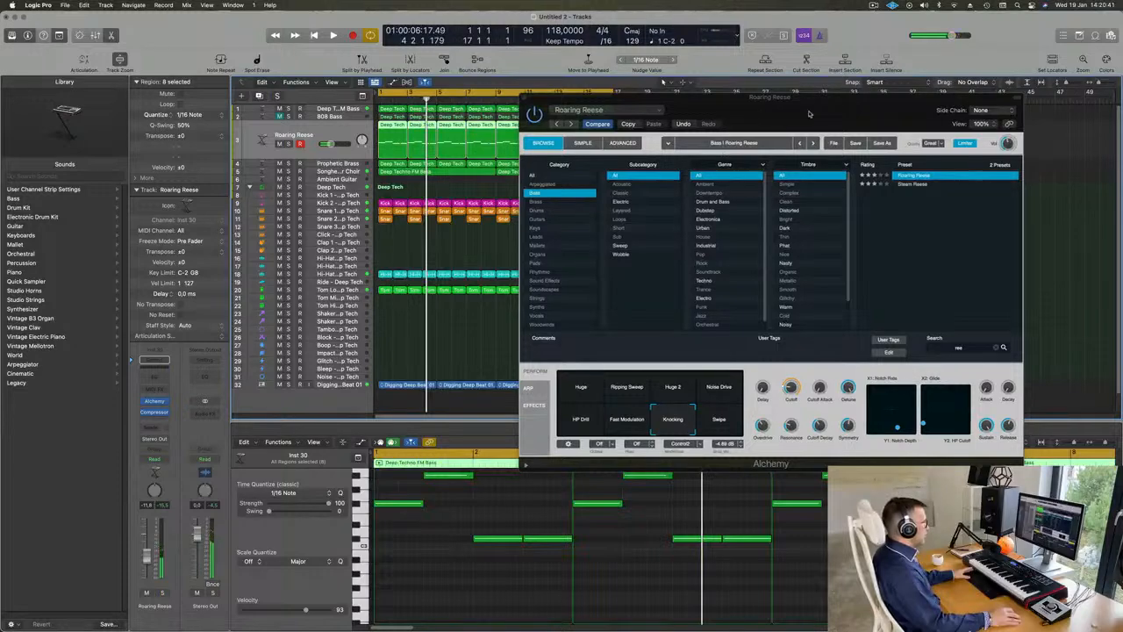
Step: Close the Roaring Reese Alchemy window and deselect the regions in the arrangement while the loop plays
drag(817, 110, 761, 175)
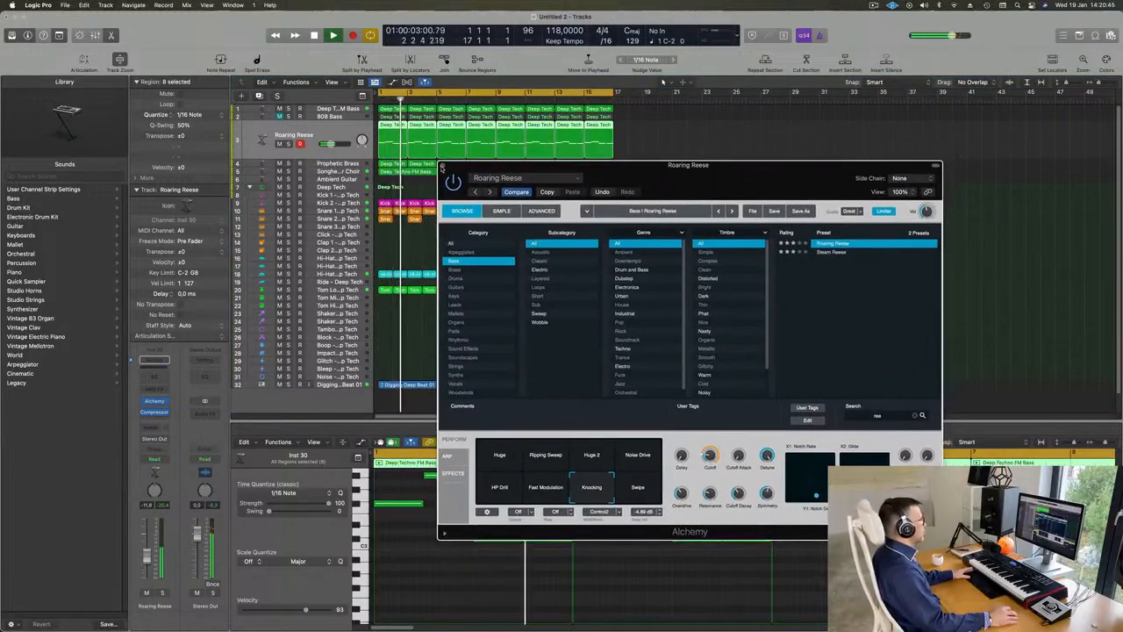
key(super+w)
click(732, 310)
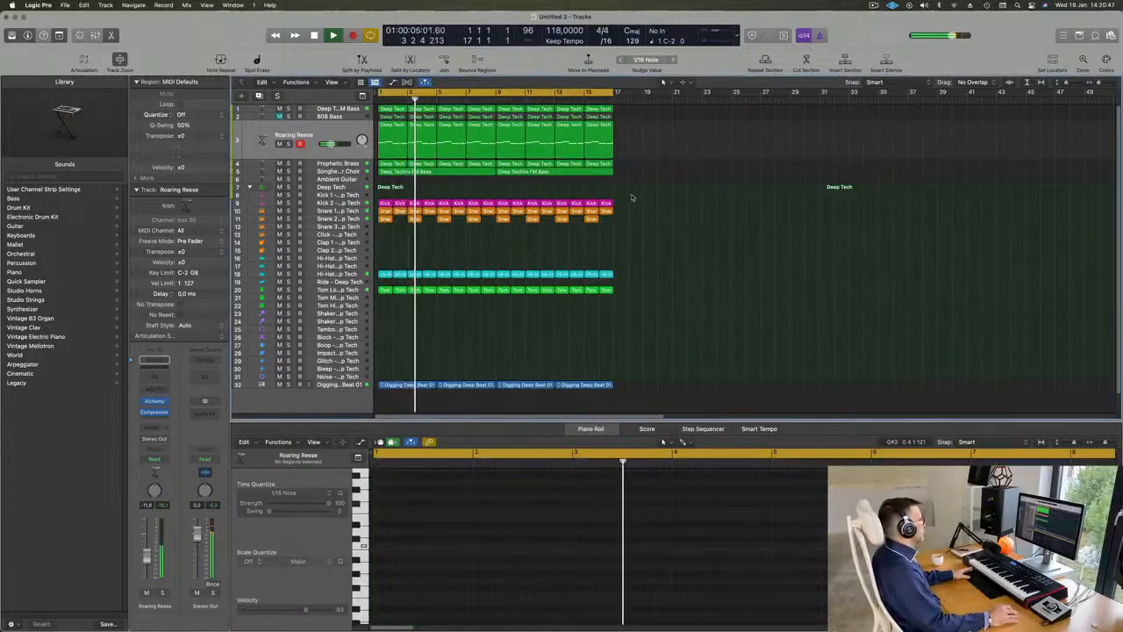
Step: Listen to the Roaring Reese track briefly in solo from the loop start, with the full mix restored
key(Return)
click(288, 143)
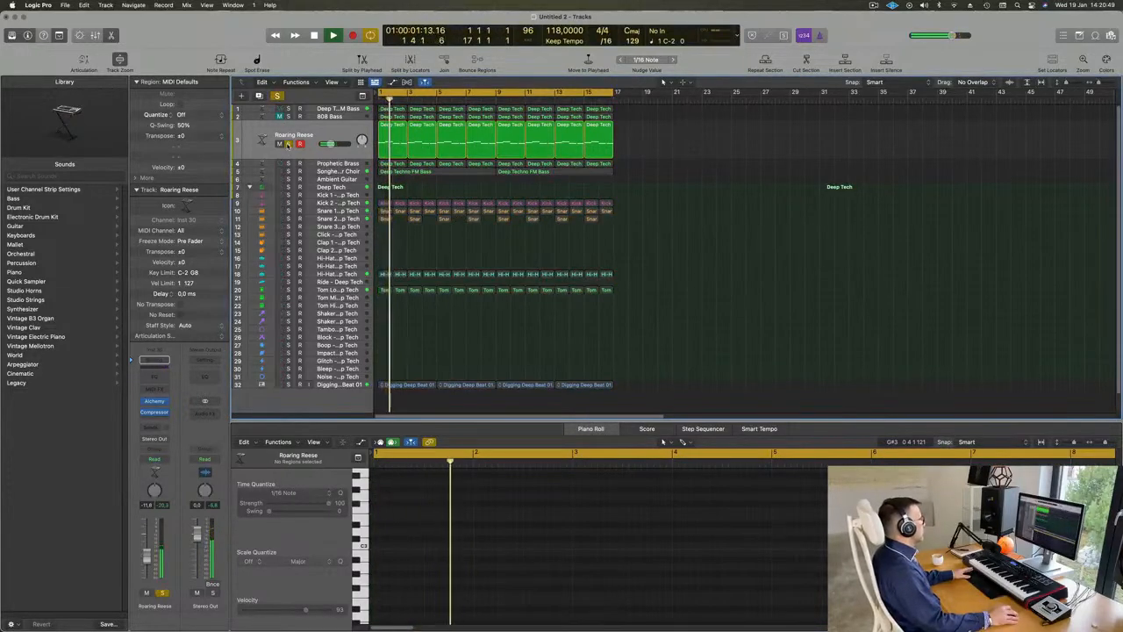
click(287, 144)
key(Return)
click(307, 155)
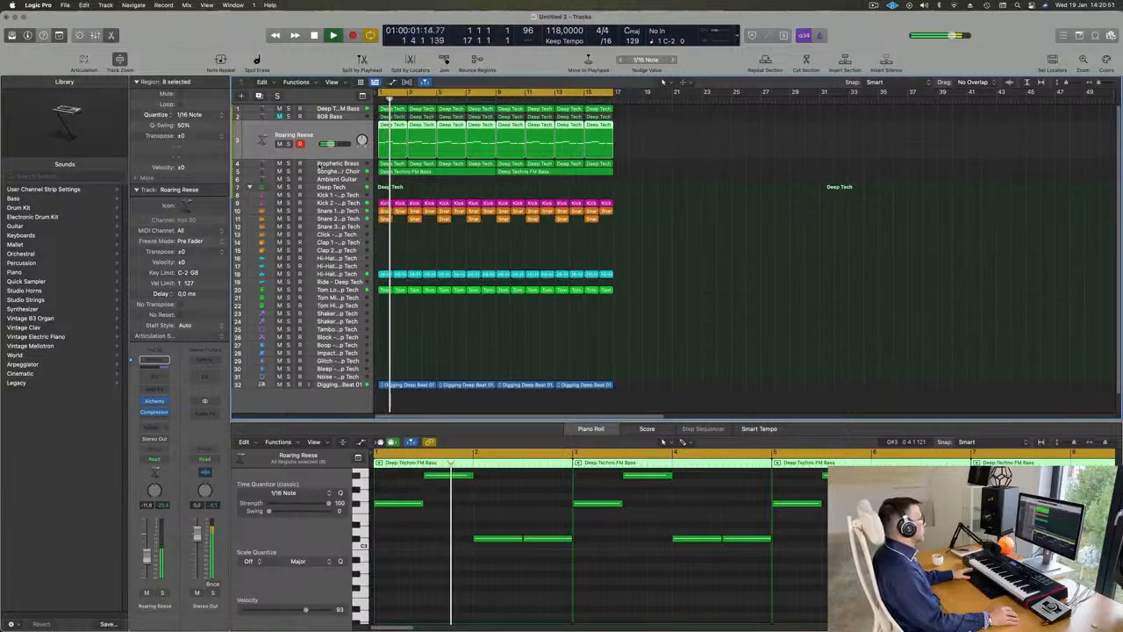
Step: Raise the Prophetic Brass track's volume while replaying the loop from its start
click(415, 190)
click(358, 160)
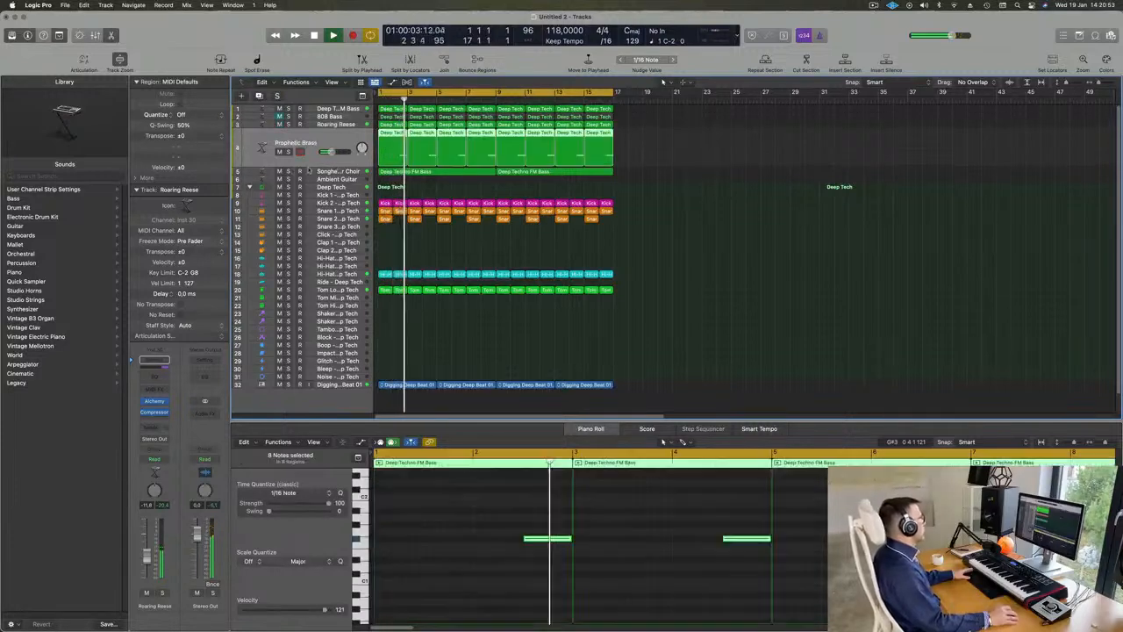
key(Return)
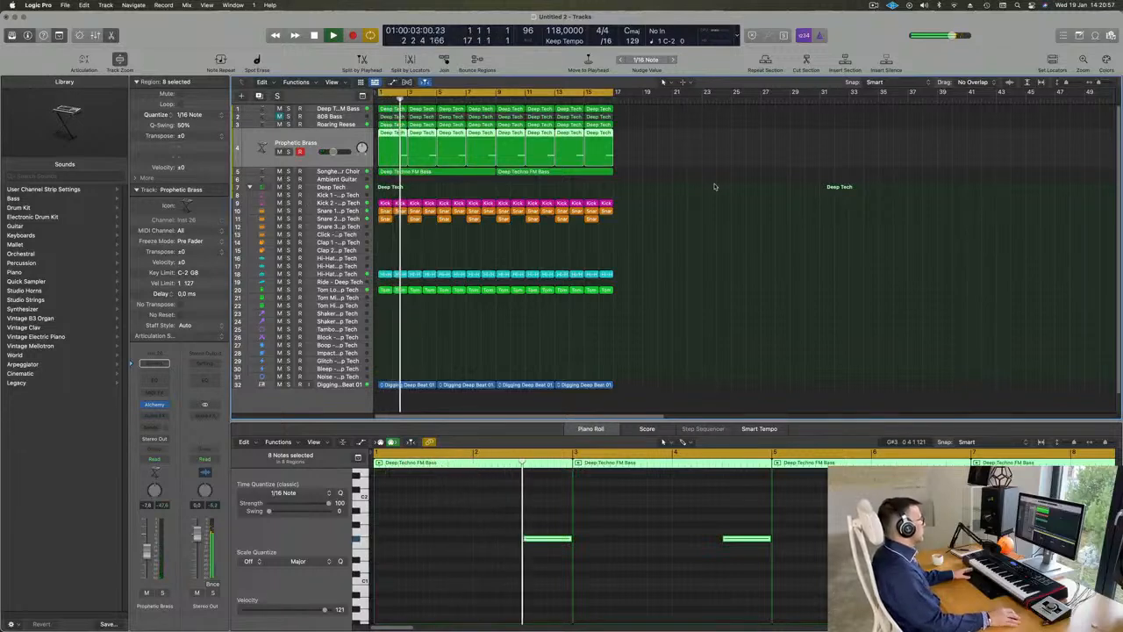
key(Return)
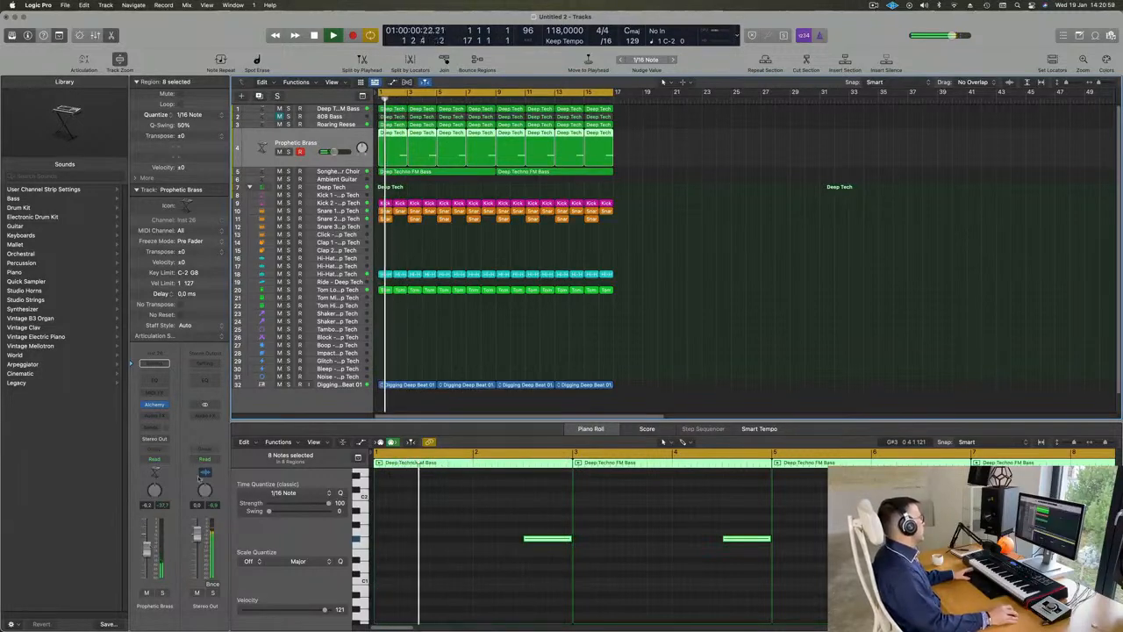
key(space)
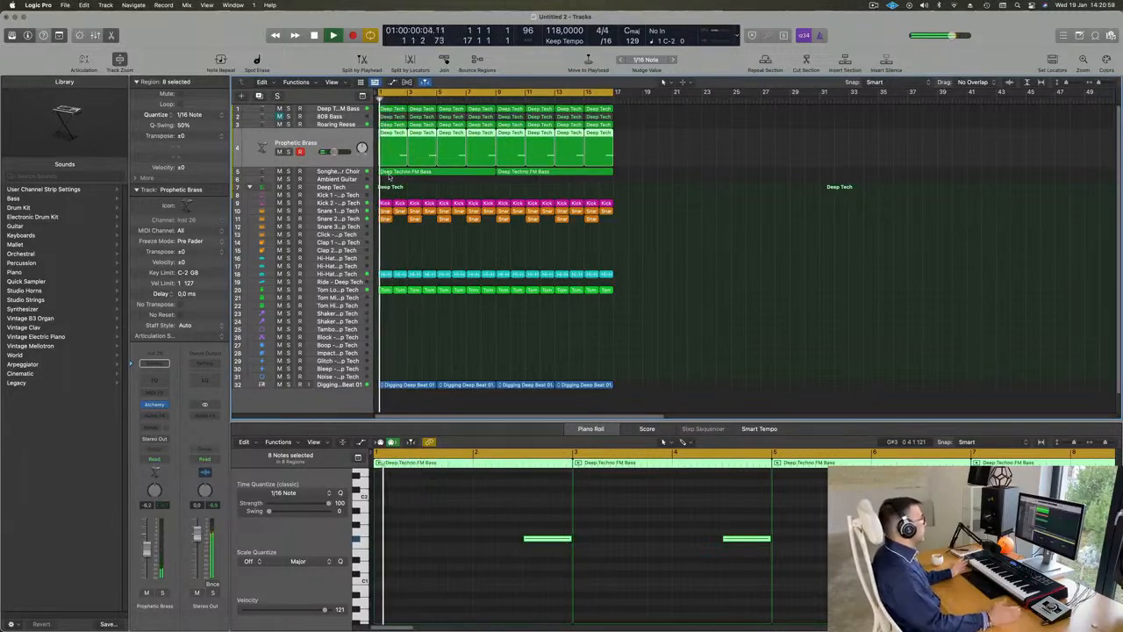
Step: Replay the loop from its start and select the Roaring Reese track to check it in the mix
click(336, 116)
key(Return)
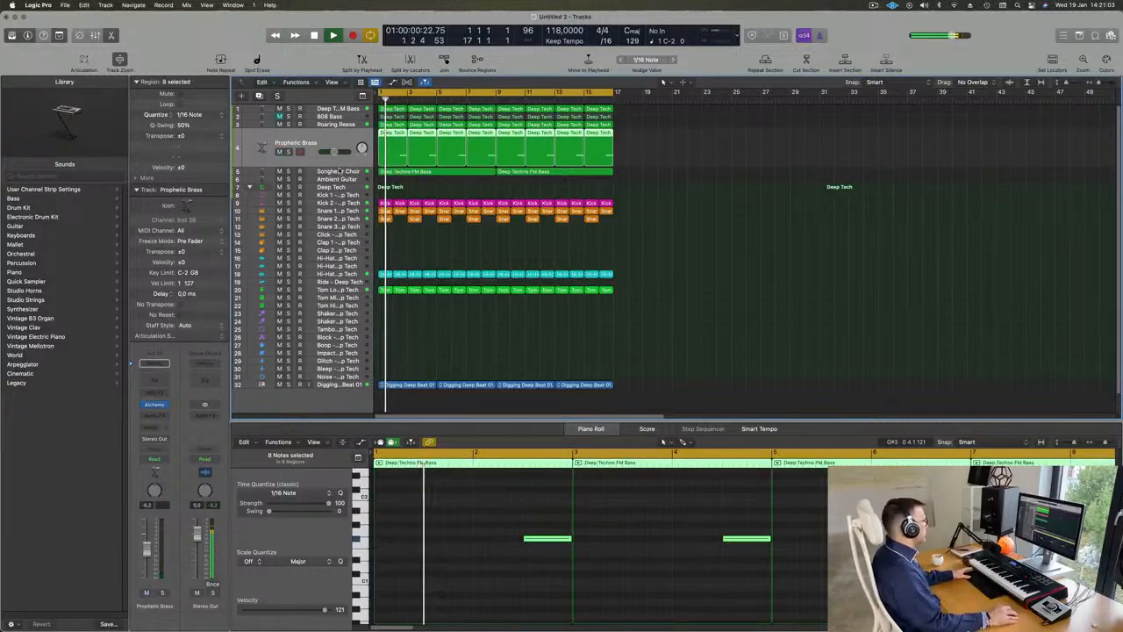
click(336, 157)
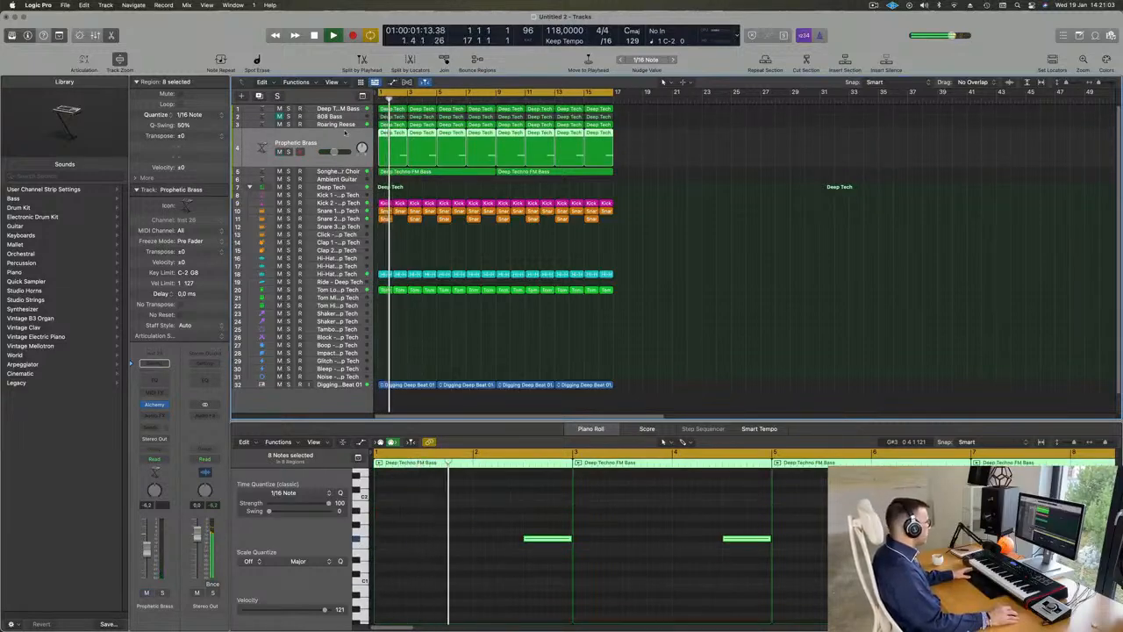
Step: Duplicate the Songhellir-Granular Choir track and load the Drum and Bass preset Acid Etched Bass in the copy's Alchemy
click(337, 171)
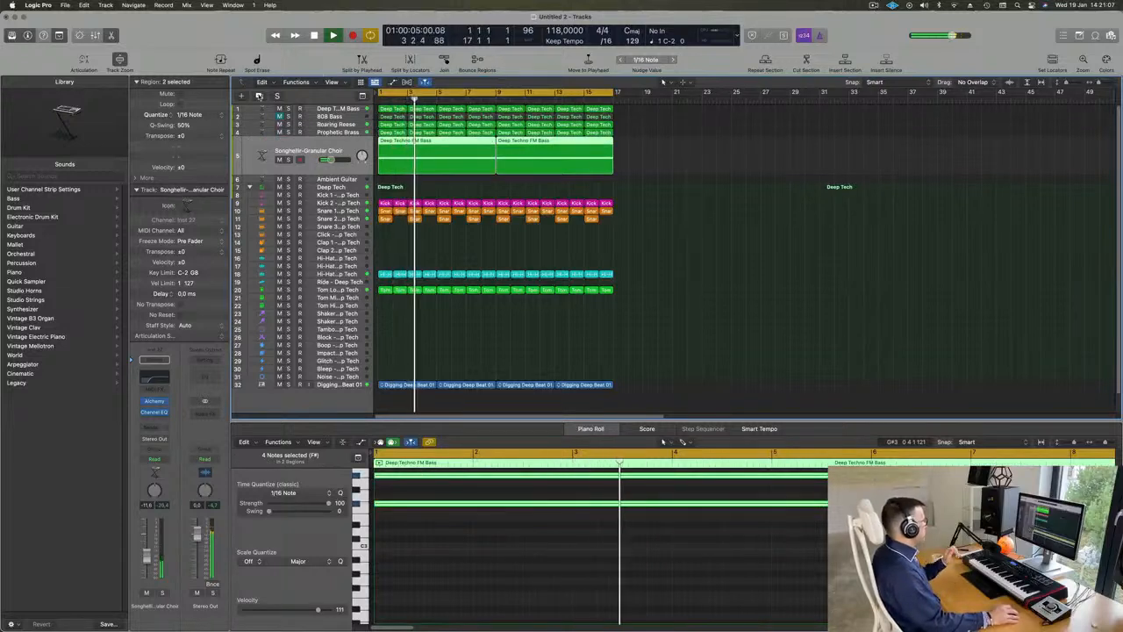
key(super+d)
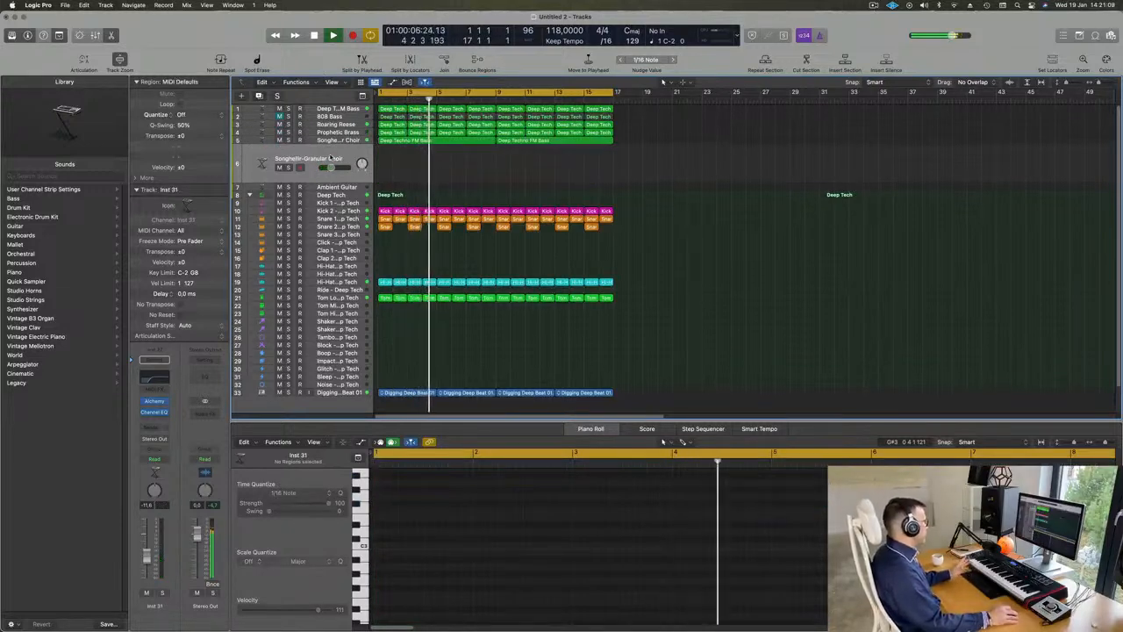
click(154, 401)
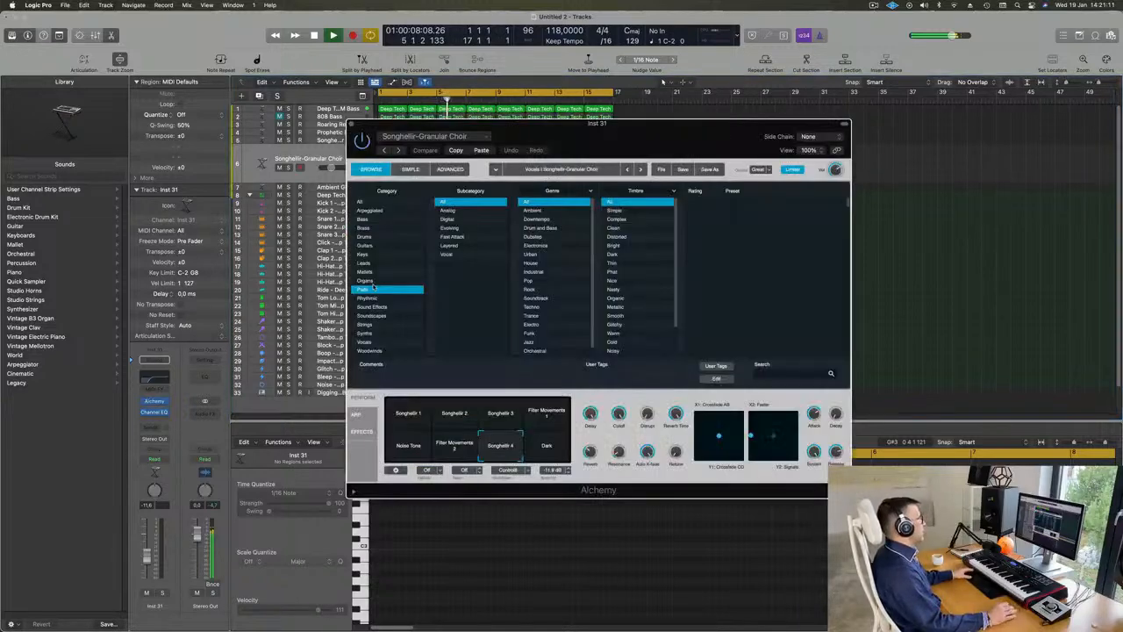
click(360, 203)
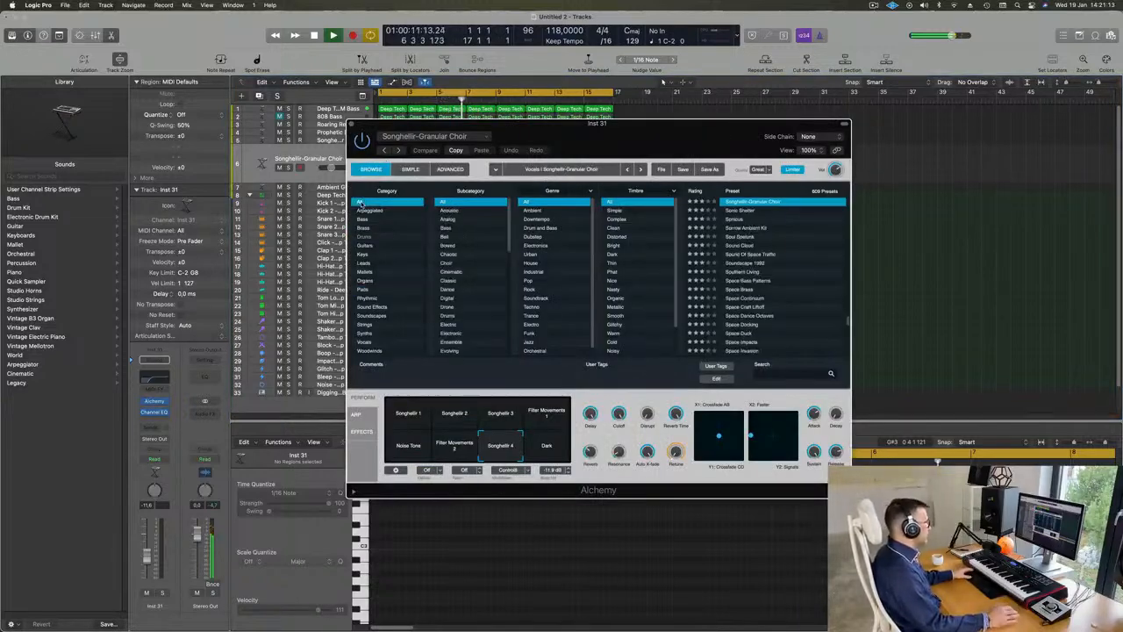
click(537, 228)
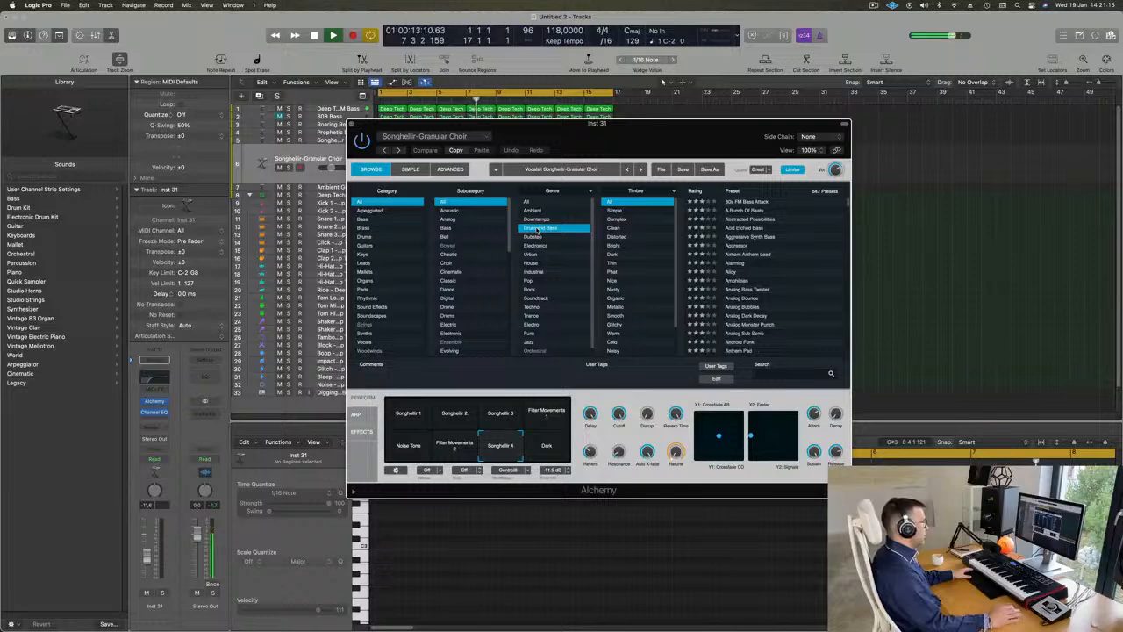
click(749, 230)
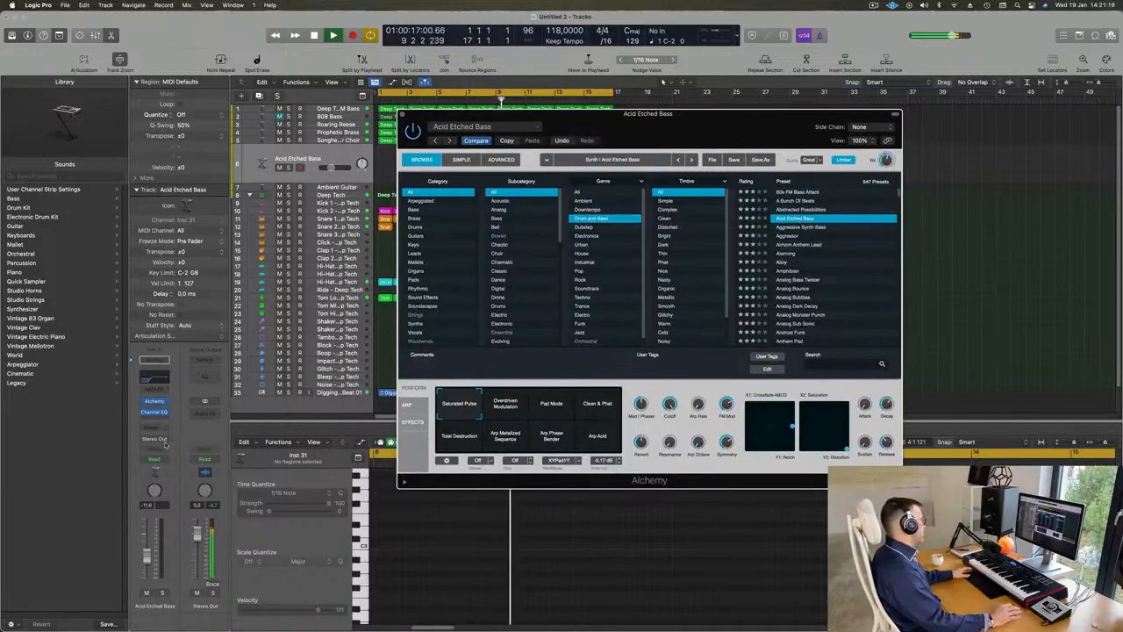
Step: Send the Acid Etched Bass track to Bus 6 with a raised send level and insert a stereo SilverVerb on the bus's aux
click(153, 428)
mouse_move(157, 441)
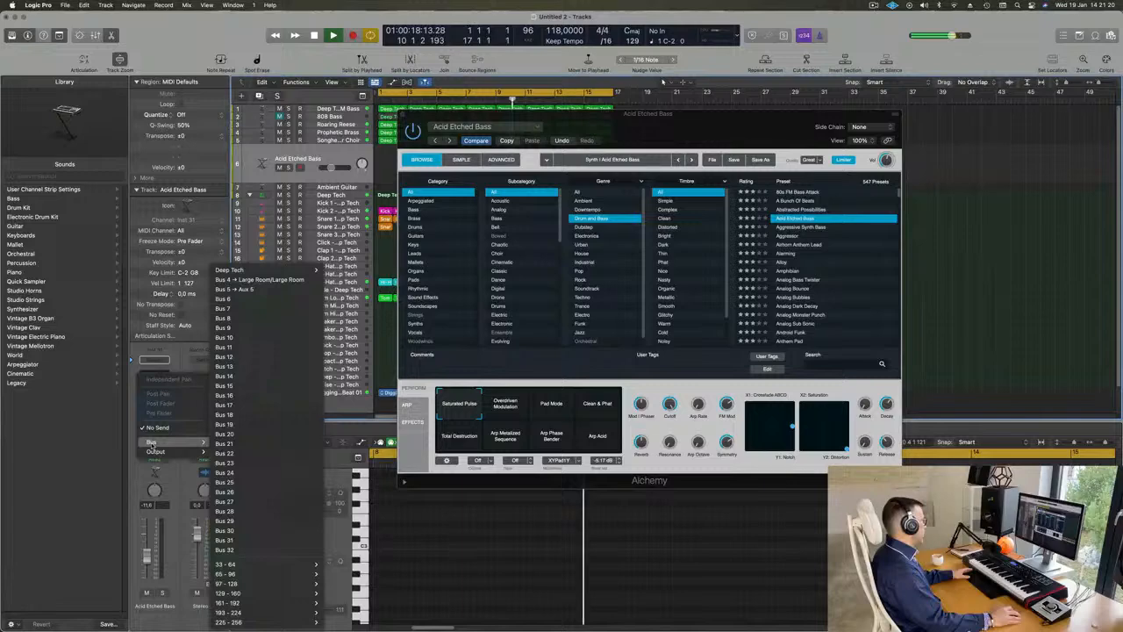
click(247, 300)
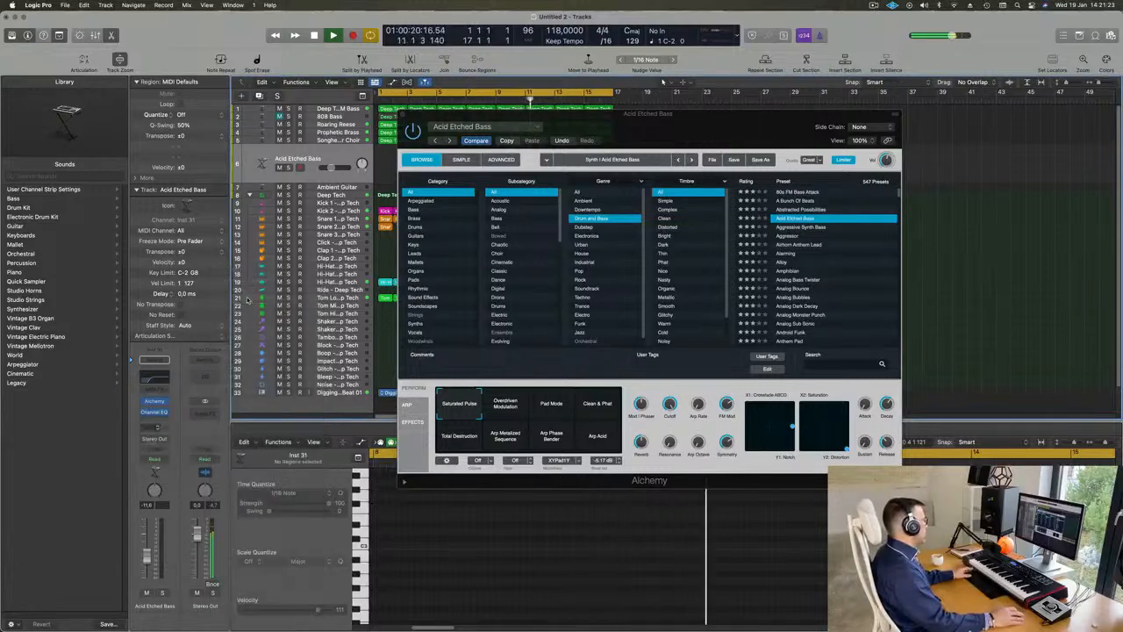
click(207, 409)
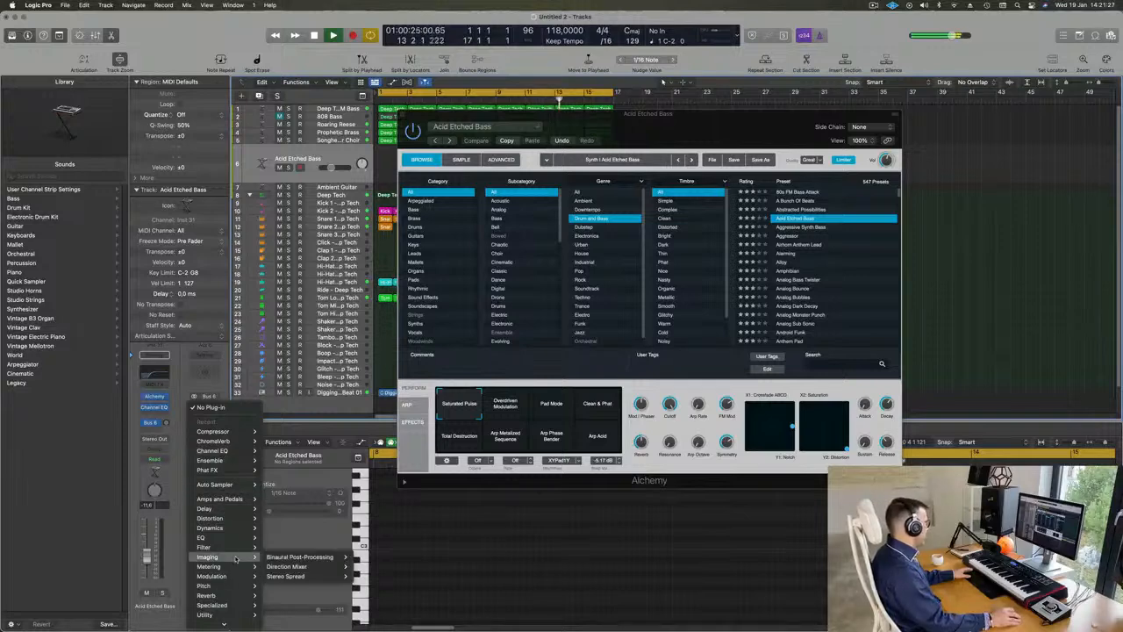
mouse_move(230, 595)
mouse_move(313, 603)
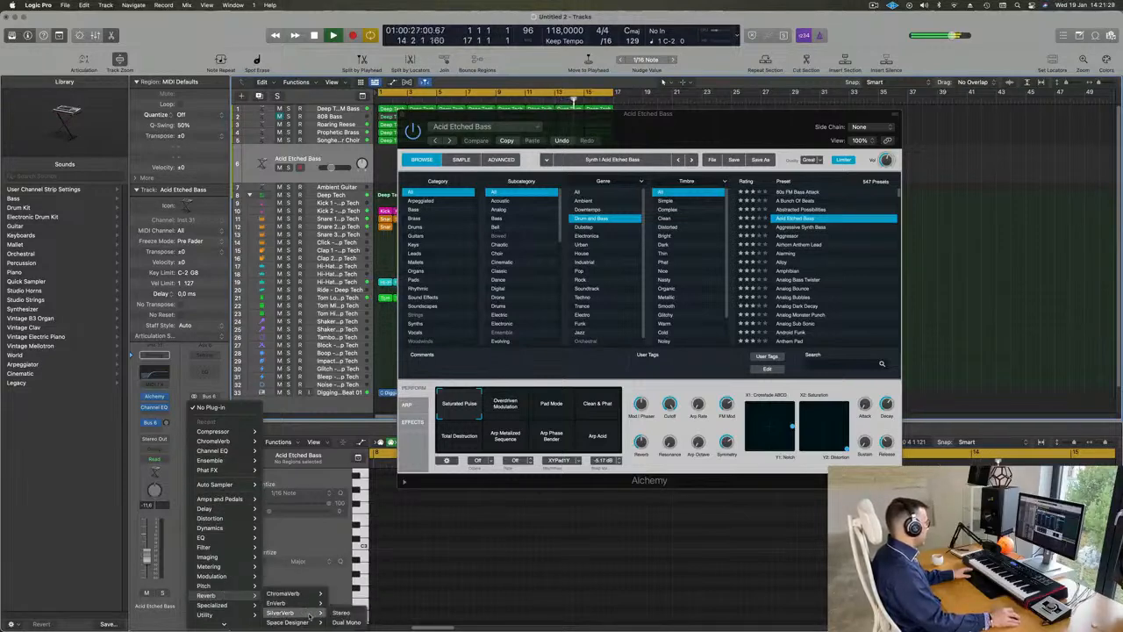
click(342, 613)
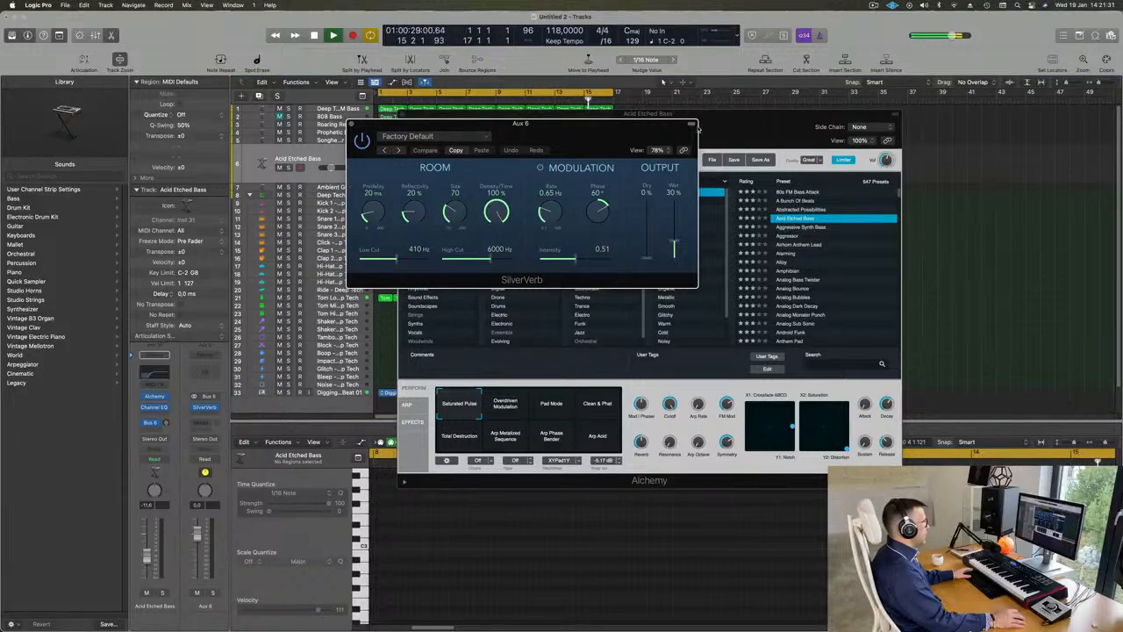
drag(693, 124, 823, 209)
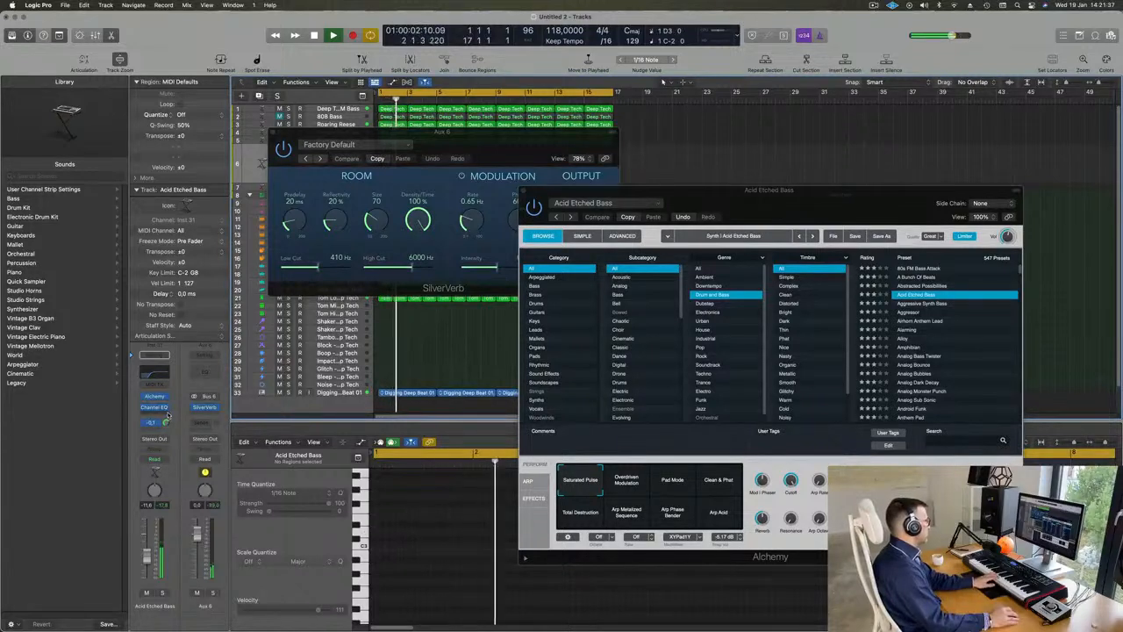
Step: Load the grandiose preset in the SilverVerb on Aux 6 and close the reverb window
click(505, 141)
click(342, 145)
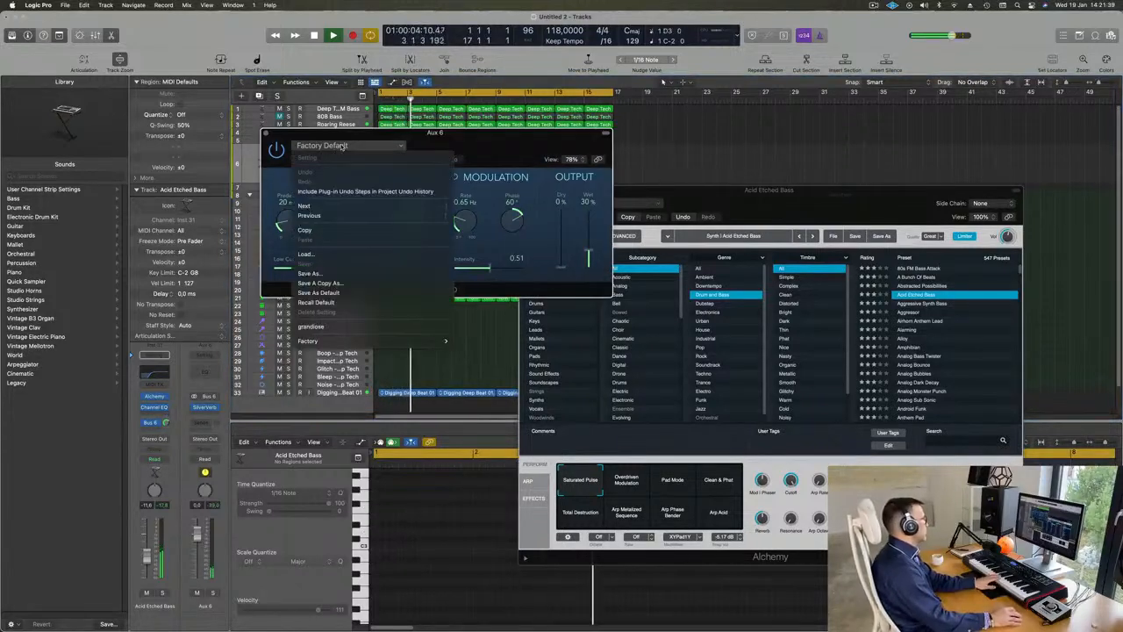
click(347, 326)
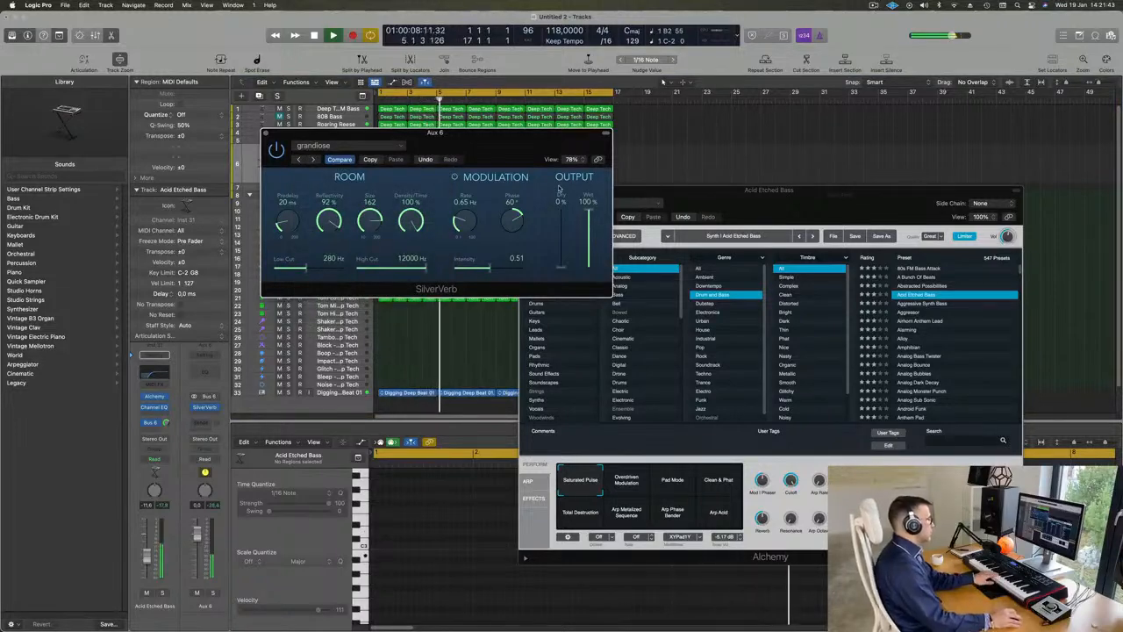
click(265, 133)
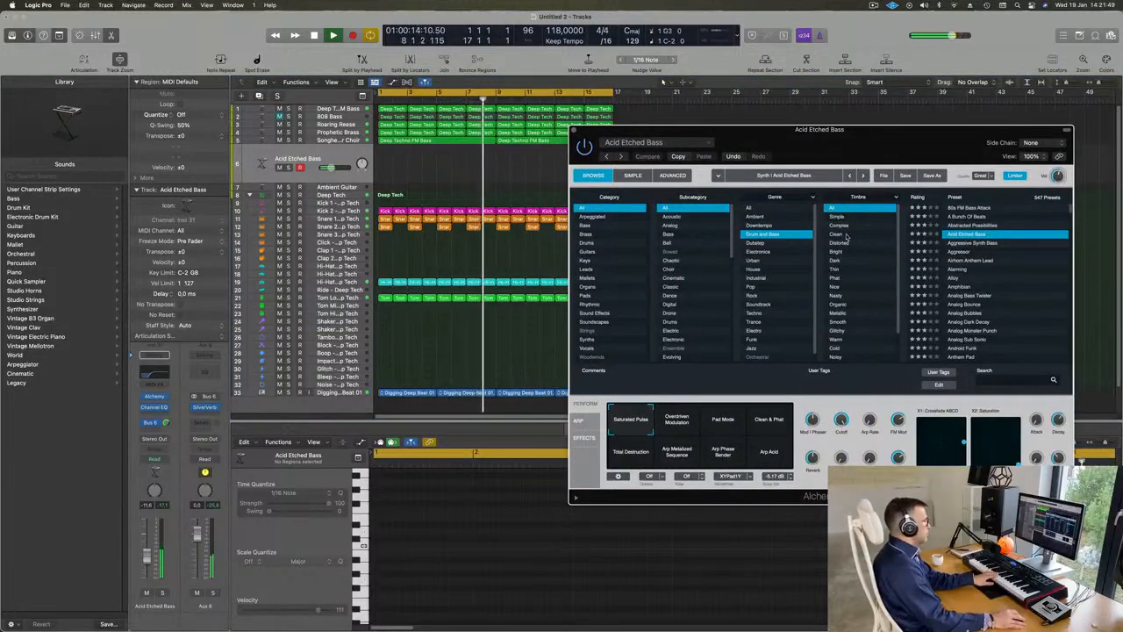
Step: Audition Acid Etched Bass's Overdriven Modulation snapshot and the presets Aggressive Synth Bass, Aggressor and Airhorn Anthem Lead over the loop
drag(883, 133, 792, 176)
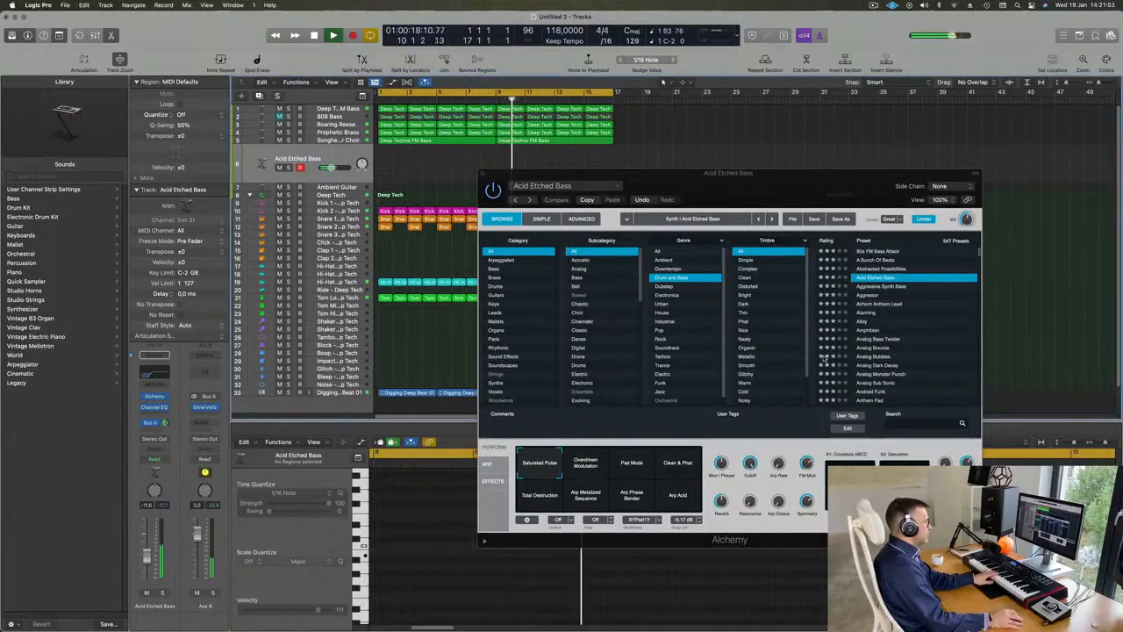
click(588, 467)
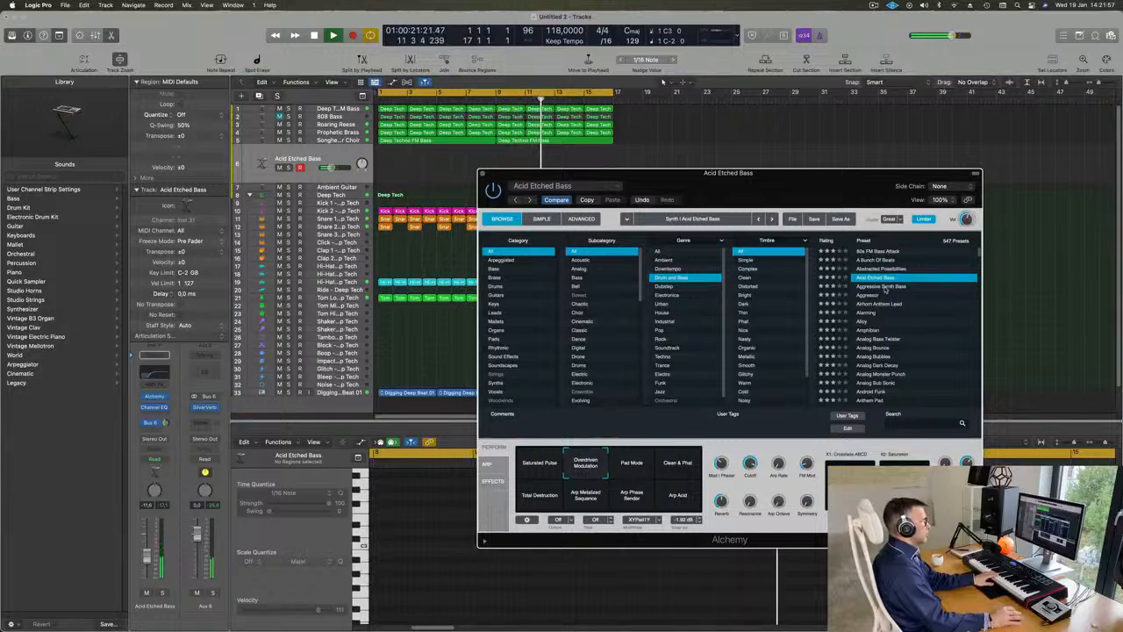
click(882, 287)
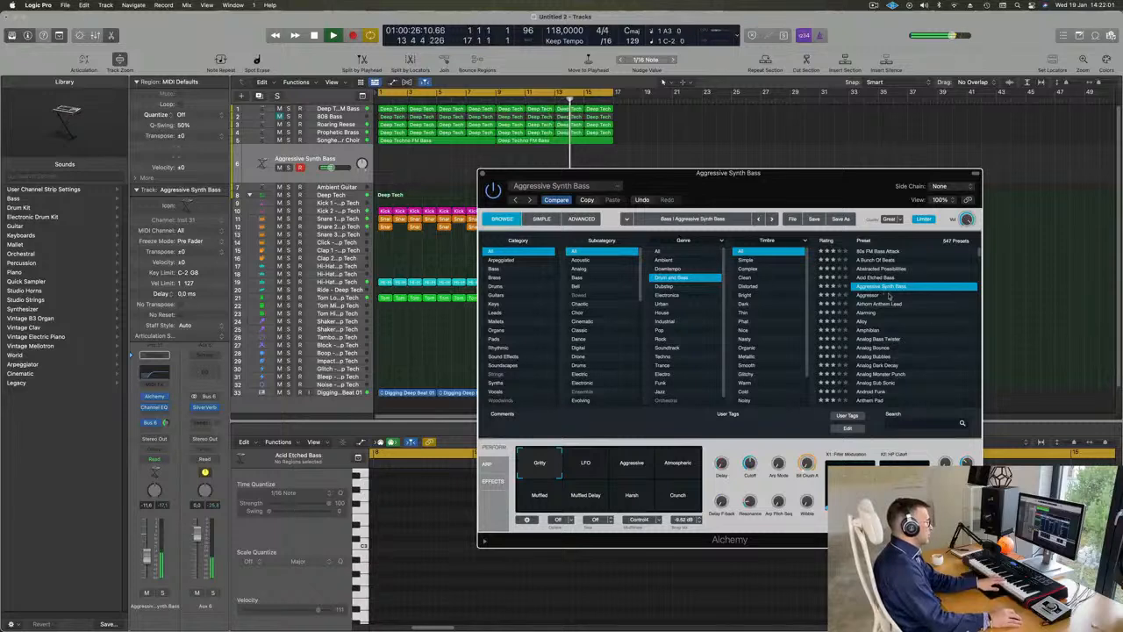
click(869, 296)
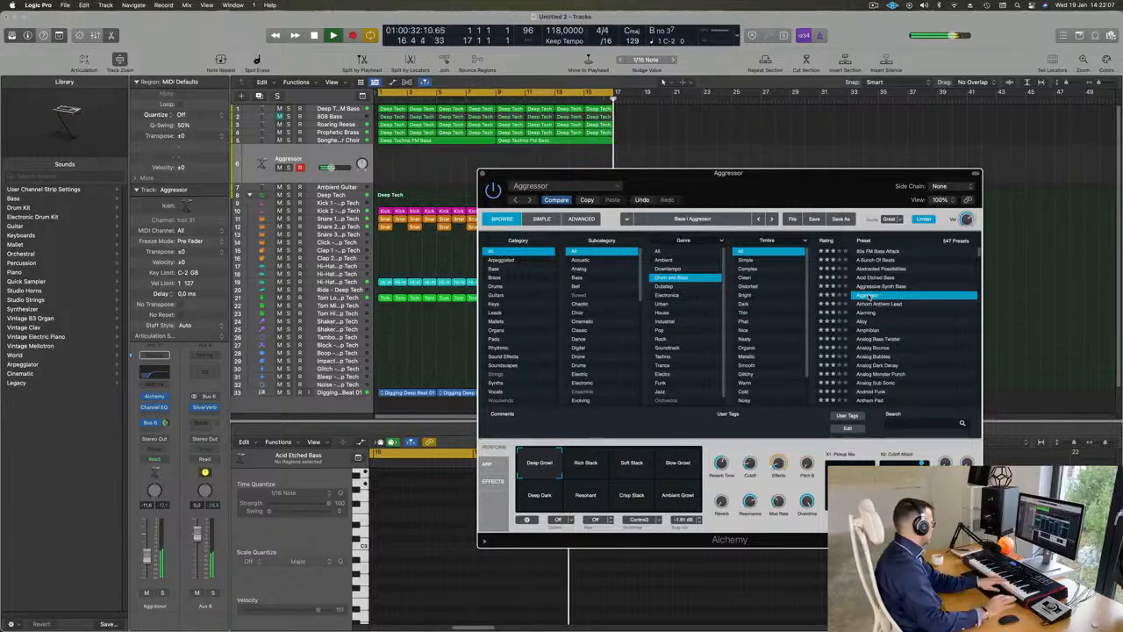
click(876, 304)
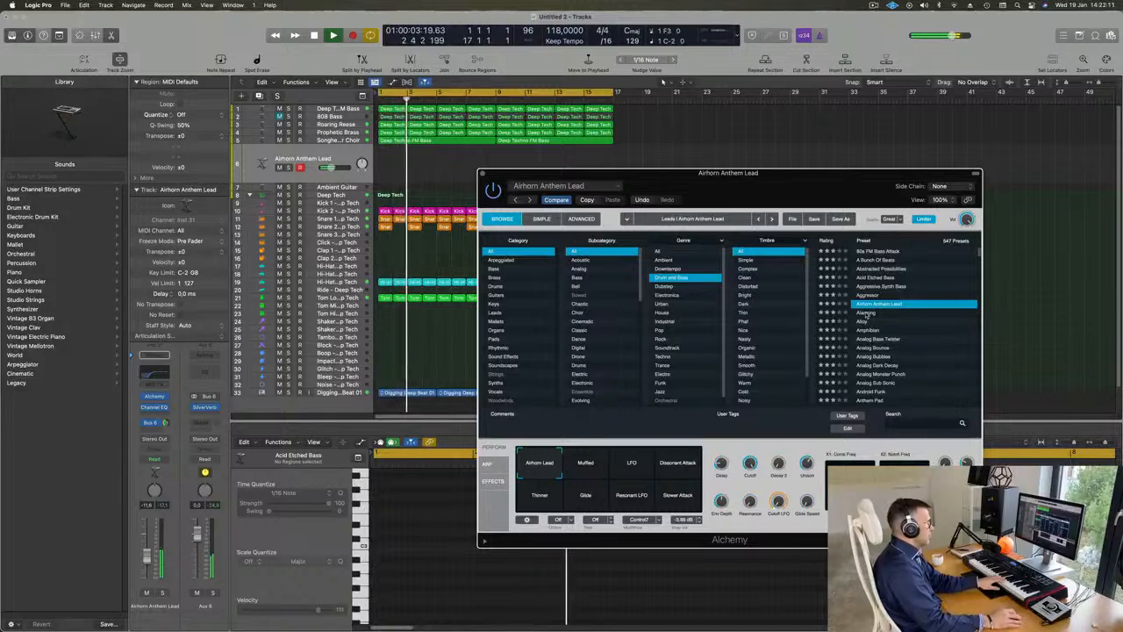
Step: Audition the Drum and Bass presets Alarming, including its Insistent snapshot, Alloy and Amphibian over the playing loop
click(865, 313)
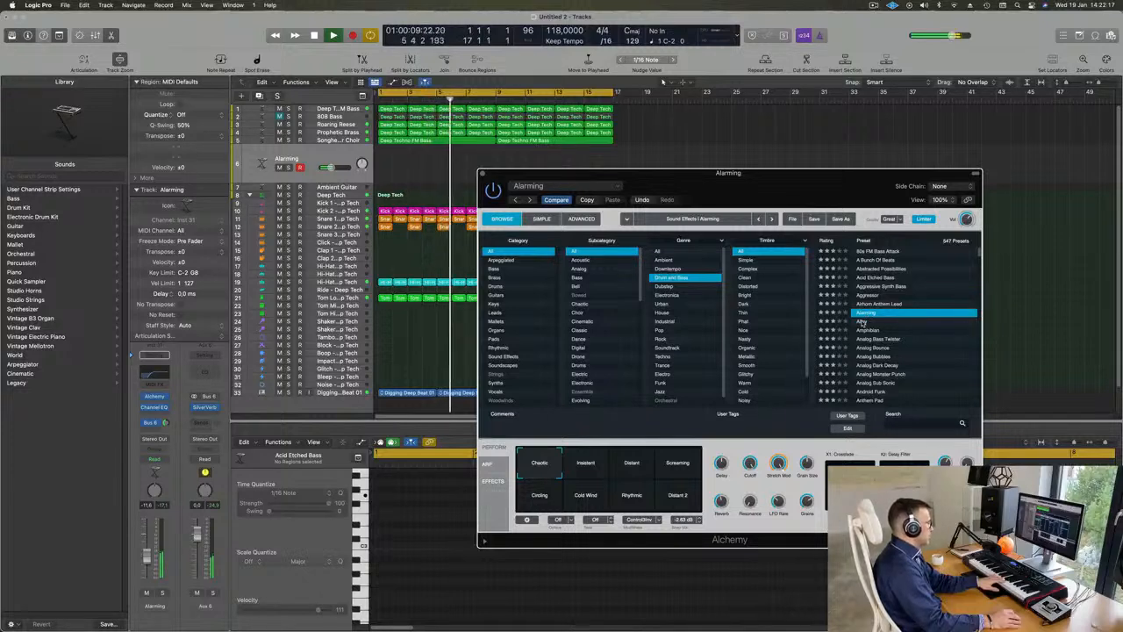
click(595, 468)
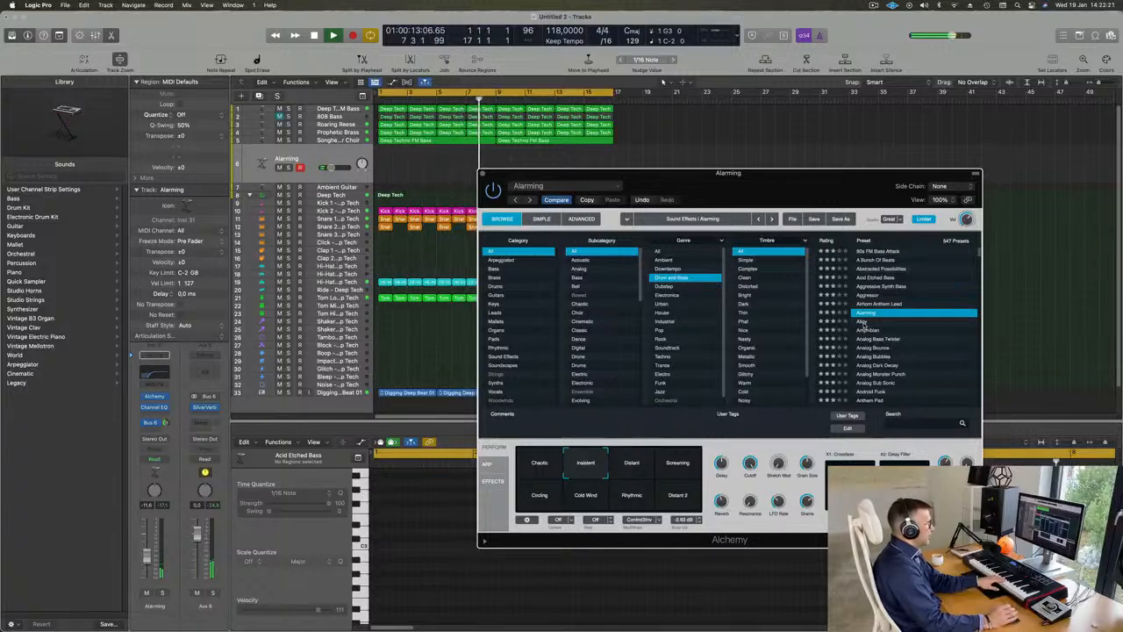
click(864, 322)
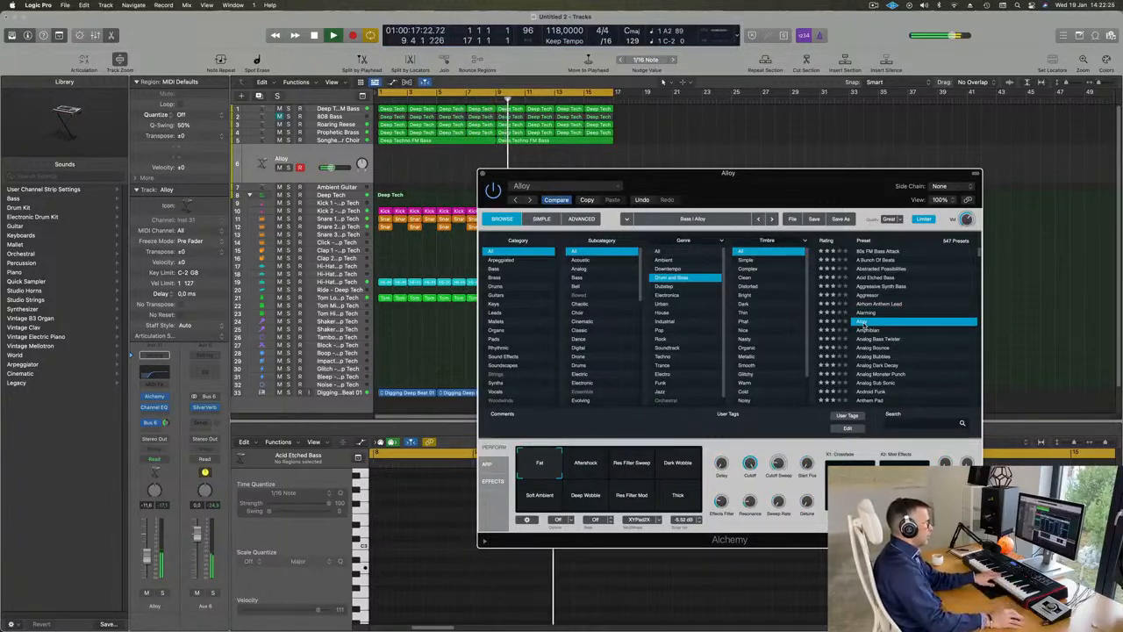
click(869, 331)
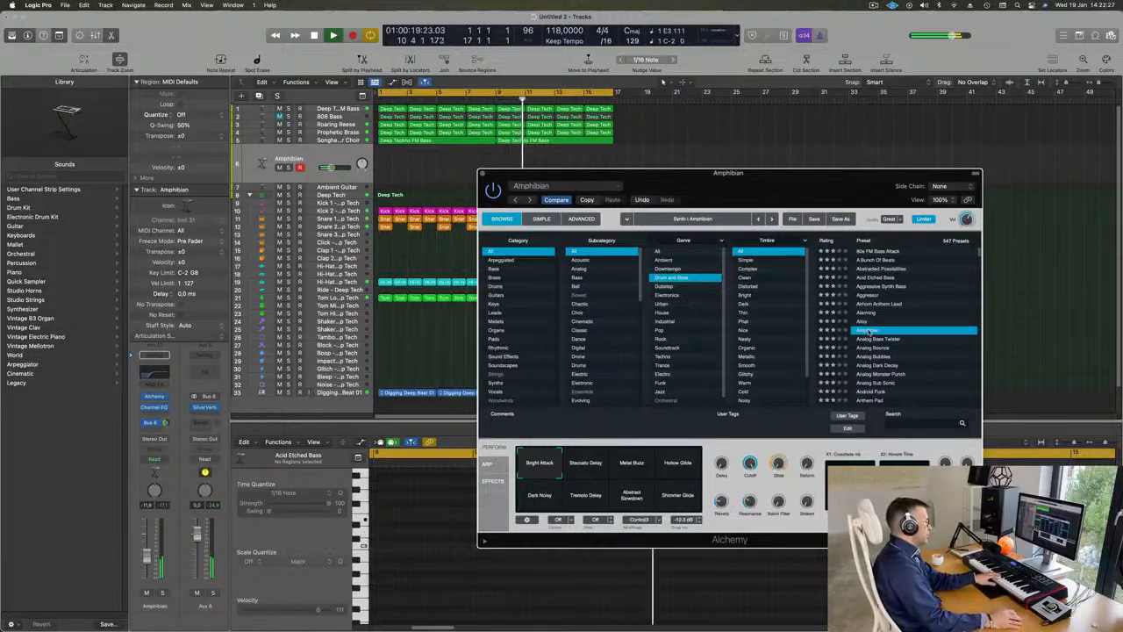
Step: Audition Analog Monster Punch with the track volume raised to -3.8 dB, and the preset Analog Sub Sonic
scroll(877, 333, down, 2)
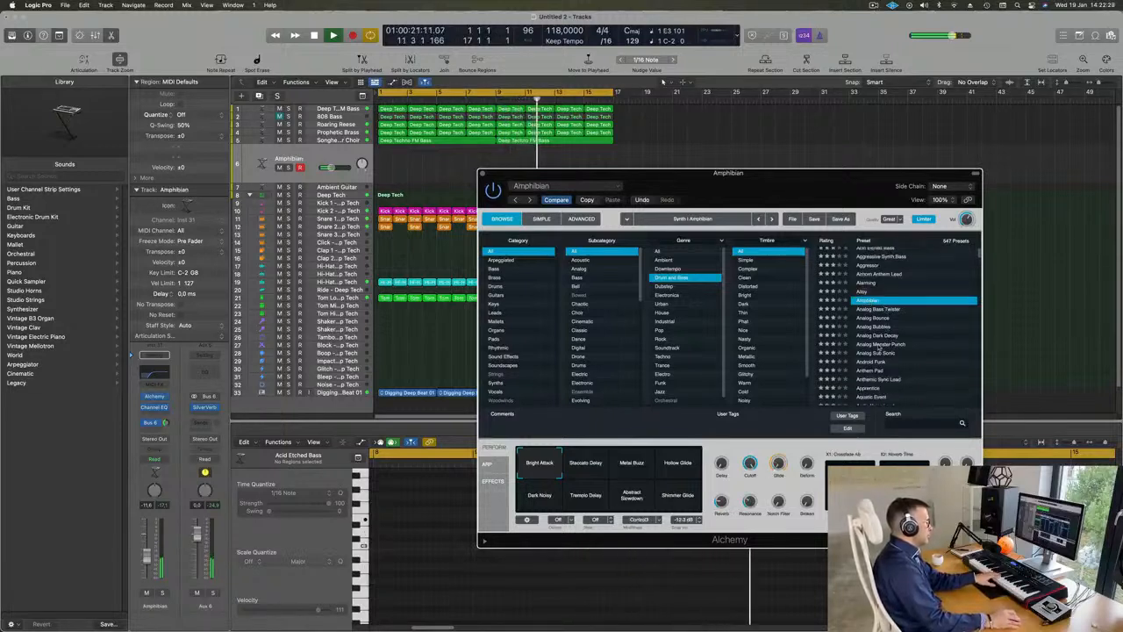
click(878, 344)
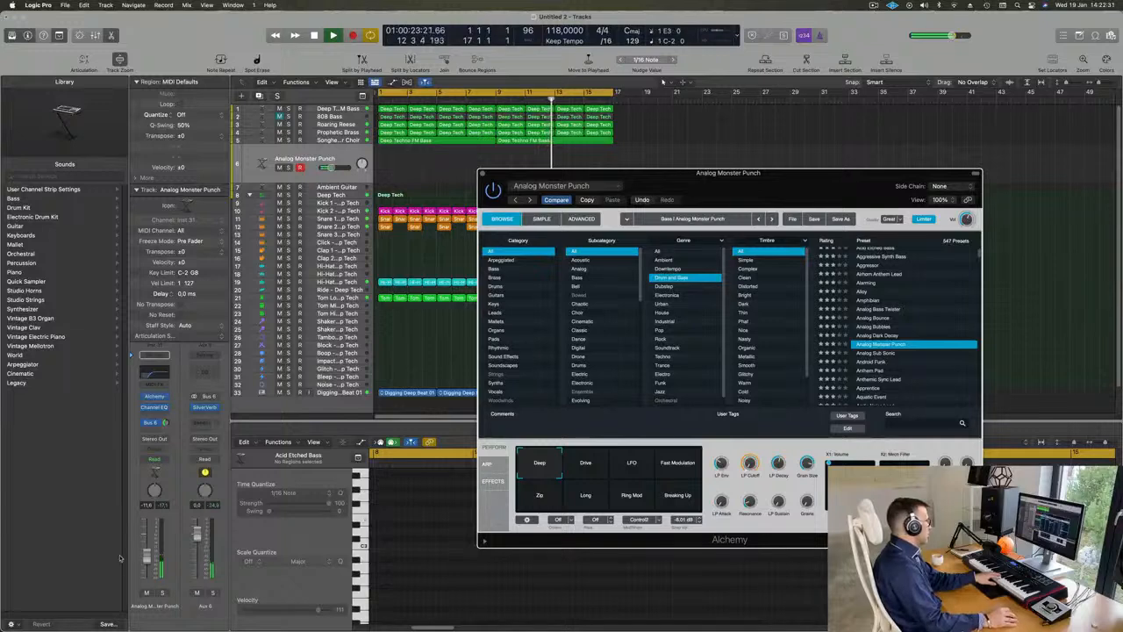
drag(148, 547, 147, 544)
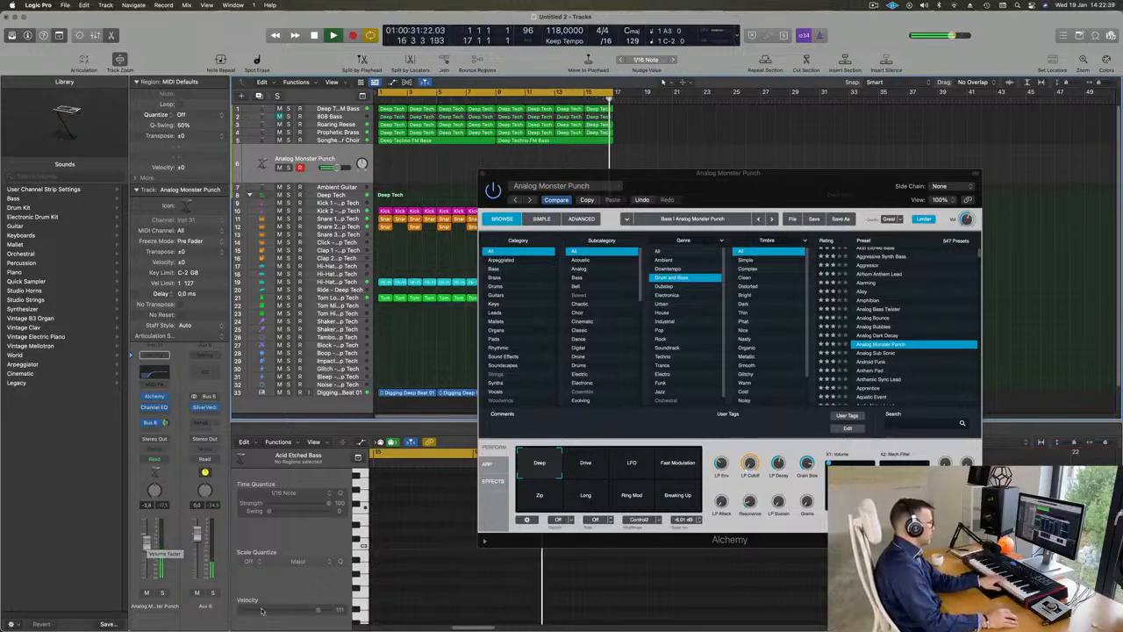
click(876, 352)
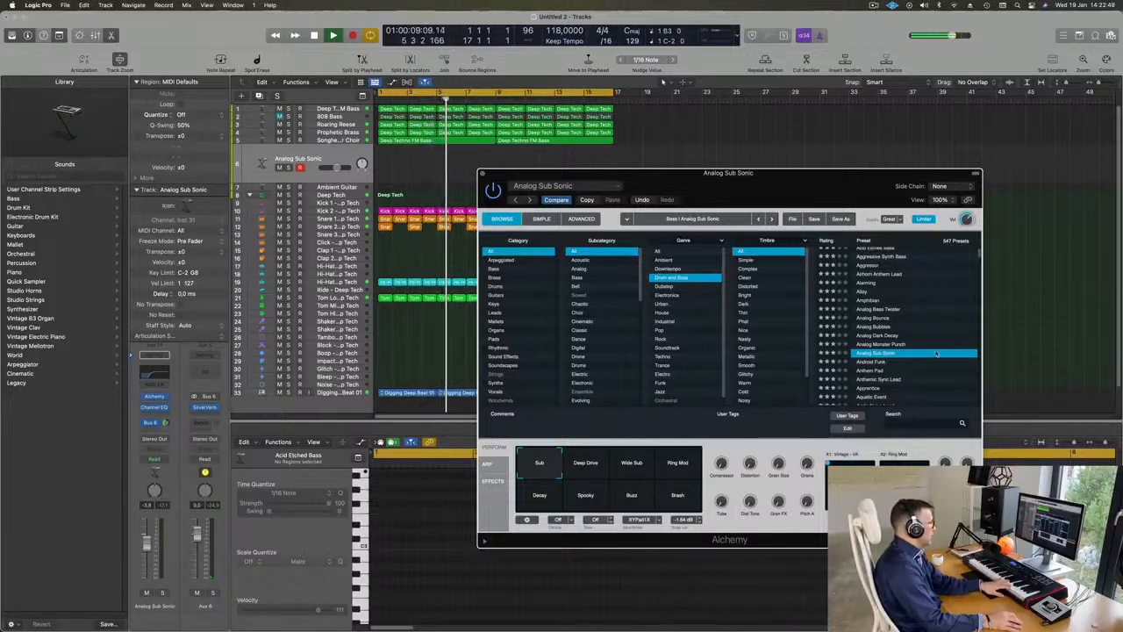
Step: Load the preset Android Funk and audition its Warmer, Thick LFO, Smoother, Harmonize, LFO Gate and Dry Gate snapshots
click(871, 362)
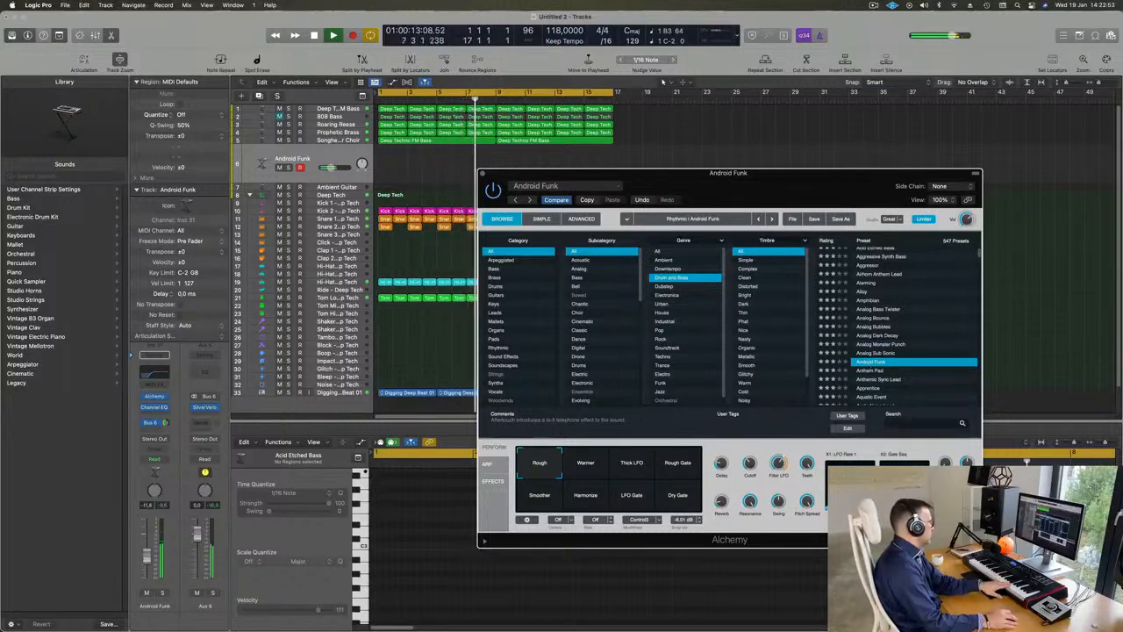
click(590, 468)
click(637, 465)
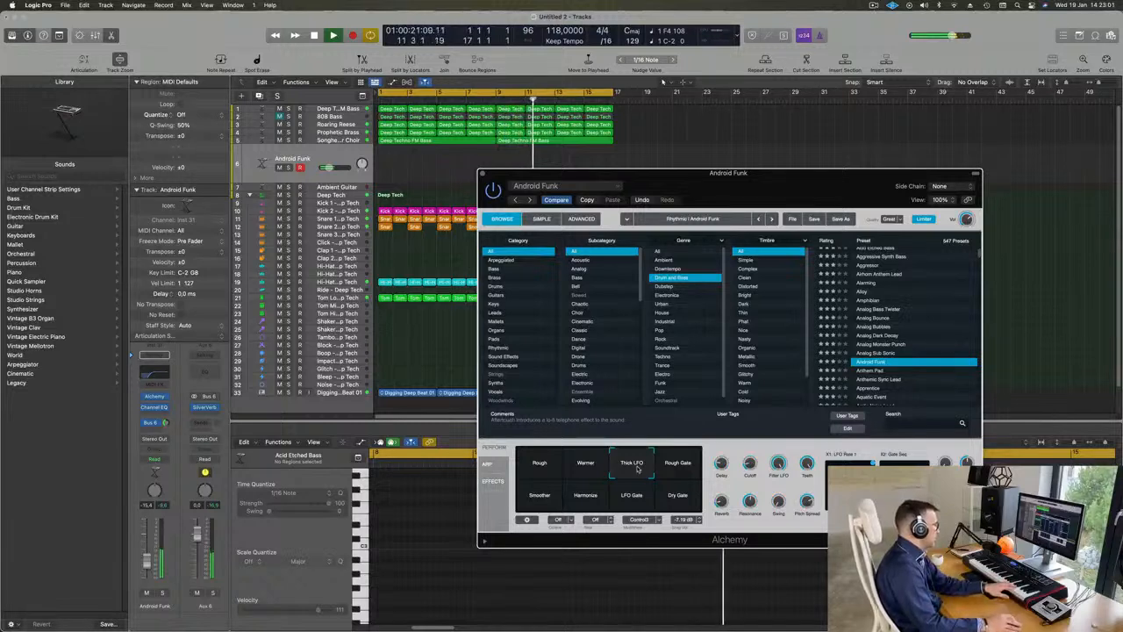
click(687, 463)
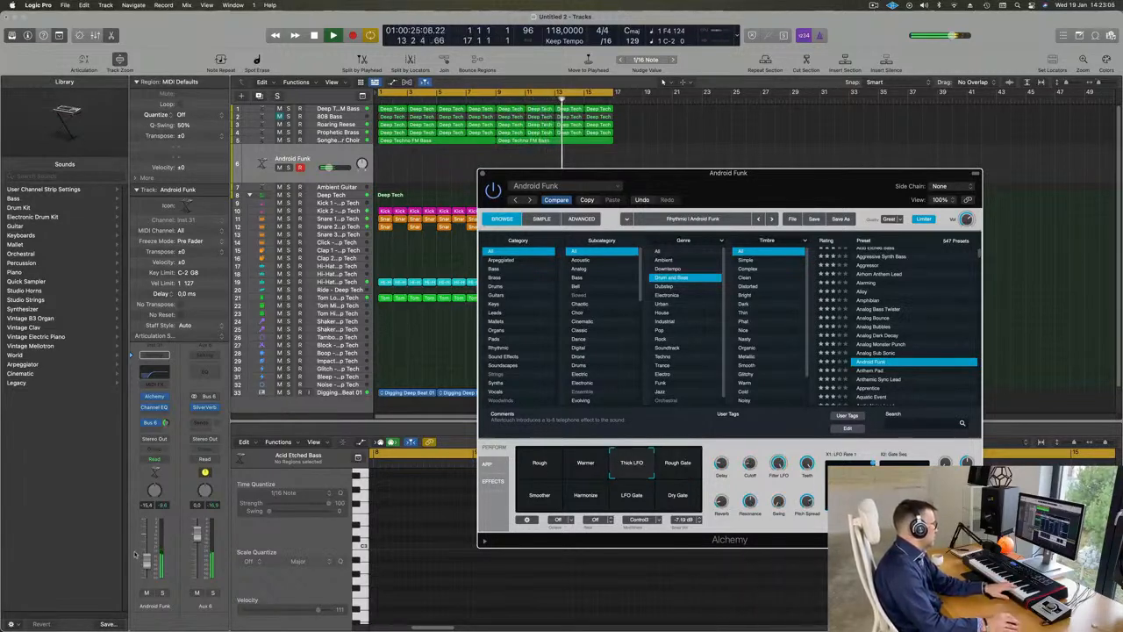
click(539, 498)
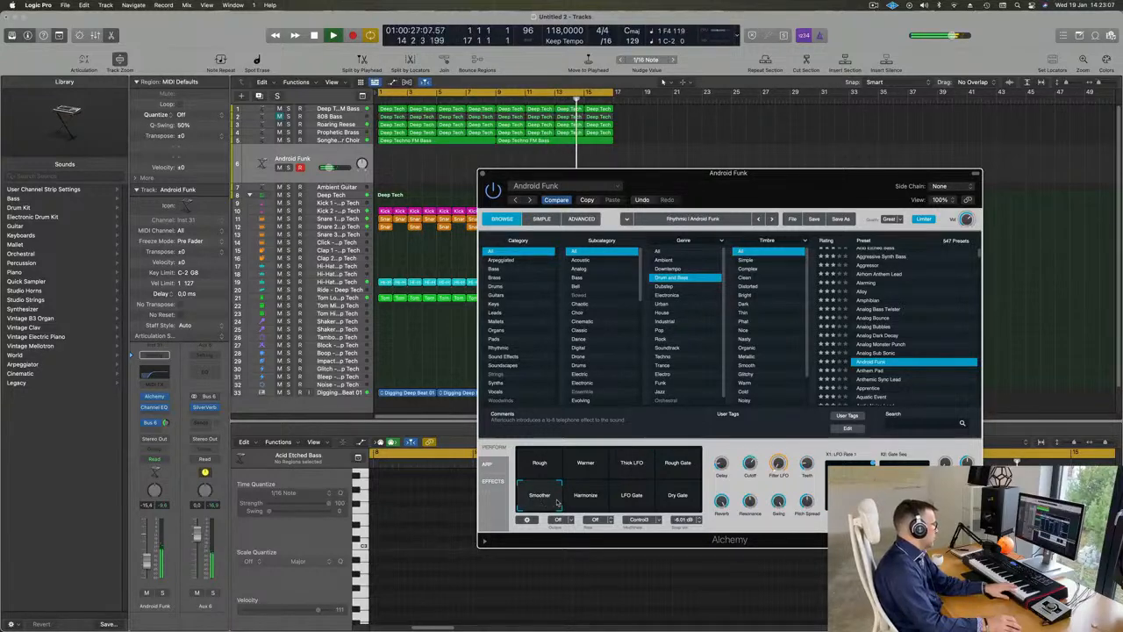
click(593, 498)
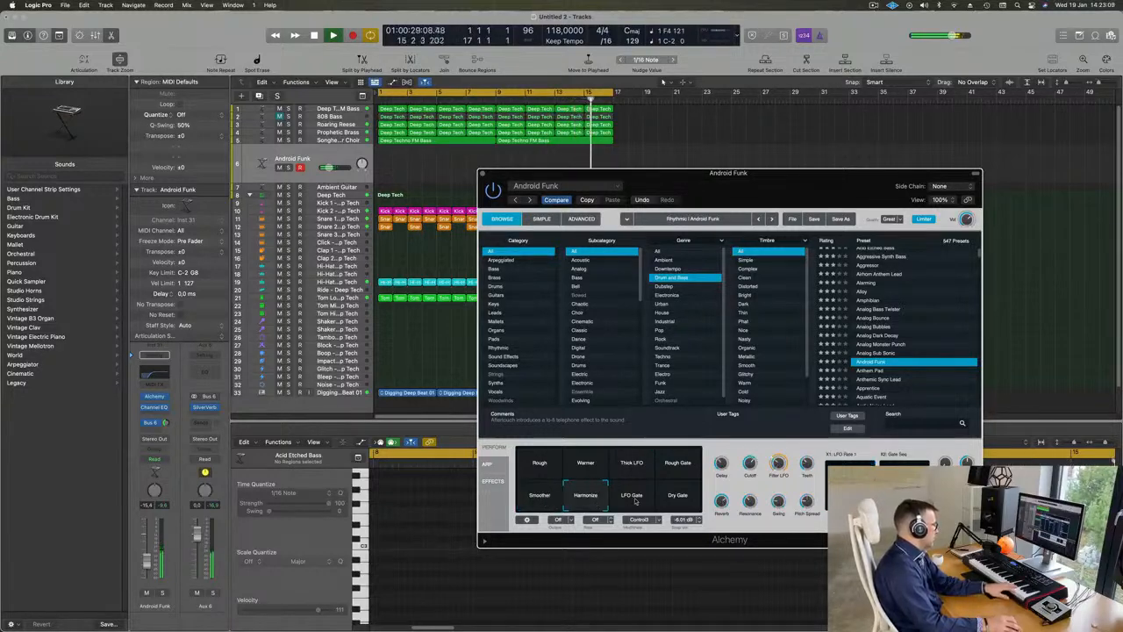
click(634, 499)
click(684, 497)
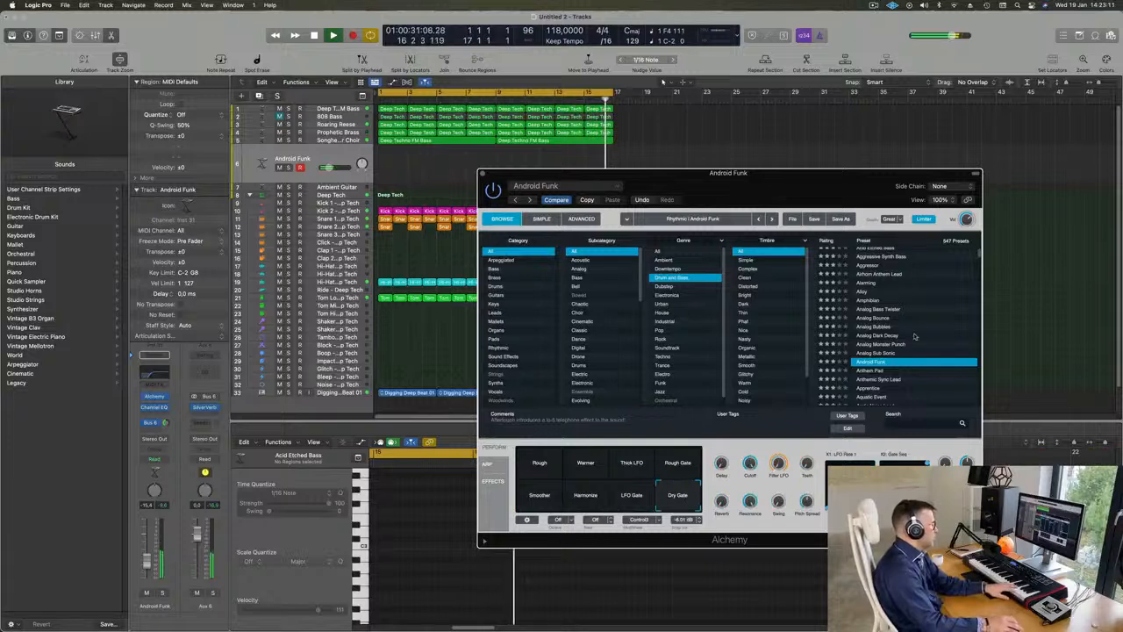
Step: Load Anthem Pad, raise its track volume to -9.2 dB and audition its Metallic, Warm Metal Pulse and Metal Sweep snapshots
scroll(926, 321, down, 5)
click(878, 330)
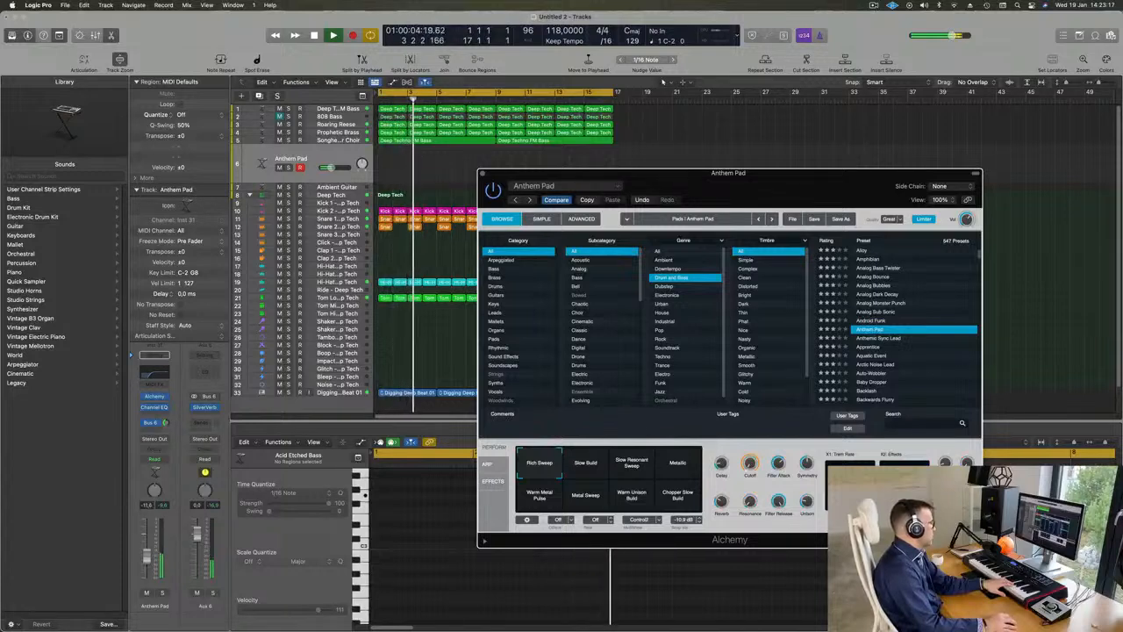
drag(148, 556, 150, 546)
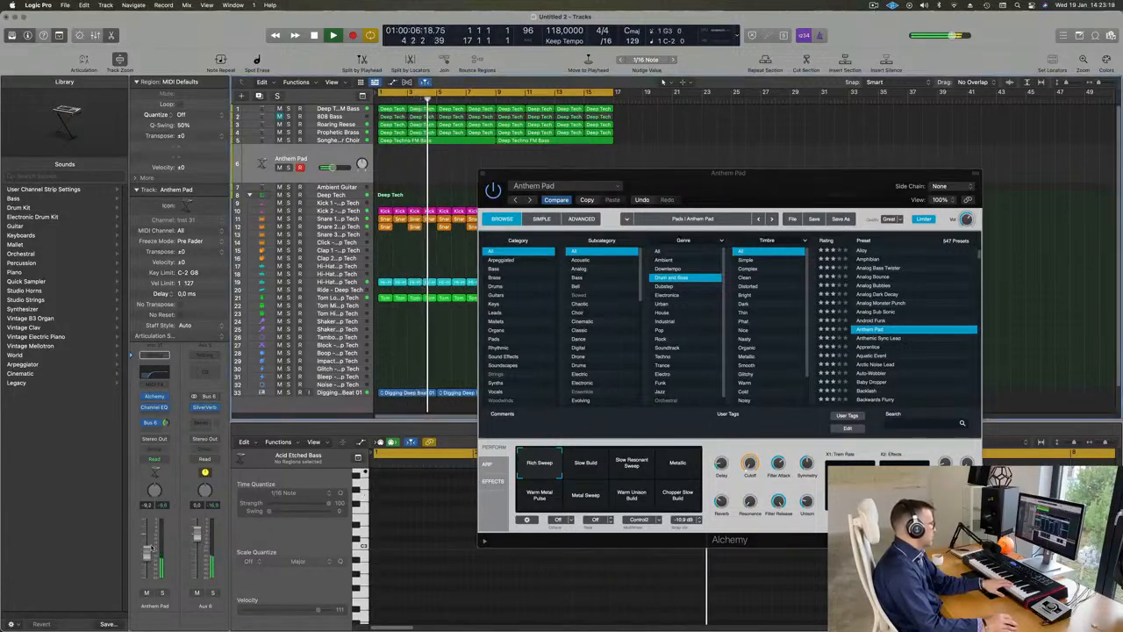
click(678, 463)
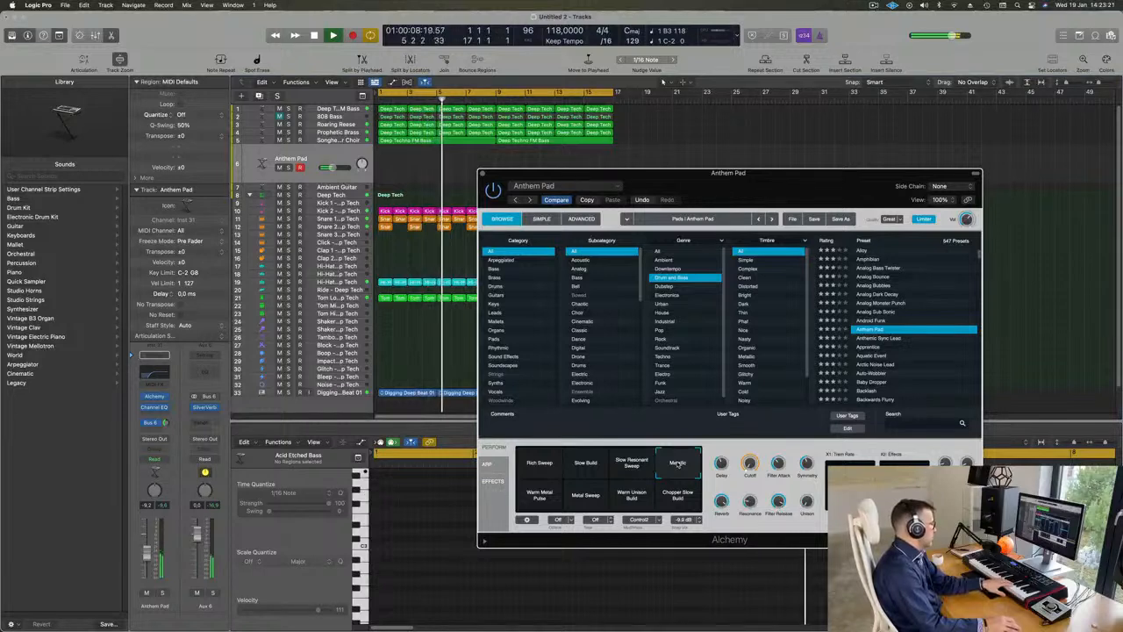
click(535, 498)
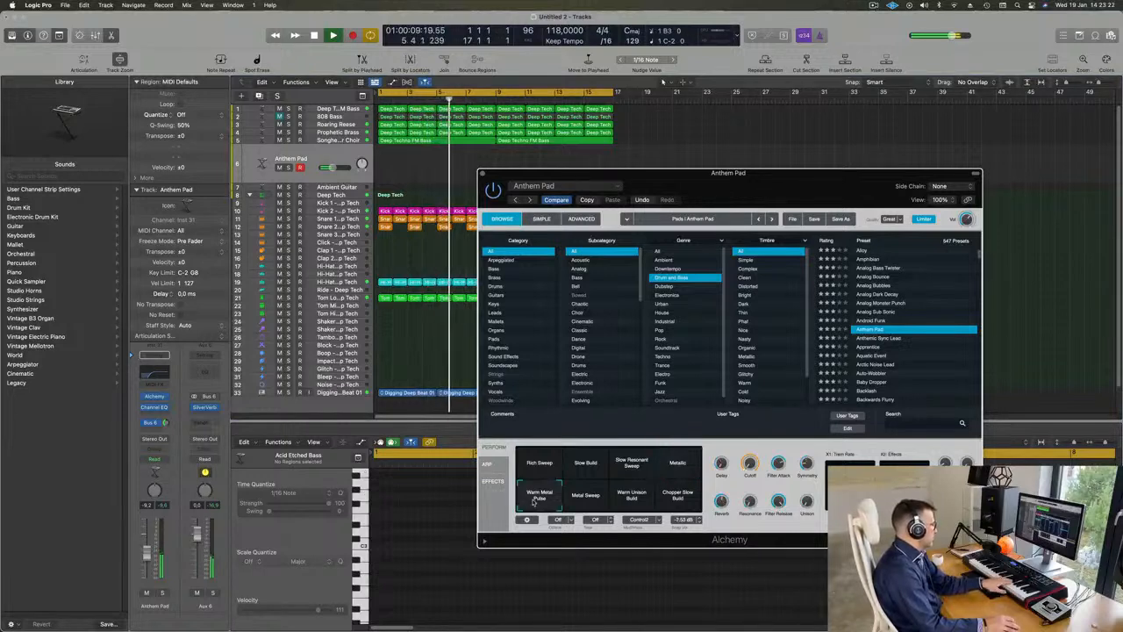
click(585, 494)
Step: Load Anthemic Sync Lead, lower its volume to -16.2 dB and audition its Ring Mod, Attack, Trembling, Unison, Sick Motion and Sci-Fi snapshots
click(880, 339)
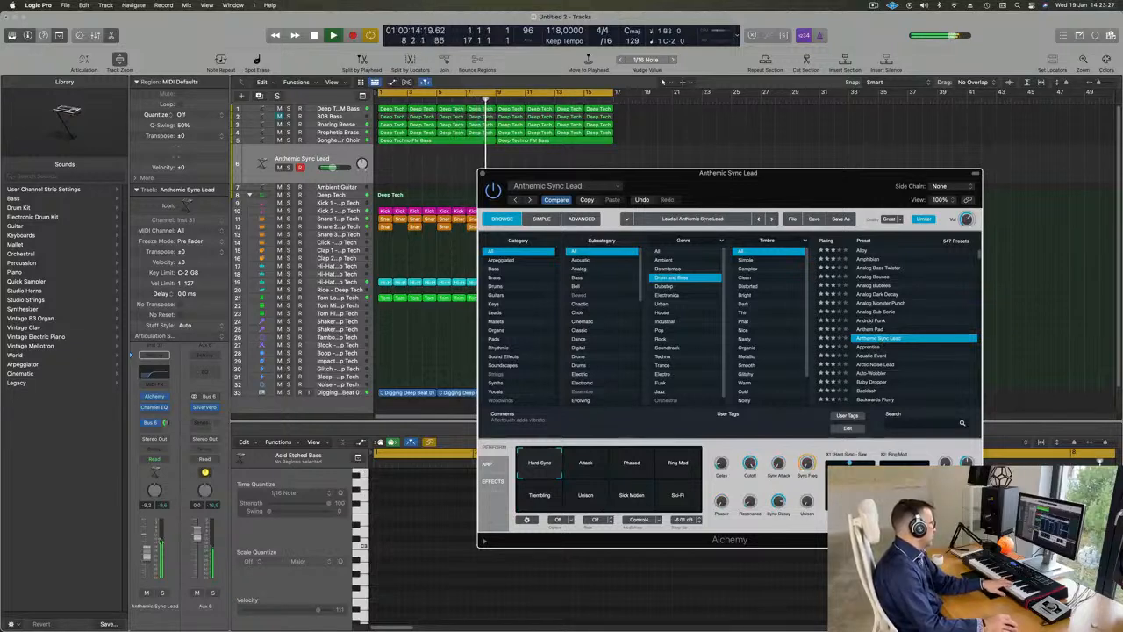
drag(147, 562, 146, 573)
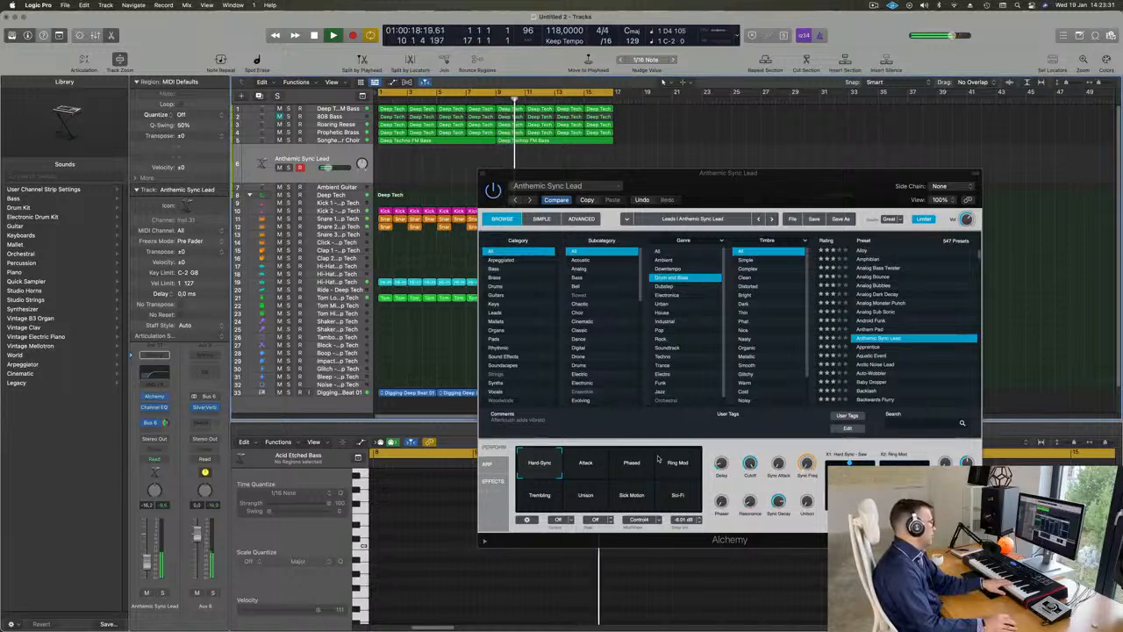
click(672, 462)
click(573, 465)
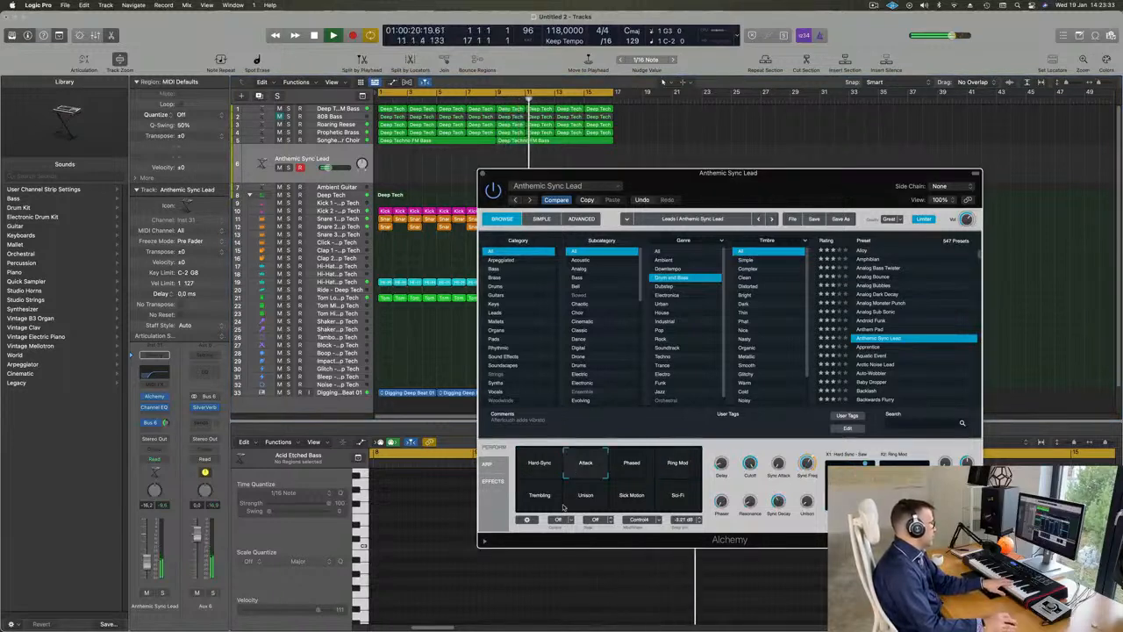
click(533, 498)
click(576, 503)
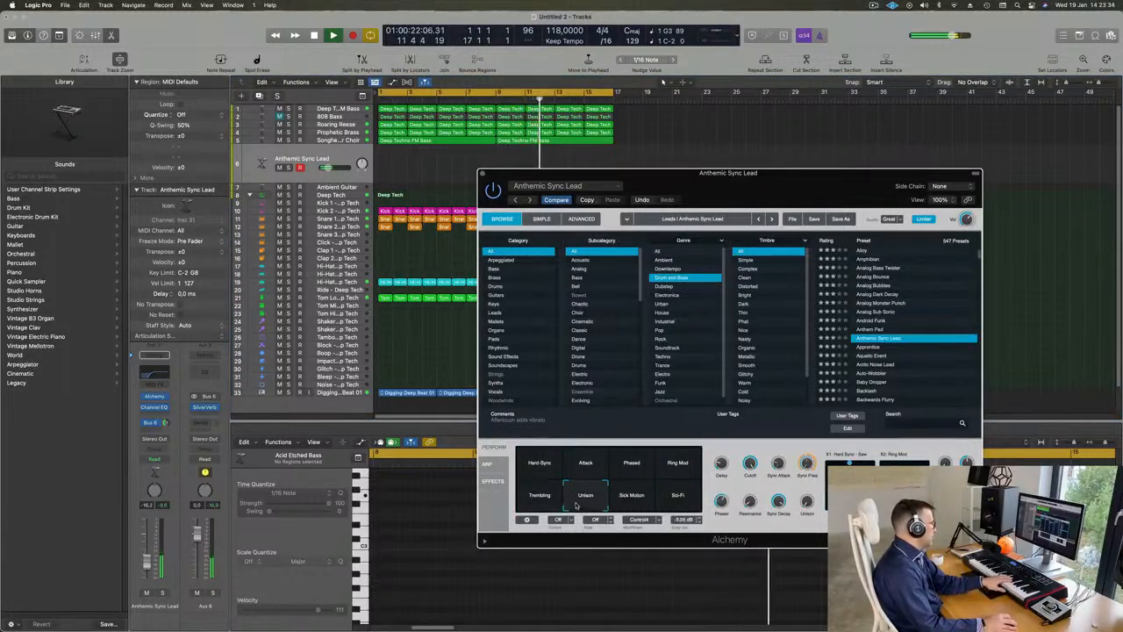
click(622, 503)
click(686, 500)
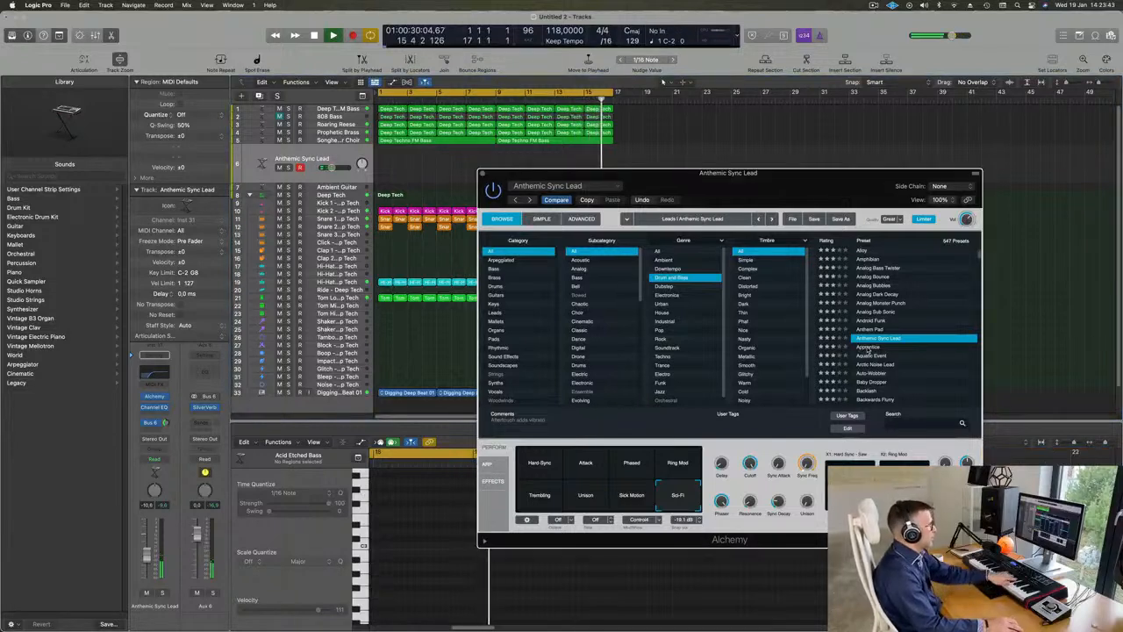
Step: Compare the presets Apprentice and Arctic Noise Lead over the loop, returning to Apprentice
click(866, 347)
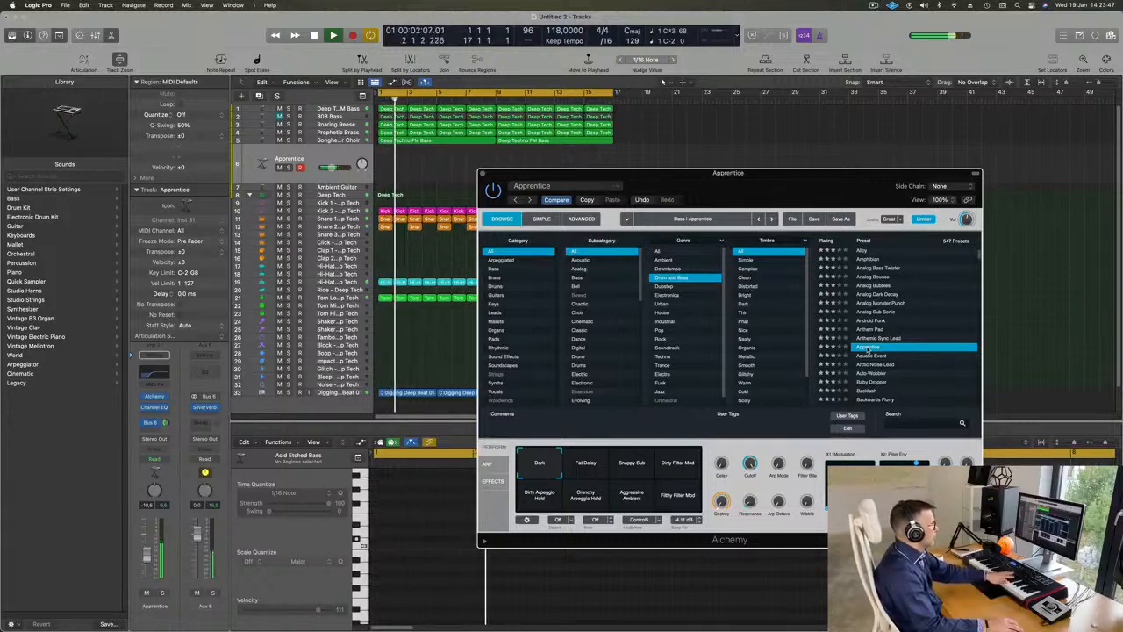
click(871, 363)
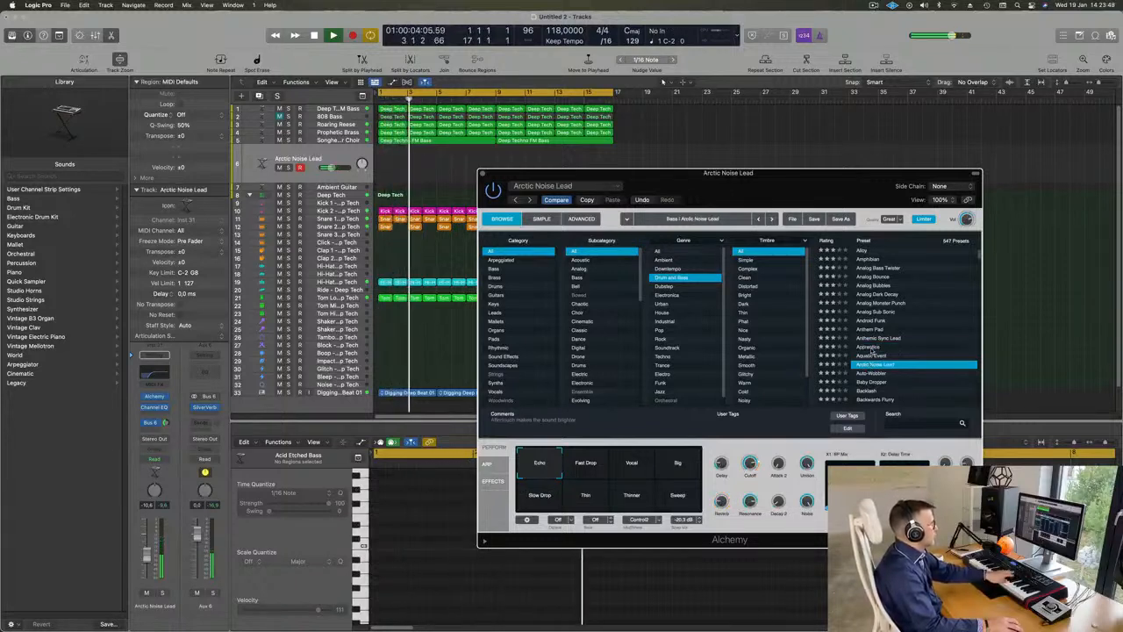
click(869, 349)
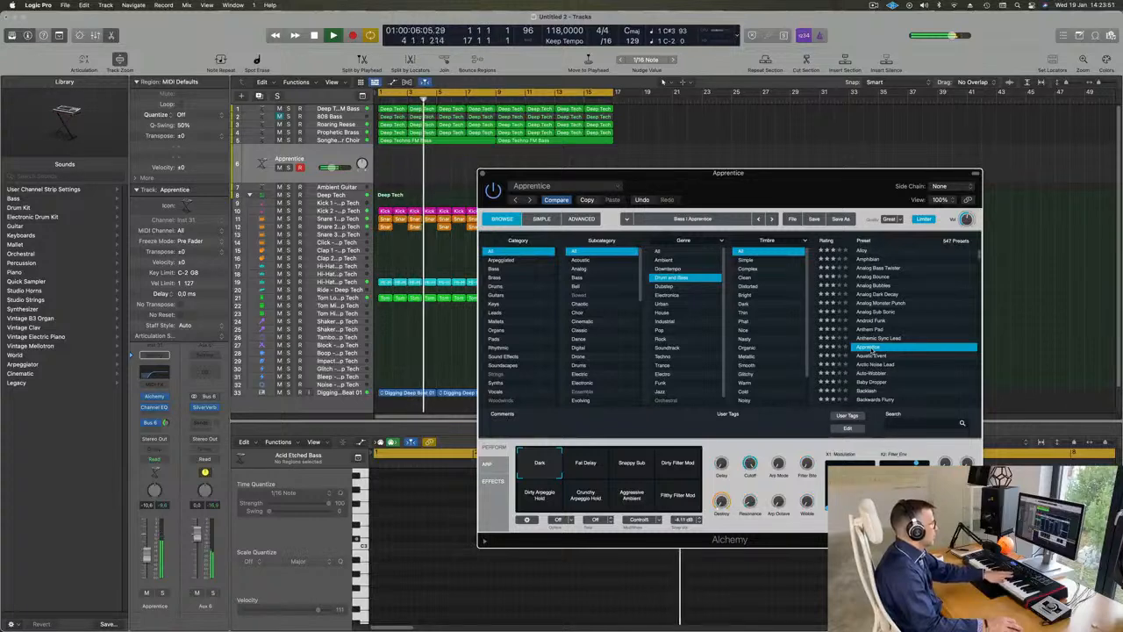
Step: Audition Apprentice's Fat Delay, Dirty Filter Mod, Dirty Arpeggio Hold, Crunchy Arpeggio Hold, Aggressive Ambient and Filthy Filter Mod snapshots
click(585, 465)
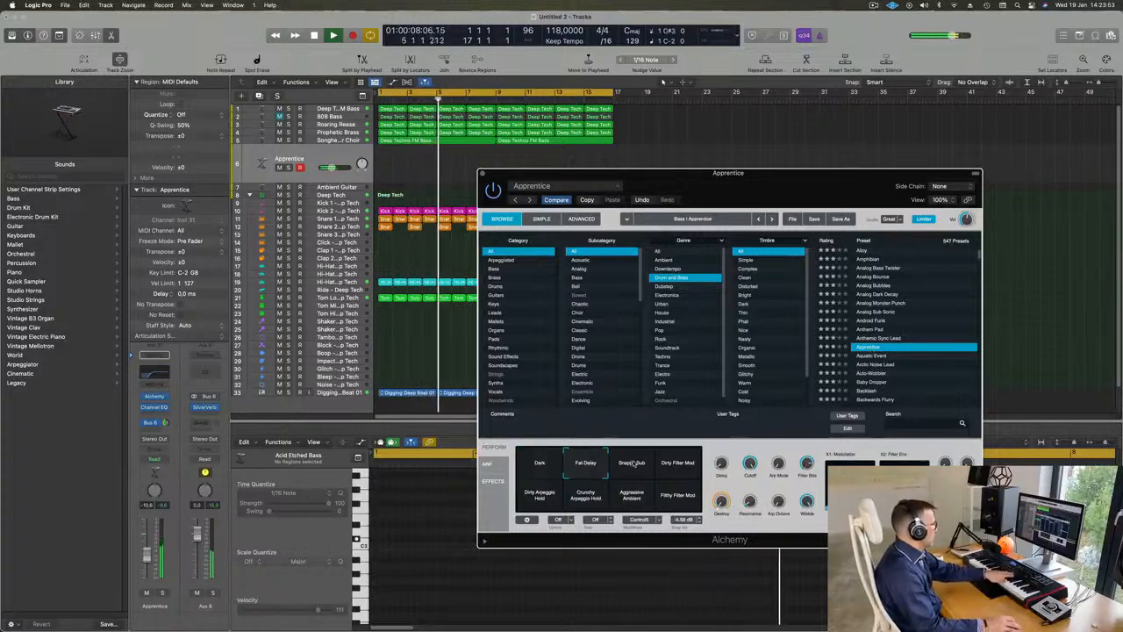
click(687, 463)
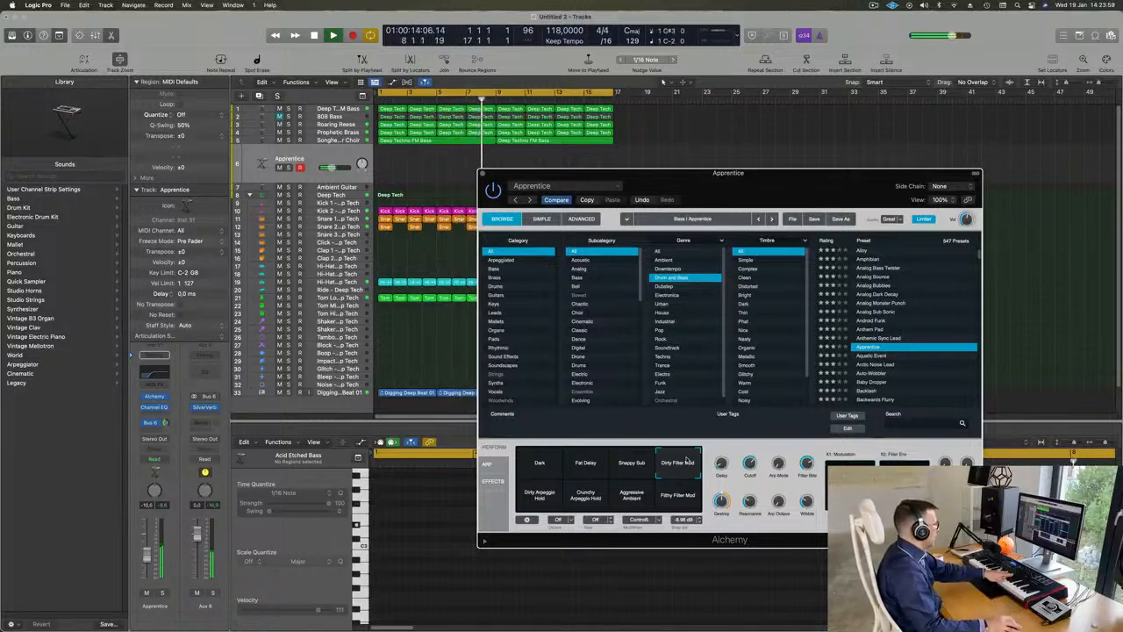
click(549, 495)
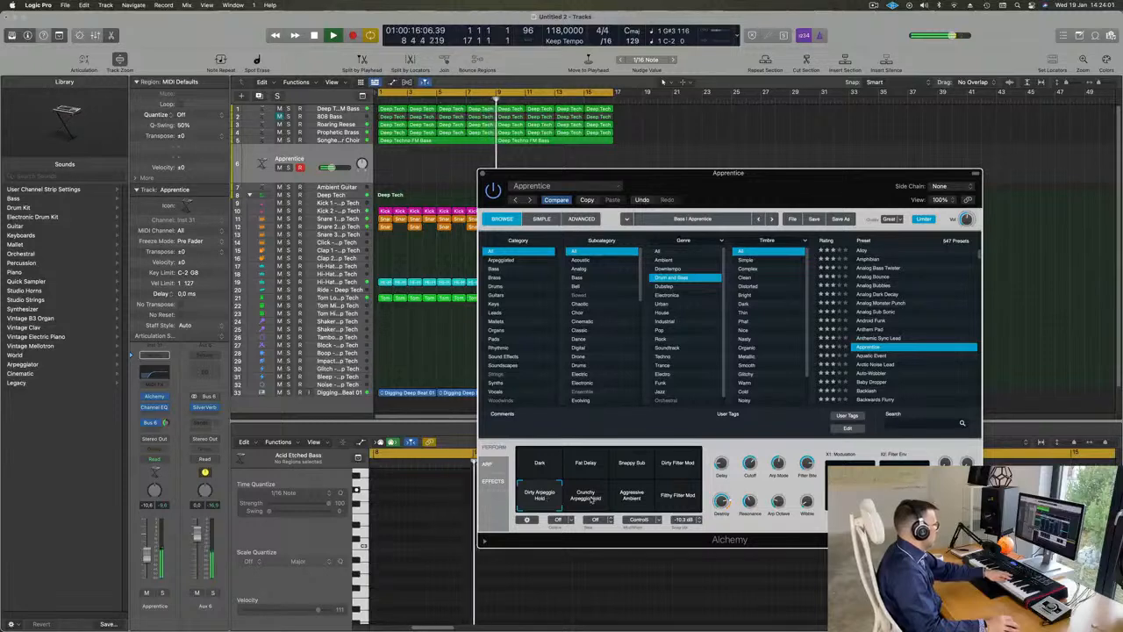
click(588, 501)
click(626, 498)
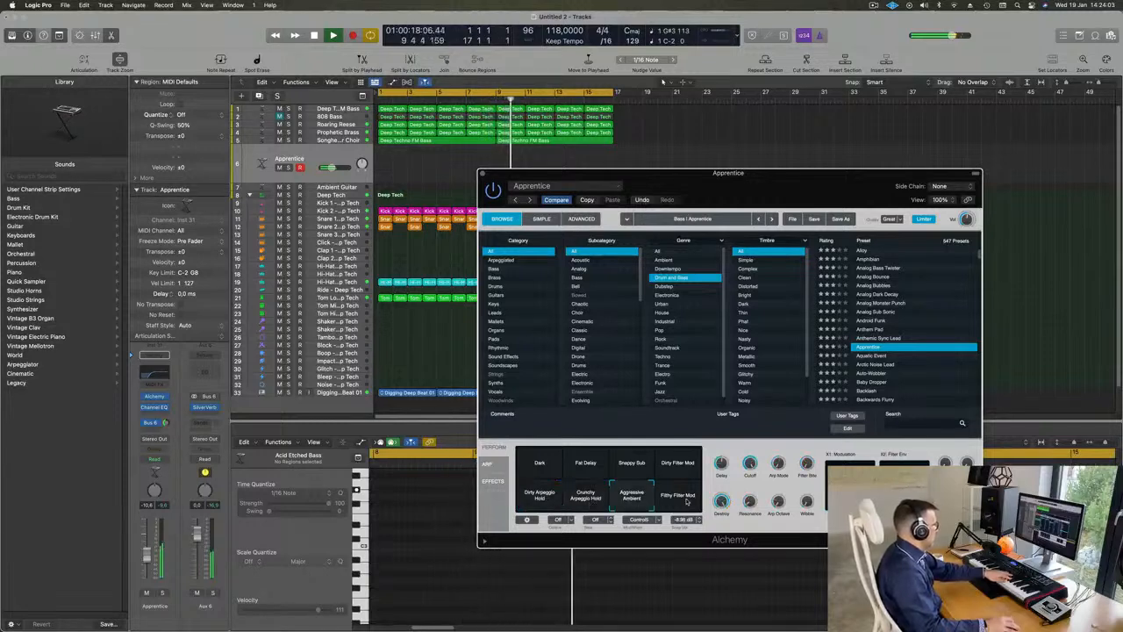
click(678, 497)
Step: Audition the presets Aquatic Event, Arctic Noise Lead, Auto-Wobbler and Baby Dropper over the playing loop
scroll(878, 349, down, 2)
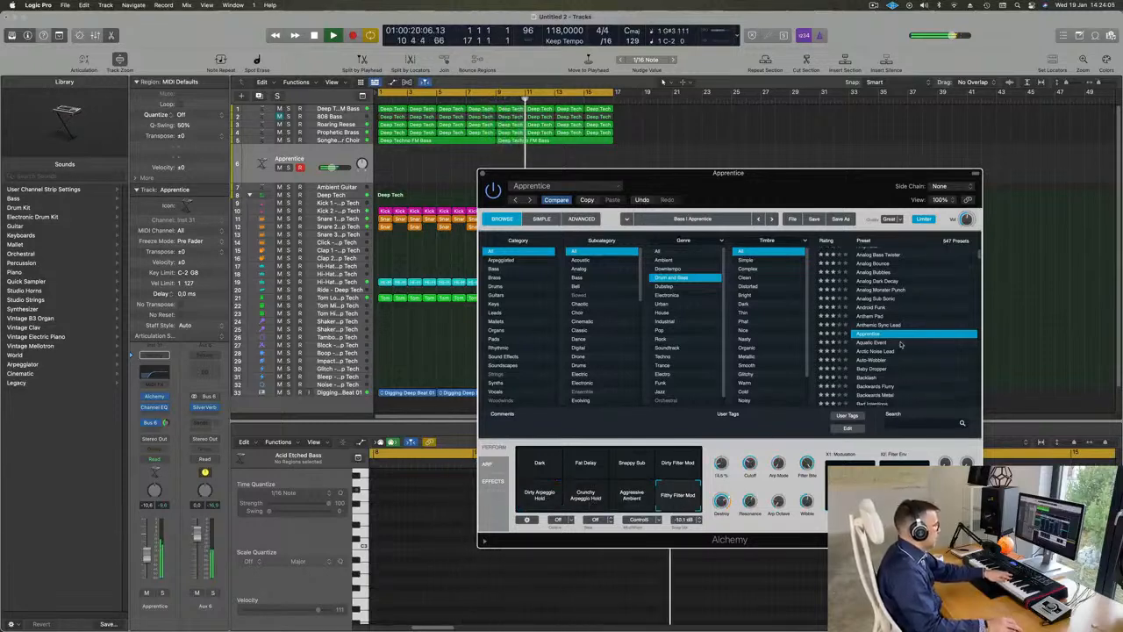
click(876, 343)
scroll(893, 344, down, 1)
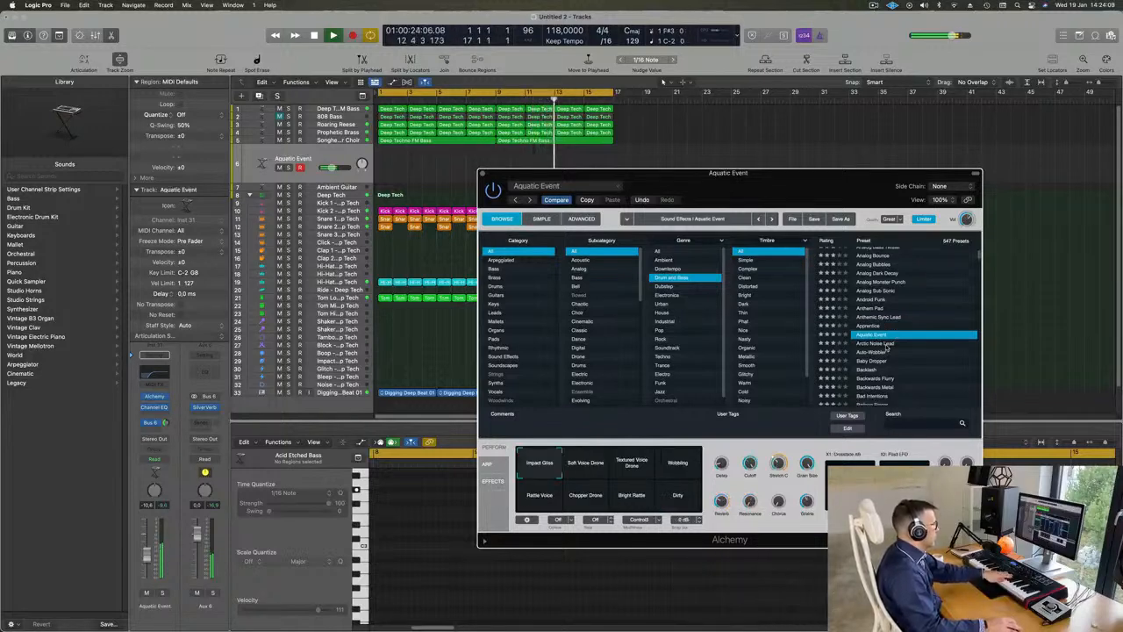
click(885, 344)
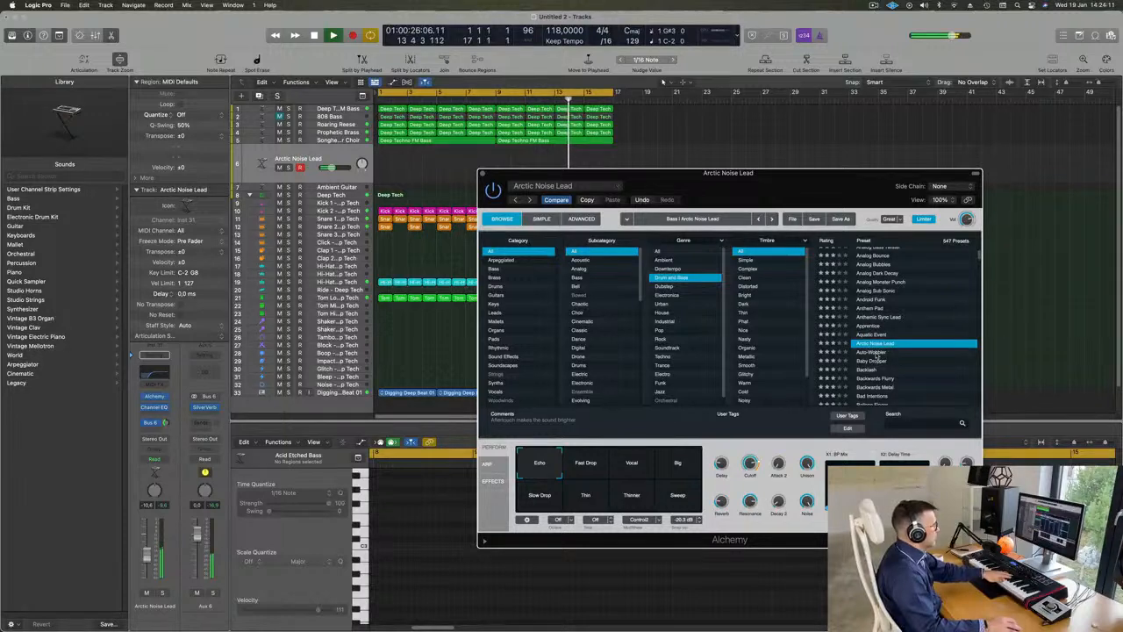
click(877, 354)
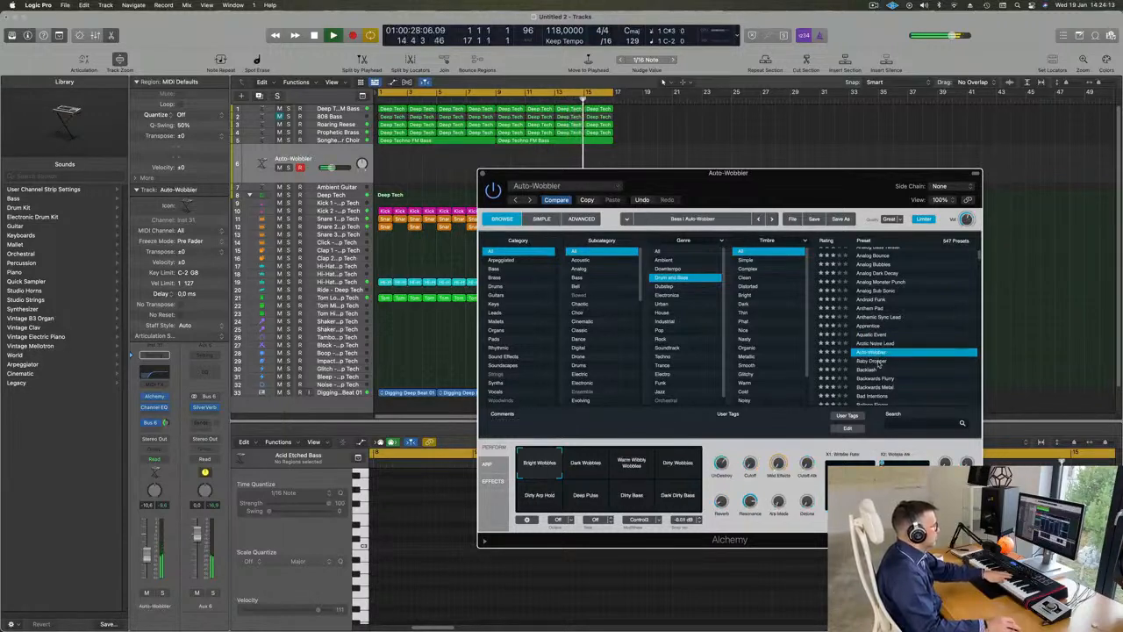
click(878, 362)
scroll(873, 351, down, 2)
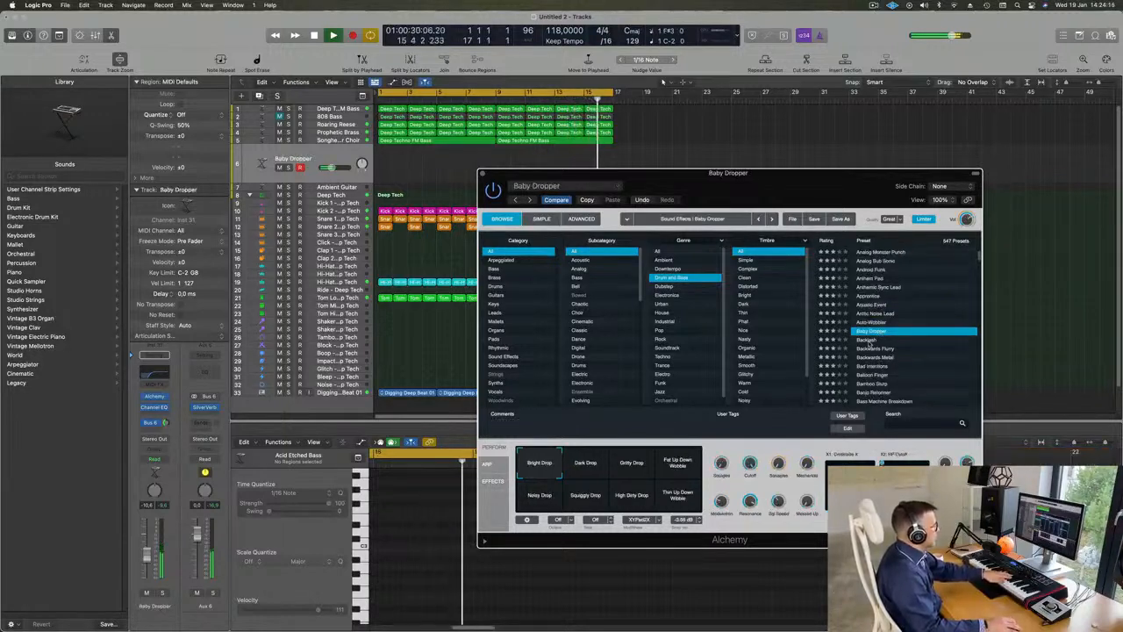
Step: Audition the presets Backlash, Backwards Flurry and Balloon Finger over the playing loop
click(869, 342)
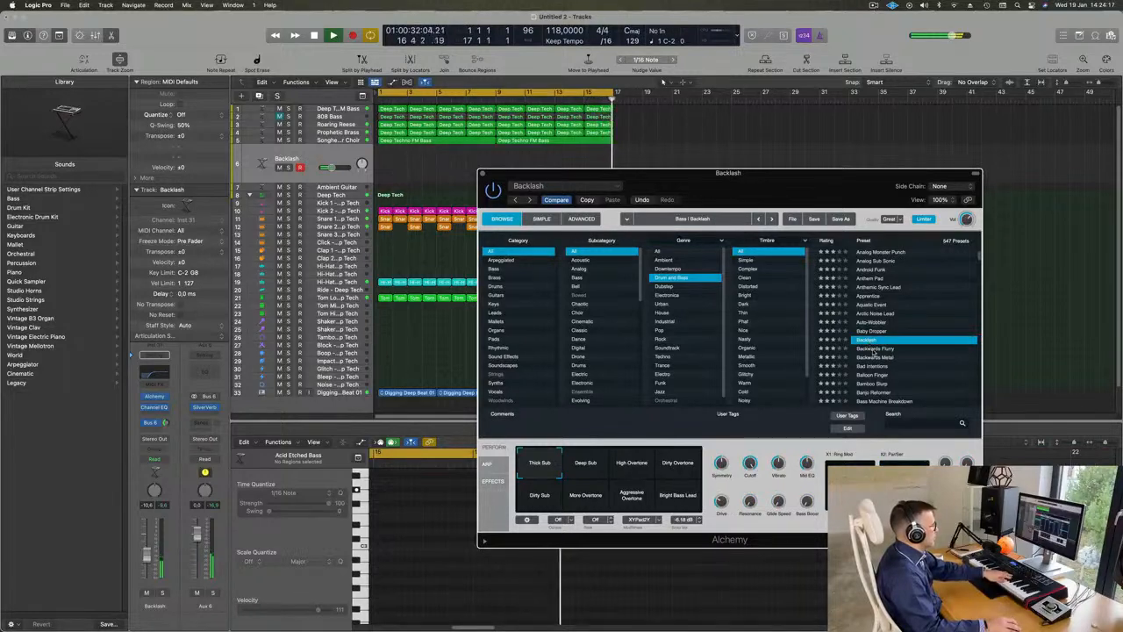
click(874, 349)
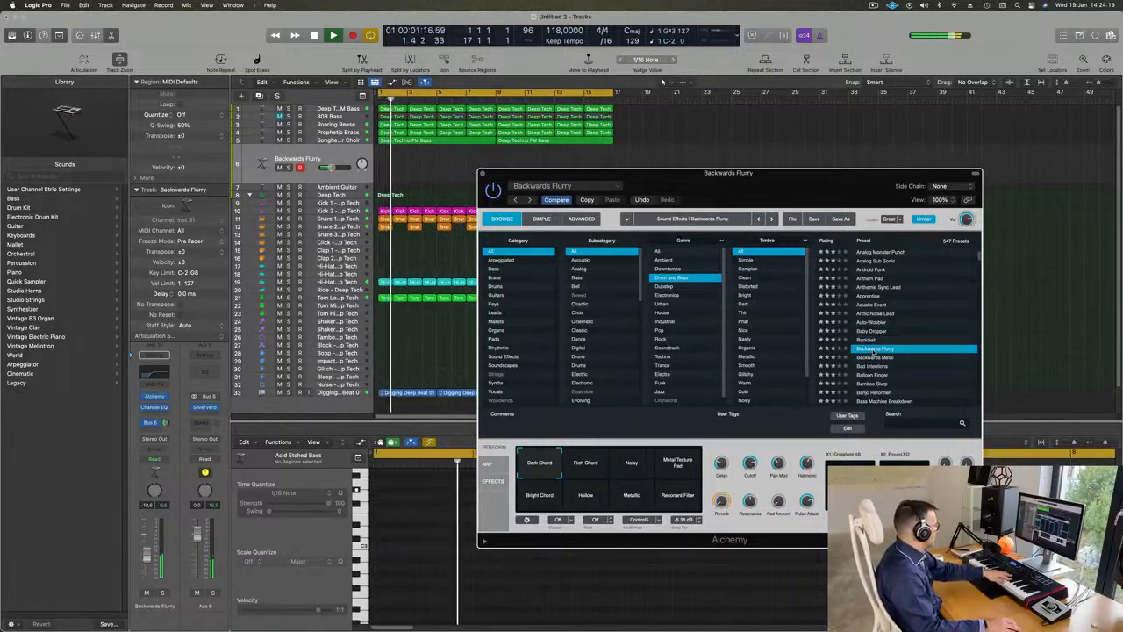
scroll(868, 344, down, 2)
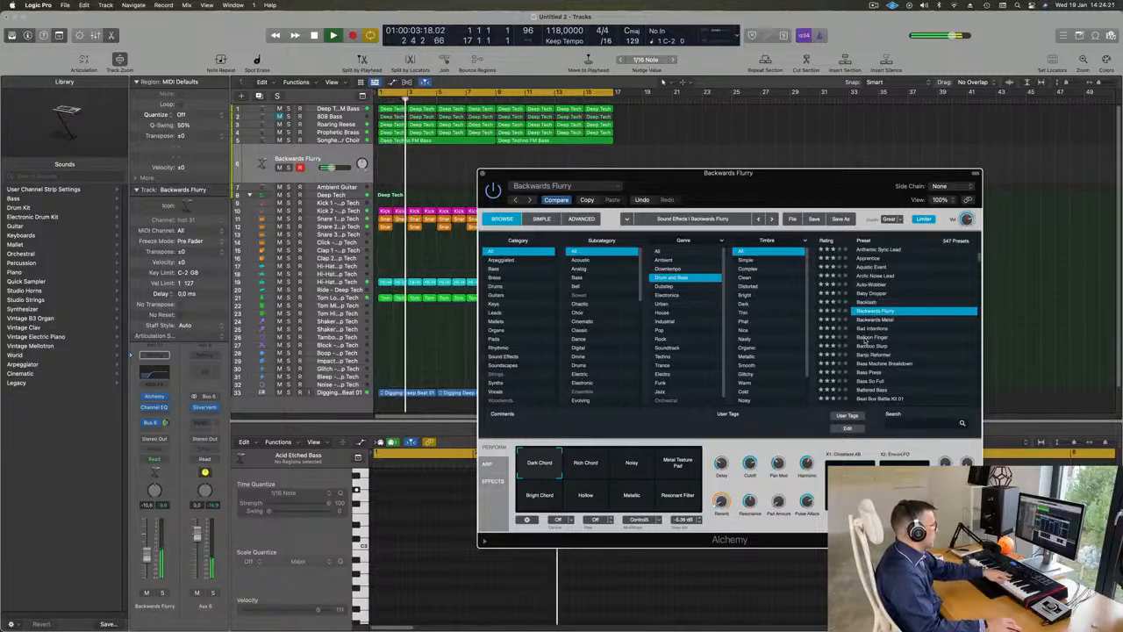
click(867, 338)
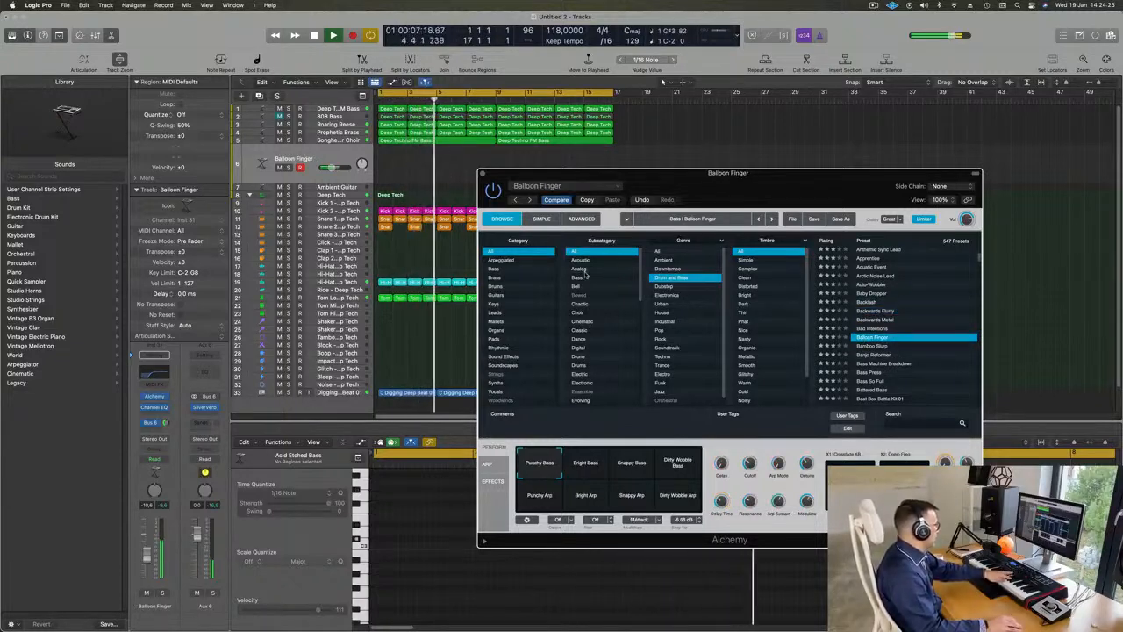
Step: Filter the Drum and Bass presets to the Leads category and audition Robot Learning To Speak and Screeching Lead
click(493, 315)
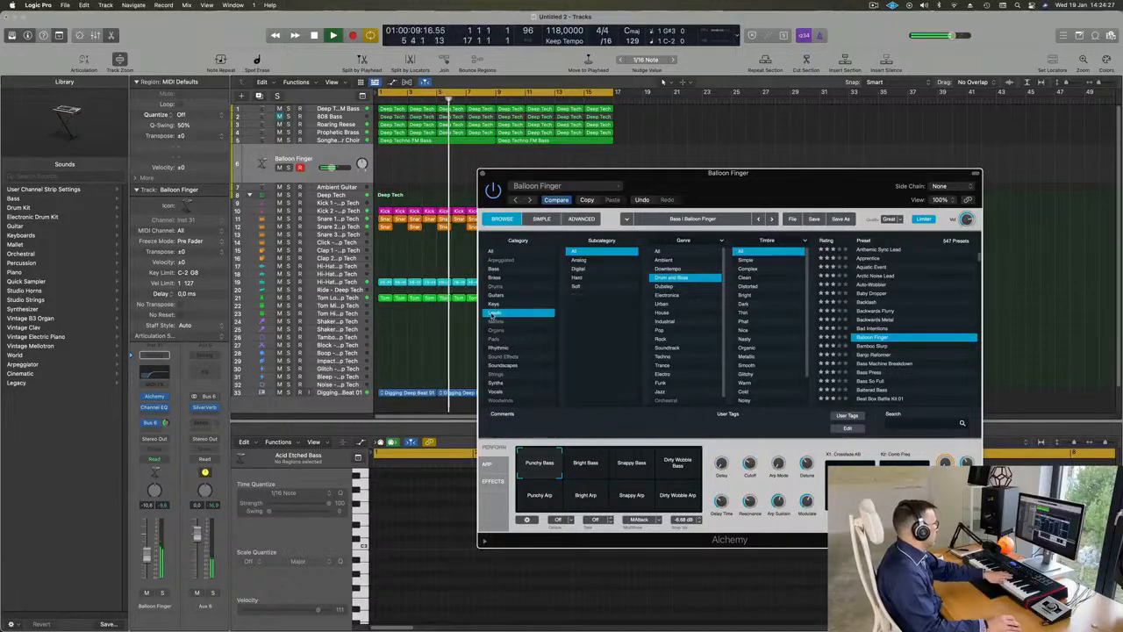
scroll(884, 267, down, 10)
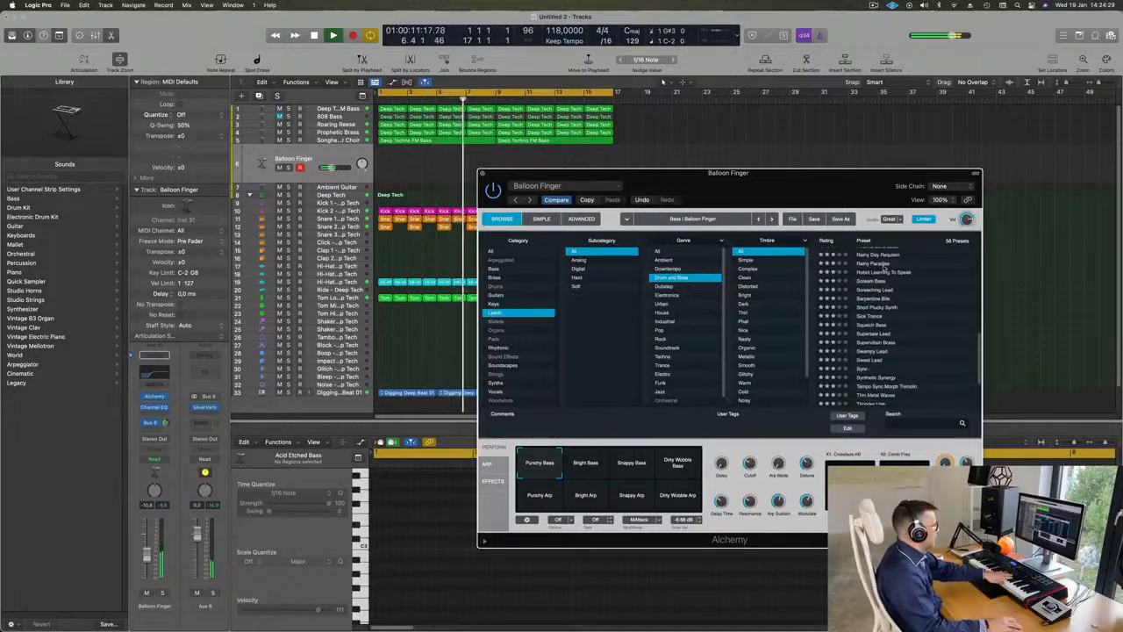
click(884, 272)
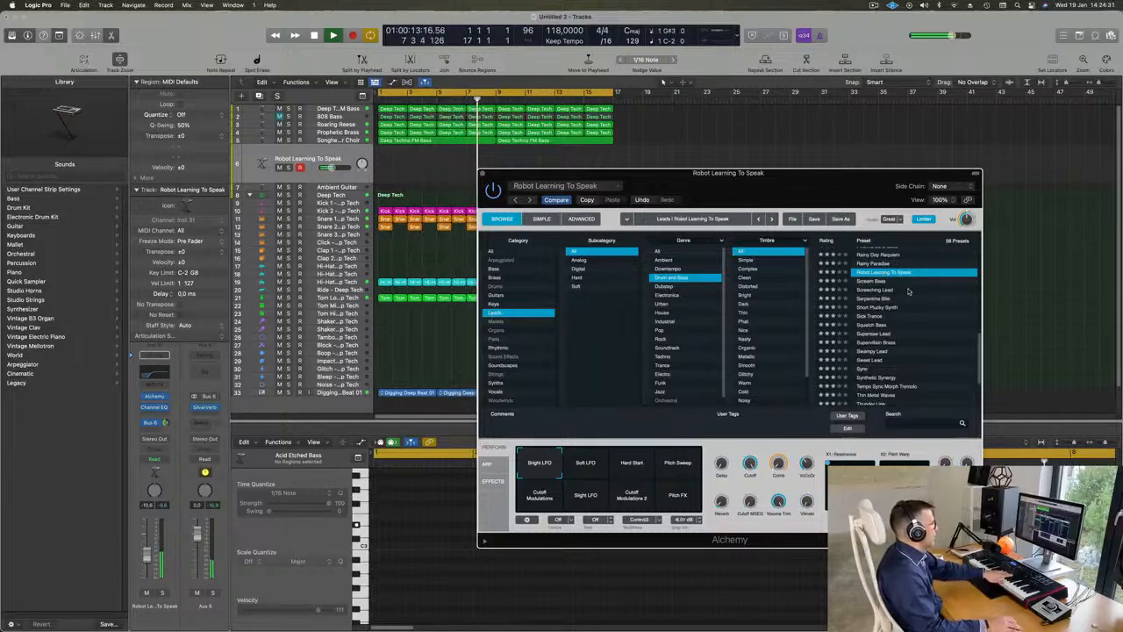
click(874, 290)
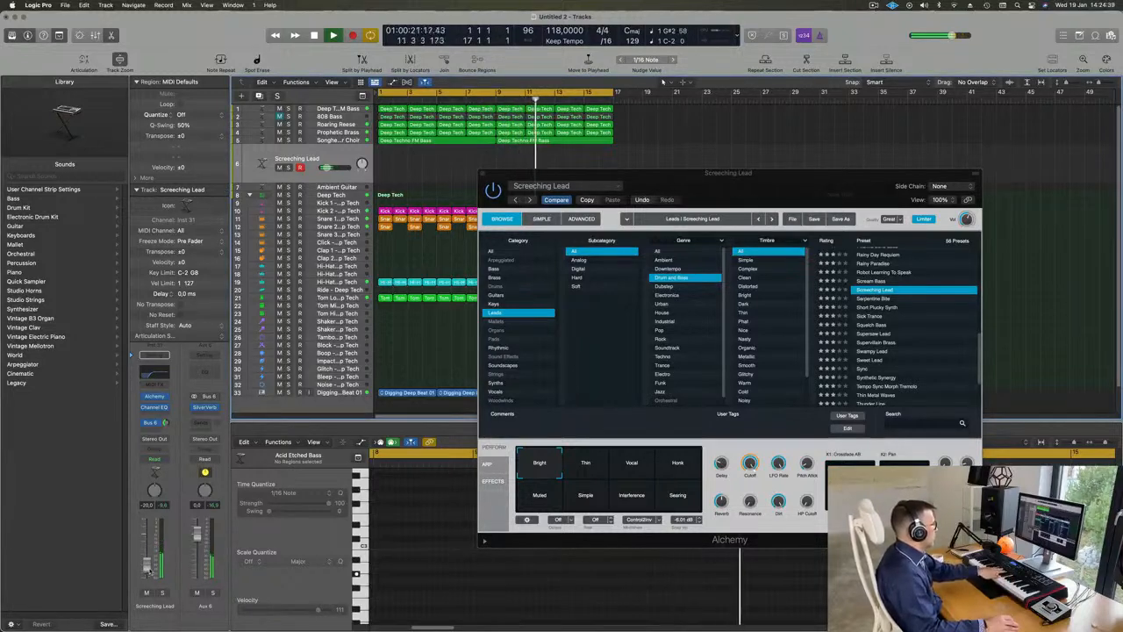
Step: Set Screeching Lead's volume to -16.2 dB and audition its Vocal, Honk, Muted, Simple, Interference and Searing snapshots
click(637, 469)
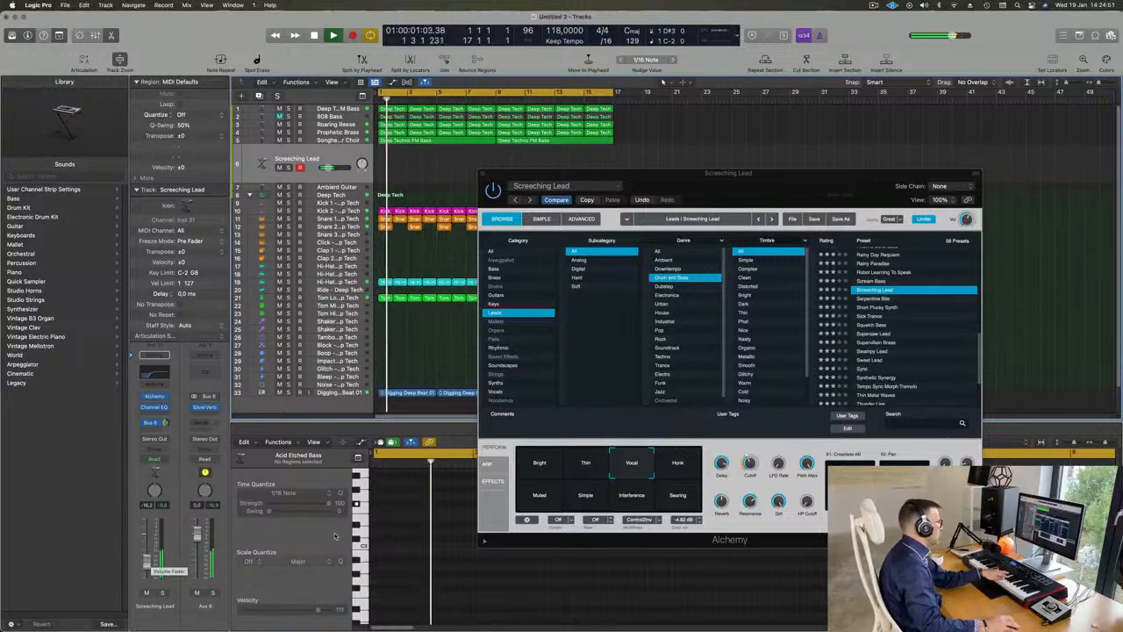
click(677, 462)
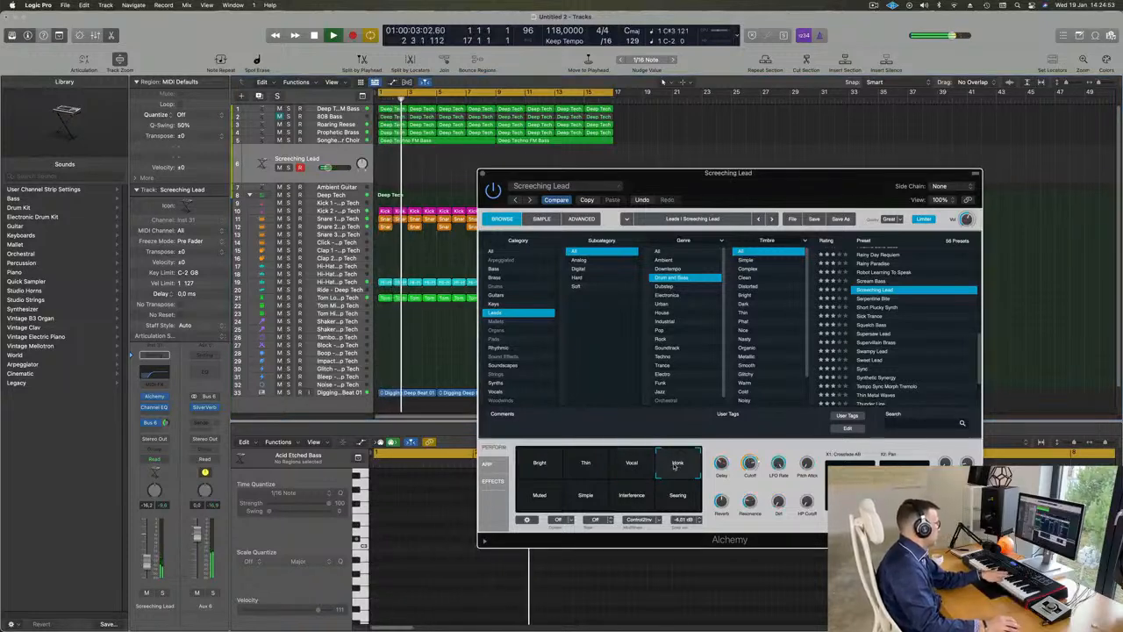
click(542, 502)
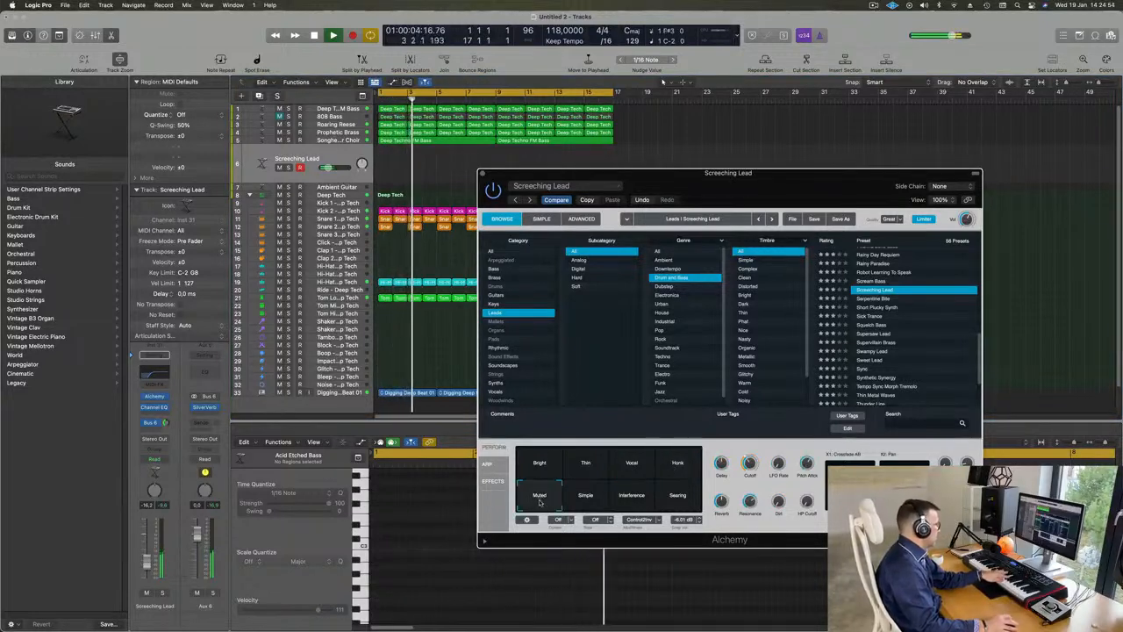
click(585, 498)
click(631, 497)
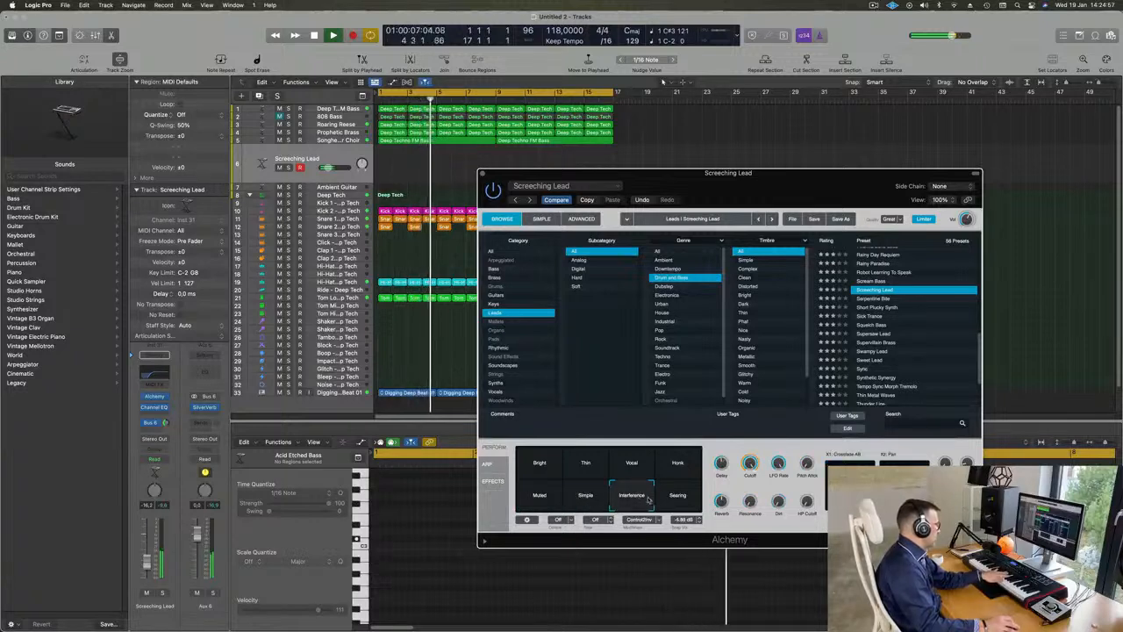
click(678, 496)
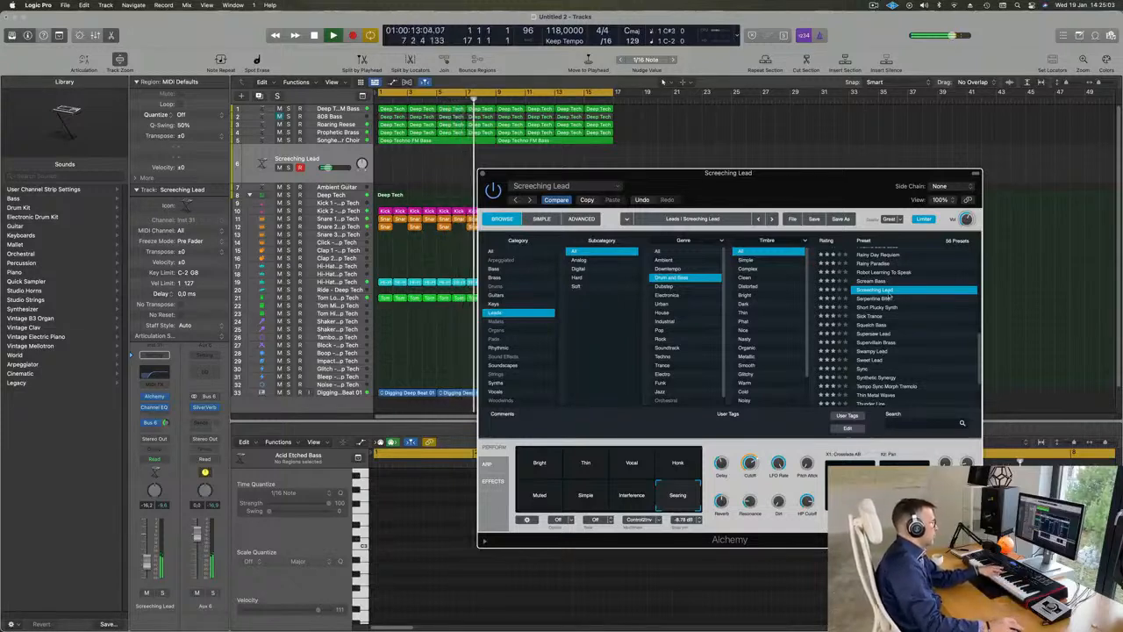
Step: Audition Serpentine Bite, then load Short Plucky Synth with its Smokey snapshot
click(876, 299)
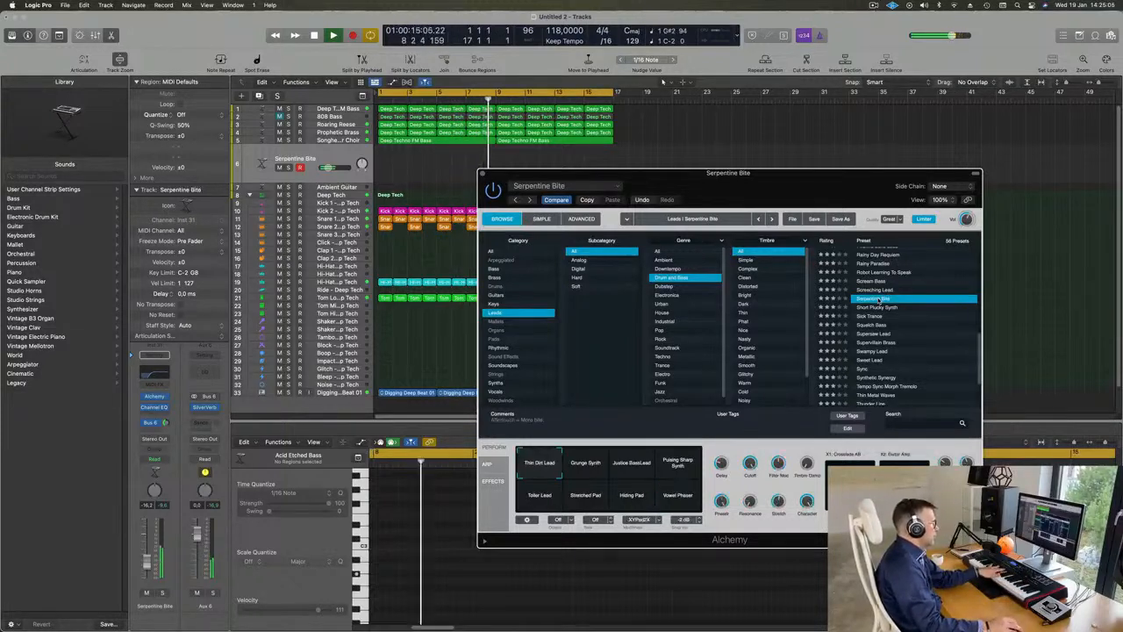
click(882, 309)
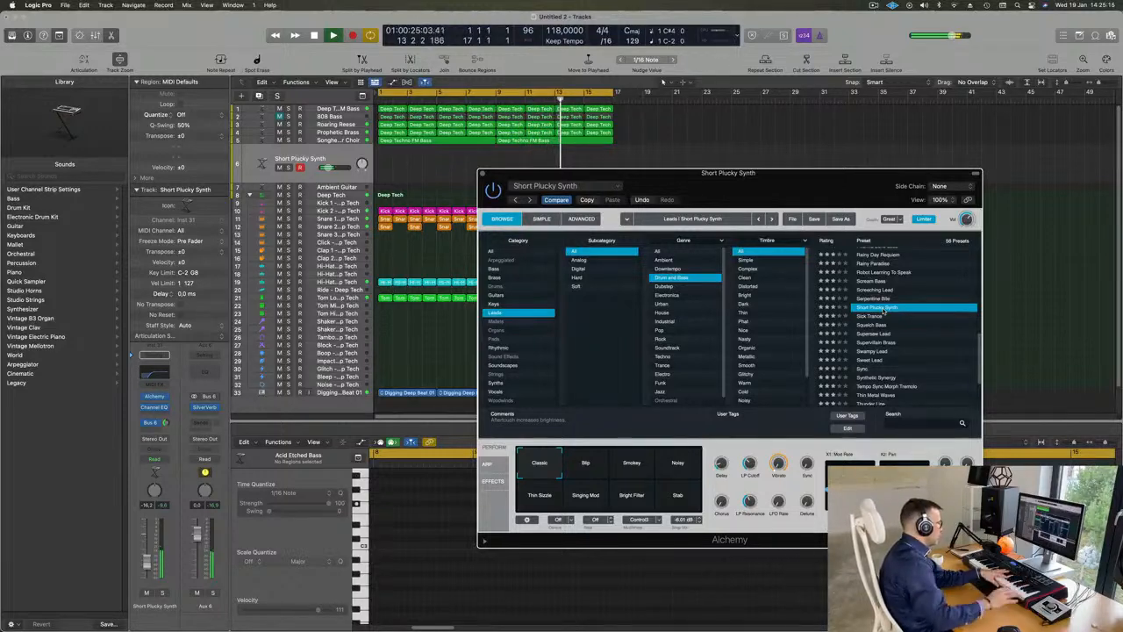
click(639, 465)
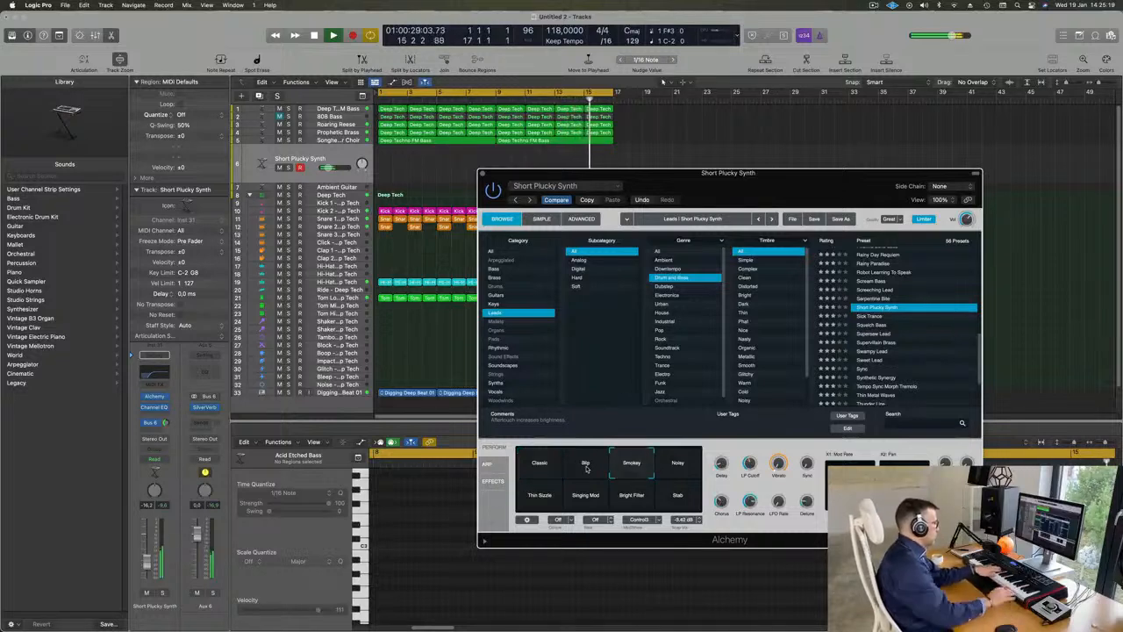
Step: Record a Short Plucky Synth melody over the playing loop, from bar 5 to the end of bar 16
key(XF86AudioRaiseVolume)
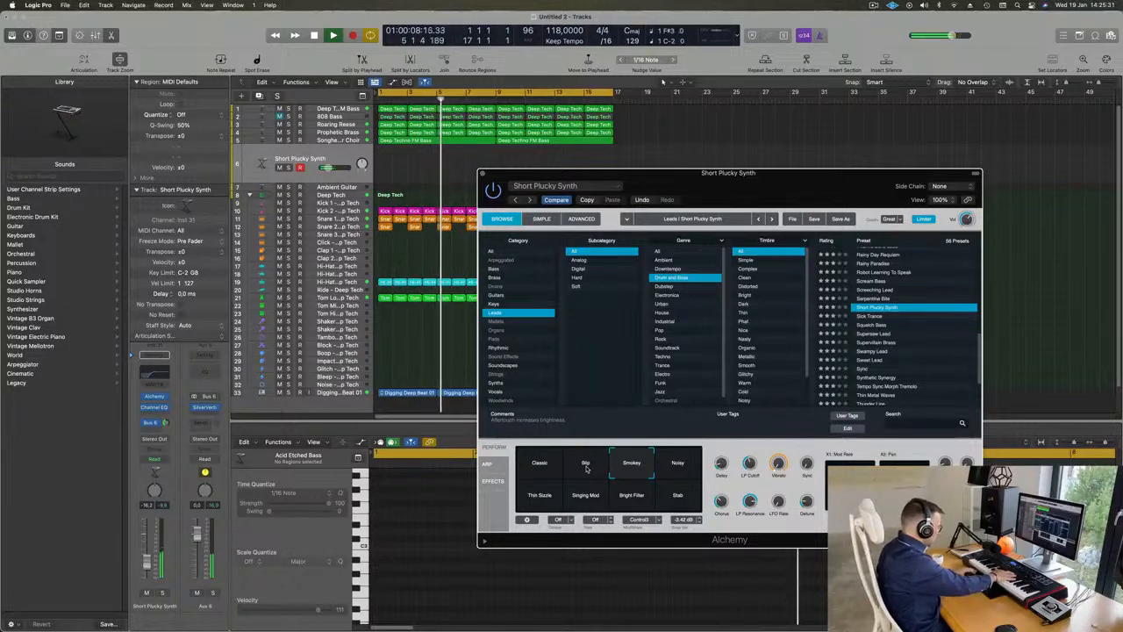
key(r)
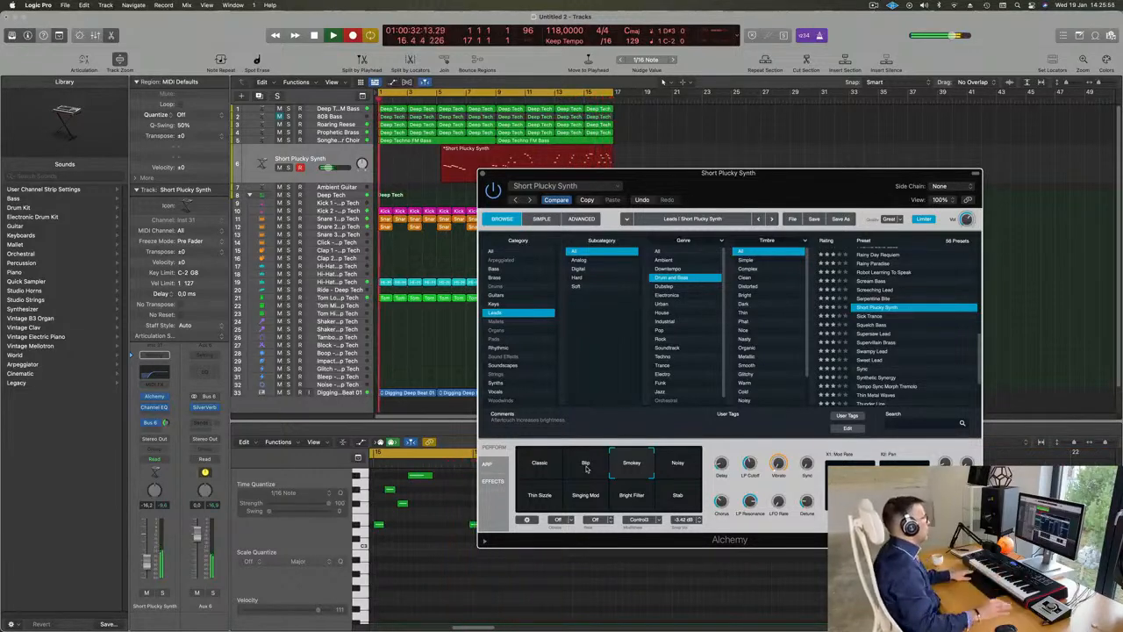
key(space)
Step: Keep only the last bar of the recorded Short Plucky Synth region, splitting its crossing notes, and move it to bar 1
drag(597, 172, 542, 222)
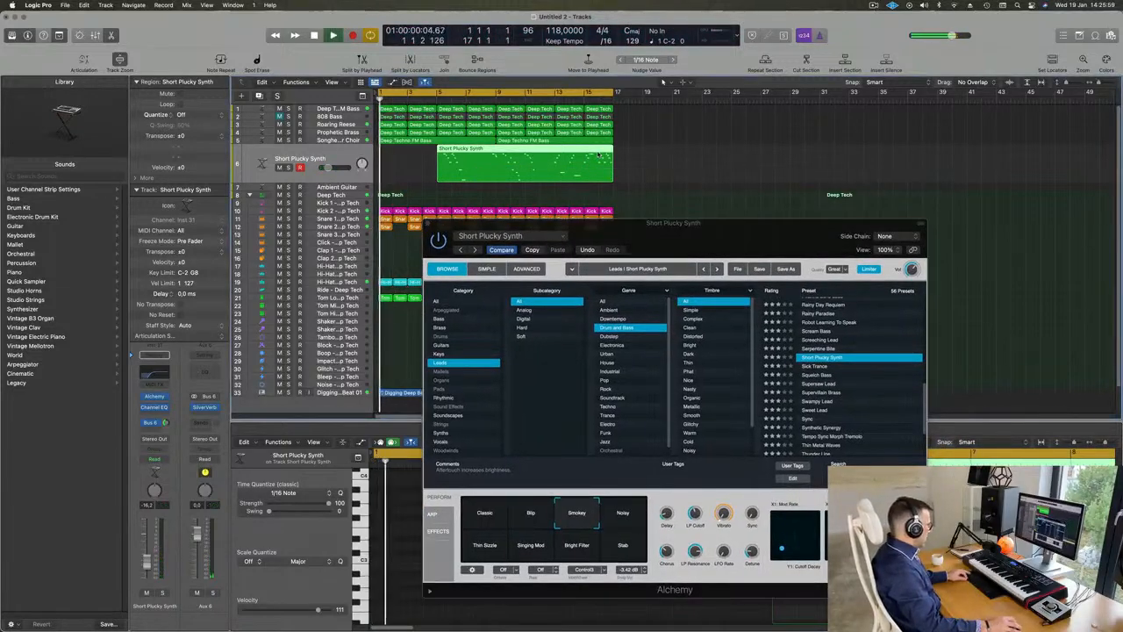
key(space)
double_click(598, 150)
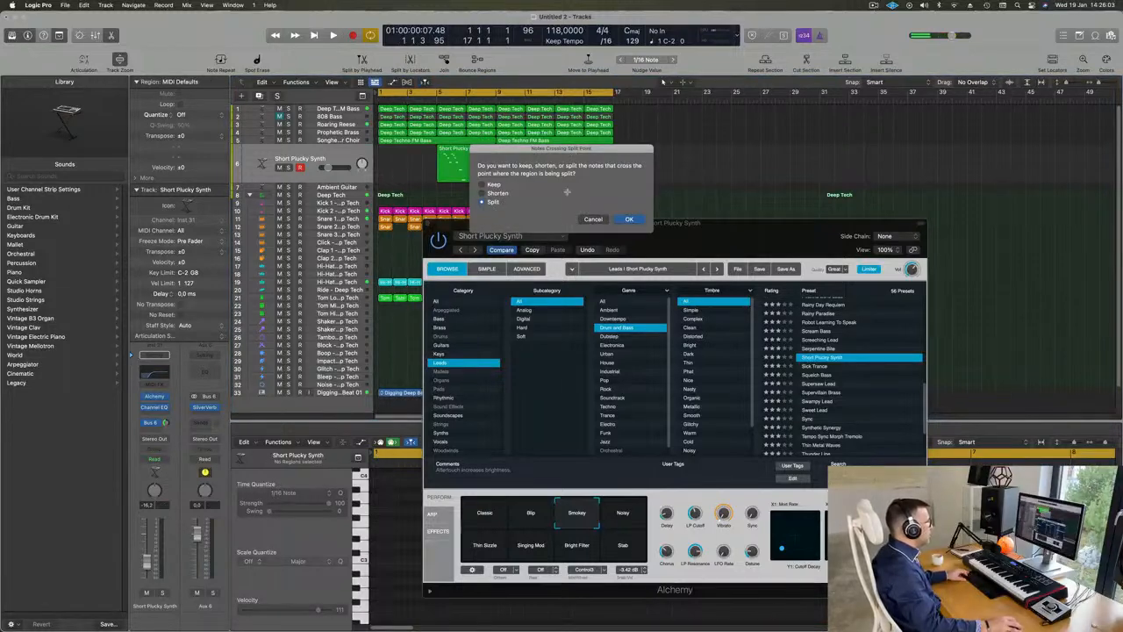
key(Return)
key(Delete)
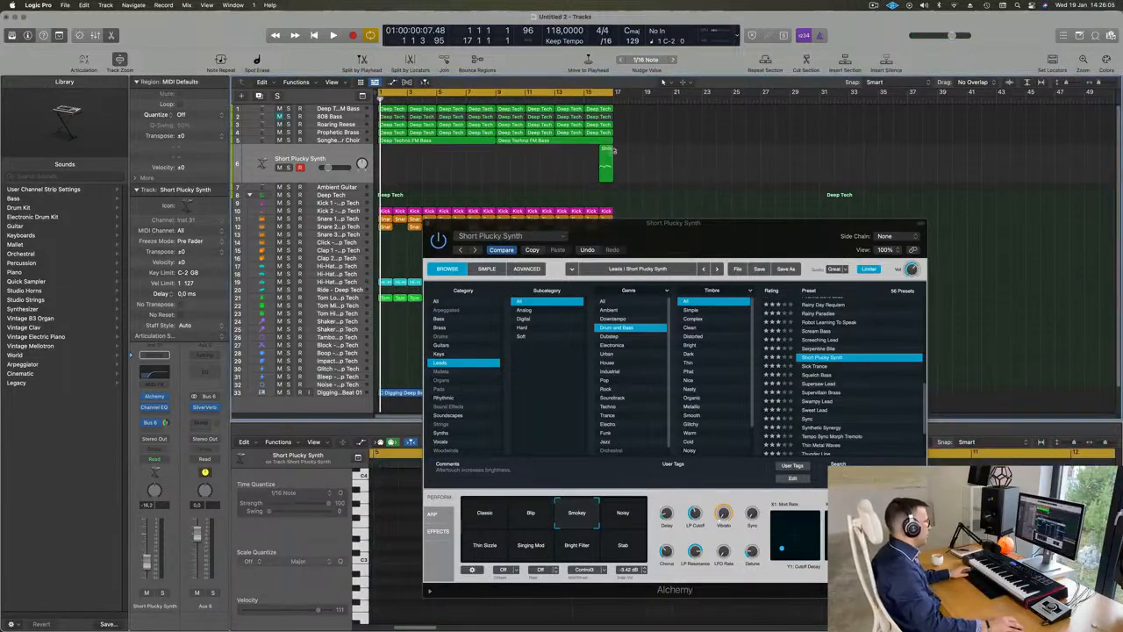
drag(605, 150, 386, 151)
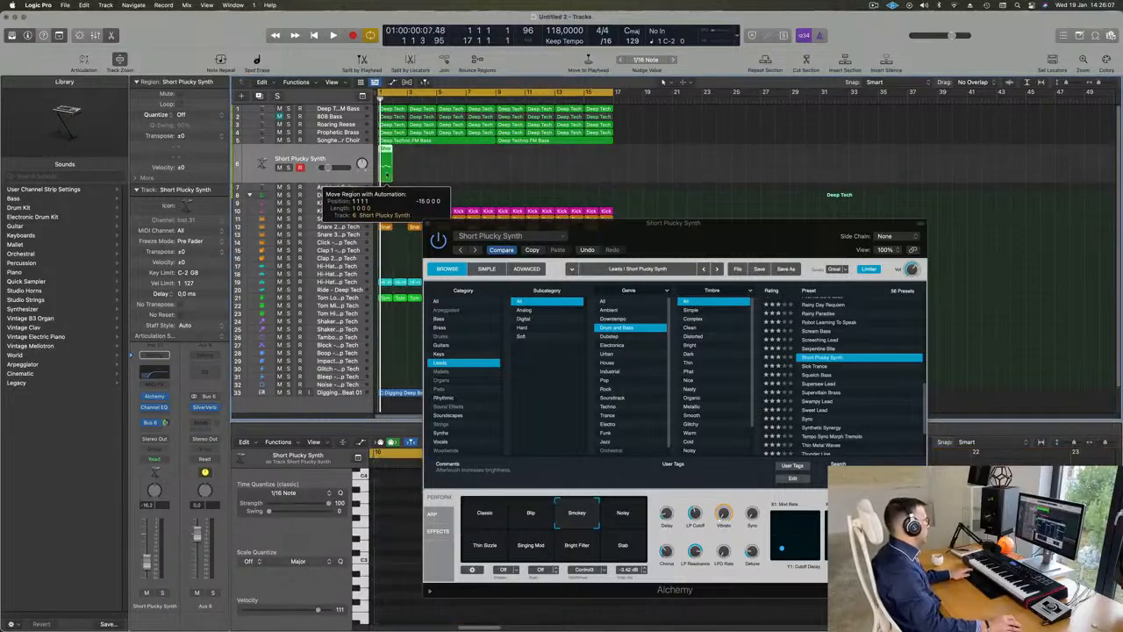
Step: Quantize all notes of the one-bar Short Plucky Synth region to 1/16 notes and play it from the start
key(space)
drag(586, 244, 893, 187)
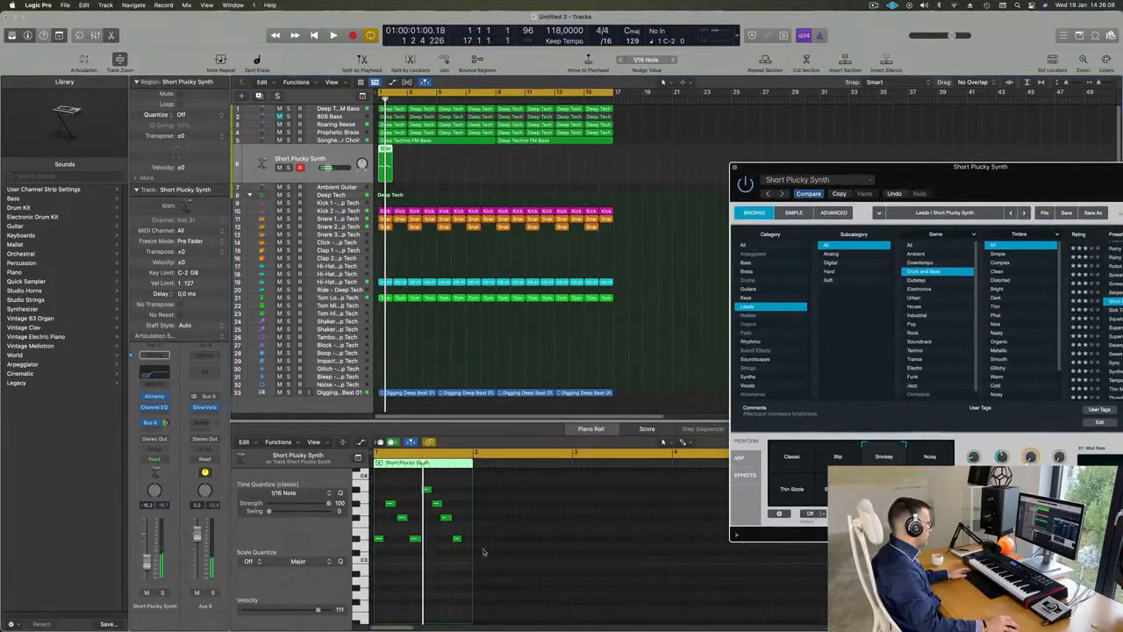
click(432, 599)
key(super+a)
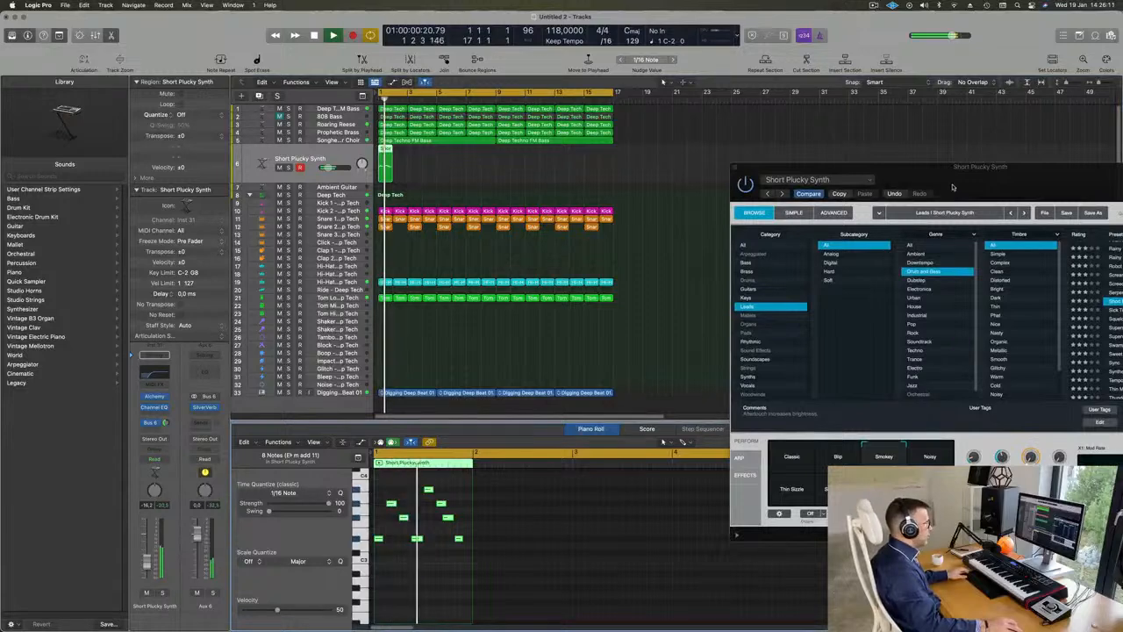
drag(983, 180, 790, 196)
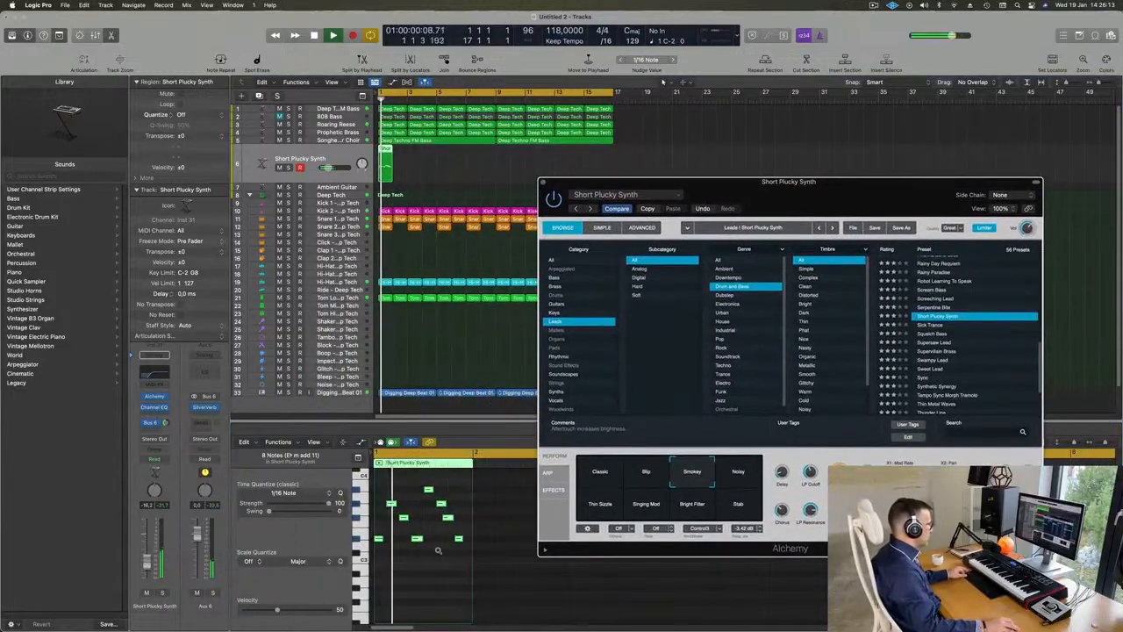
key(space)
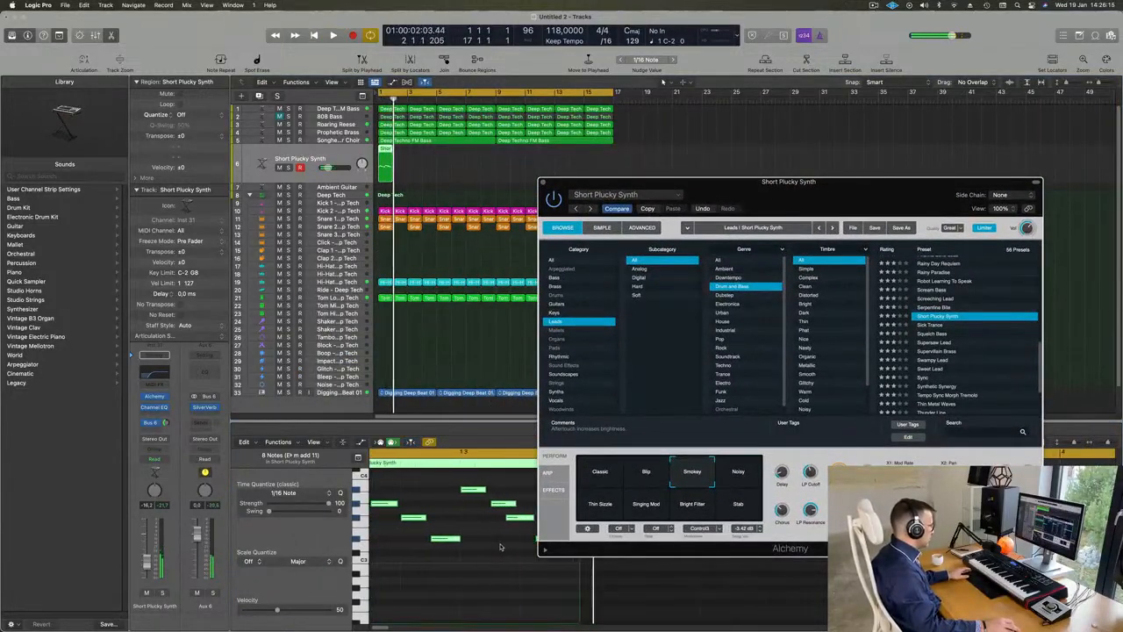
key(Return)
key(space)
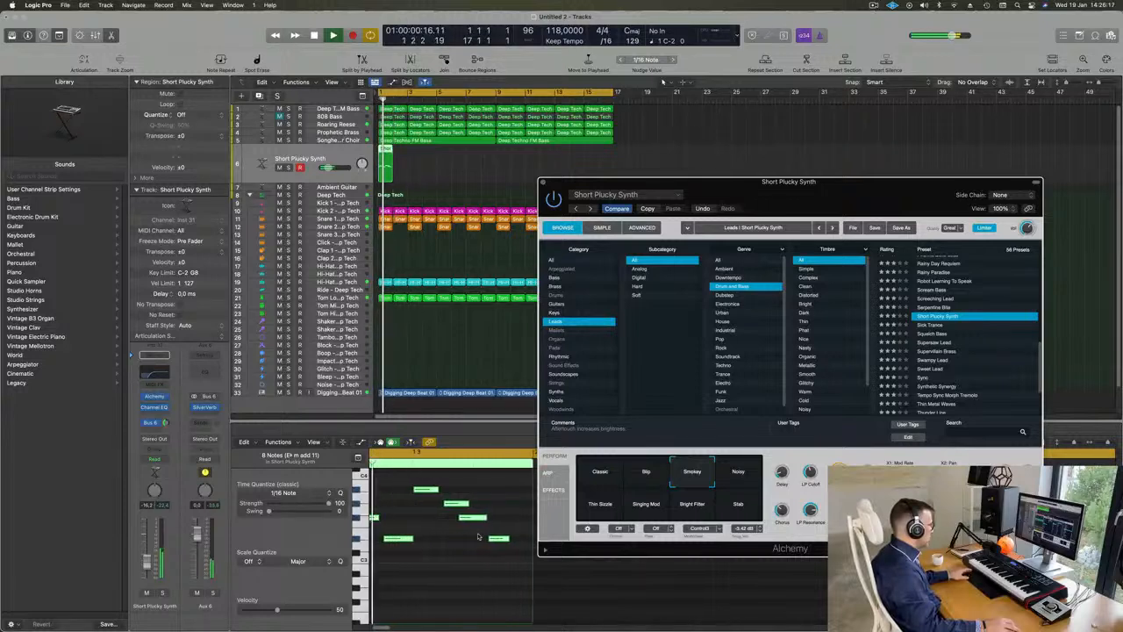
Step: Move the last two notes of the Short Plucky Synth pattern one 1/16 note later and play the bar back
drag(504, 510, 485, 550)
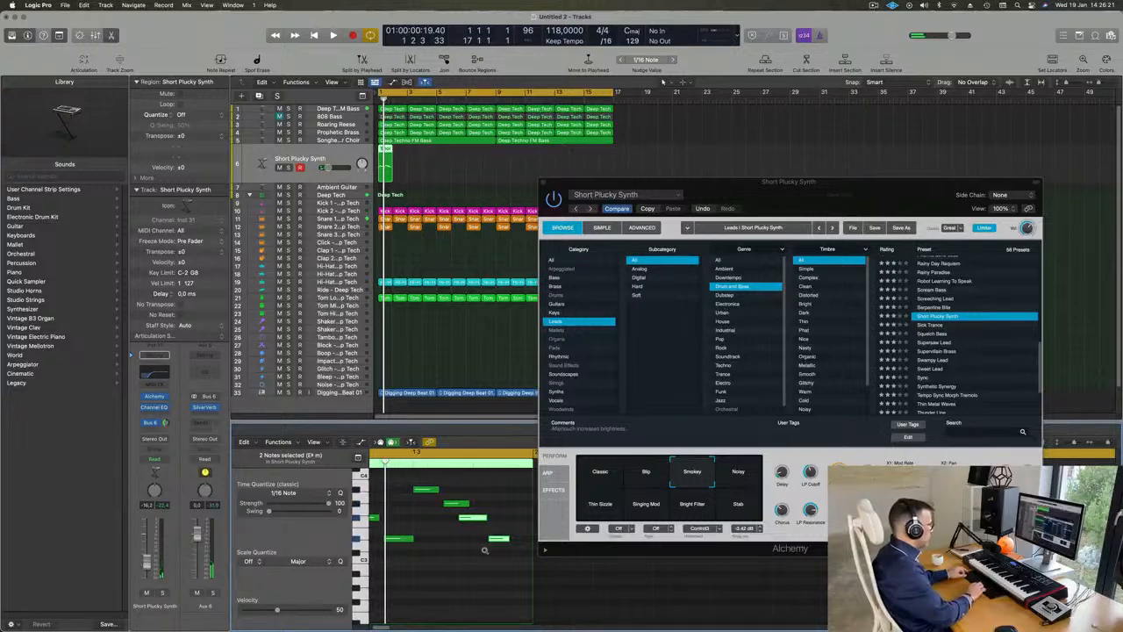
key(alt+Right)
key(v)
key(Return)
key(space)
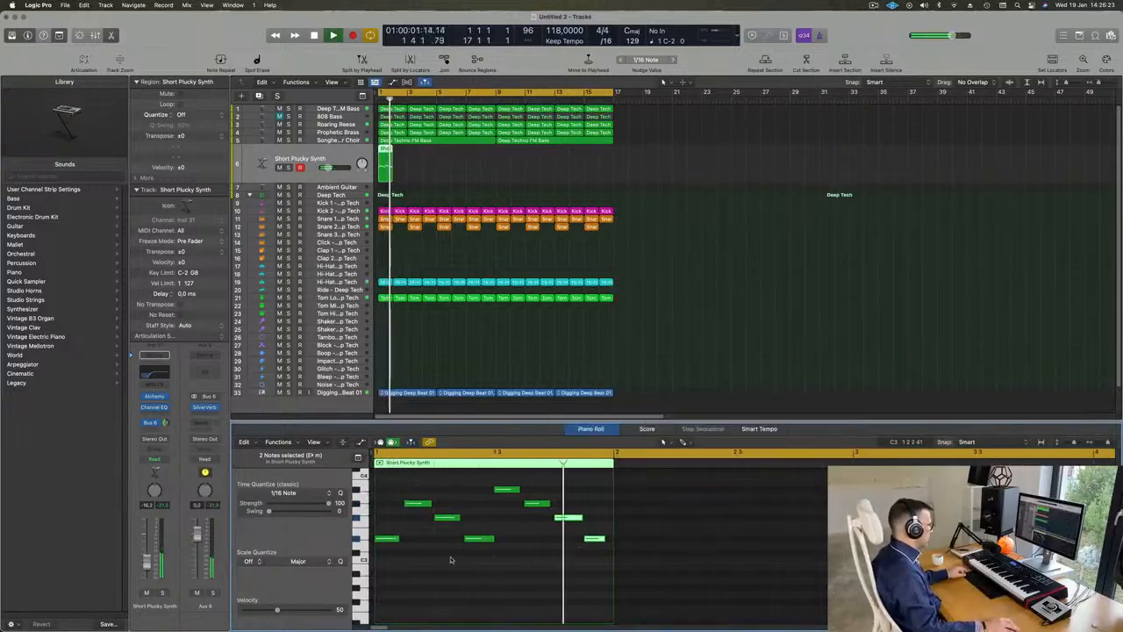
Step: Repeat the one-bar Short Plucky Synth region until it fills all sixteen bars
key(Return)
click(434, 165)
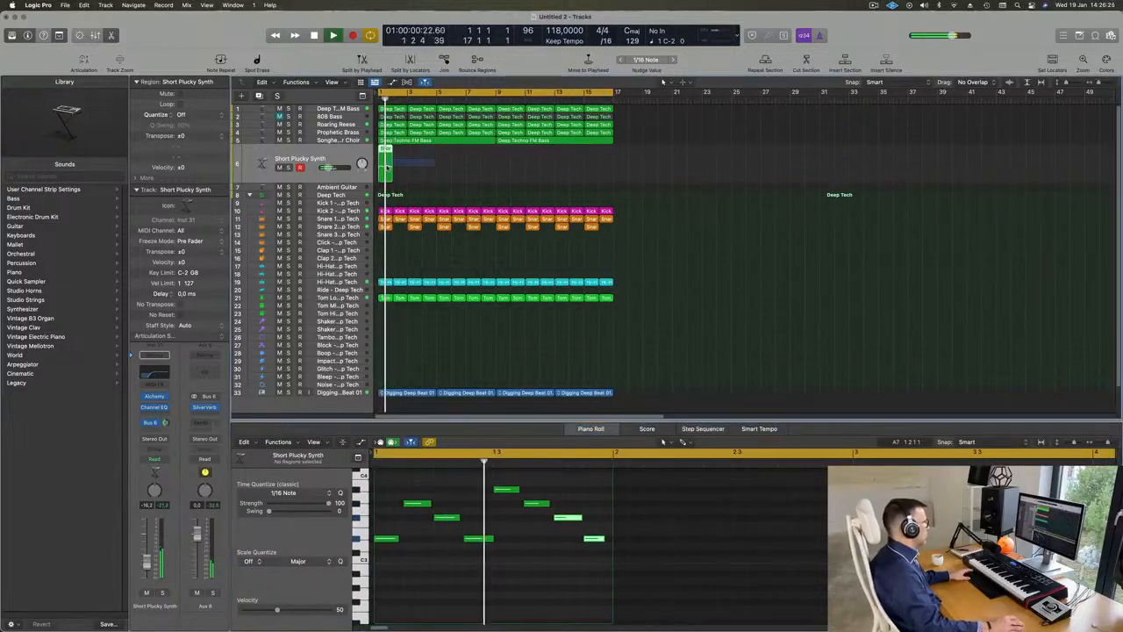
click(386, 165)
key(Return)
key(super+r)
key(super+r)
key(super+r)
key(super+r)
key(super+r)
key(super+r)
key(super+r)
key(super+r)
key(super+r)
key(super+r)
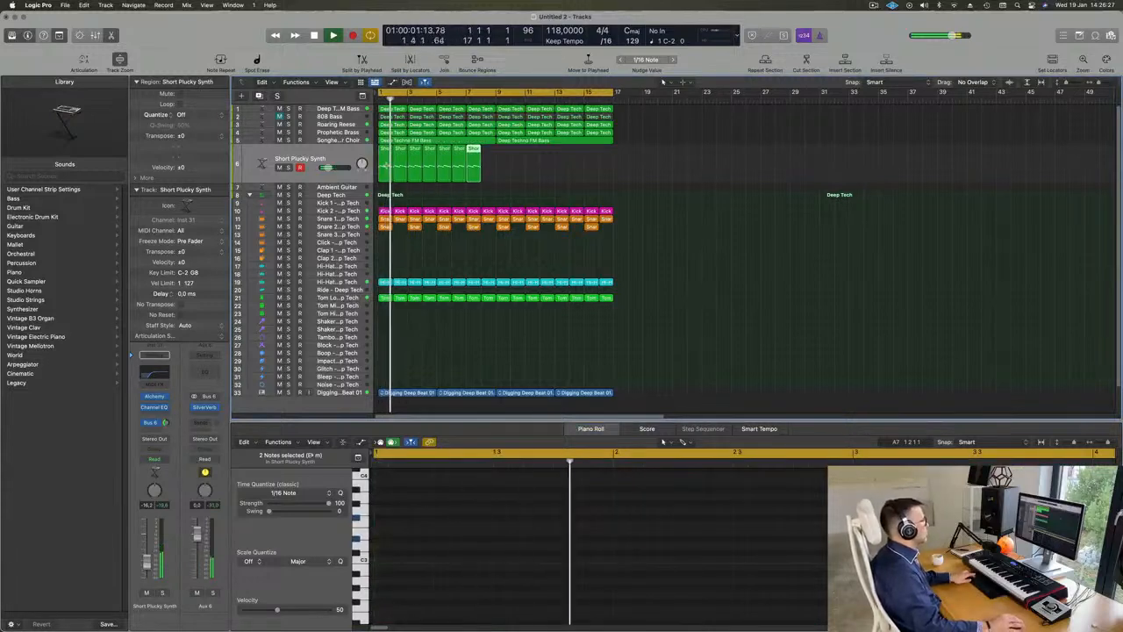
key(super+r)
key(super+r)
key(super+r)
key(super+r)
key(super+r)
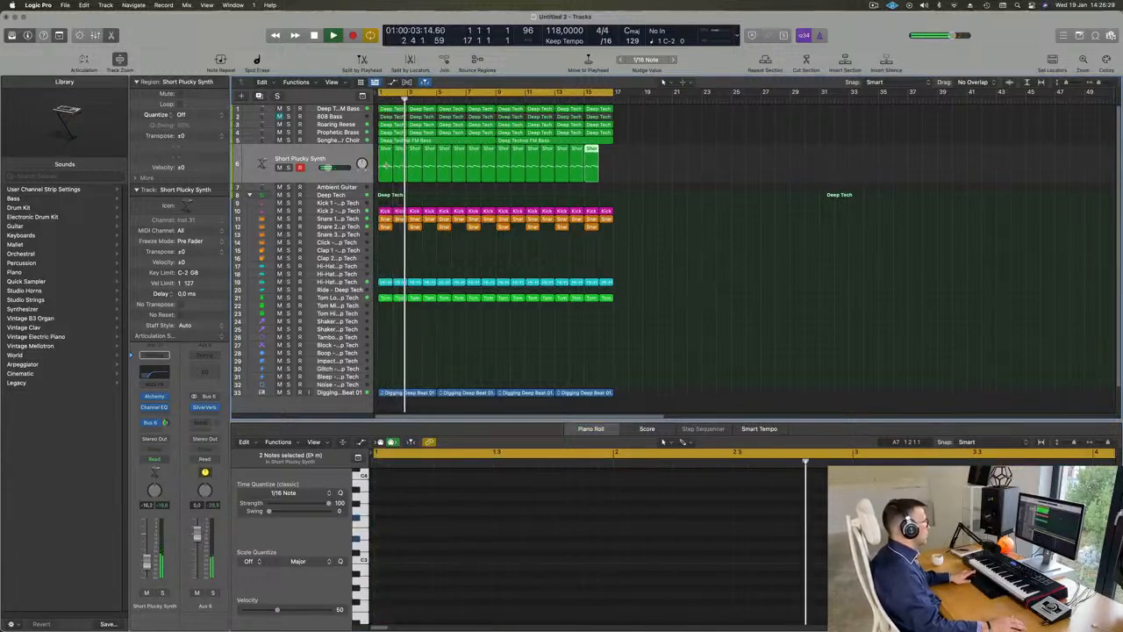
key(space)
Step: Select all Short Plucky Synth regions and lower the track's volume to -17.2 dB while playing the loop
click(339, 152)
key(space)
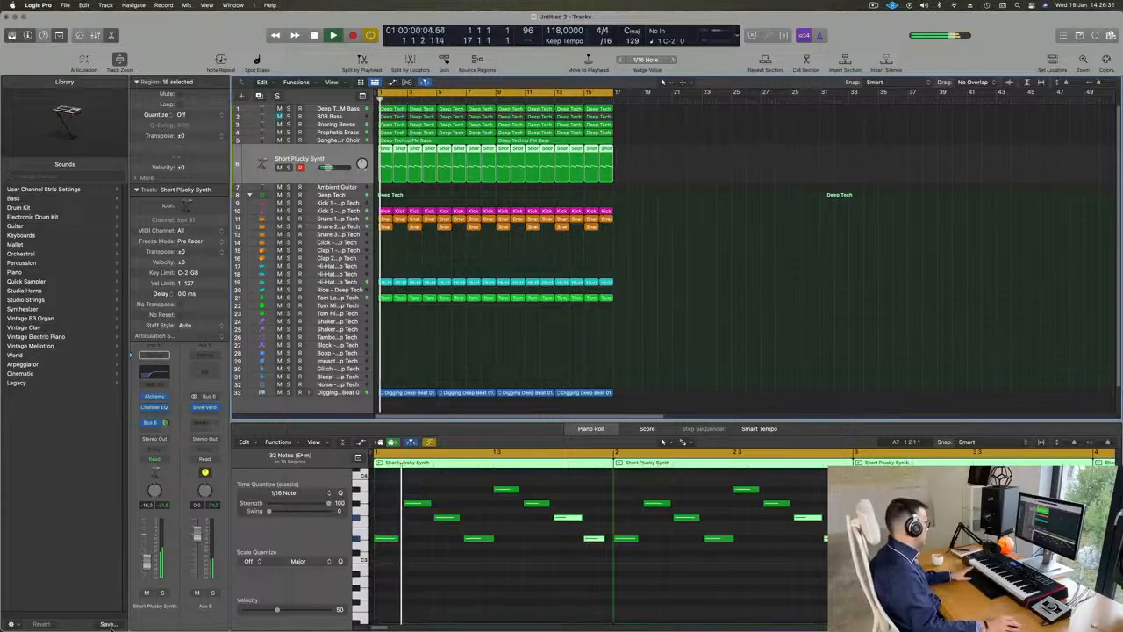
drag(149, 559, 150, 560)
key(space)
key(space)
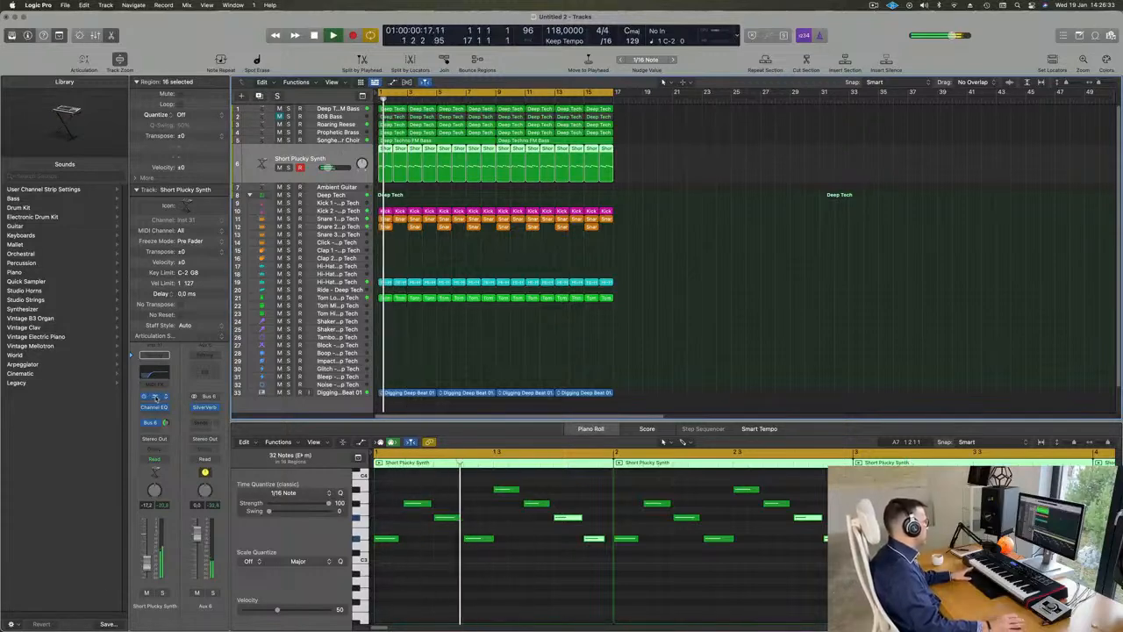
Step: Open Alchemy on the Short Plucky Synth track, select the Stab performance snapshot and set the track volume to -12.4 dB
click(154, 397)
drag(806, 219, 629, 102)
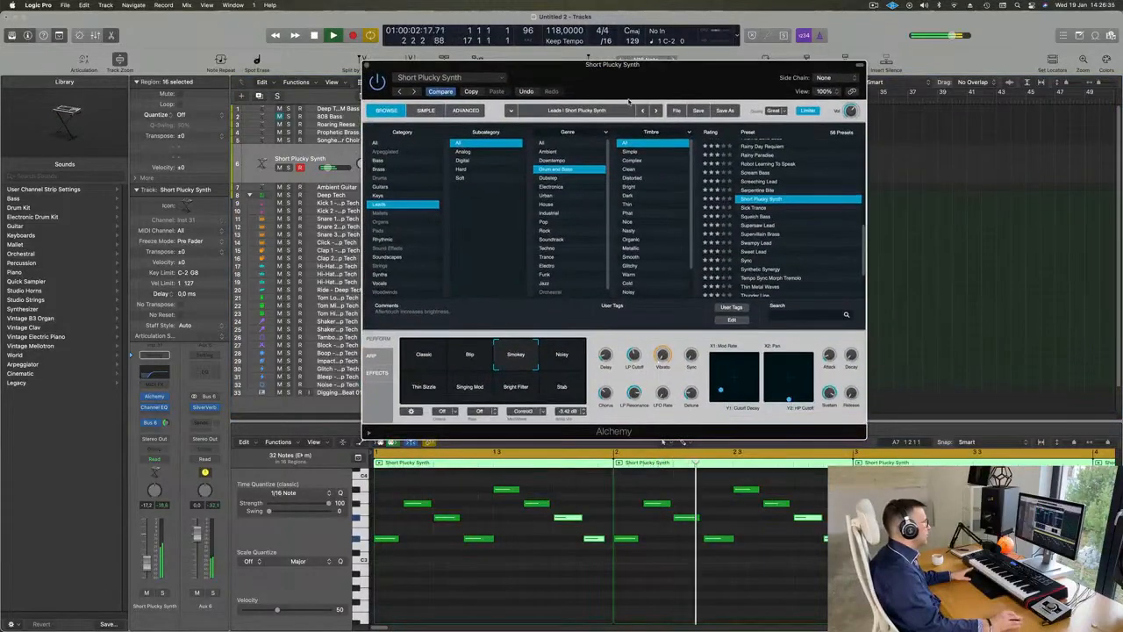
click(559, 389)
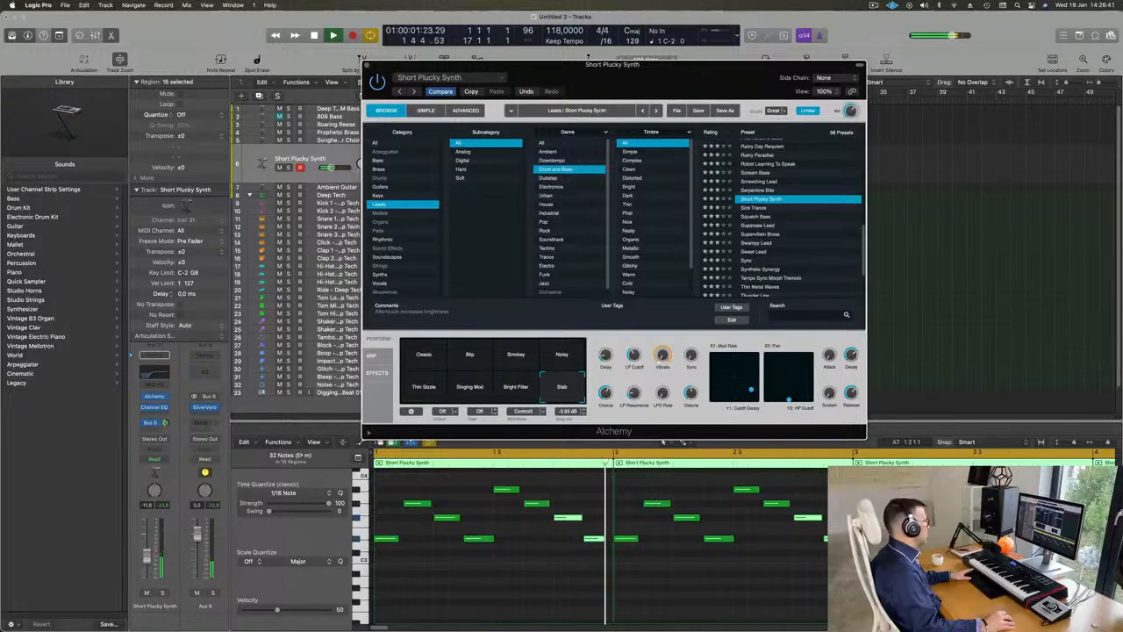
click(145, 557)
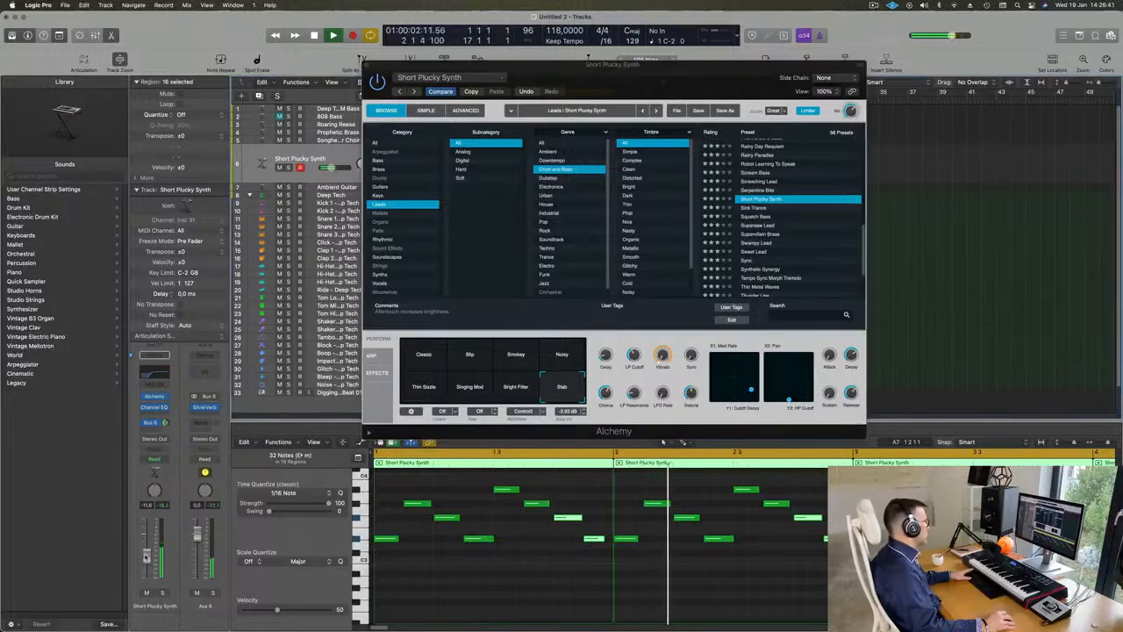
Step: Audition the other Alchemy performance snapshots, settle on a blend between Smokey, Noisy, Bright Filter and Stab, and set the track volume to -11.0 dB
click(507, 386)
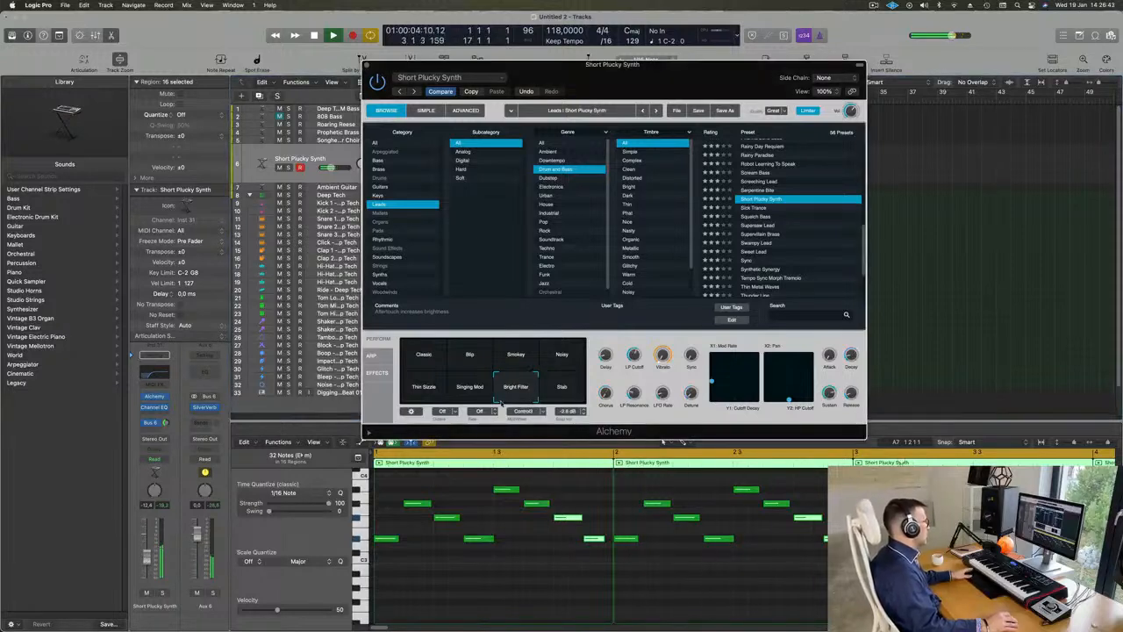
click(469, 387)
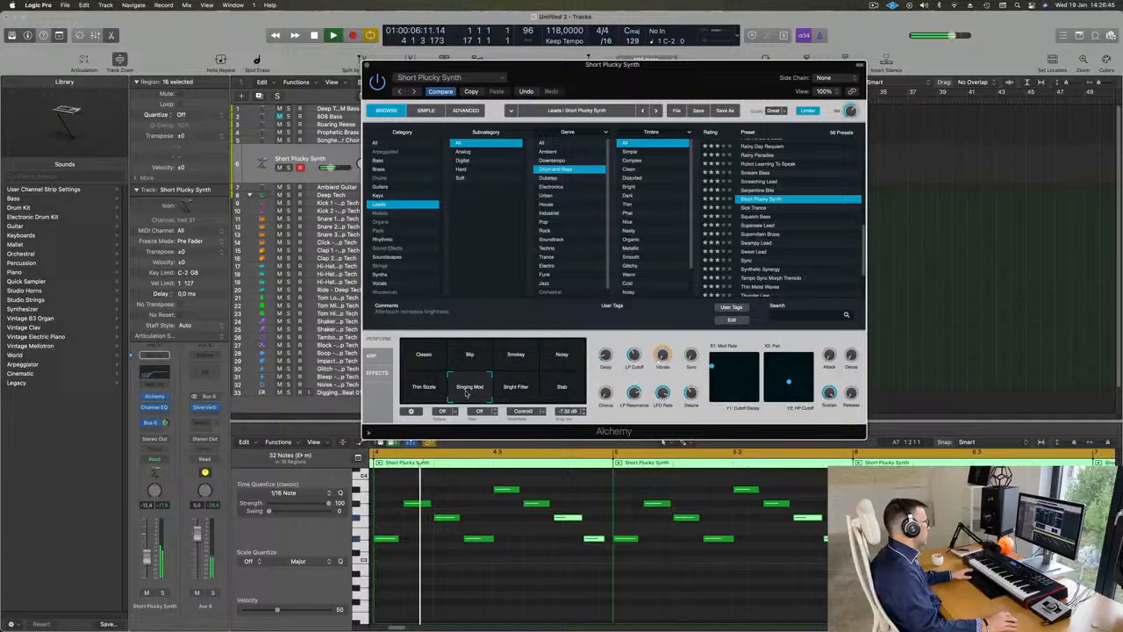
click(425, 359)
click(466, 348)
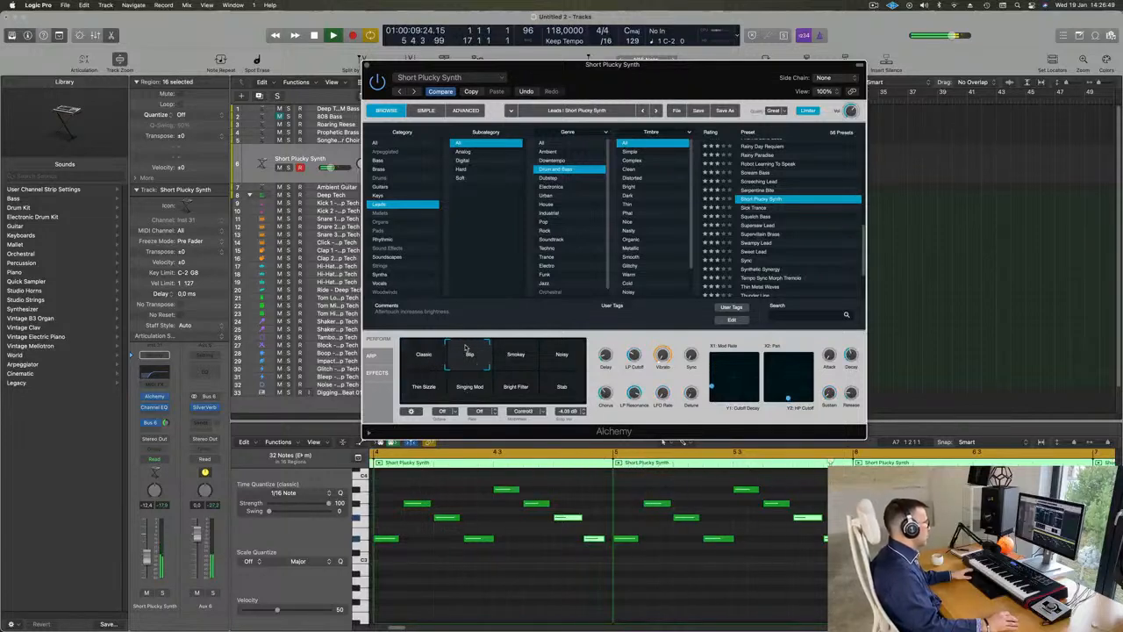
click(519, 353)
click(566, 352)
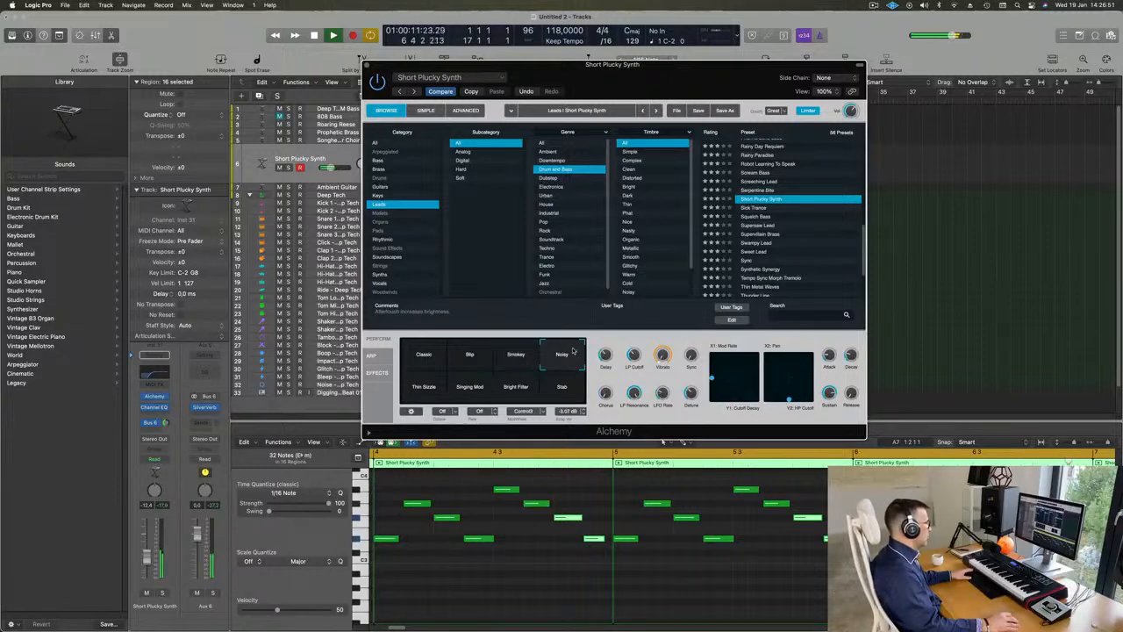
drag(554, 355, 537, 361)
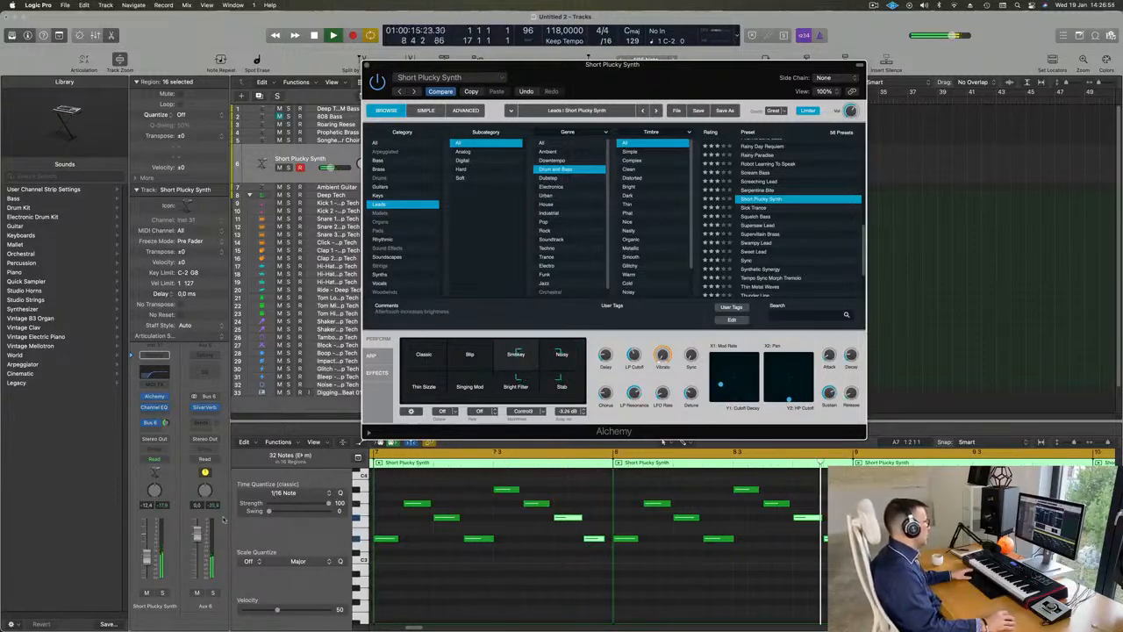
click(149, 556)
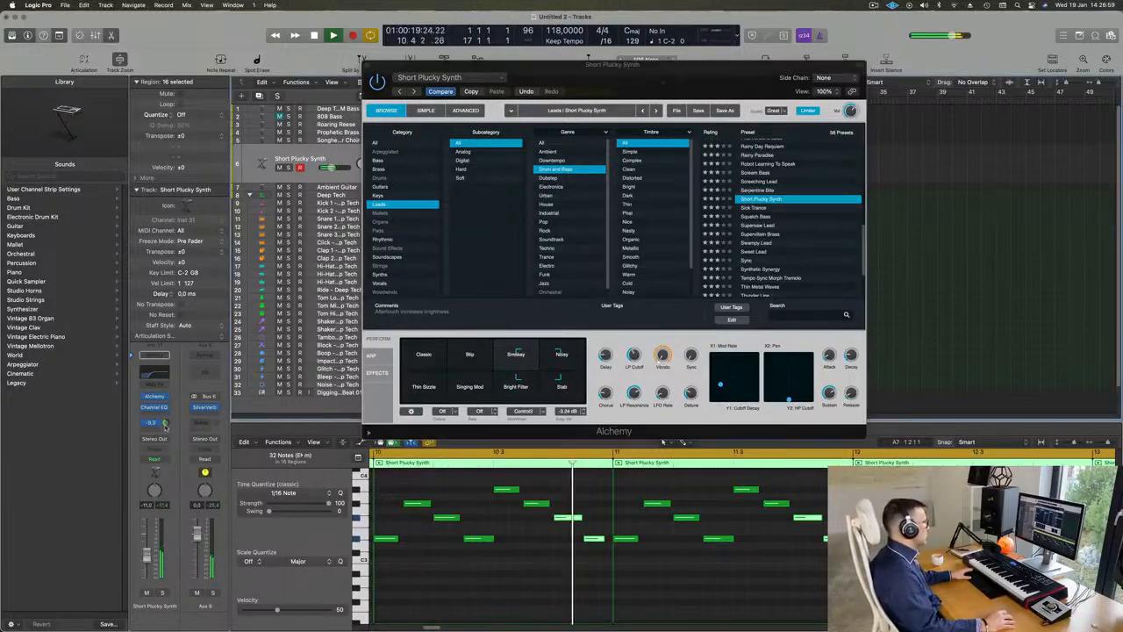
Step: Insert a Compressor on the Short Plucky Synth track and set its side chain to Kick 2 - Deep Tech (Inst 3)
drag(683, 66, 934, 83)
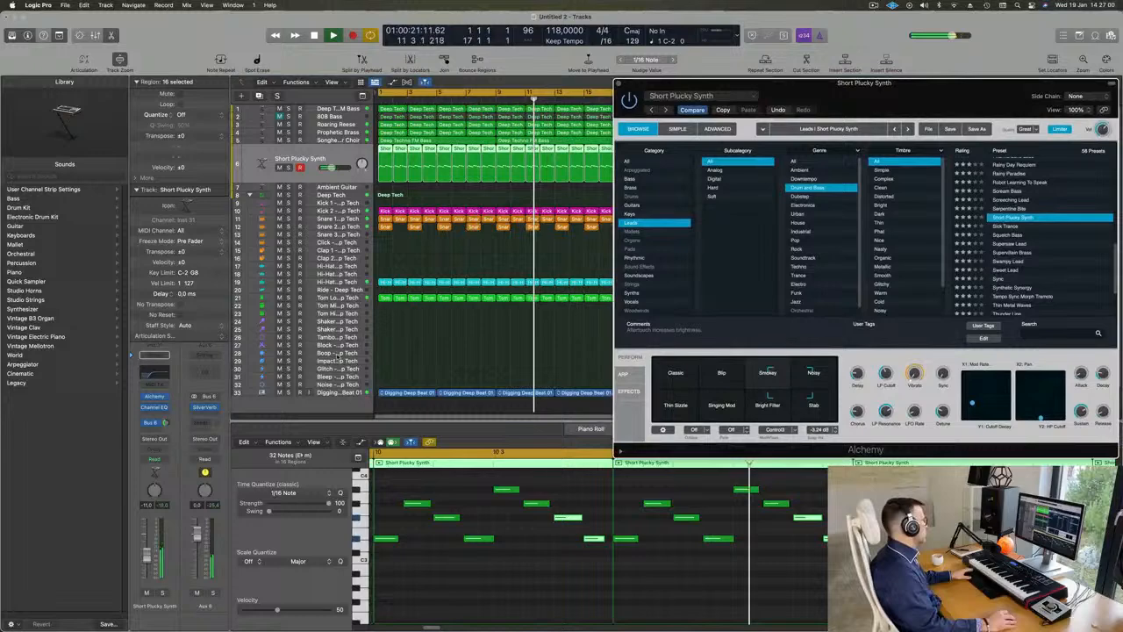
click(157, 415)
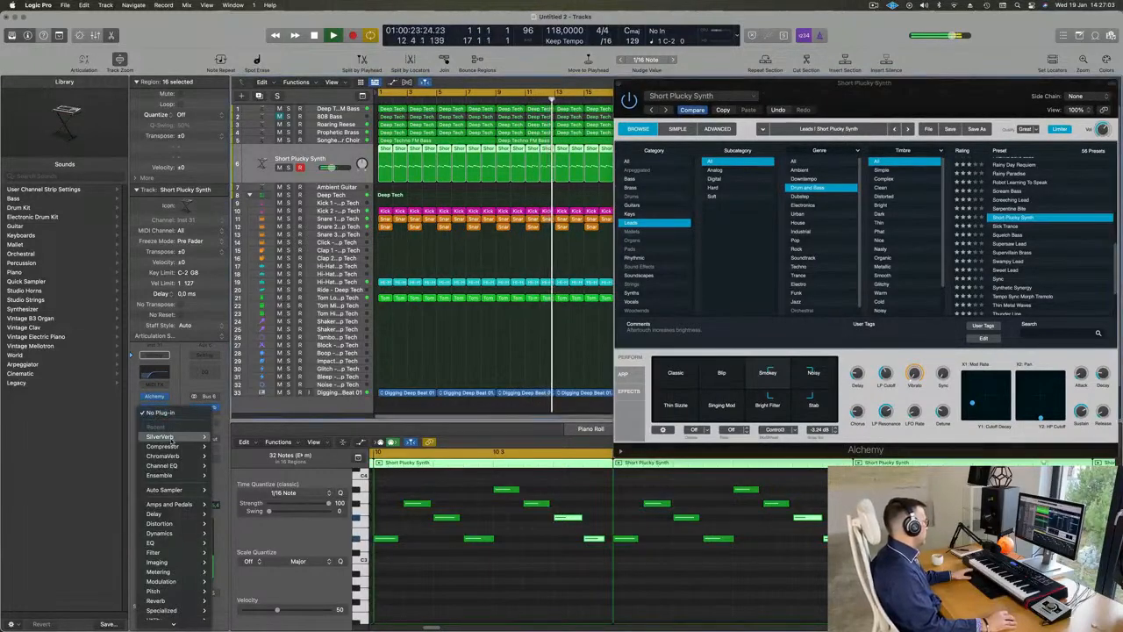
mouse_move(189, 446)
click(239, 447)
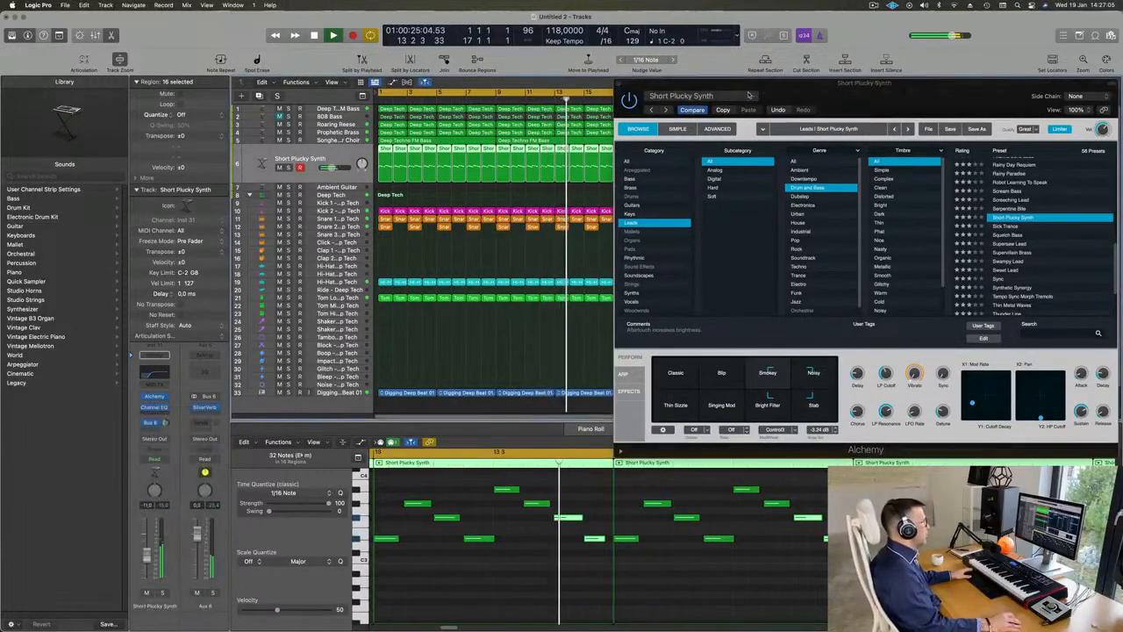
click(796, 136)
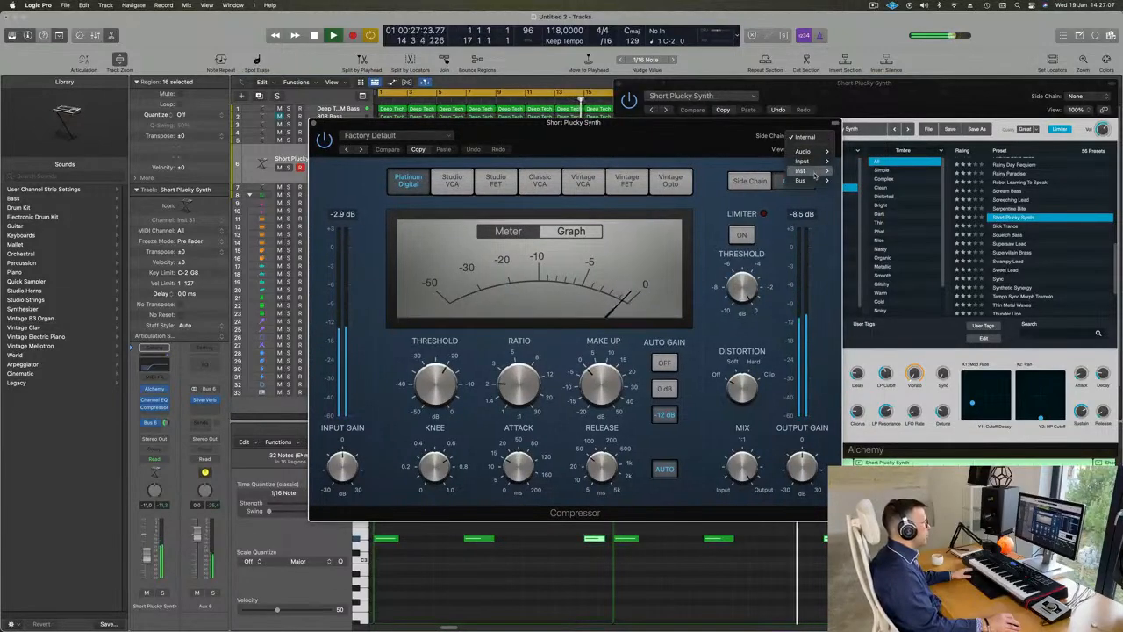
mouse_move(815, 172)
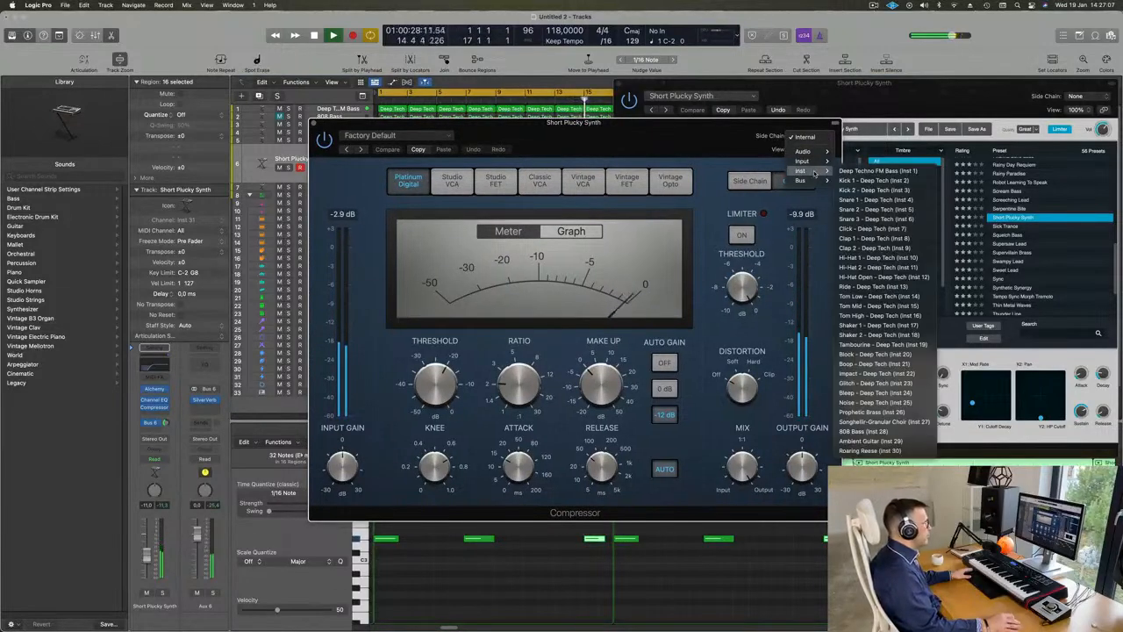
click(868, 191)
Step: Turn off the Compressor's automatic release, set its ratio to 4.1:1, raise the track volume to -8.8 dB and close the plug-in windows
drag(673, 130, 771, 129)
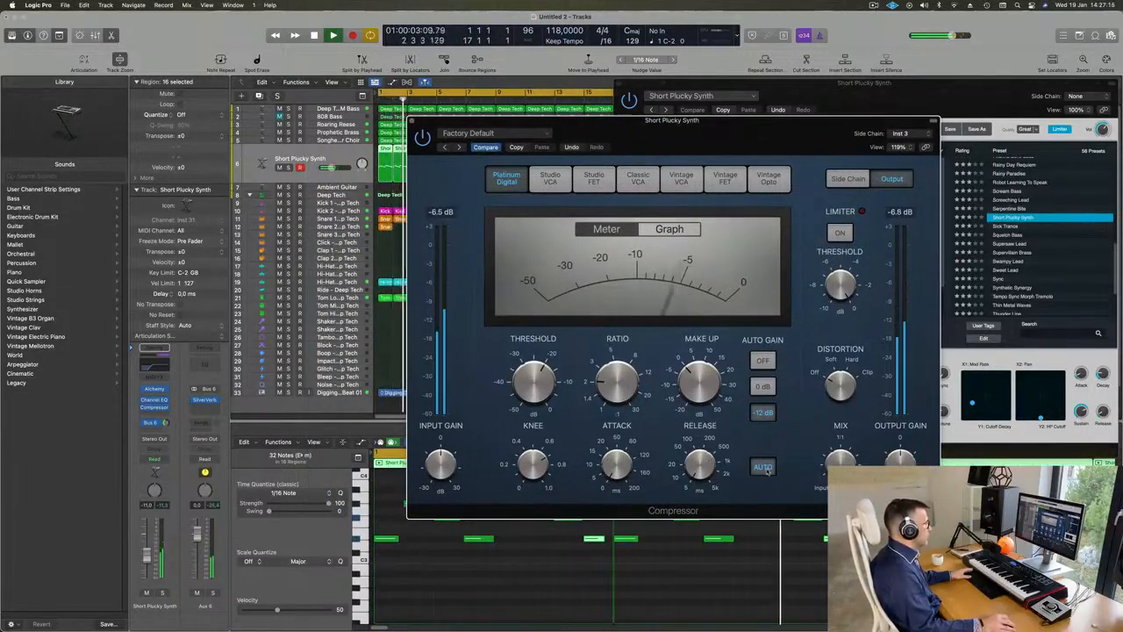
mouse_move(601, 379)
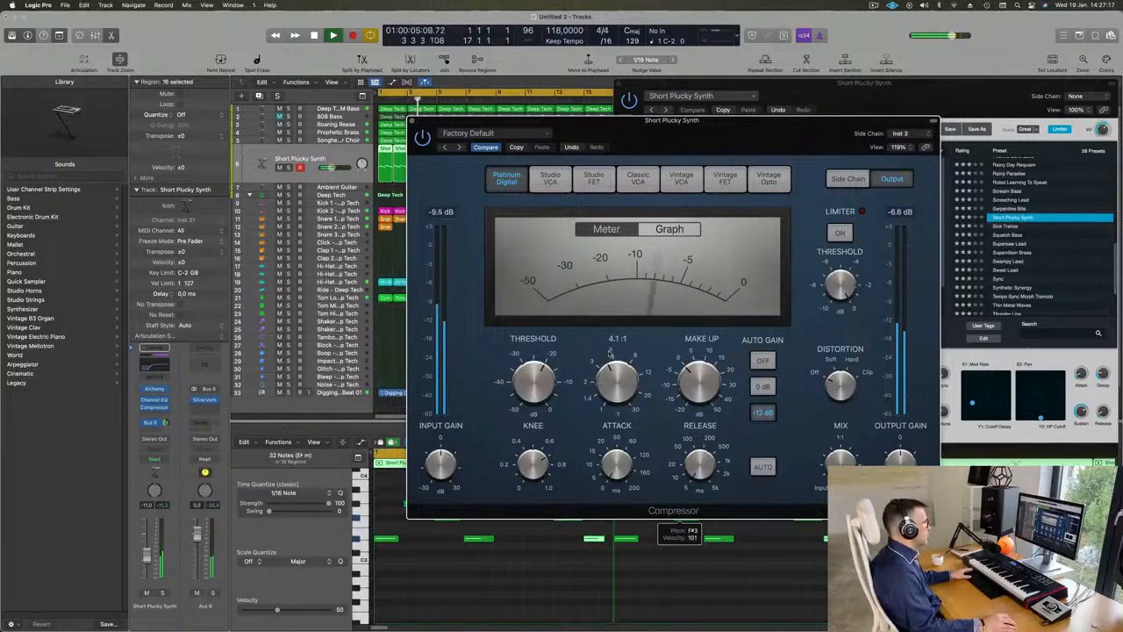
mouse_move(553, 374)
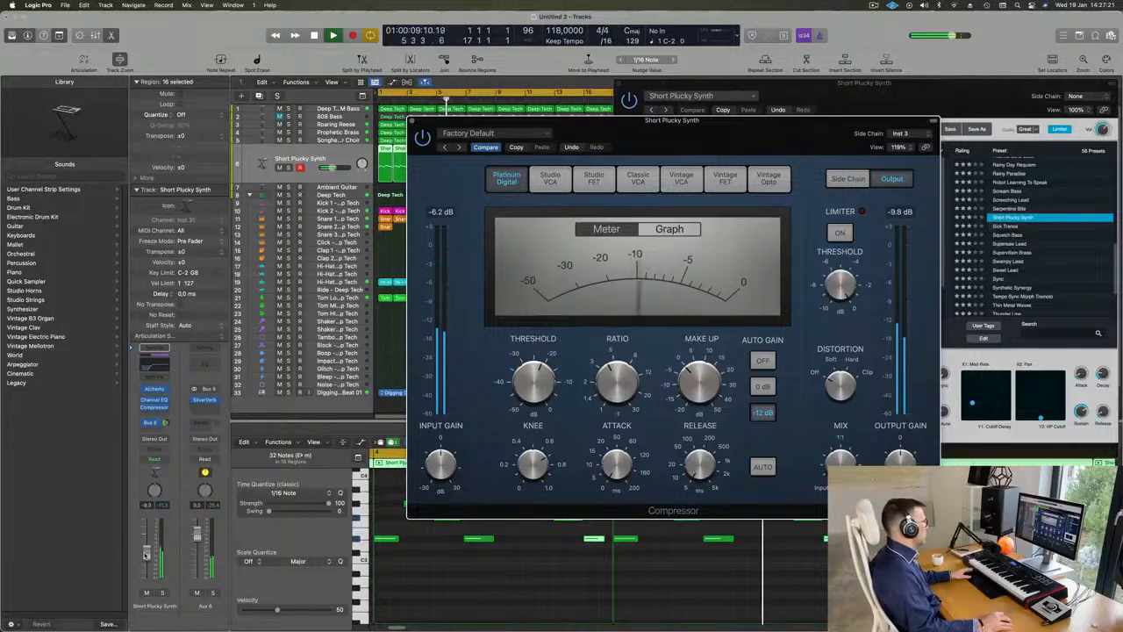
click(434, 103)
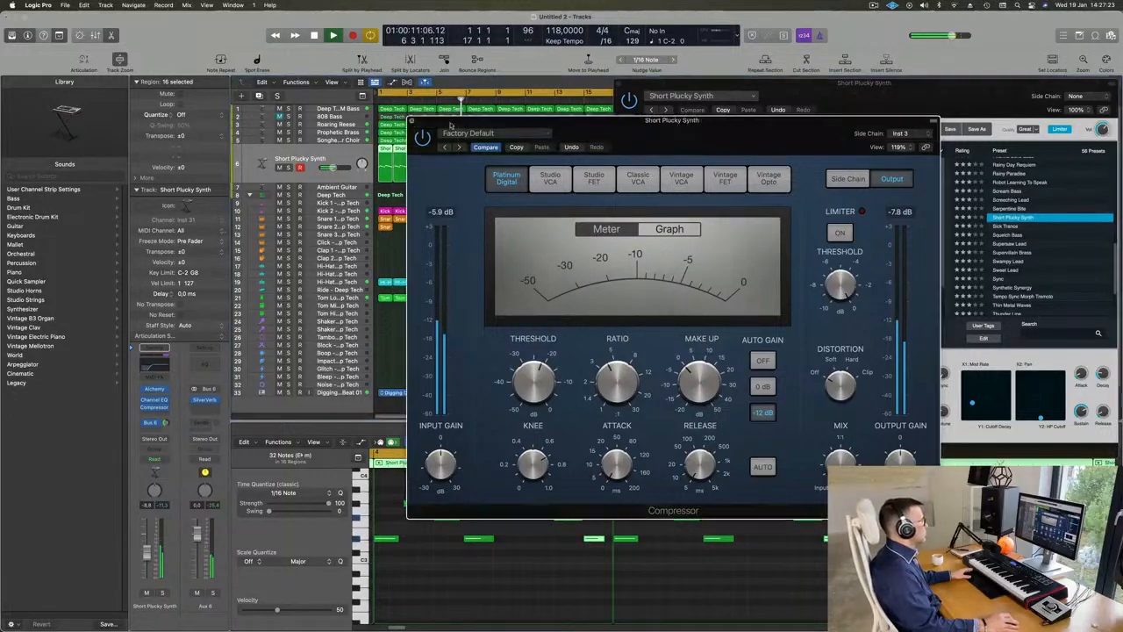
click(412, 122)
drag(623, 84, 496, 173)
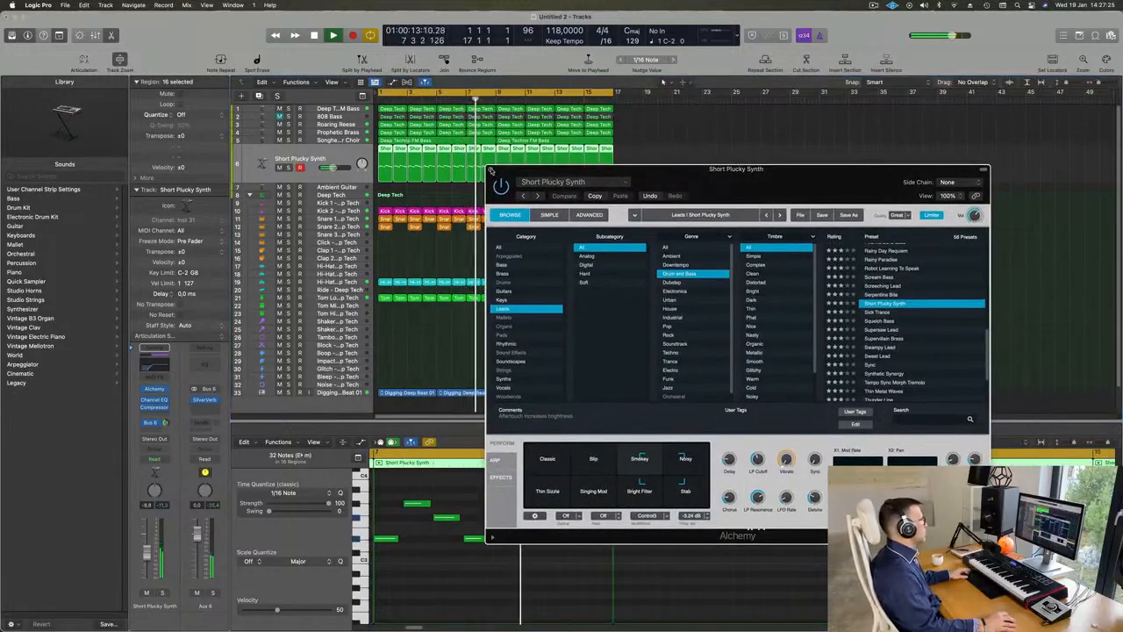
click(490, 169)
Step: Mute the Deep Techno FM Bass, Roaring Reese, Prophetic Brass and choir tracks while the loop plays
scroll(405, 199, down, 2)
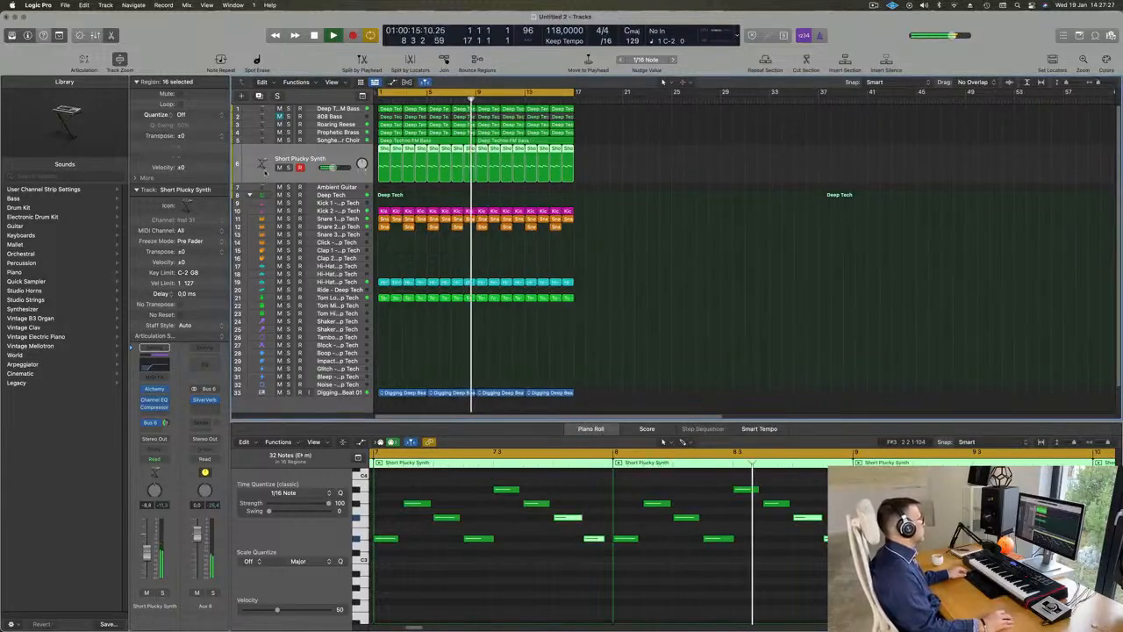
drag(279, 109, 279, 125)
click(279, 124)
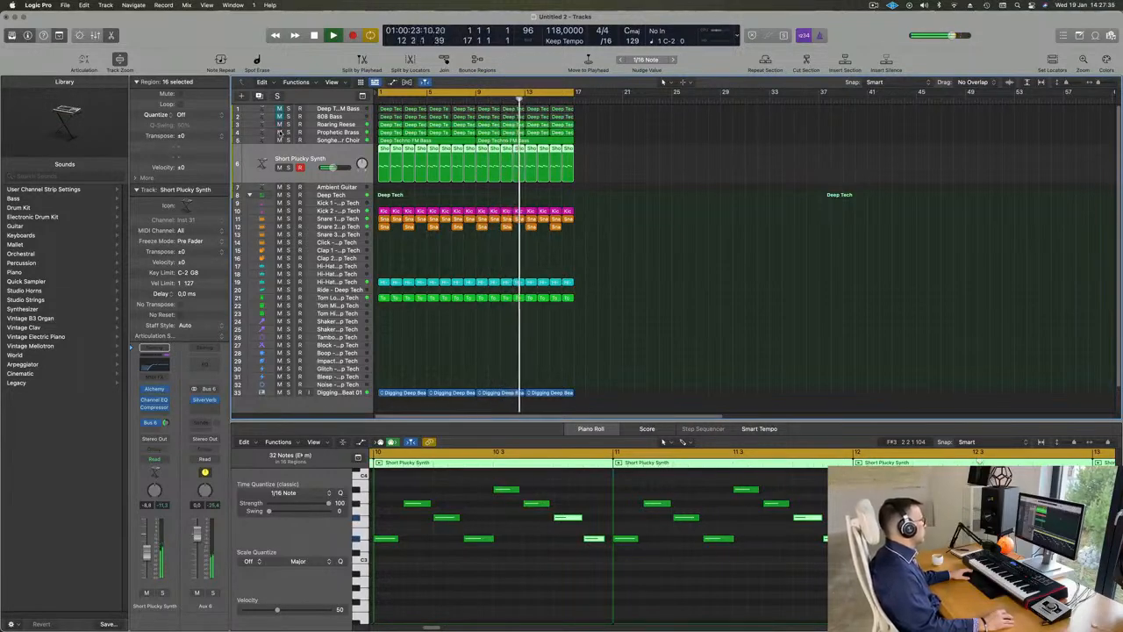
click(279, 132)
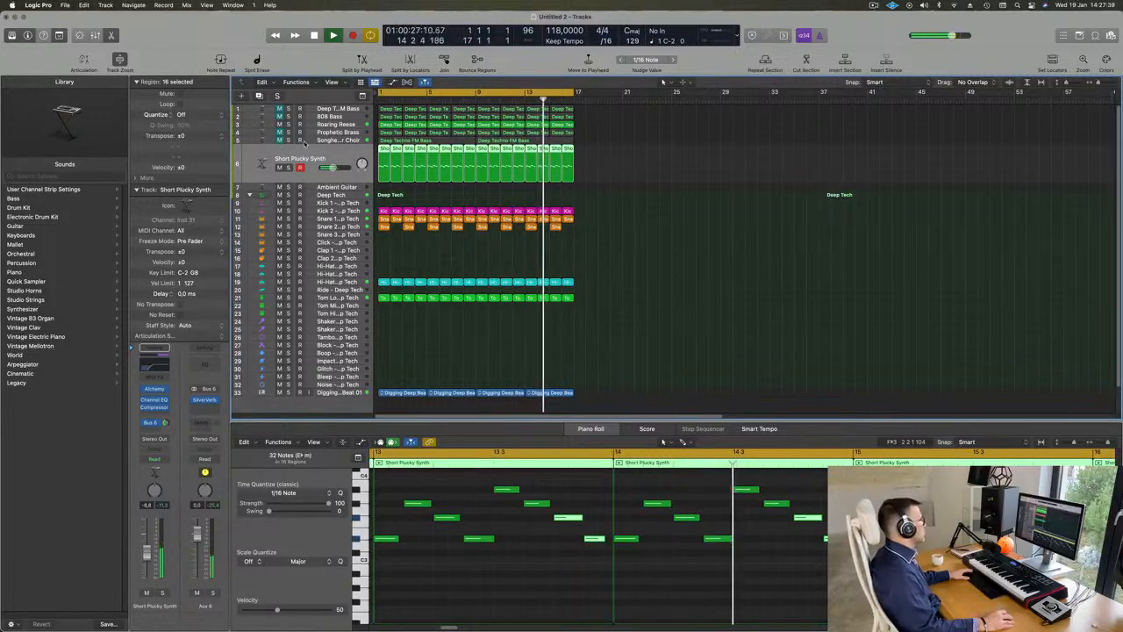
Step: Adjust a band in the Channel EQ of the Short Plucky Synth track and play the loop from the start
scroll(647, 208, up, 1)
scroll(655, 208, down, 2)
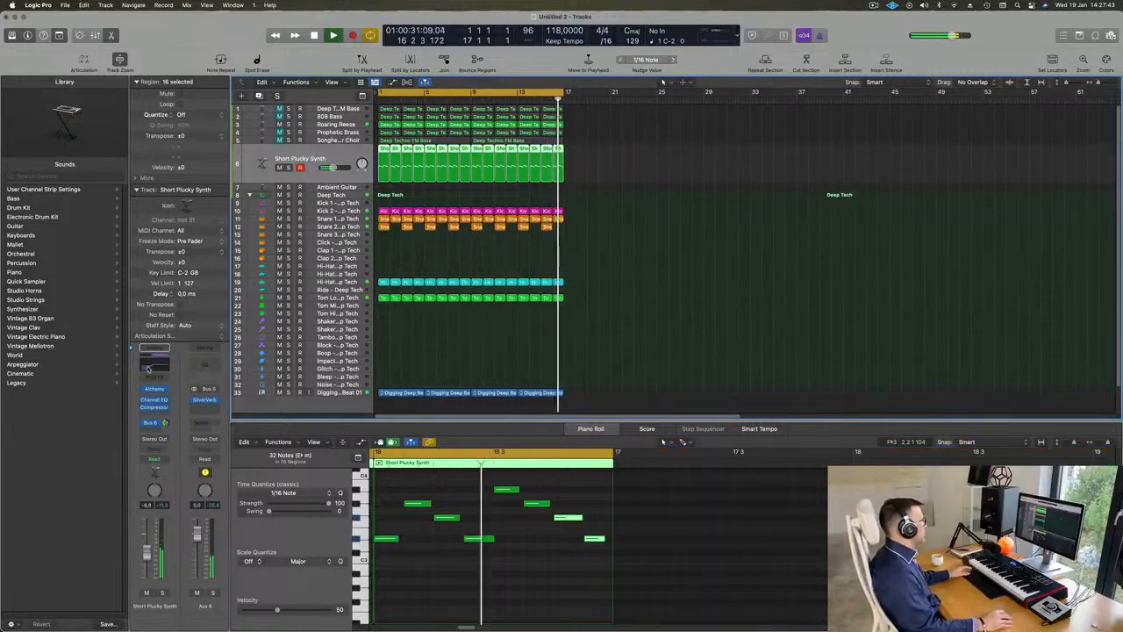
click(153, 400)
mouse_move(645, 323)
mouse_down()
mouse_move(679, 309)
mouse_move(666, 311)
mouse_move(857, 295)
mouse_move(625, 301)
mouse_up()
click(348, 125)
key(Return)
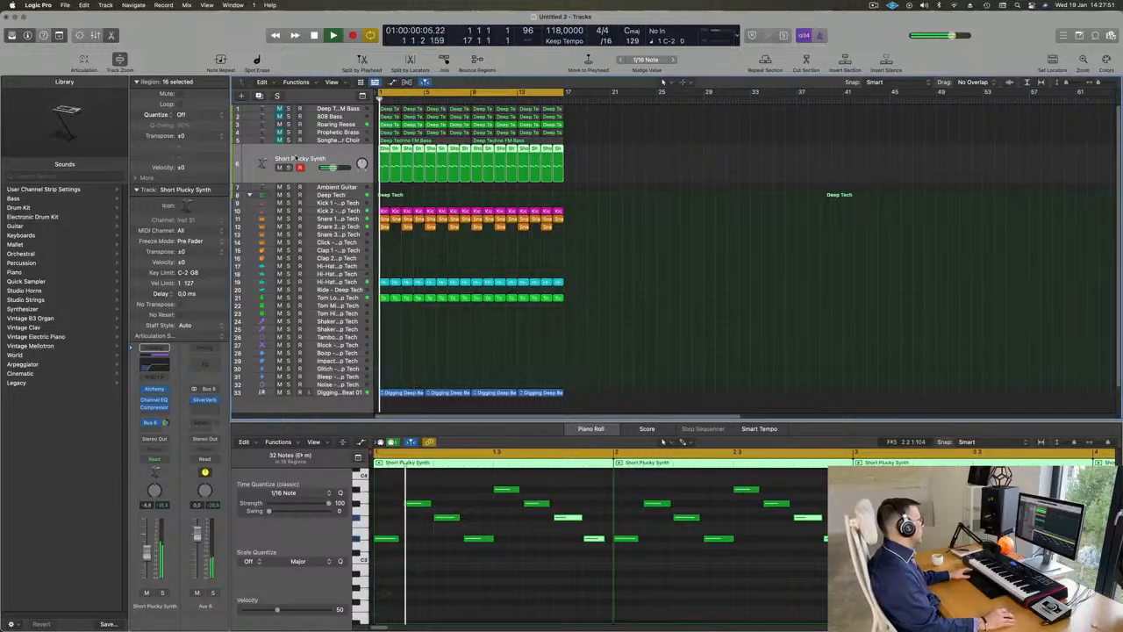
Step: Bring Roaring Reese, the granular choir, Prophetic Brass and Deep Techno FM Bass back into the mix one by one during playback
click(334, 125)
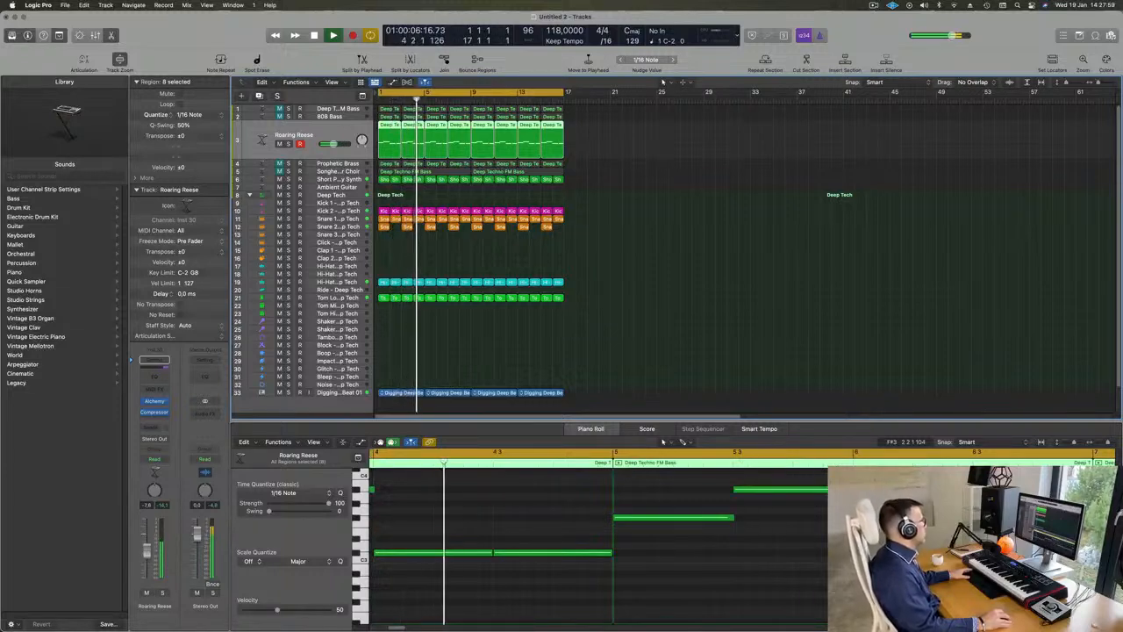
click(256, 171)
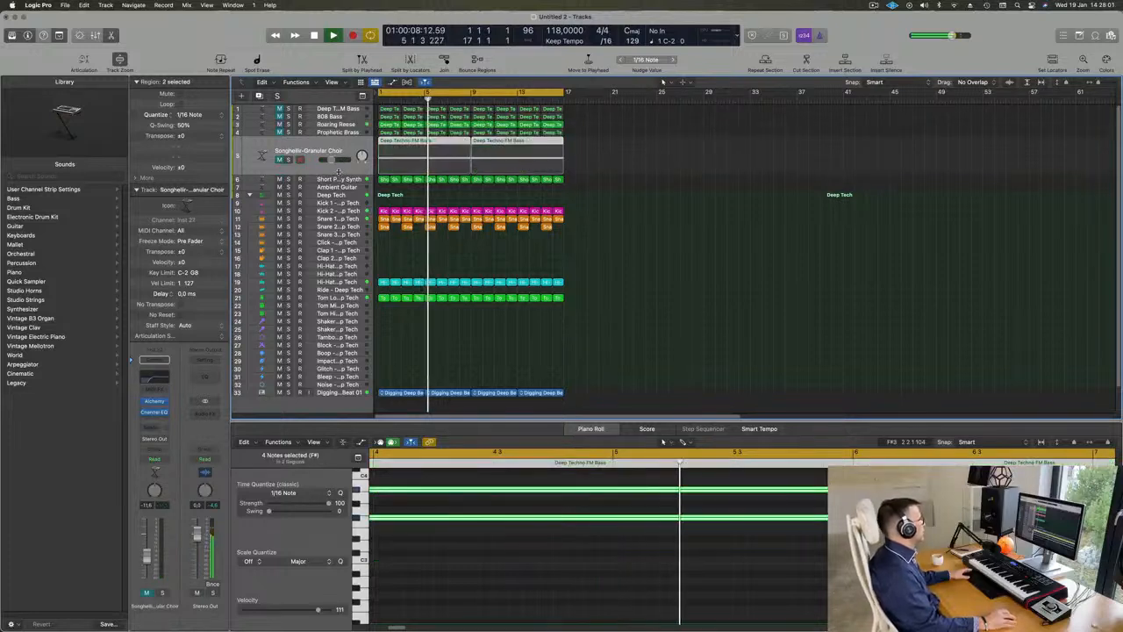
click(279, 159)
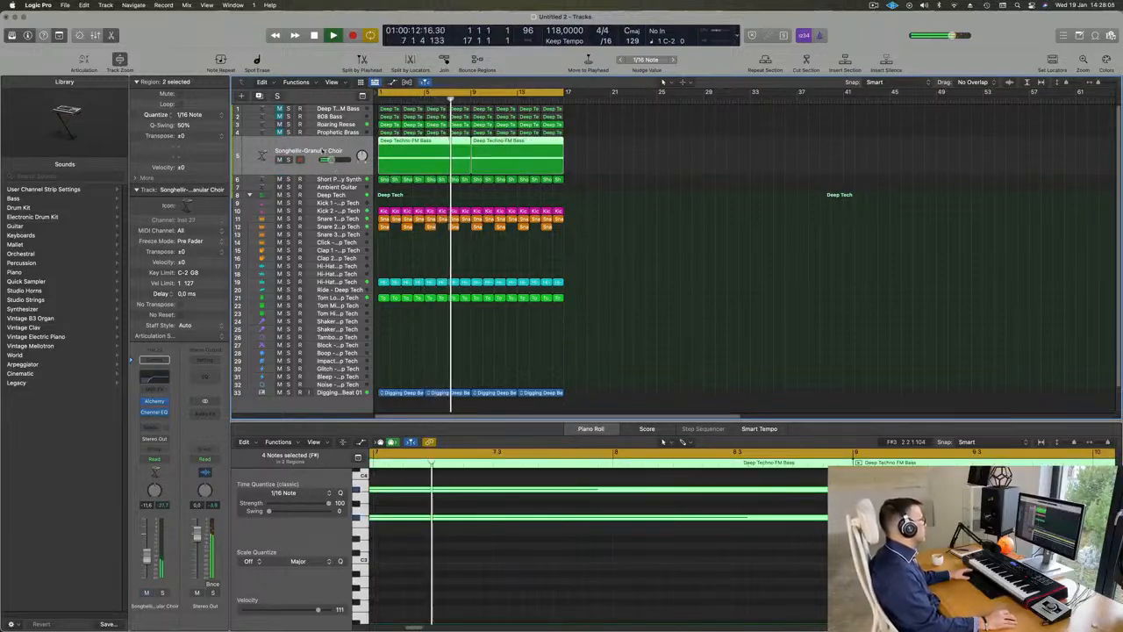
scroll(359, 164, up, 1)
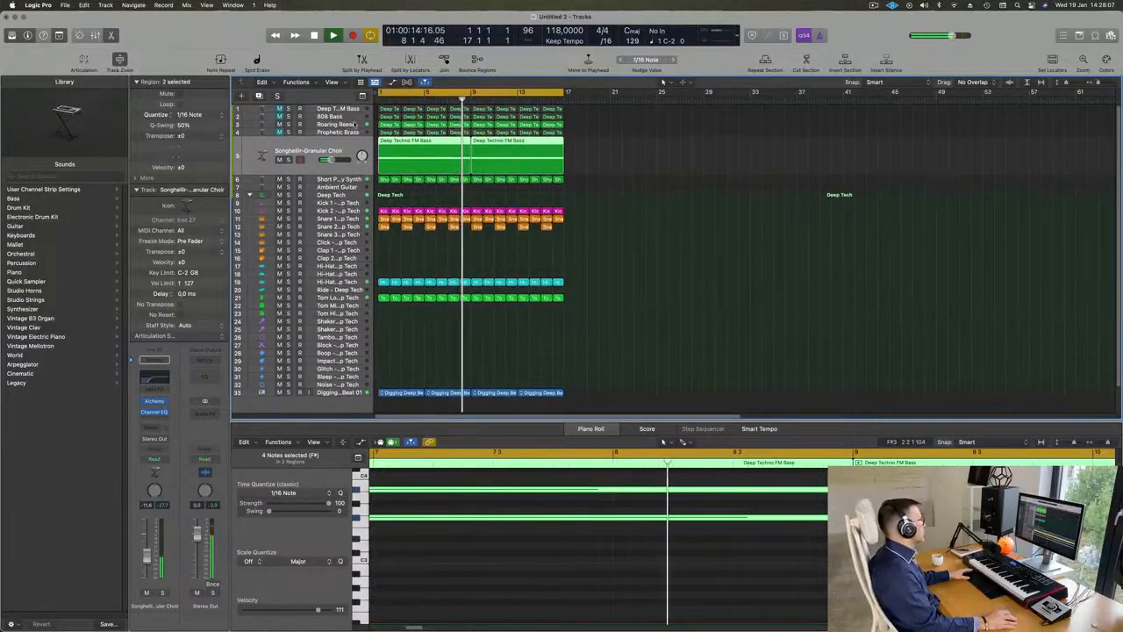
click(256, 117)
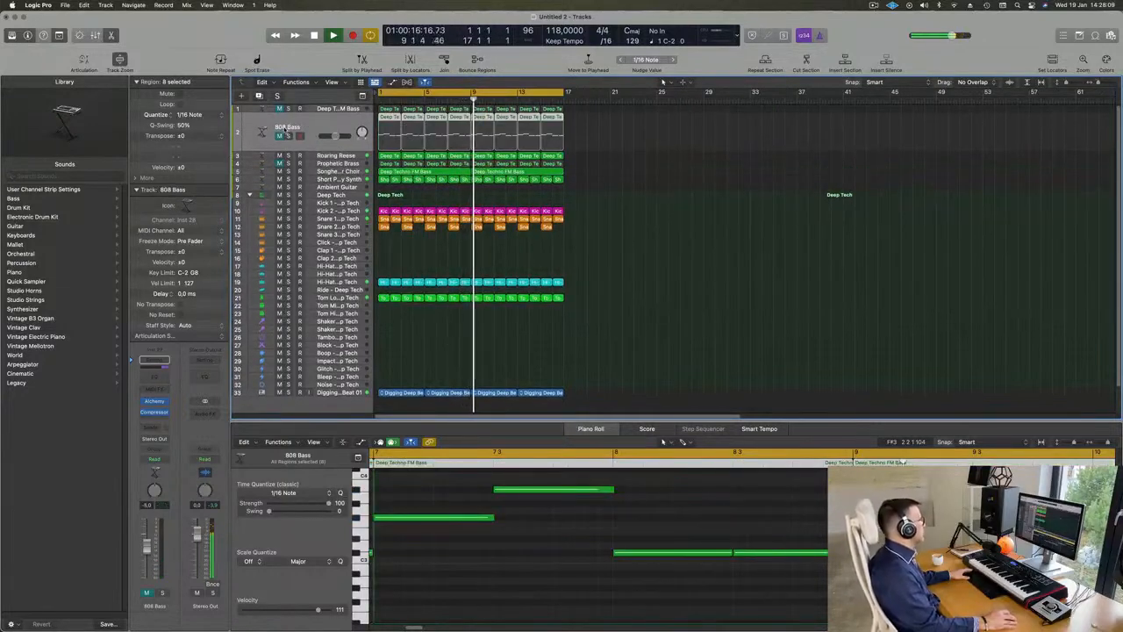
click(338, 164)
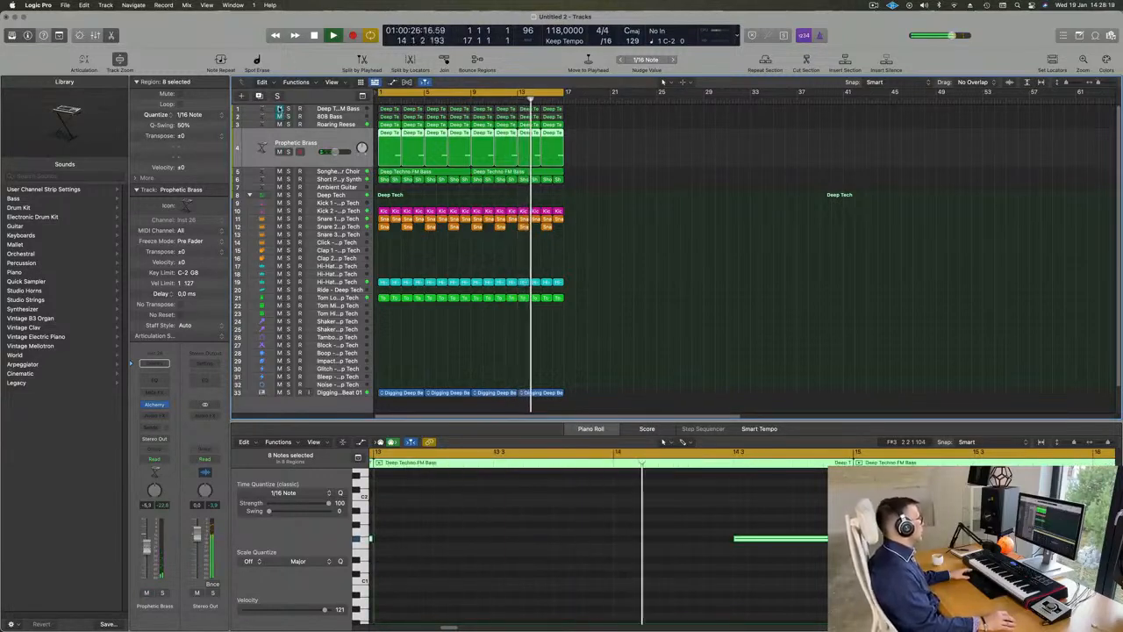
click(279, 109)
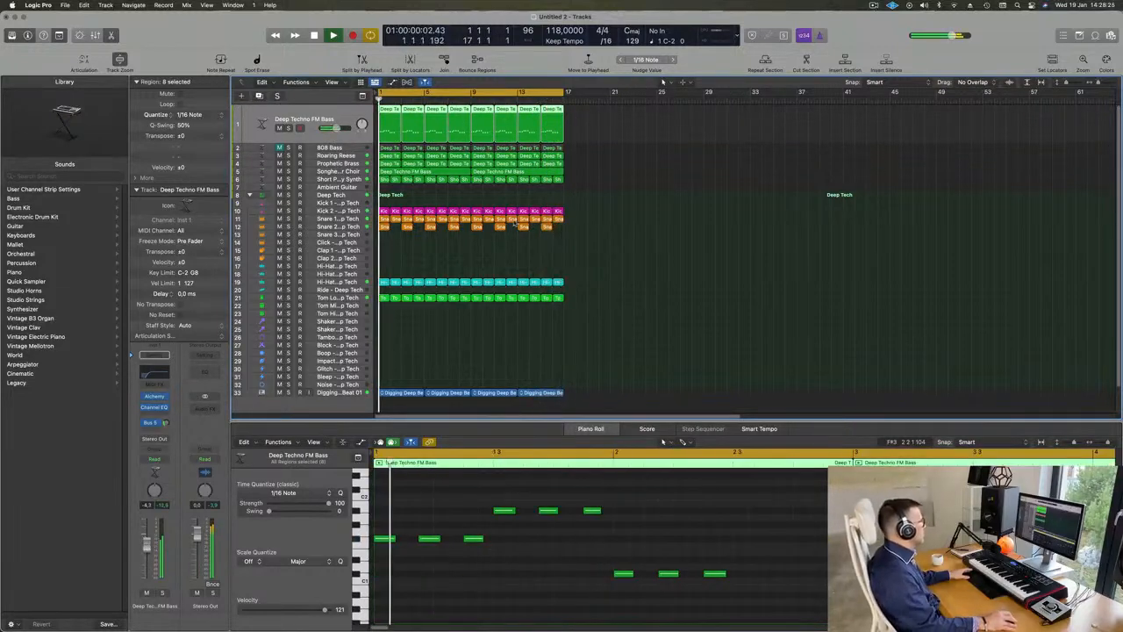
Step: Select the Short Plucky Synth track and clear the region selection while the full loop plays
scroll(397, 199, down, 2)
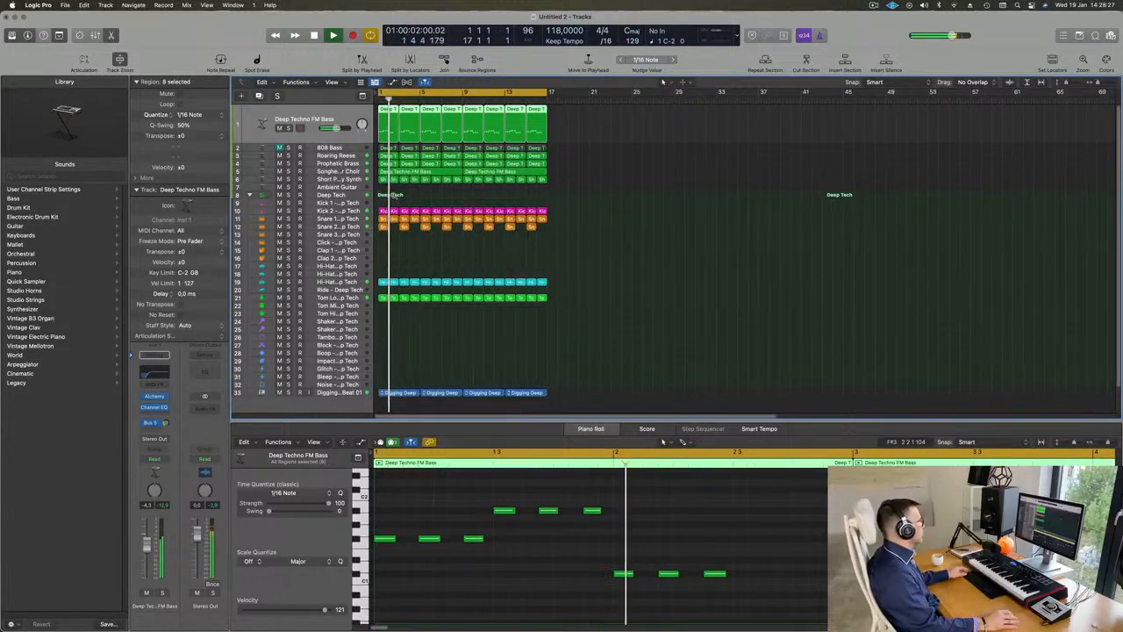
click(346, 179)
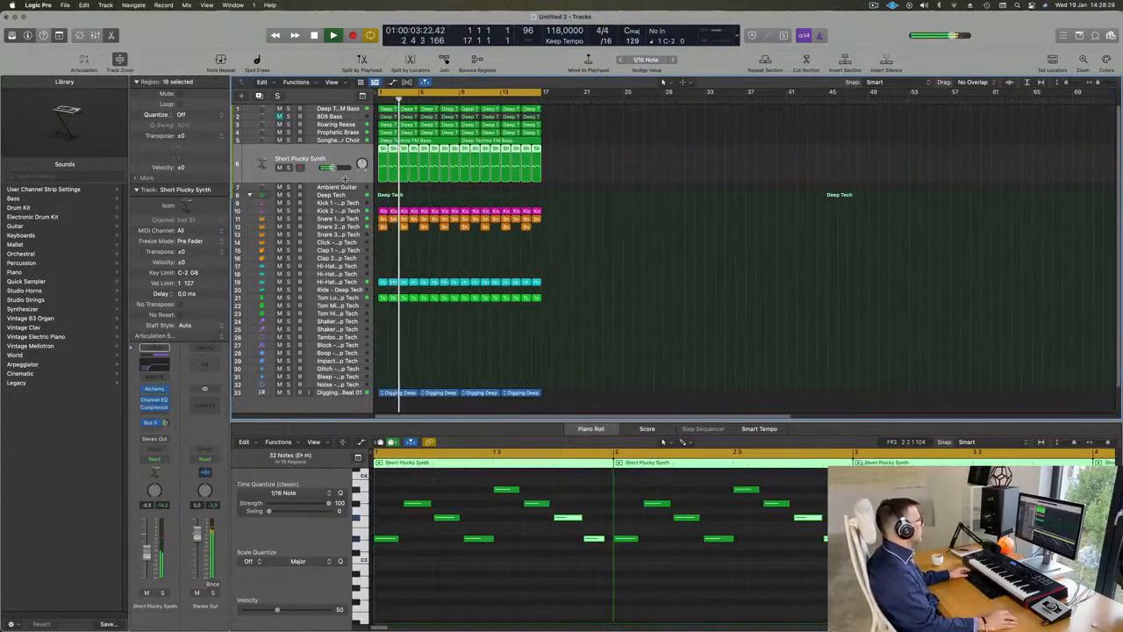
click(874, 5)
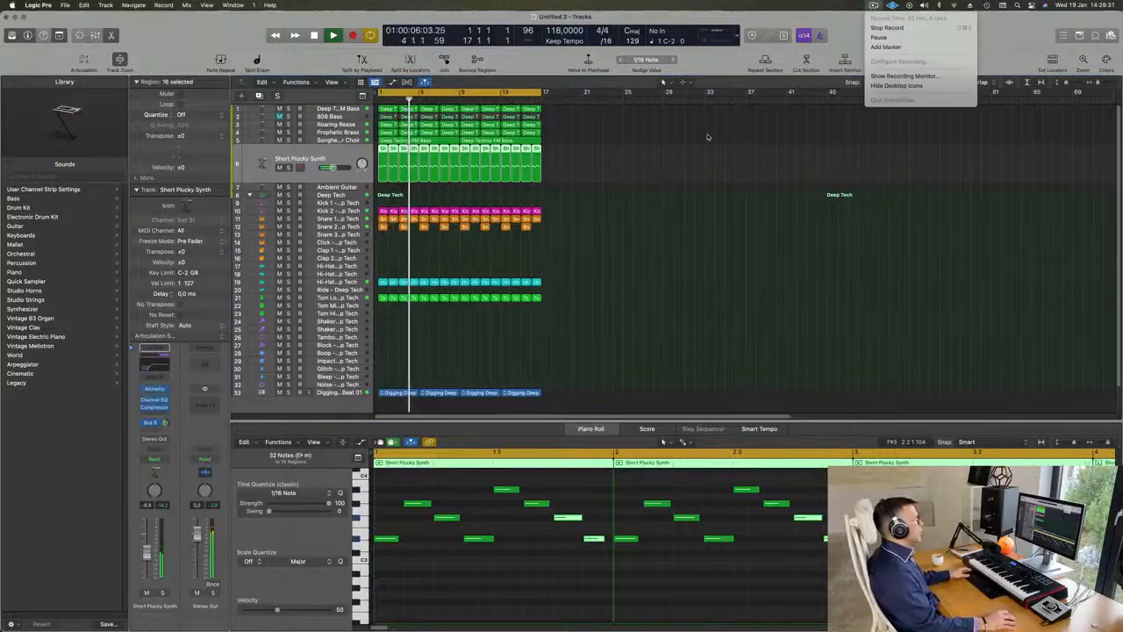
click(657, 134)
scroll(635, 143, down, 3)
scroll(612, 167, up, 1)
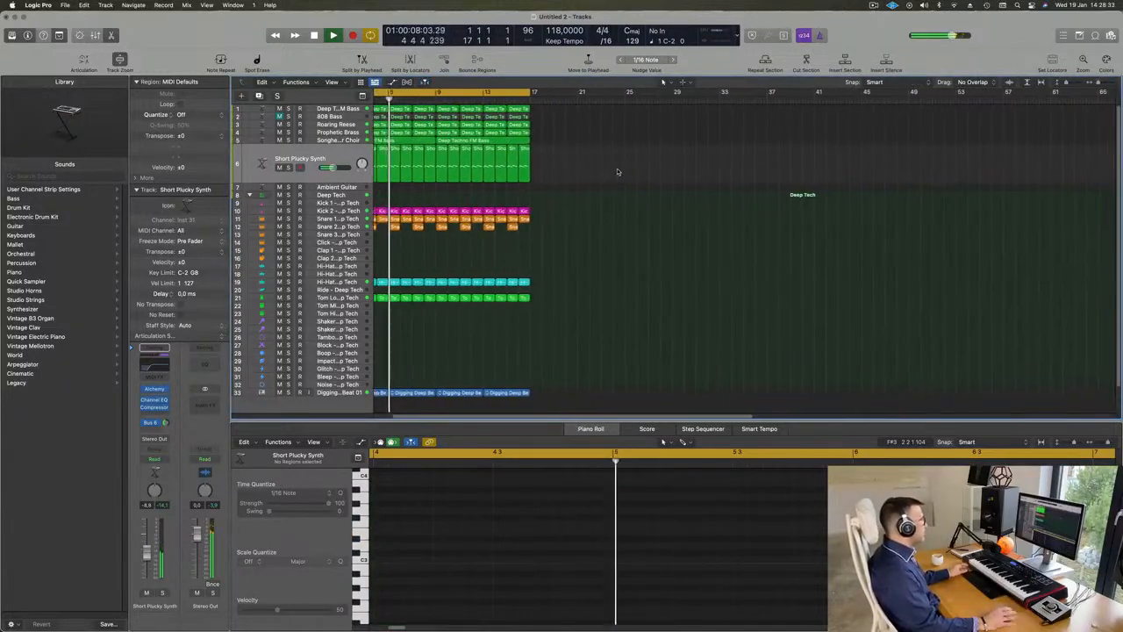